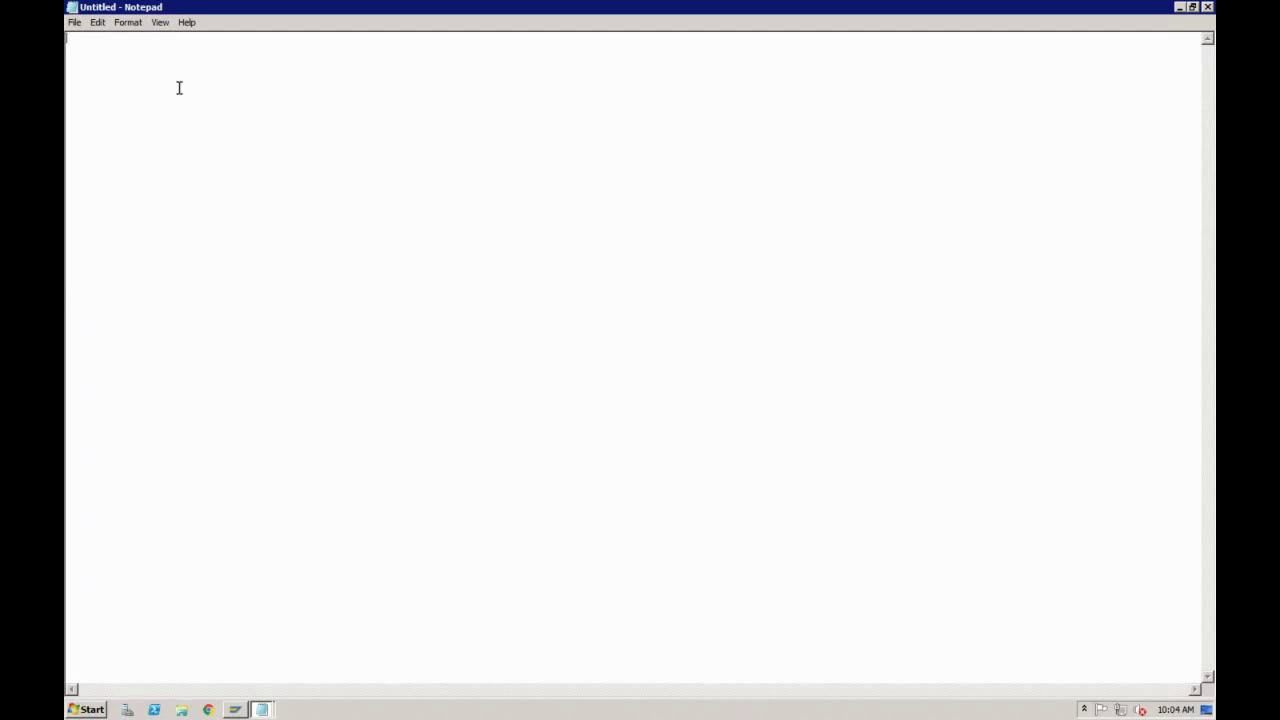
# Step: Set the Notepad document's font size to 20
pyautogui.click(134, 24)
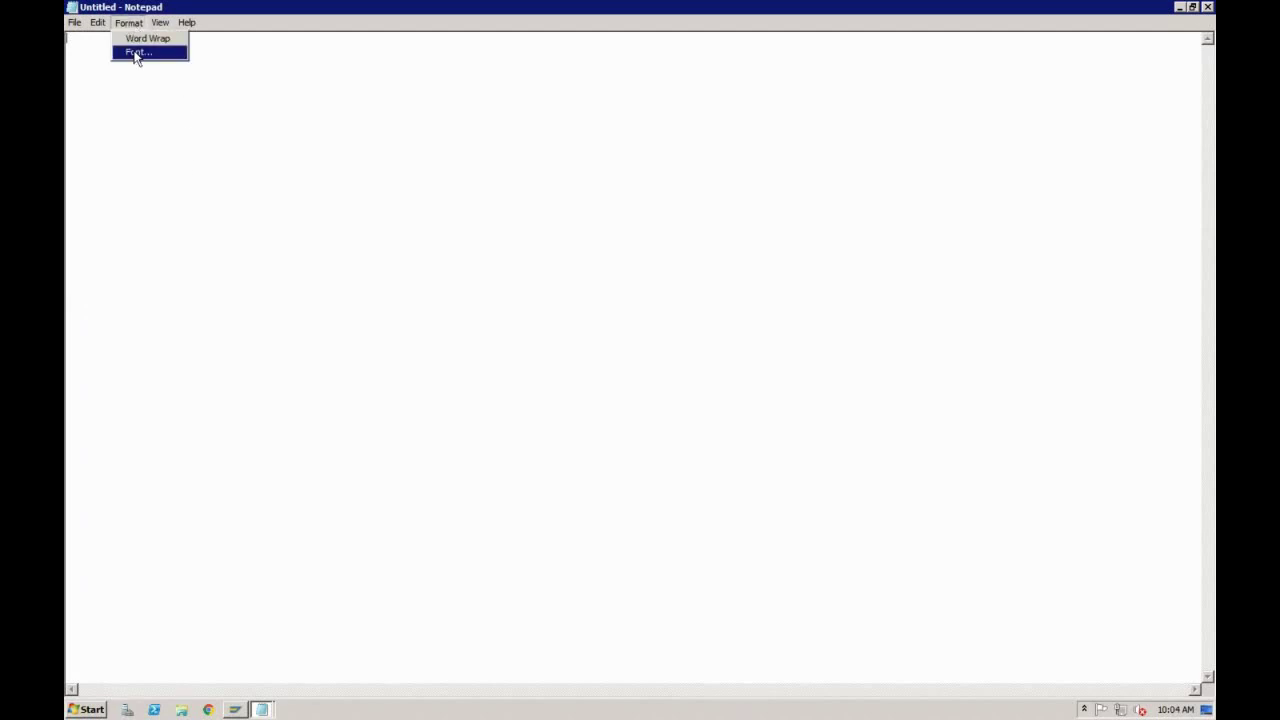
pyautogui.click(138, 51)
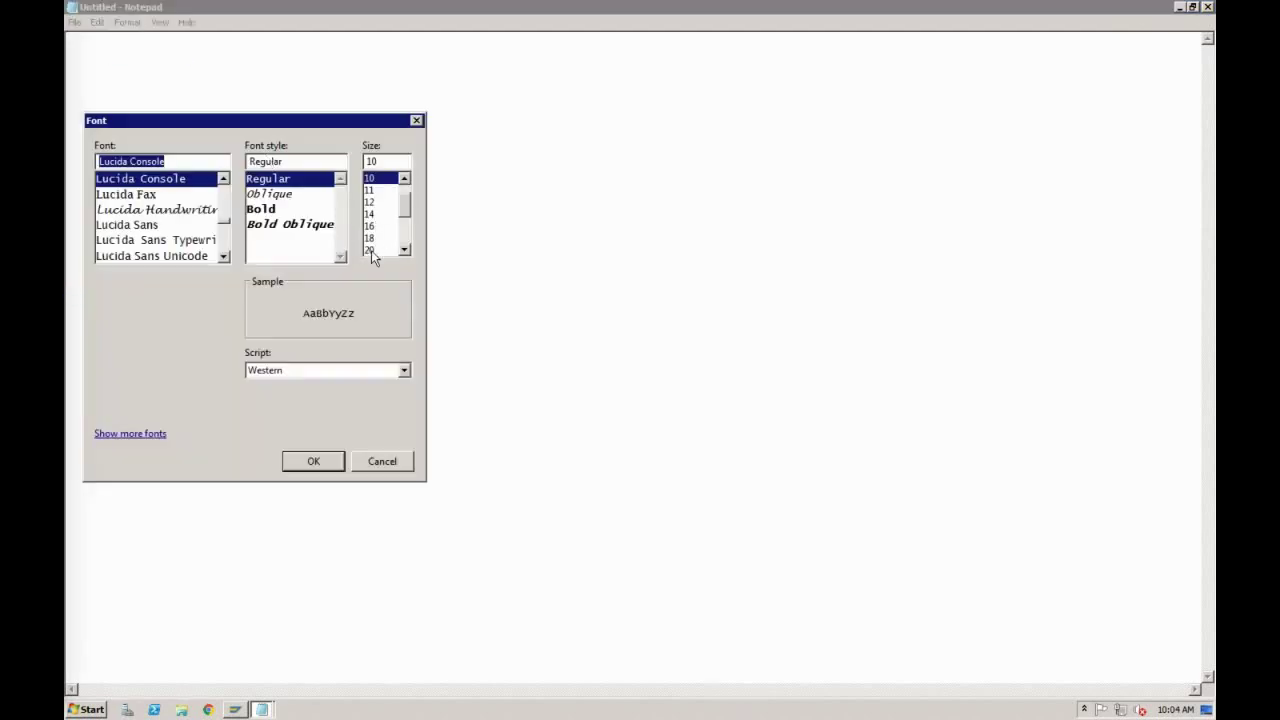
pyautogui.click(371, 249)
pyautogui.click(316, 459)
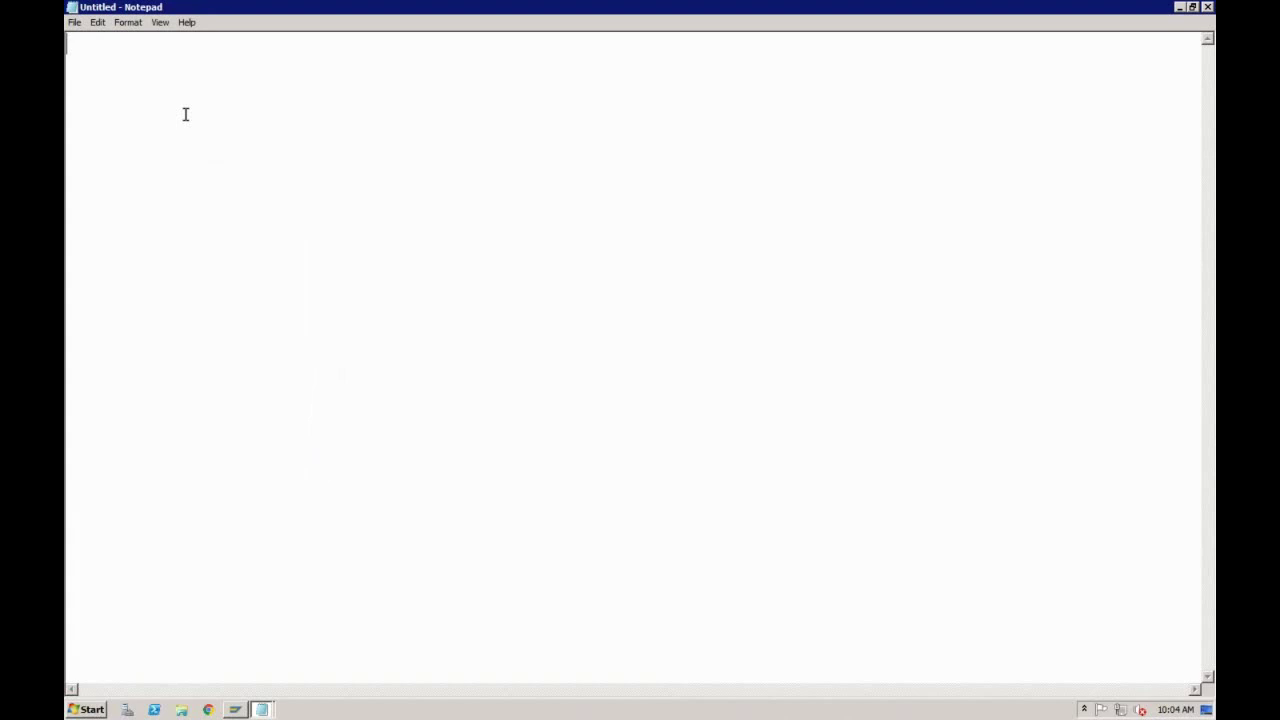
# Step: Type the flow line 'Sales Order --> Delivery (PGI) ---> Billing --> Payment'
pyautogui.write('Sales Order ')
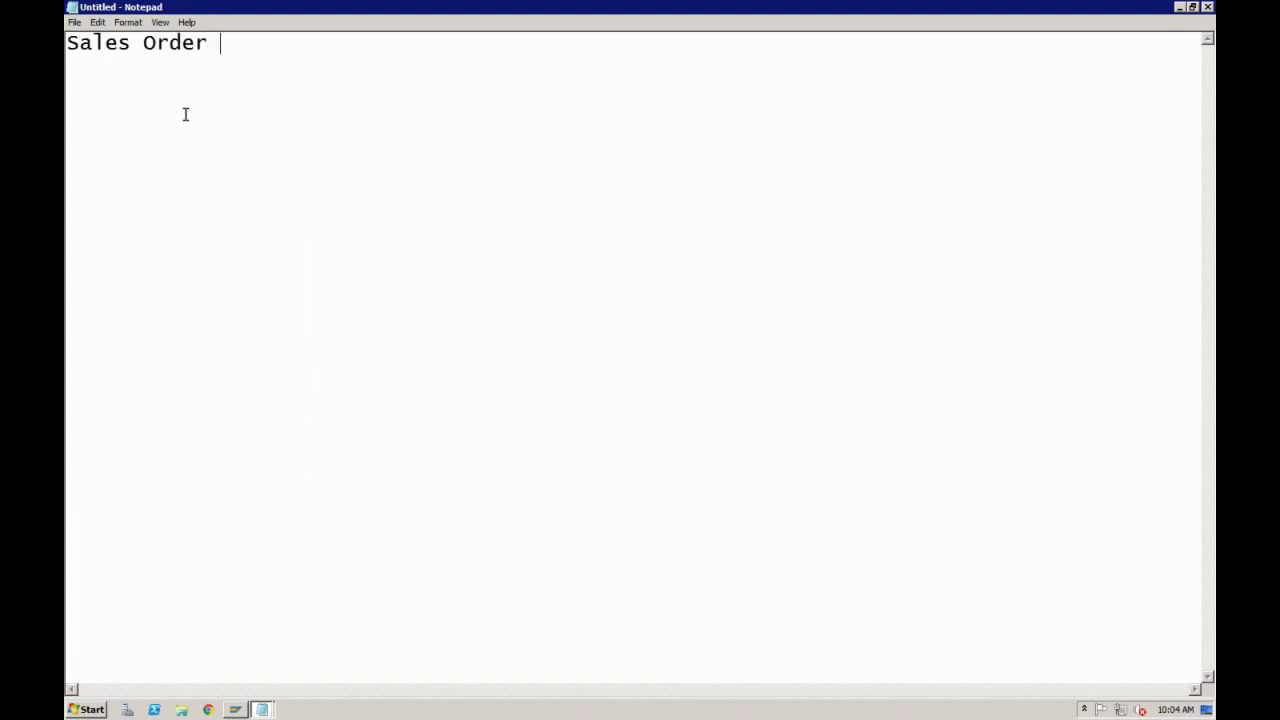
pyautogui.write('-->')
pyautogui.write('Delivery (PGI')
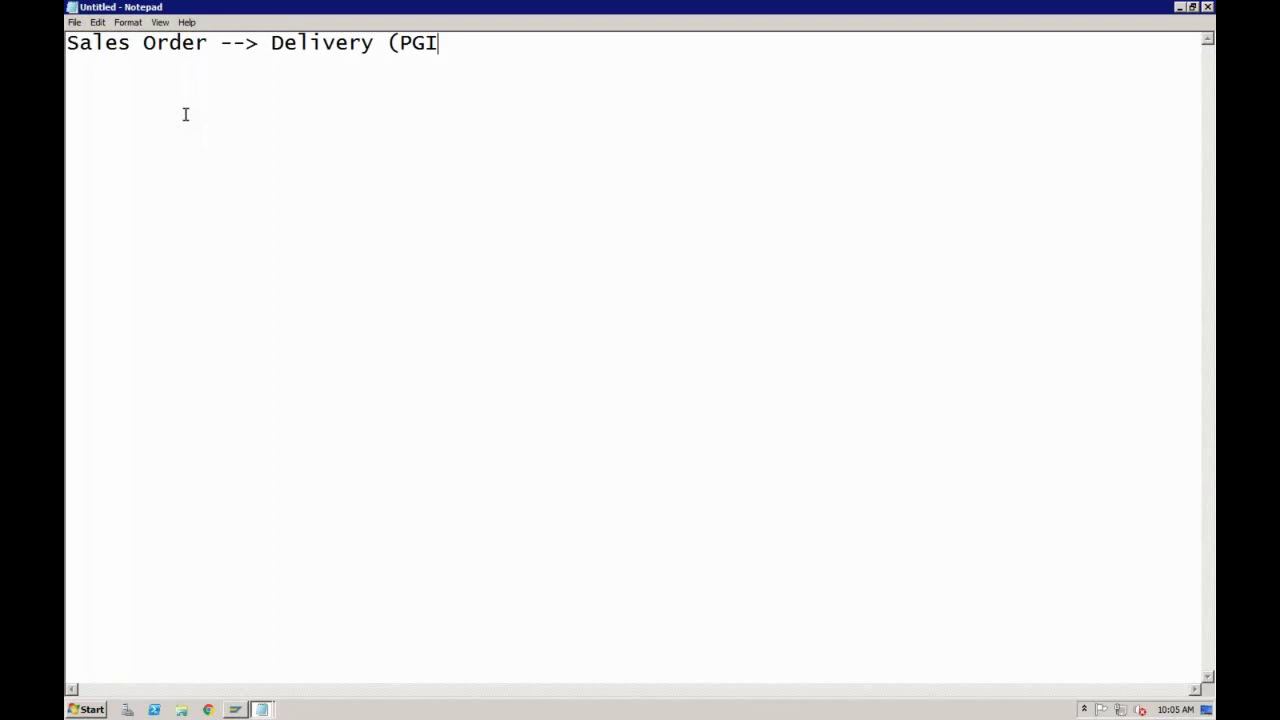
pyautogui.write(') ---> Billing --')
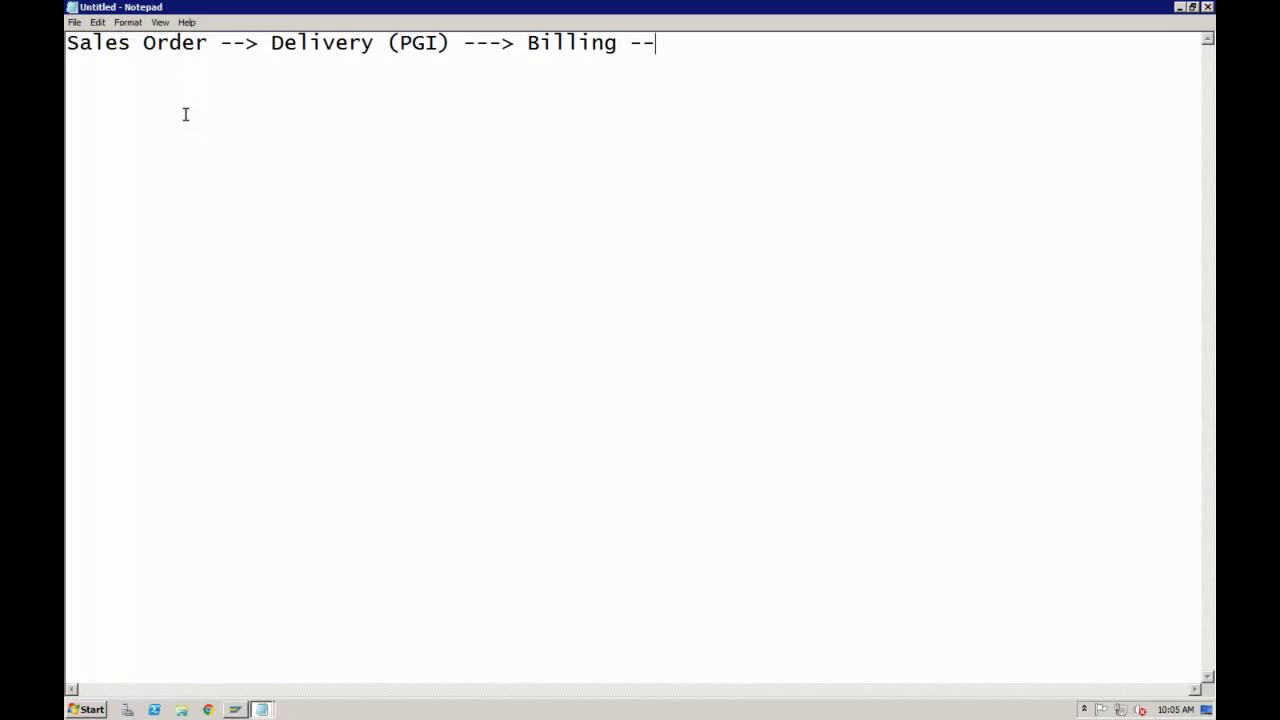
pyautogui.write('> Payment')
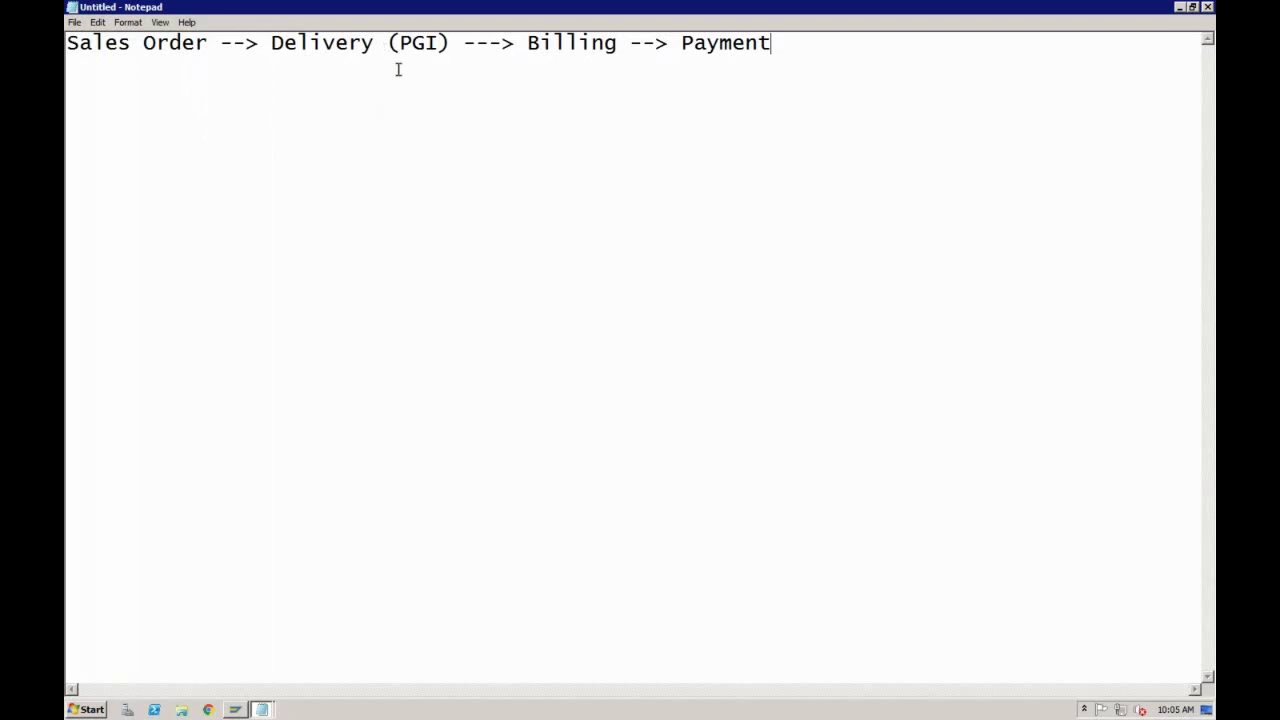
# Step: Prefix the flow with 'Inquiry --> Quotation -->', fixing the typo, ending after Payment
pyautogui.click(68, 44)
pyautogui.write('Inquiru')
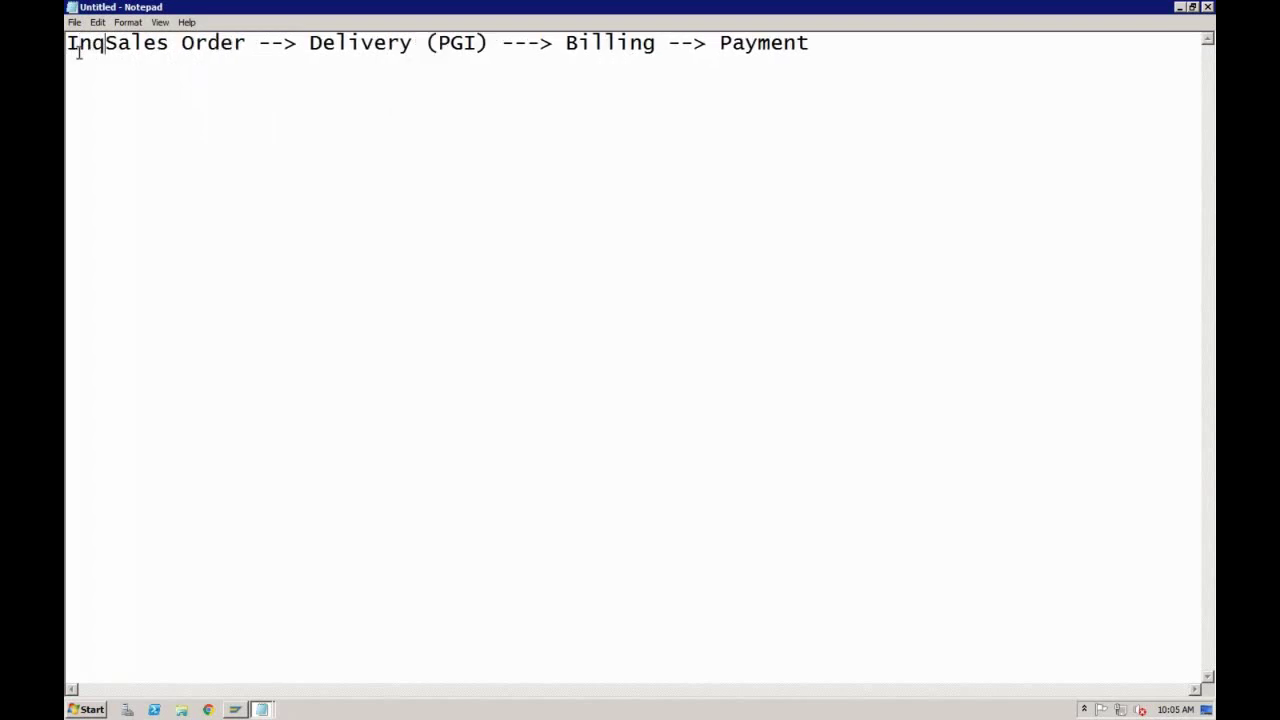
pyautogui.press('BackSpace')
pyautogui.write('y -')
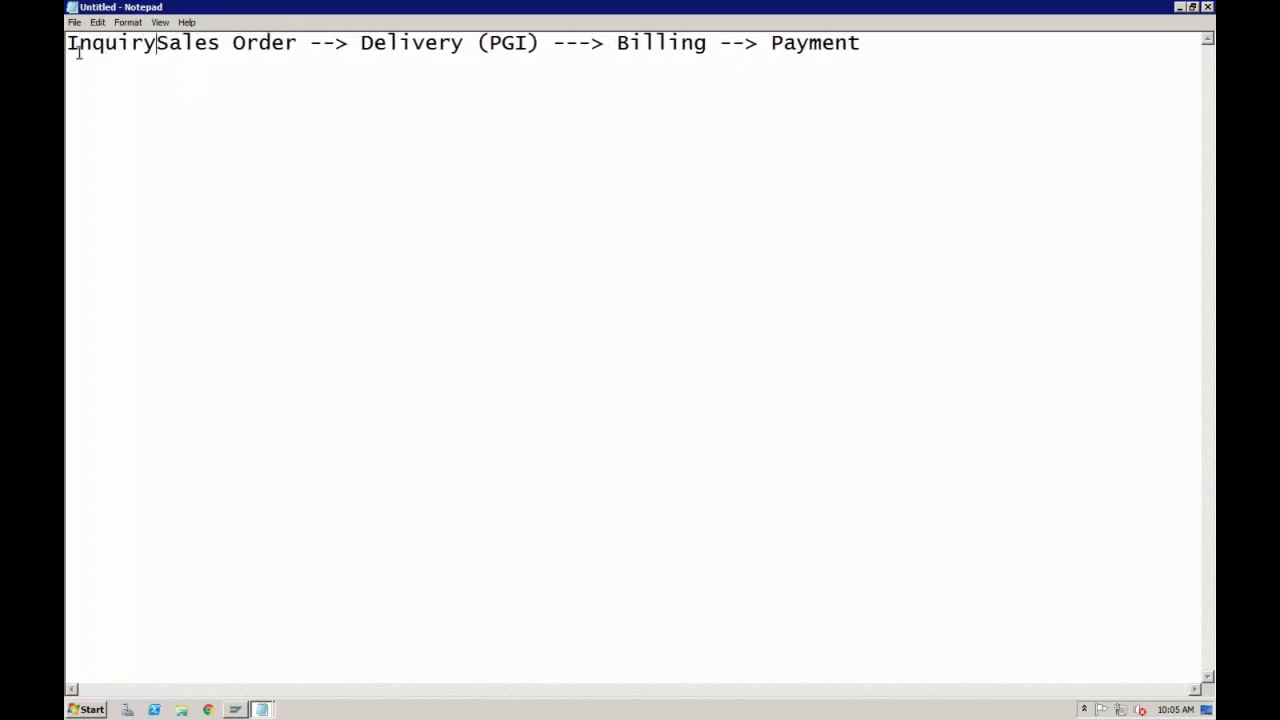
pyautogui.write('-')
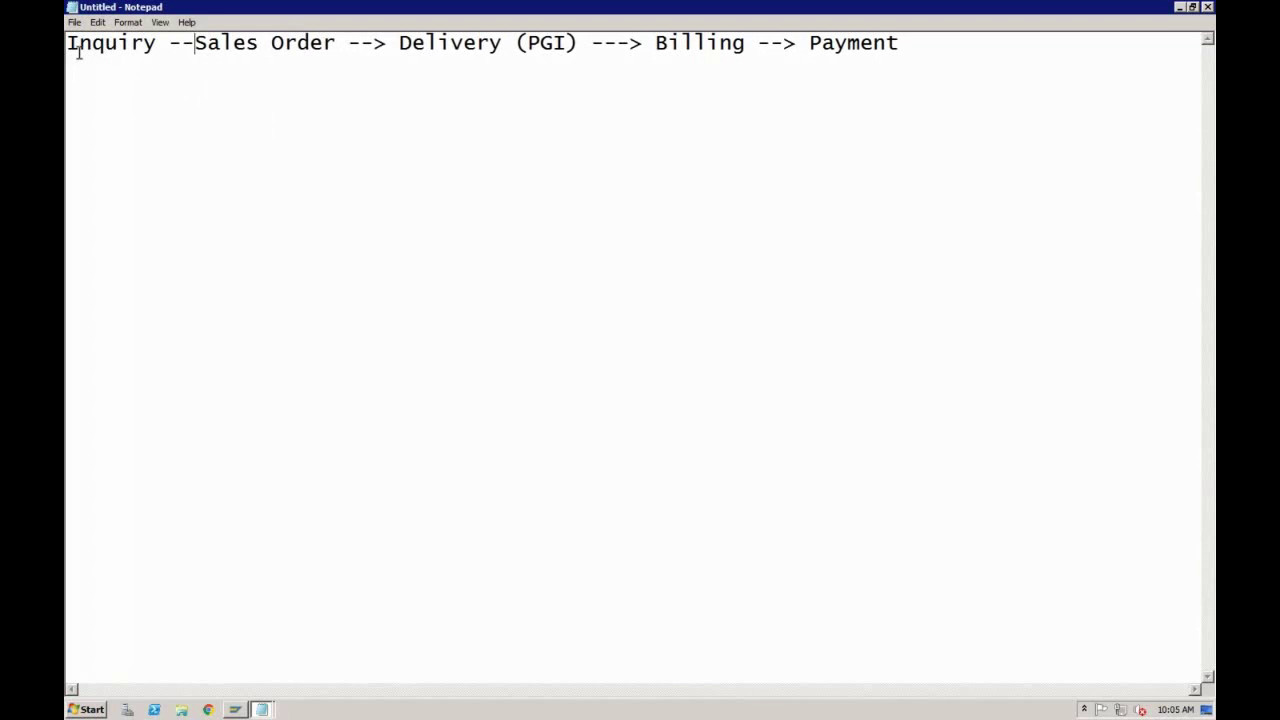
pyautogui.write('> Q')
pyautogui.write('uotation')
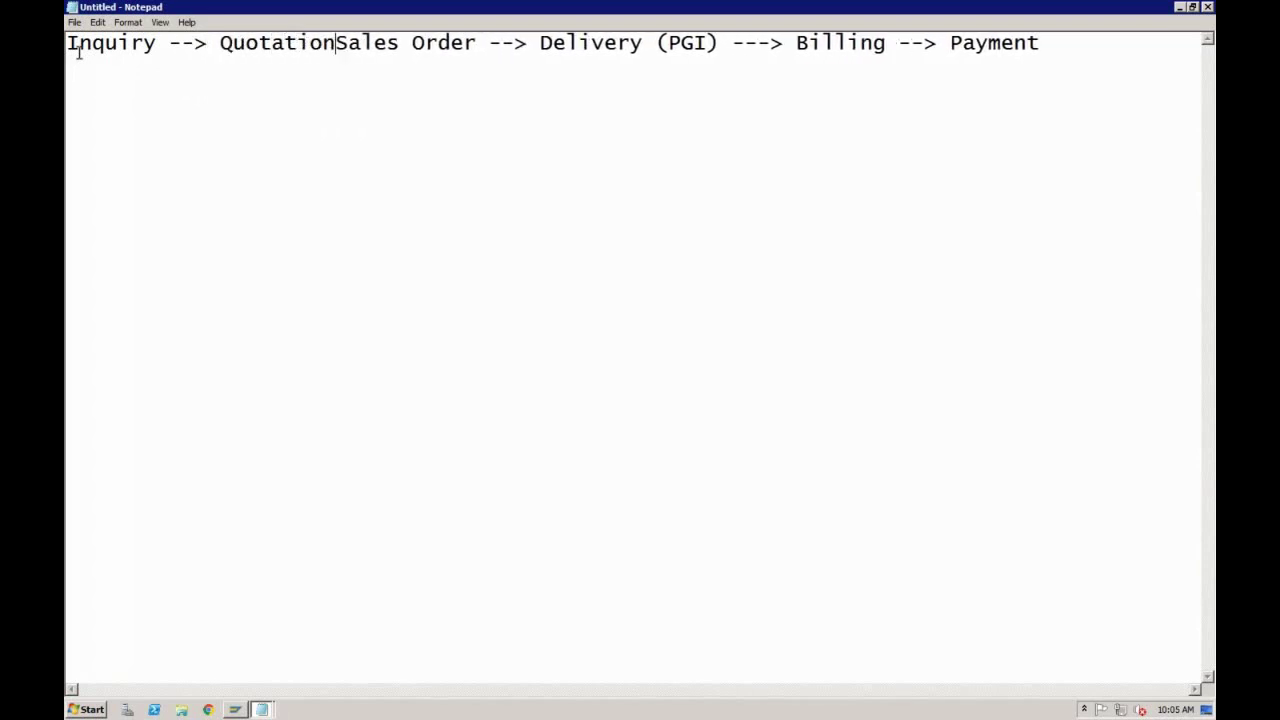
pyautogui.write(' -->')
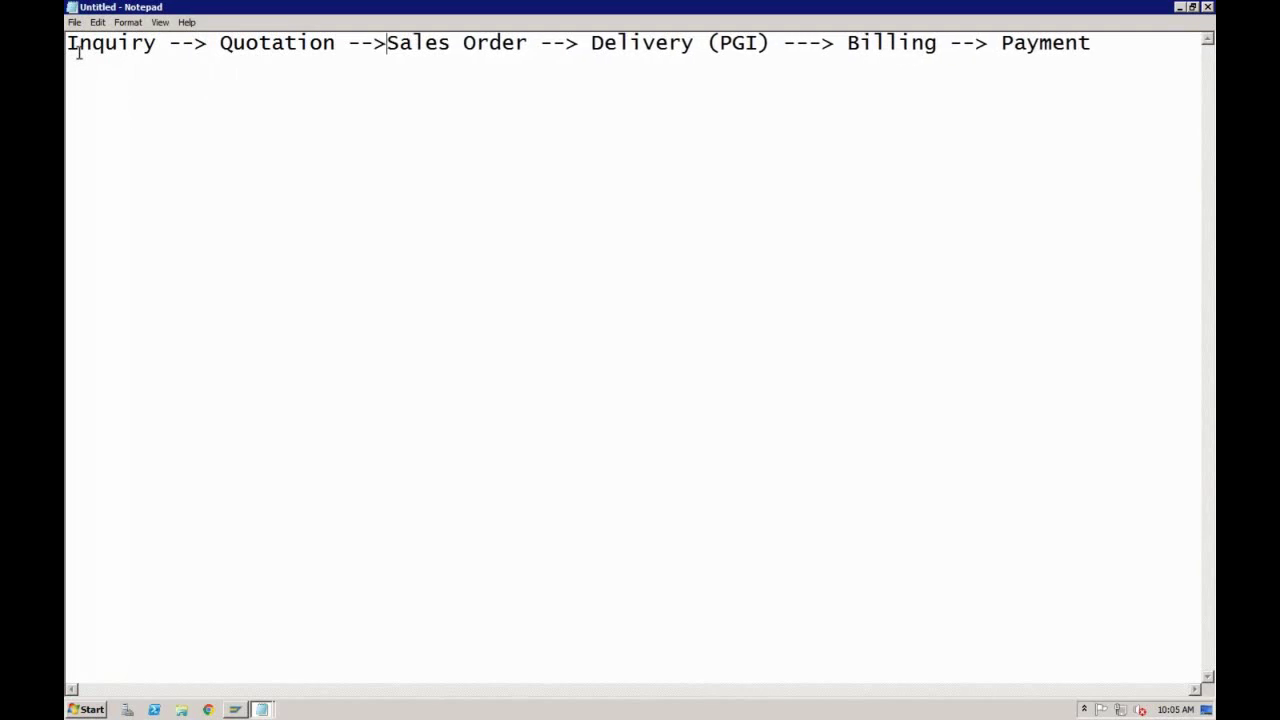
pyautogui.click(528, 44)
pyautogui.click(388, 43)
pyautogui.click(224, 45)
pyautogui.click(1104, 48)
# Step: Add the line 'Customer looking for Laptops with some config' below the flow
pyautogui.press('Return')
pyautogui.write('Customer ')
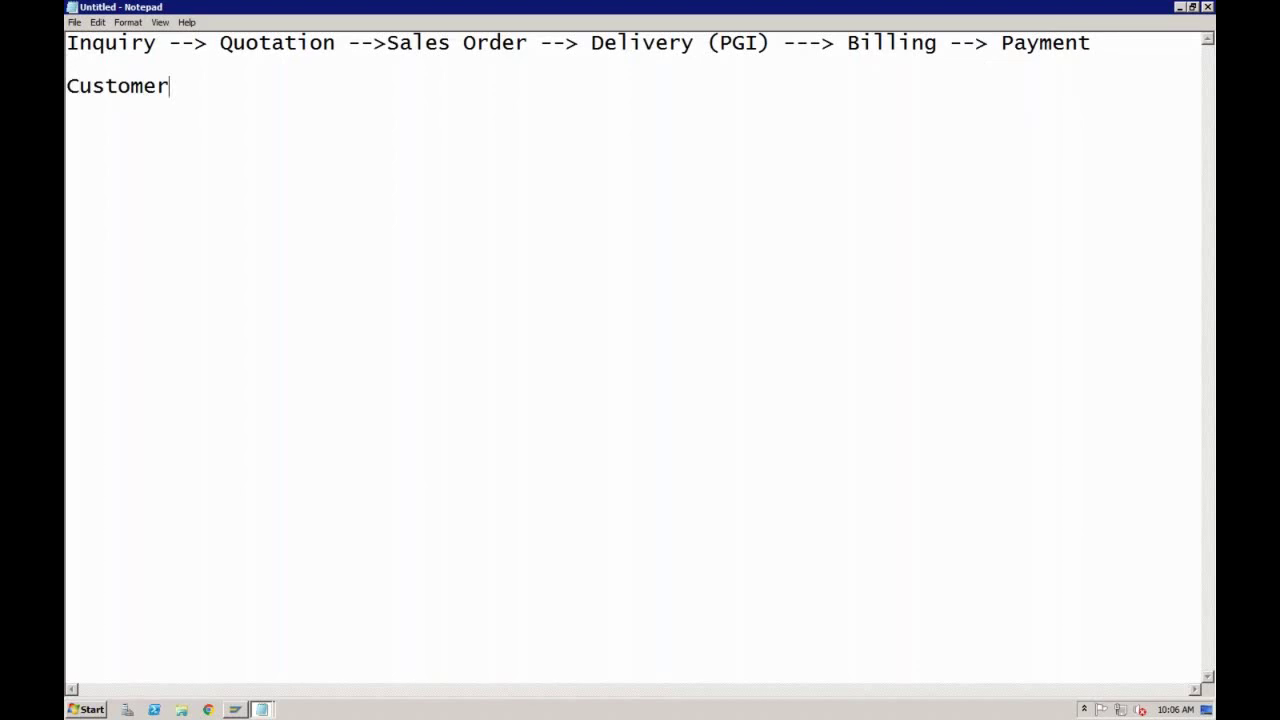
pyautogui.write('looking for')
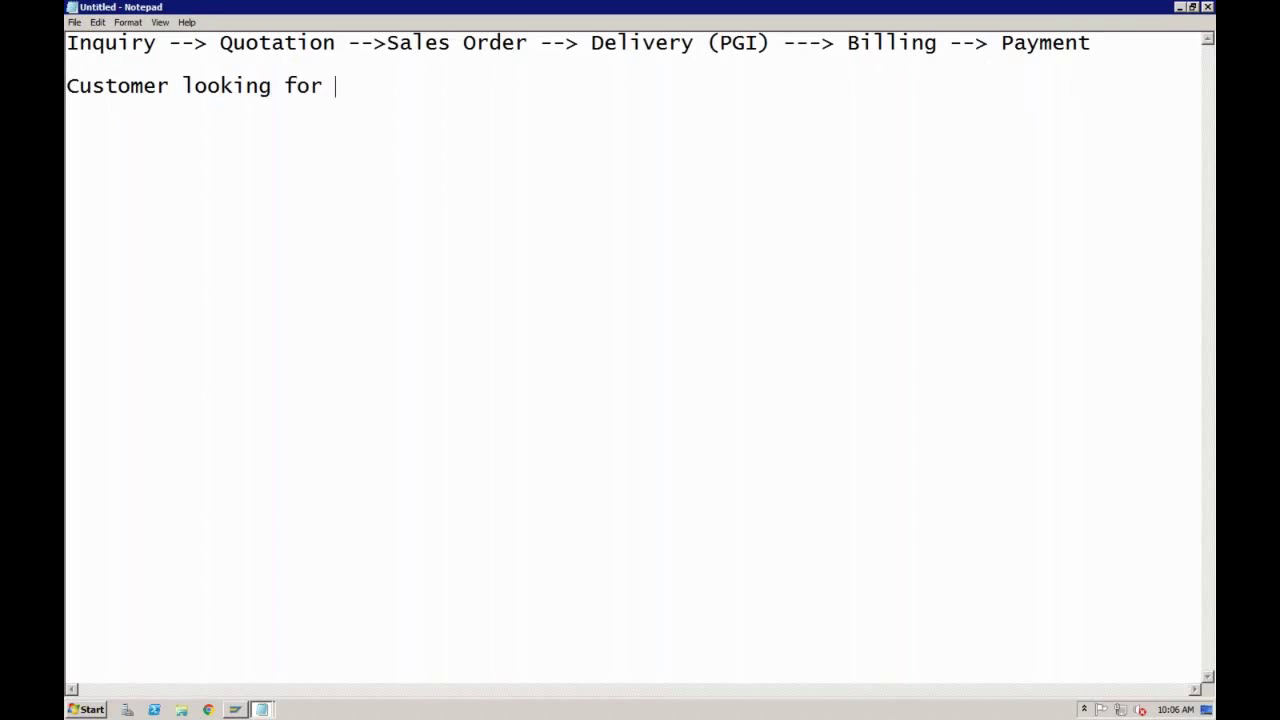
pyautogui.write(' Laptops w')
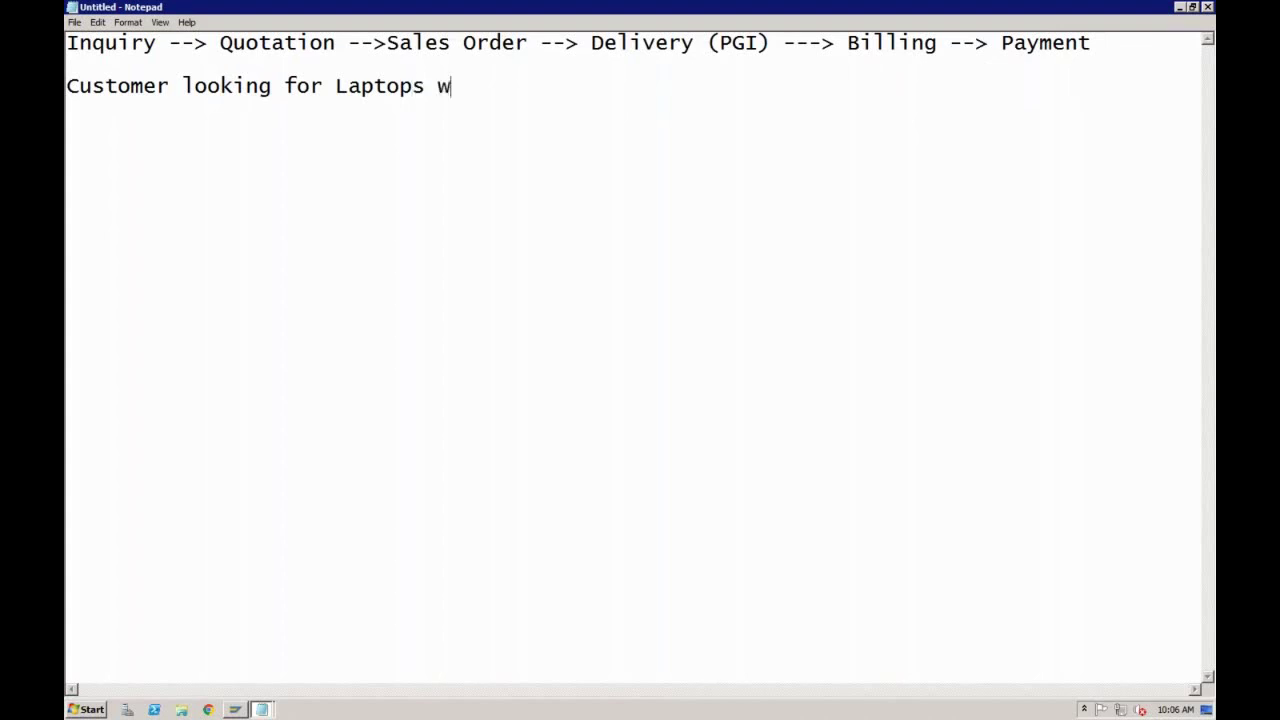
pyautogui.write('ith some config')
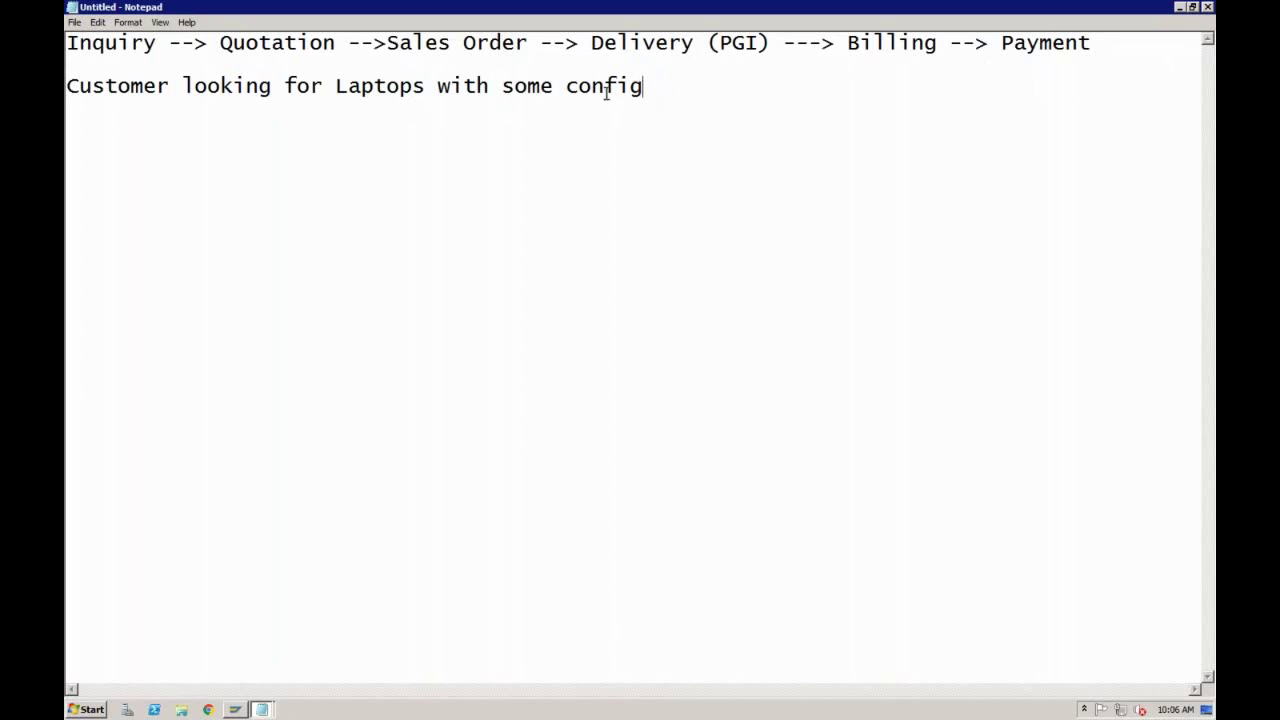
pyautogui.click(172, 87)
pyautogui.press('Down')
pyautogui.press('Down')
pyautogui.click(661, 85)
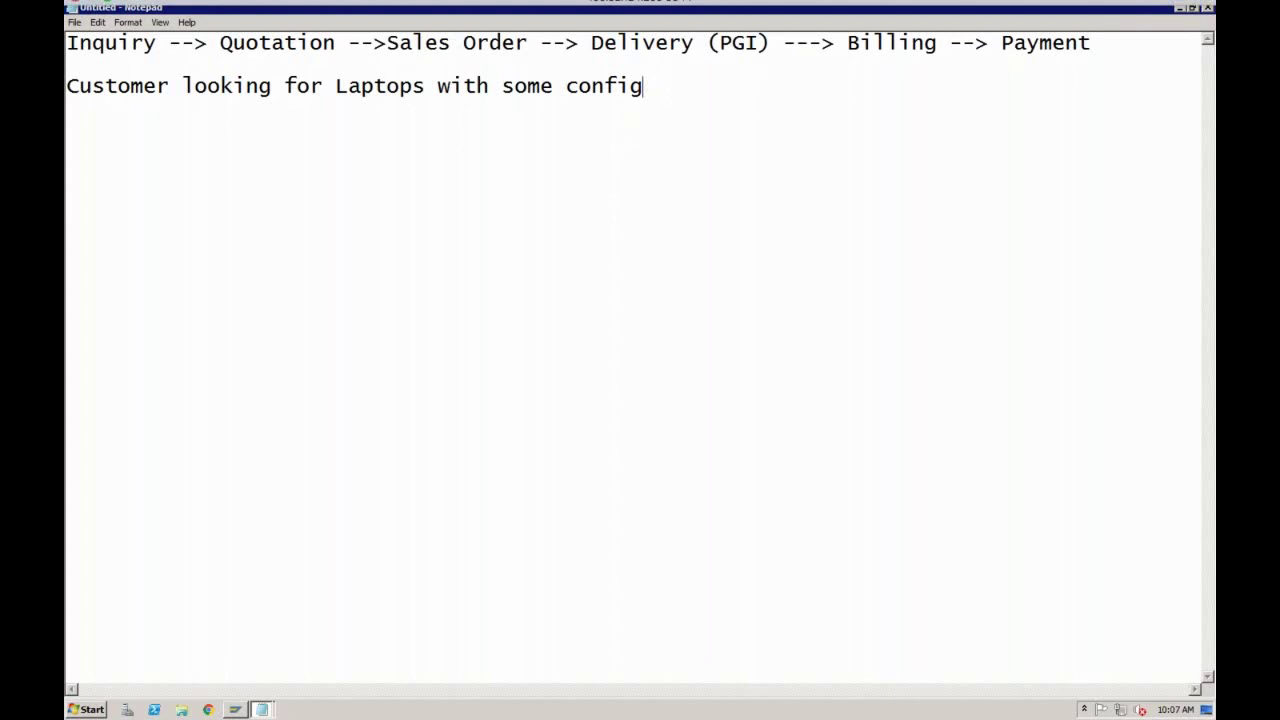
# Step: Switch to Microsoft Remote Desktop, connect to the S41909 PC and launch SAP Logon
pyautogui.hotkey('ctrl', 'Left')
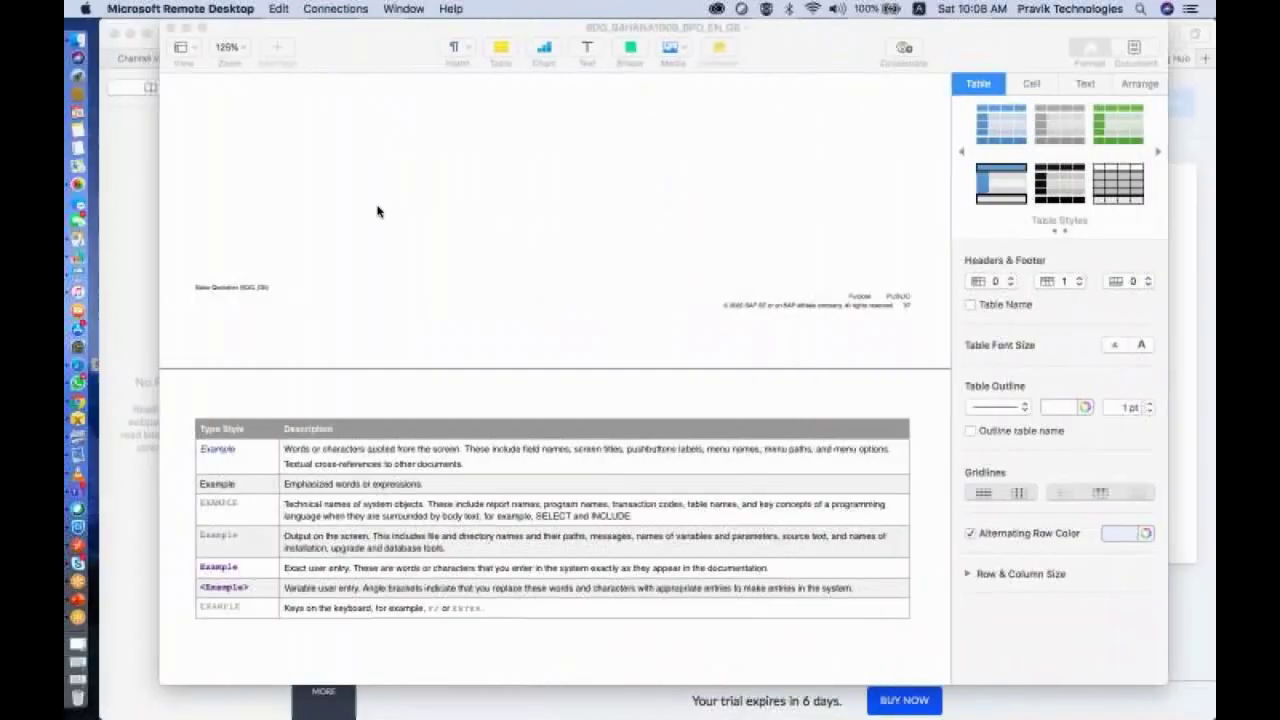
pyautogui.press('super+Tab')
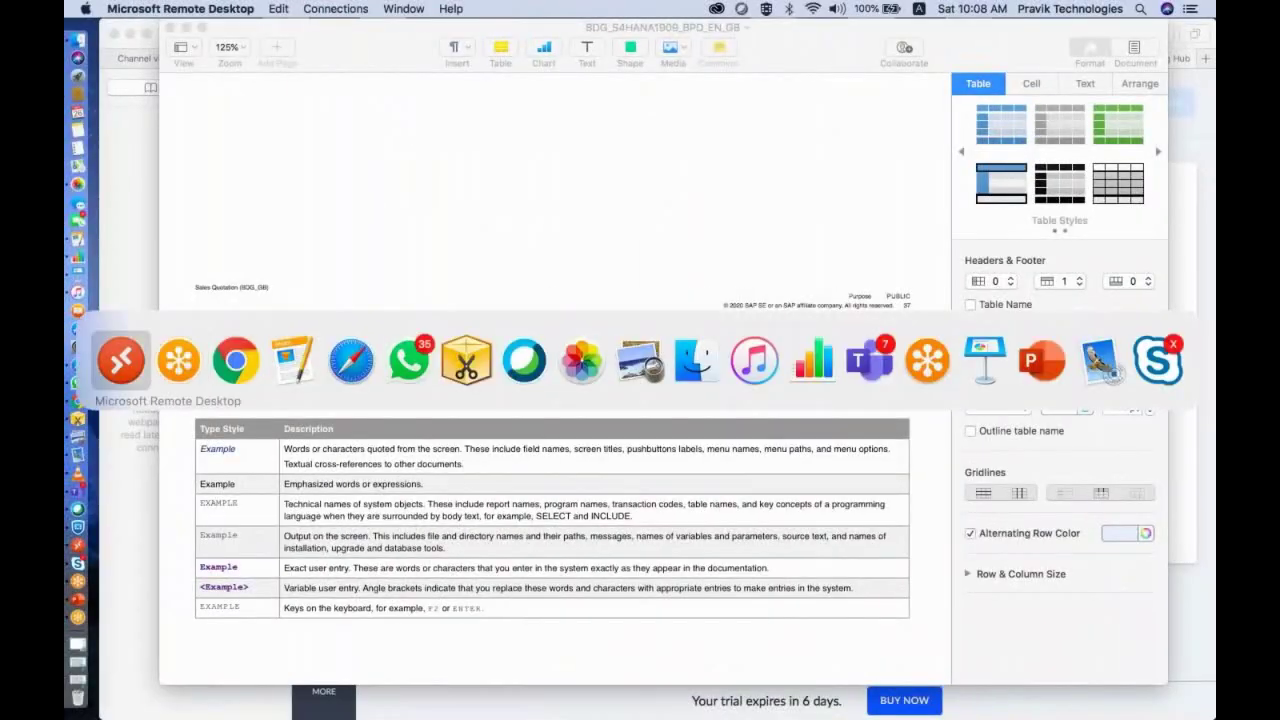
pyautogui.click(118, 358)
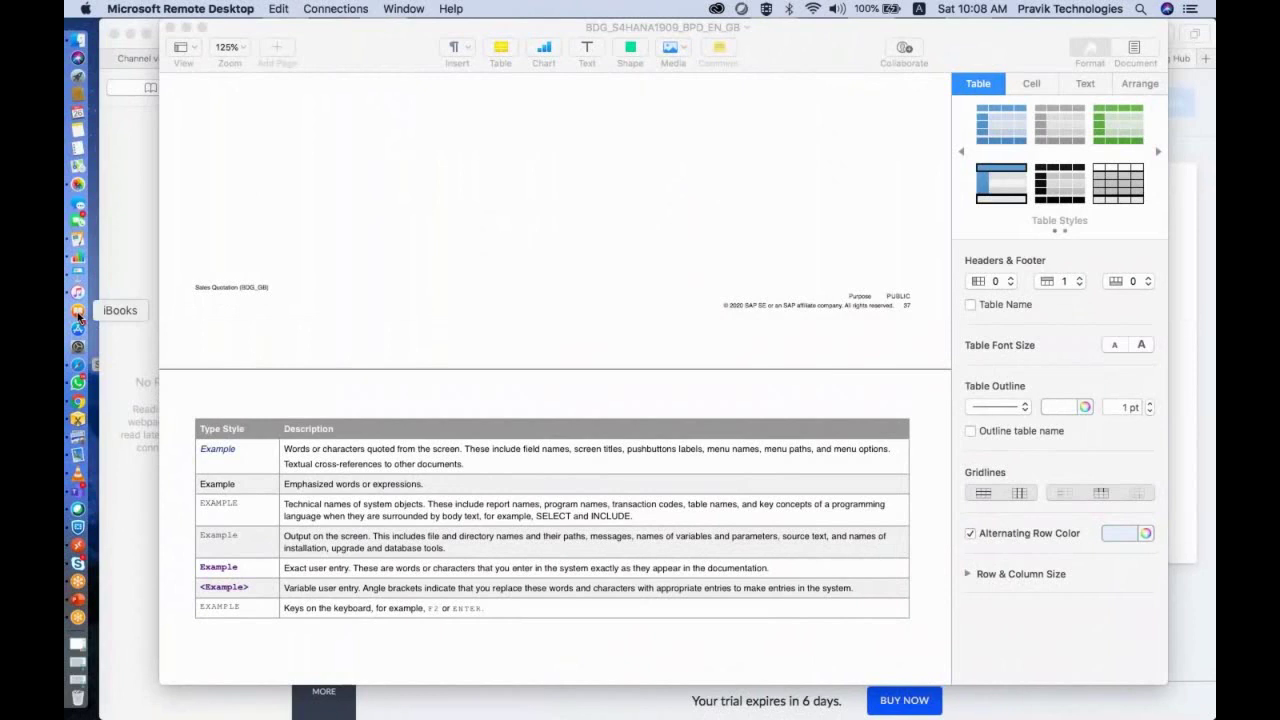
pyautogui.click(79, 545)
pyautogui.doubleClick(318, 300)
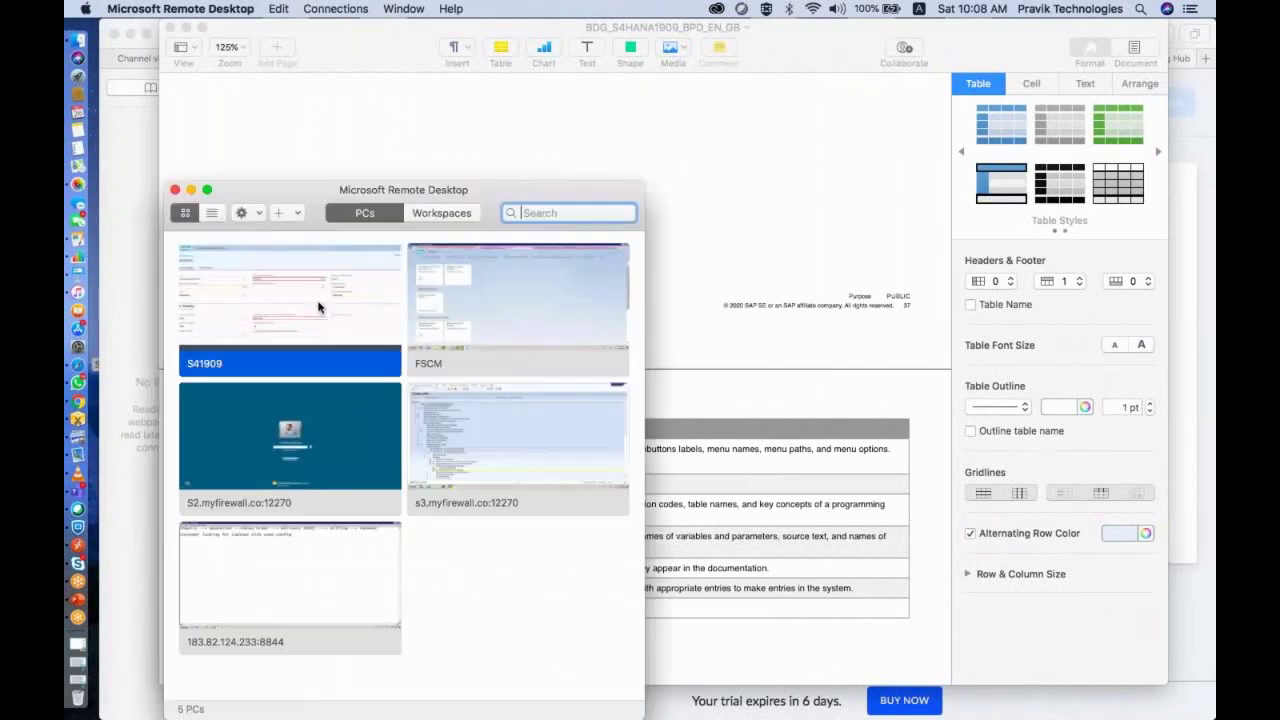
pyautogui.click(826, 430)
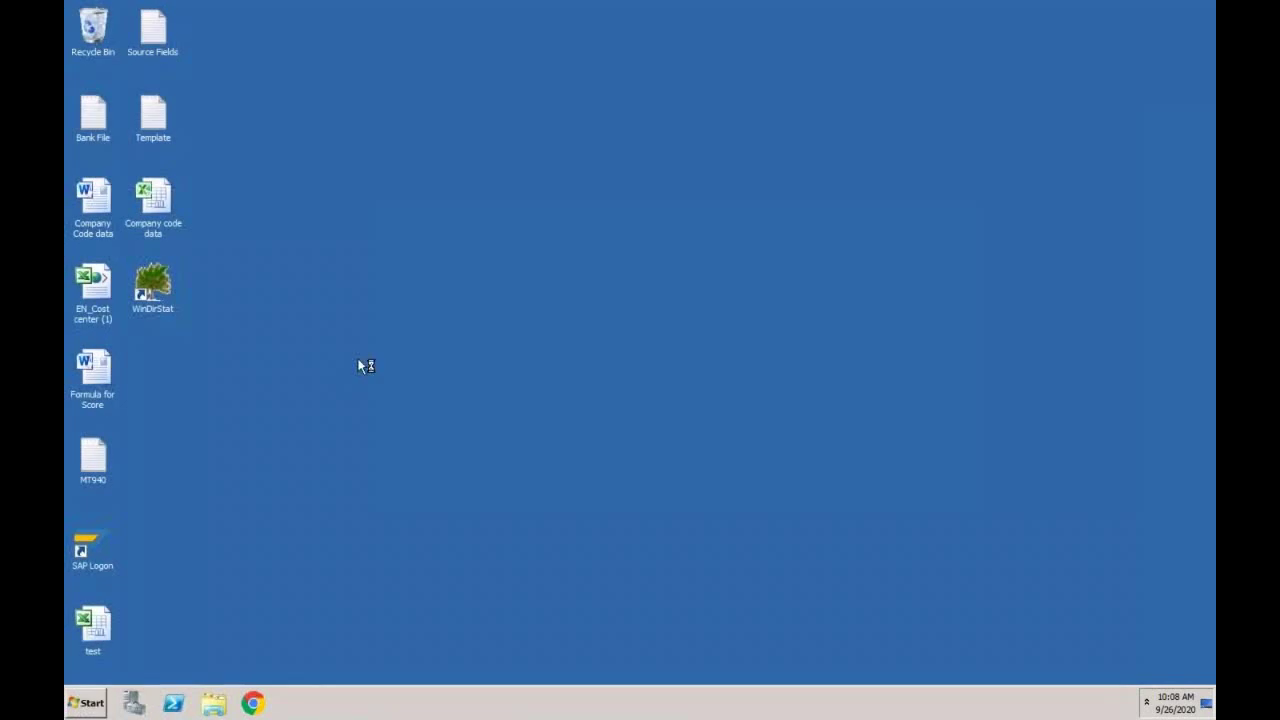
pyautogui.doubleClick(102, 540)
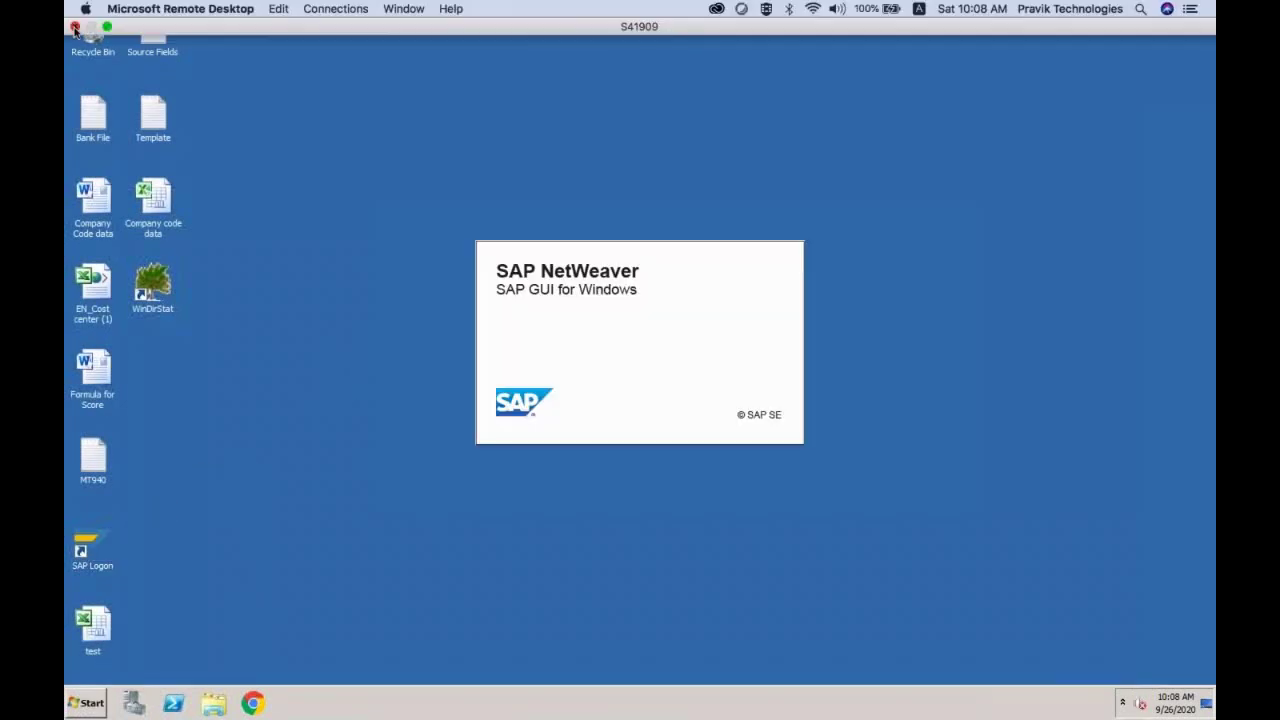
pyautogui.hotkey('ctrl', 'Left')
pyautogui.doubleClick(311, 580)
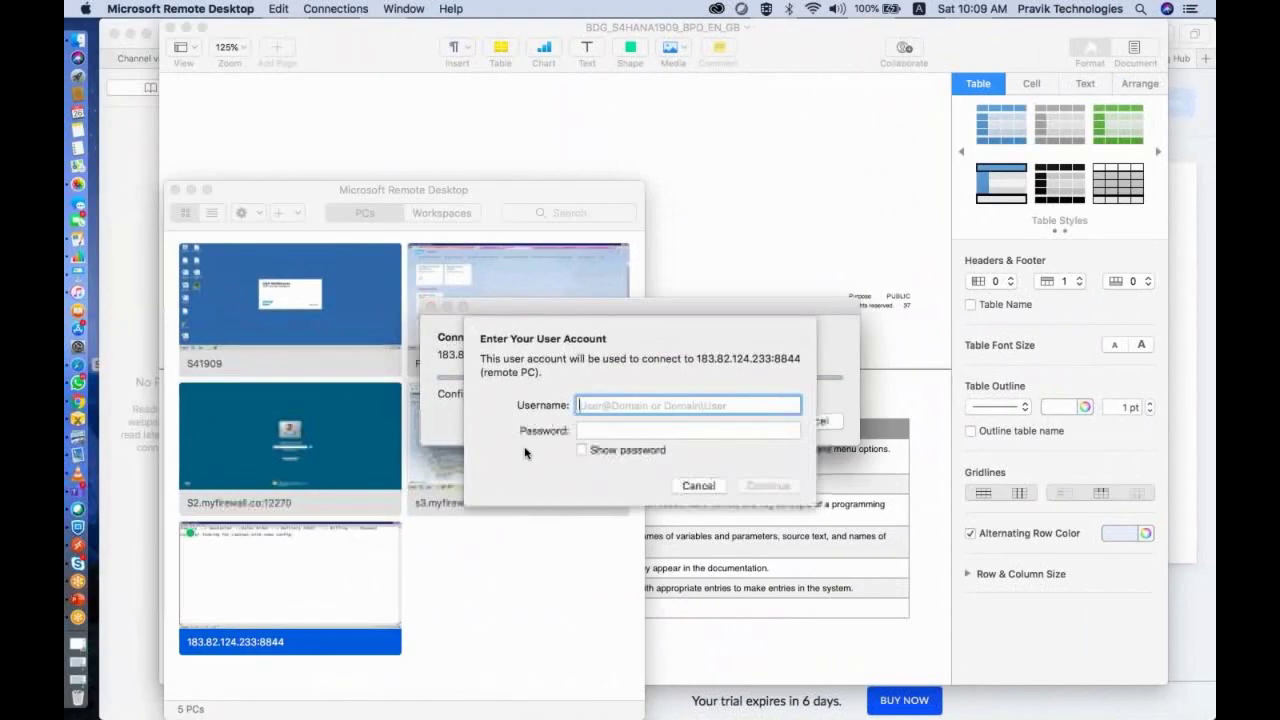
pyautogui.write('sap')
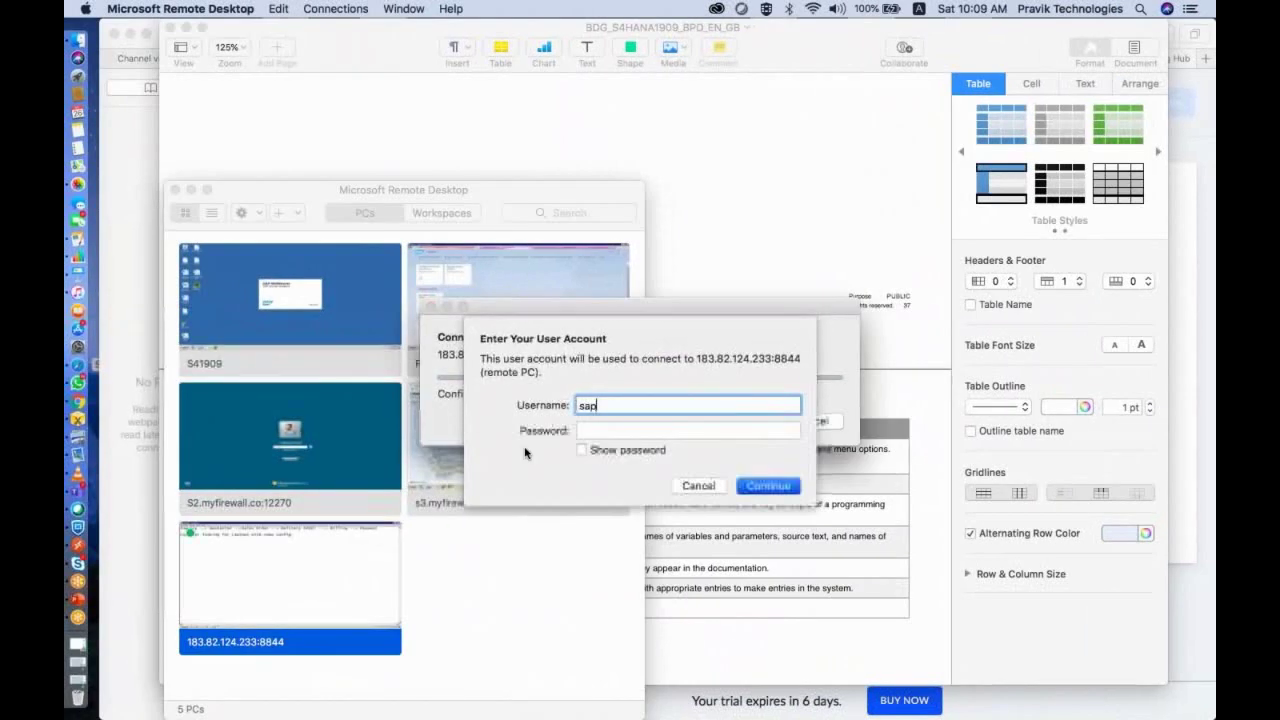
pyautogui.write('user37')
pyautogui.press('Tab')
pyautogui.write('********')
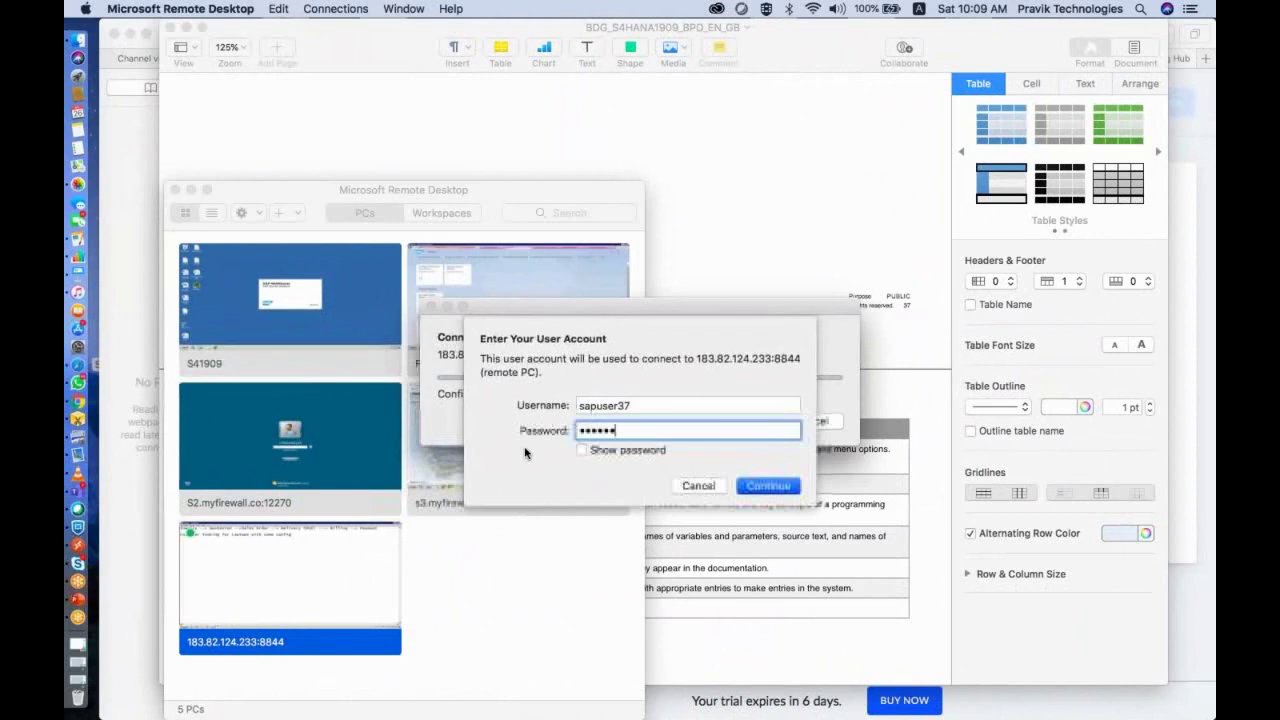
pyautogui.press('Return')
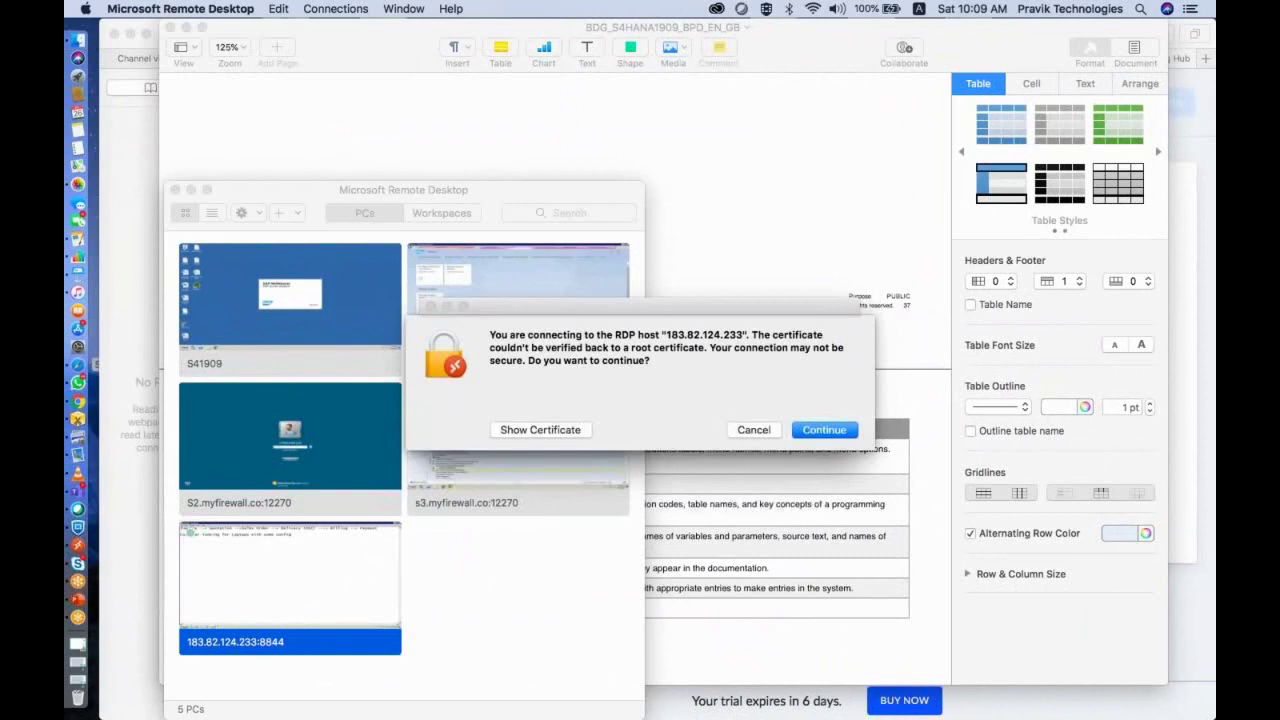
pyautogui.press('Return')
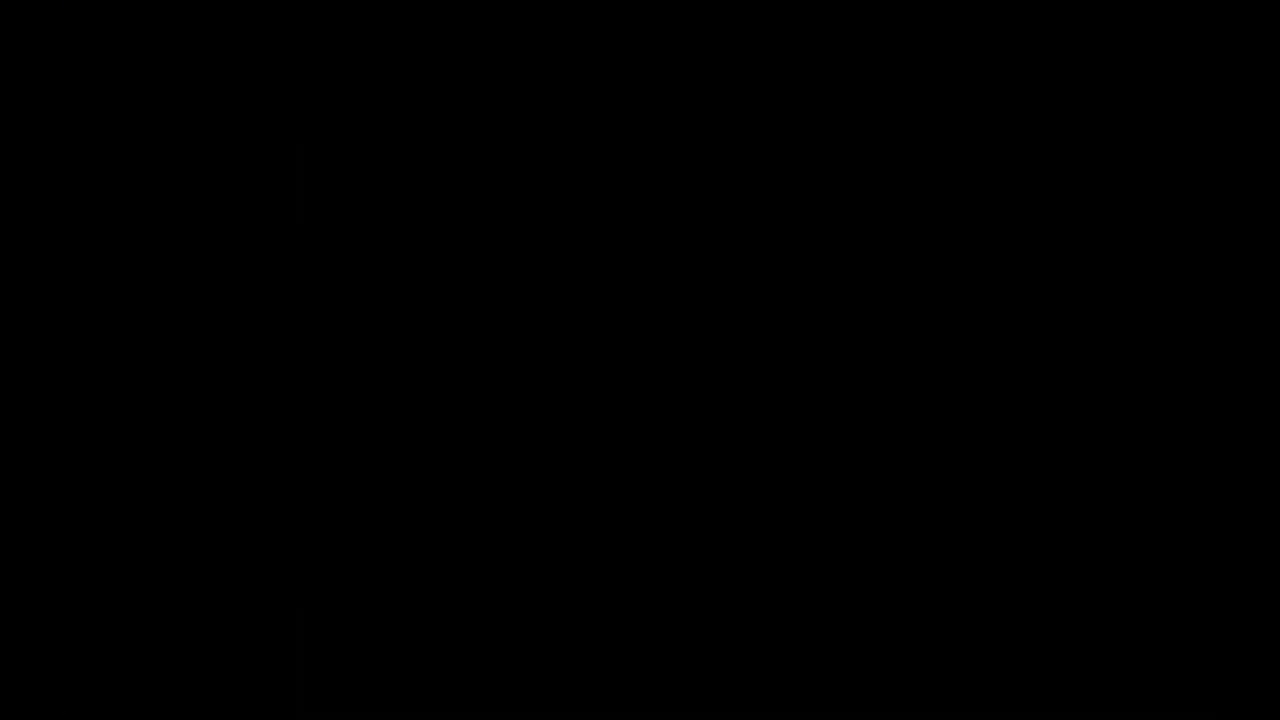
pyautogui.press('Return')
pyautogui.press('Return')
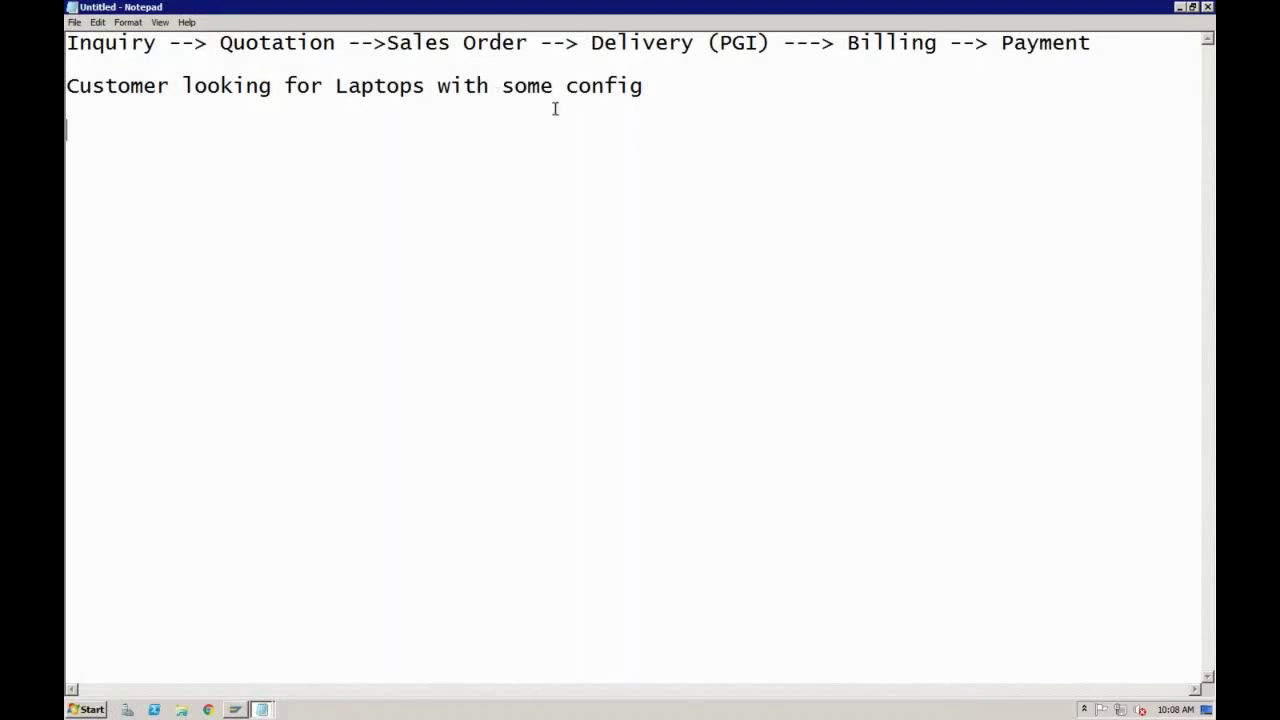
# Step: Type 'Inquiry - Customer, Material, Qty, Expected Delivery Date' and start a new line
pyautogui.write('Inquiry - ')
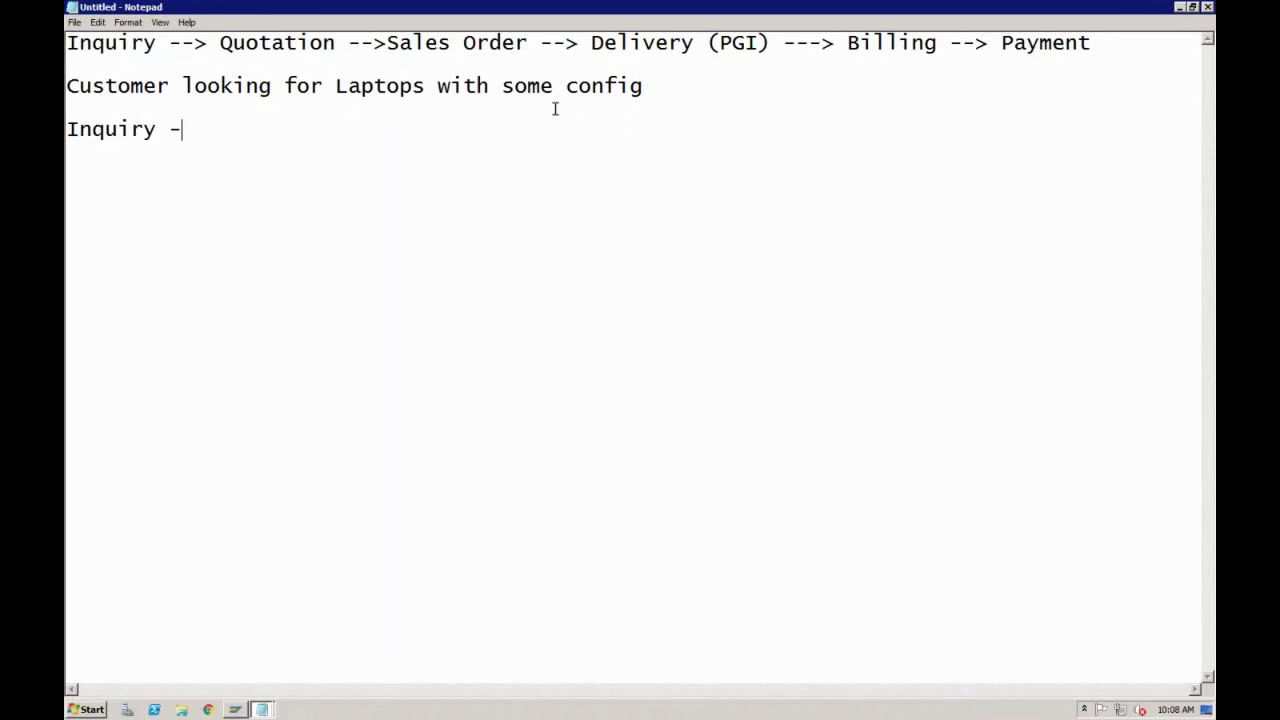
pyautogui.write('Customer, M')
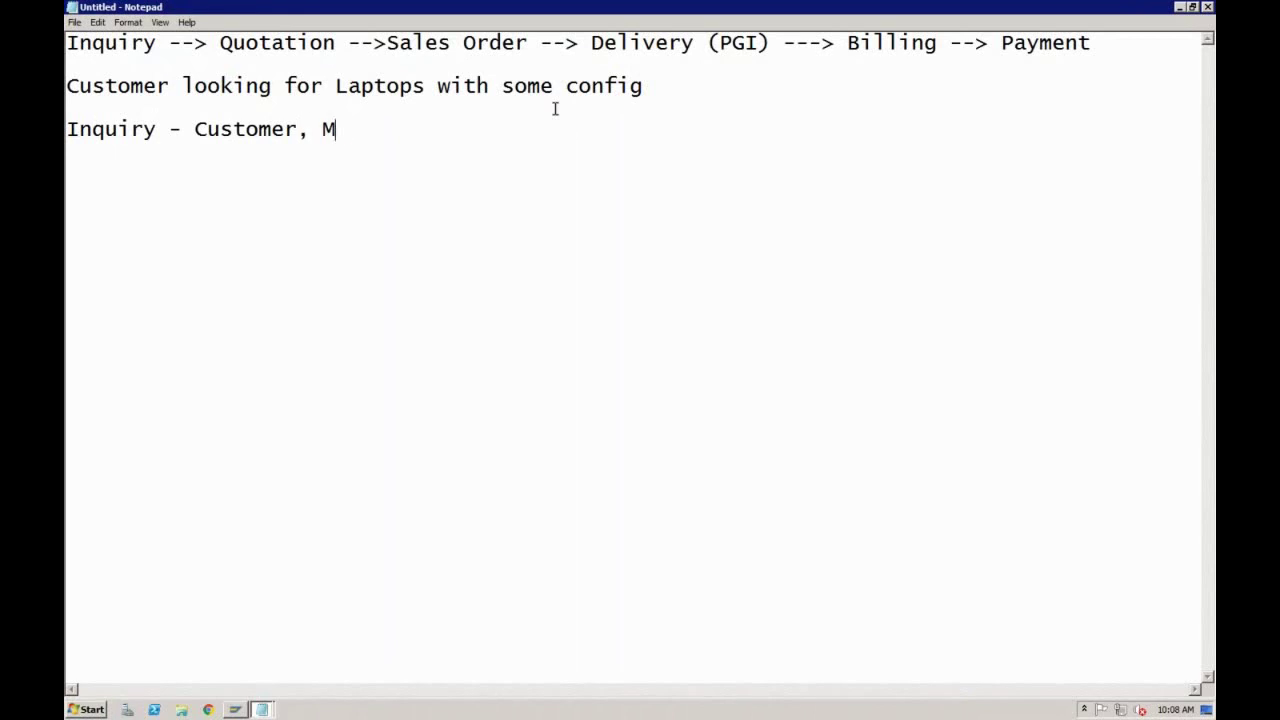
pyautogui.write('aterial, Qty')
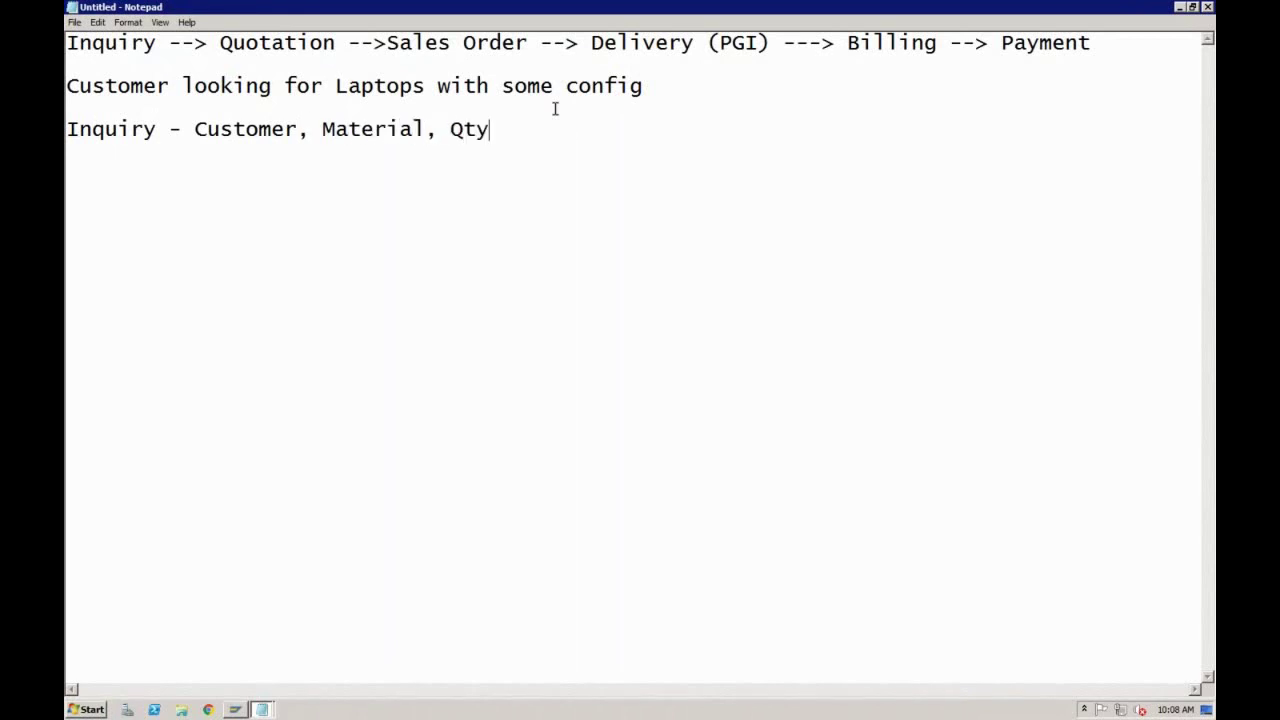
pyautogui.write(', Expected Delivery Date')
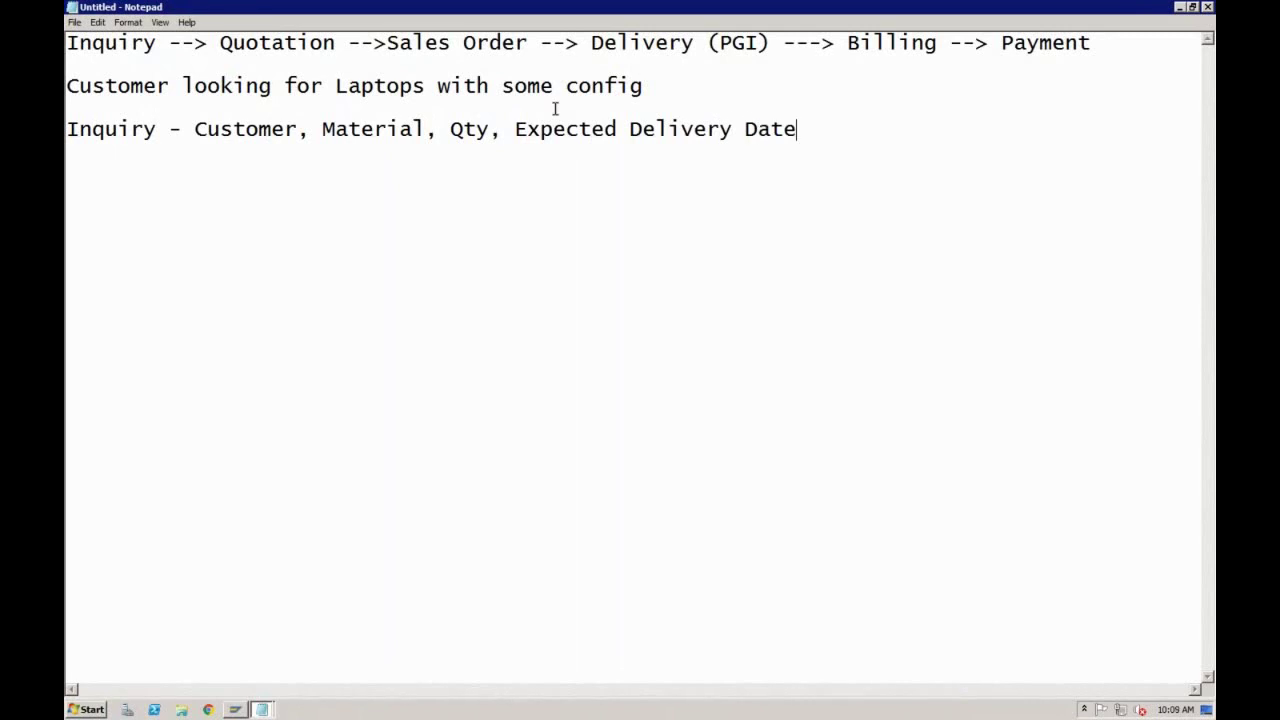
pyautogui.press('Return')
pyautogui.press('Return')
# Step: Write 'Quotation -' with the copied Inquiry fields plus ', Price, Payment Terms,'
pyautogui.write('Quotation -')
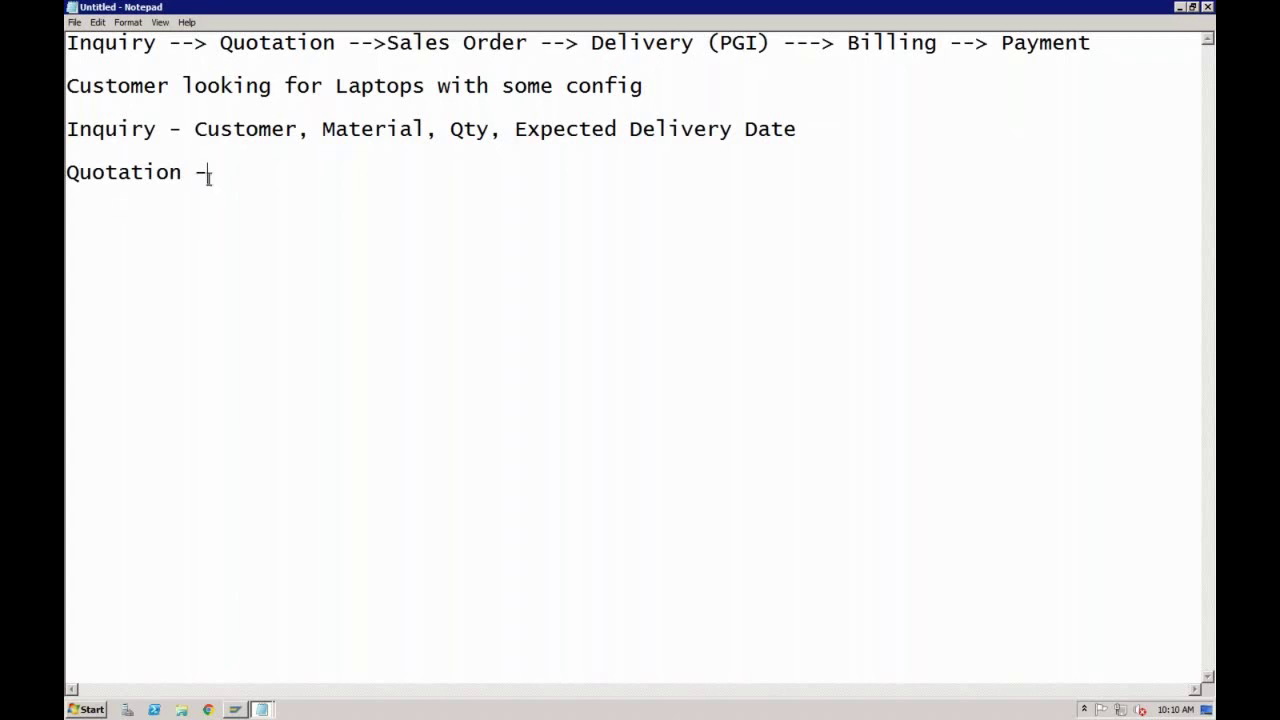
pyautogui.click(158, 131)
pyautogui.click(185, 177)
pyautogui.click(227, 173)
pyautogui.moveTo(196, 130); pyautogui.dragTo(797, 130)
pyautogui.hotkey('ctrl', 'c')
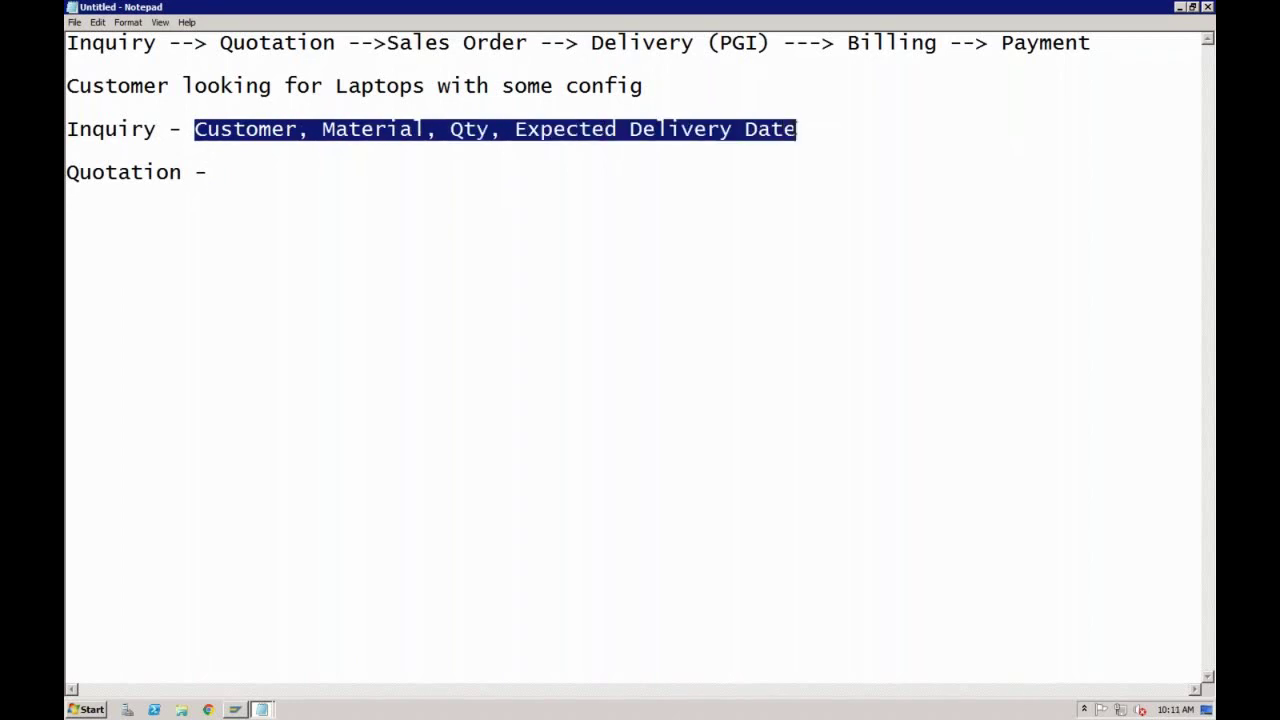
pyautogui.click(326, 185)
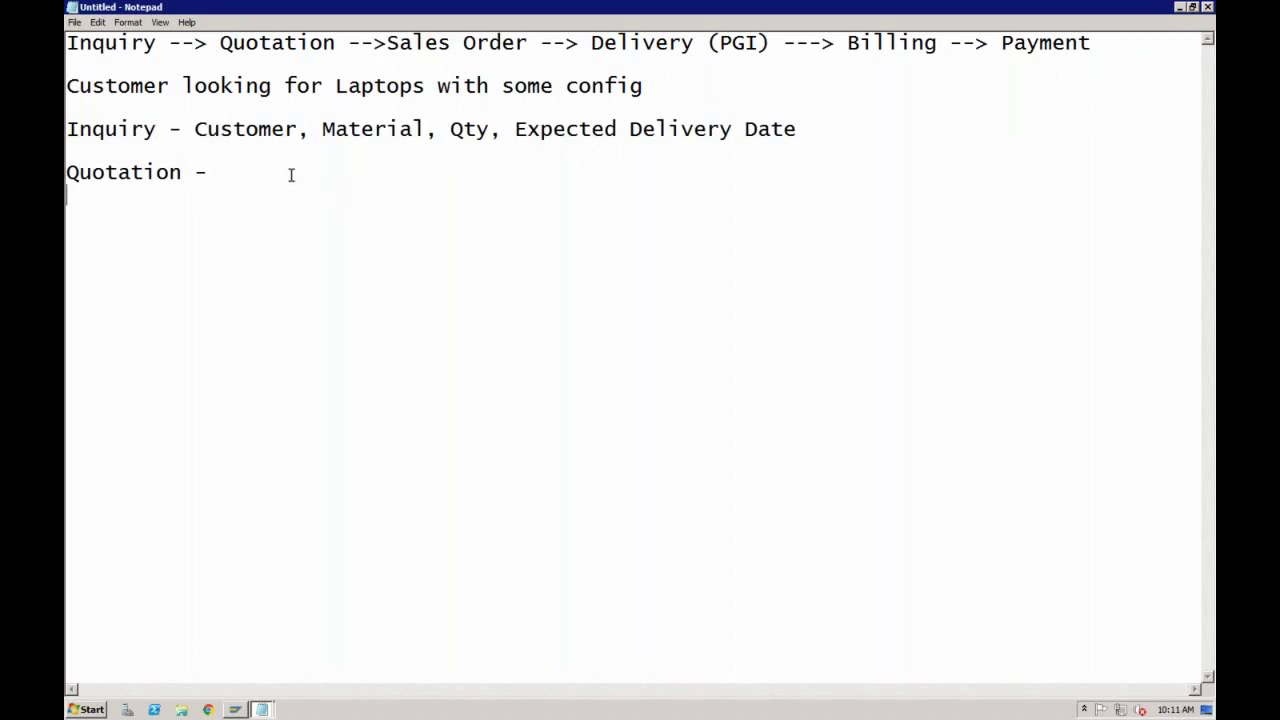
pyautogui.hotkey('ctrl', 'v')
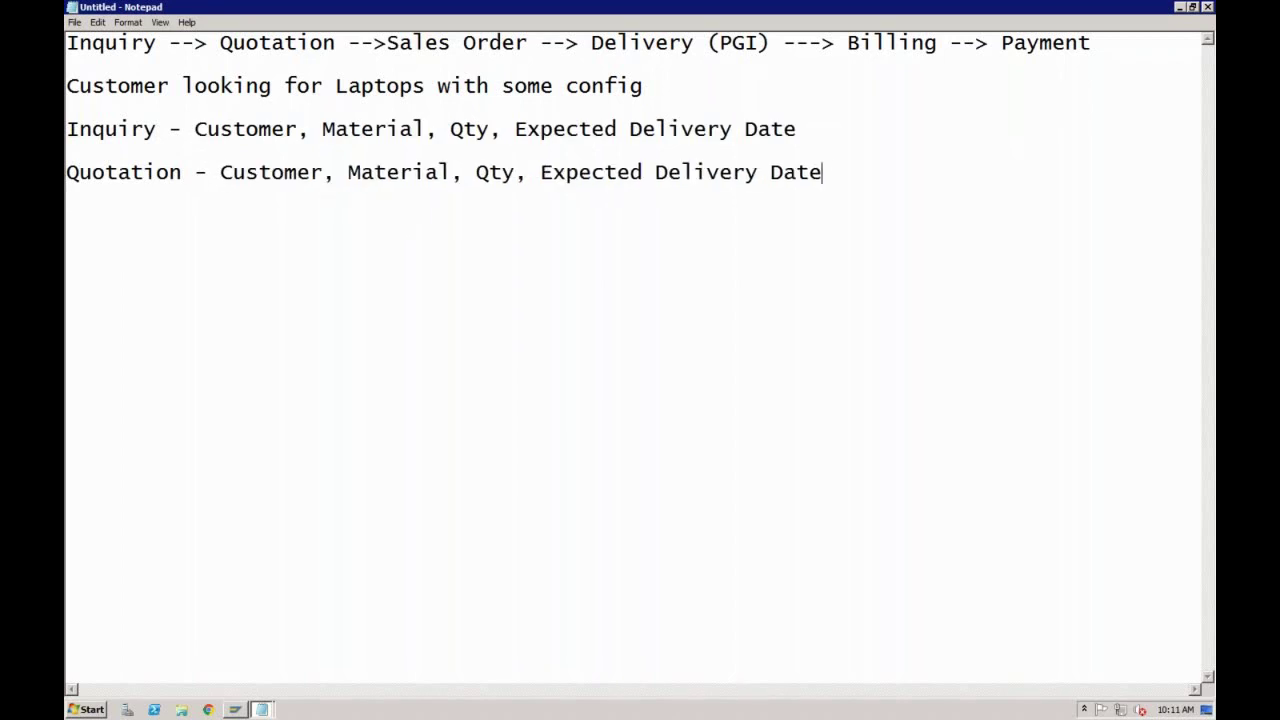
pyautogui.write(', Price')
pyautogui.write(', Payment ')
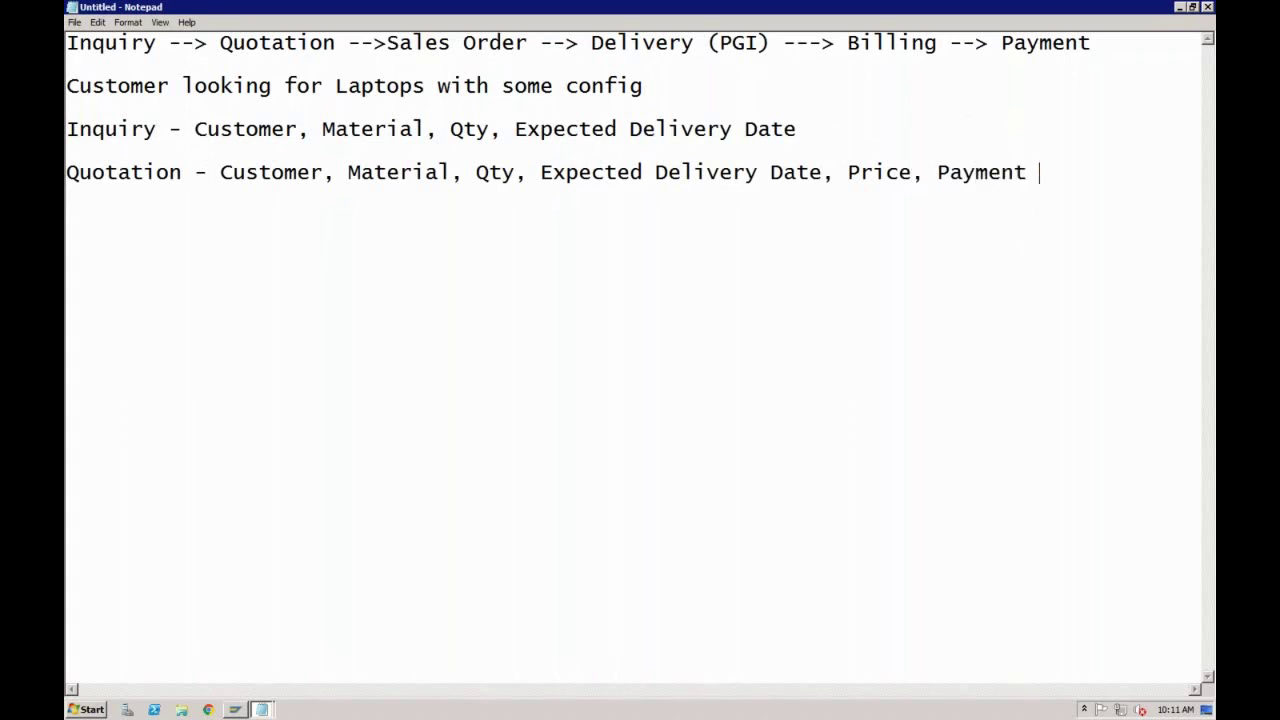
pyautogui.write('Terms,')
# Step: Append 'Quot Validity Date (May be Approved or Rejected)' to the Quotation line
pyautogui.write('Quot ')
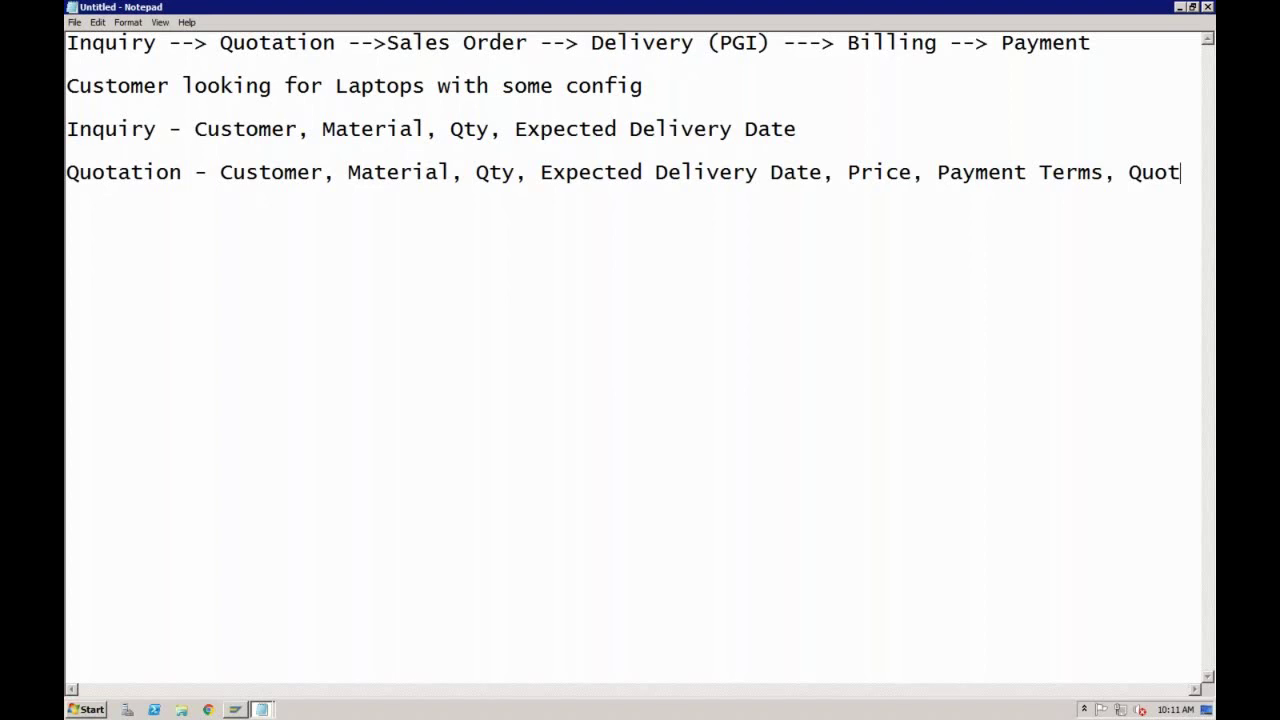
pyautogui.write('Validity Date')
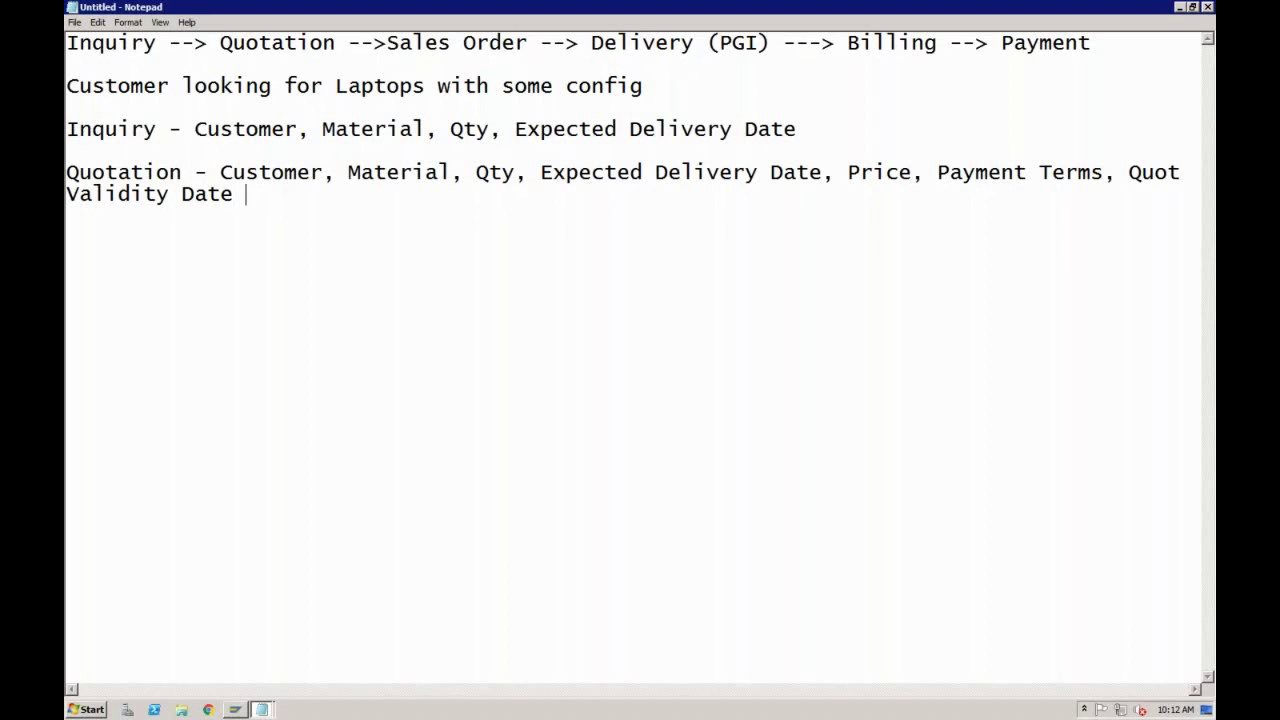
pyautogui.write('(May be Appro')
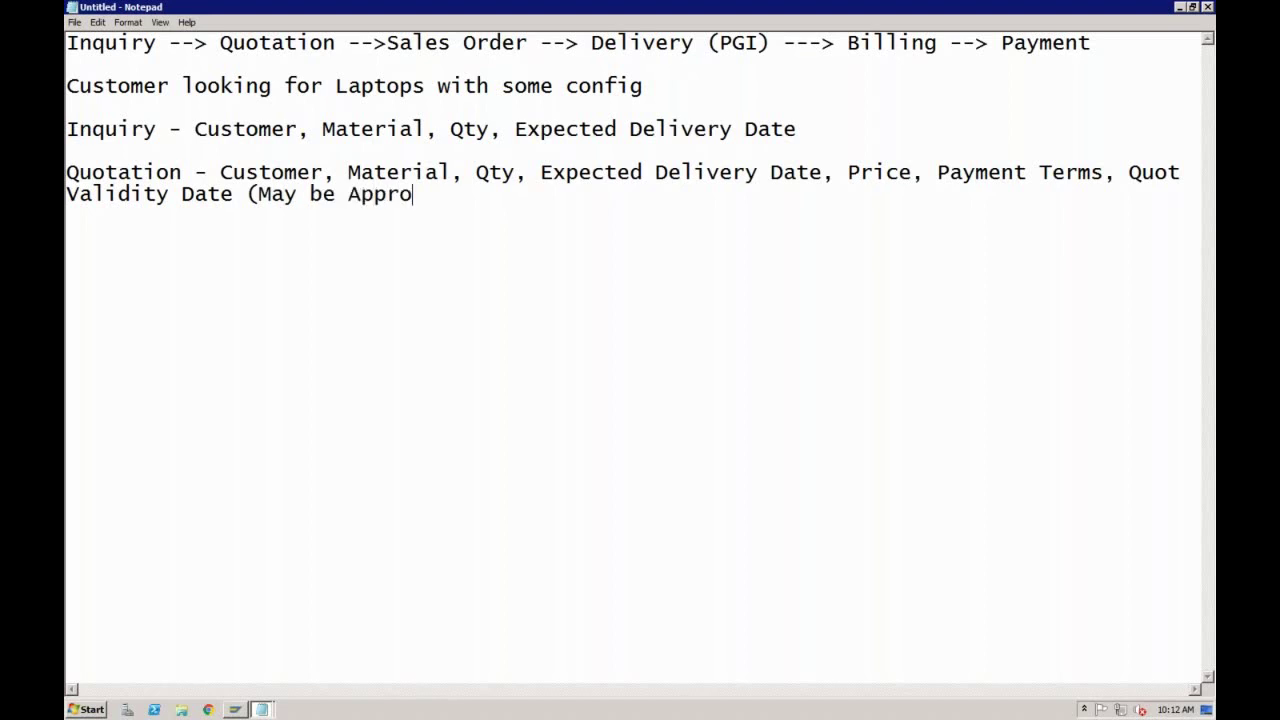
pyautogui.write('ved or Re')
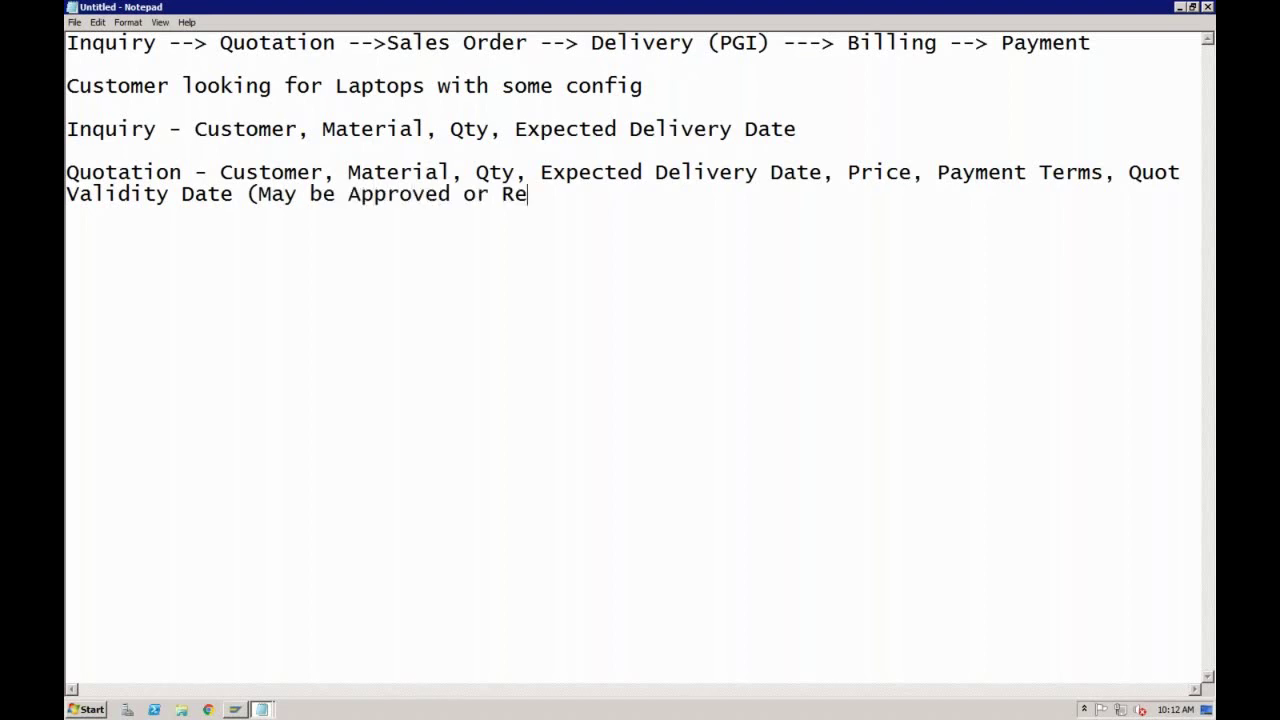
pyautogui.write('jected)')
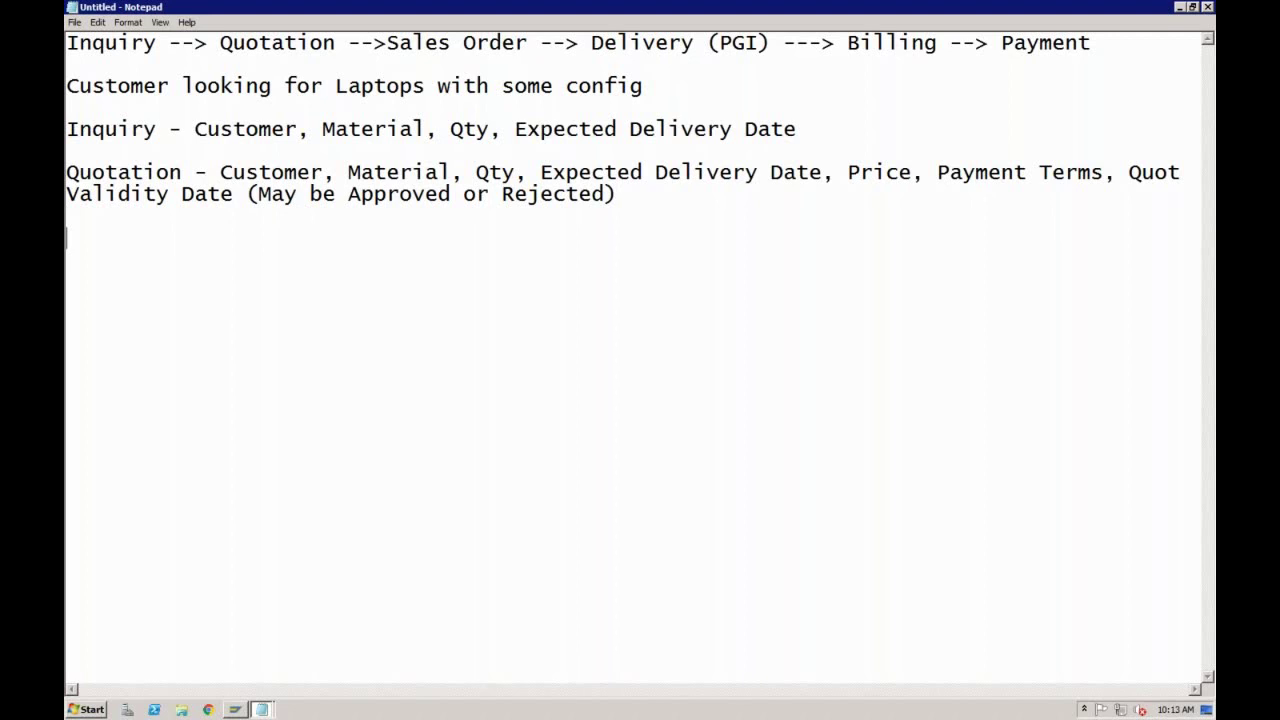
# Step: Type 'Sales Order -' on a new line and select the Quotation fields for reuse
pyautogui.write('Sales Order')
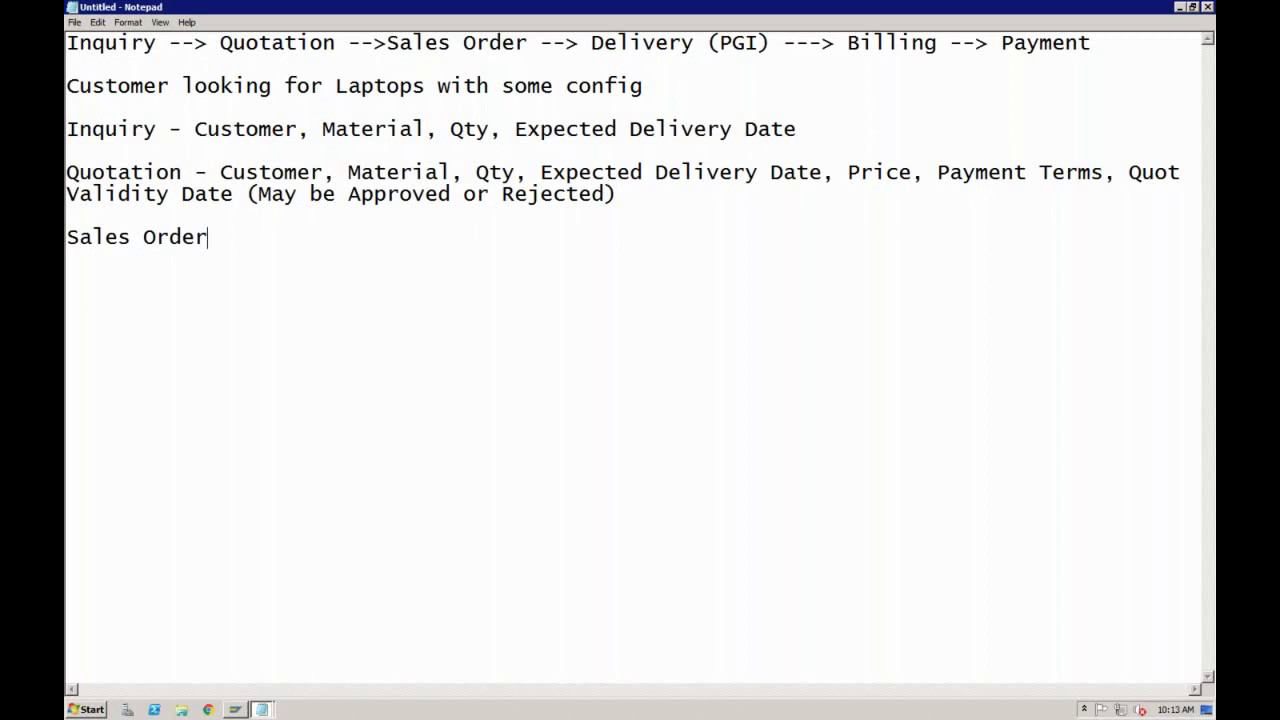
pyautogui.write(' -')
pyautogui.moveTo(222, 174); pyautogui.dragTo(628, 197)
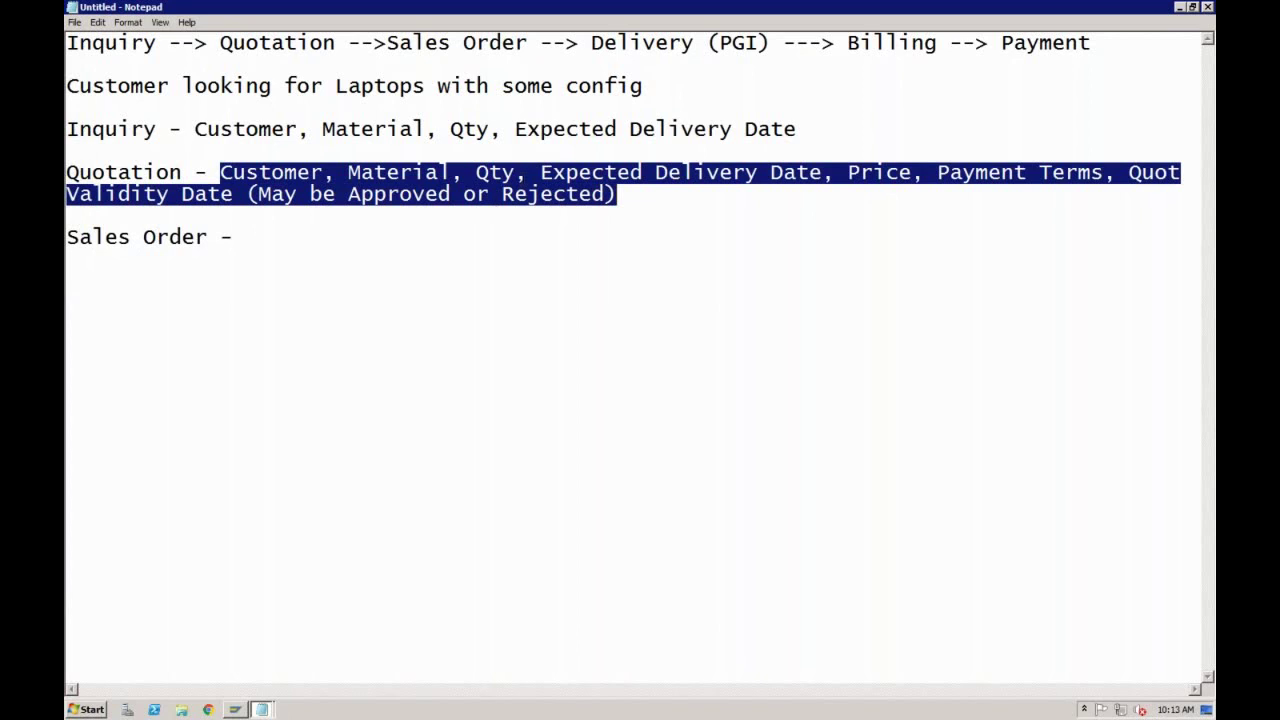
pyautogui.click(503, 196)
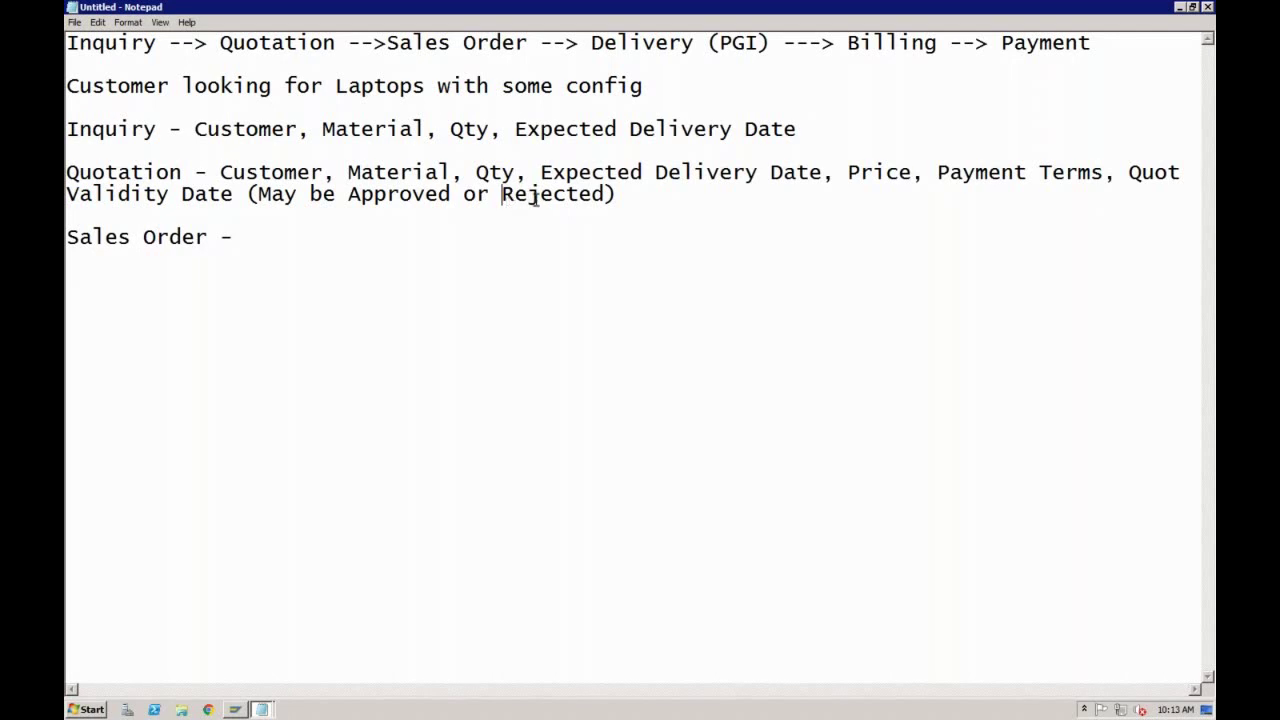
pyautogui.click(541, 196)
pyautogui.click(815, 172)
pyautogui.click(822, 172)
pyautogui.click(183, 172)
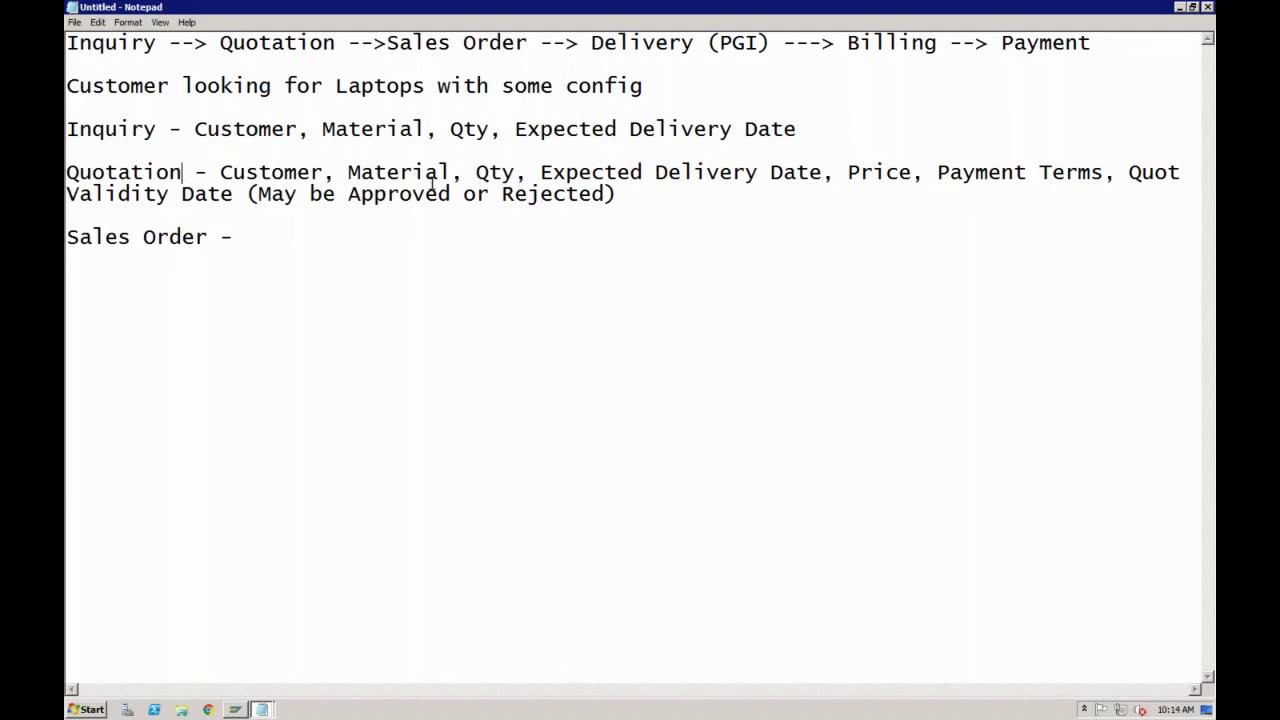
pyautogui.click(822, 174)
pyautogui.click(651, 196)
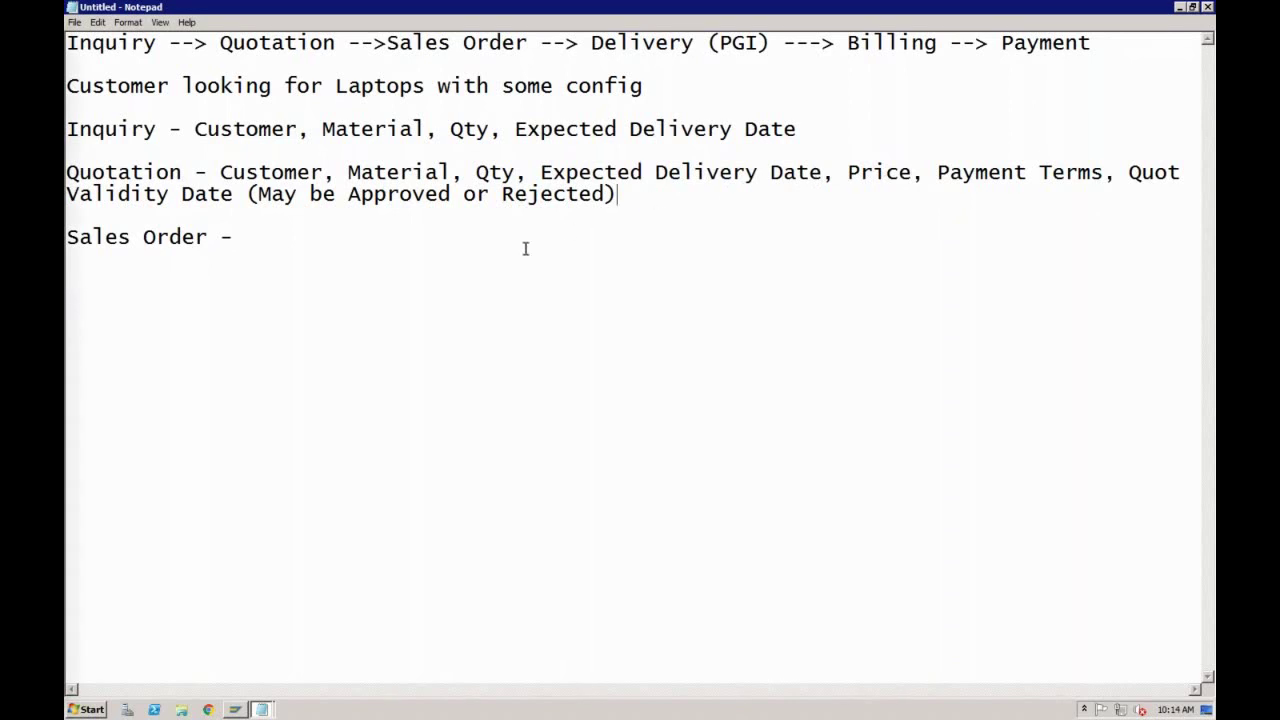
pyautogui.click(280, 238)
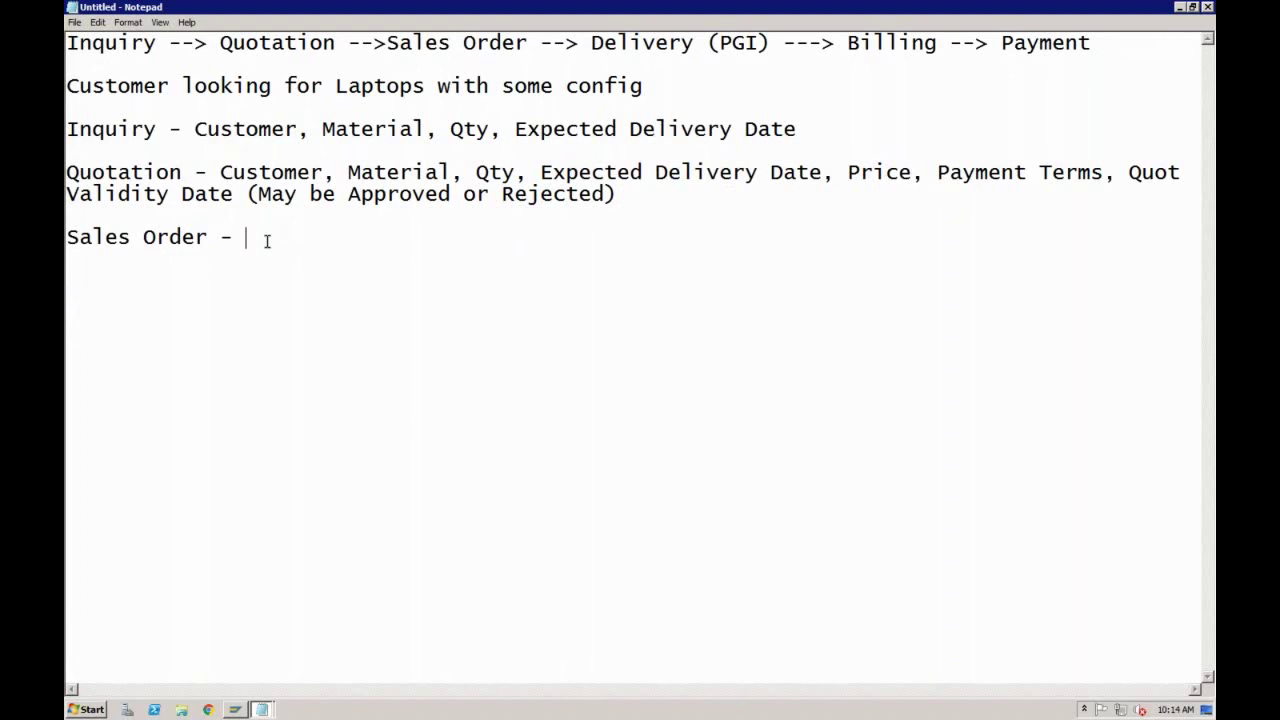
# Step: Paste the Quotation fields onto the Sales Order line, add Plant, and begin 'Delivery -'
pyautogui.moveTo(220, 172); pyautogui.dragTo(236, 193)
pyautogui.hotkey('ctrl', 'c')
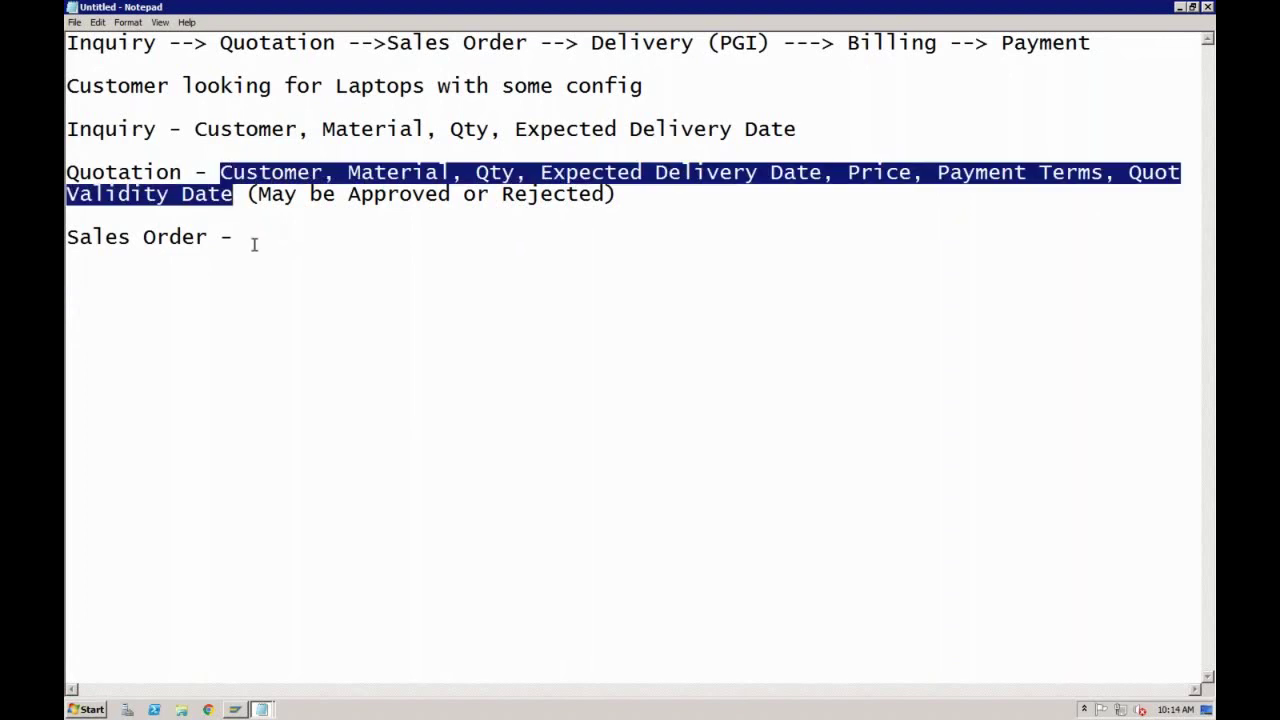
pyautogui.click(254, 243)
pyautogui.hotkey('ctrl', 'v')
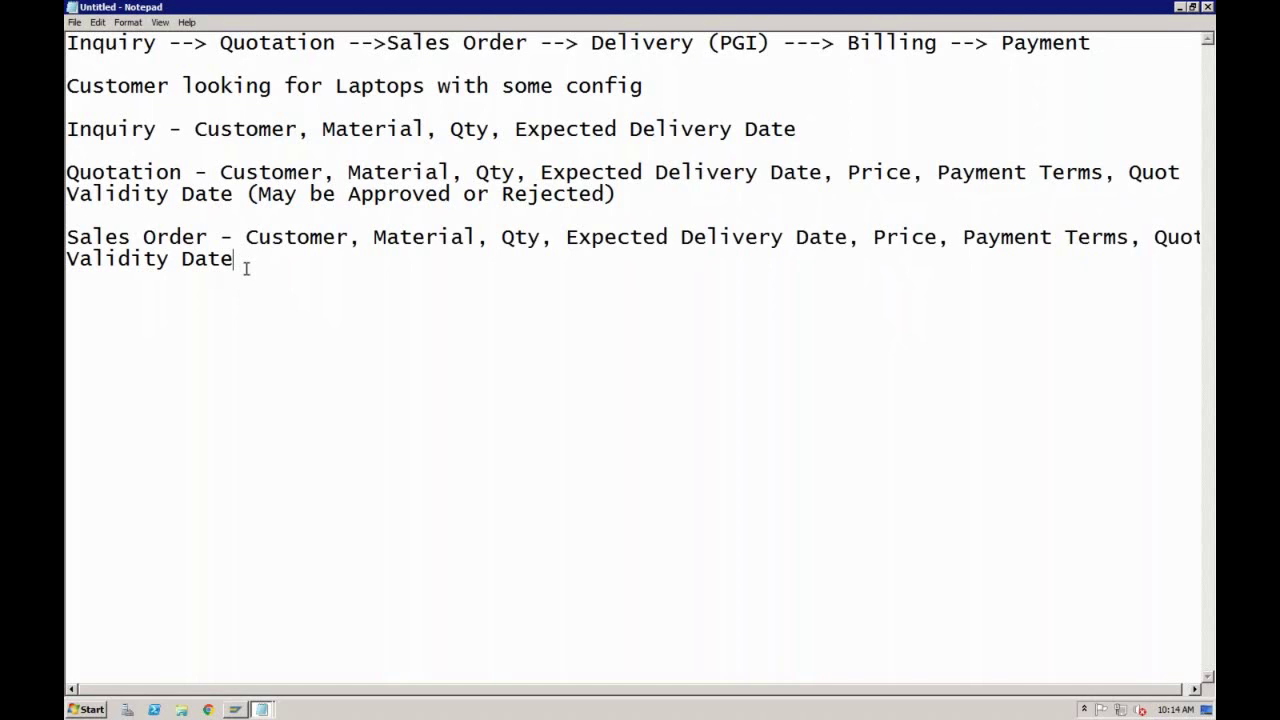
pyautogui.write(', Plant,')
pyautogui.click(334, 260)
pyautogui.click(300, 195)
pyautogui.click(330, 266)
pyautogui.press('BackSpace')
pyautogui.press('BackSpace')
pyautogui.press('BackSpace')
pyautogui.write('nt')
pyautogui.press('Return')
pyautogui.press('Return')
pyautogui.write('Delivery')
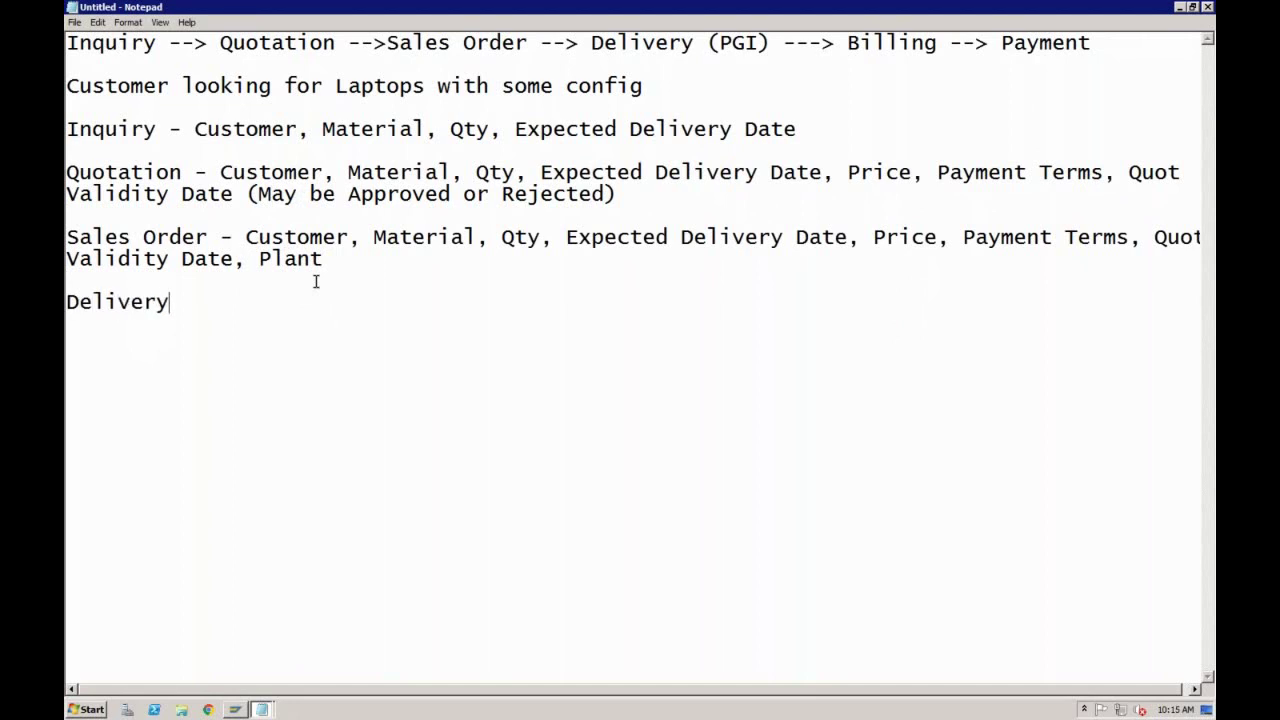
pyautogui.write(' -')
# Step: Add a 'Billing -' heading line below the Delivery line in Notepad
pyautogui.click(246, 240)
pyautogui.click(213, 237)
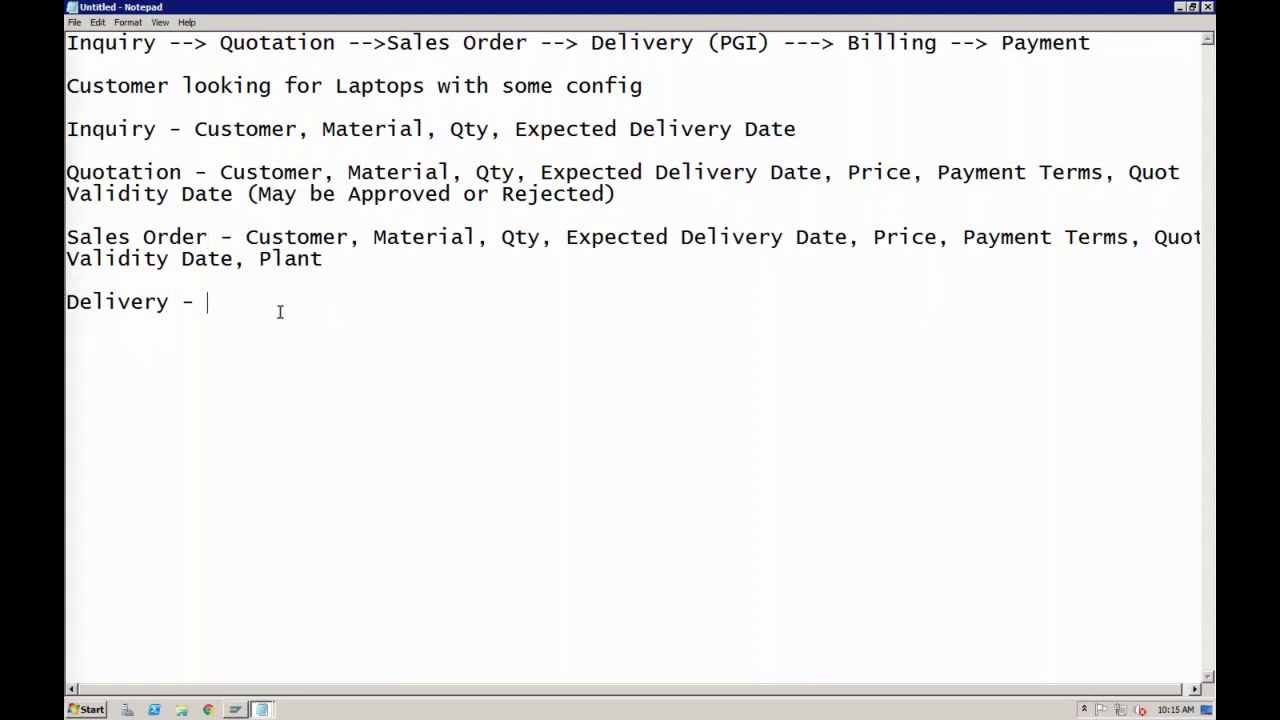
pyautogui.press('Return')
pyautogui.press('Return')
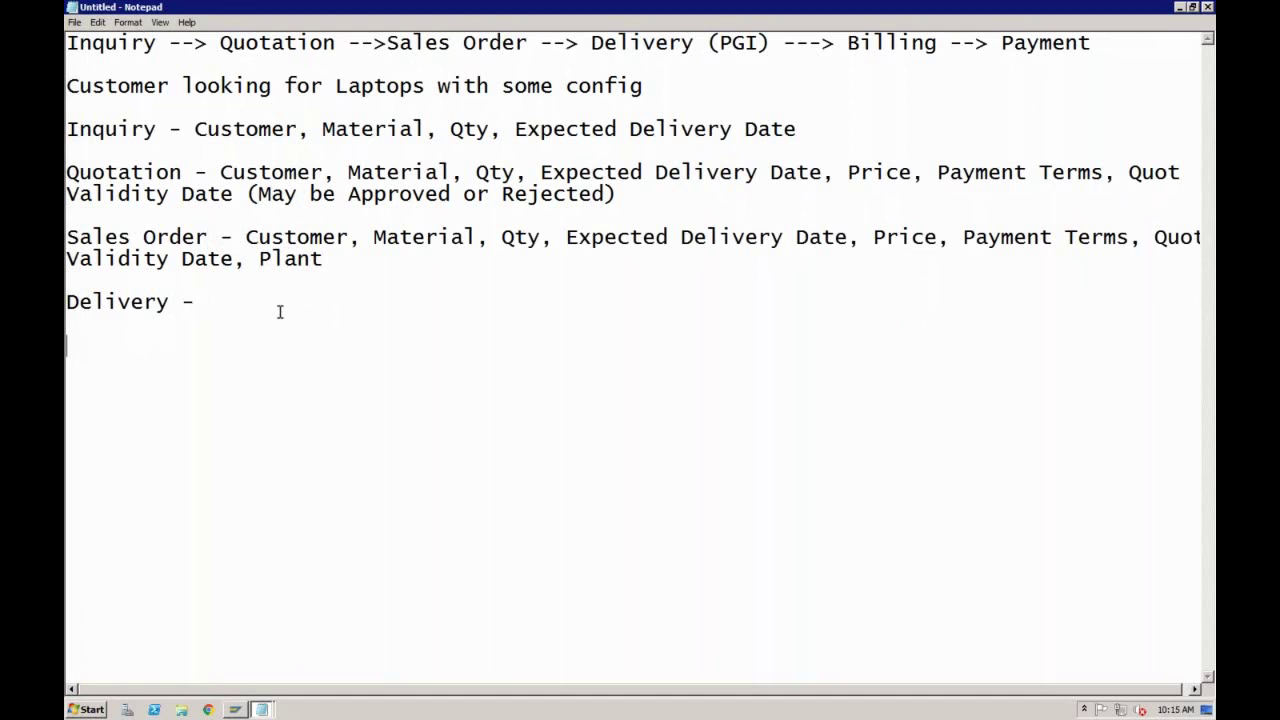
pyautogui.write('Billing -')
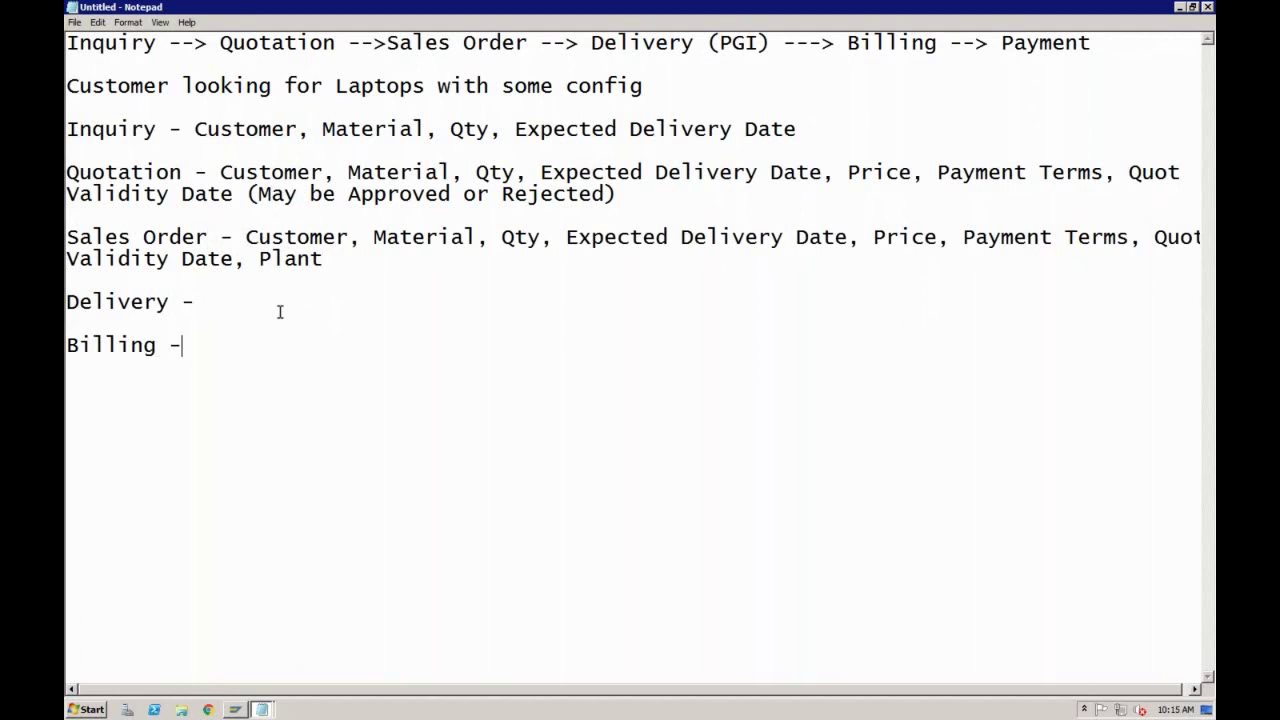
# Step: Add a 'Payment -' heading below Billing, correcting the misspelt 'Payent'
pyautogui.press('Return')
pyautogui.press('Return')
pyautogui.write('Payment -')
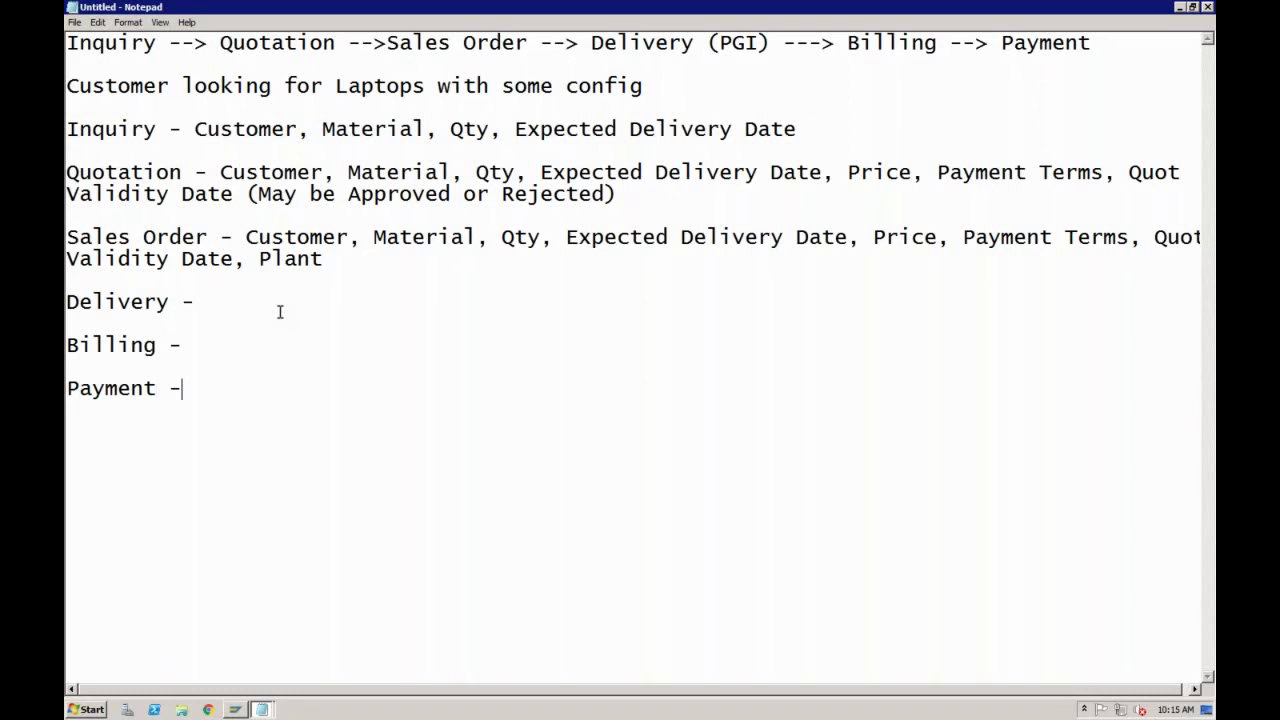
pyautogui.click(157, 48)
pyautogui.click(156, 172)
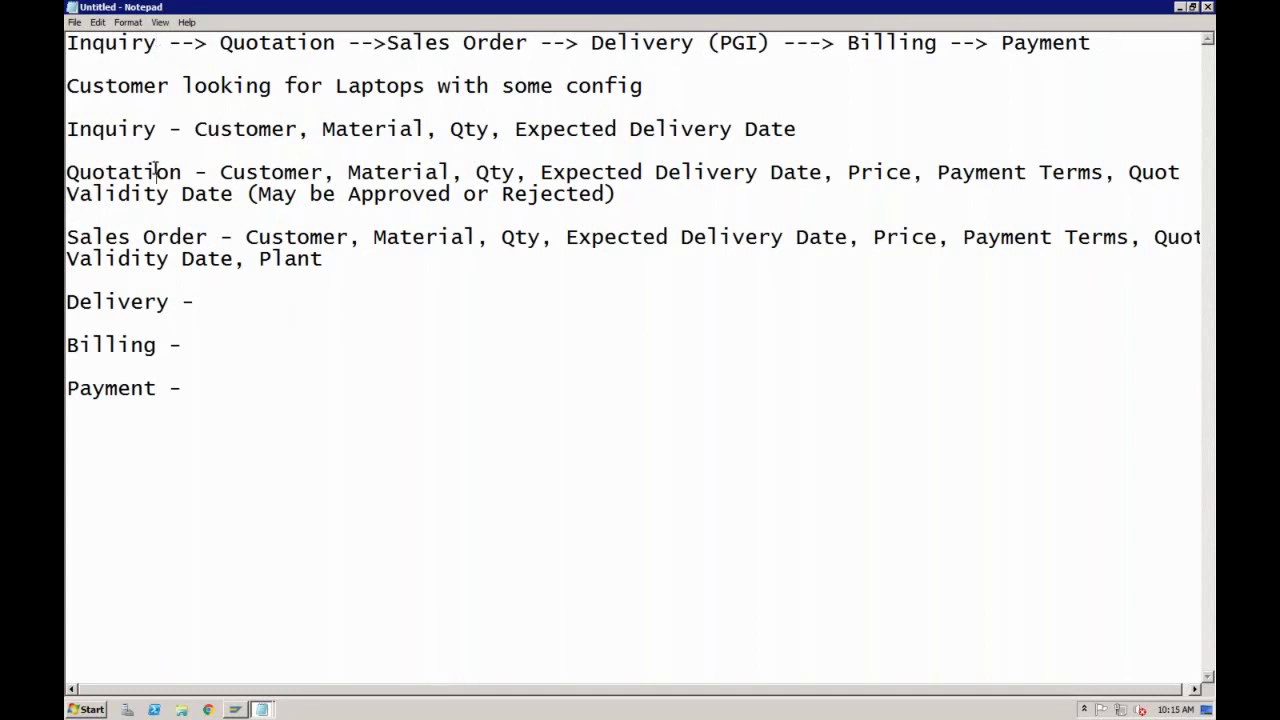
pyautogui.click(207, 237)
pyautogui.click(159, 43)
pyautogui.click(177, 168)
pyautogui.click(209, 240)
pyautogui.click(193, 303)
pyautogui.click(159, 132)
pyautogui.click(181, 172)
pyautogui.click(157, 128)
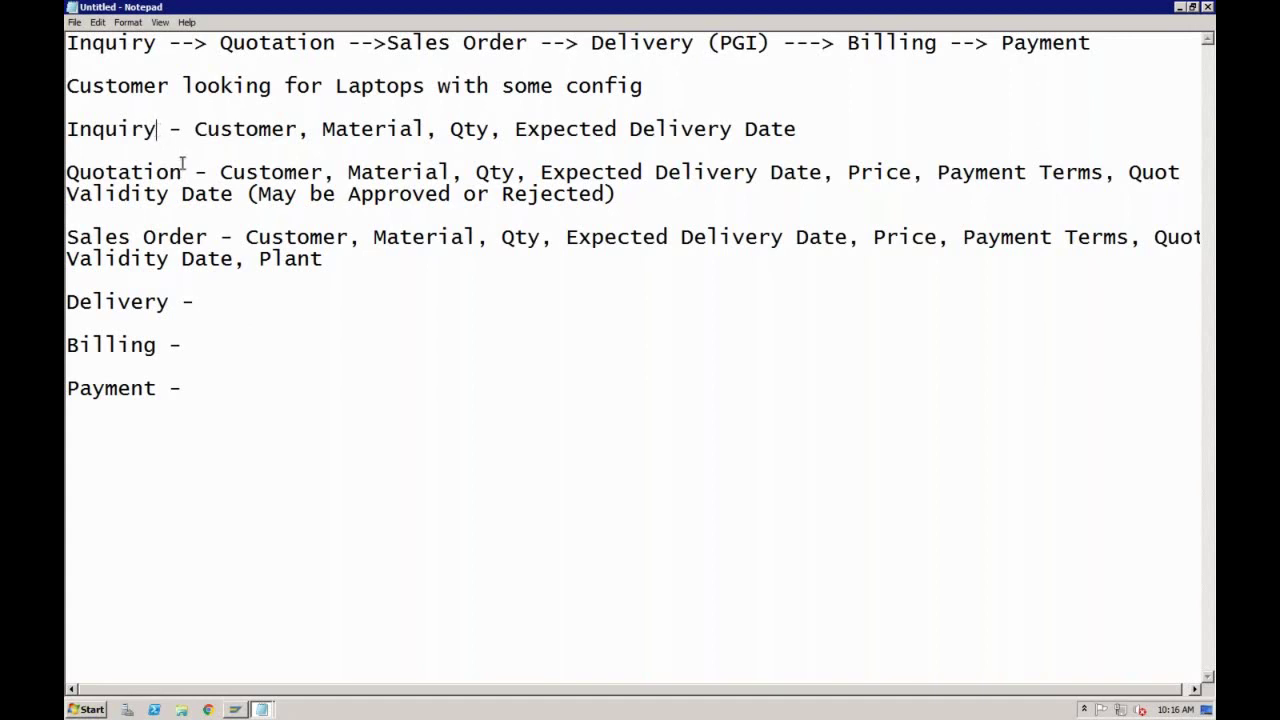
pyautogui.click(207, 237)
pyautogui.click(182, 172)
pyautogui.click(156, 129)
pyautogui.click(182, 172)
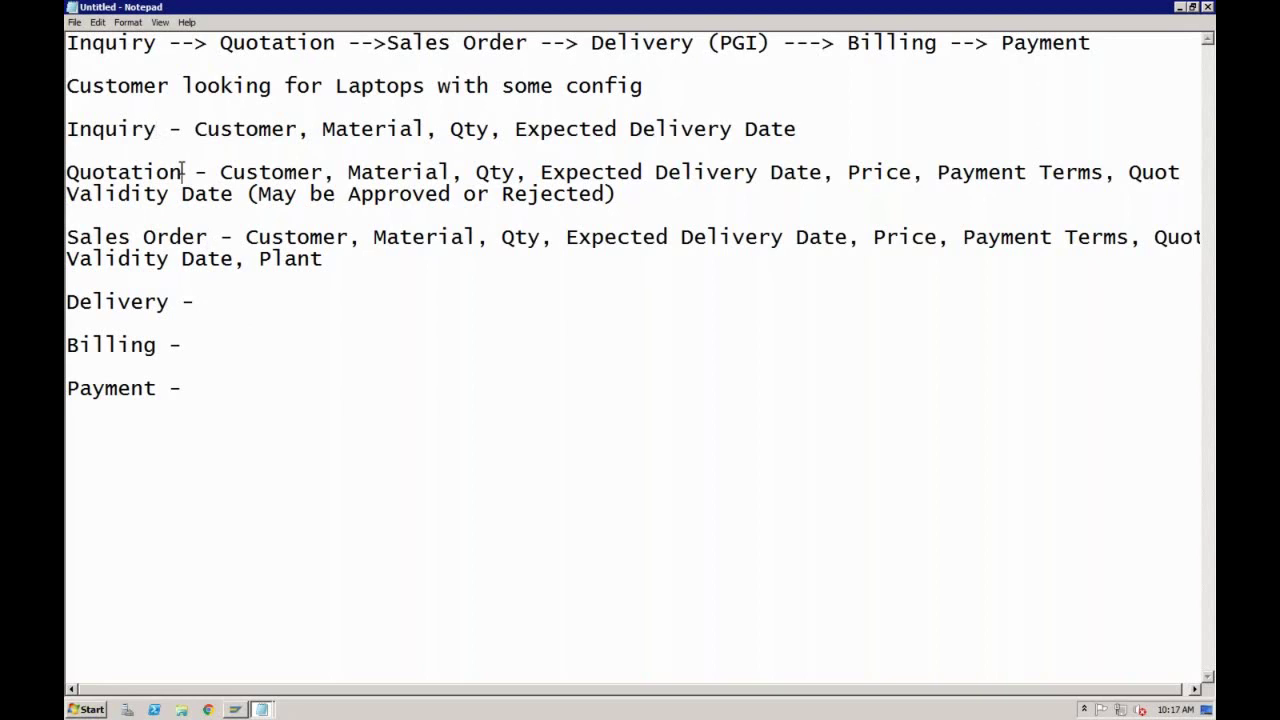
pyautogui.click(208, 236)
pyautogui.click(156, 129)
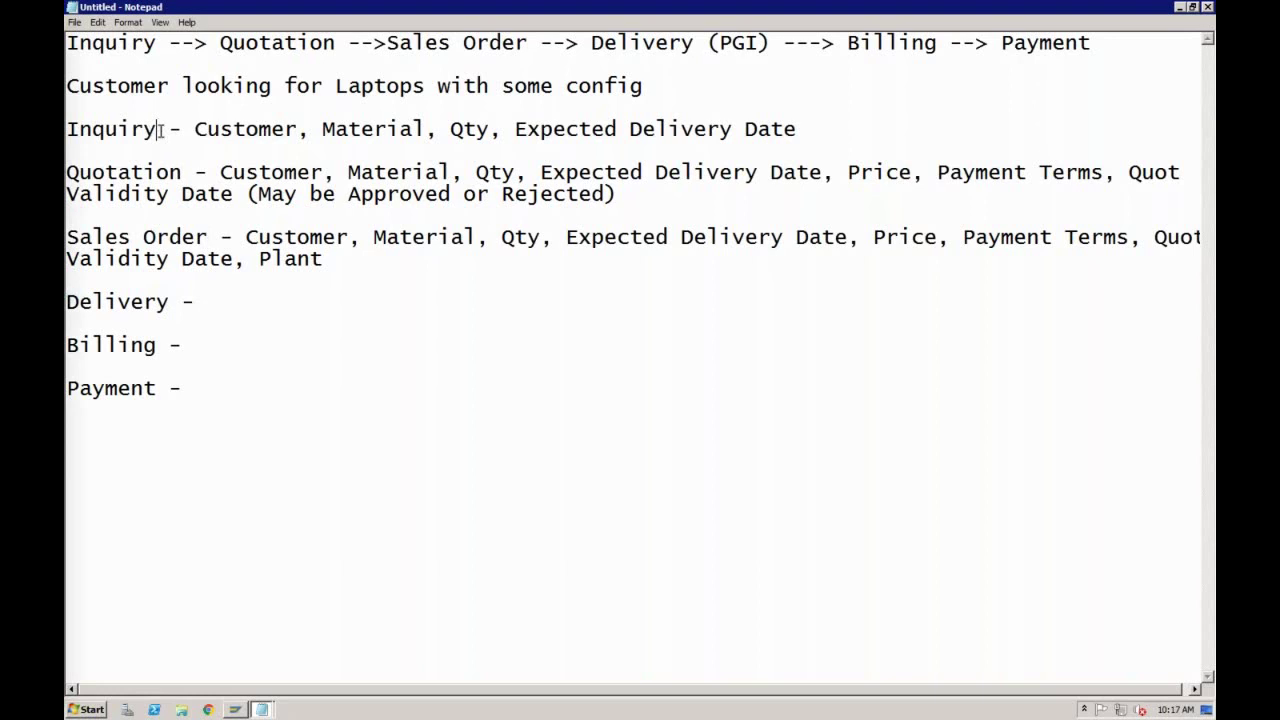
pyautogui.click(182, 172)
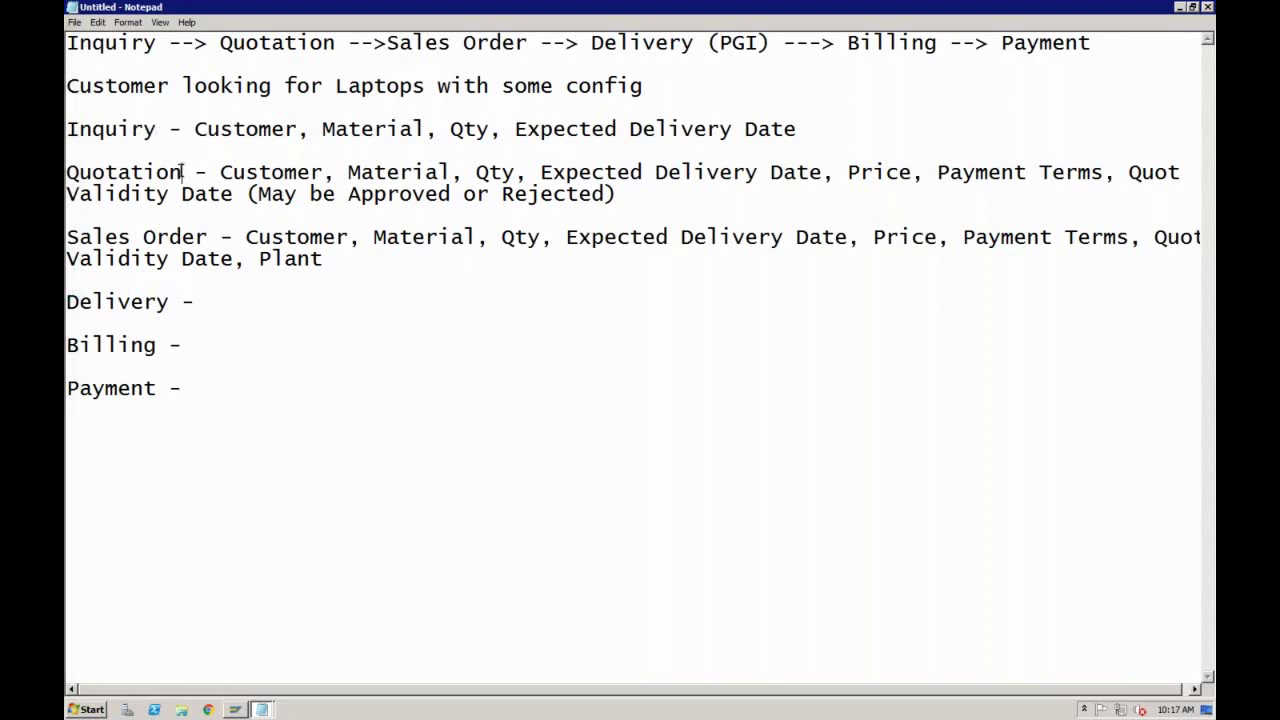
pyautogui.click(207, 237)
pyautogui.click(152, 237)
pyautogui.click(221, 173)
pyautogui.click(577, 172)
pyautogui.click(387, 190)
pyautogui.click(410, 237)
pyautogui.click(204, 302)
pyautogui.write('(PGI)')
pyautogui.click(157, 43)
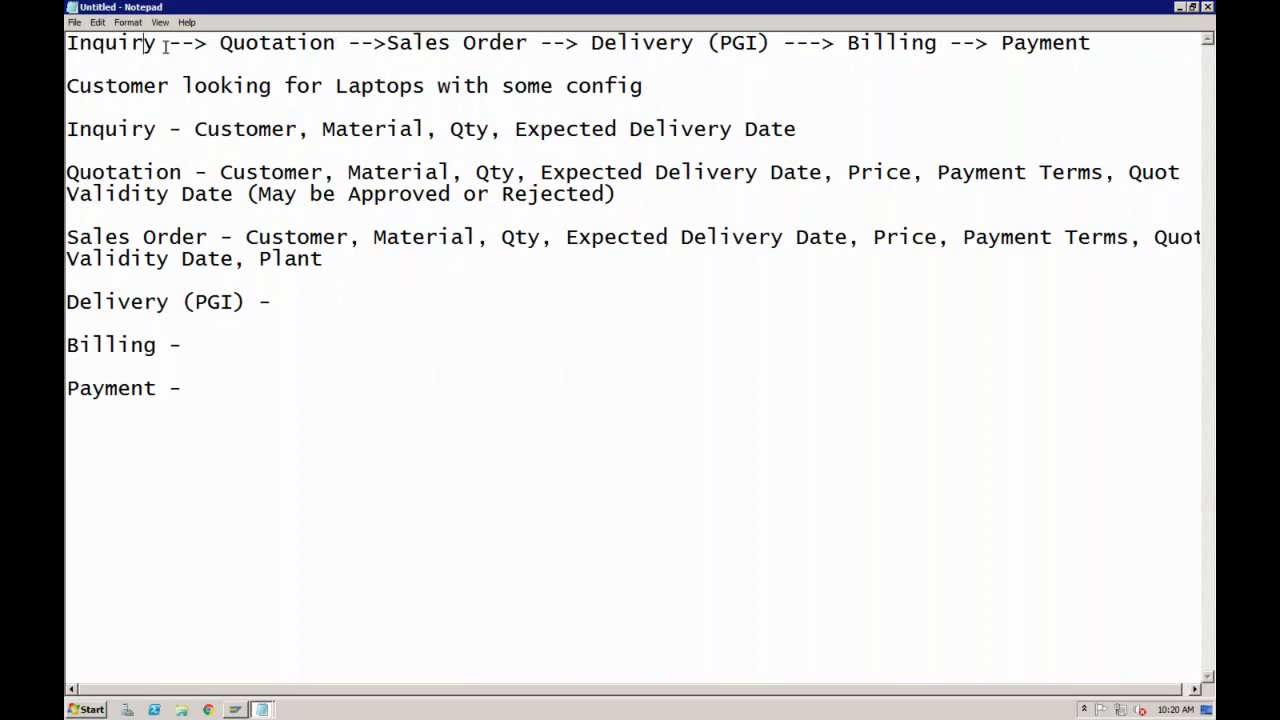
pyautogui.click(286, 42)
pyautogui.click(421, 45)
pyautogui.click(323, 44)
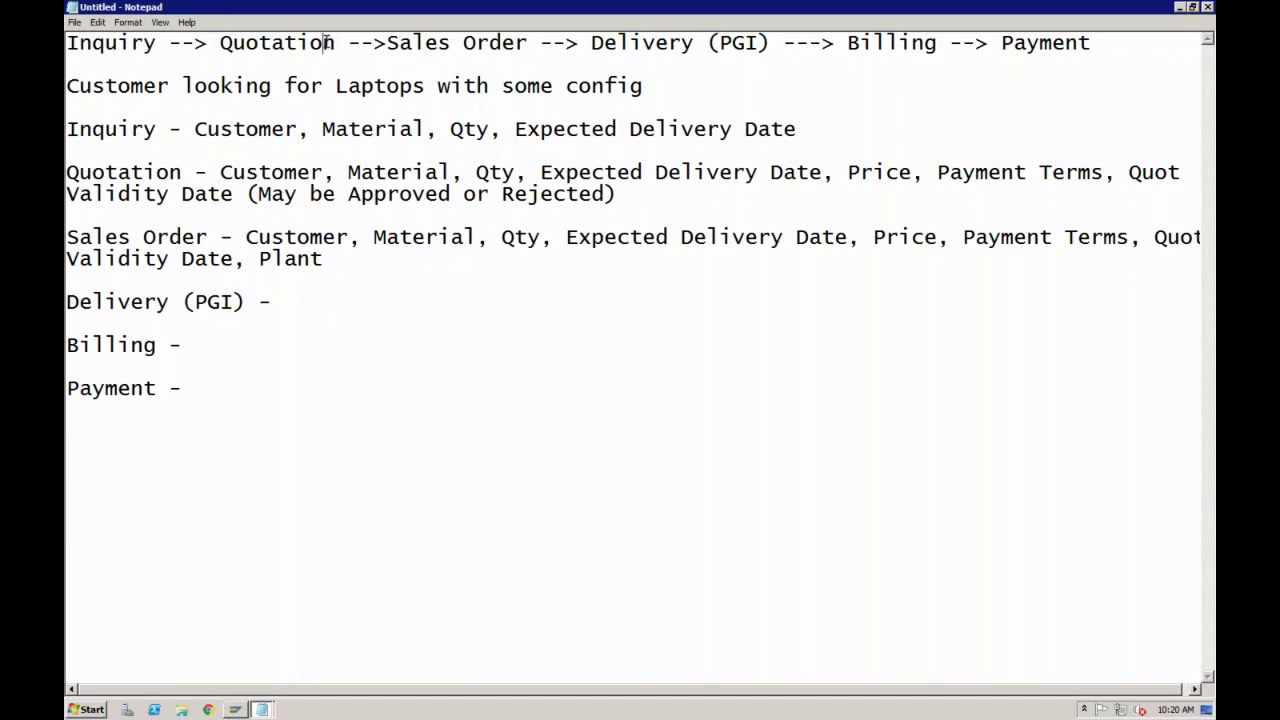
pyautogui.click(147, 42)
# Step: Log on to S4_1909 from SAP Logon with the user name and pasted password
pyautogui.click(240, 709)
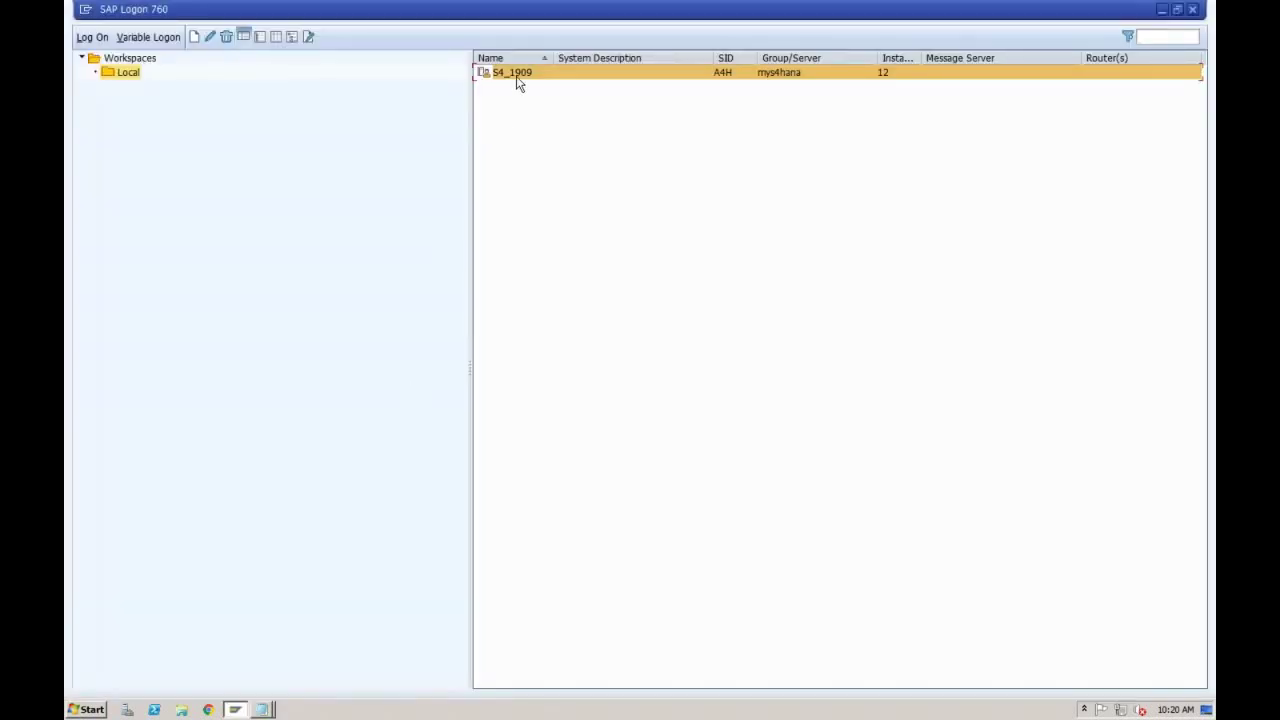
pyautogui.doubleClick(517, 84)
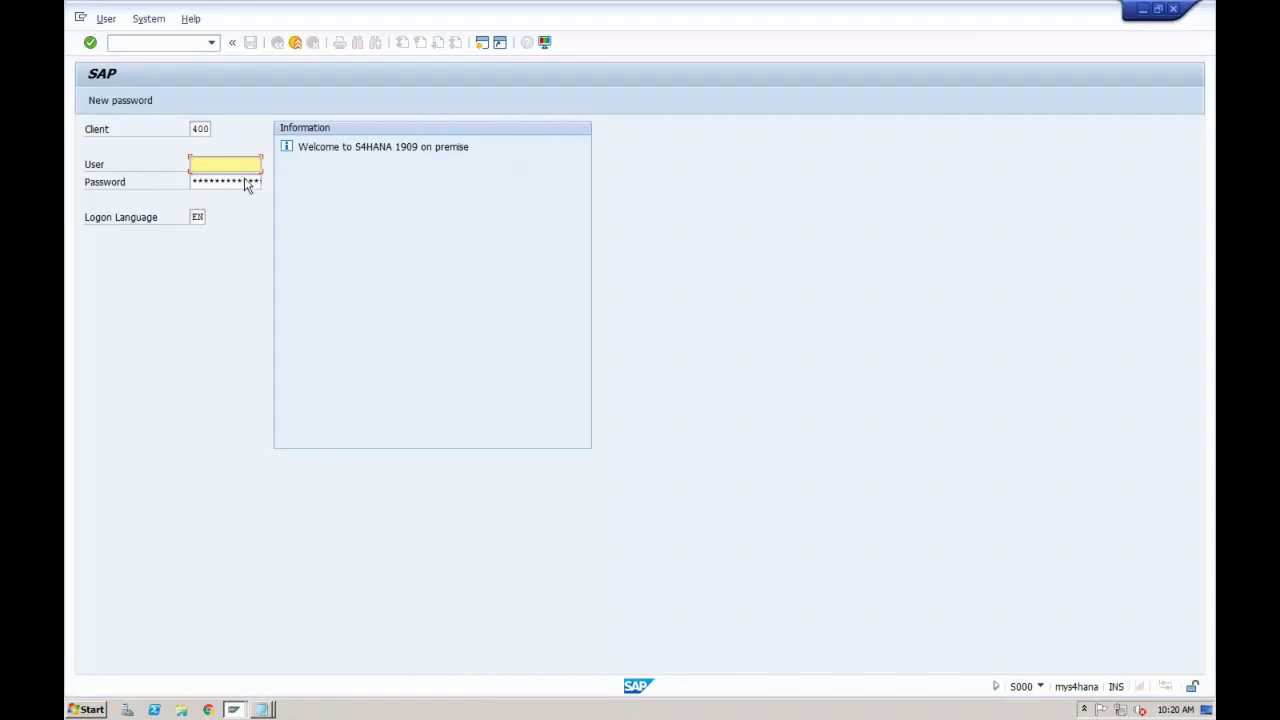
pyautogui.write('sapuser37')
pyautogui.press('Tab')
pyautogui.hotkey('ctrl', 'v')
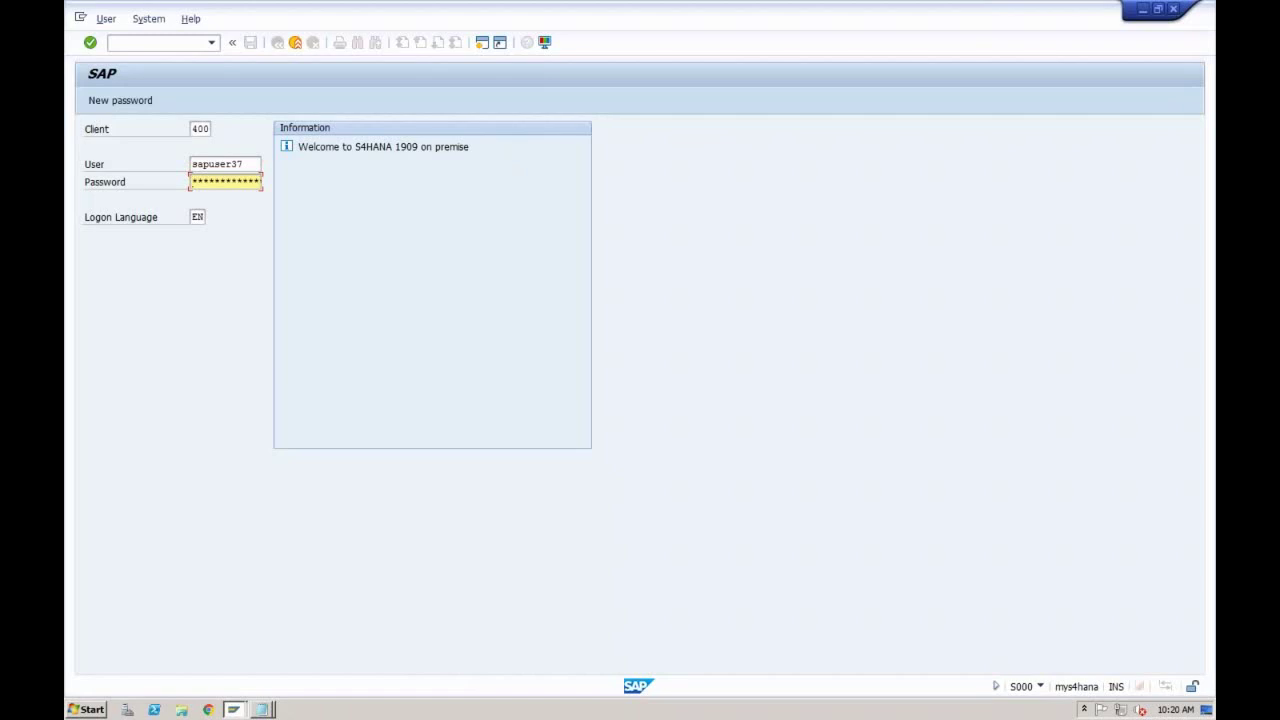
pyautogui.press('Right')
pyautogui.press('Right')
pyautogui.press('Right')
pyautogui.press('Right')
pyautogui.press('Right')
pyautogui.press('Right')
pyautogui.press('Return')
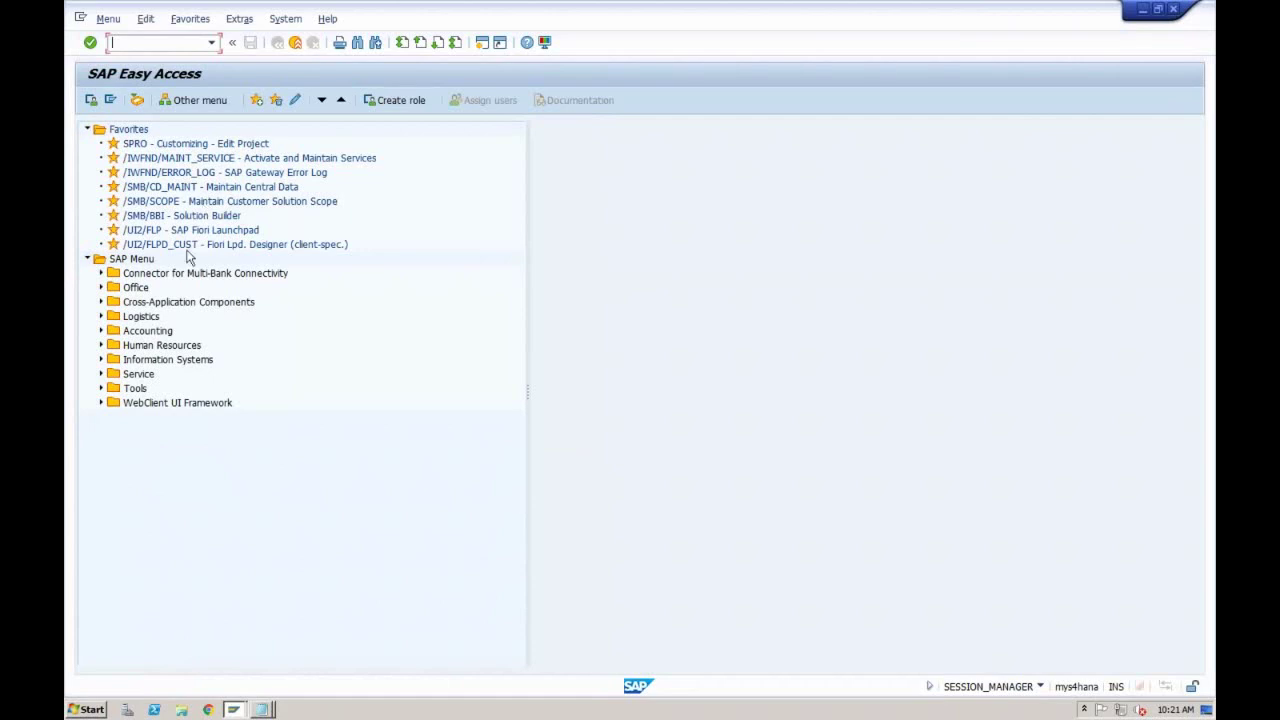
# Step: Expand Logistics > Sales and Distribution > Sales to show Inquiry, Quotation and Order, then collapse Sales
pyautogui.click(101, 316)
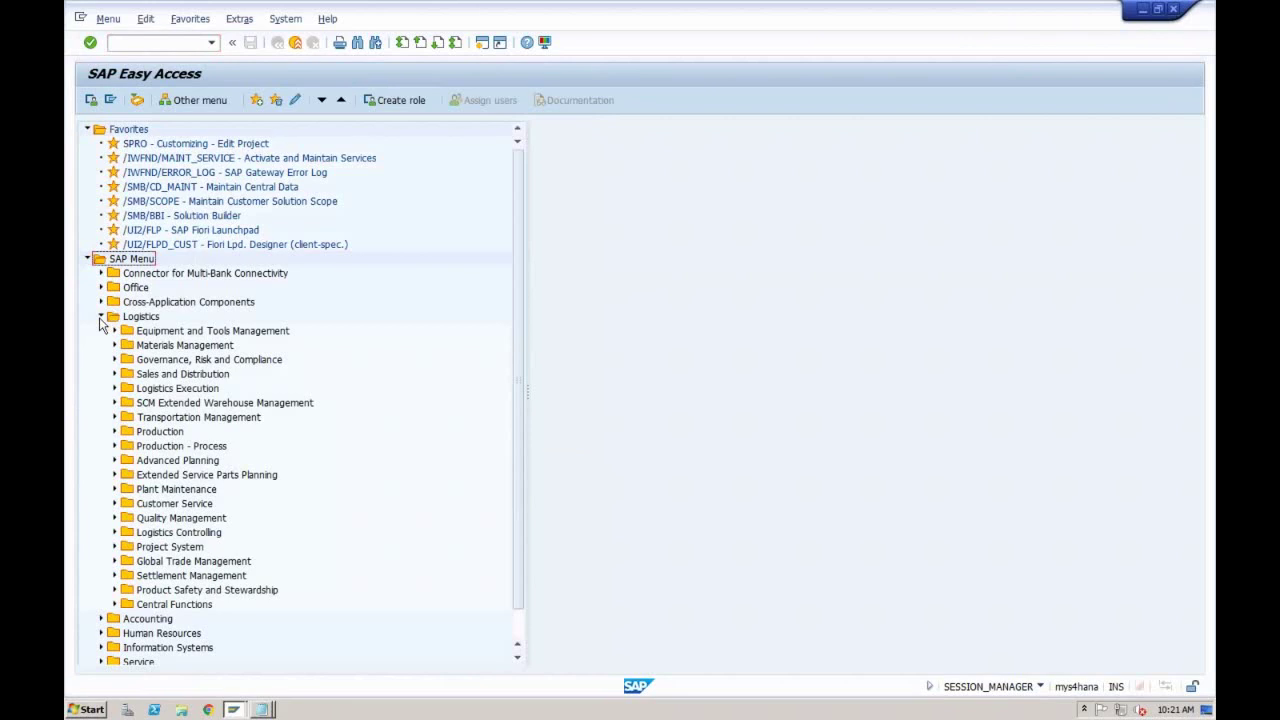
pyautogui.click(115, 374)
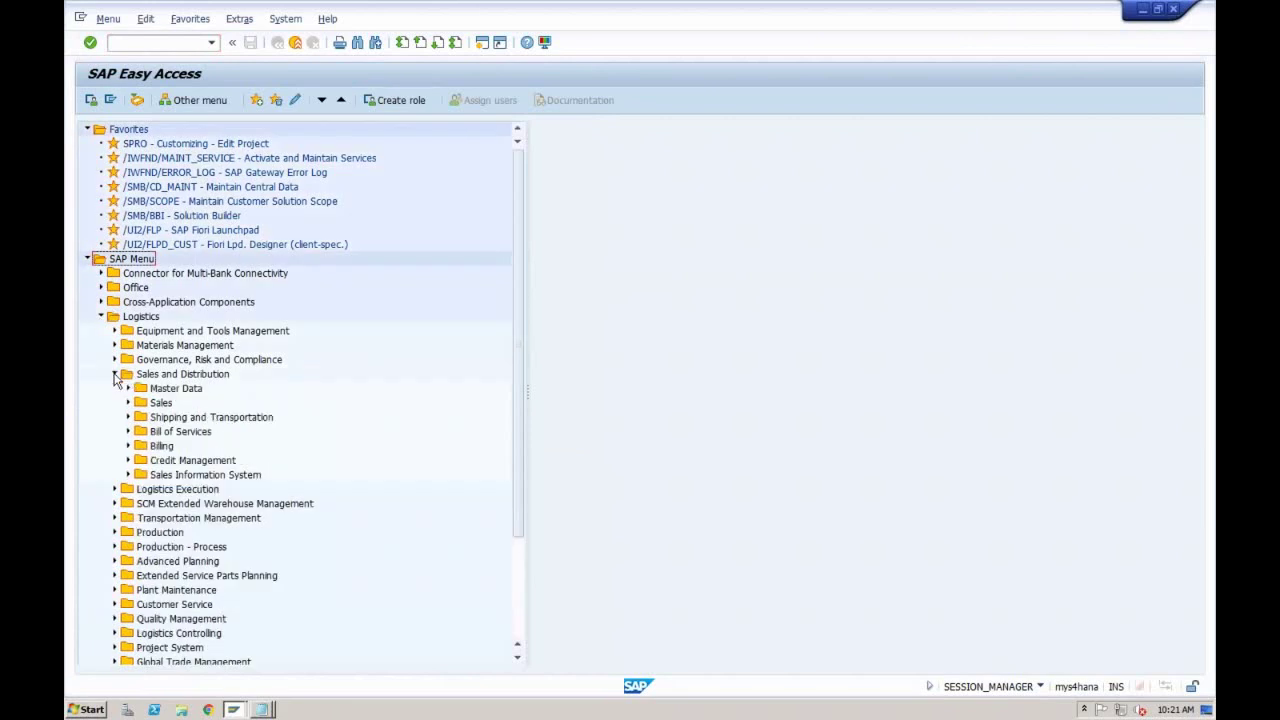
pyautogui.click(160, 404)
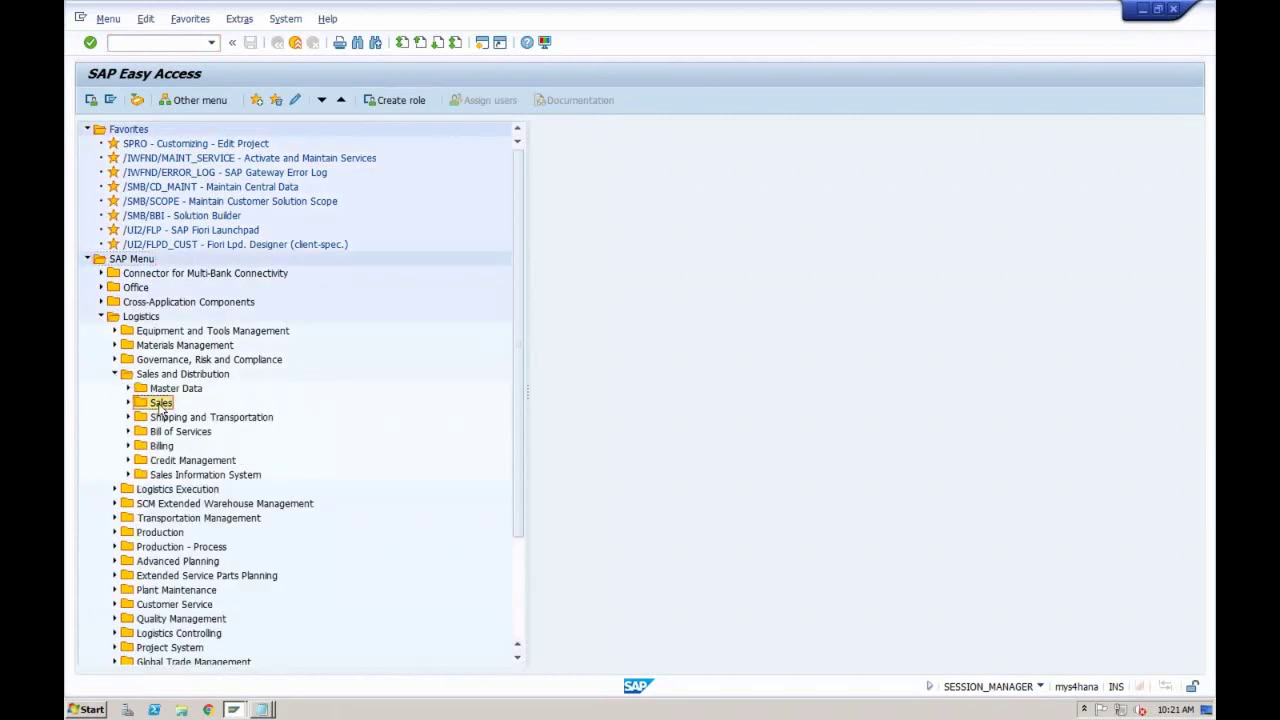
pyautogui.click(128, 404)
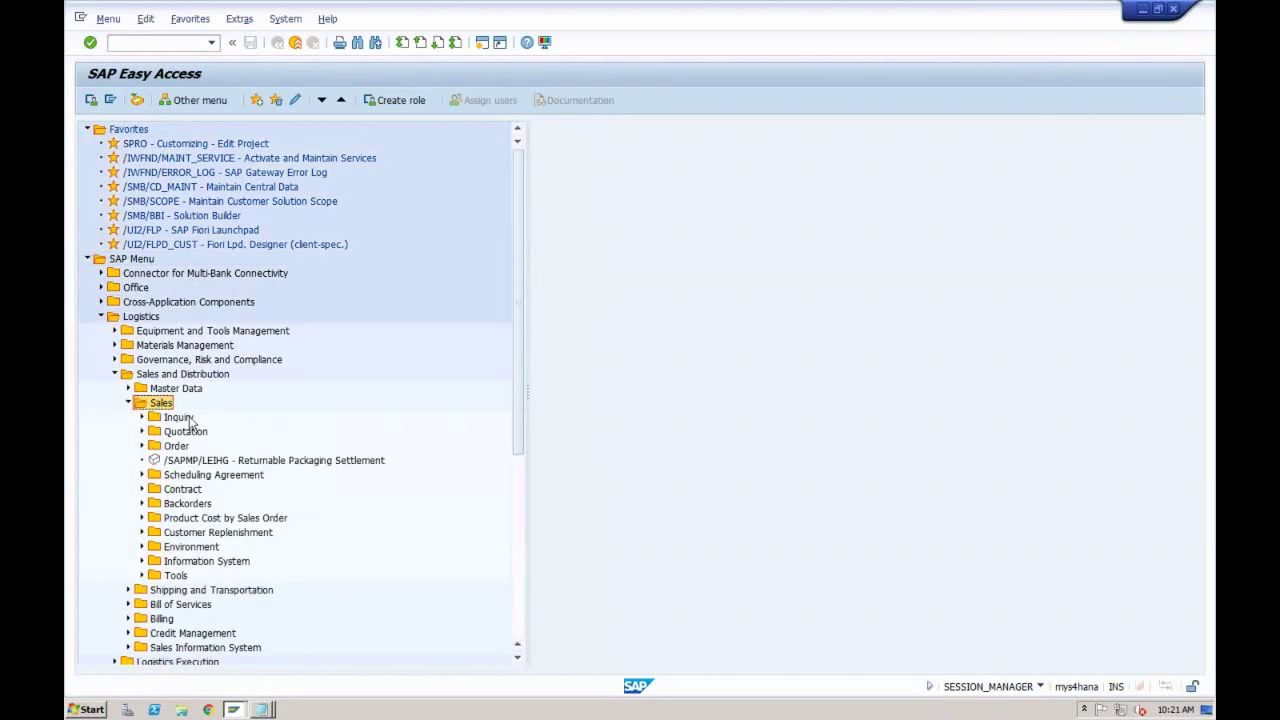
pyautogui.click(180, 417)
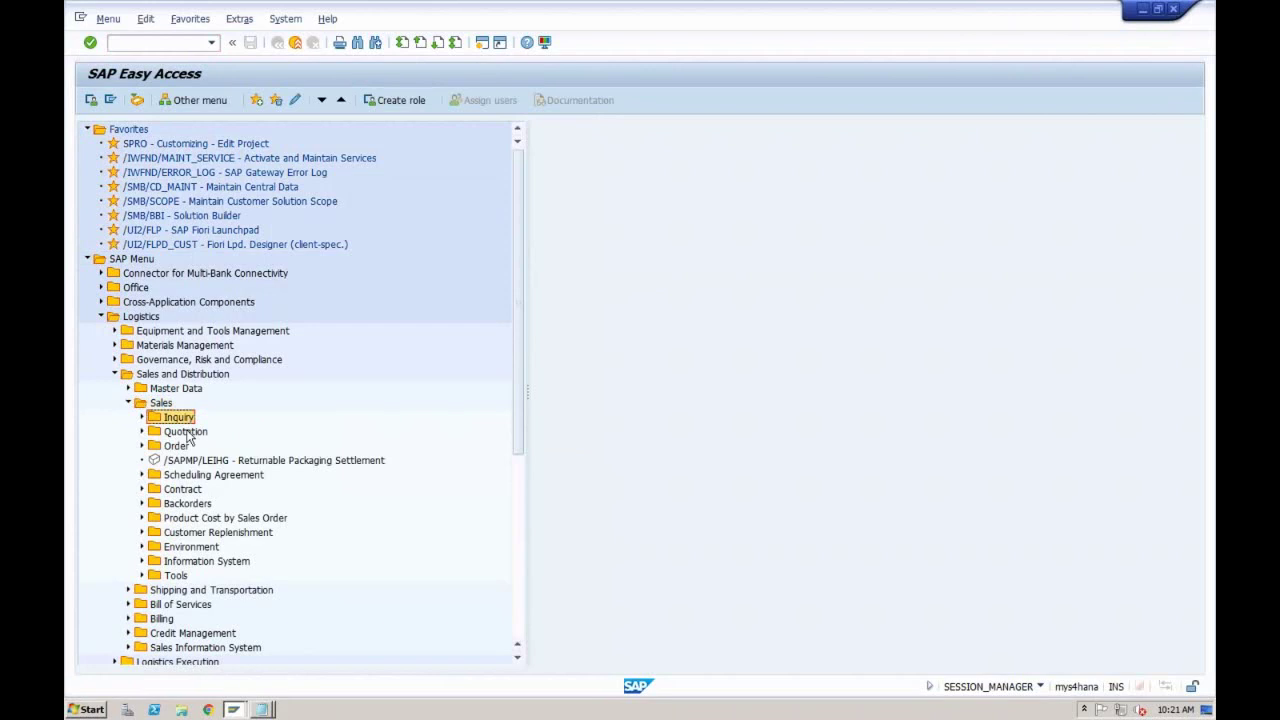
pyautogui.click(186, 432)
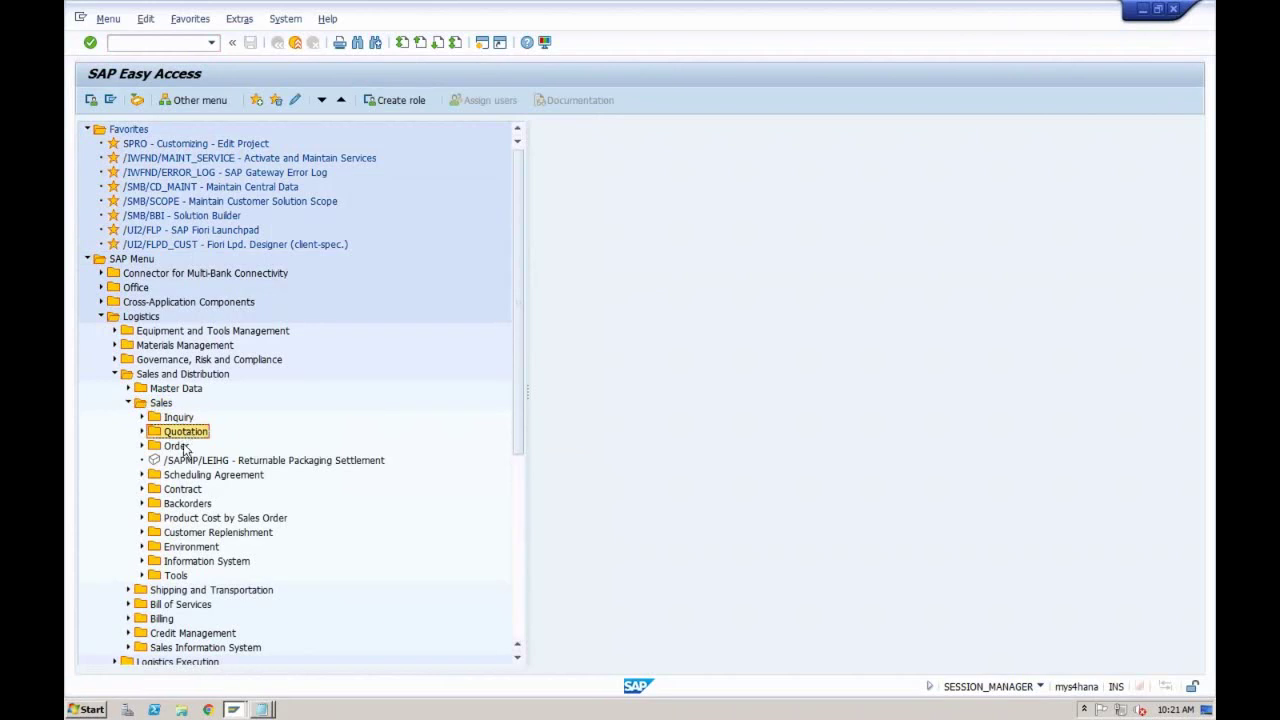
pyautogui.click(184, 450)
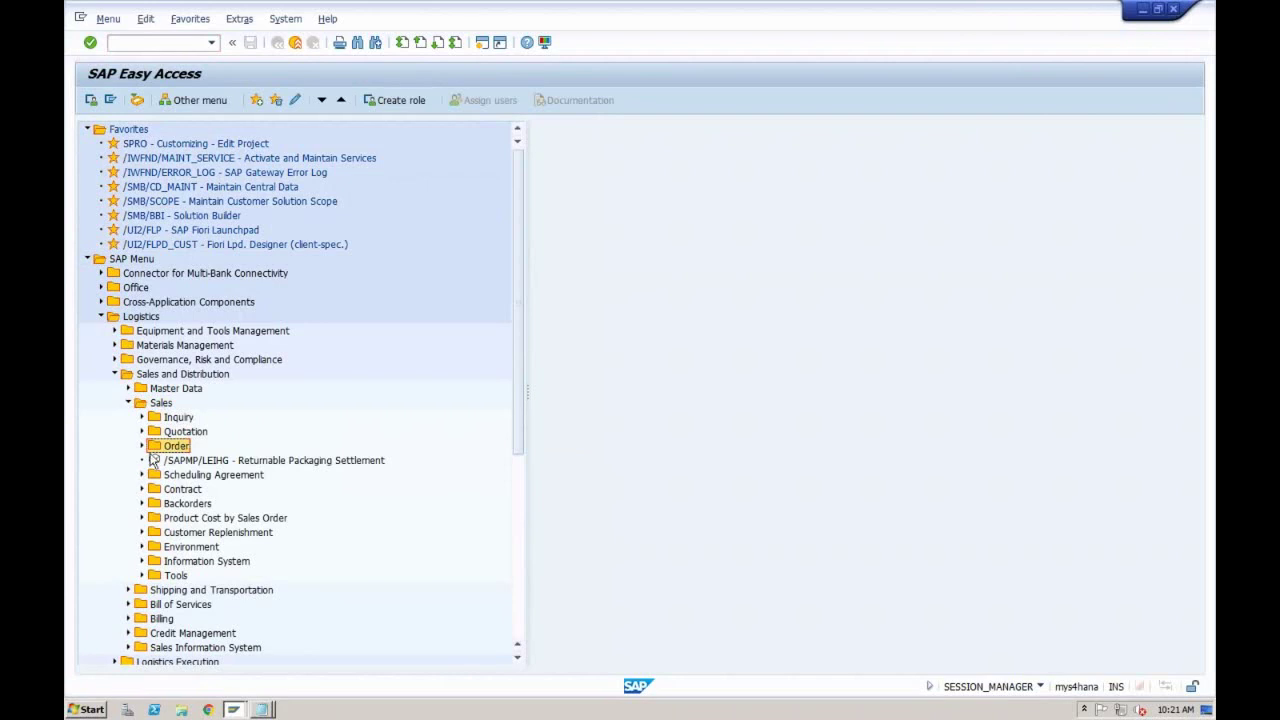
pyautogui.click(128, 403)
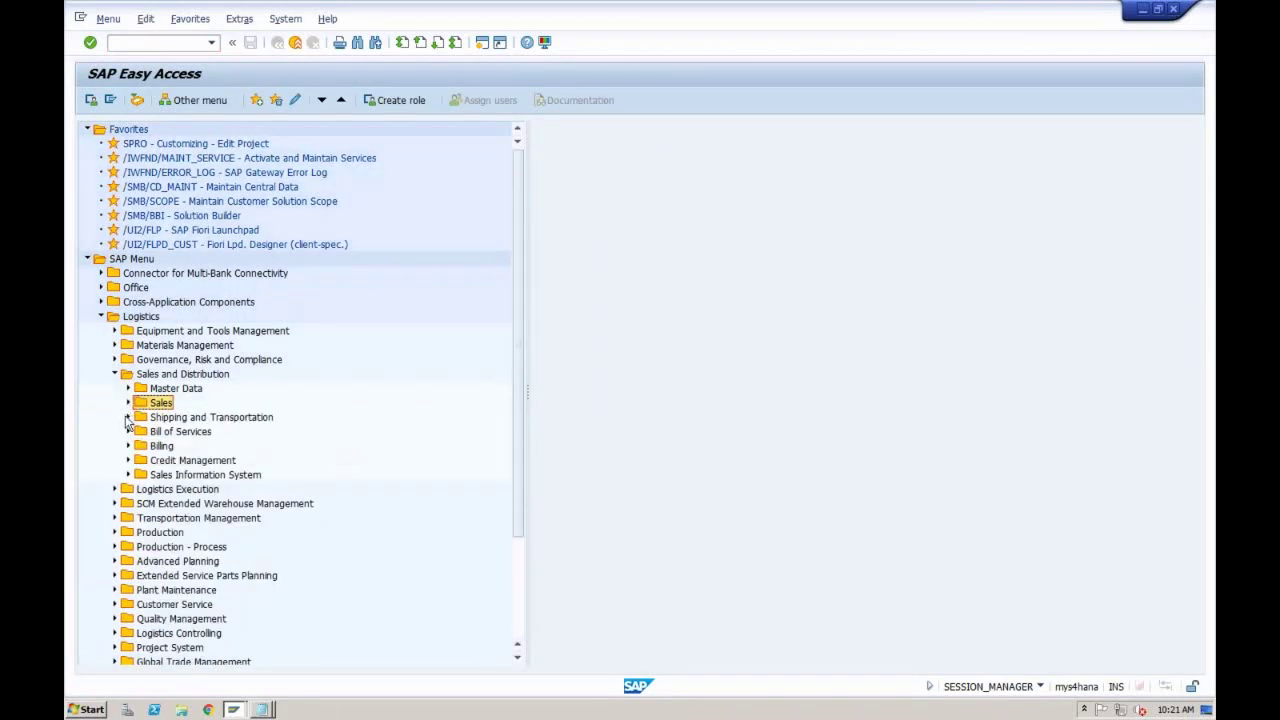
# Step: Look at Outbound Delivery under Shipping and Transportation, then expand Billing to Billing Document
pyautogui.click(128, 417)
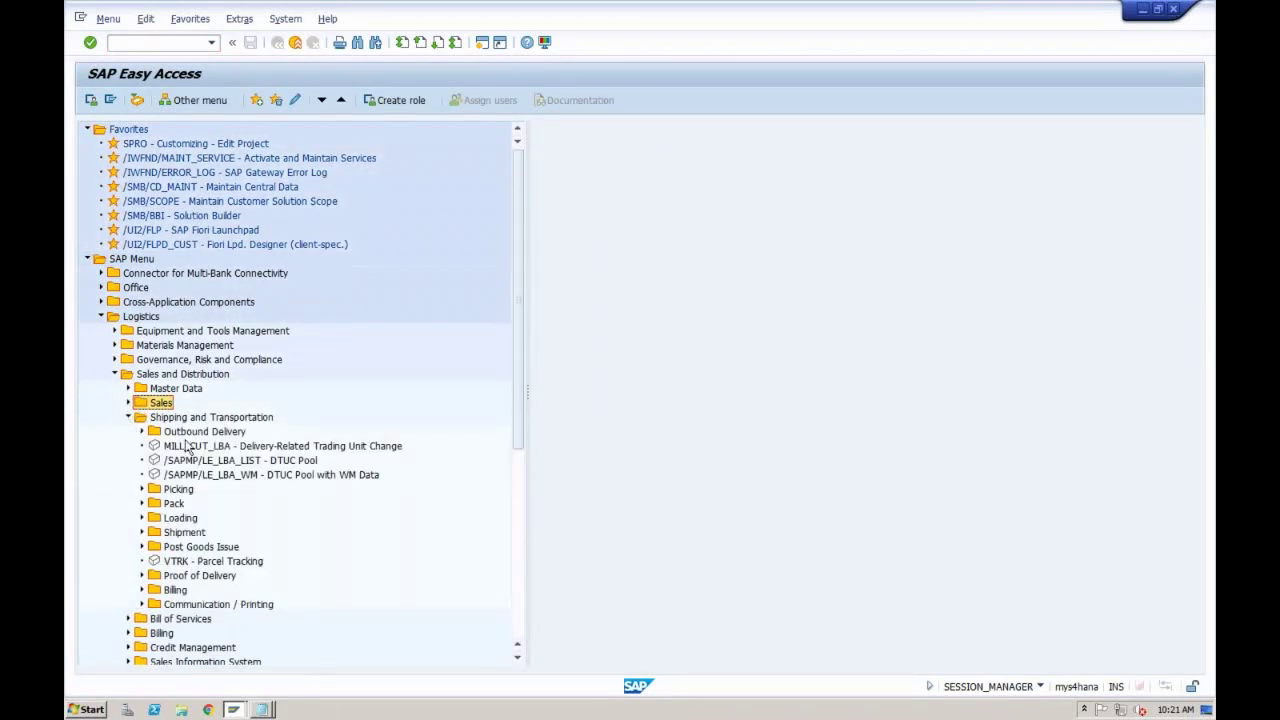
pyautogui.click(192, 432)
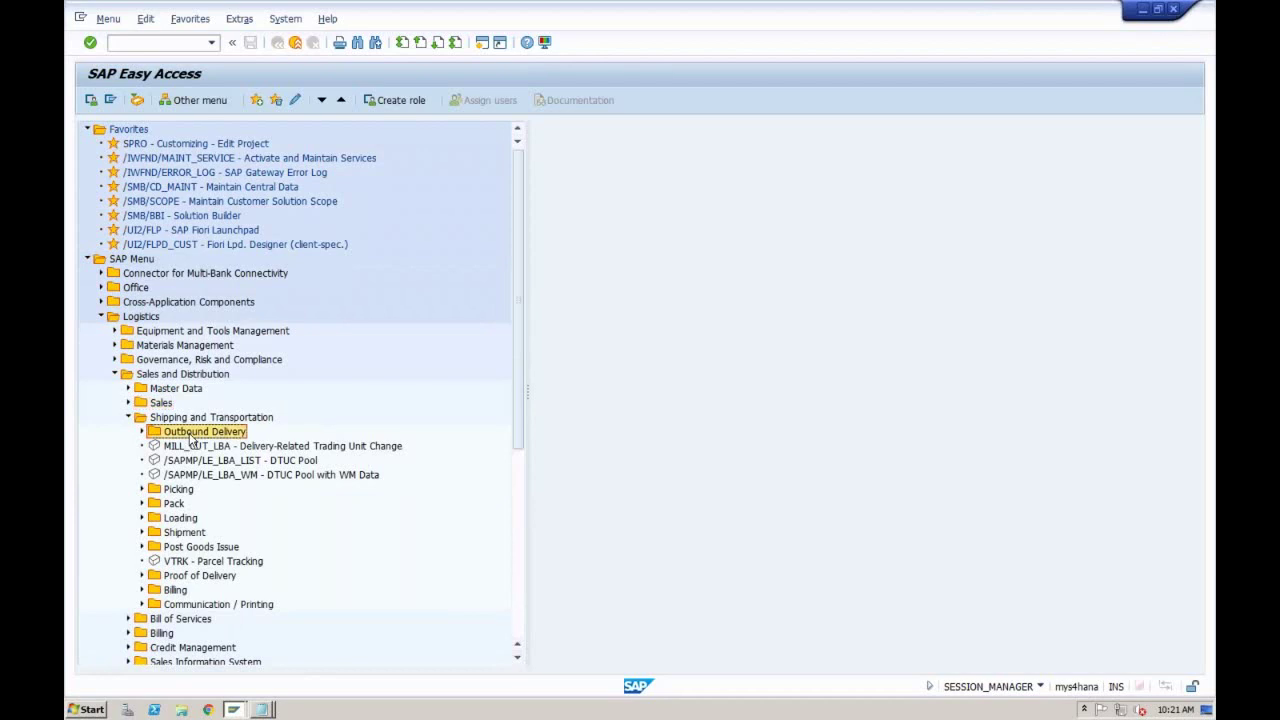
pyautogui.click(128, 417)
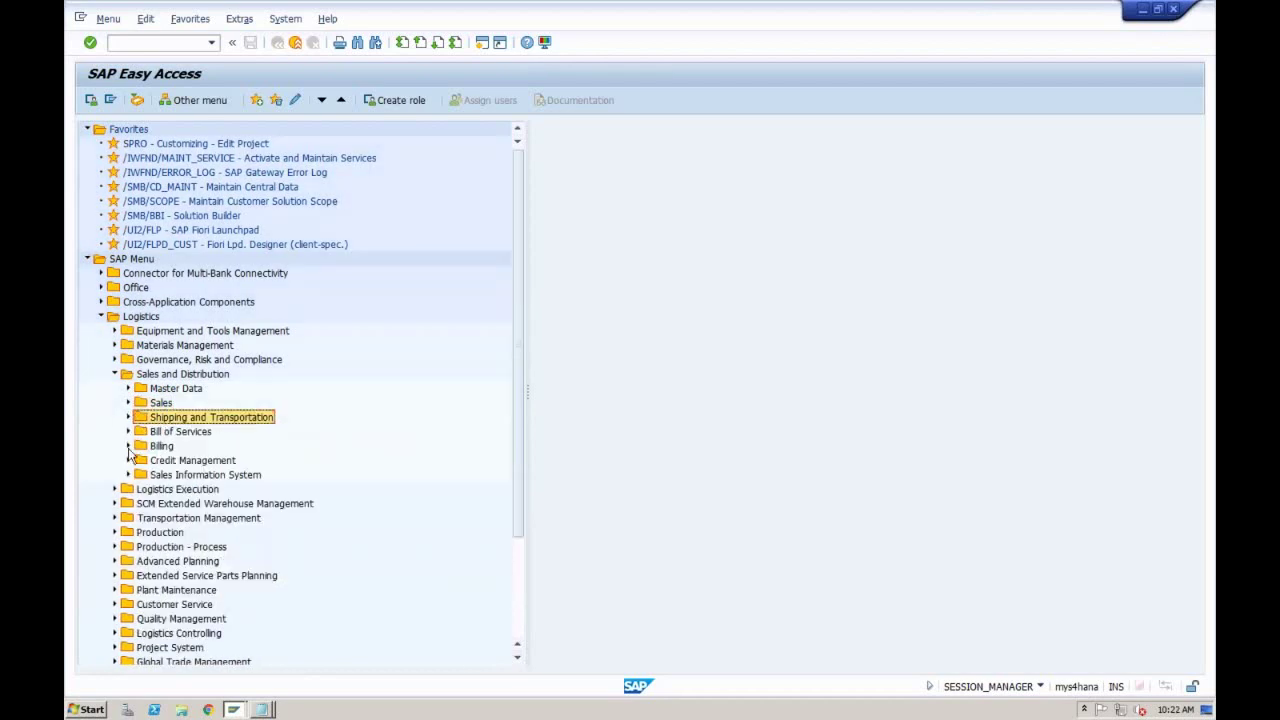
pyautogui.click(128, 446)
pyautogui.click(182, 460)
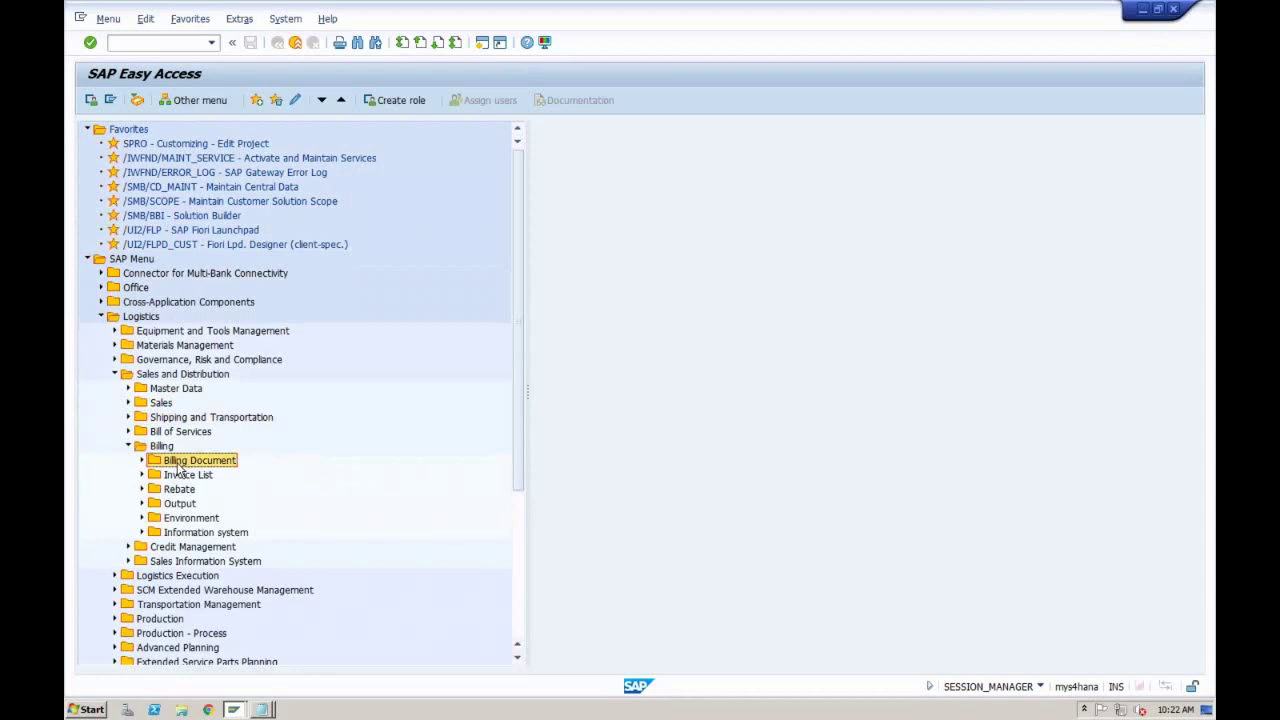
# Step: Re-expand Sales and go through Inquiry, Quotation, Order, Scheduling Agreement and Contract
pyautogui.click(128, 403)
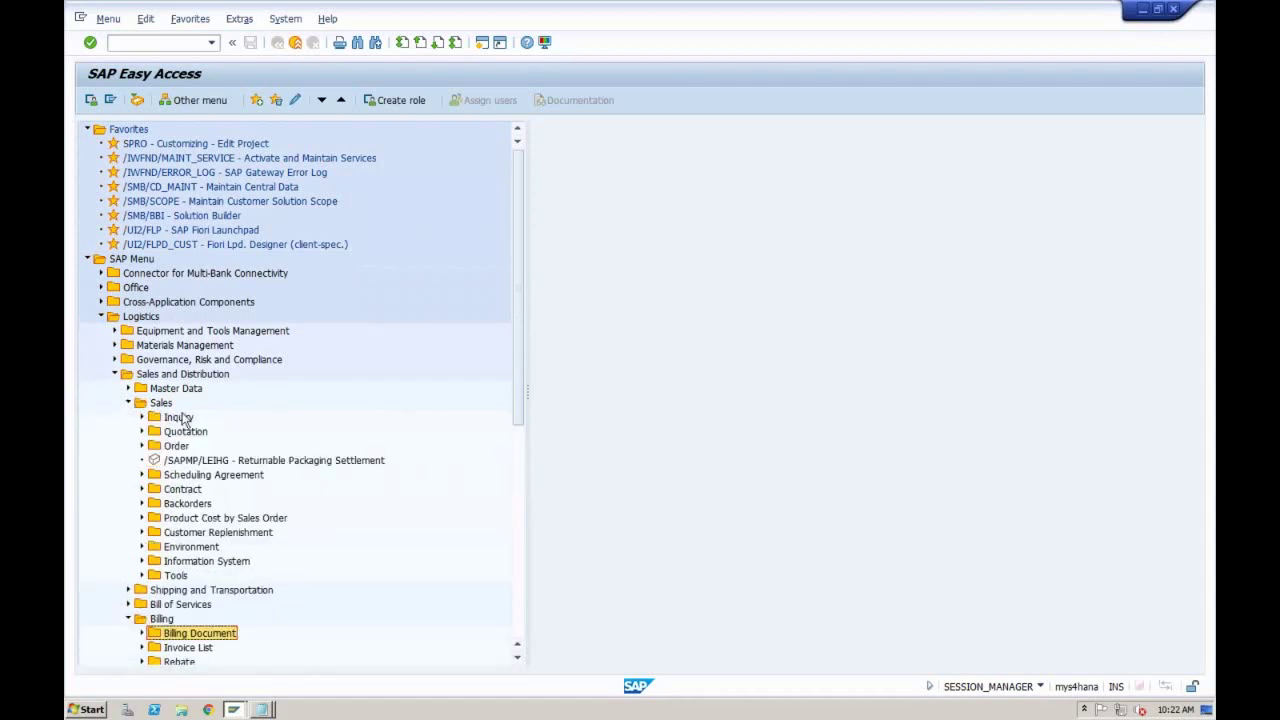
pyautogui.click(181, 418)
pyautogui.click(185, 432)
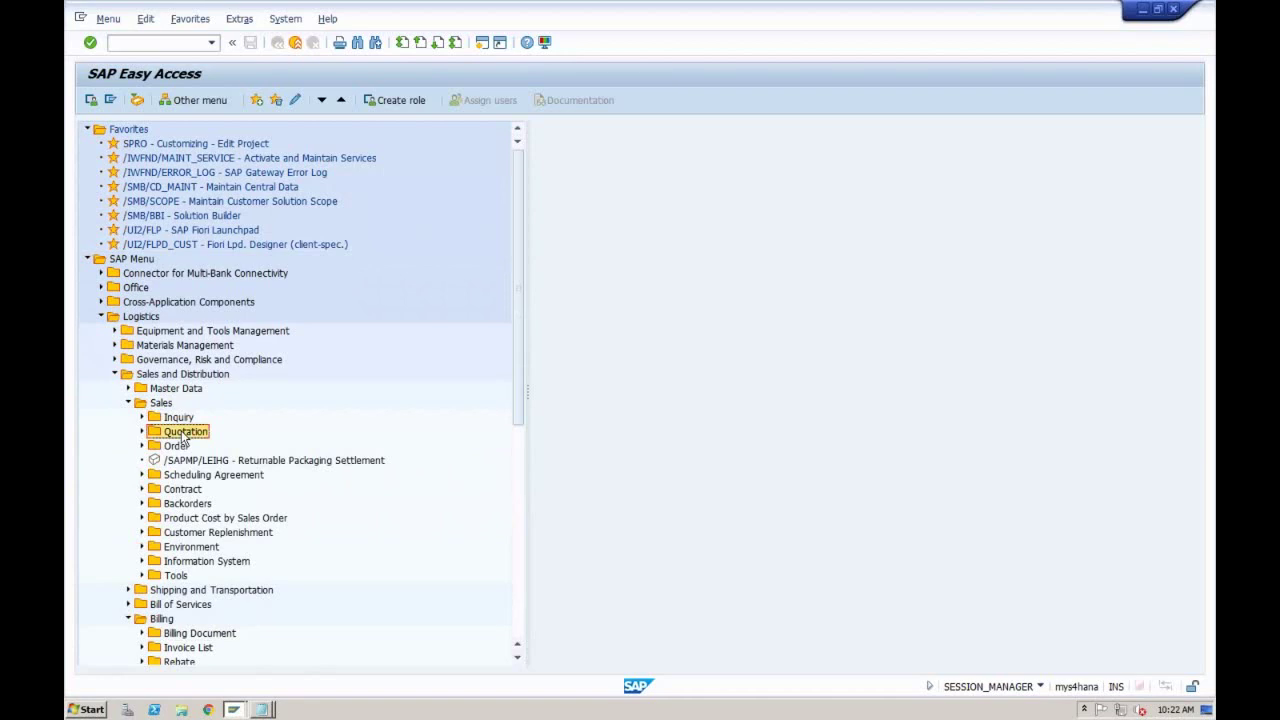
pyautogui.click(179, 446)
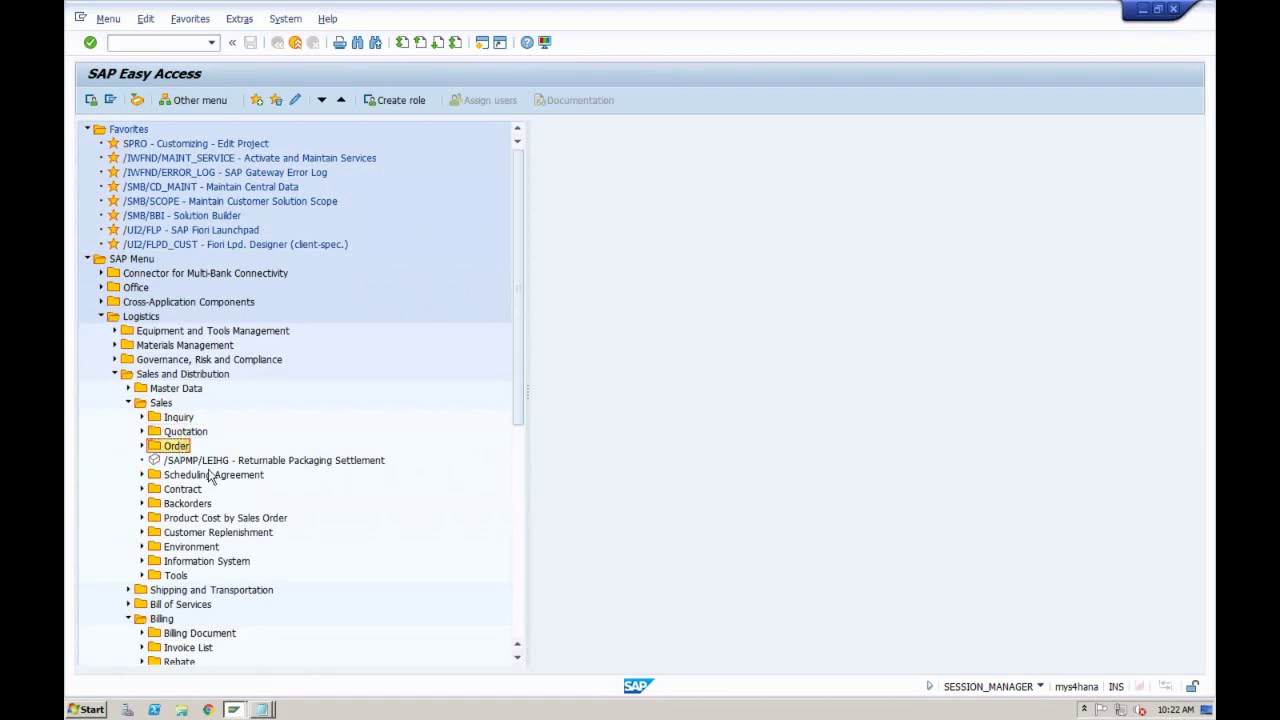
pyautogui.click(203, 476)
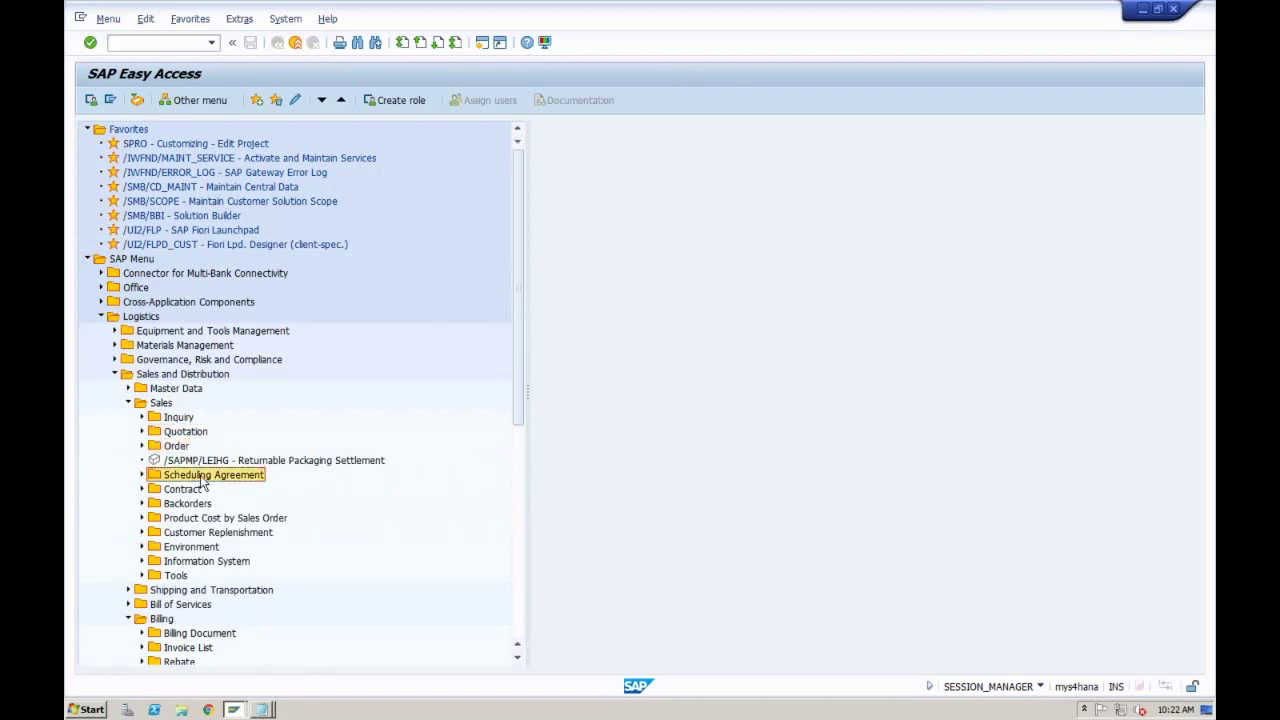
pyautogui.click(195, 490)
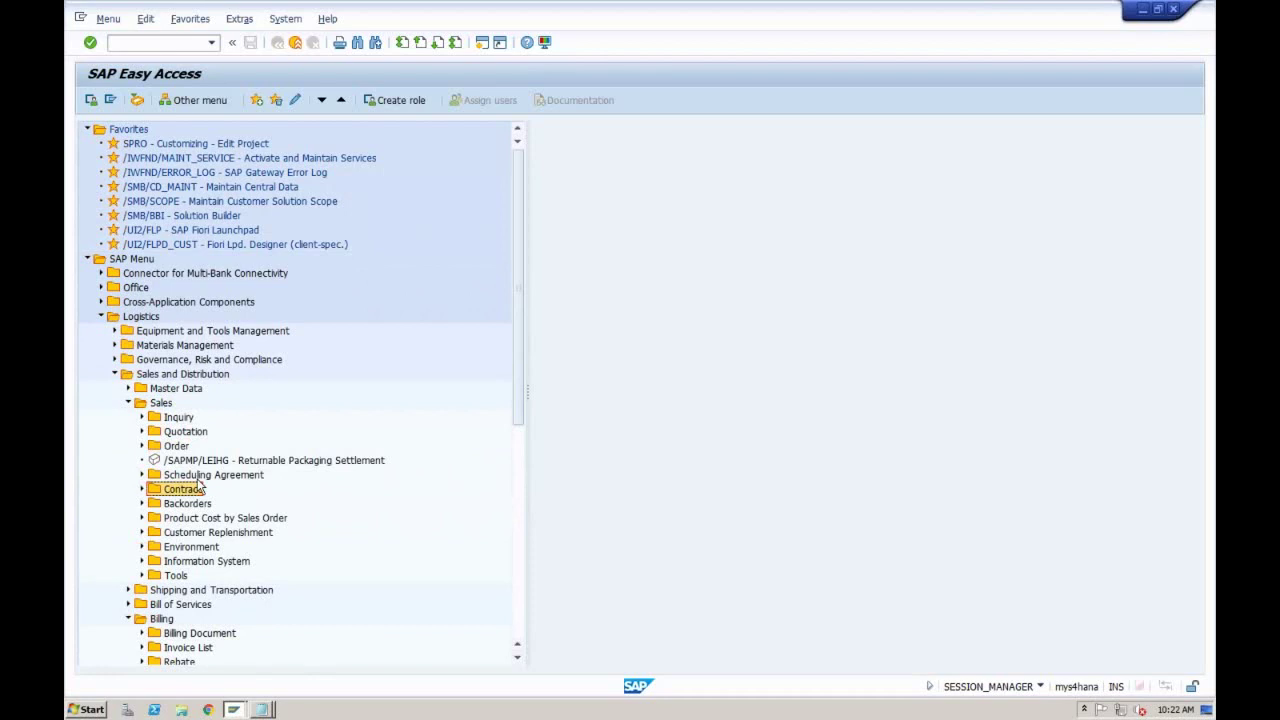
pyautogui.click(180, 419)
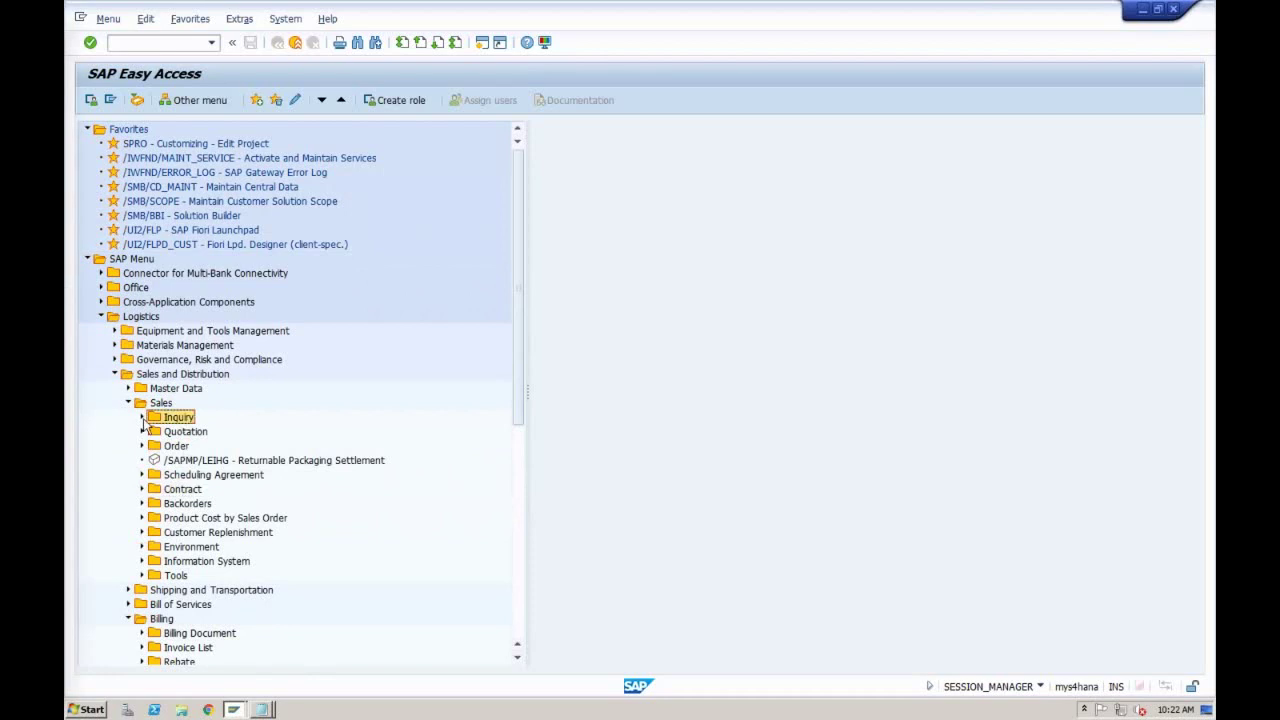
# Step: Expand Inquiry and point out VA11 Create, VA12 Change and VA13 Display
pyautogui.click(142, 418)
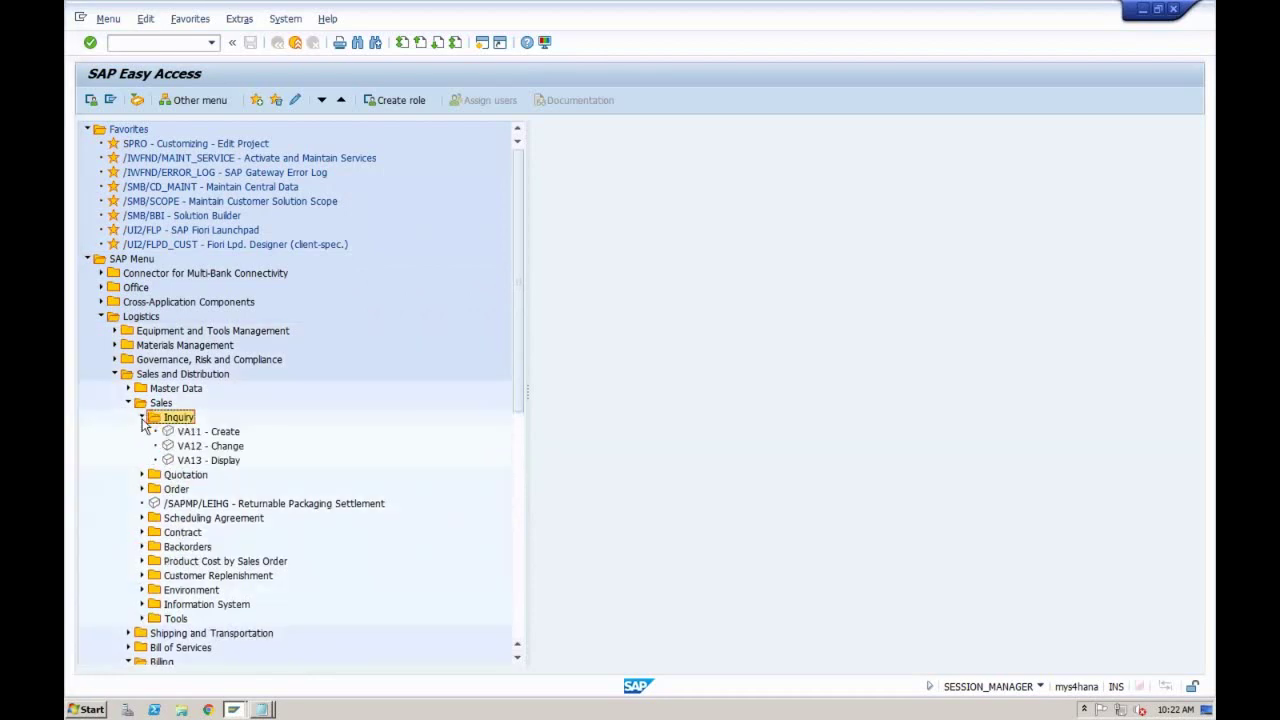
pyautogui.click(198, 433)
pyautogui.click(197, 451)
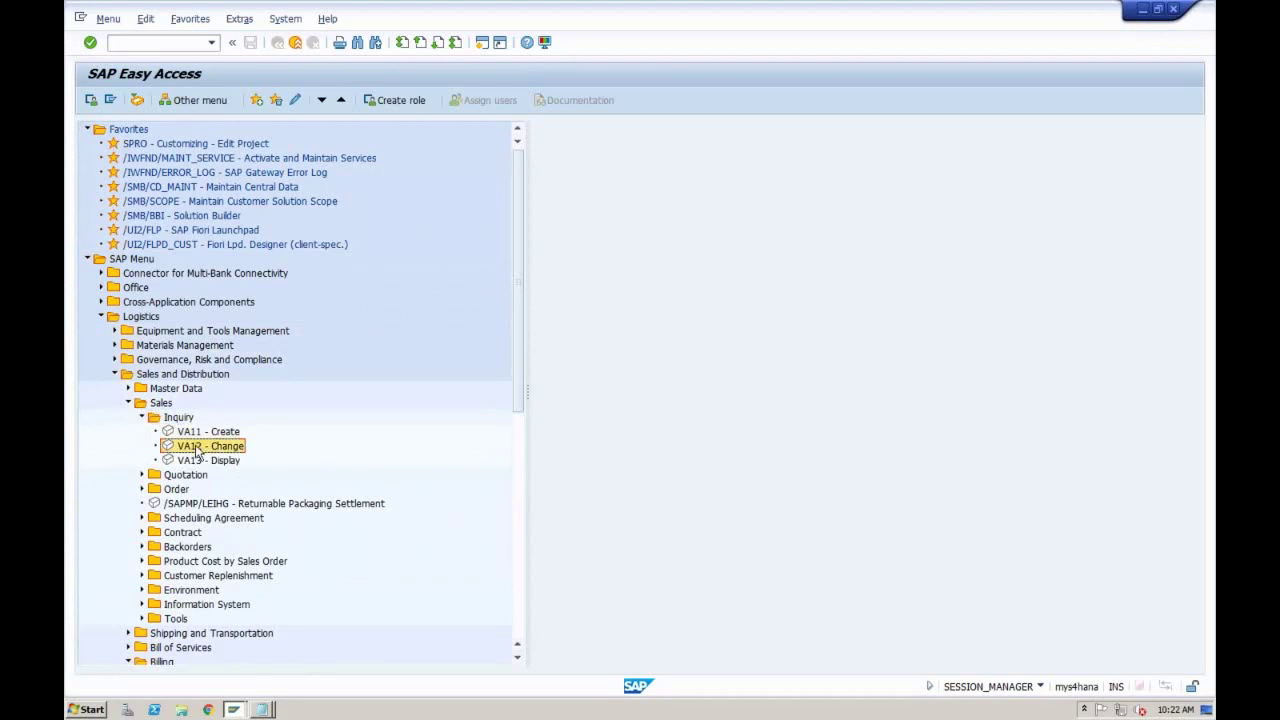
pyautogui.click(197, 462)
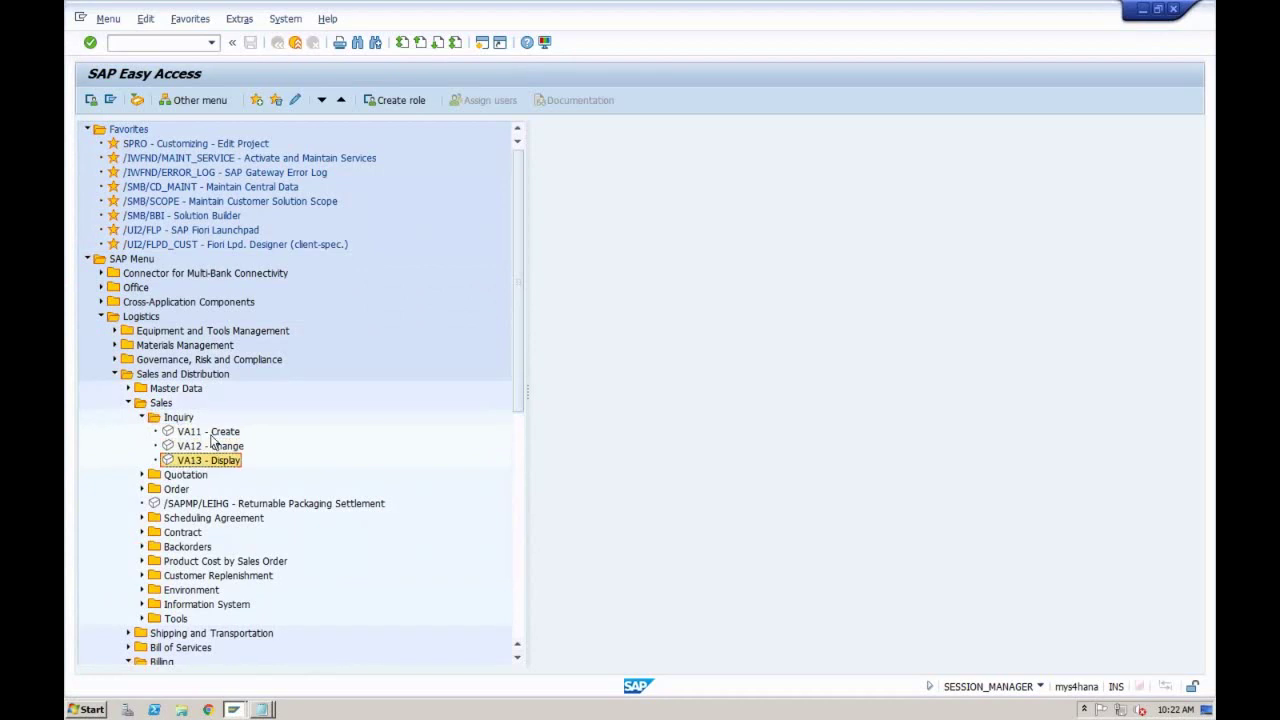
pyautogui.click(211, 434)
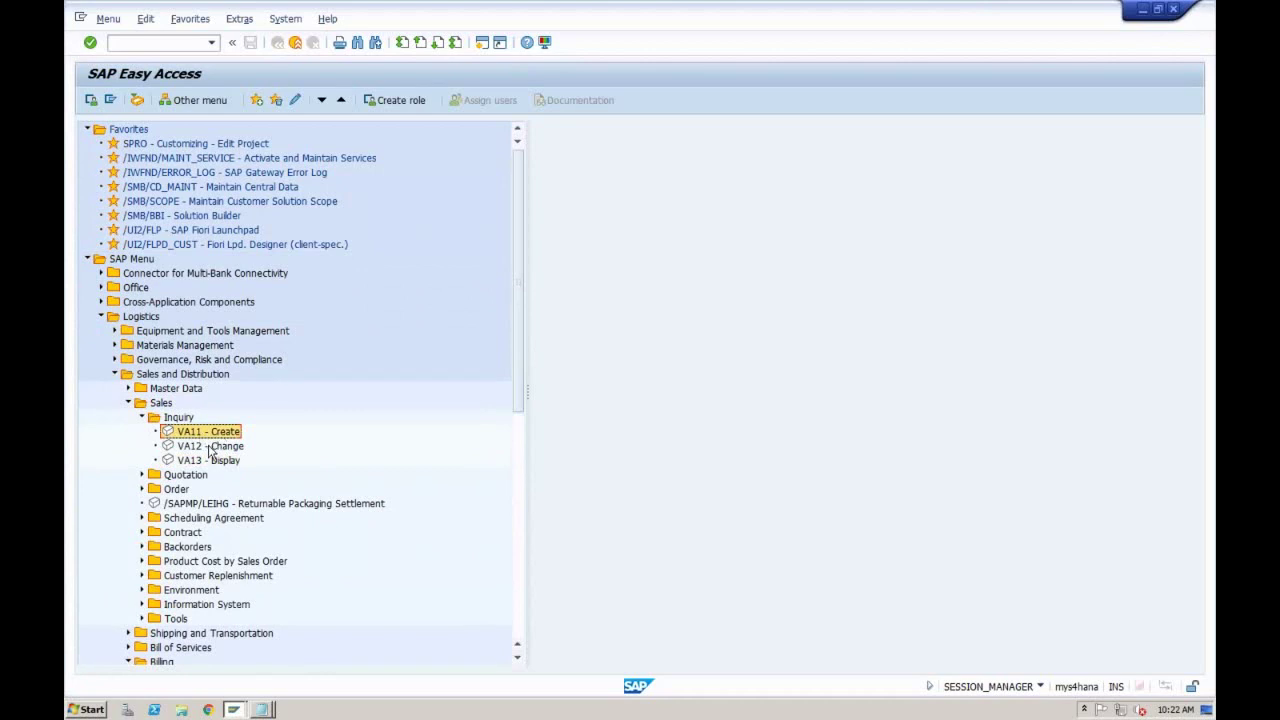
pyautogui.click(211, 448)
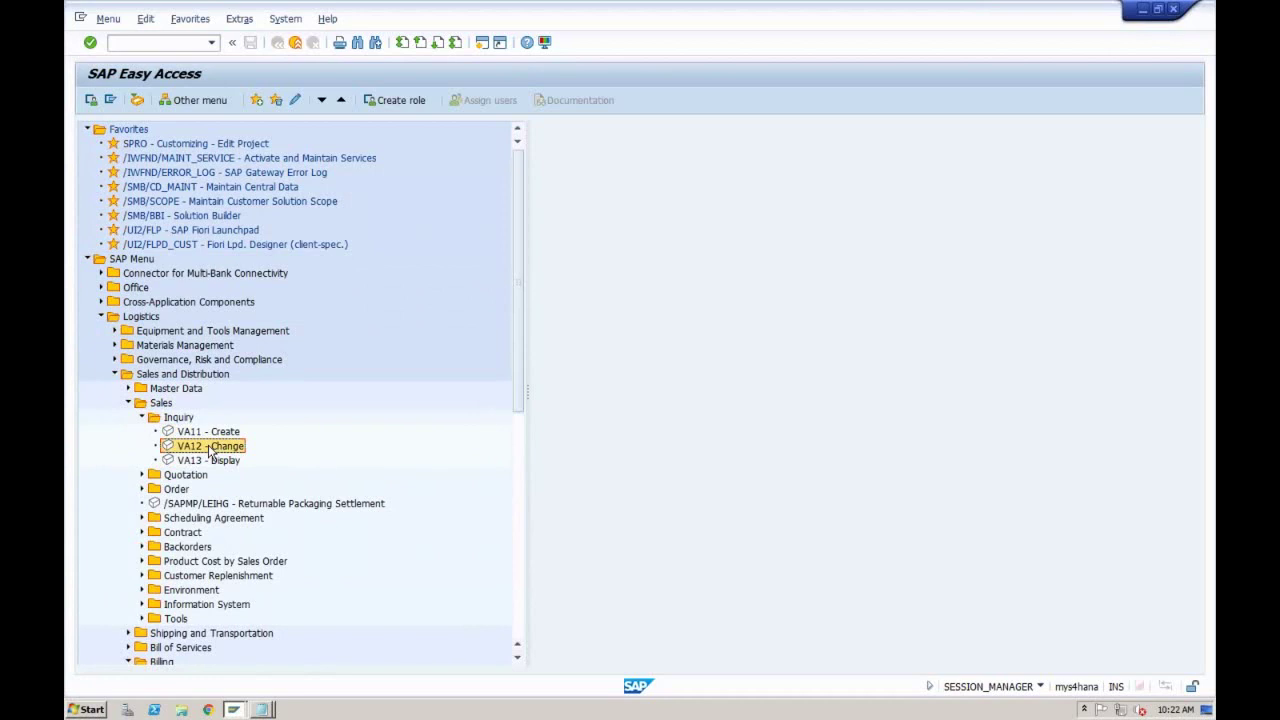
pyautogui.click(211, 434)
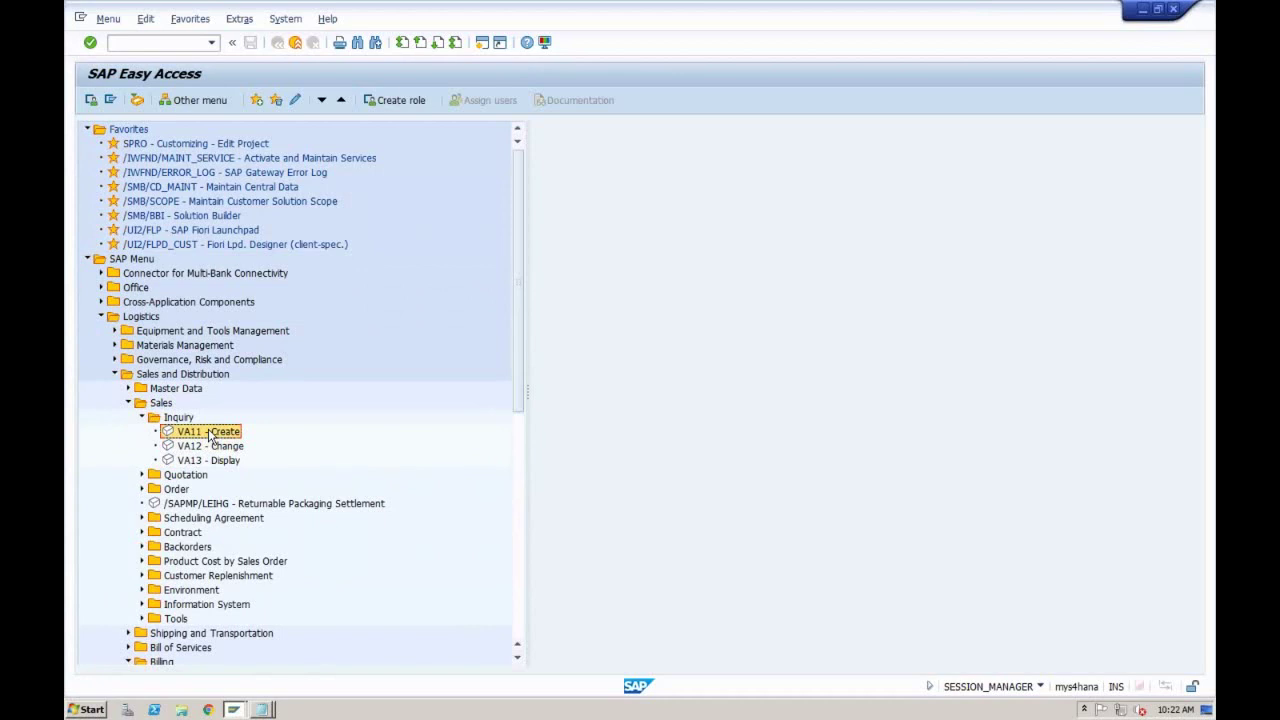
pyautogui.click(197, 447)
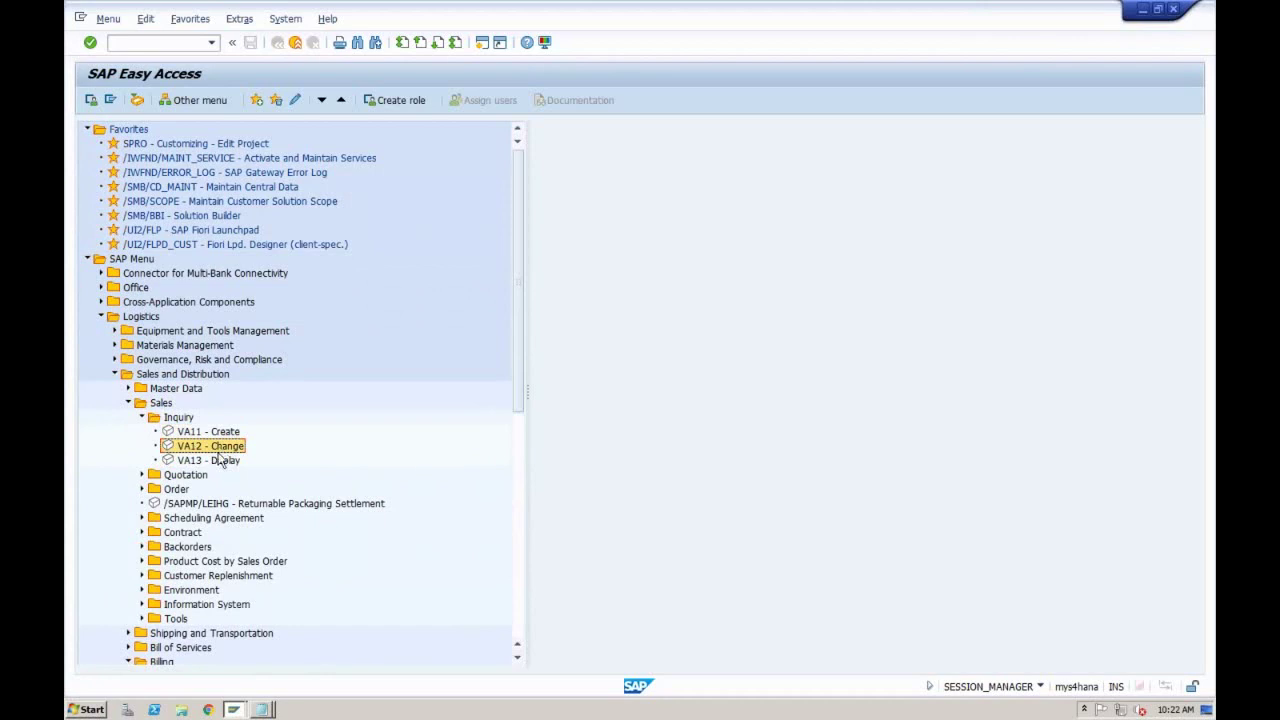
pyautogui.click(215, 462)
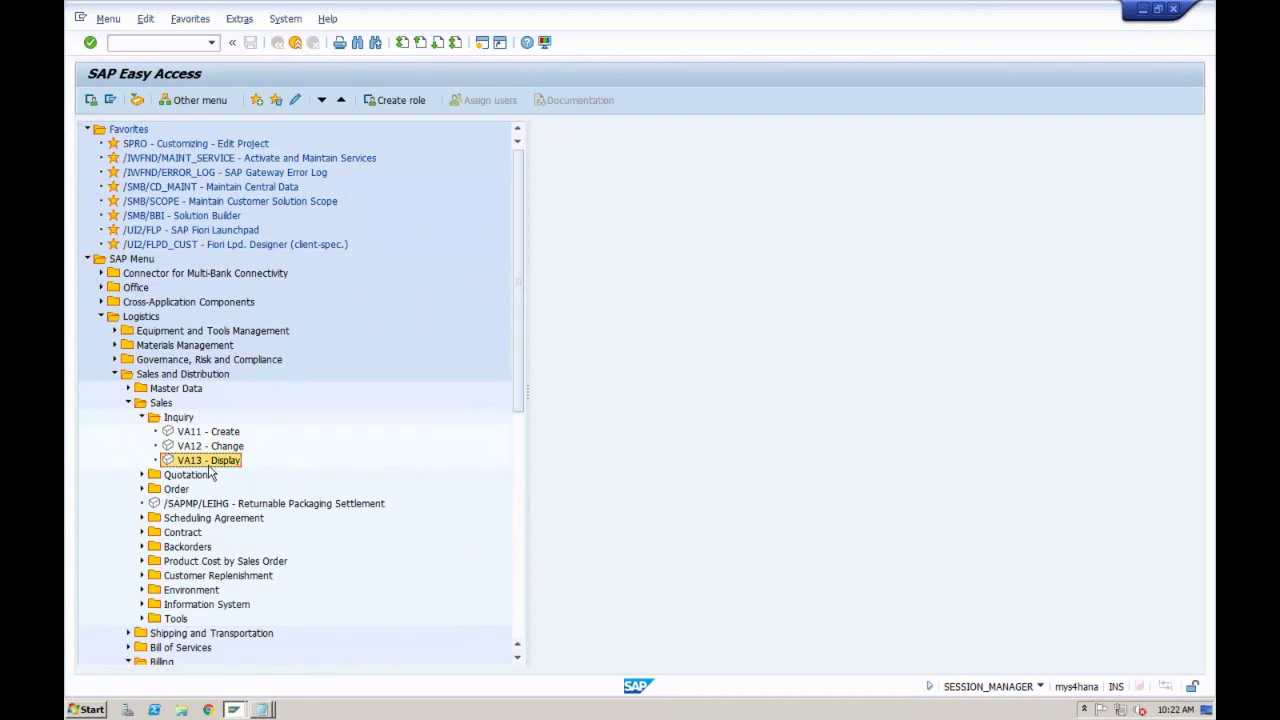
# Step: Open VA11 Create Inquiry, then run VA01 Create Sales Documents in a new session
pyautogui.doubleClick(220, 433)
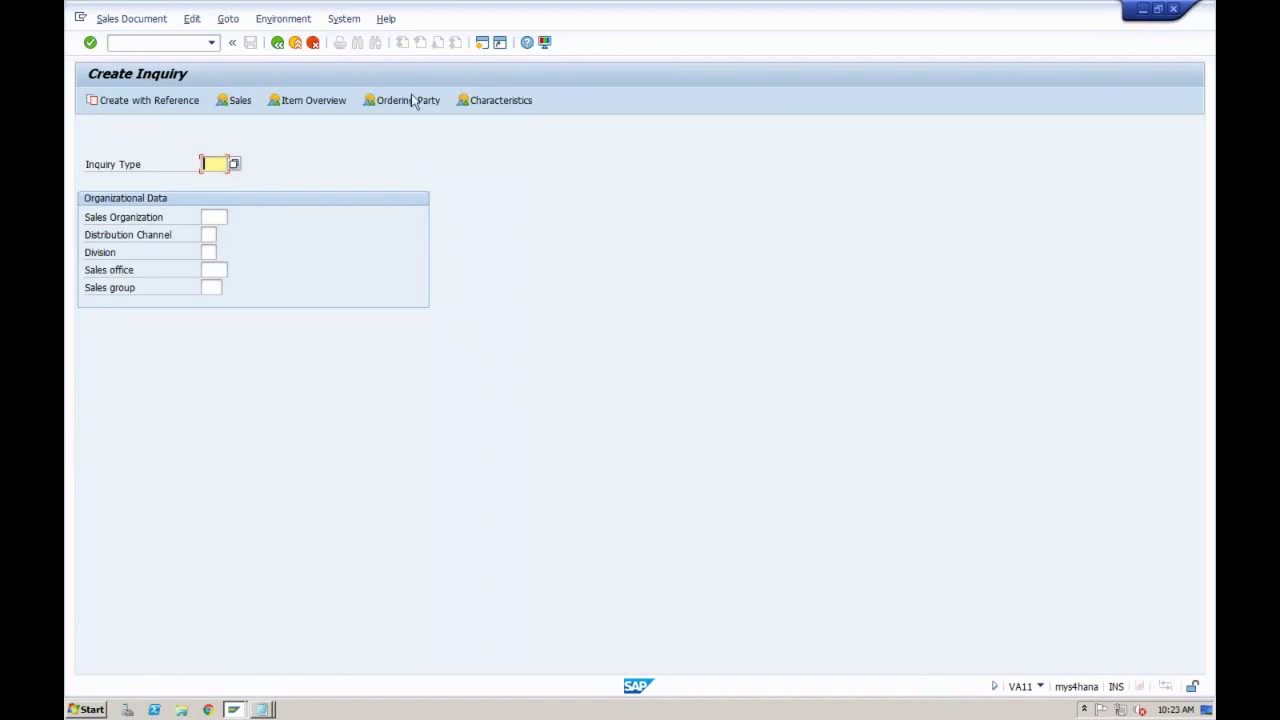
pyautogui.click(483, 44)
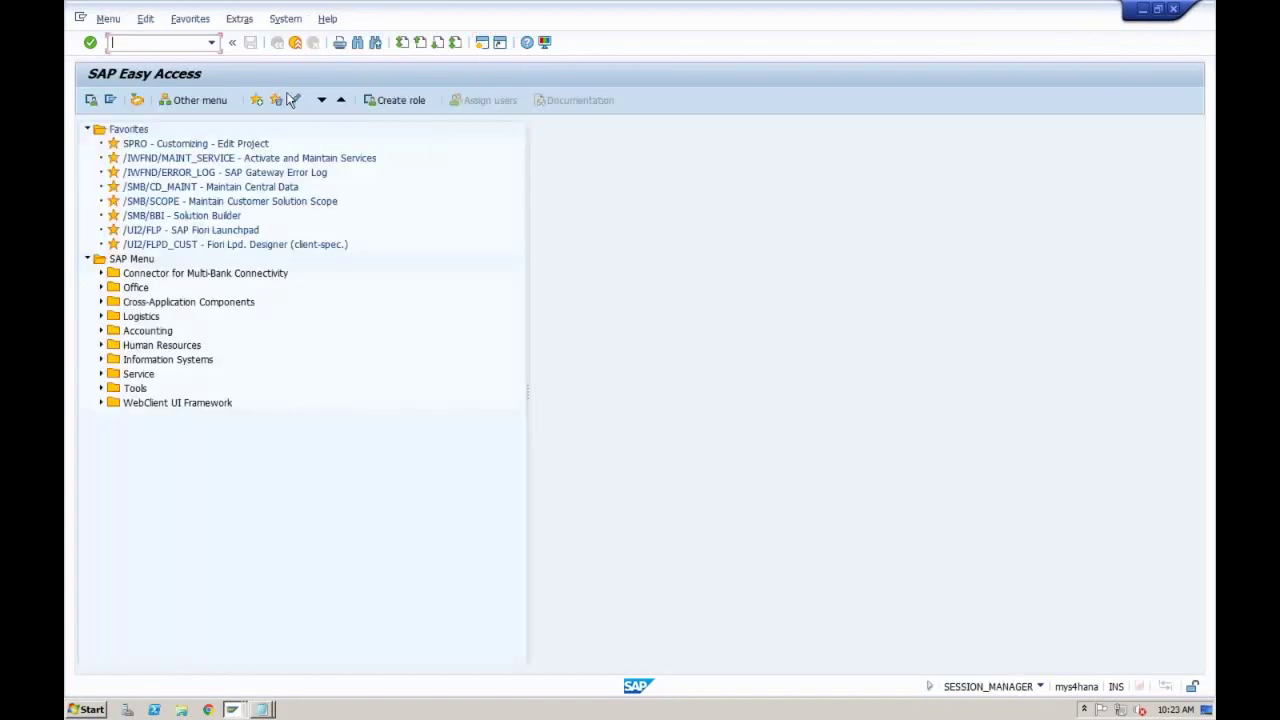
pyautogui.write('va01')
pyautogui.press('Return')
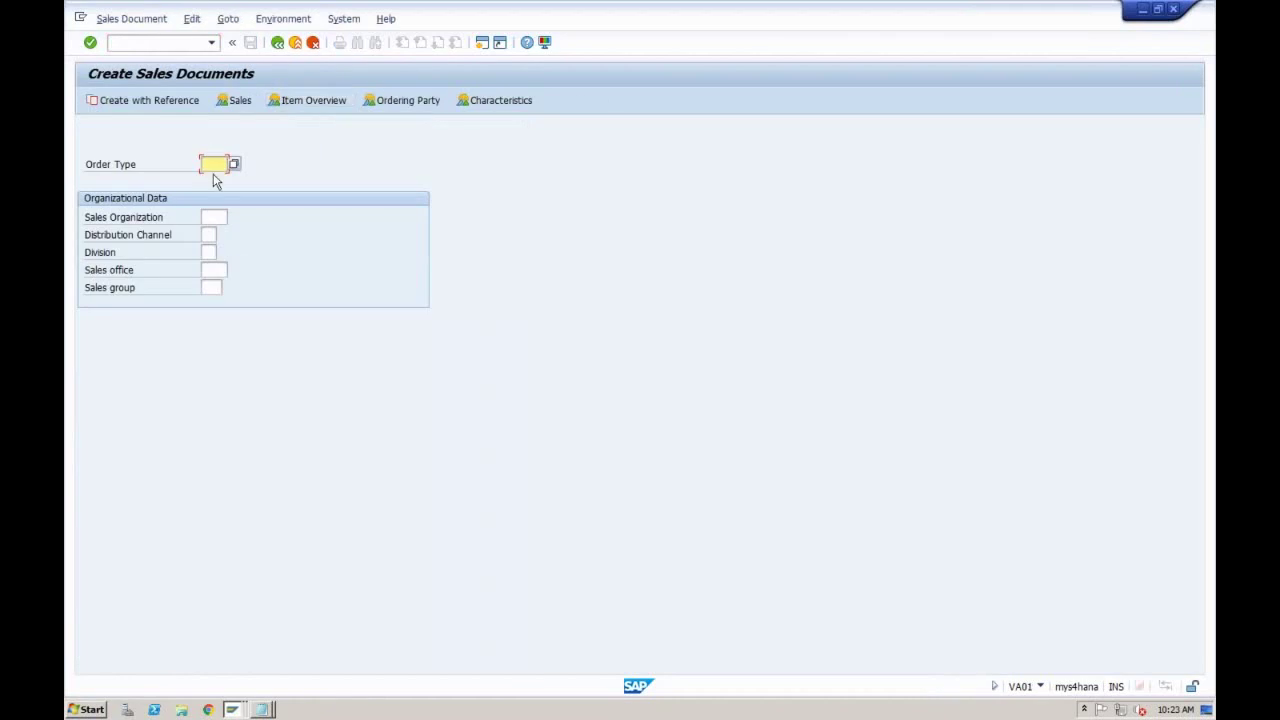
# Step: Switch back to the Create Inquiry window and exit it to the menu
pyautogui.click(233, 710)
pyautogui.click(234, 662)
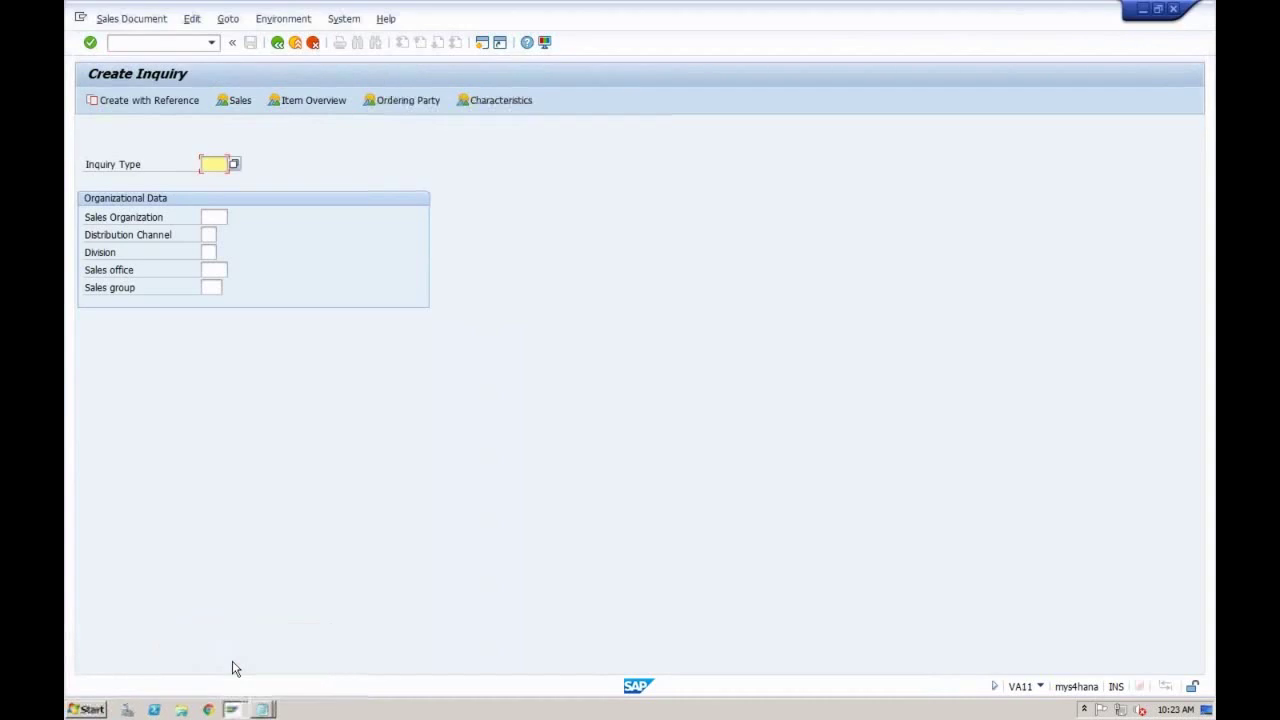
pyautogui.click(233, 708)
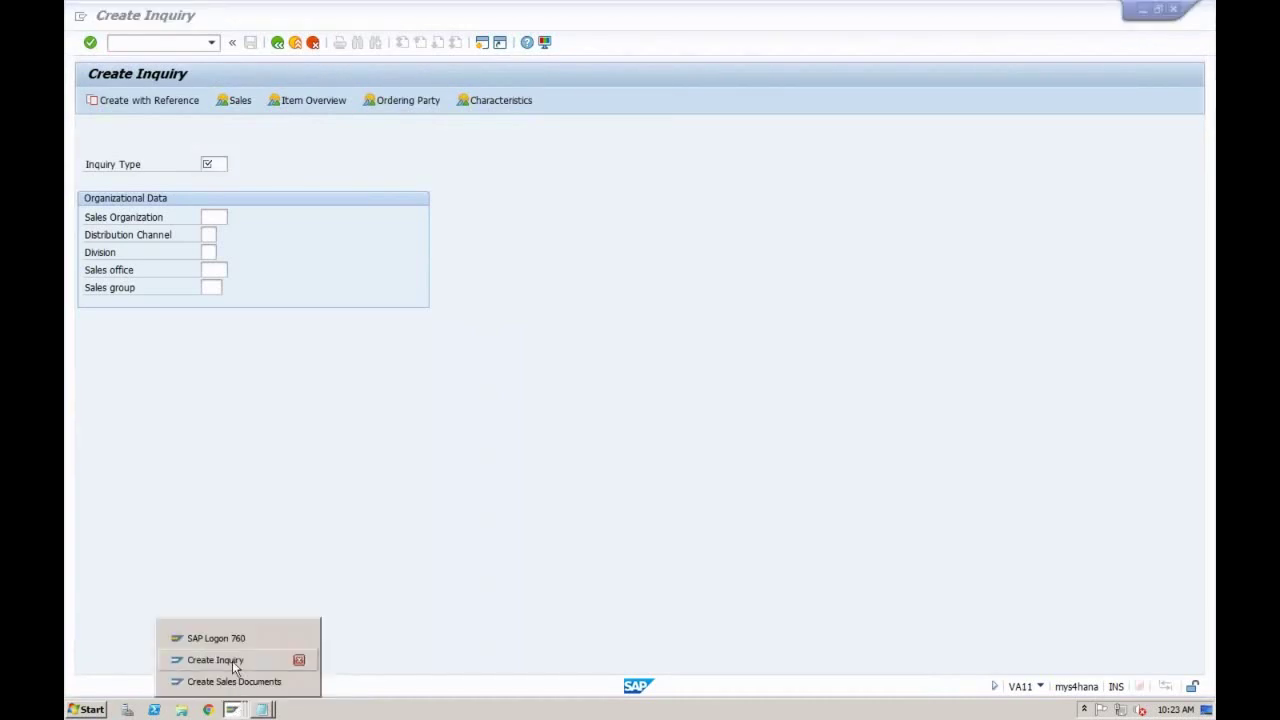
pyautogui.click(232, 661)
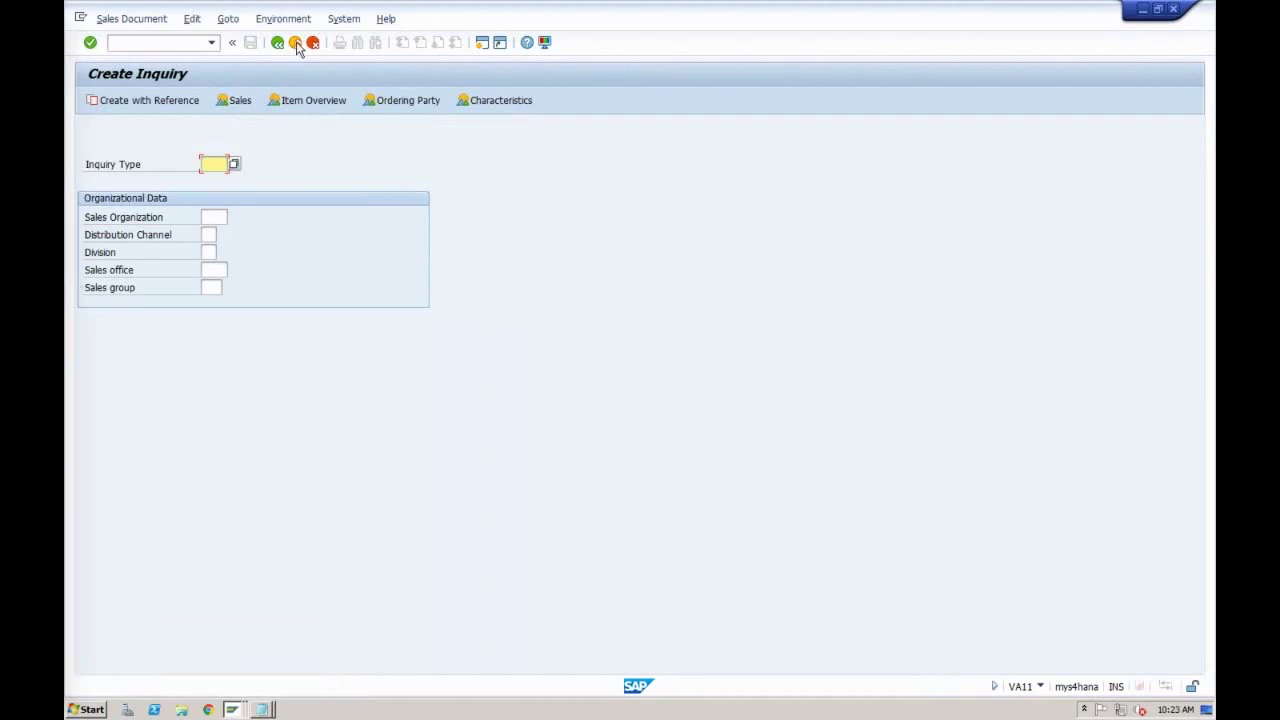
pyautogui.click(295, 43)
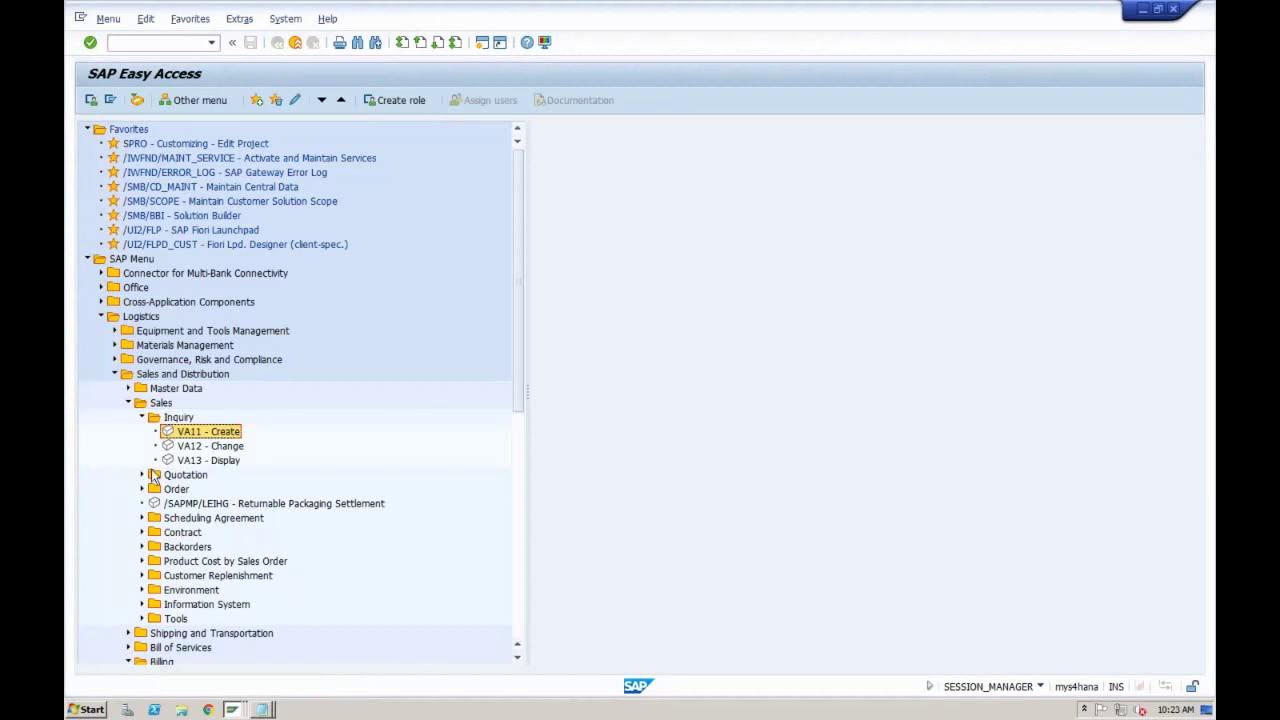
pyautogui.click(145, 475)
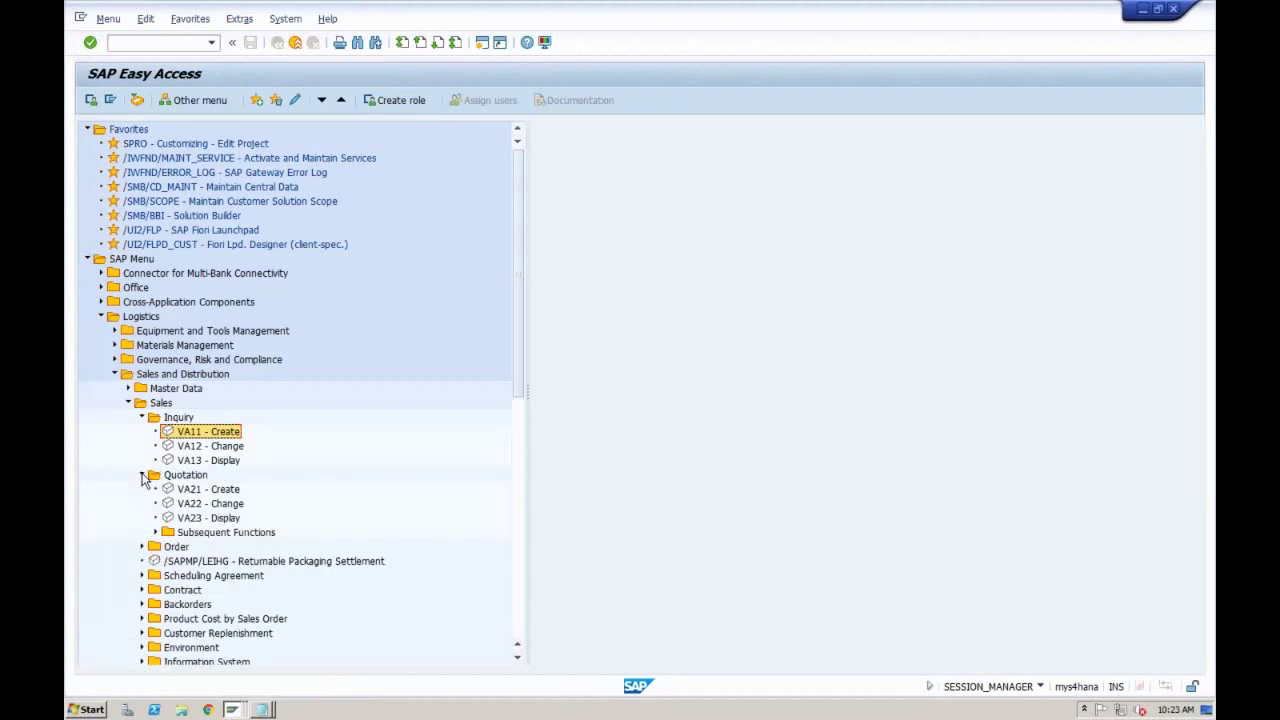
pyautogui.doubleClick(203, 489)
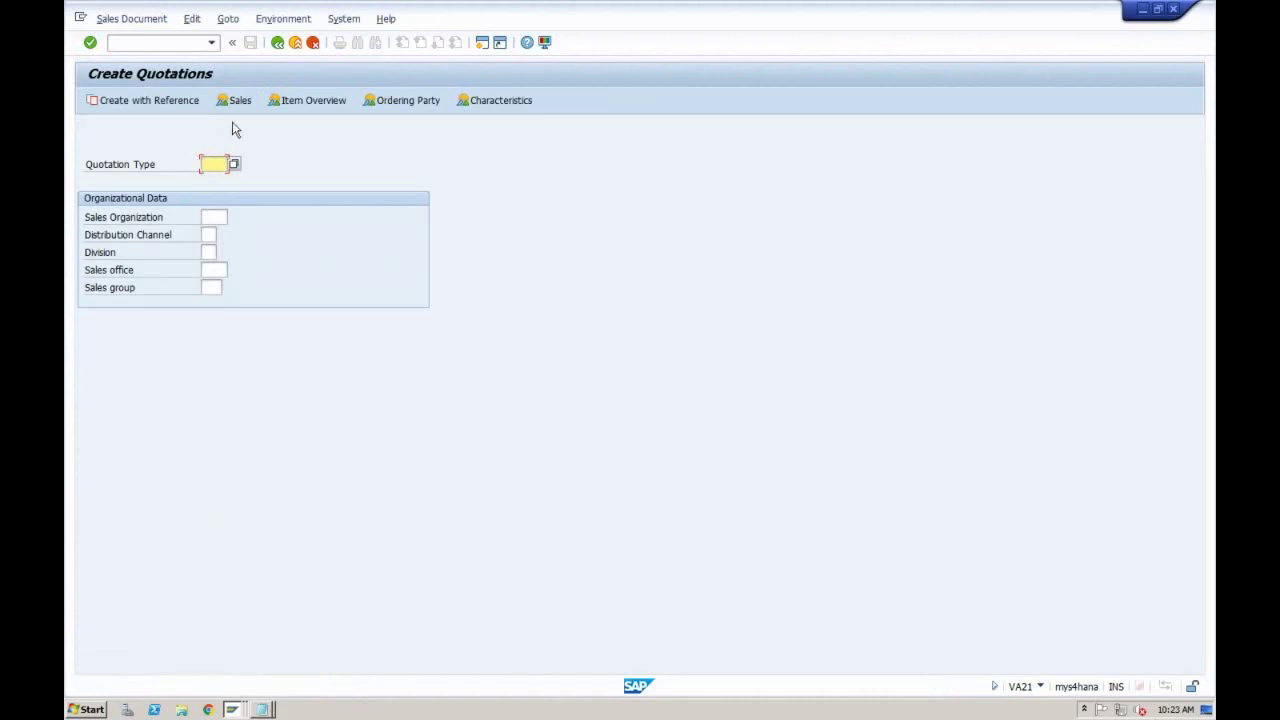
pyautogui.click(278, 43)
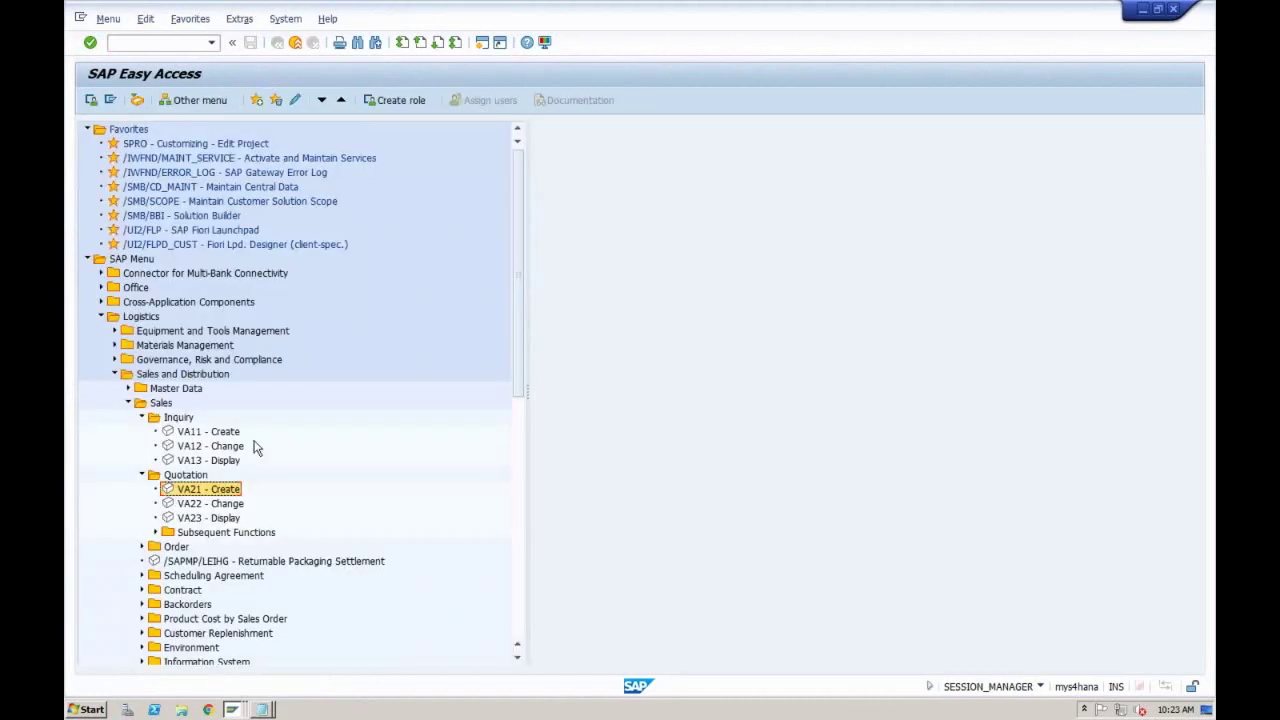
pyautogui.click(222, 434)
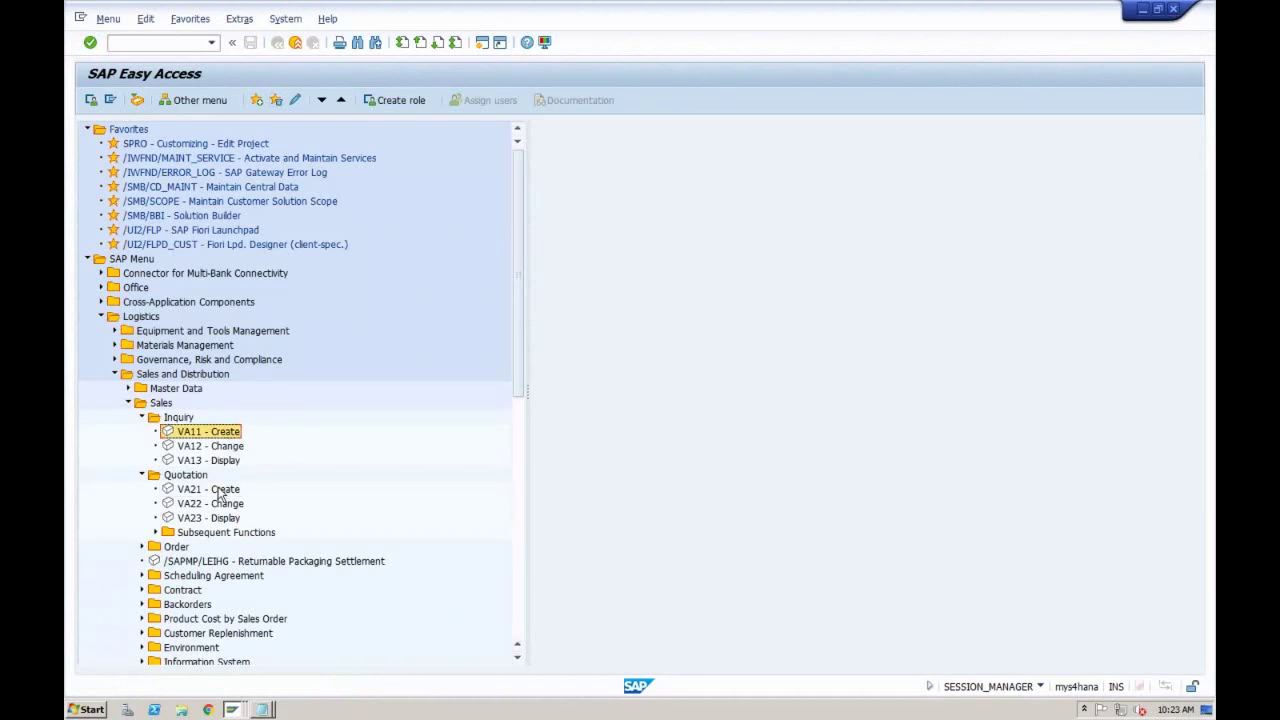
pyautogui.click(218, 490)
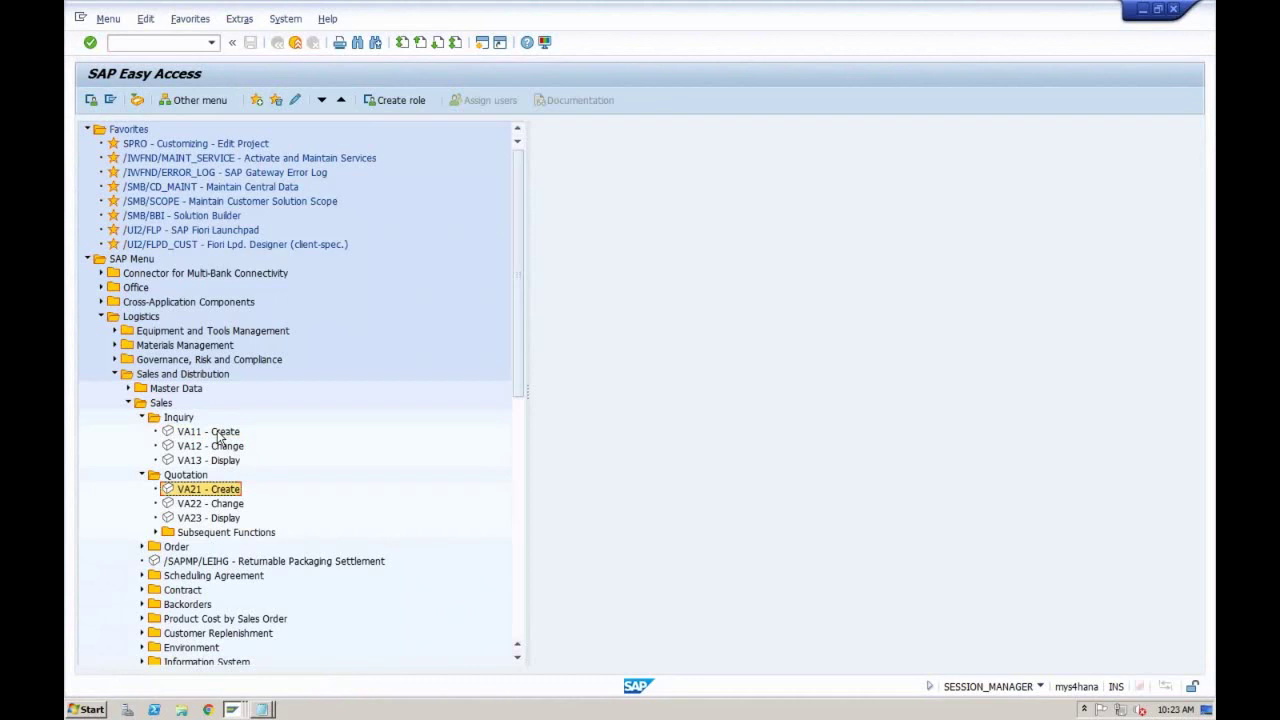
# Step: Start VA11 with inquiry type IN from the F4 list, then open a new session
pyautogui.doubleClick(218, 434)
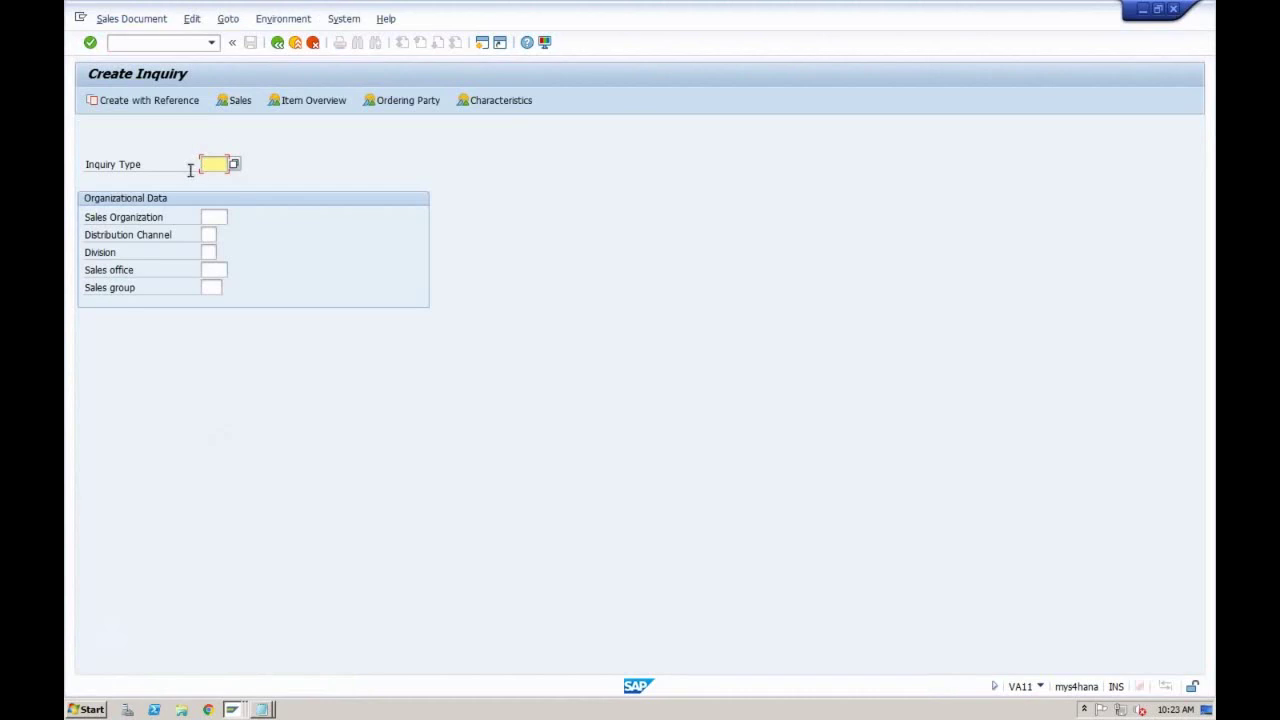
pyautogui.click(234, 164)
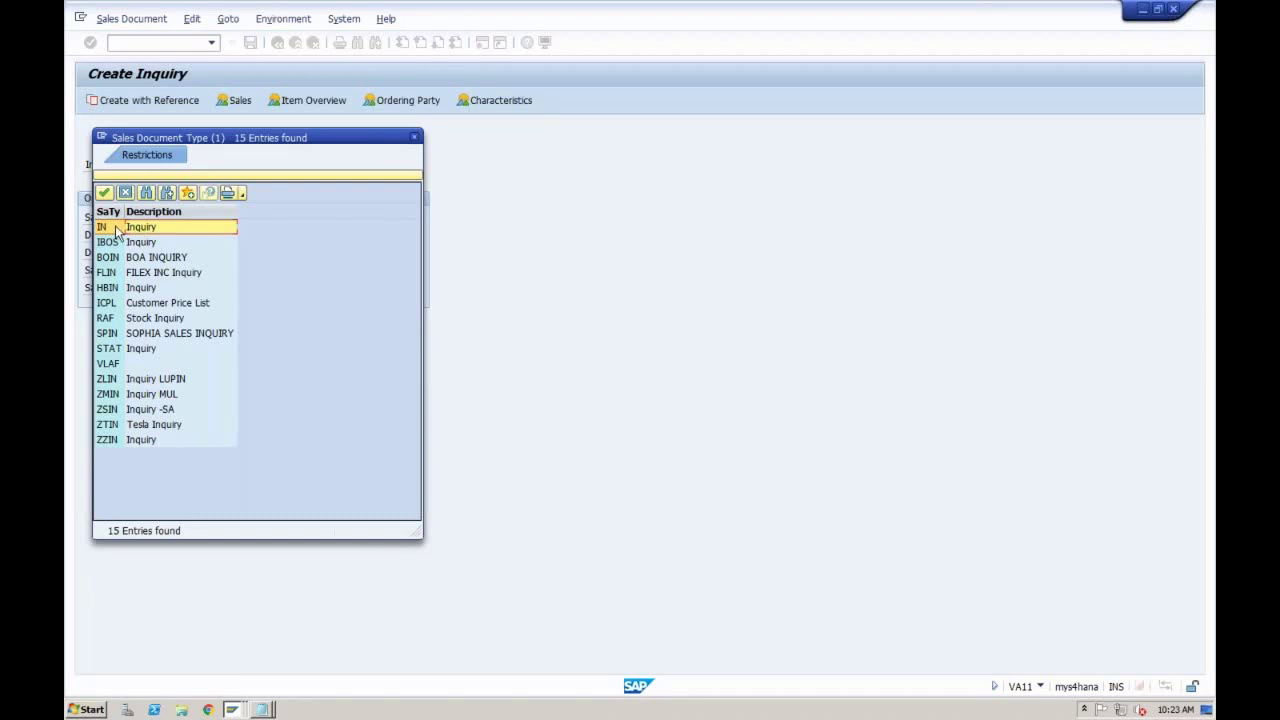
pyautogui.doubleClick(115, 231)
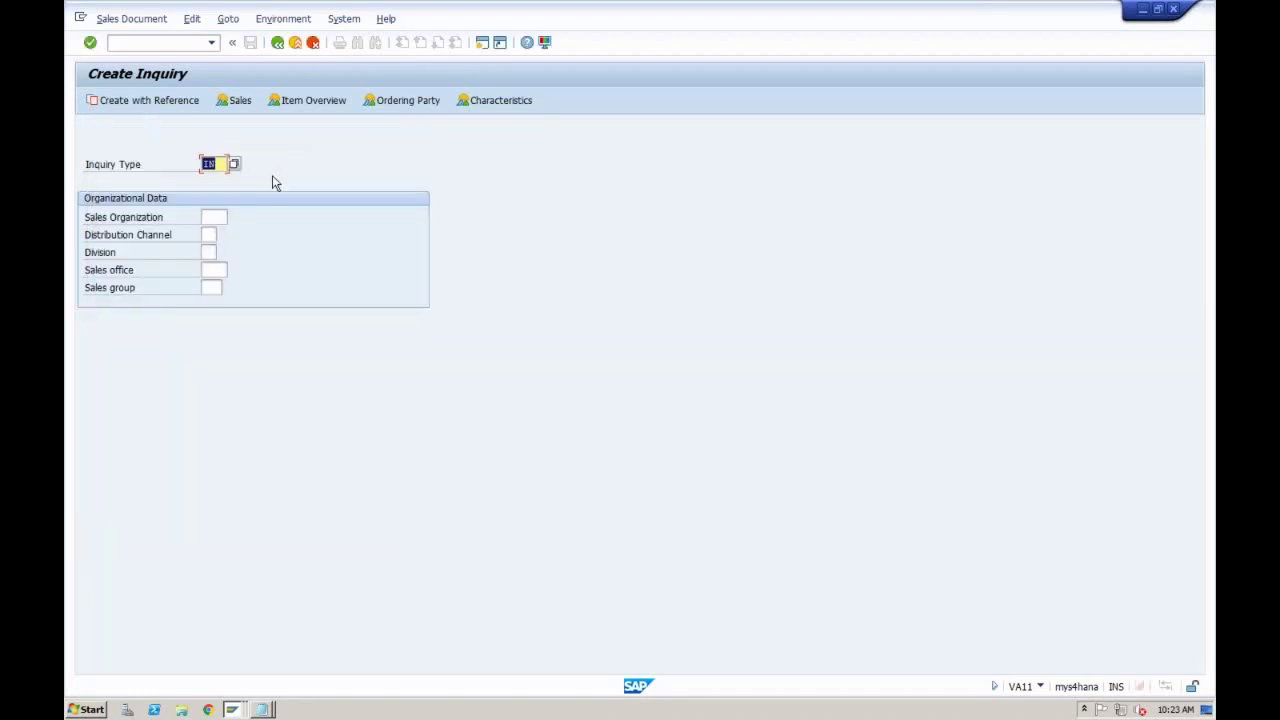
pyautogui.click(481, 43)
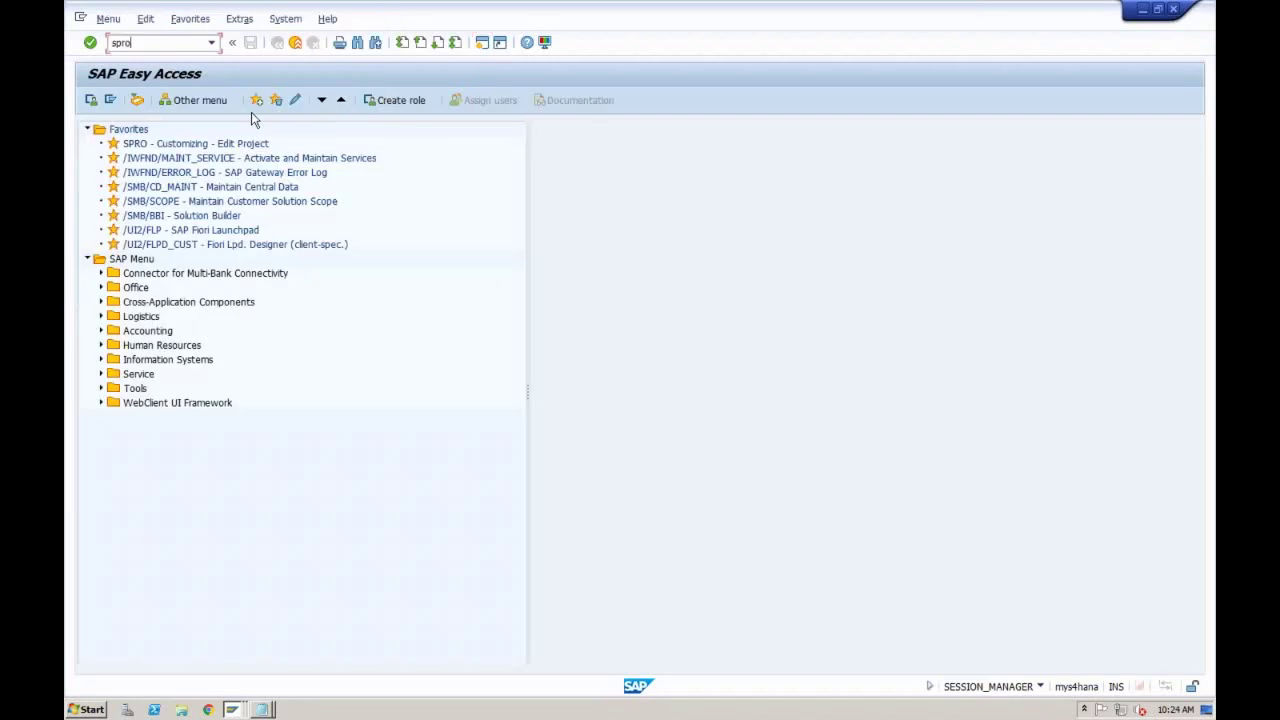
# Step: Run SPRO and expand the Reference IMG to Sales and Distribution > Sales > Sales Documents
pyautogui.press('Return')
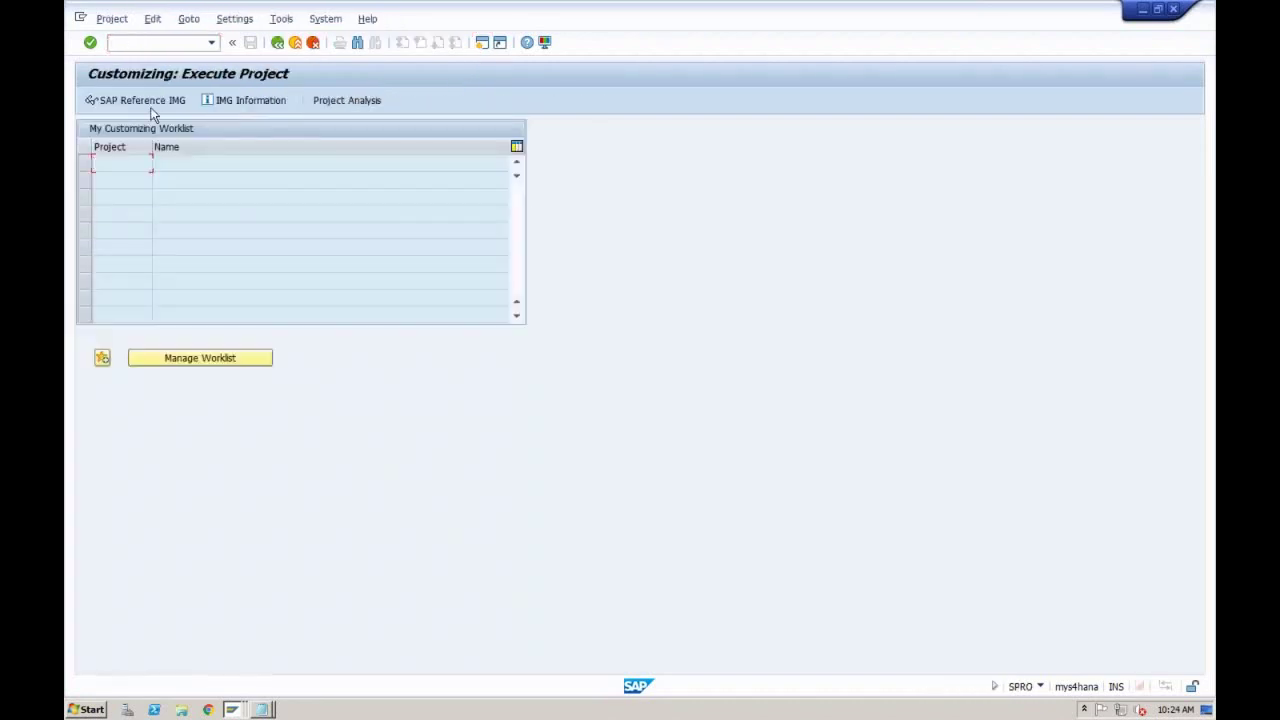
pyautogui.click(151, 104)
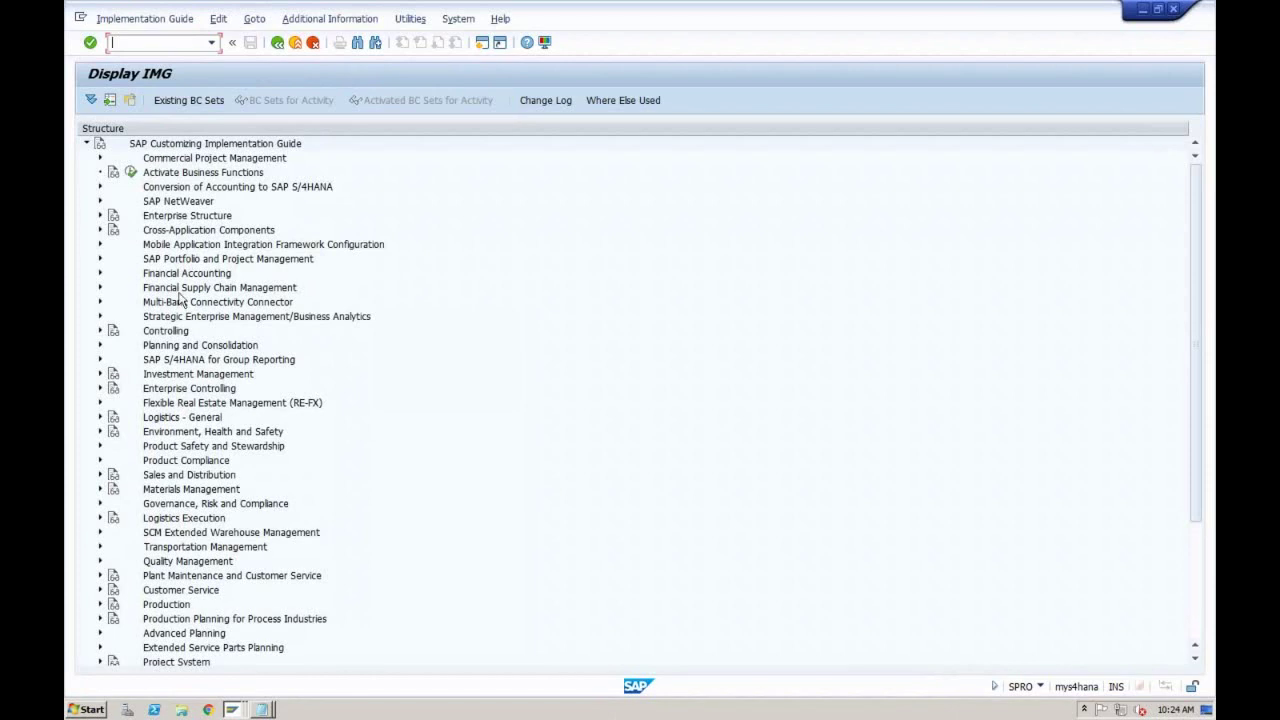
pyautogui.click(168, 480)
pyautogui.click(101, 476)
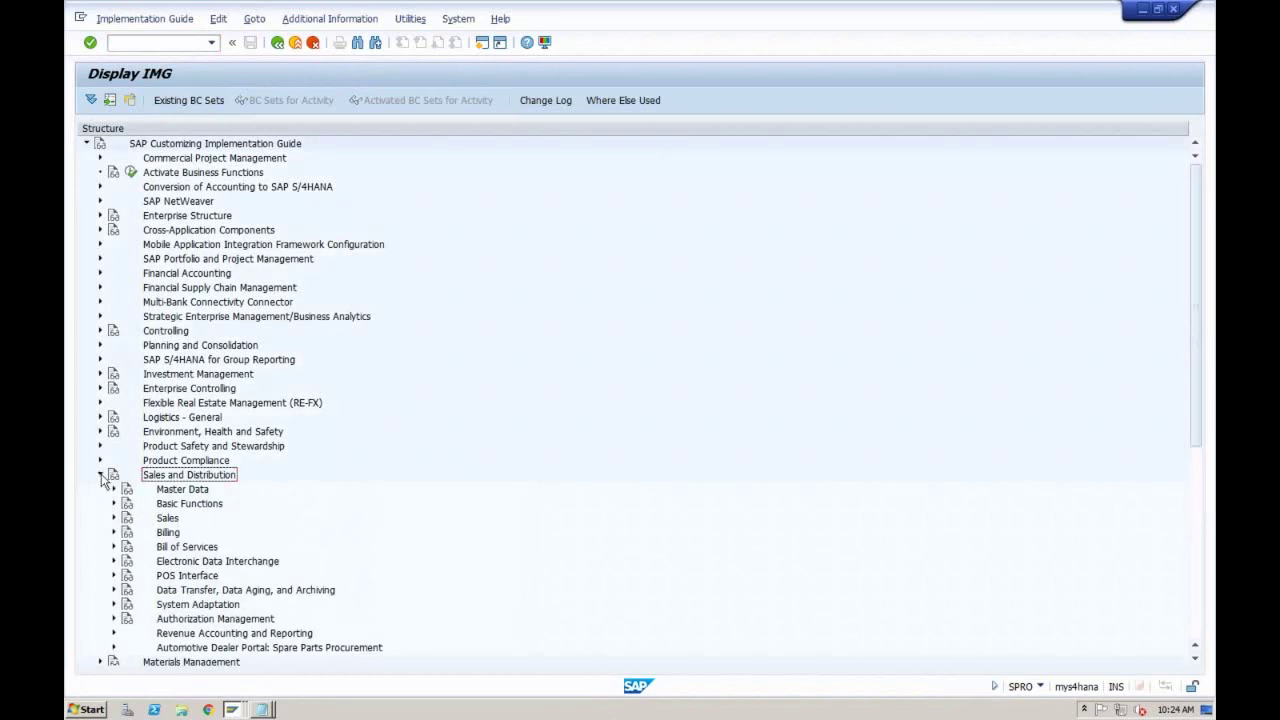
pyautogui.click(170, 518)
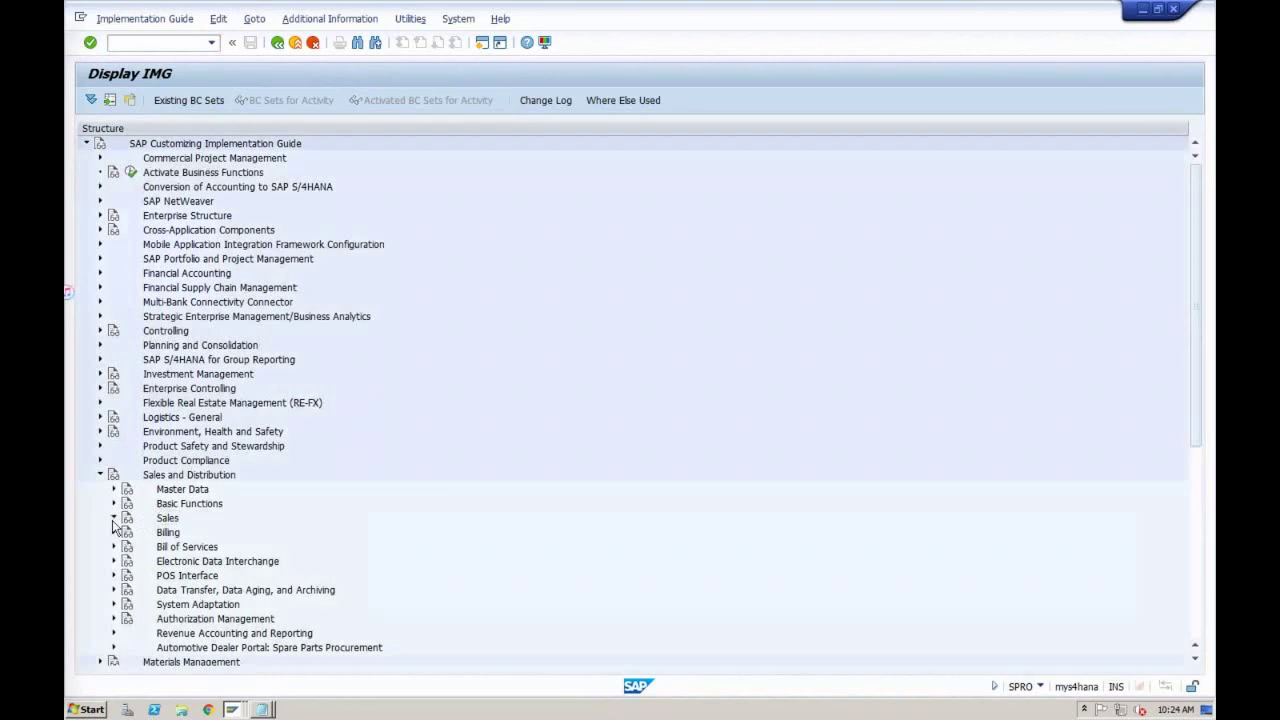
pyautogui.click(114, 519)
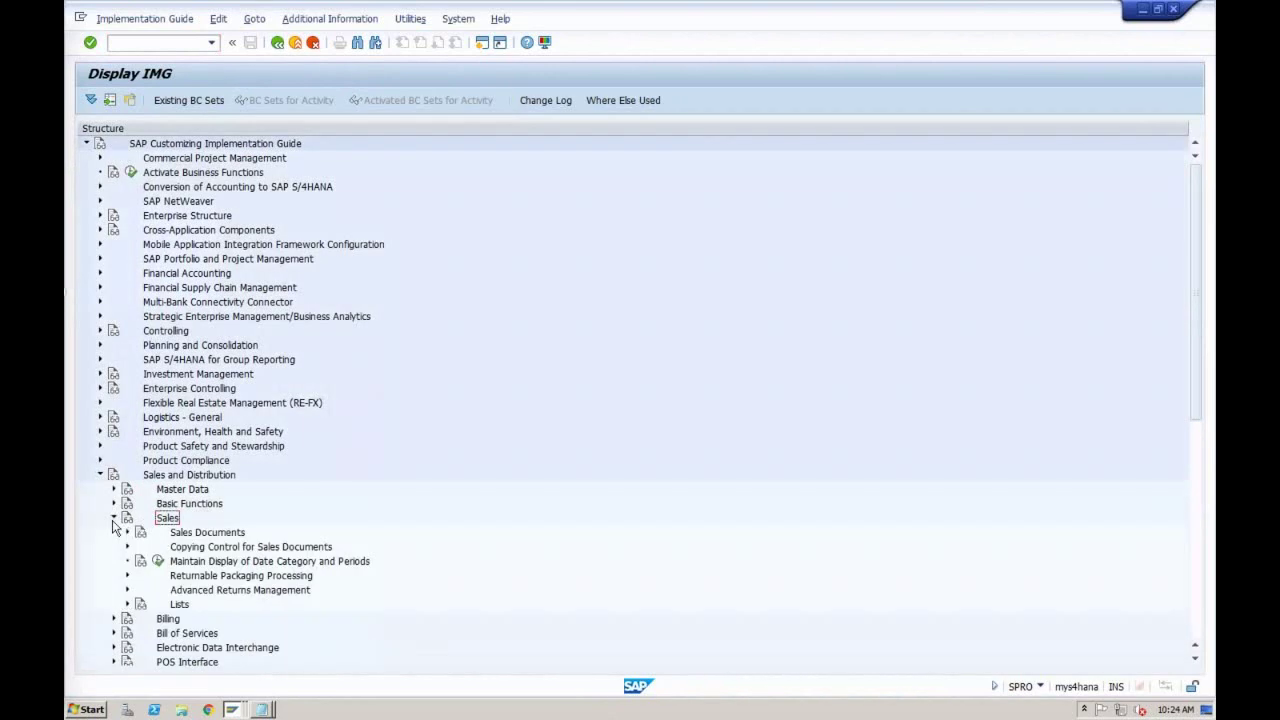
pyautogui.click(182, 536)
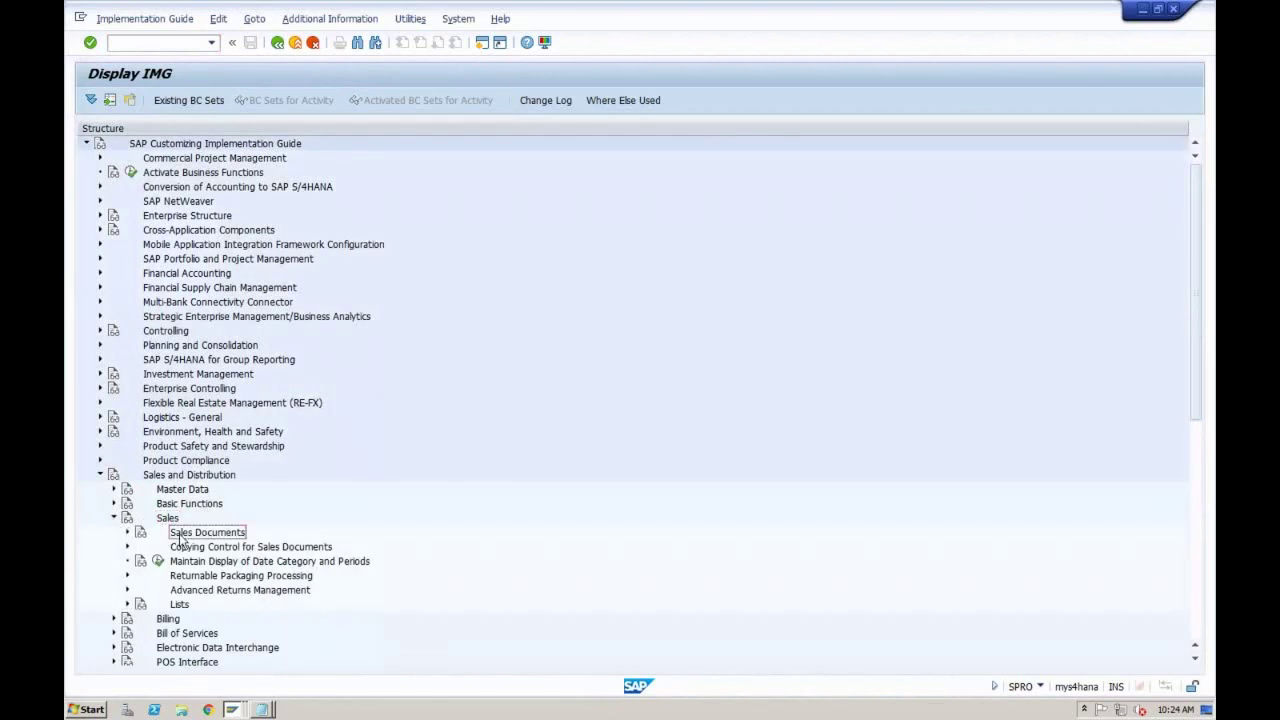
pyautogui.click(127, 532)
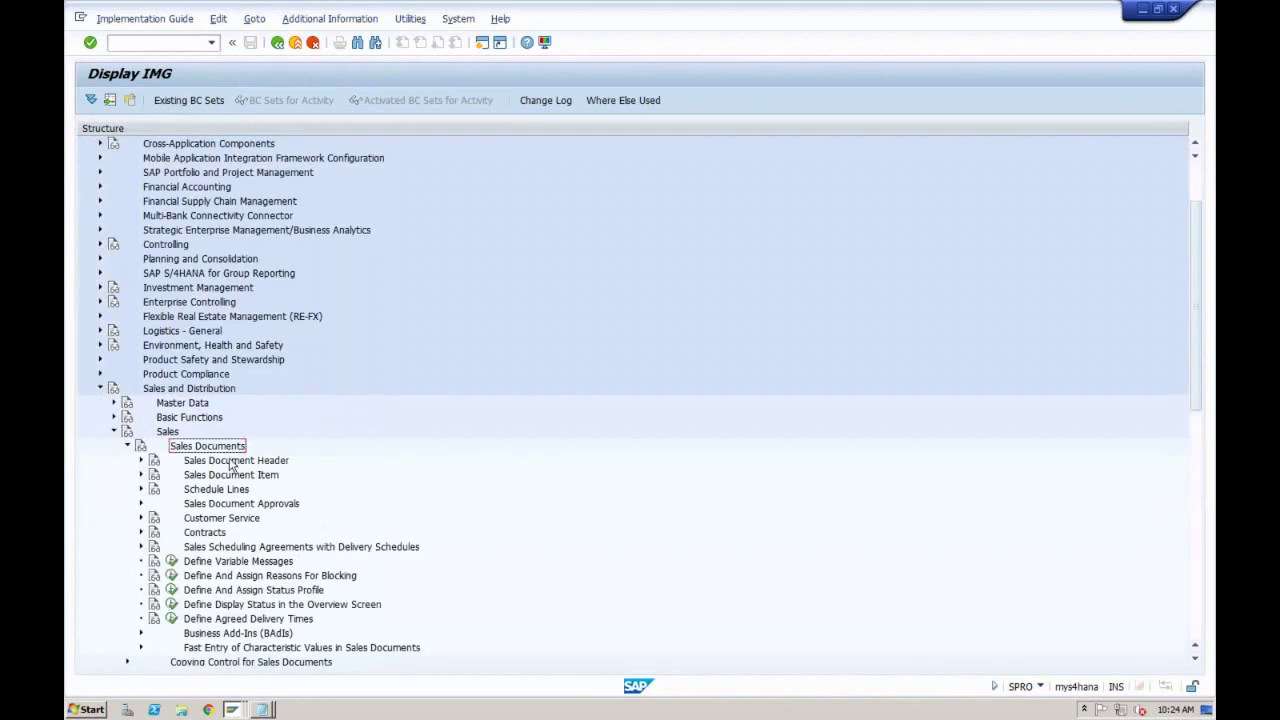
pyautogui.click(231, 462)
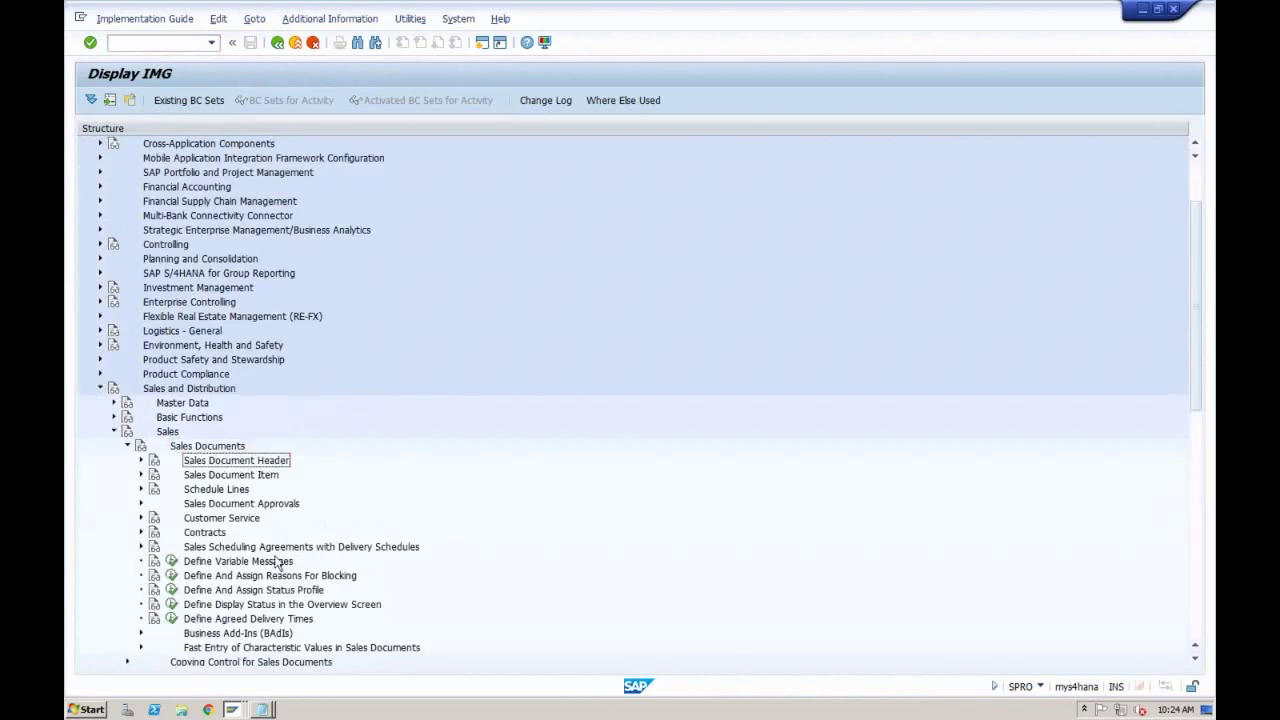
# Step: Check the Create Inquiry window, then execute Define Sales Document Types under Sales Document Header
pyautogui.click(231, 710)
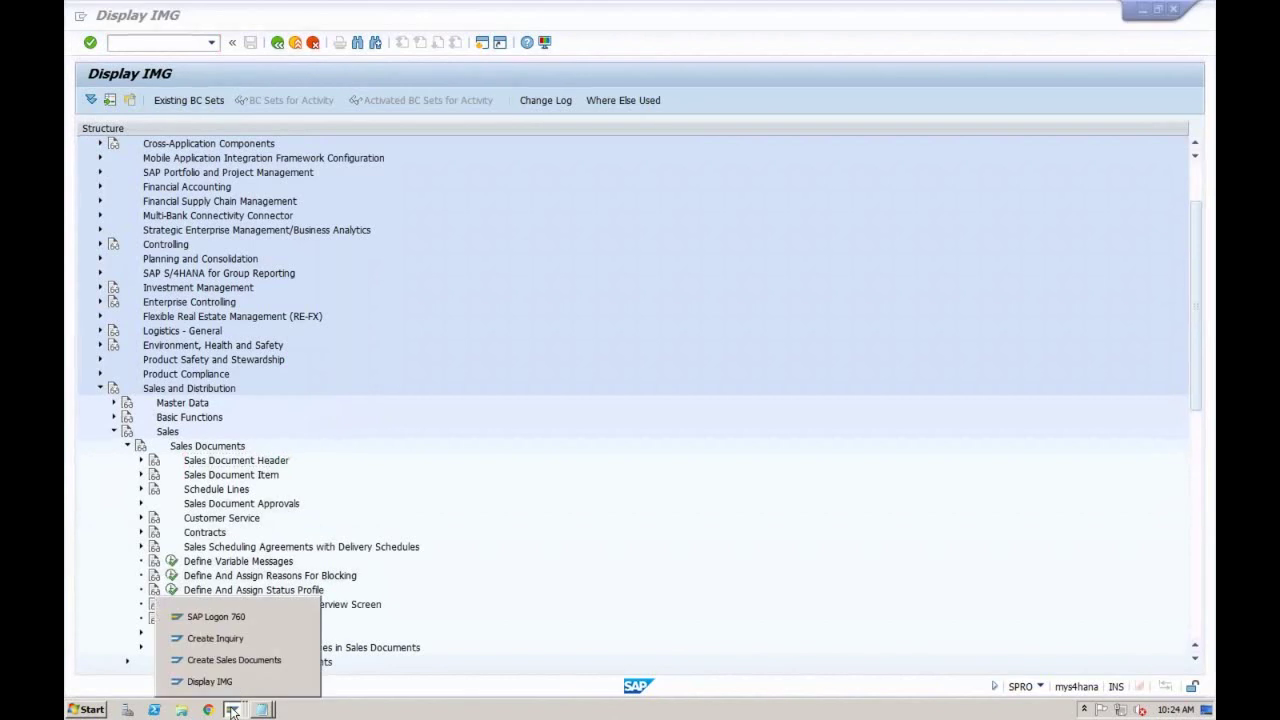
pyautogui.click(239, 635)
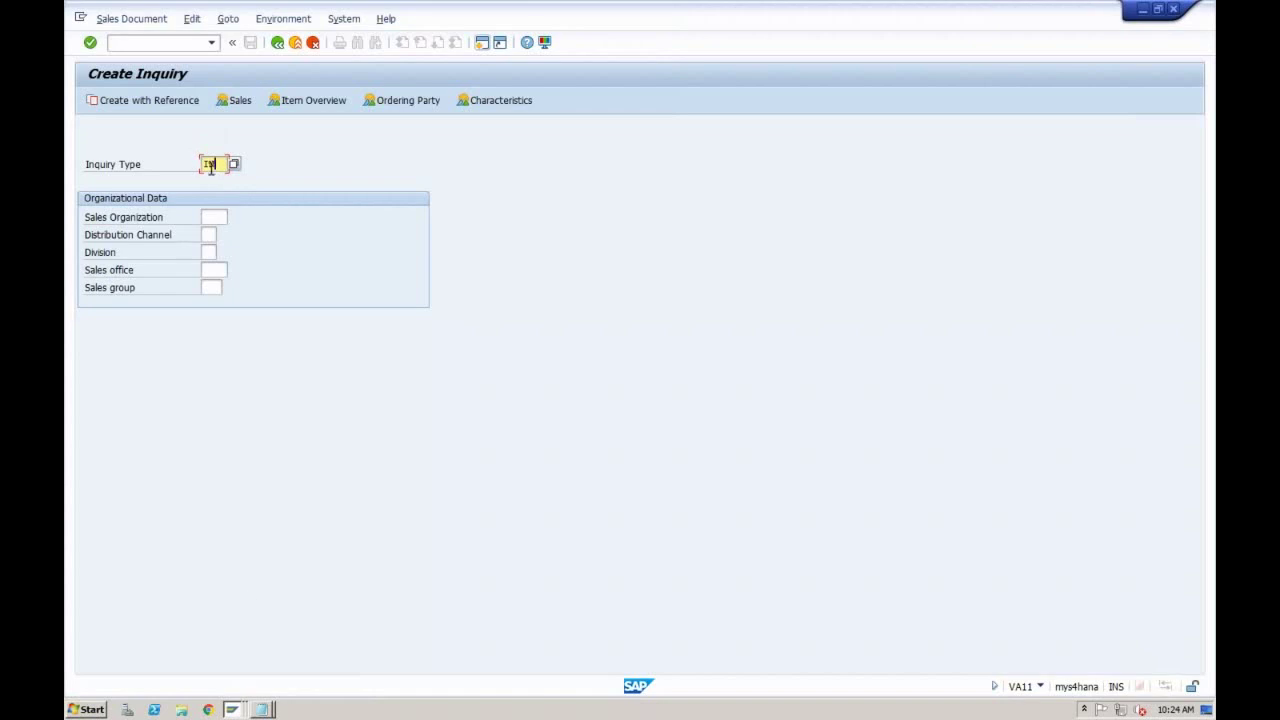
pyautogui.click(231, 709)
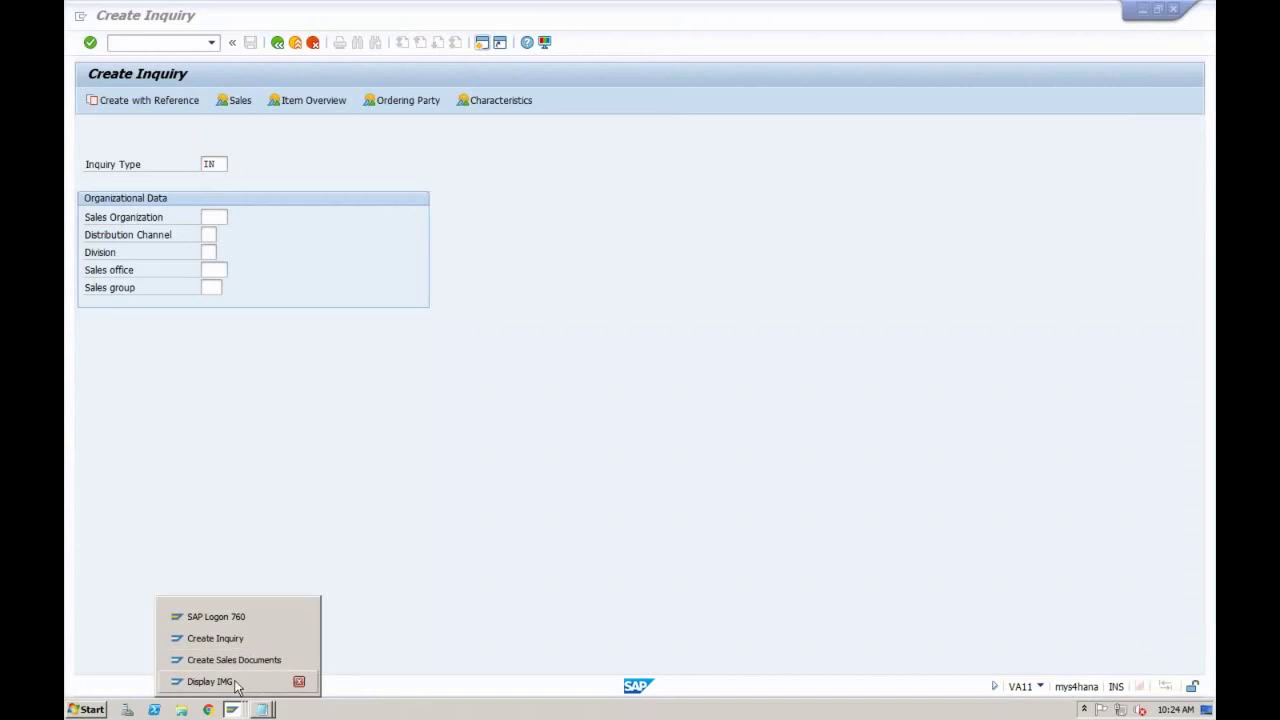
pyautogui.click(235, 681)
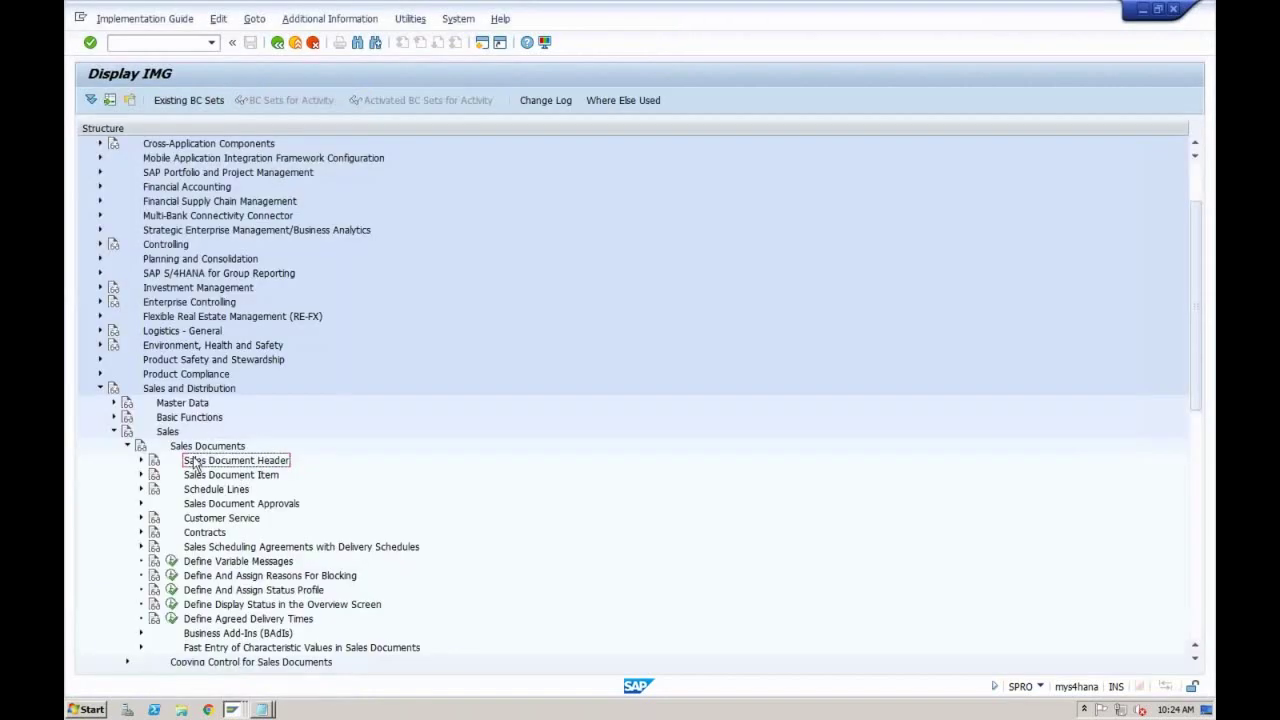
pyautogui.click(141, 461)
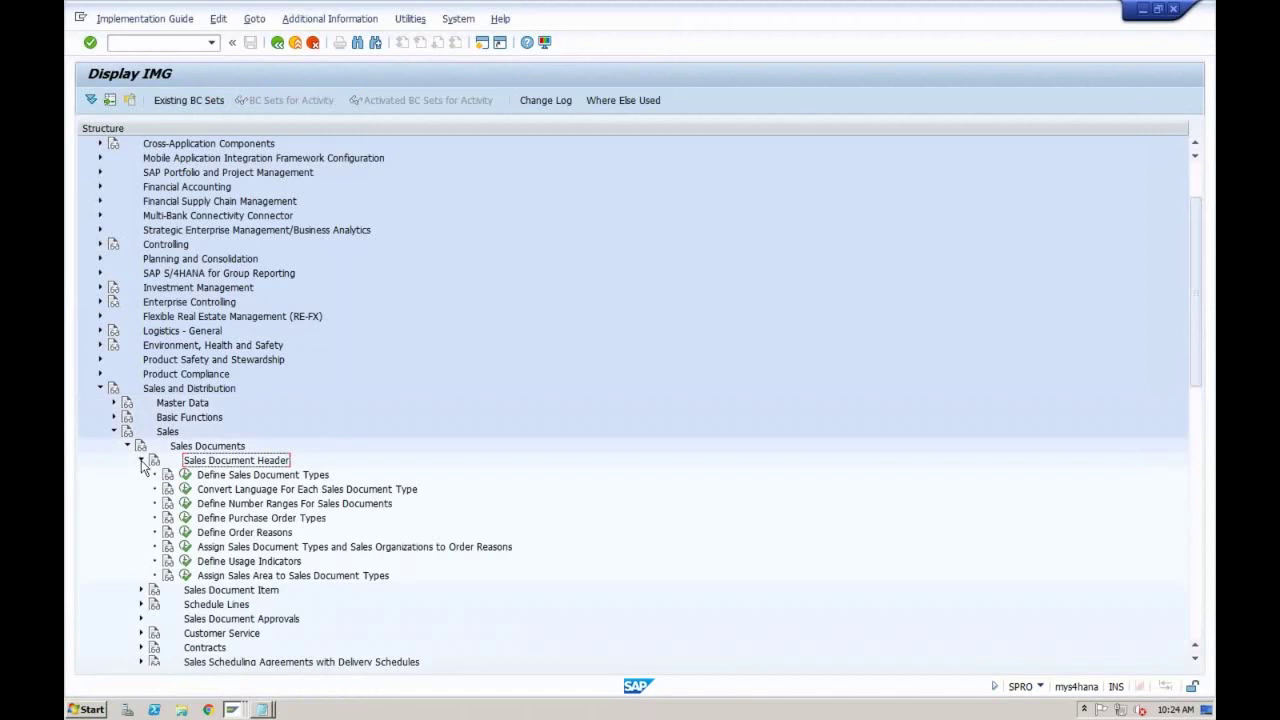
pyautogui.click(222, 478)
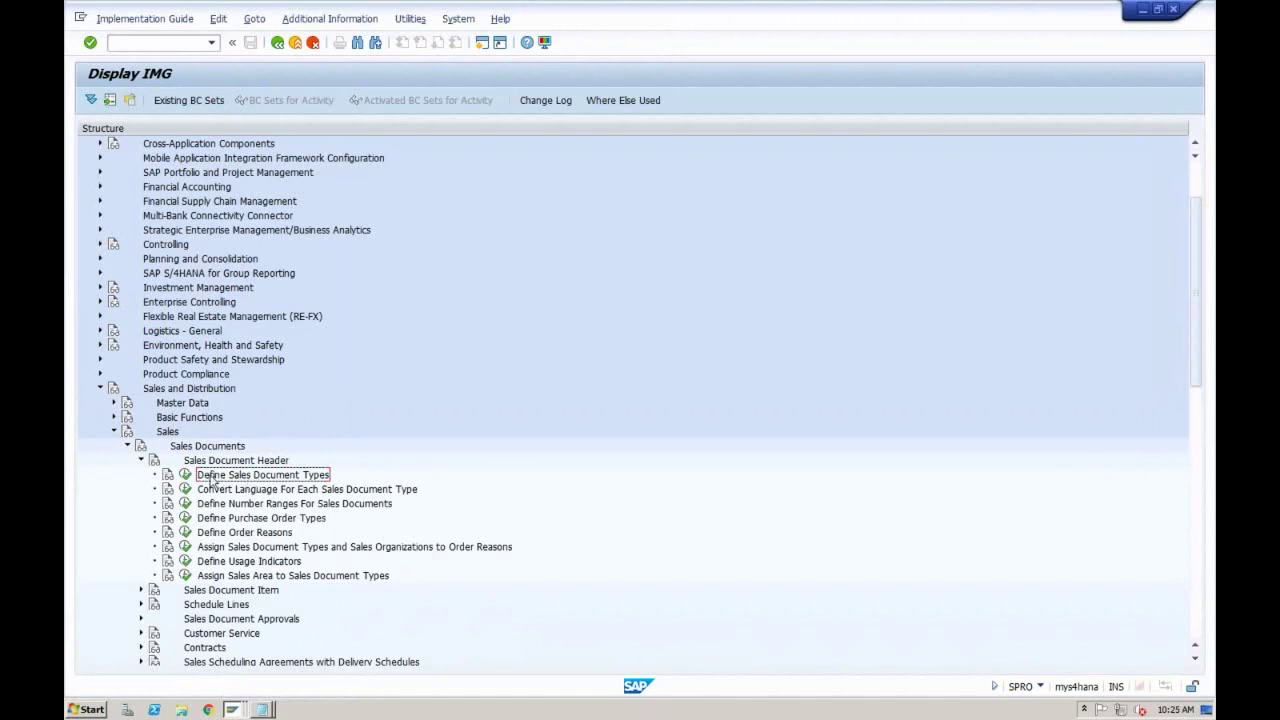
pyautogui.click(186, 475)
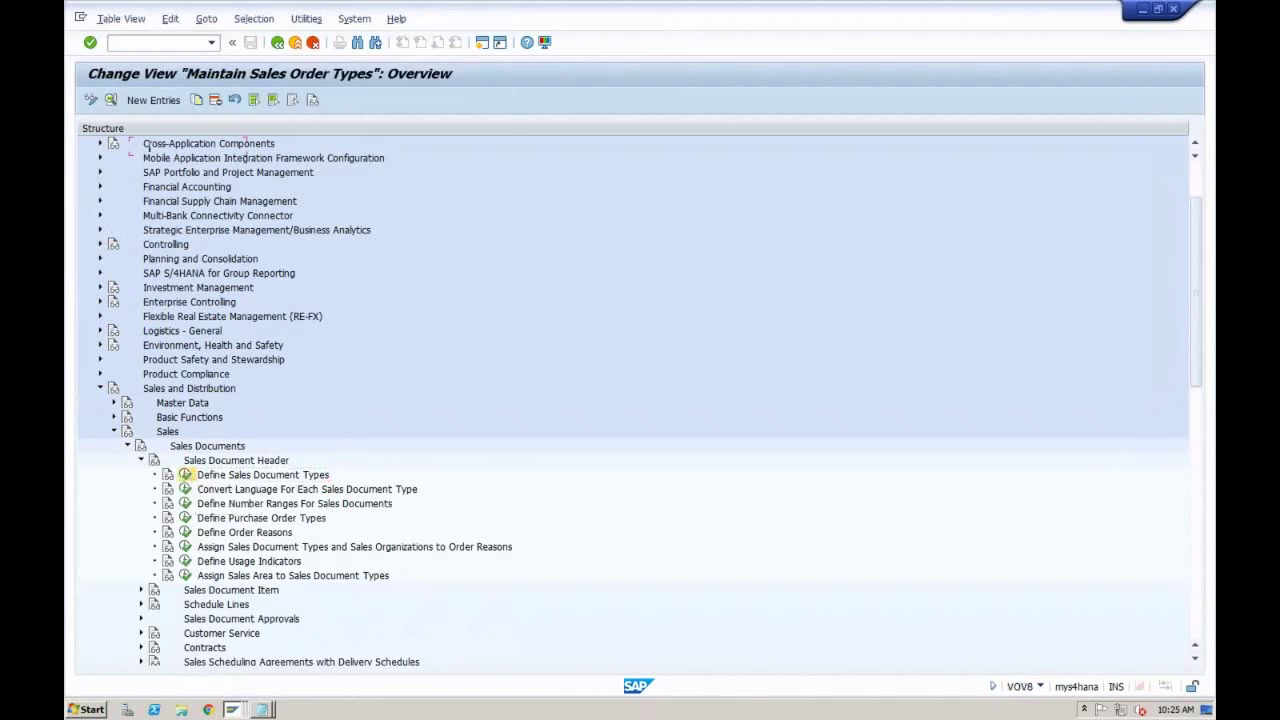
# Step: Position the order type list on IN and look at the Inquiry and QT Quotation rows
pyautogui.click(184, 147)
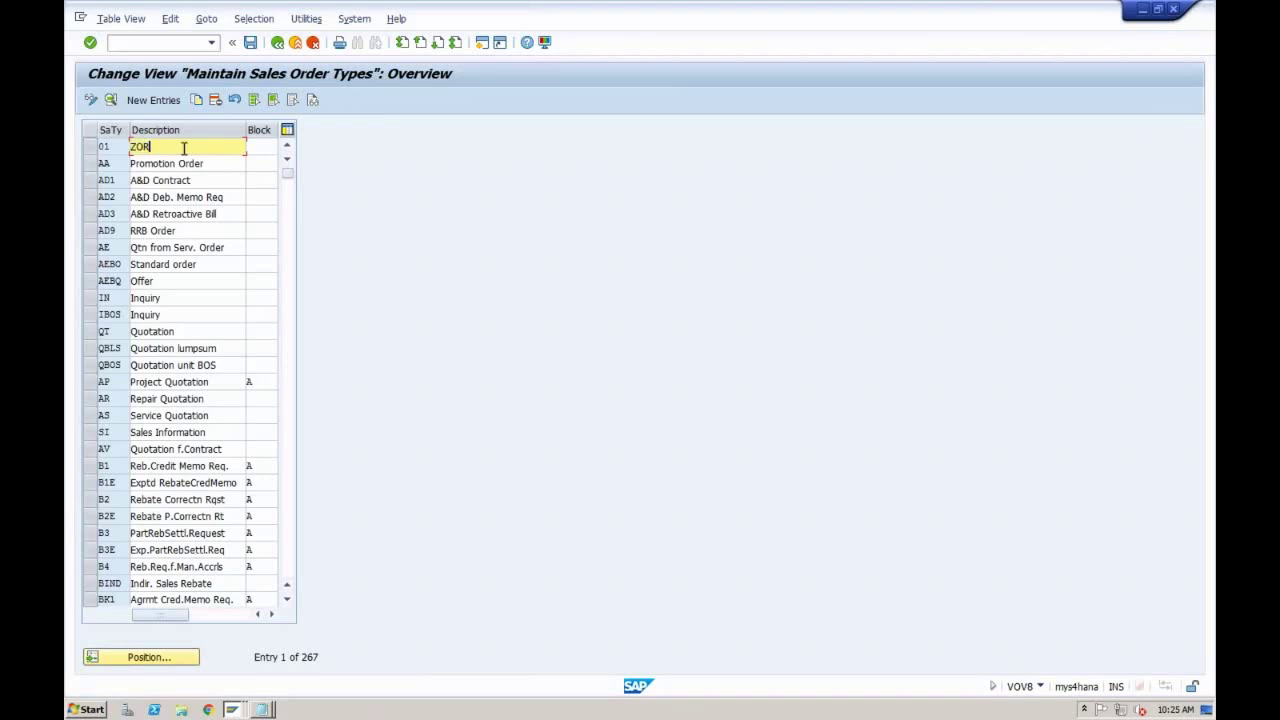
pyautogui.click(211, 163)
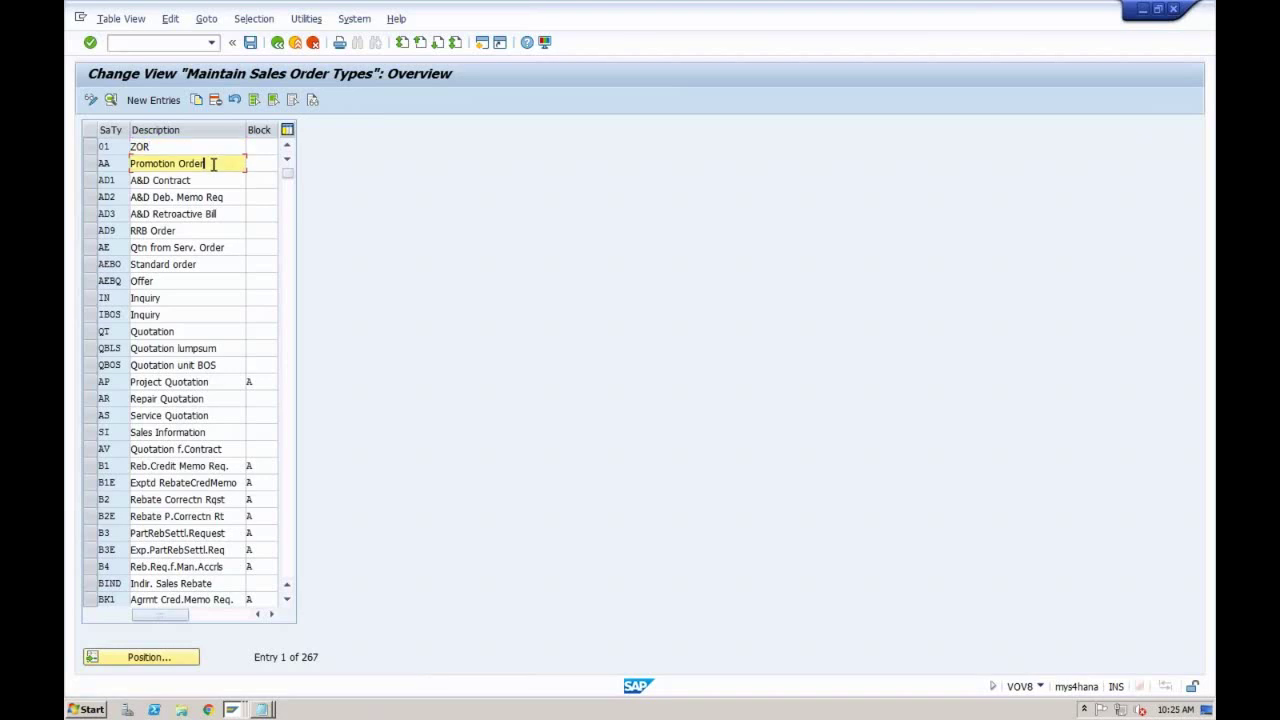
pyautogui.click(150, 657)
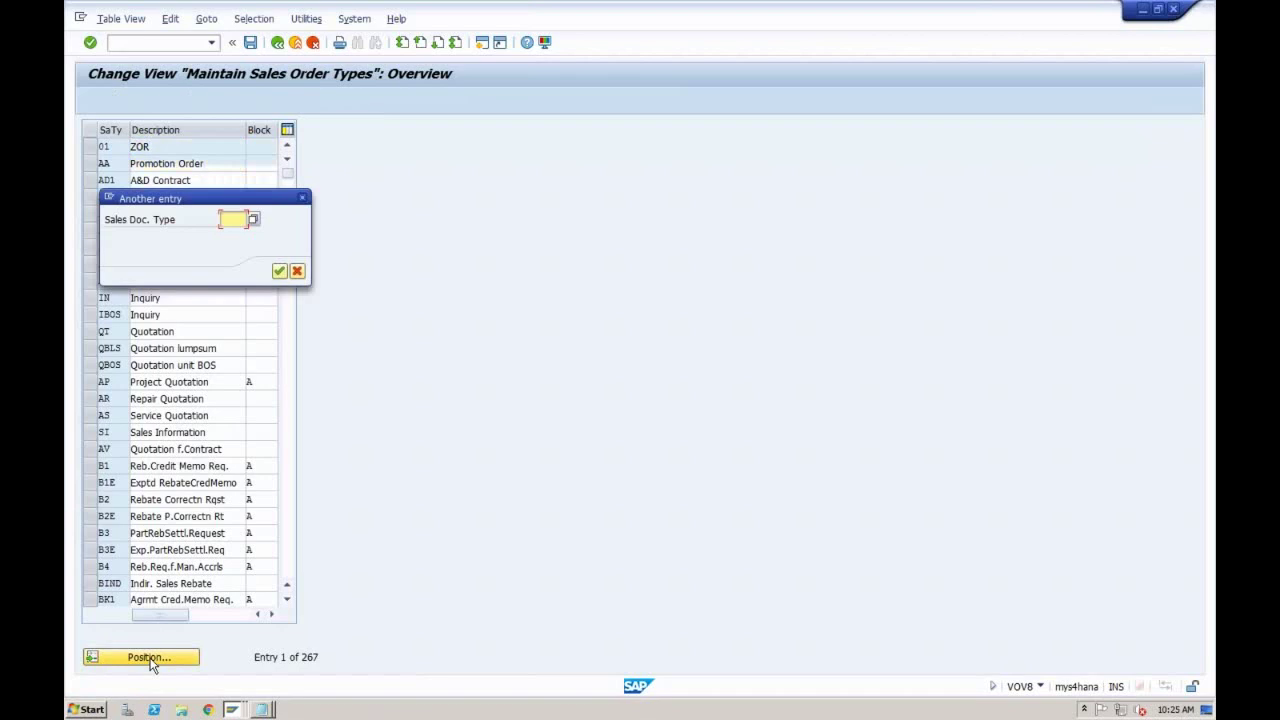
pyautogui.write('IN')
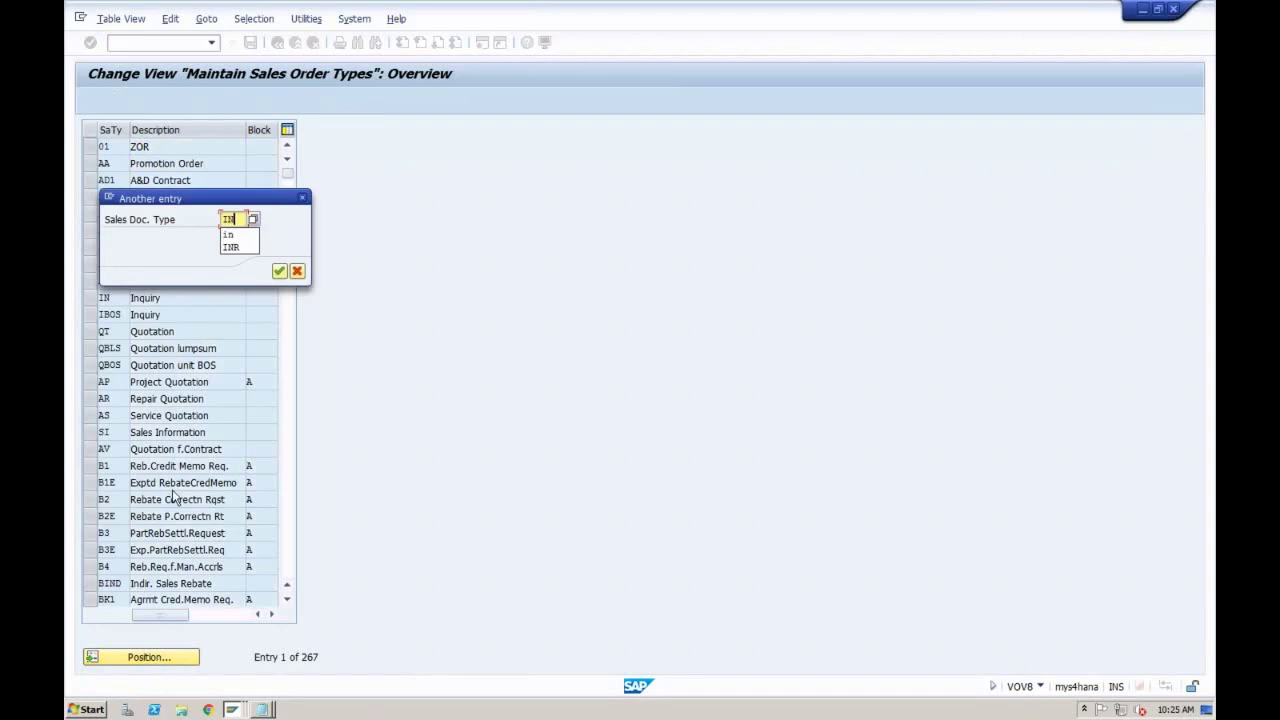
pyautogui.press('Return')
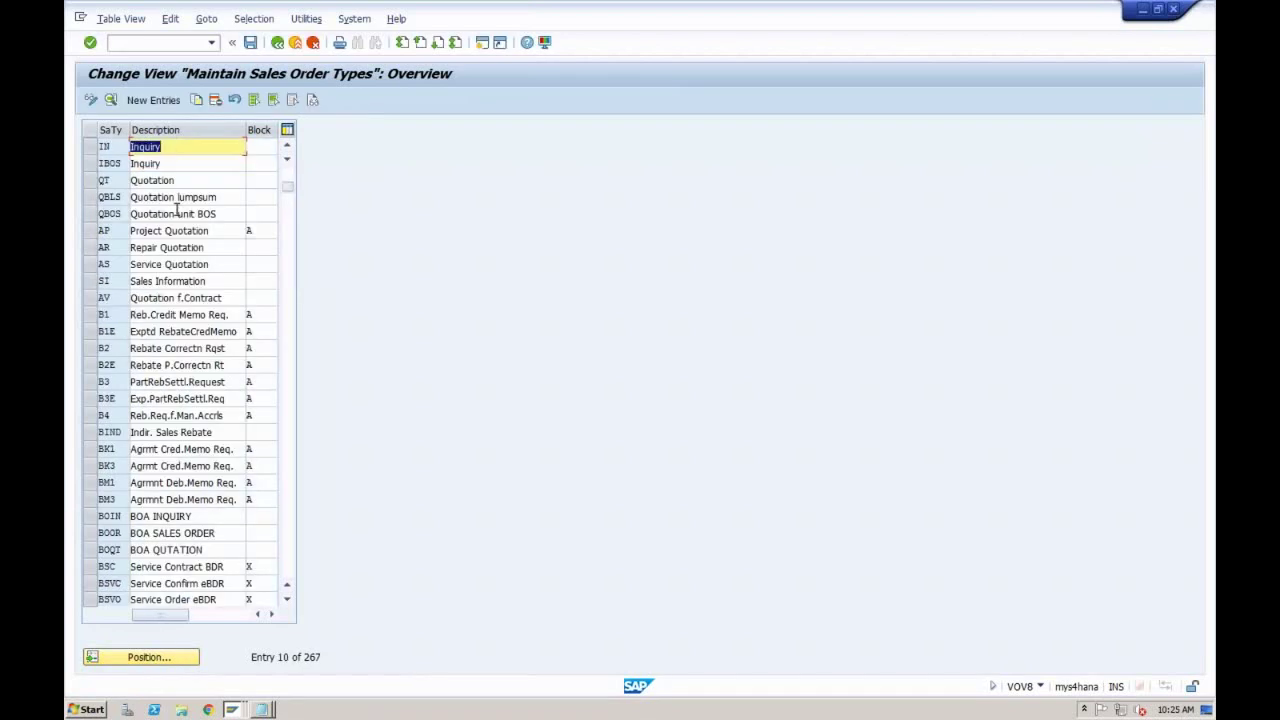
pyautogui.click(172, 146)
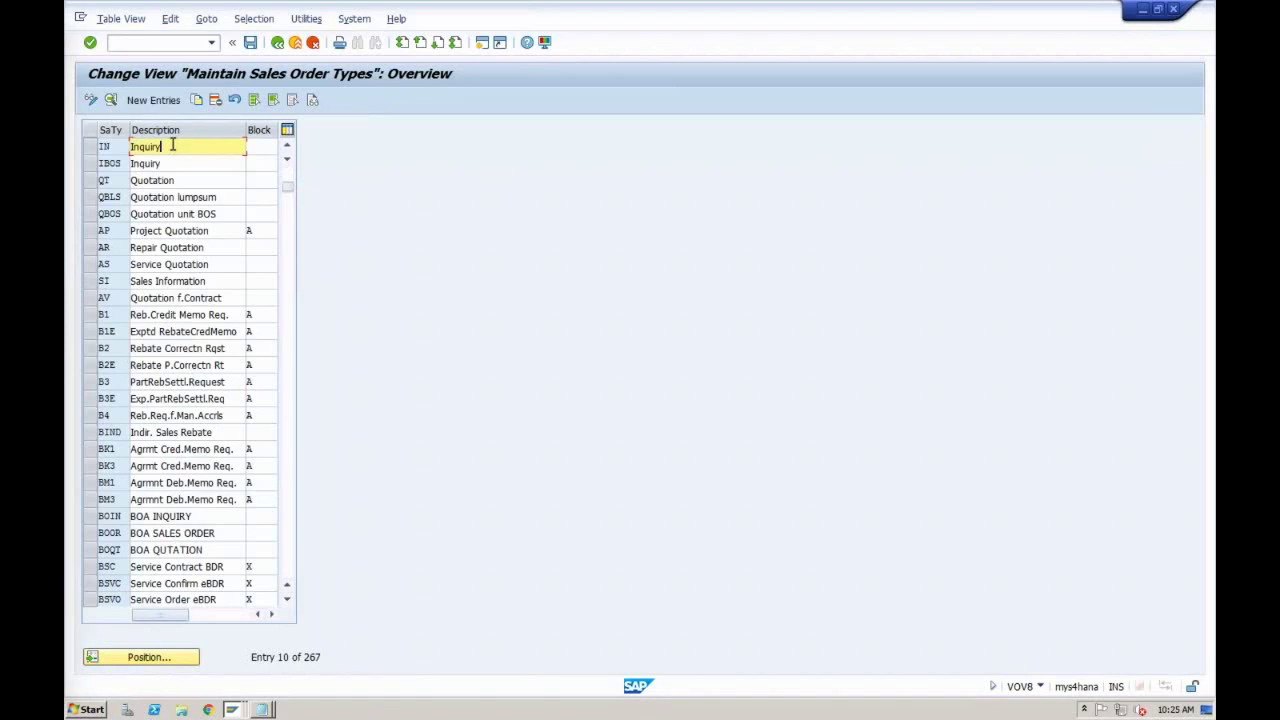
pyautogui.click(176, 180)
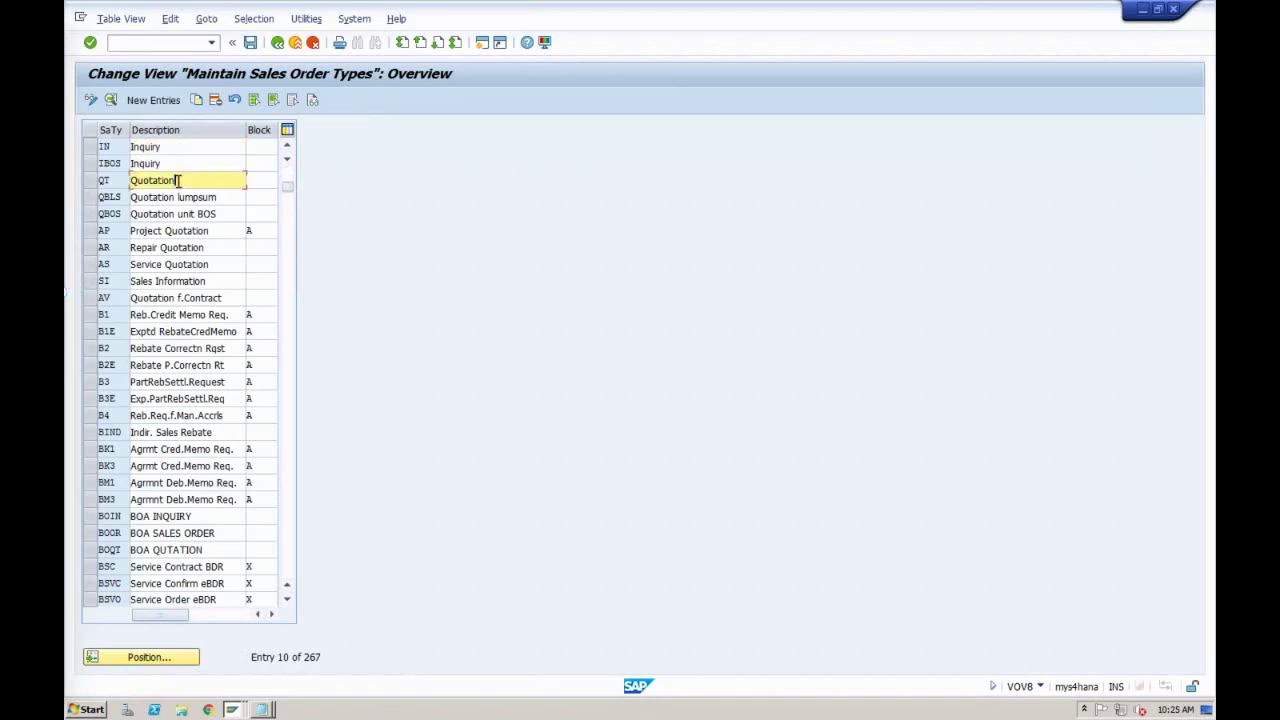
pyautogui.click(91, 184)
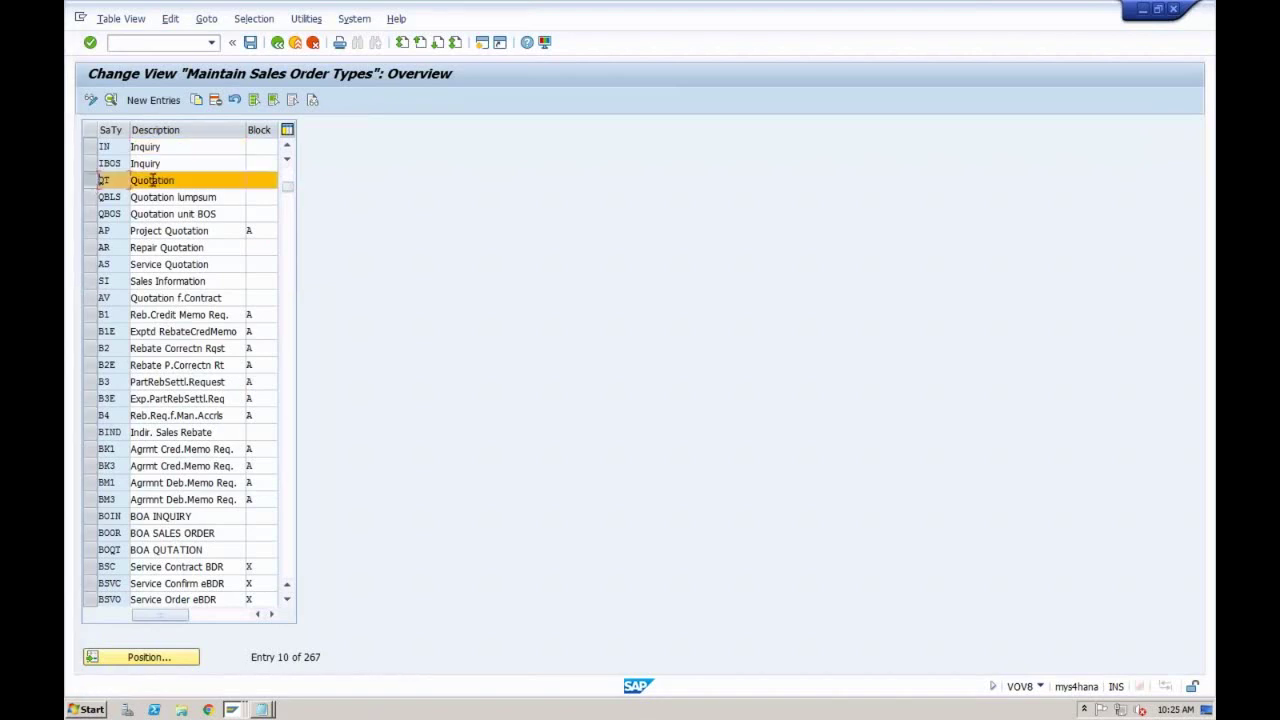
pyautogui.click(178, 180)
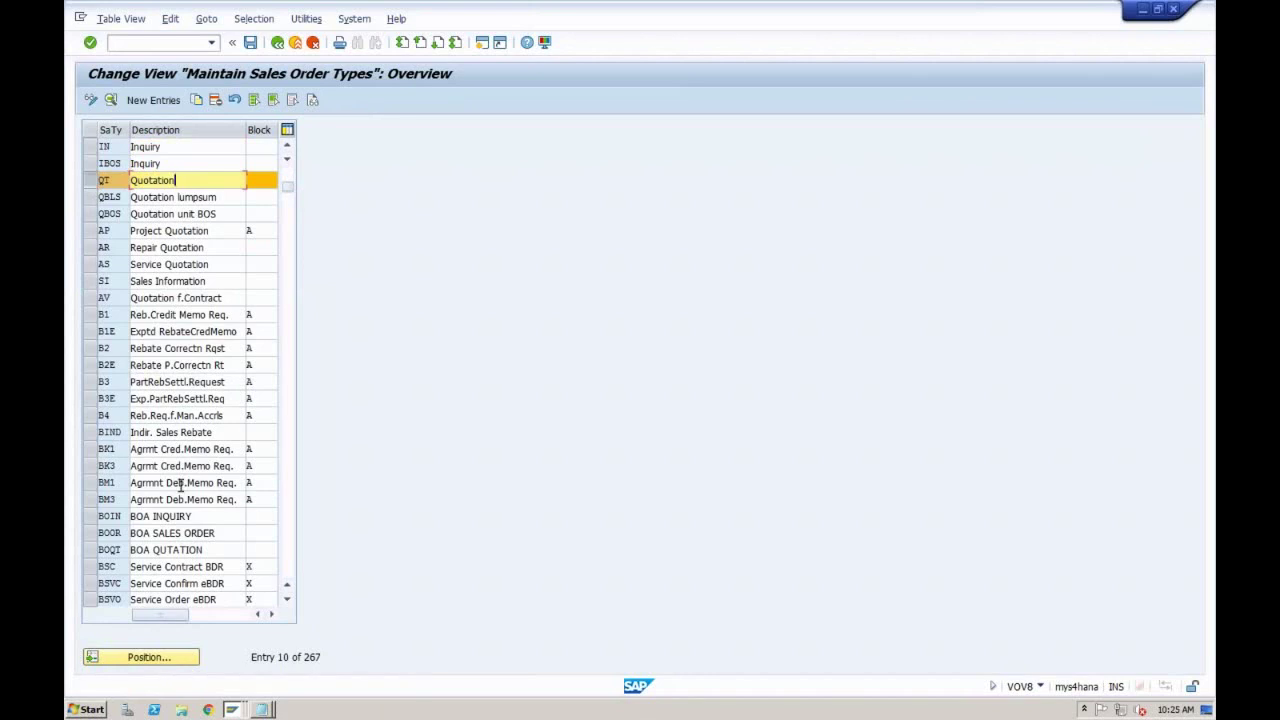
# Step: Position the list on OR so Standard Order appears at the top
pyautogui.click(141, 658)
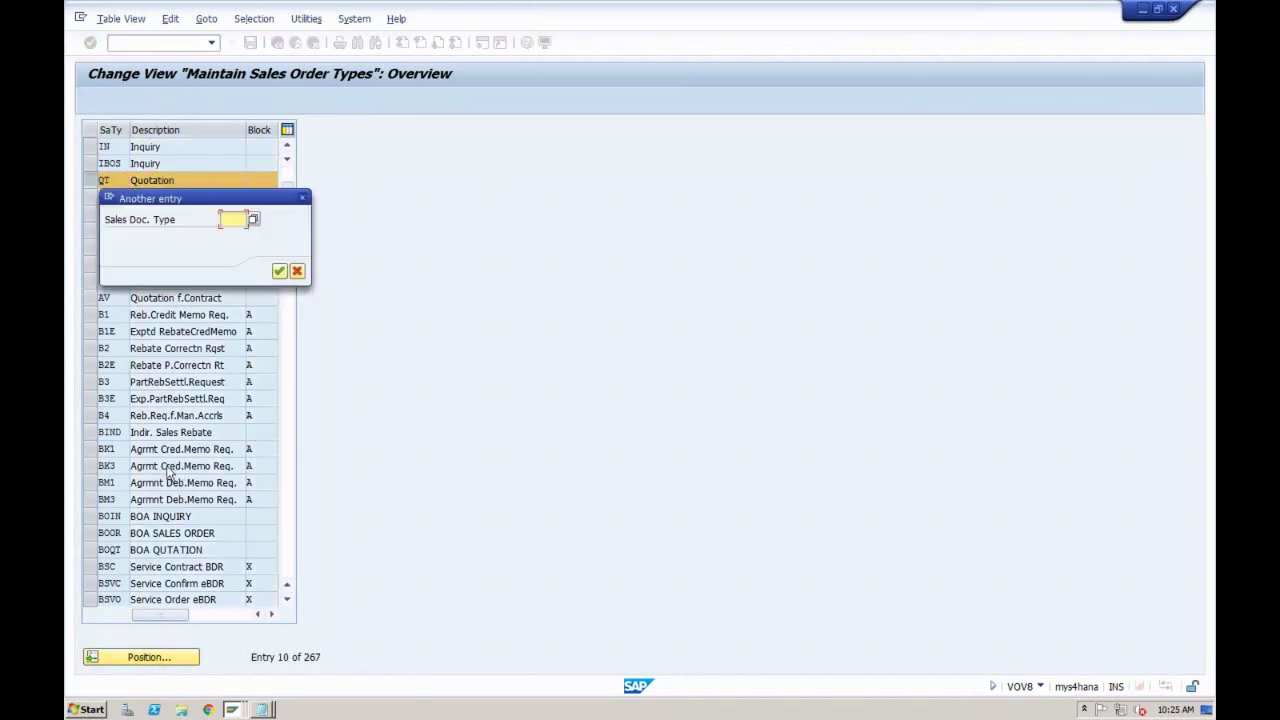
pyautogui.write('or')
pyautogui.press('Return')
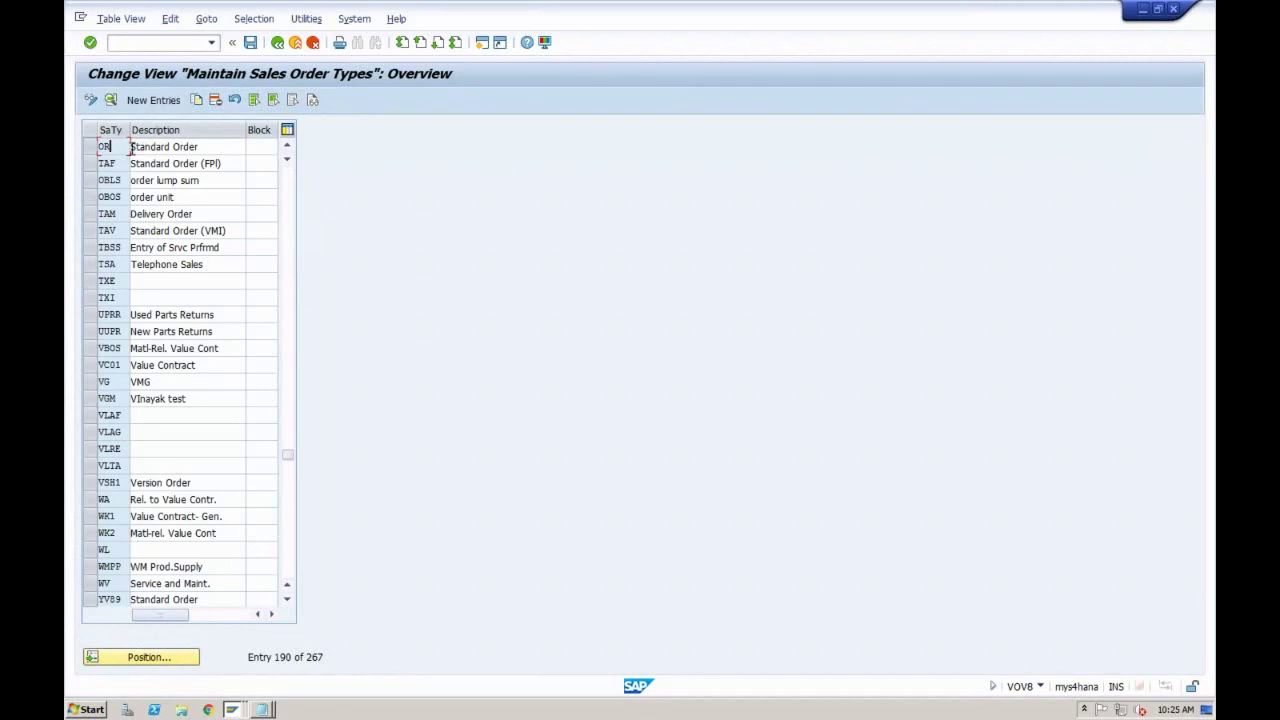
pyautogui.doubleClick(119, 147)
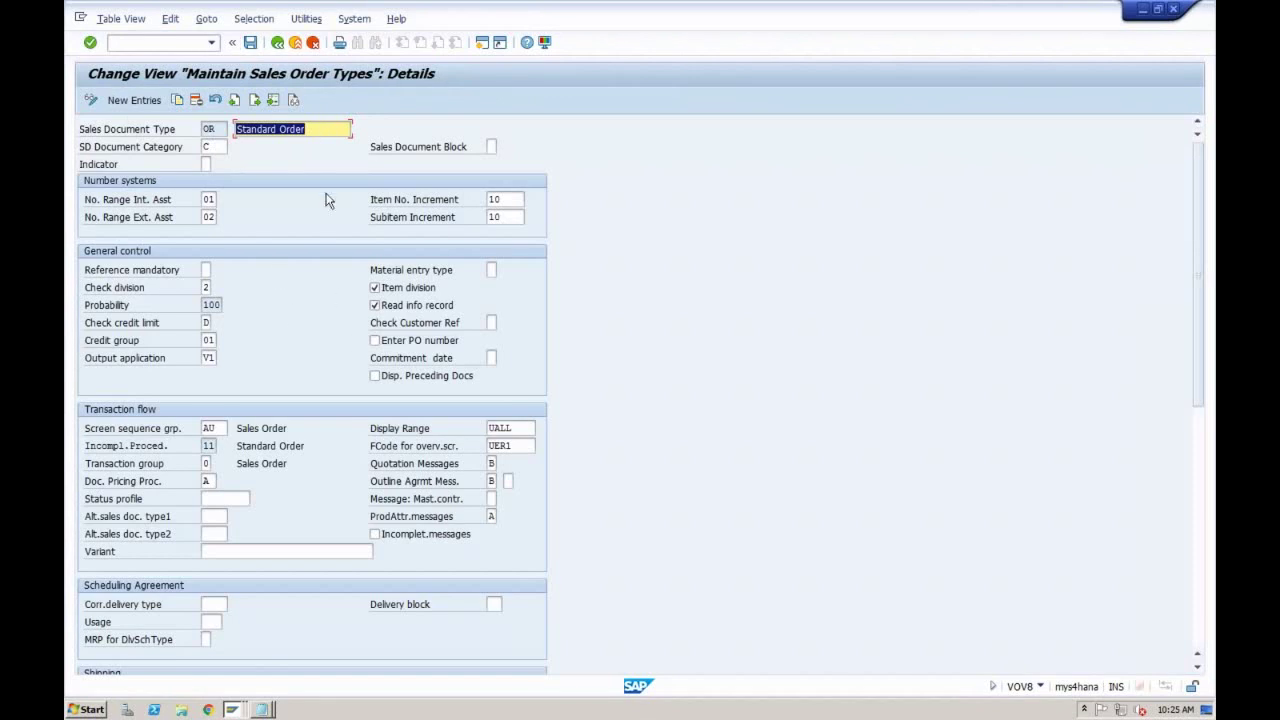
pyautogui.click(220, 129)
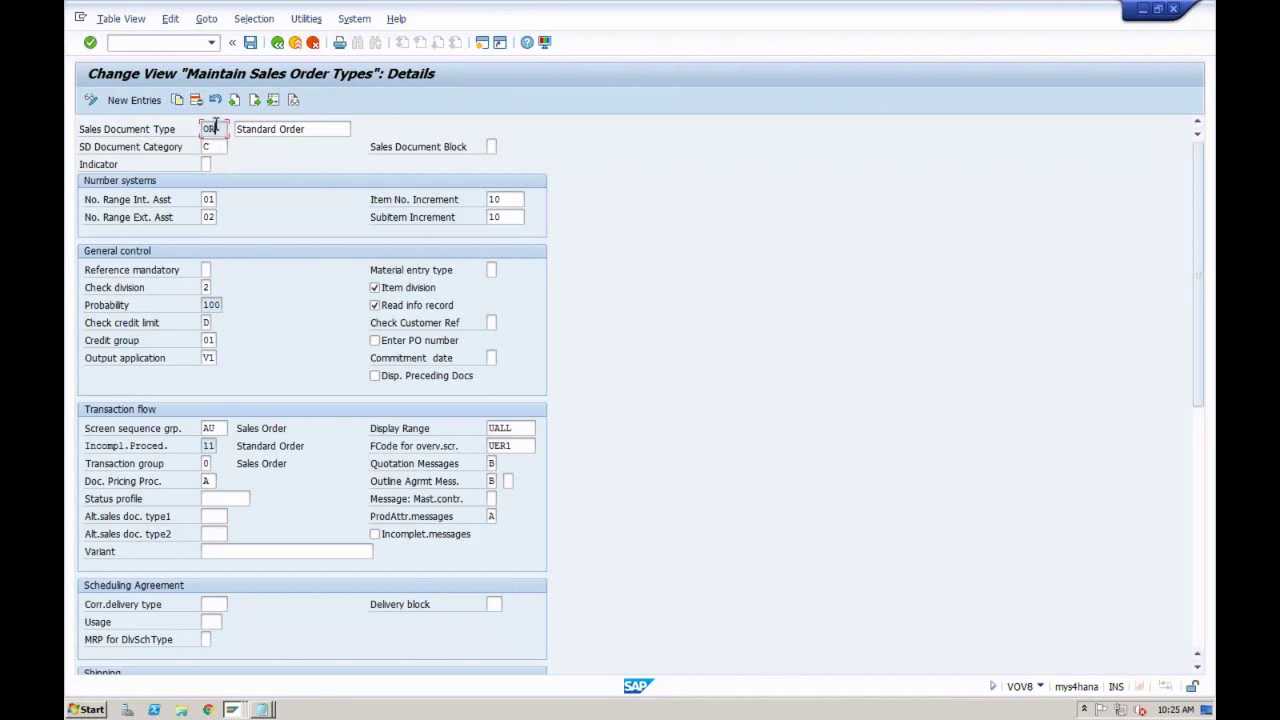
pyautogui.moveTo(216, 129); pyautogui.dragTo(202, 131)
pyautogui.moveTo(218, 129); pyautogui.dragTo(203, 129)
pyautogui.click(204, 129)
pyautogui.click(214, 481)
pyautogui.click(219, 128)
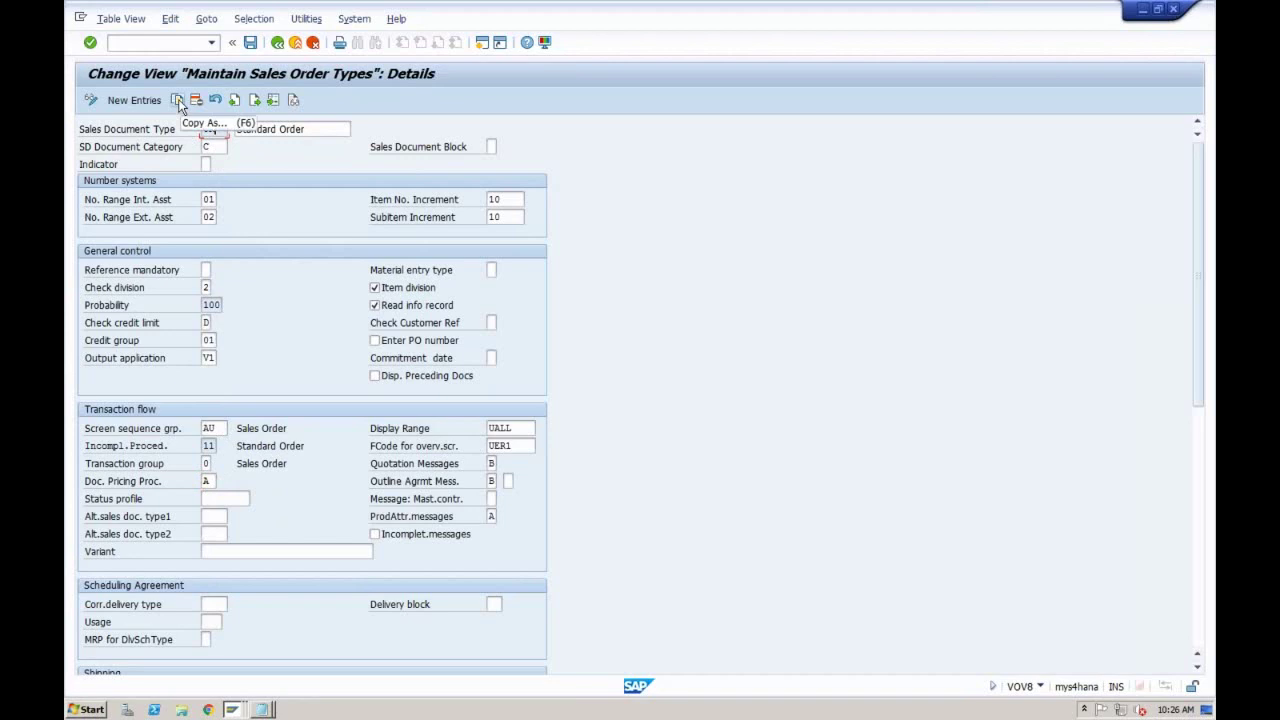
pyautogui.click(277, 42)
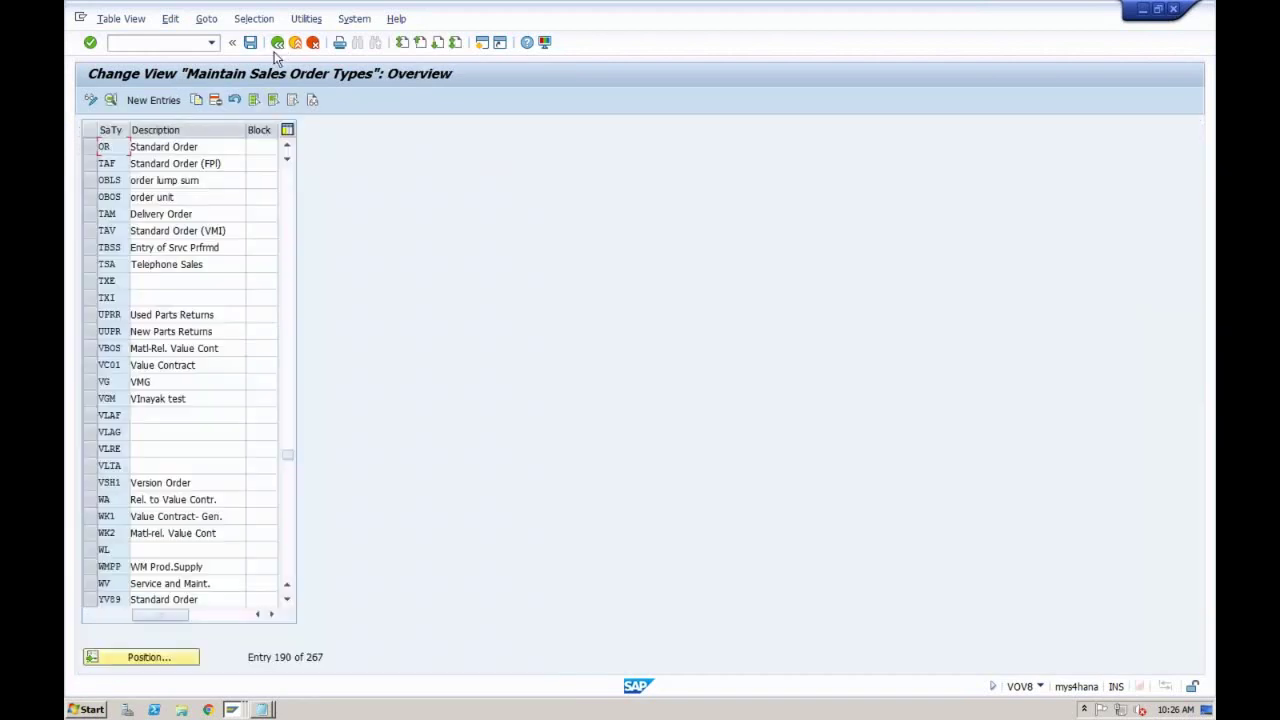
# Step: Try copying the OR row, then cancel back to the list and clear the selection
pyautogui.click(92, 148)
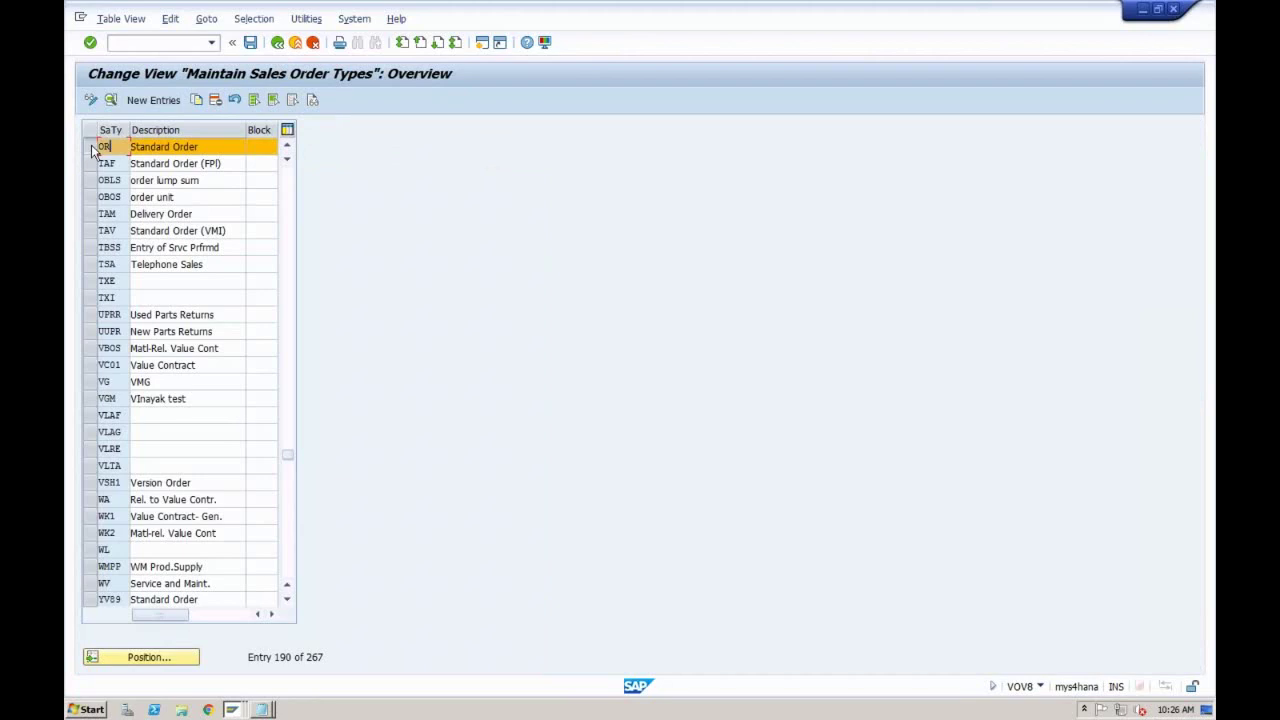
pyautogui.click(197, 100)
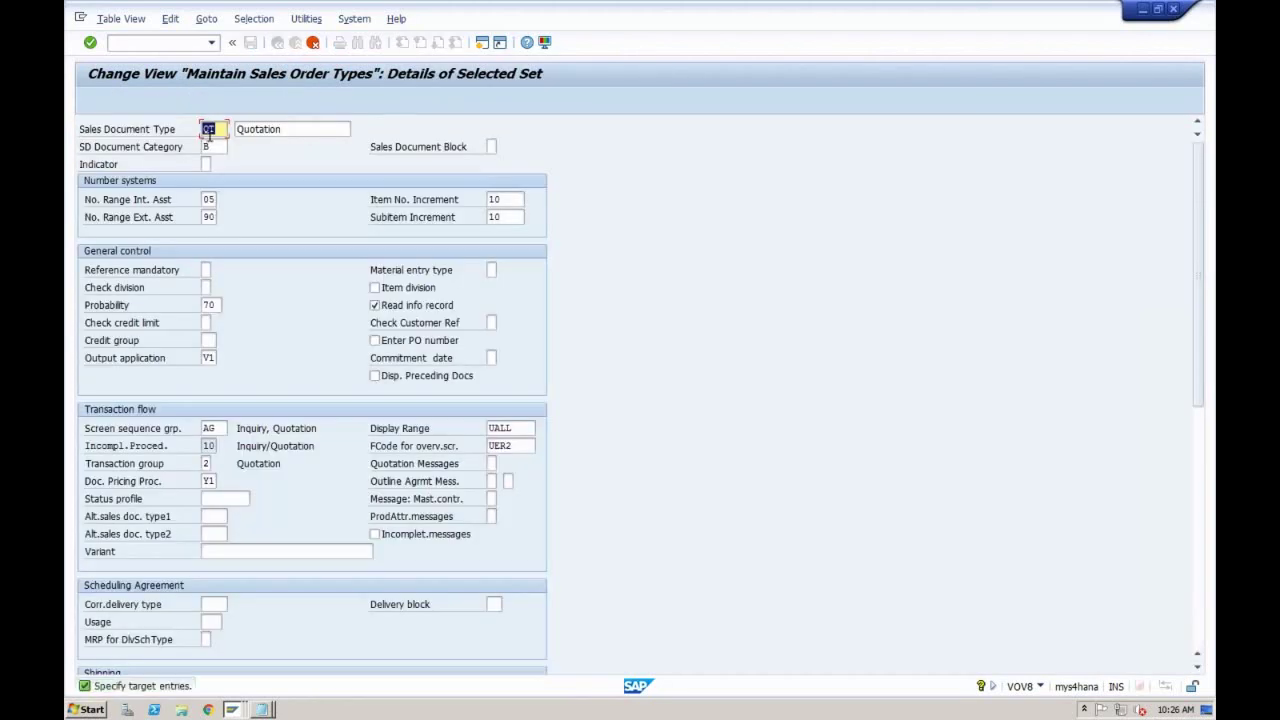
pyautogui.click(313, 43)
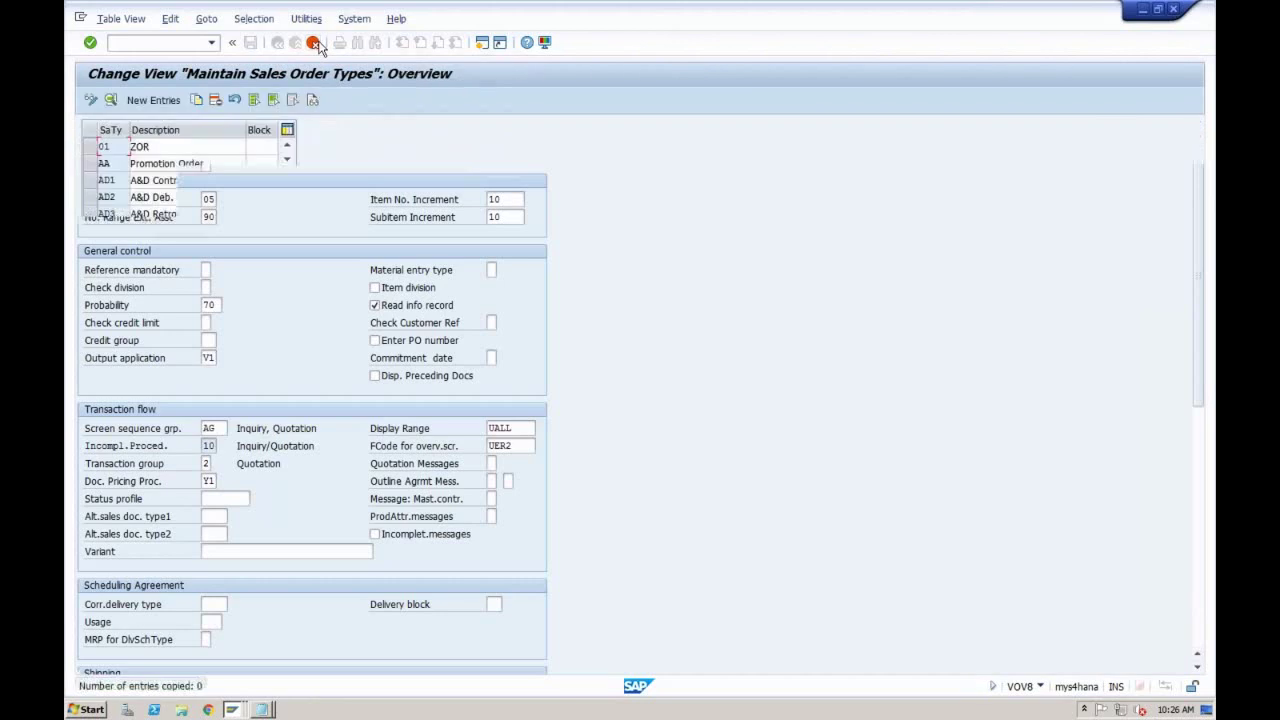
pyautogui.click(104, 330)
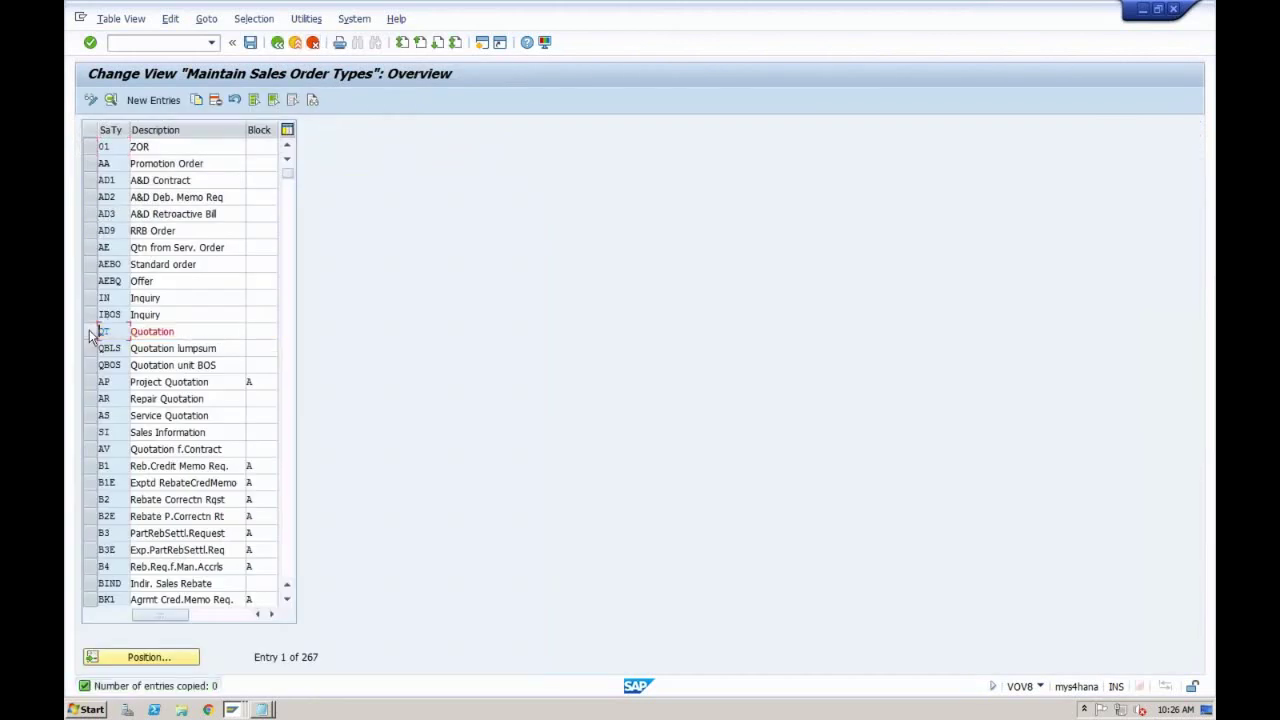
# Step: Position on OR, copy it, and enter ZOR as the new sales document type
pyautogui.click(140, 656)
pyautogui.write('or')
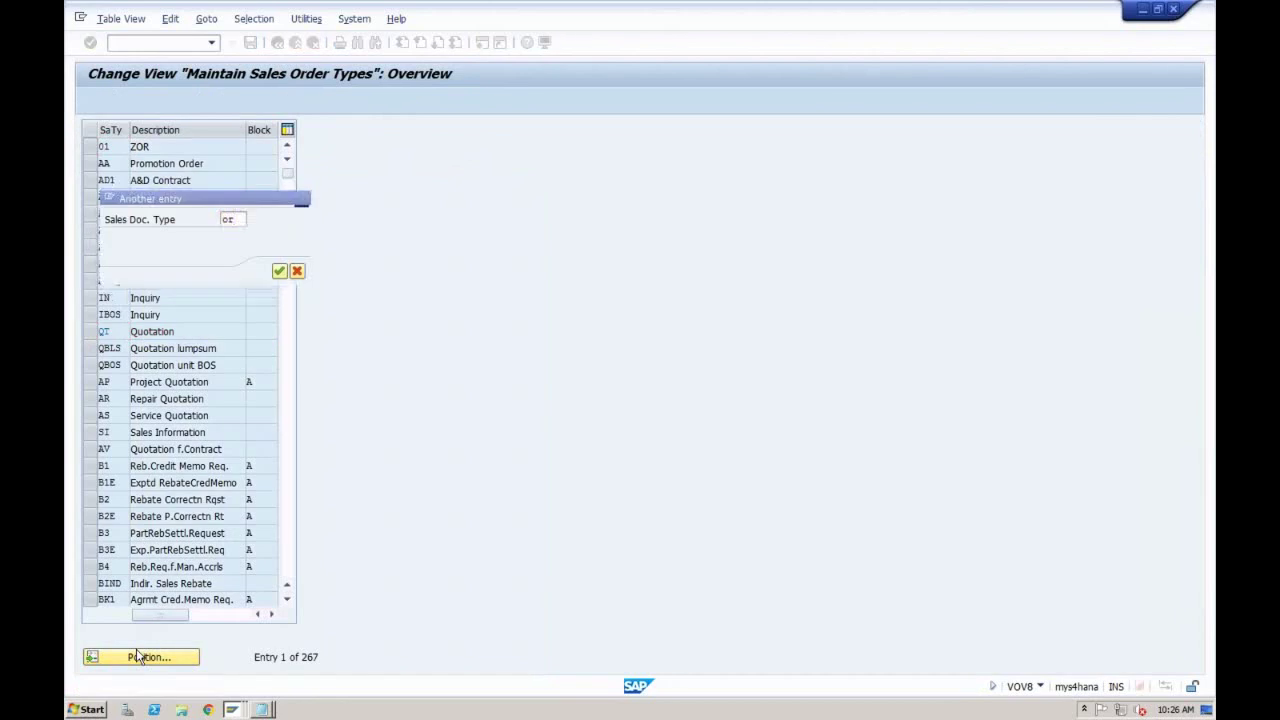
pyautogui.press('Return')
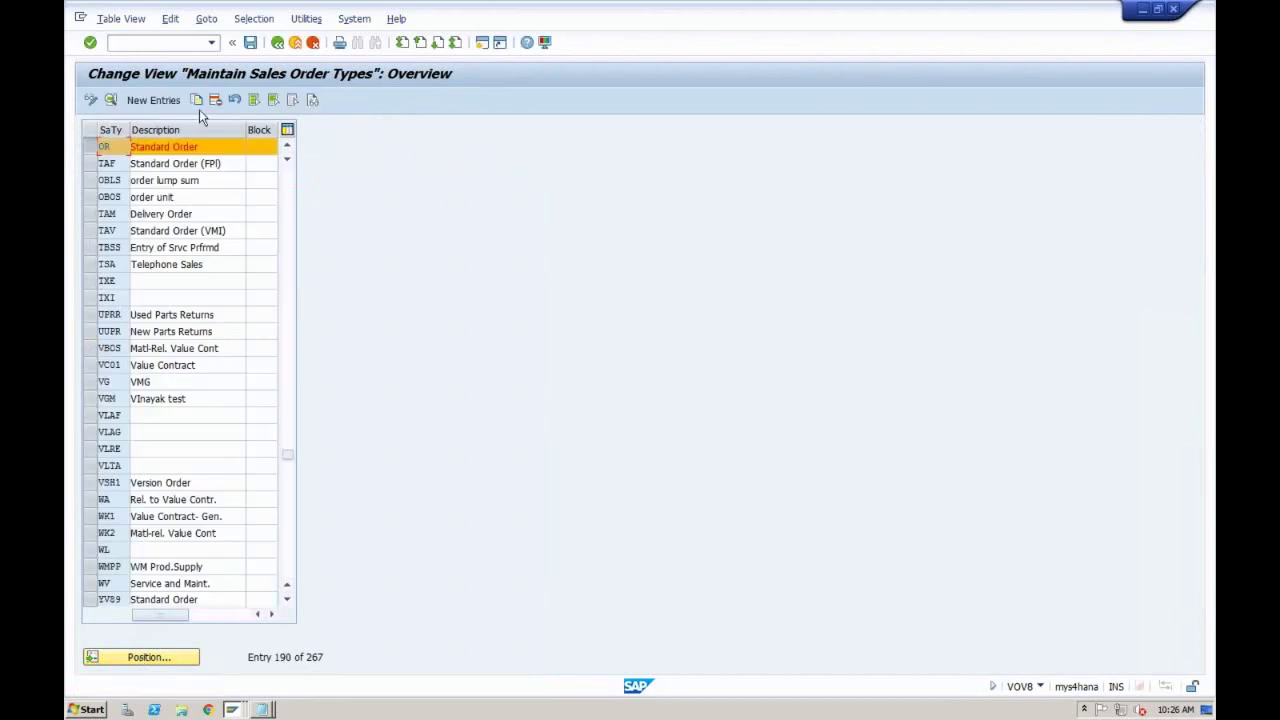
pyautogui.click(197, 101)
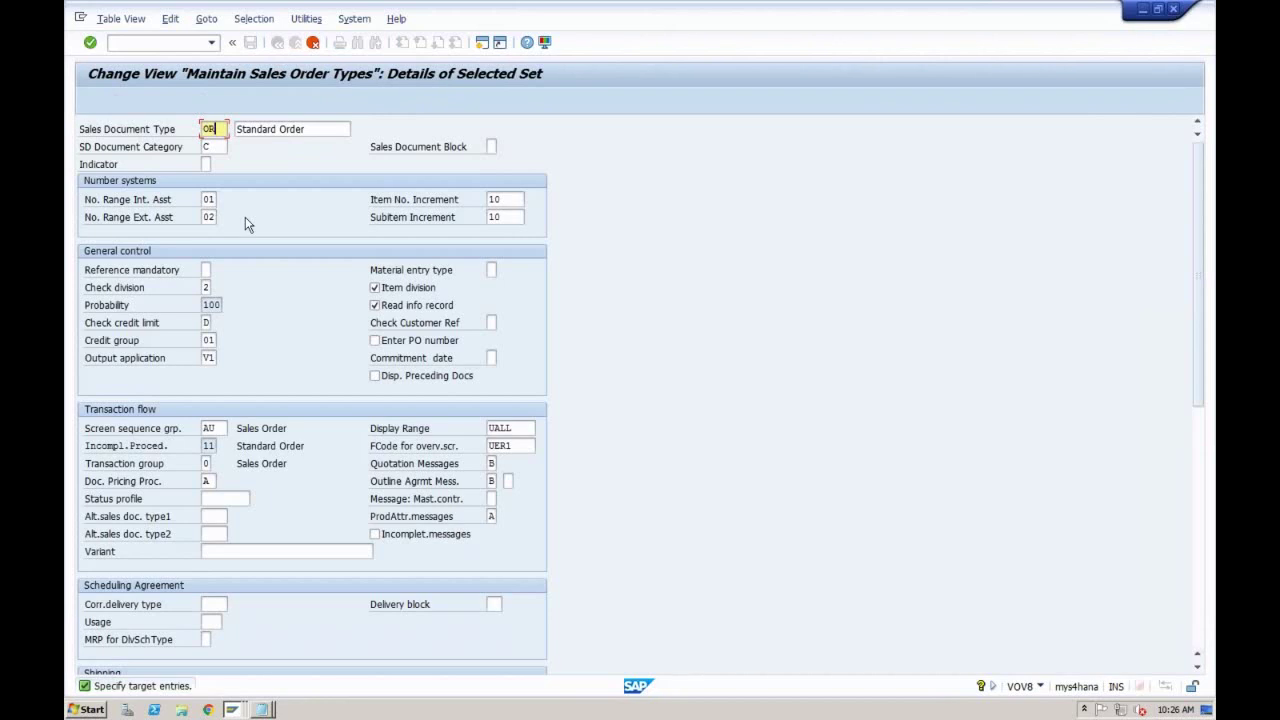
pyautogui.press('BackSpace')
pyautogui.press('BackSpace')
pyautogui.write('ZOR1')
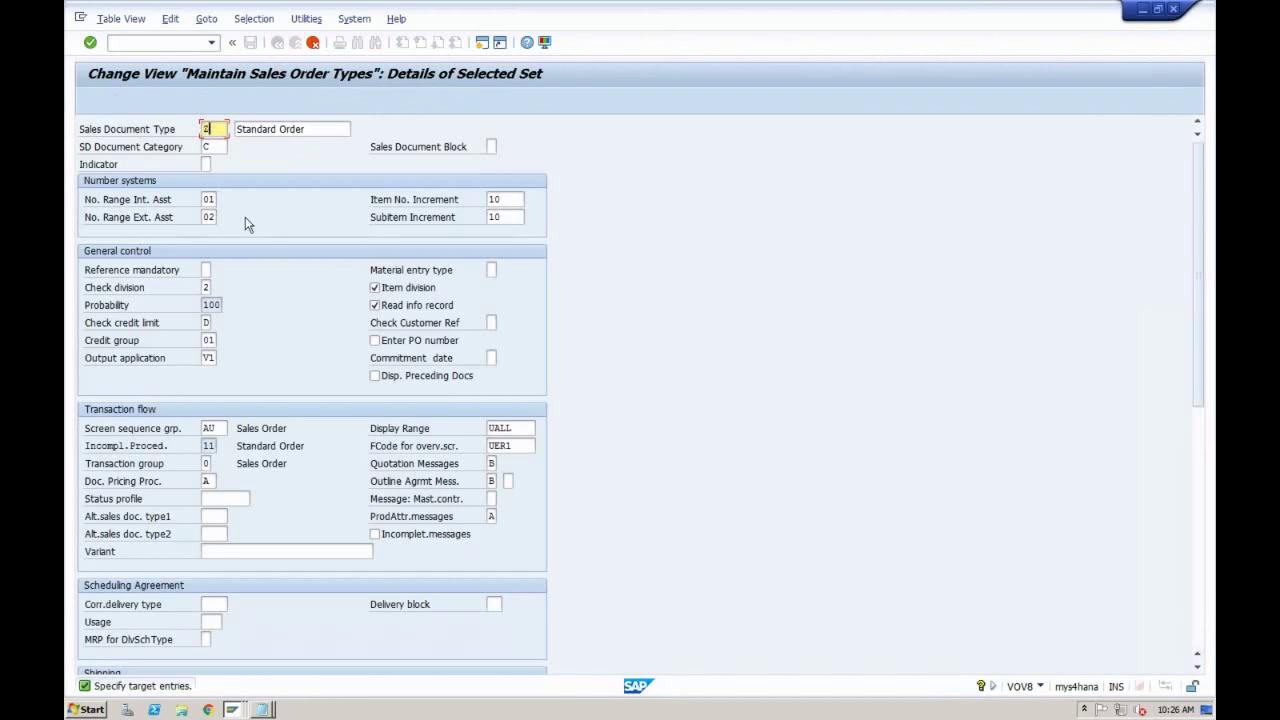
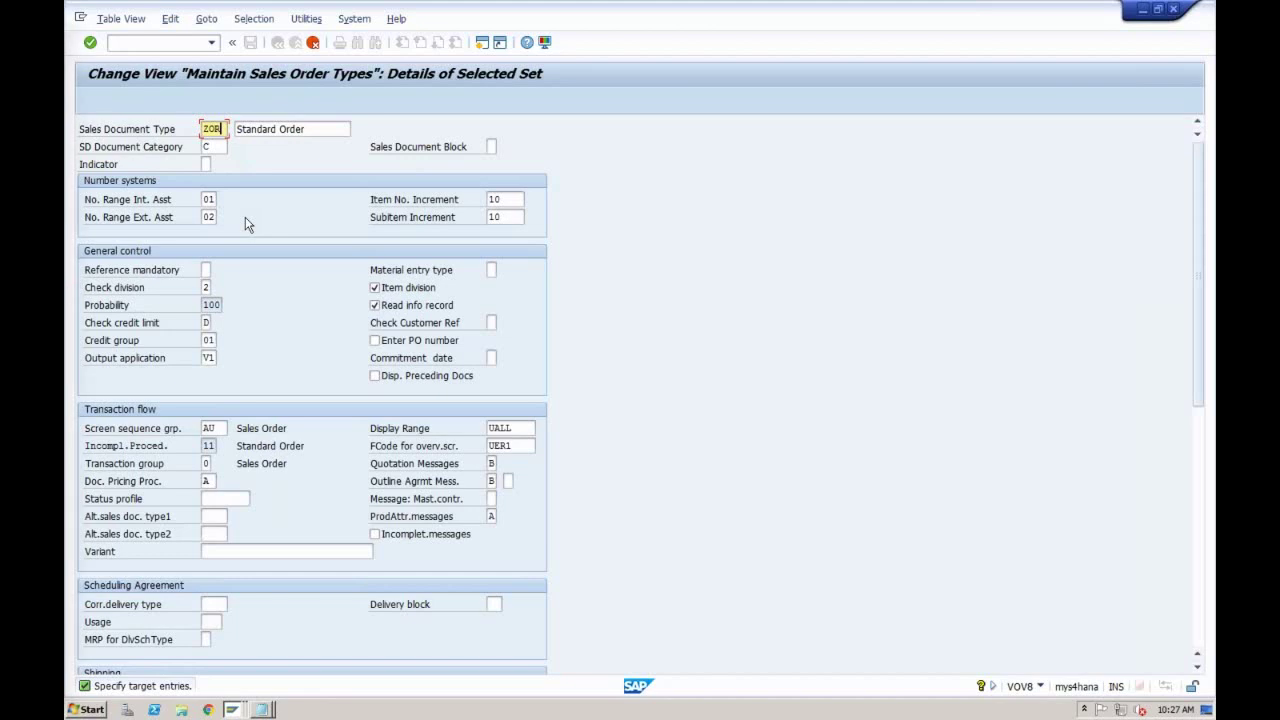
# Step: Enter sales document type ZOR1 and overwrite its description with 'Order Type RECH'
pyautogui.write('1')
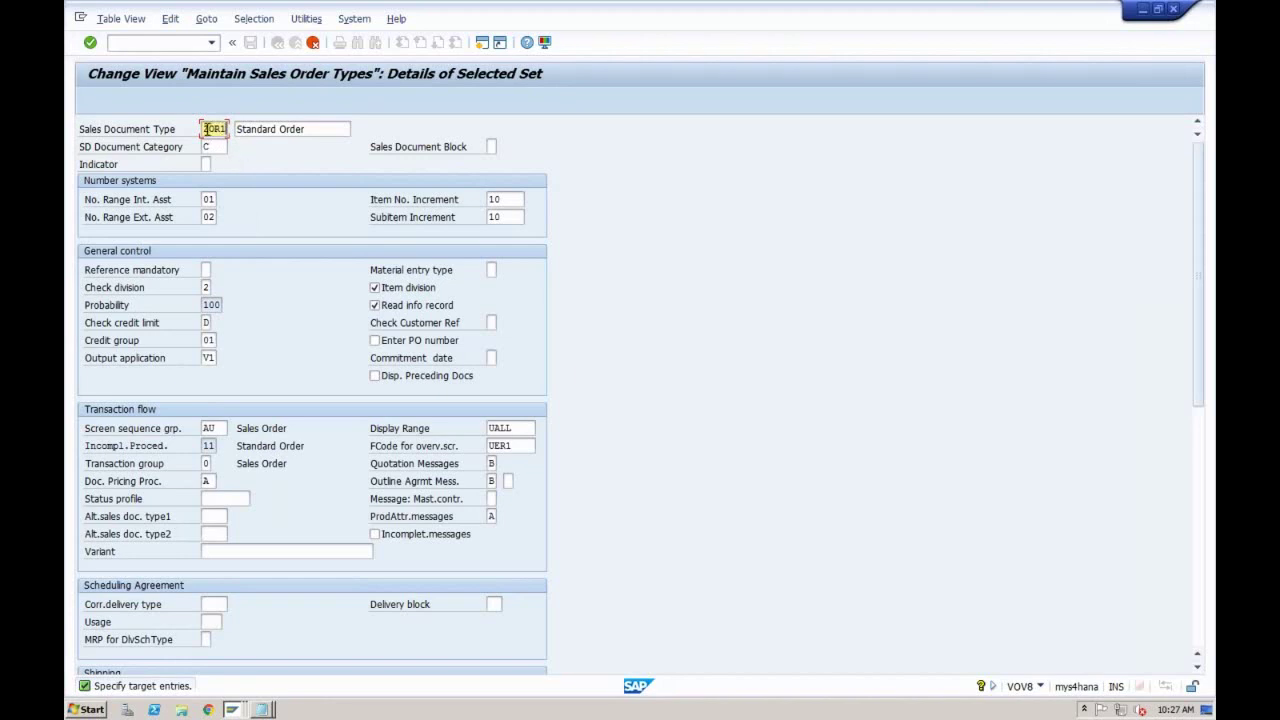
pyautogui.click(306, 129)
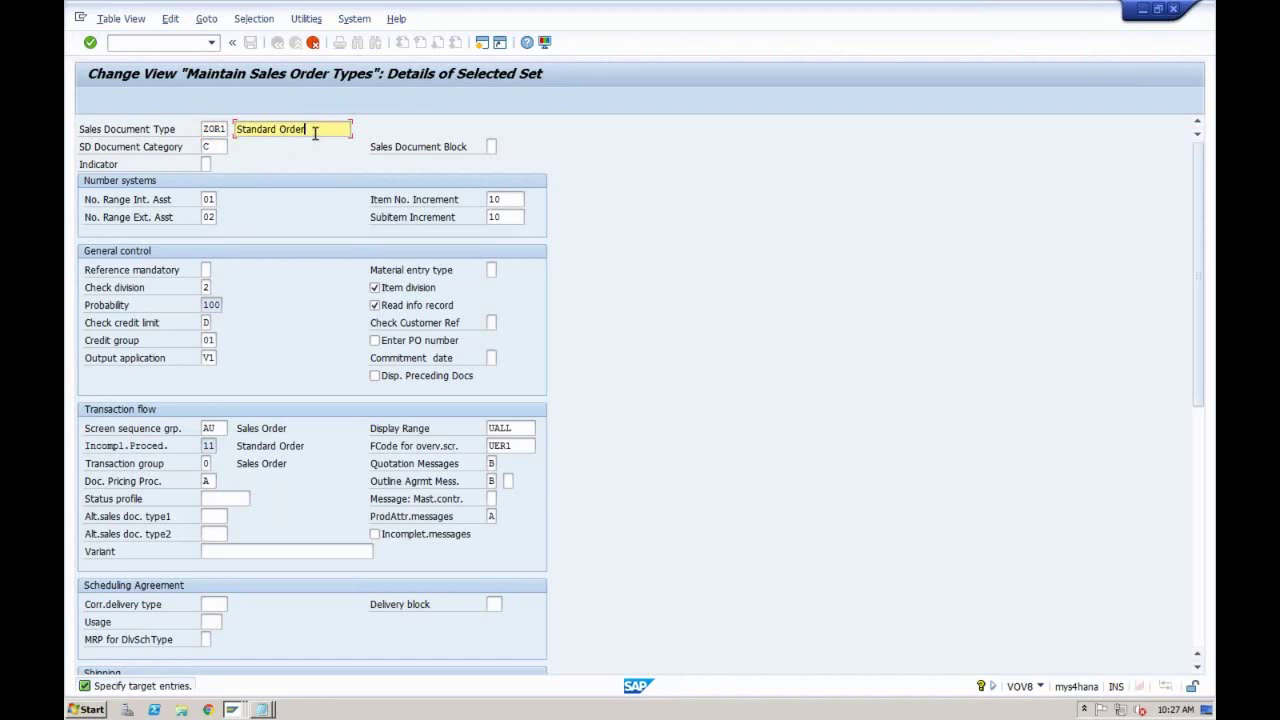
pyautogui.moveTo(316, 130)
pyautogui.mouseDown()
pyautogui.moveTo(231, 129)
pyautogui.moveTo(305, 129)
pyautogui.mouseUp()
pyautogui.click(233, 129)
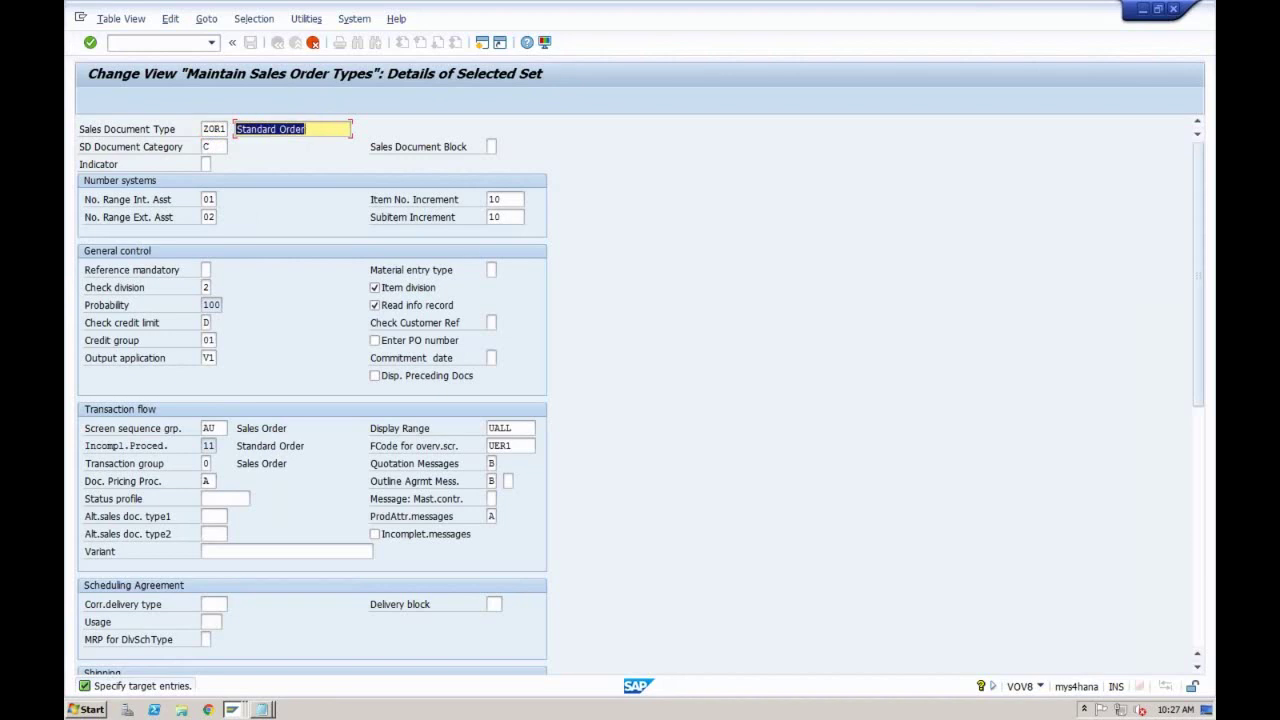
pyautogui.write('Order Ty')
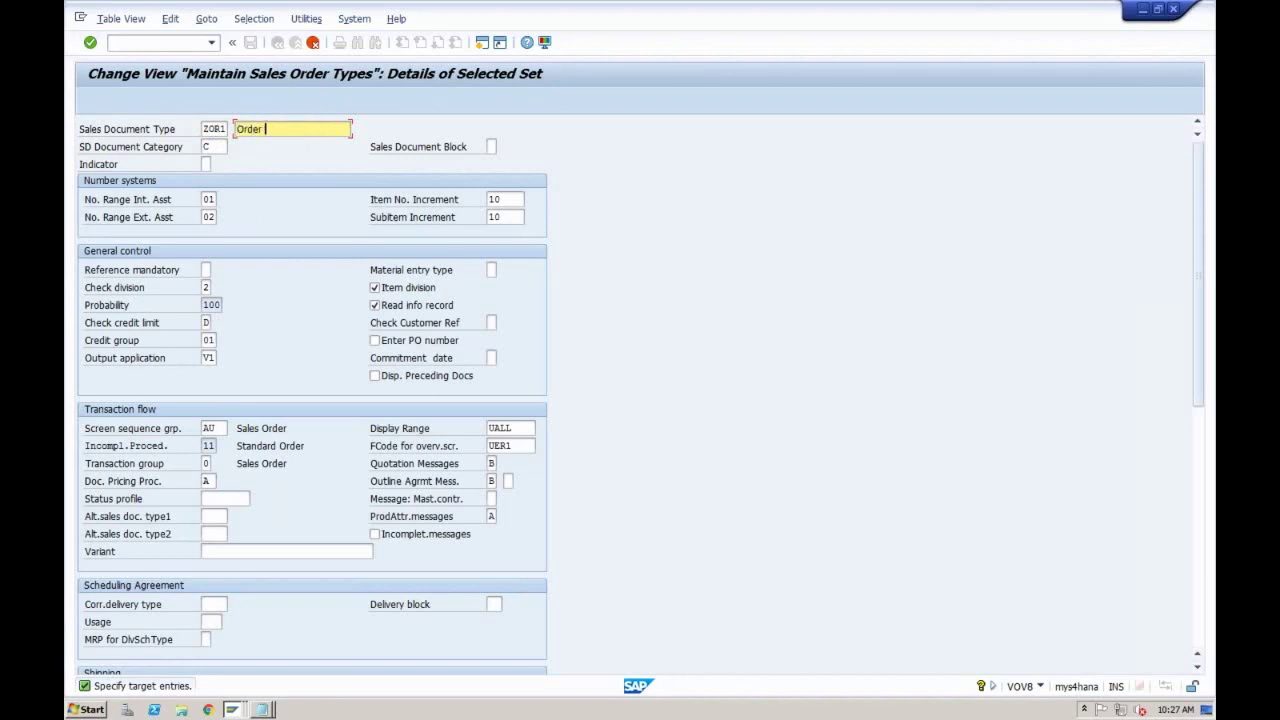
pyautogui.write('pe RECH')
pyautogui.click(220, 147)
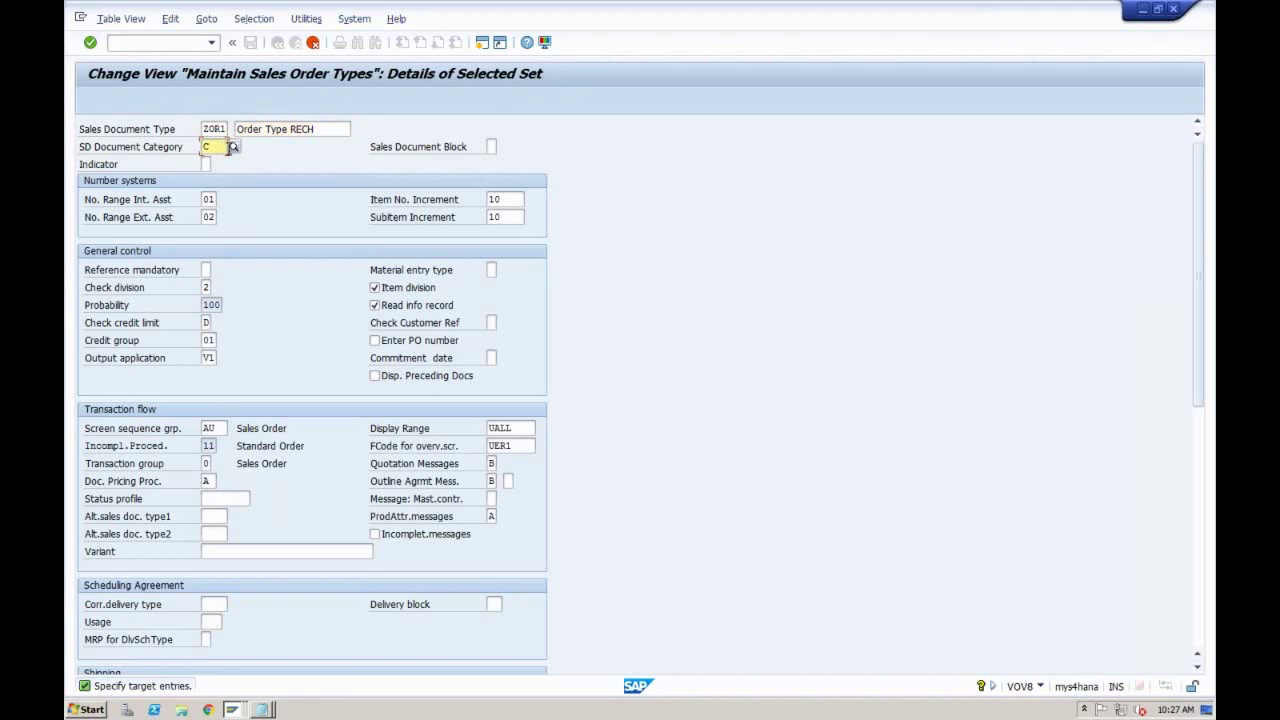
pyautogui.click(233, 147)
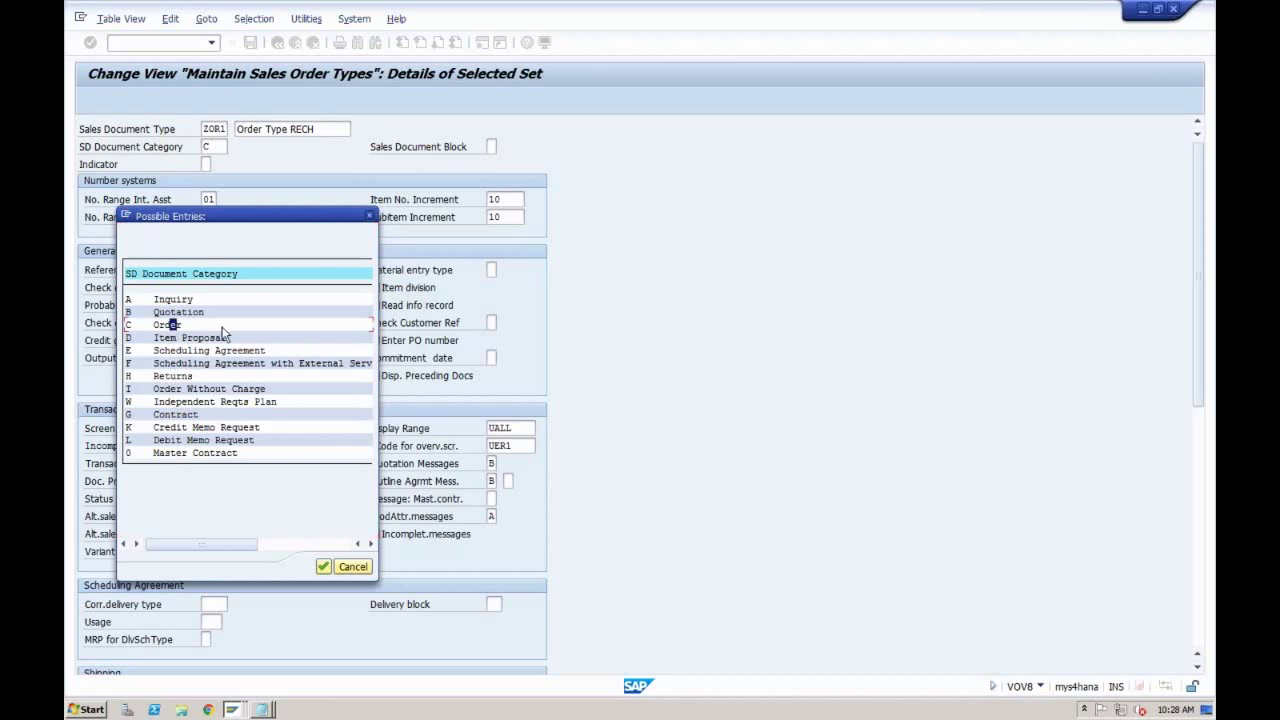
pyautogui.click(370, 216)
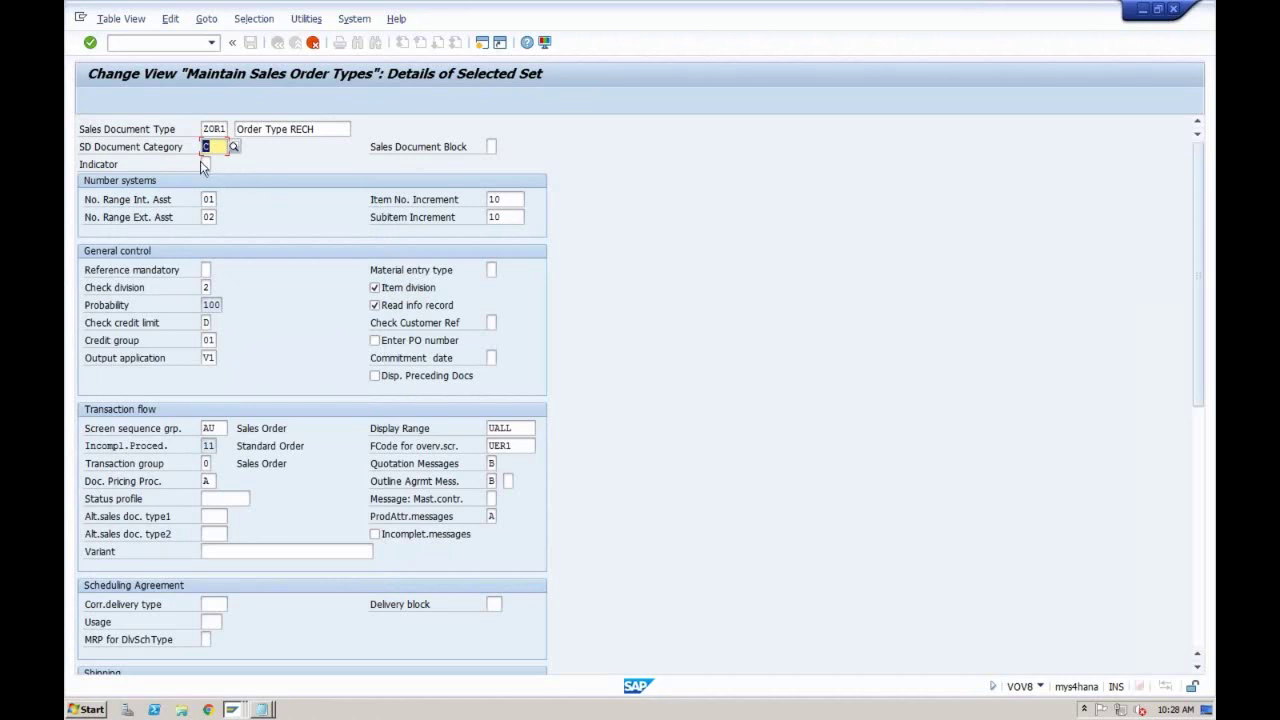
pyautogui.click(205, 165)
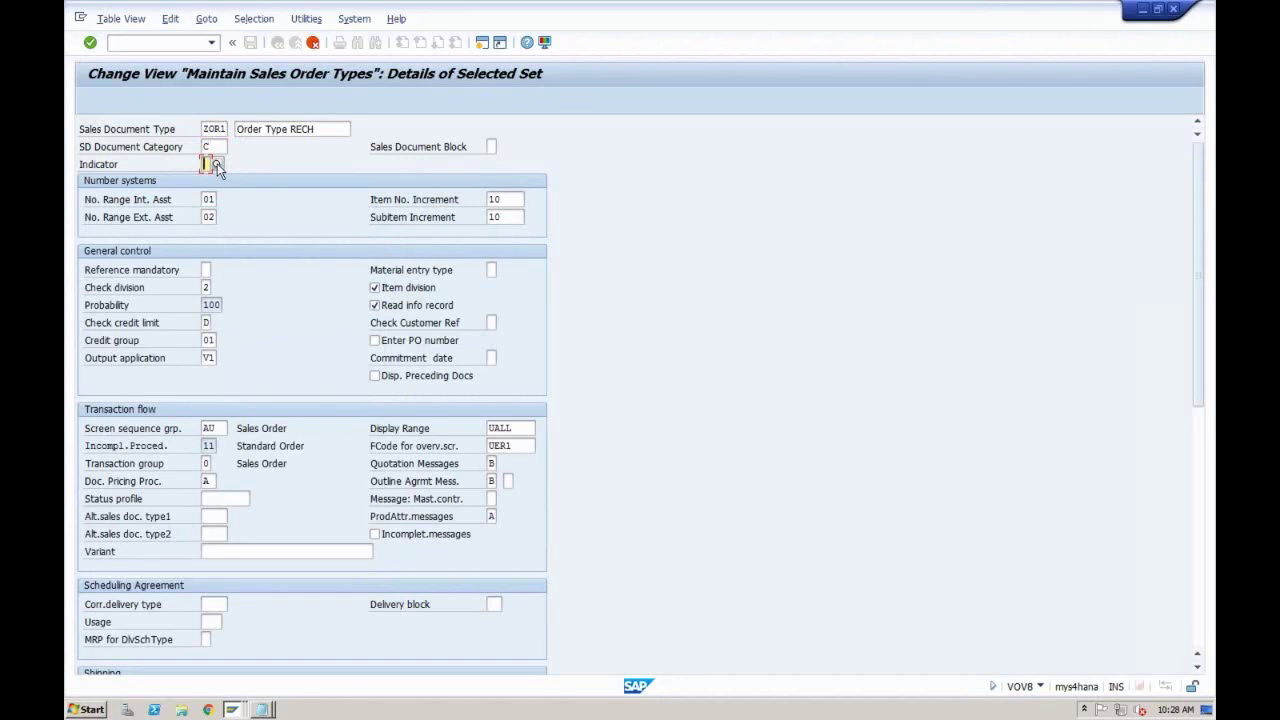
pyautogui.press('F1')
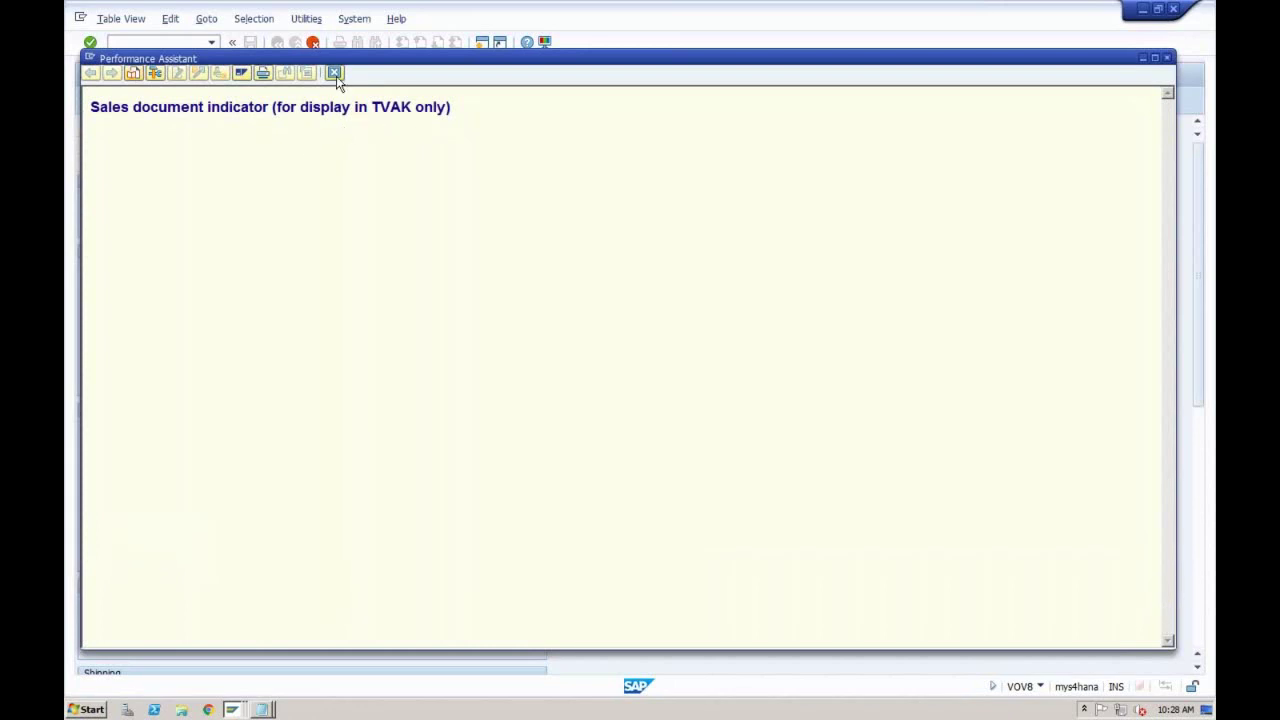
pyautogui.click(334, 73)
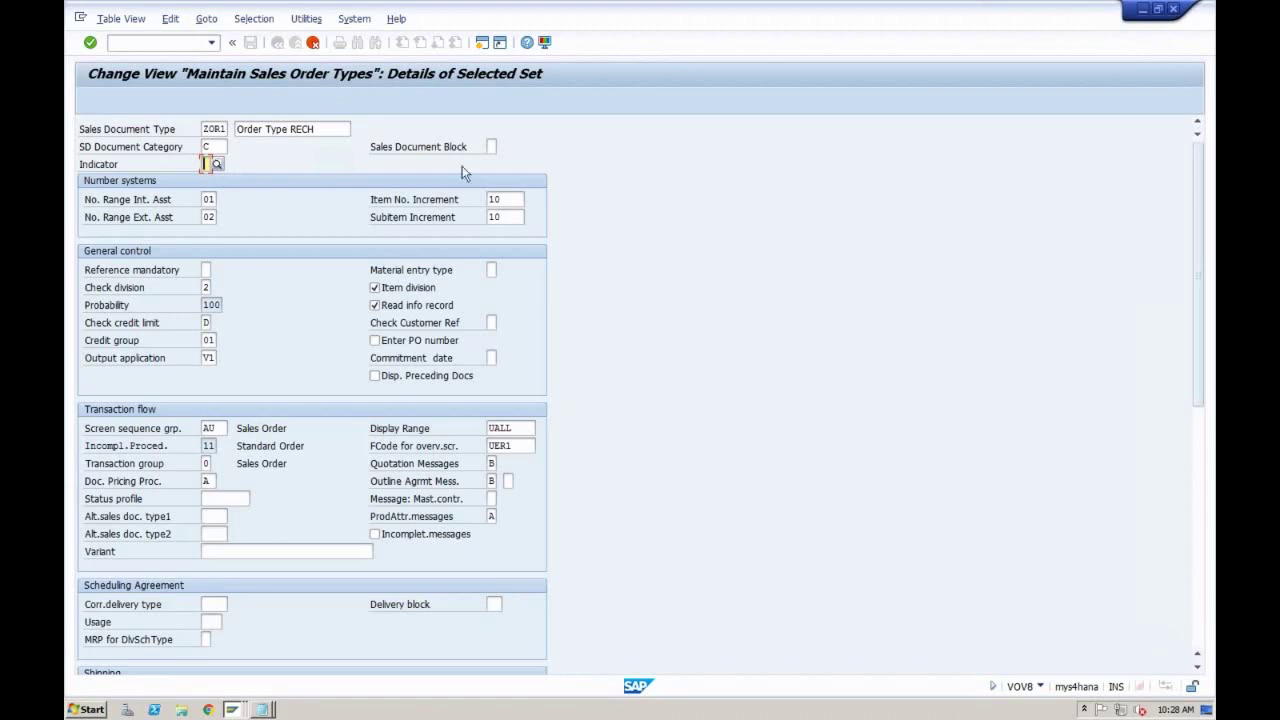
pyautogui.click(491, 147)
pyautogui.click(211, 129)
pyautogui.click(491, 147)
pyautogui.click(499, 147)
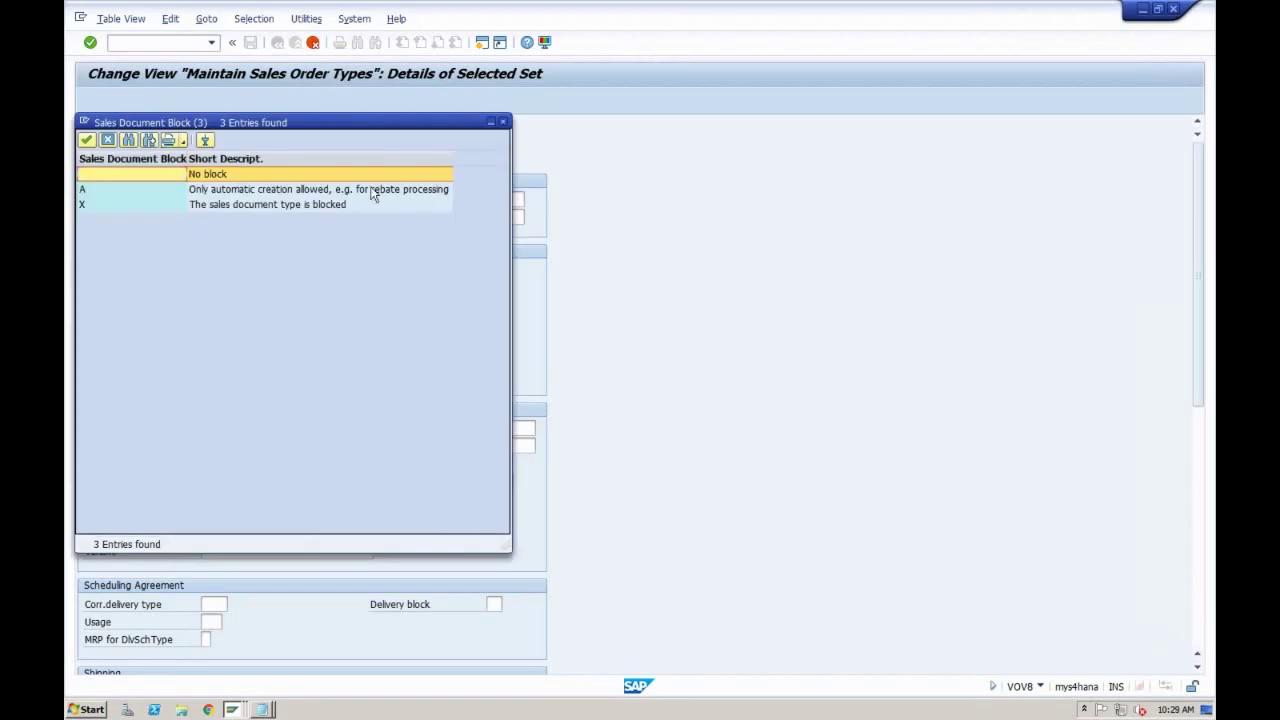
pyautogui.click(237, 204)
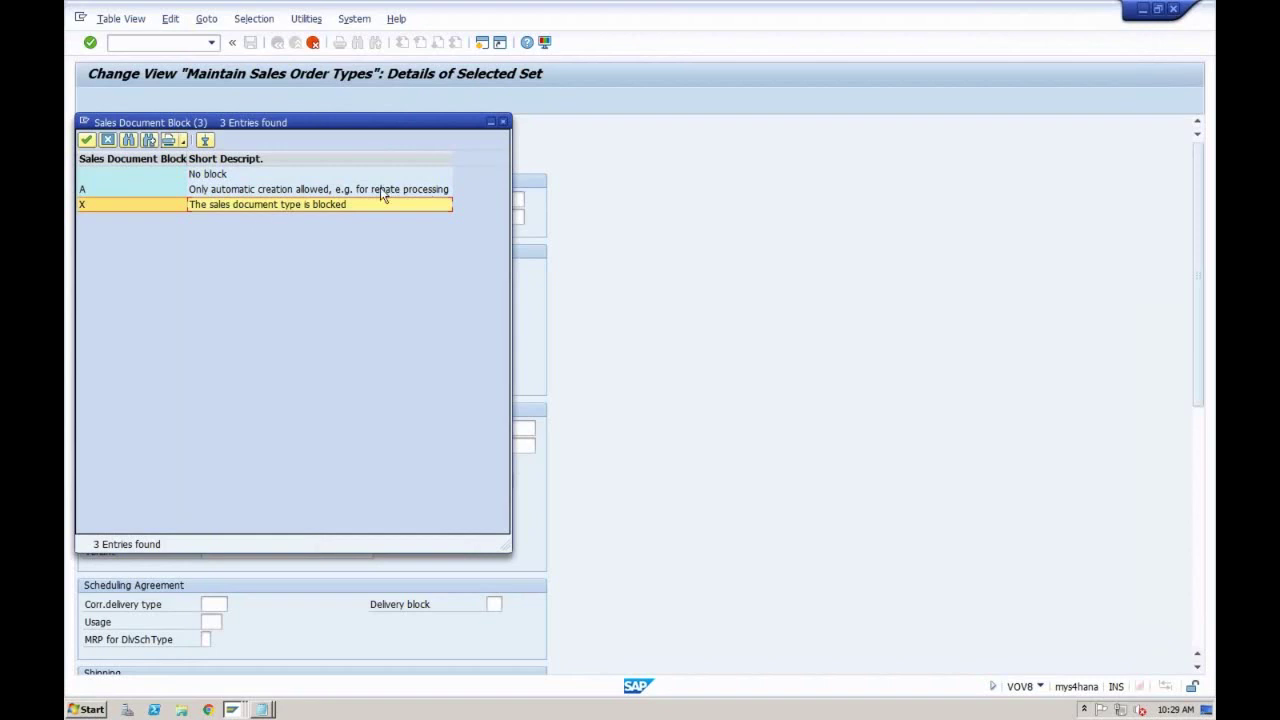
pyautogui.click(504, 123)
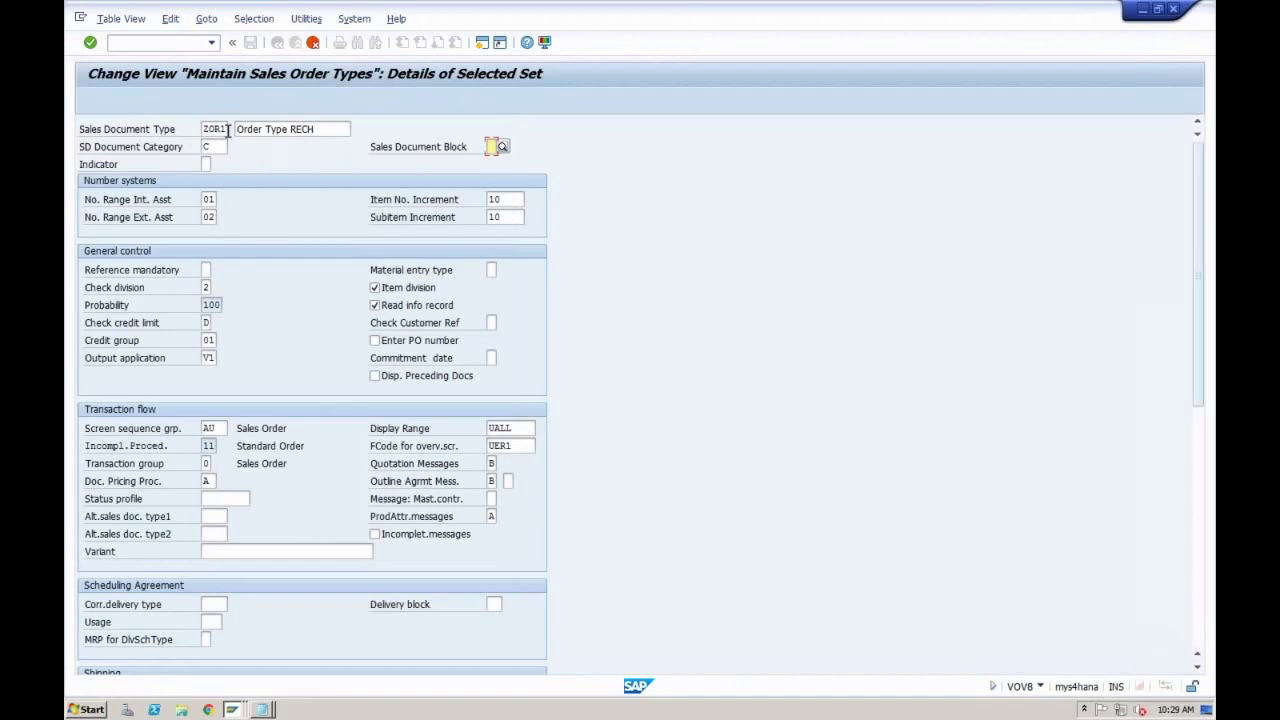
pyautogui.click(209, 199)
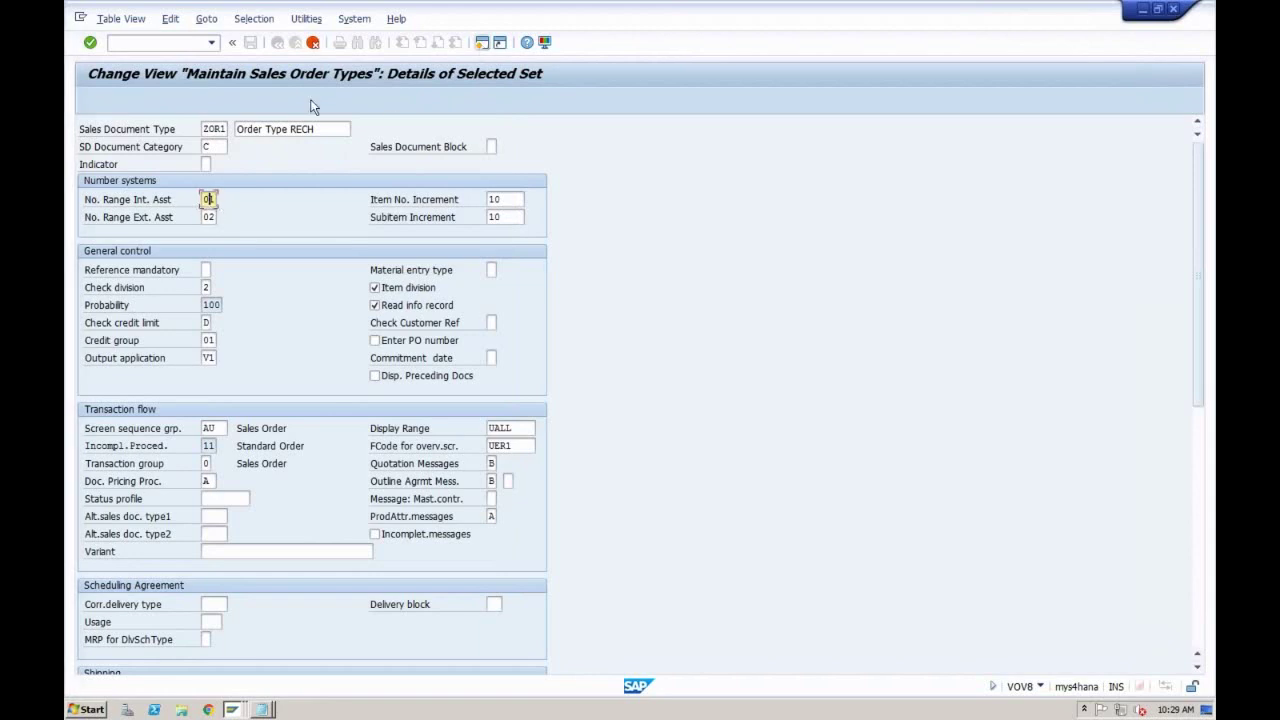
# Step: Display standard order 742 via VA03, then return to the ZOR1 order type window
pyautogui.hotkey('shift', 'F3')
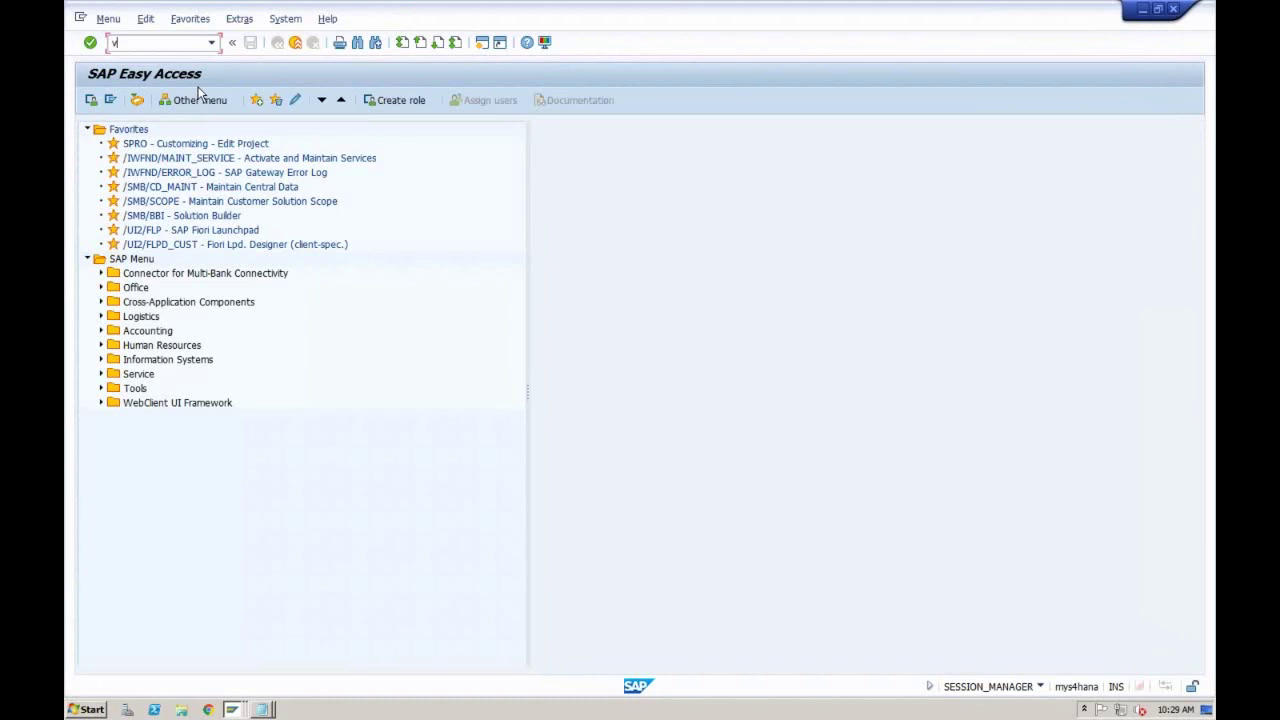
pyautogui.write('va03')
pyautogui.press('Return')
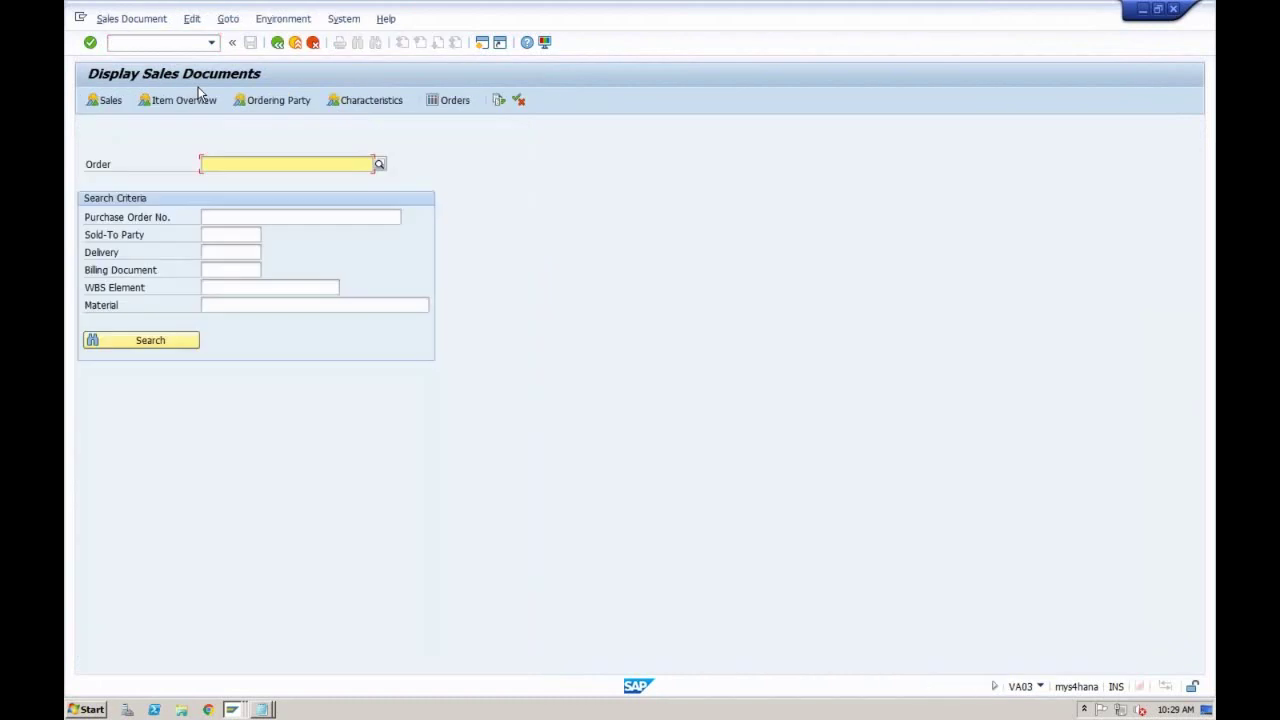
pyautogui.write('742')
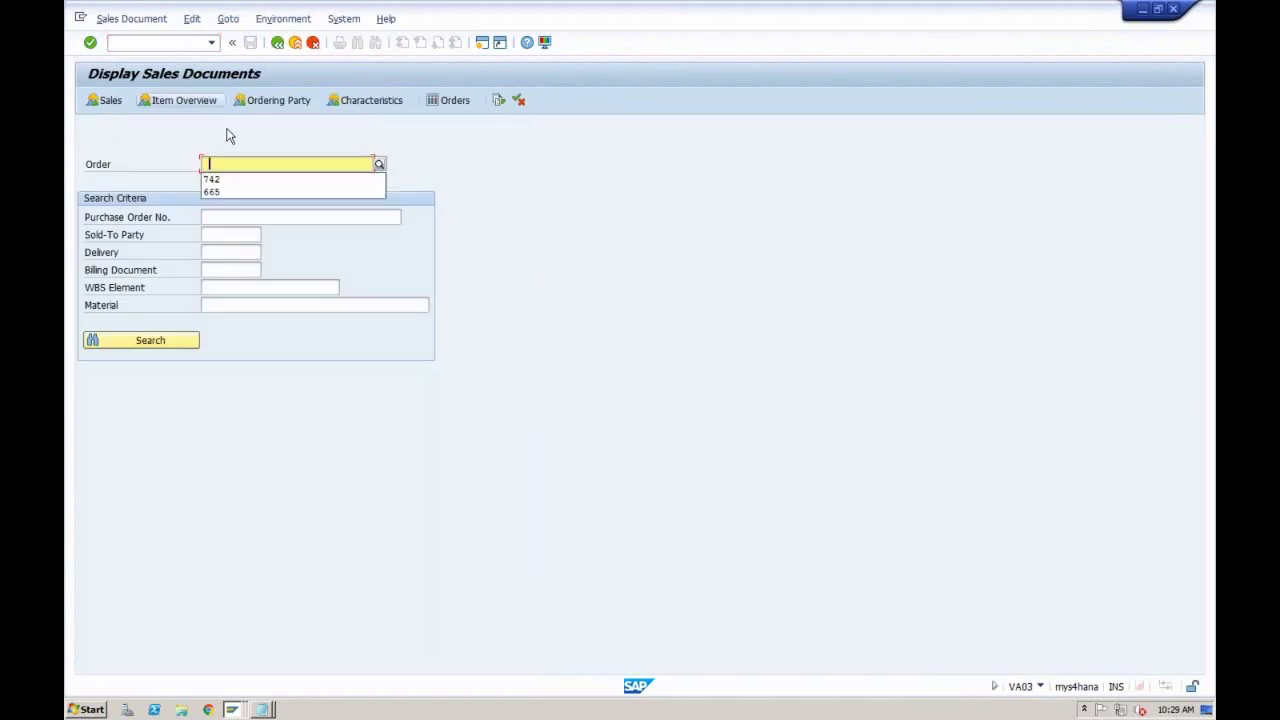
pyautogui.press('Return')
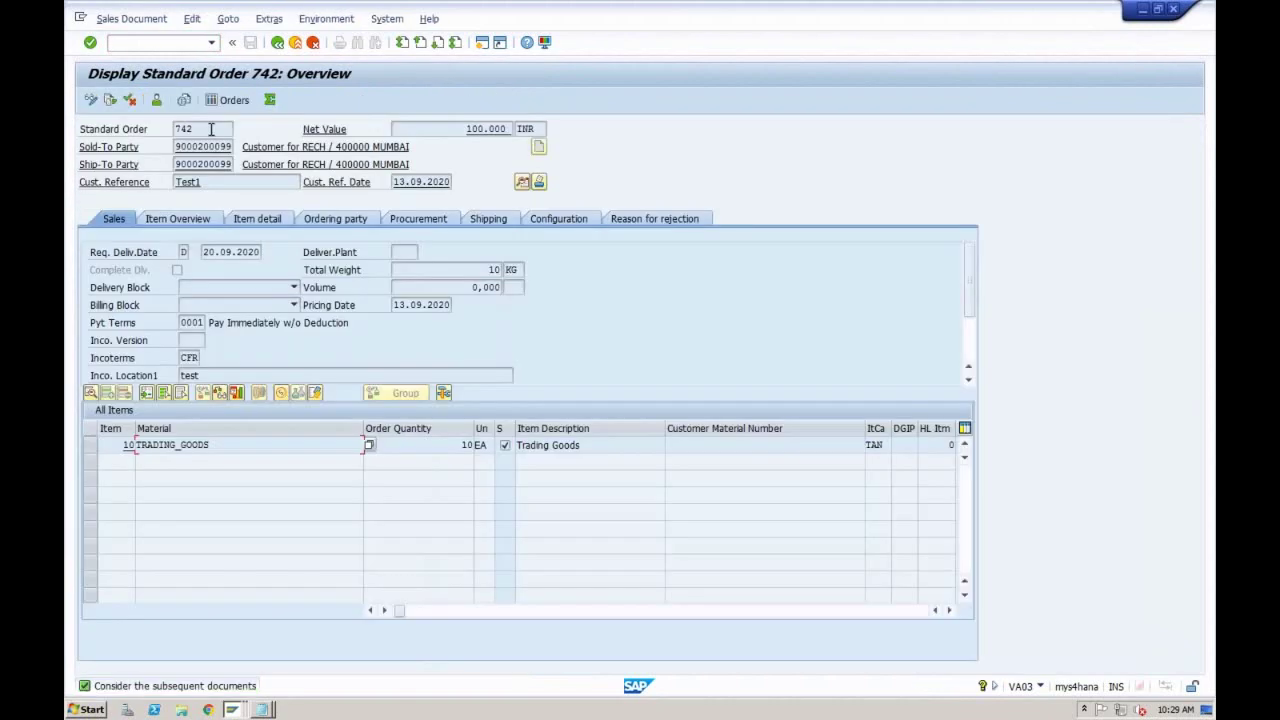
pyautogui.click(188, 129)
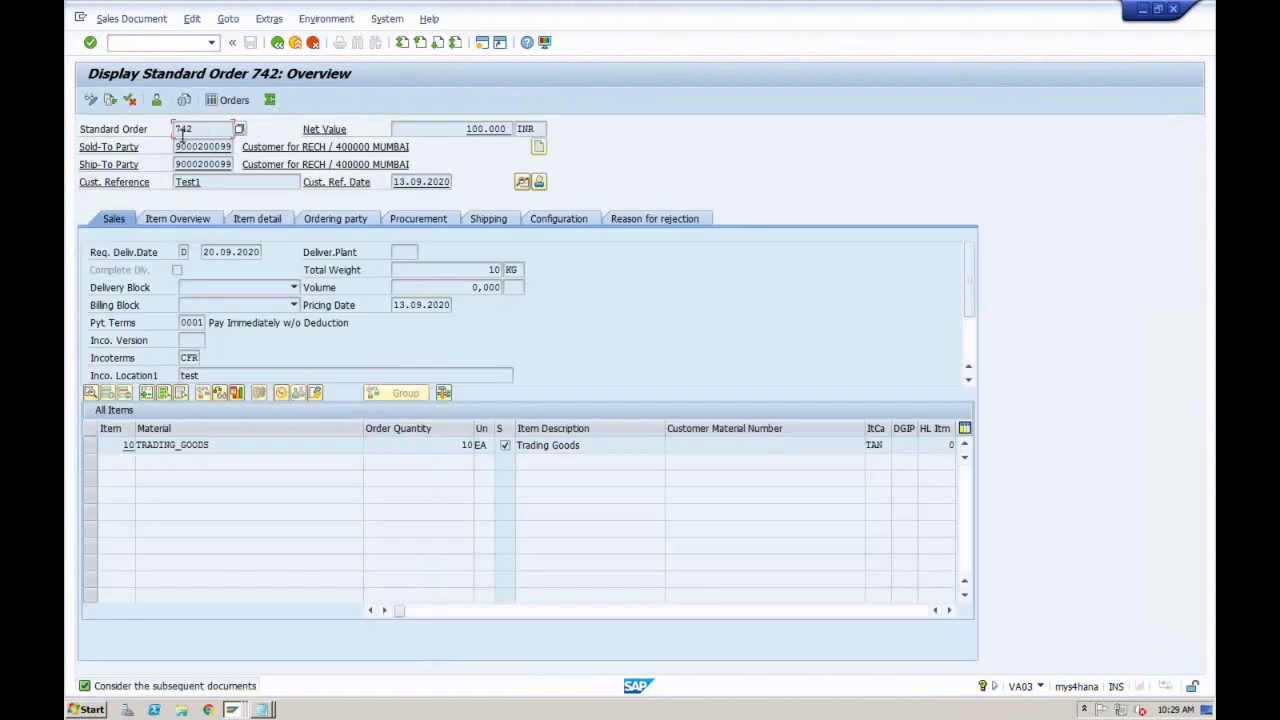
pyautogui.doubleClick(195, 128)
pyautogui.click(231, 709)
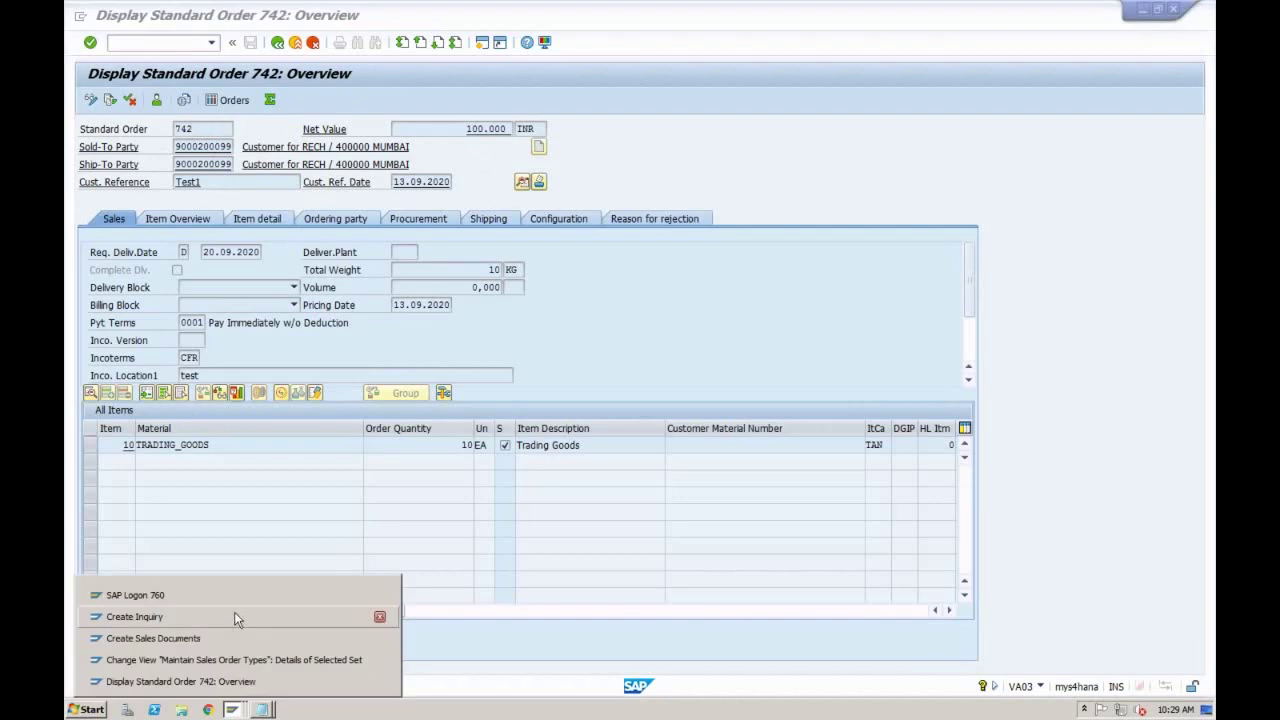
pyautogui.click(232, 660)
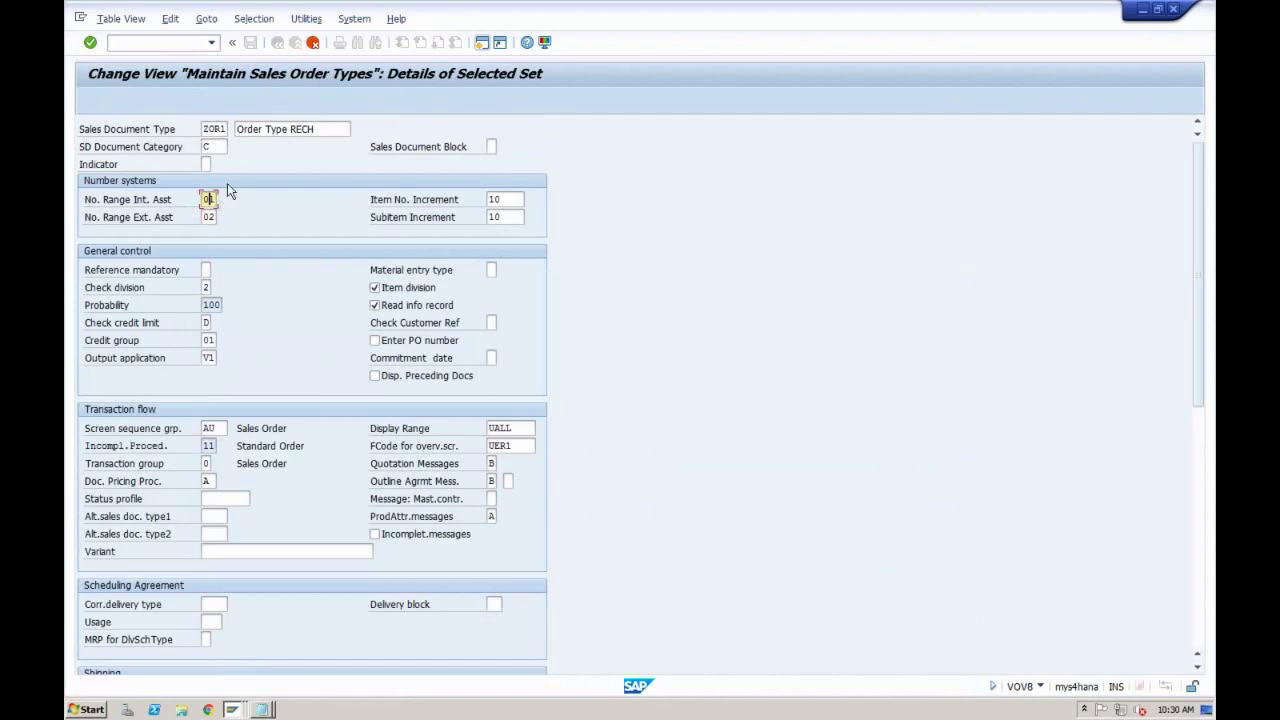
# Step: Start a new session and open the SPRO reference implementation guide
pyautogui.click(233, 709)
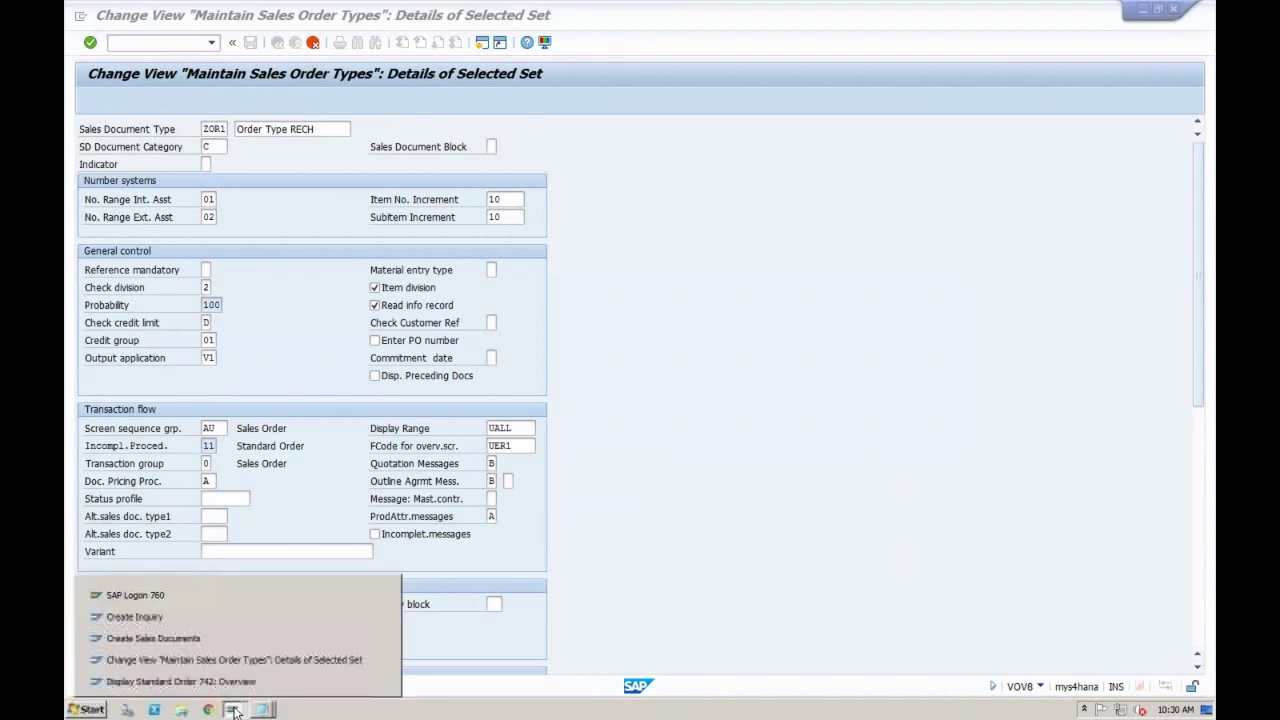
pyautogui.click(481, 42)
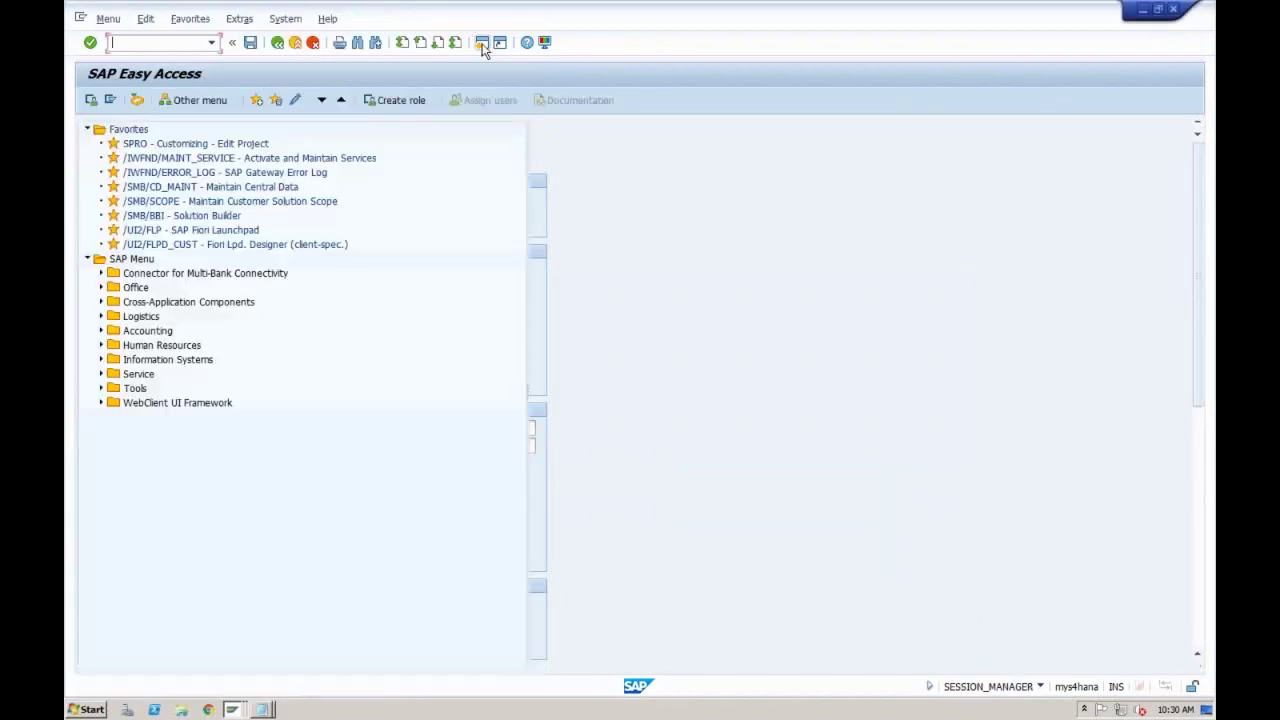
pyautogui.write('spro')
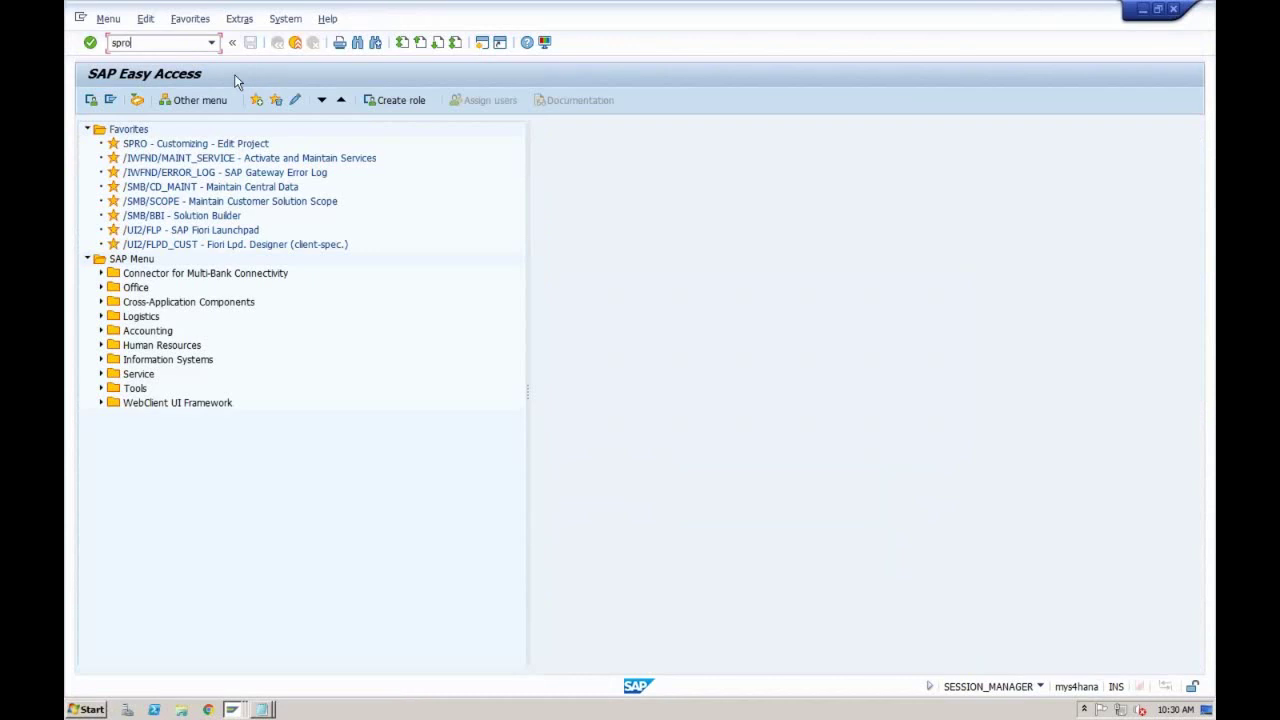
pyautogui.press('Return')
pyautogui.click(167, 101)
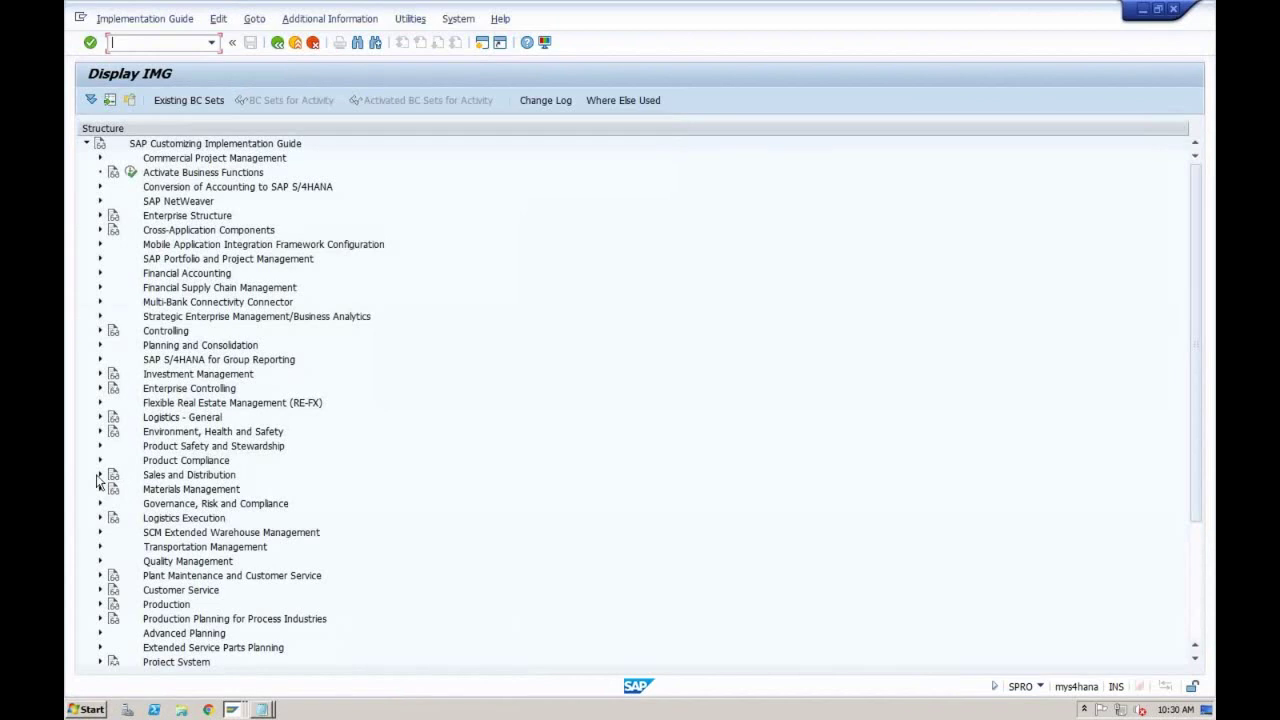
# Step: Under Sales and Distribution > Sales > Sales Document Header, execute Define Number Ranges For Sales Documents
pyautogui.click(100, 474)
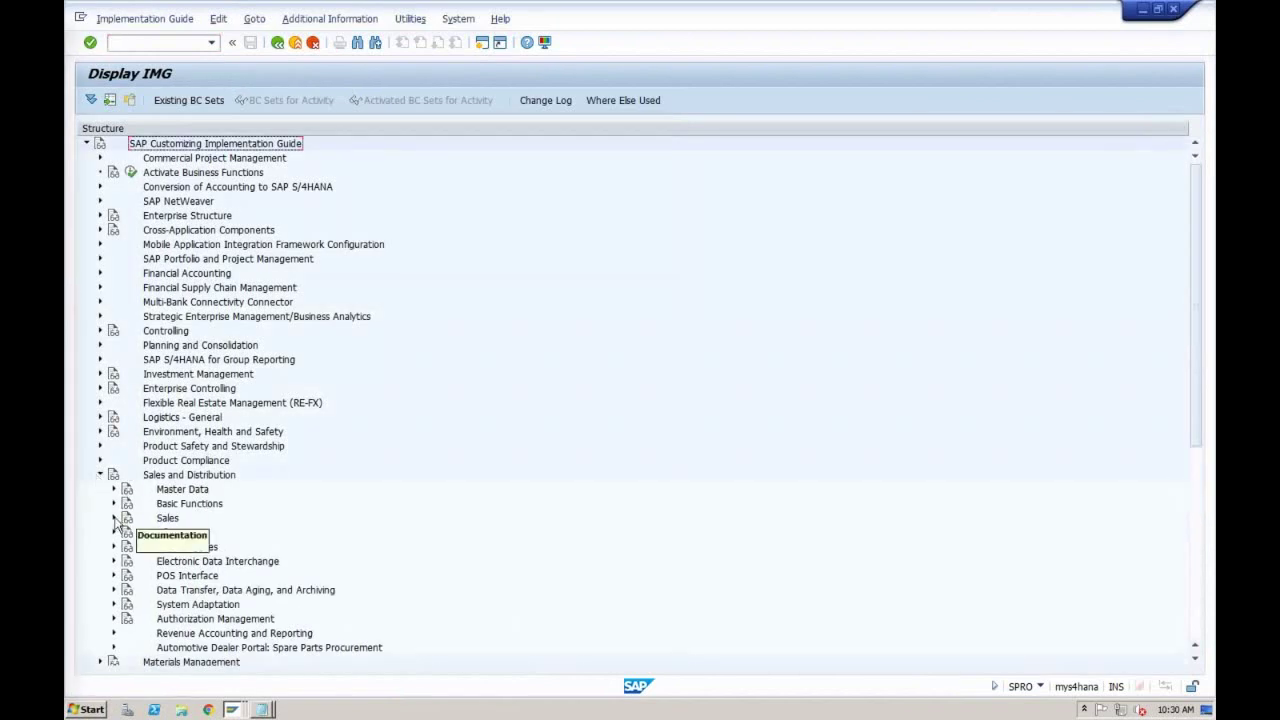
pyautogui.click(113, 517)
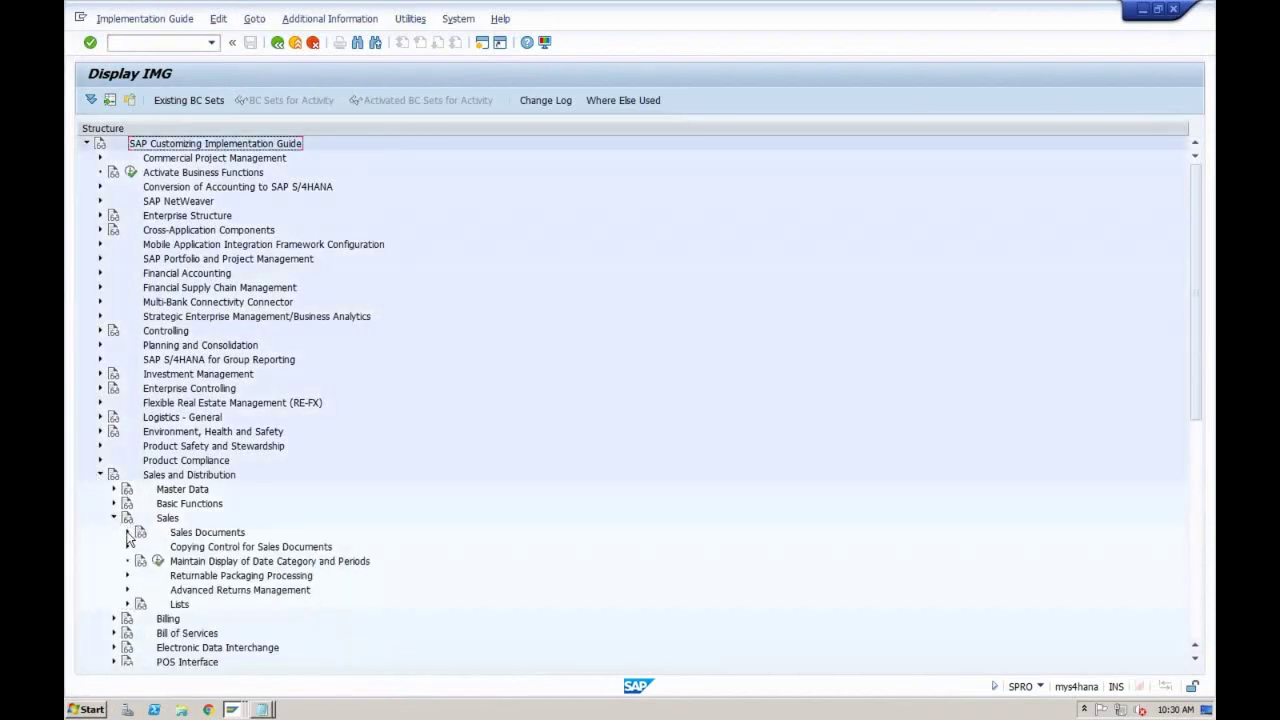
pyautogui.click(127, 533)
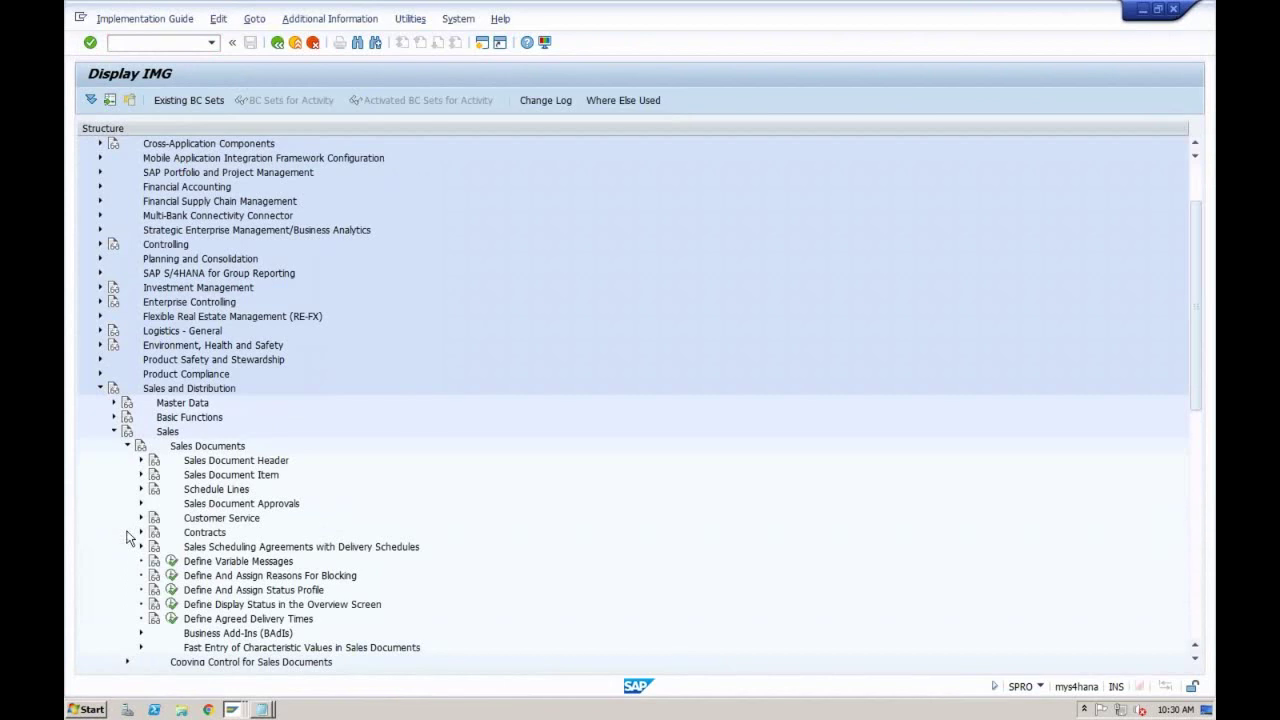
pyautogui.click(141, 460)
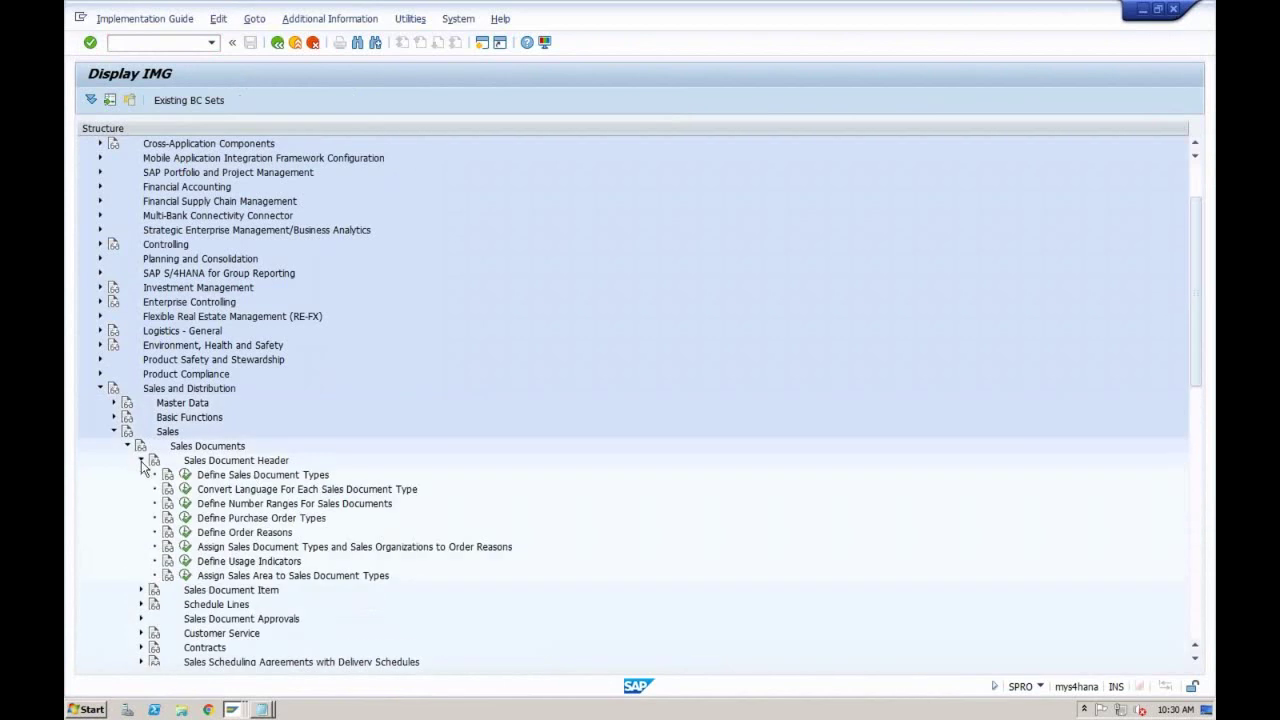
pyautogui.click(293, 505)
pyautogui.click(281, 477)
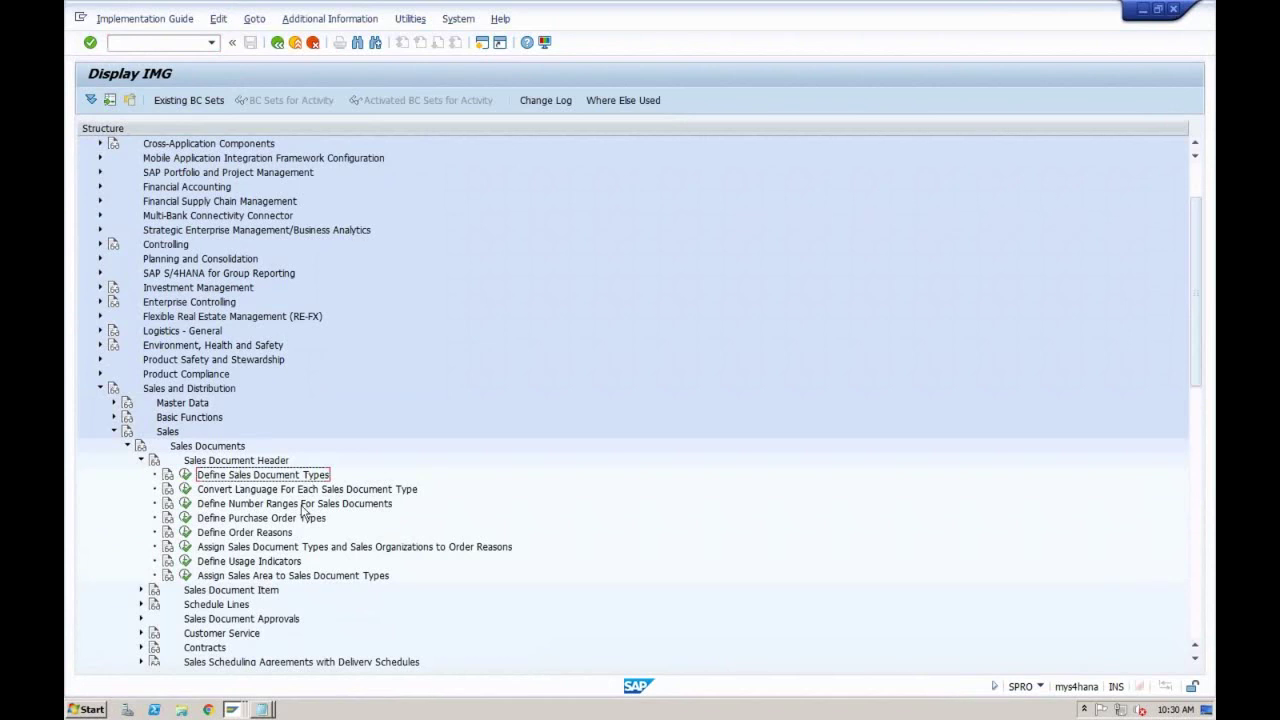
pyautogui.click(303, 505)
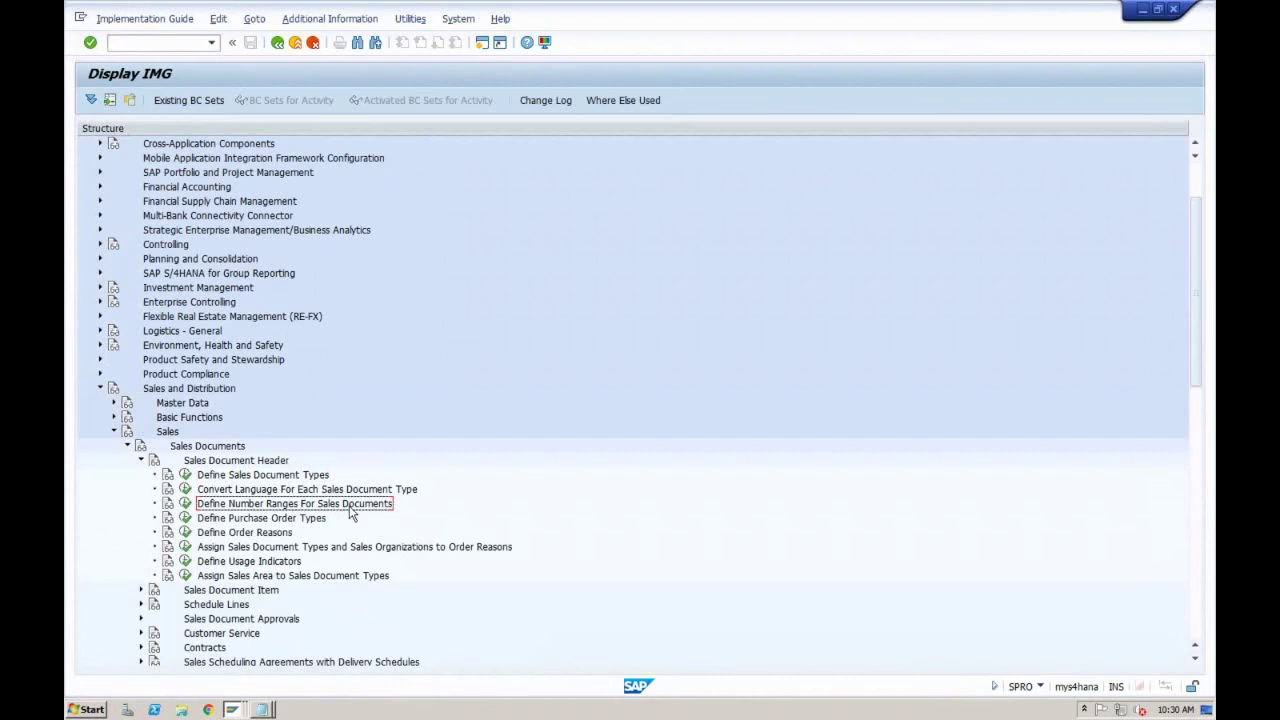
pyautogui.click(185, 503)
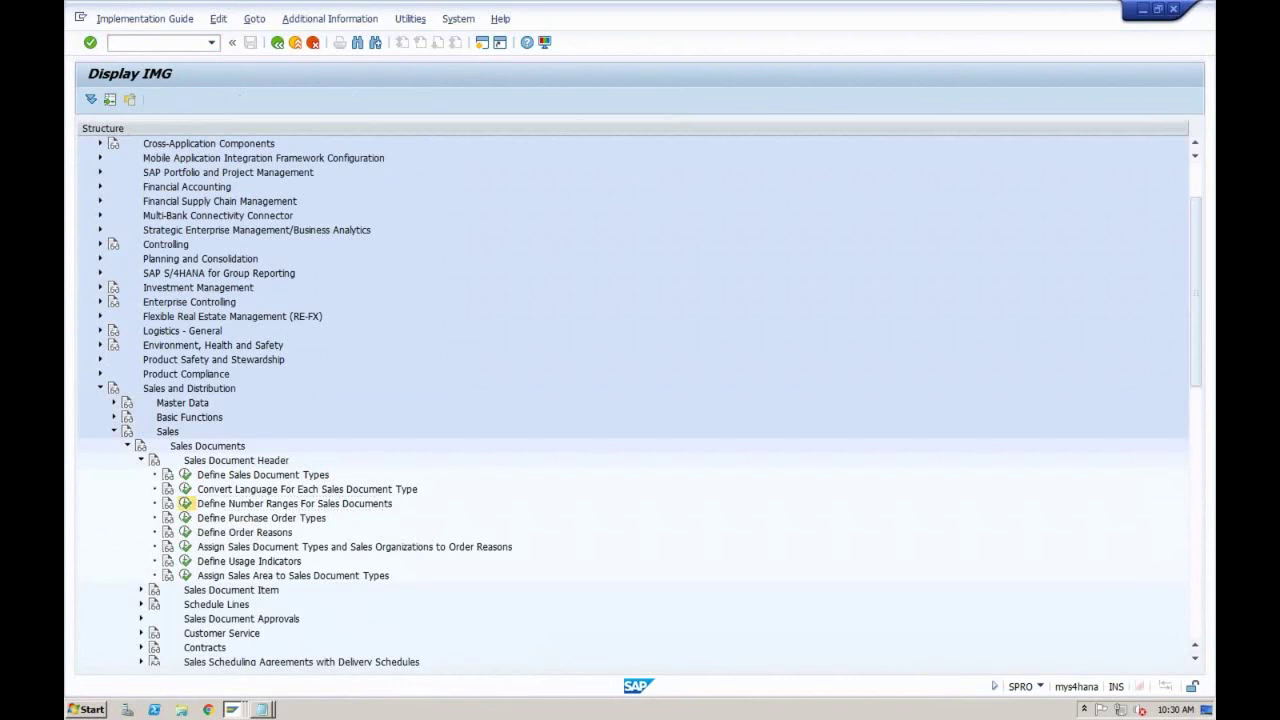
# Step: Open the RV_BELEG intervals for editing and confirm ZOR1 uses internal number range 01
pyautogui.click(240, 166)
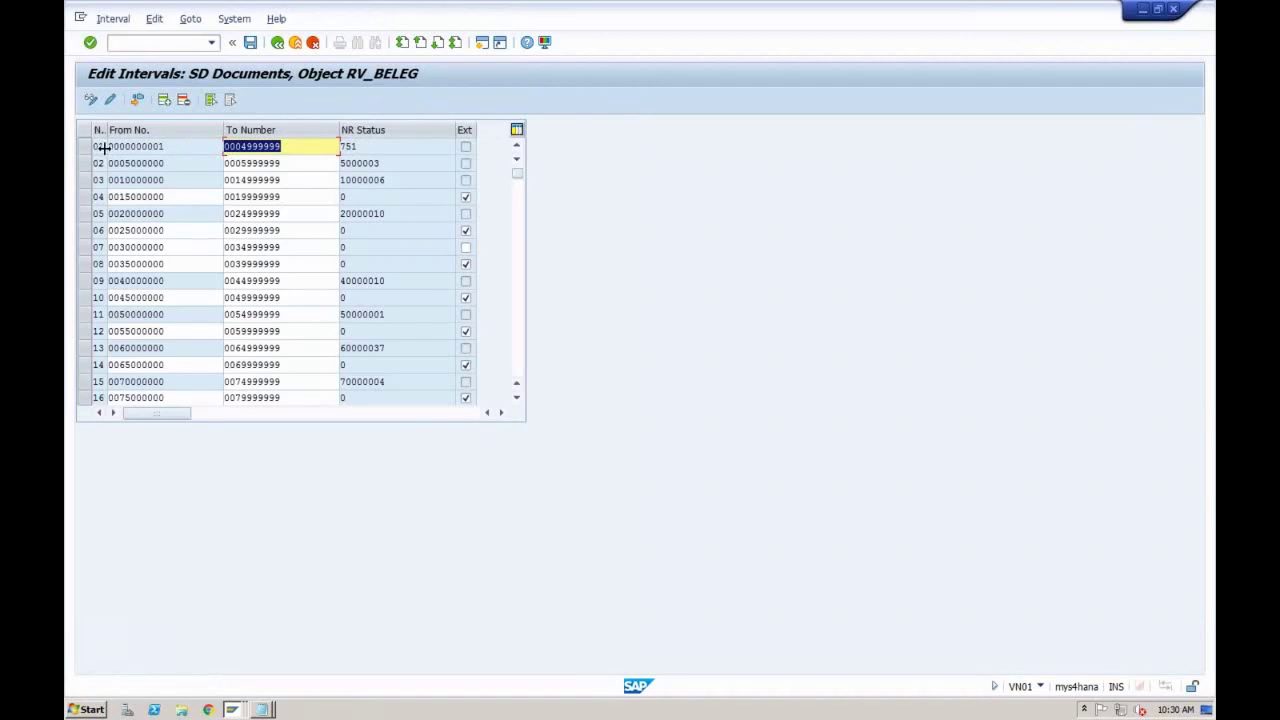
pyautogui.click(103, 147)
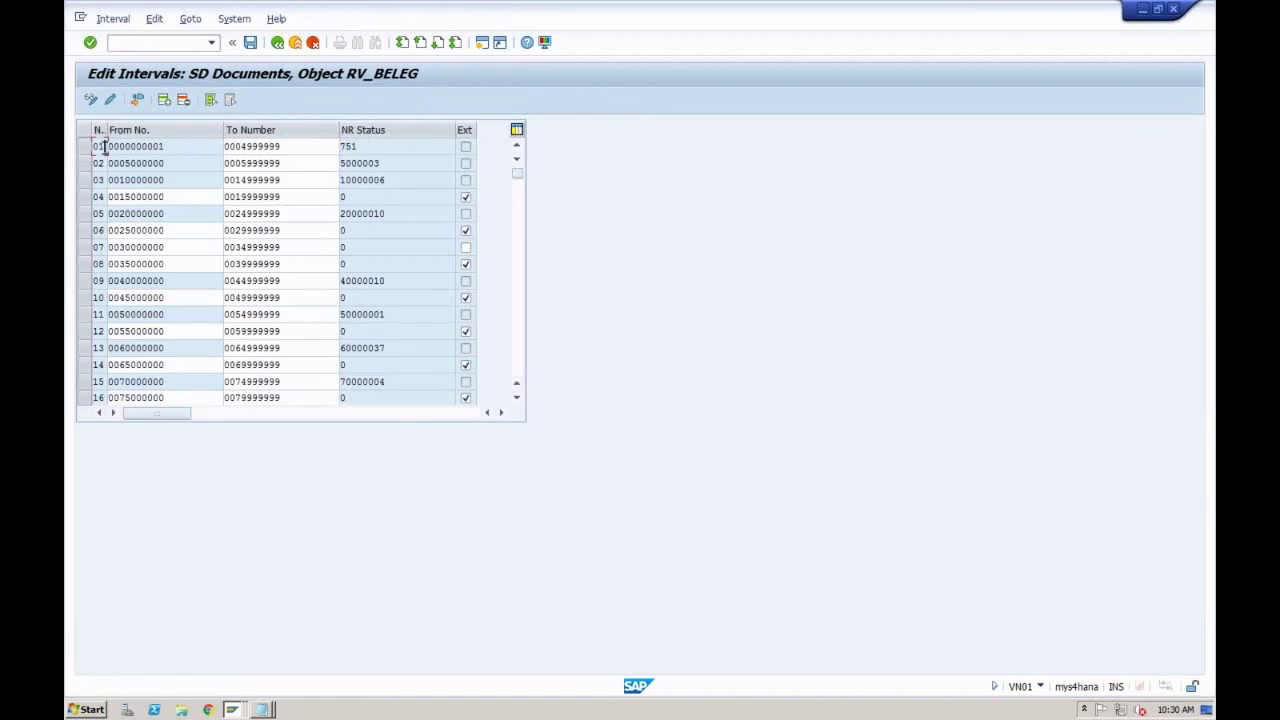
pyautogui.click(234, 709)
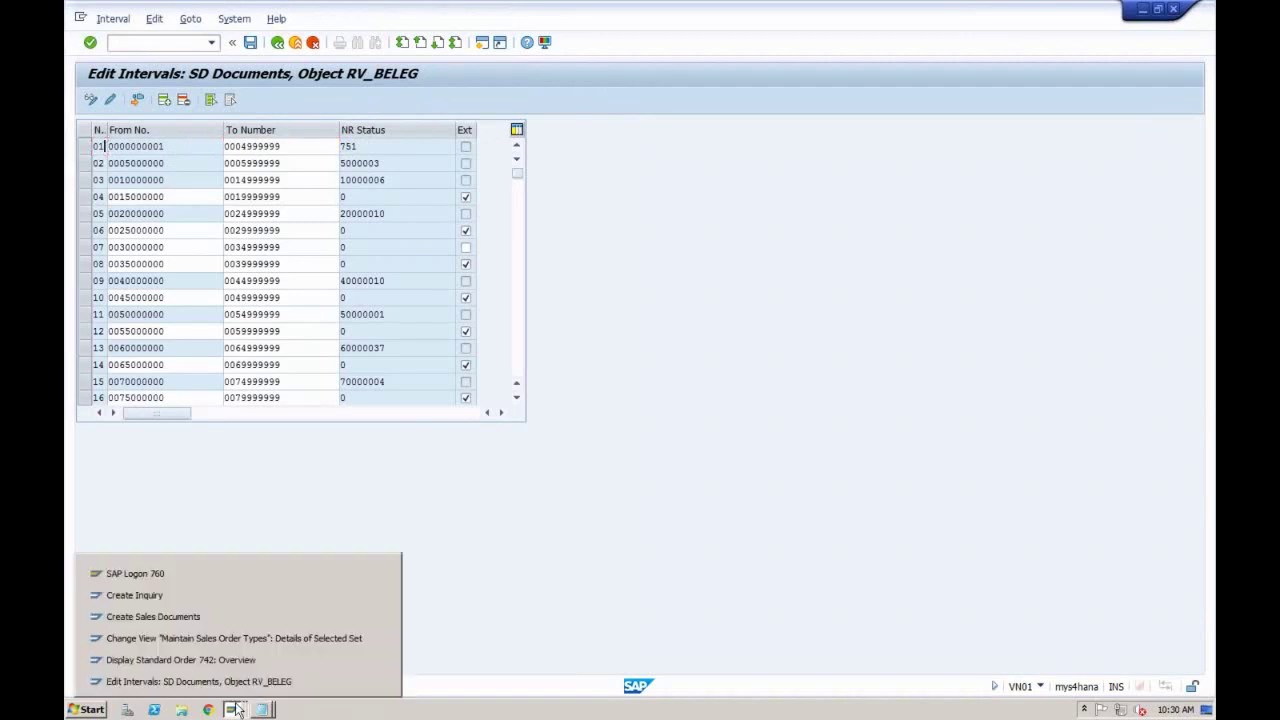
pyautogui.click(240, 638)
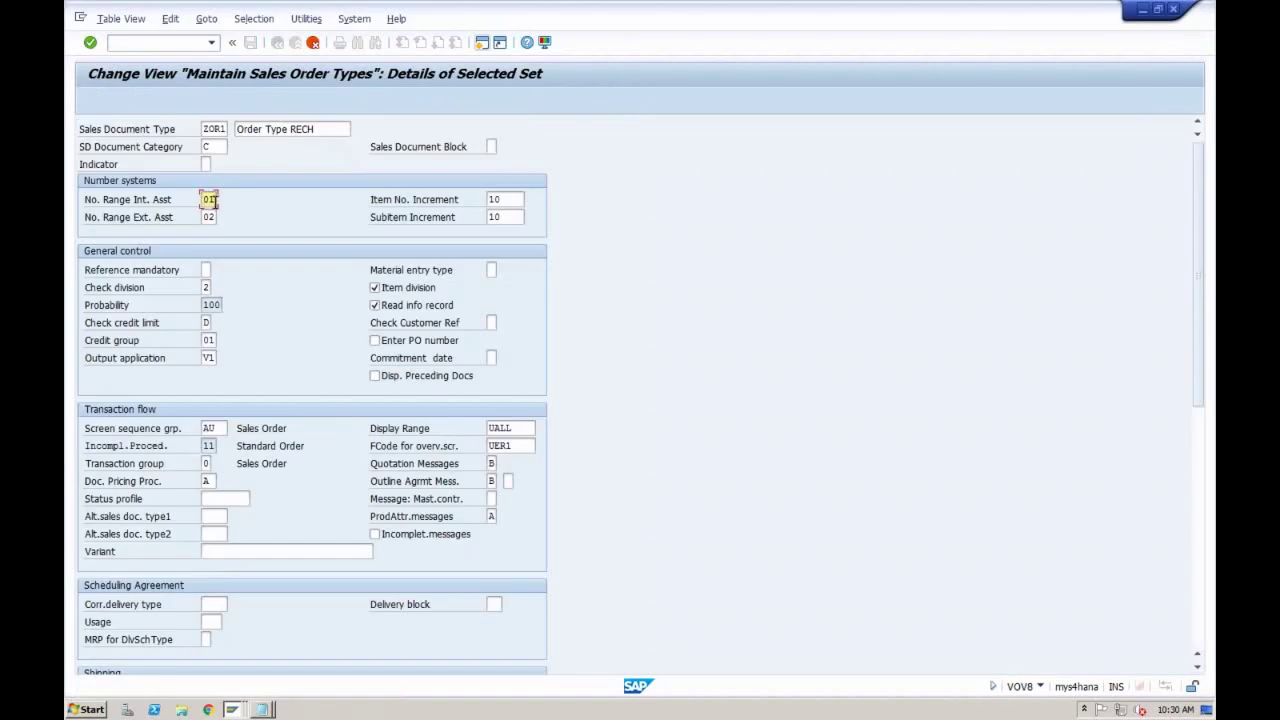
pyautogui.click(232, 710)
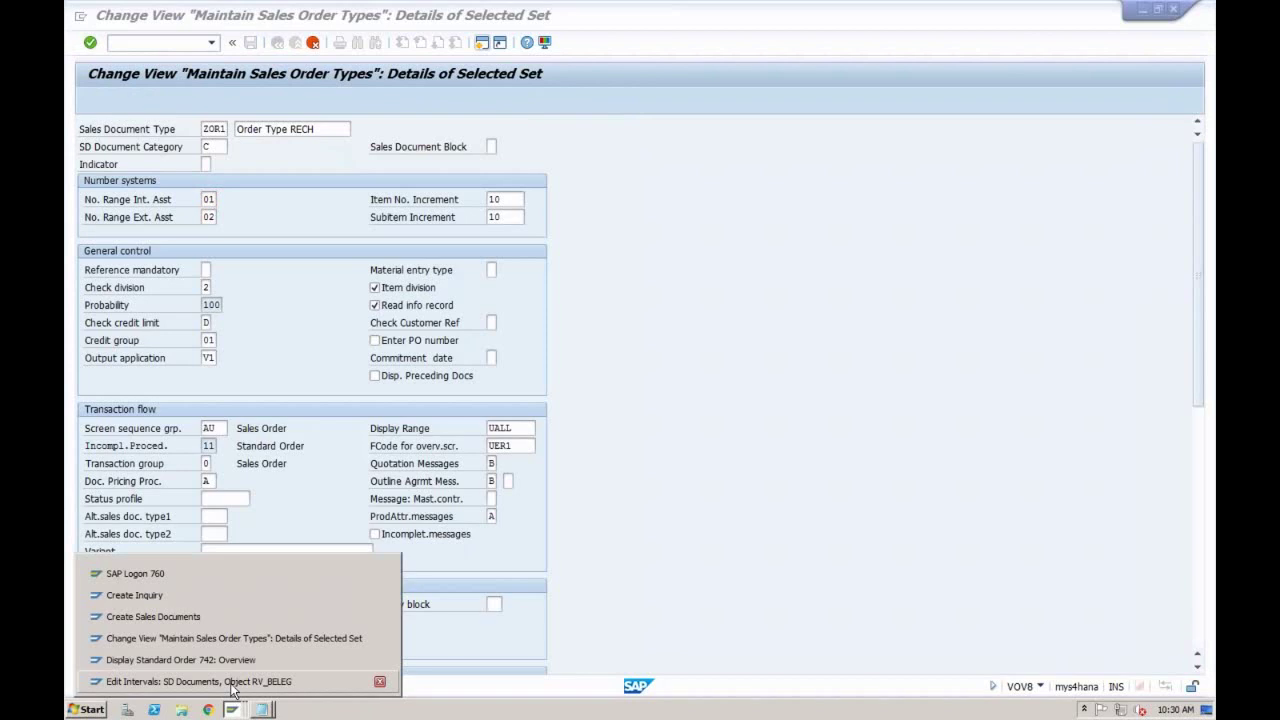
pyautogui.click(232, 681)
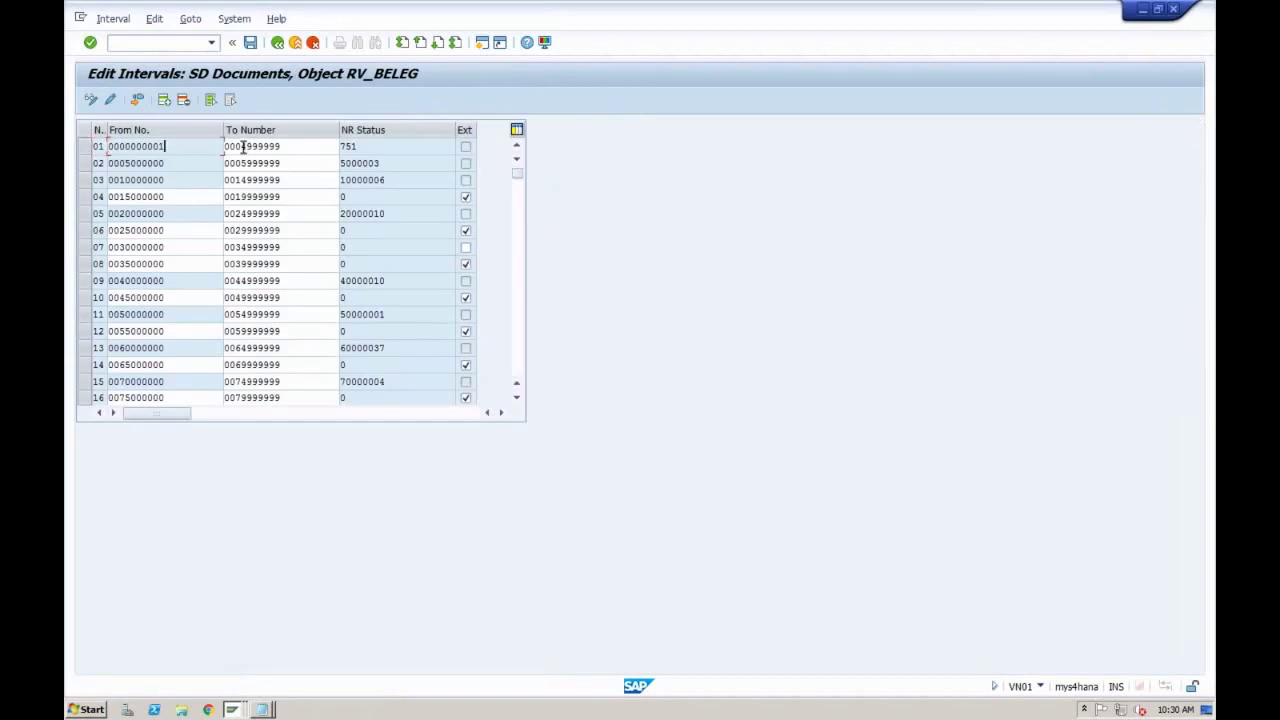
pyautogui.moveTo(243, 147); pyautogui.dragTo(280, 145)
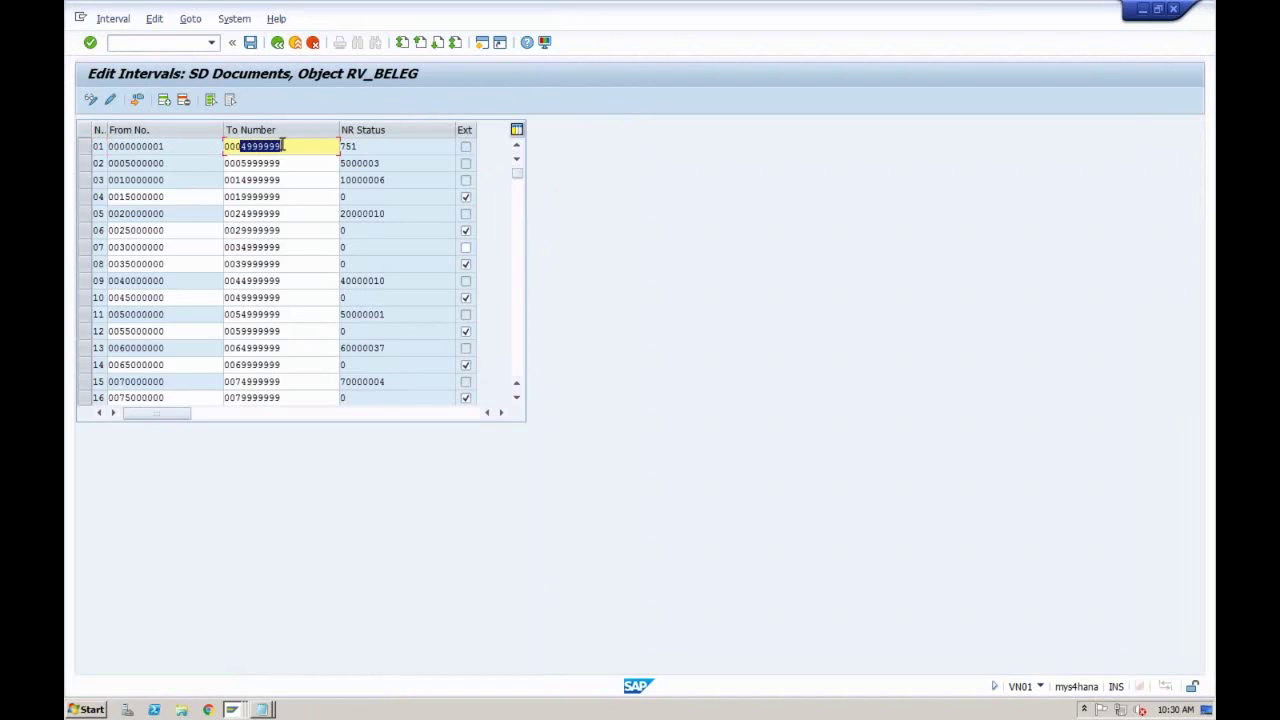
pyautogui.click(283, 145)
pyautogui.moveTo(358, 146); pyautogui.dragTo(340, 146)
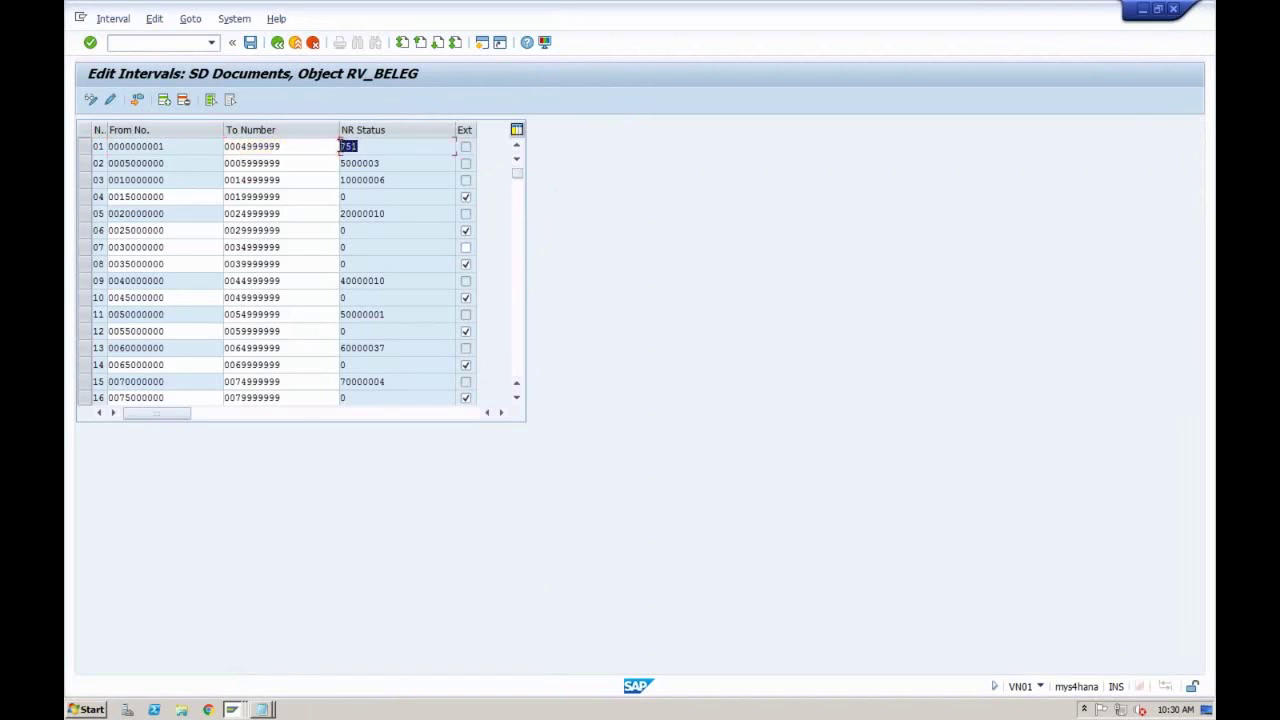
pyautogui.click(341, 146)
pyautogui.click(165, 163)
pyautogui.click(167, 199)
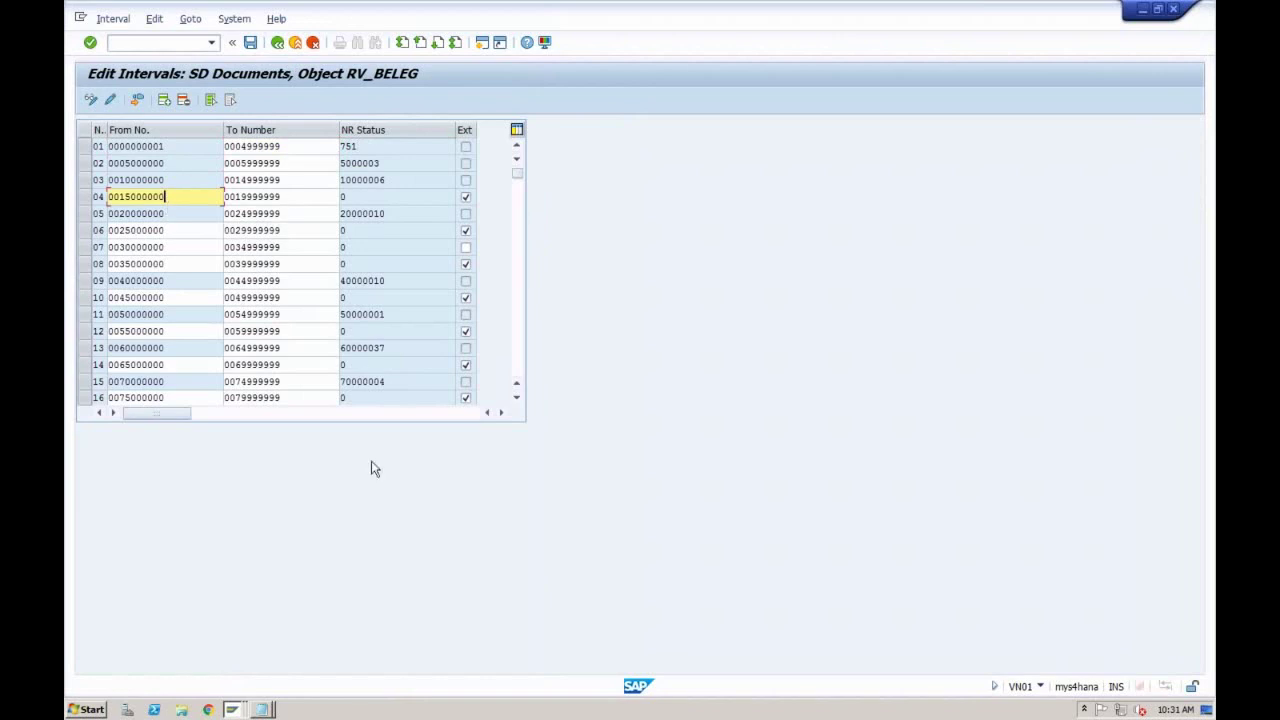
pyautogui.click(235, 708)
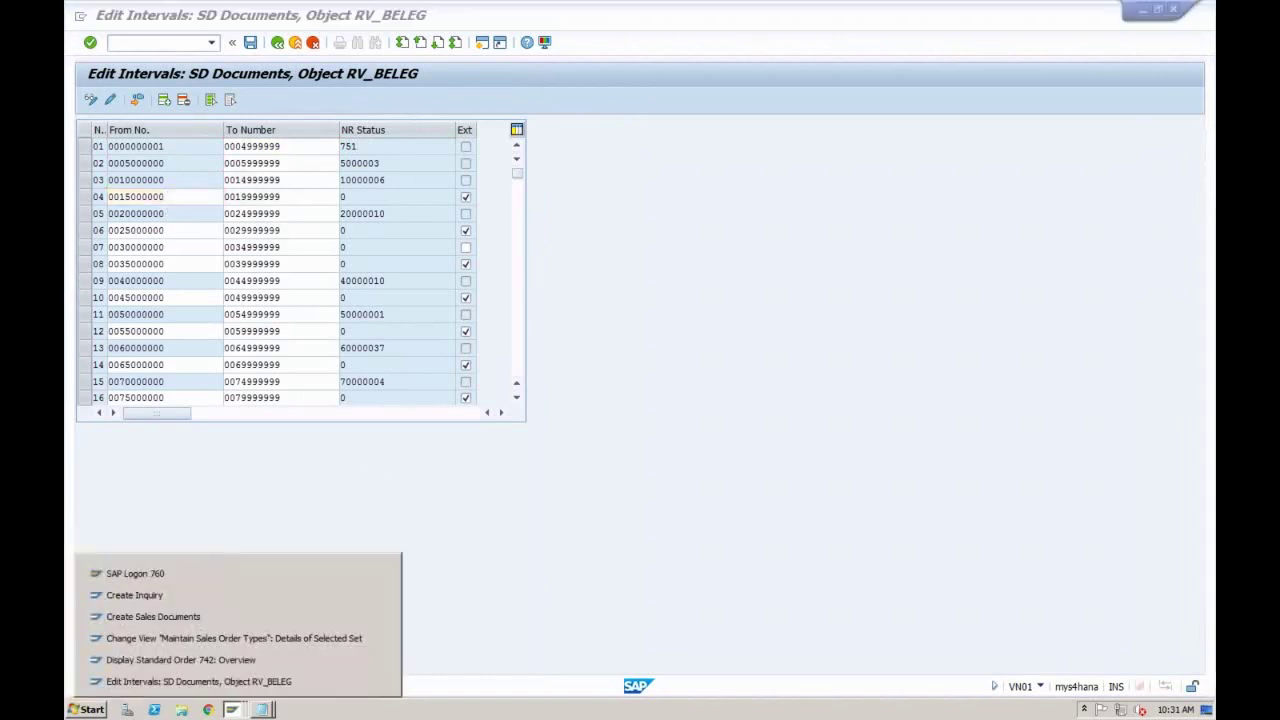
# Step: Display inquiry 10000006, found by searching sales organization RECH
pyautogui.click(251, 597)
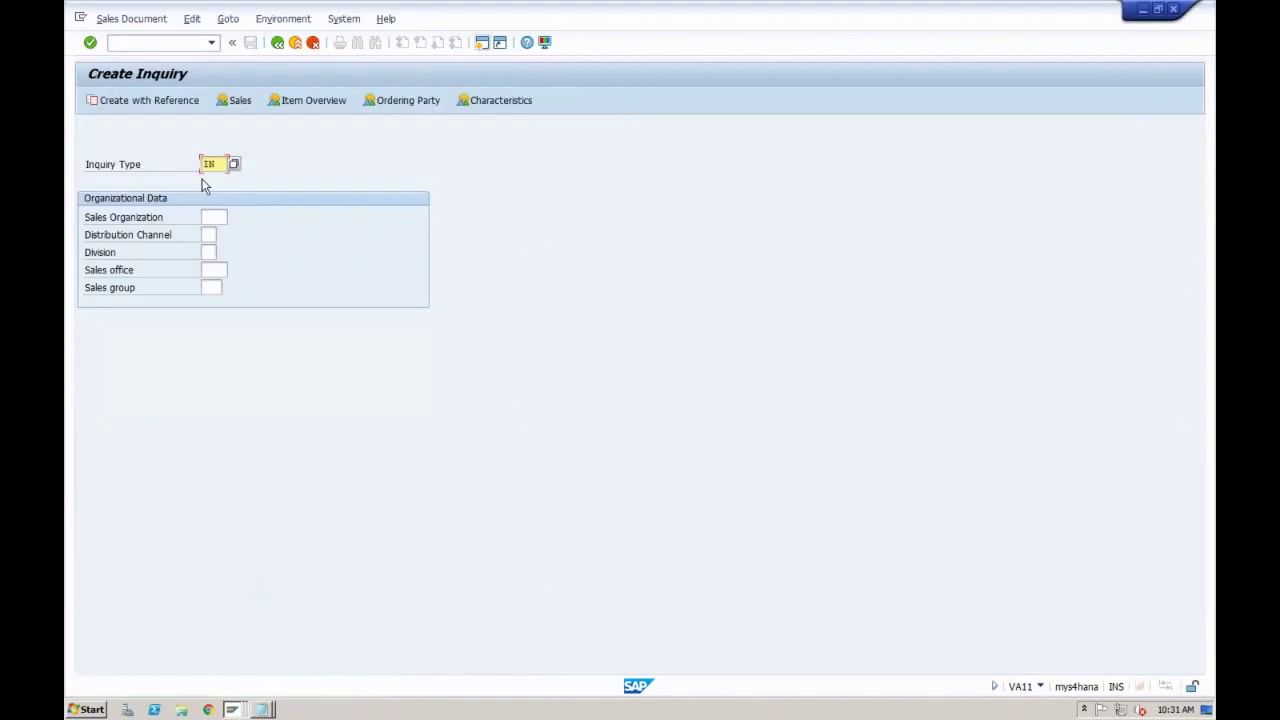
pyautogui.click(140, 20)
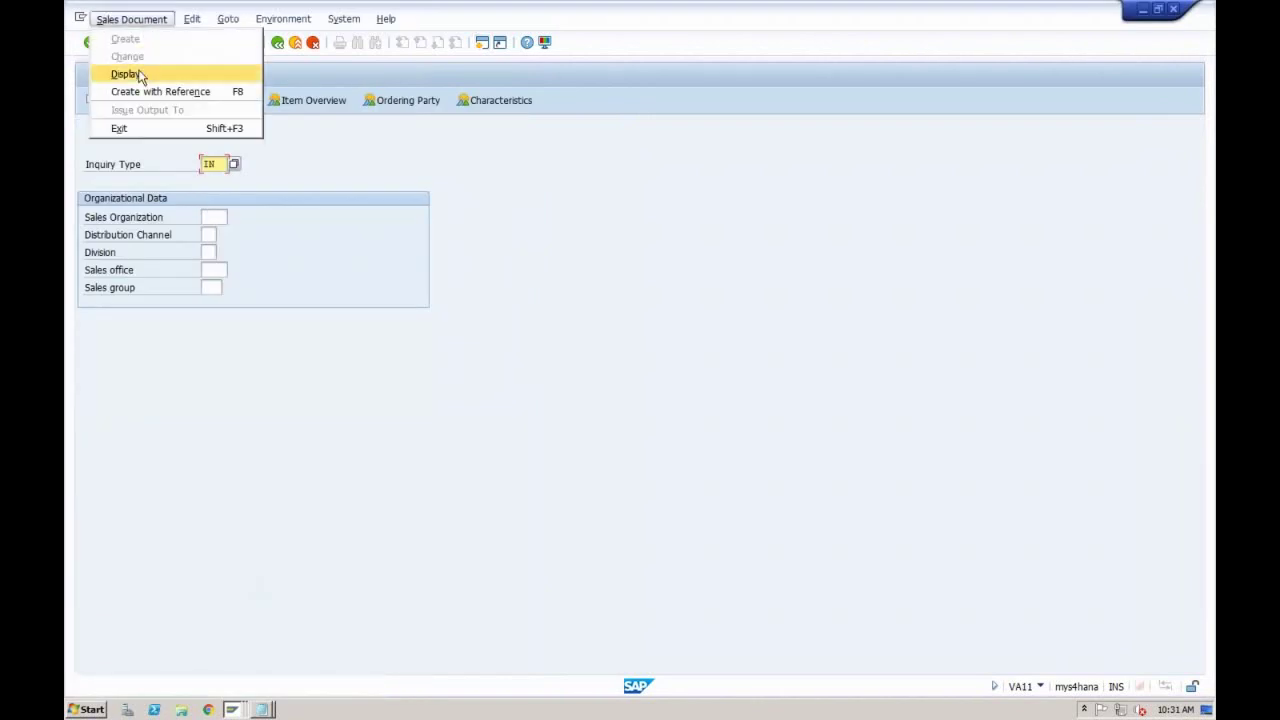
pyautogui.click(140, 75)
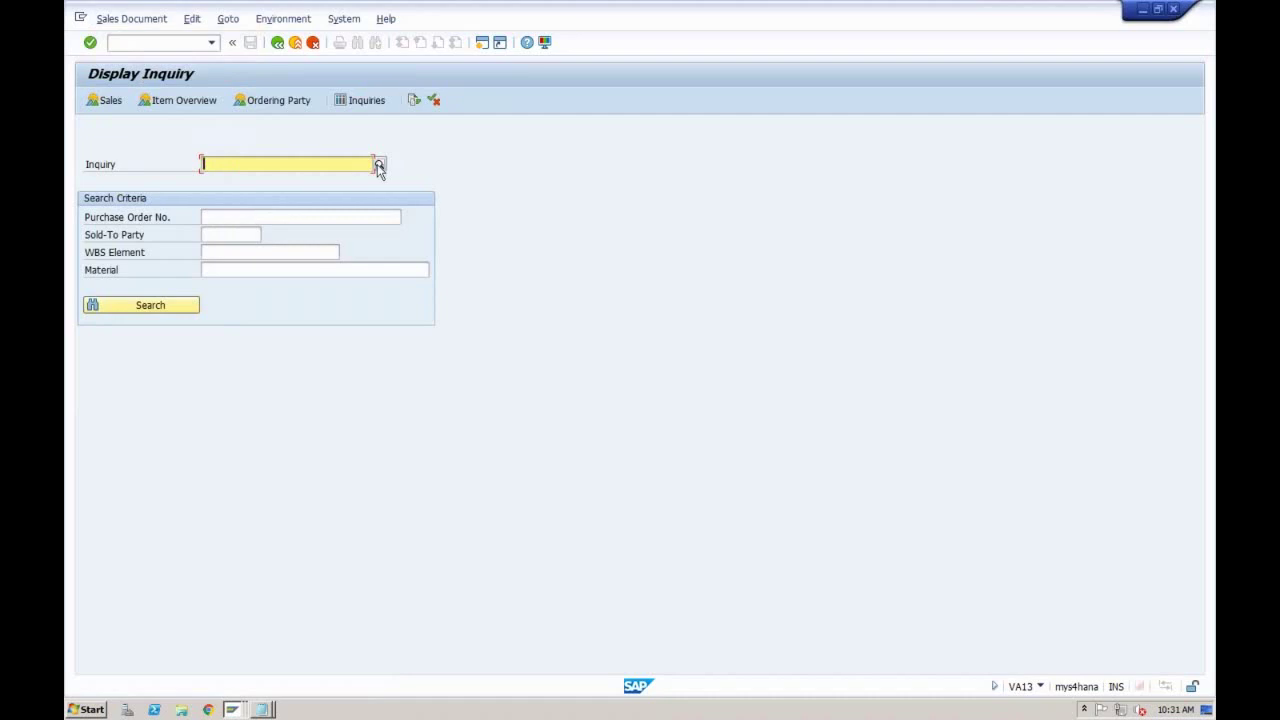
pyautogui.click(379, 164)
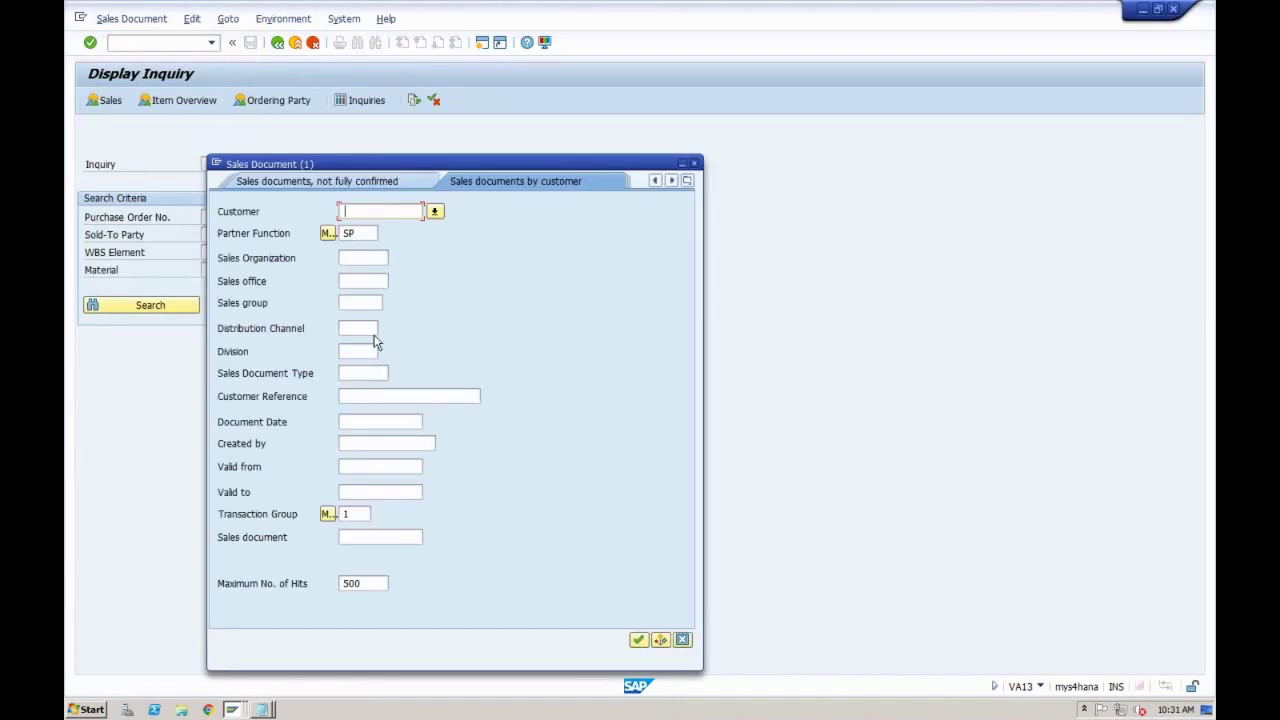
pyautogui.click(354, 258)
pyautogui.write('rech')
pyautogui.press('Return')
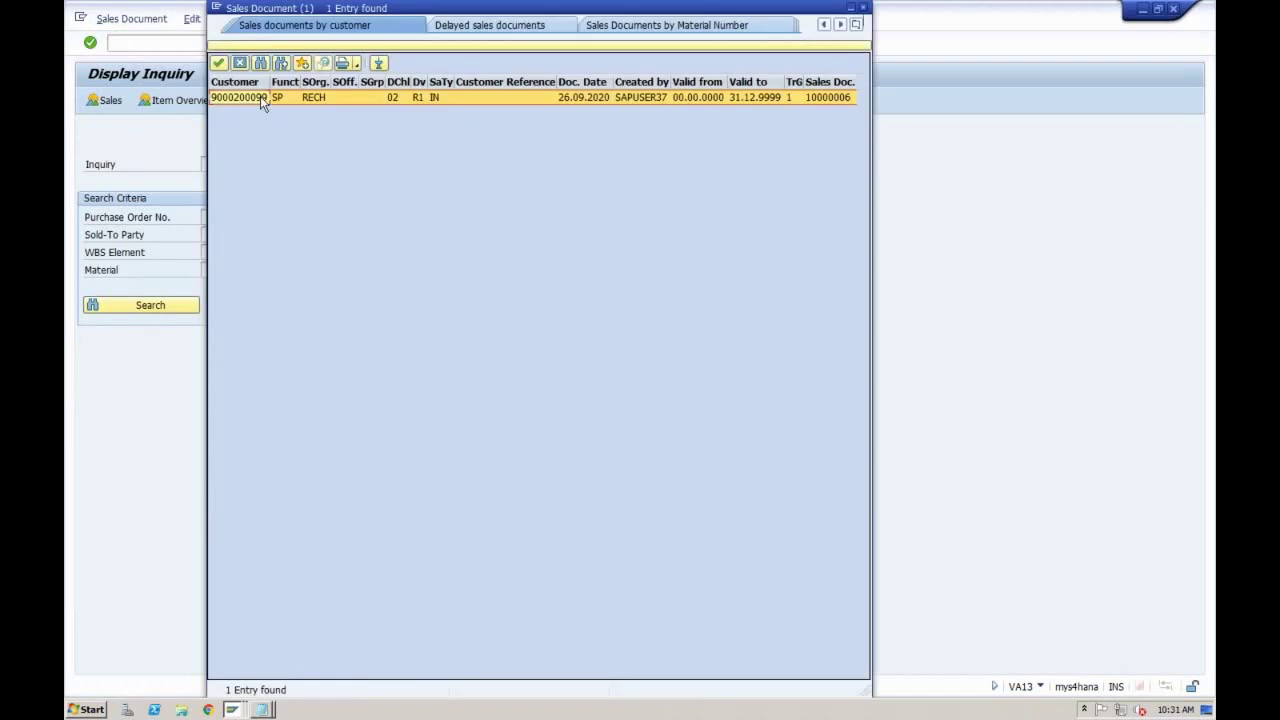
pyautogui.doubleClick(260, 96)
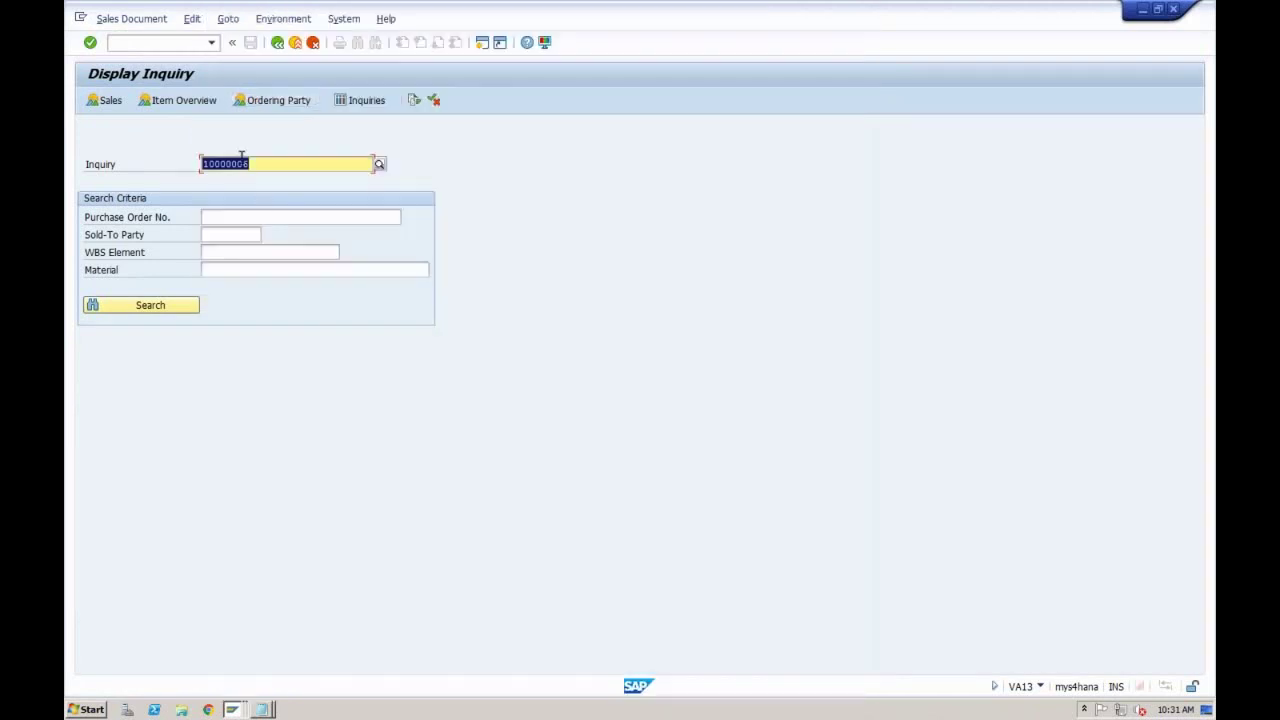
pyautogui.press('Return')
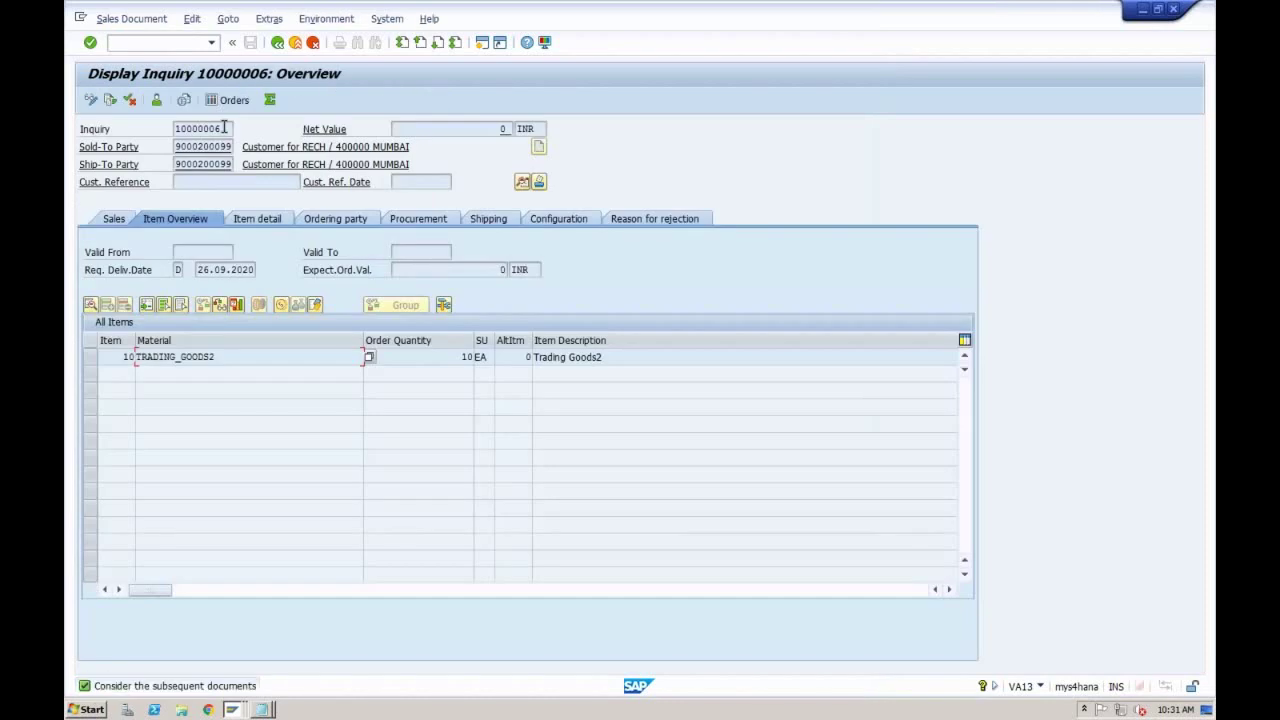
# Step: Return to the SD document number intervals window
pyautogui.click(224, 128)
pyautogui.click(231, 710)
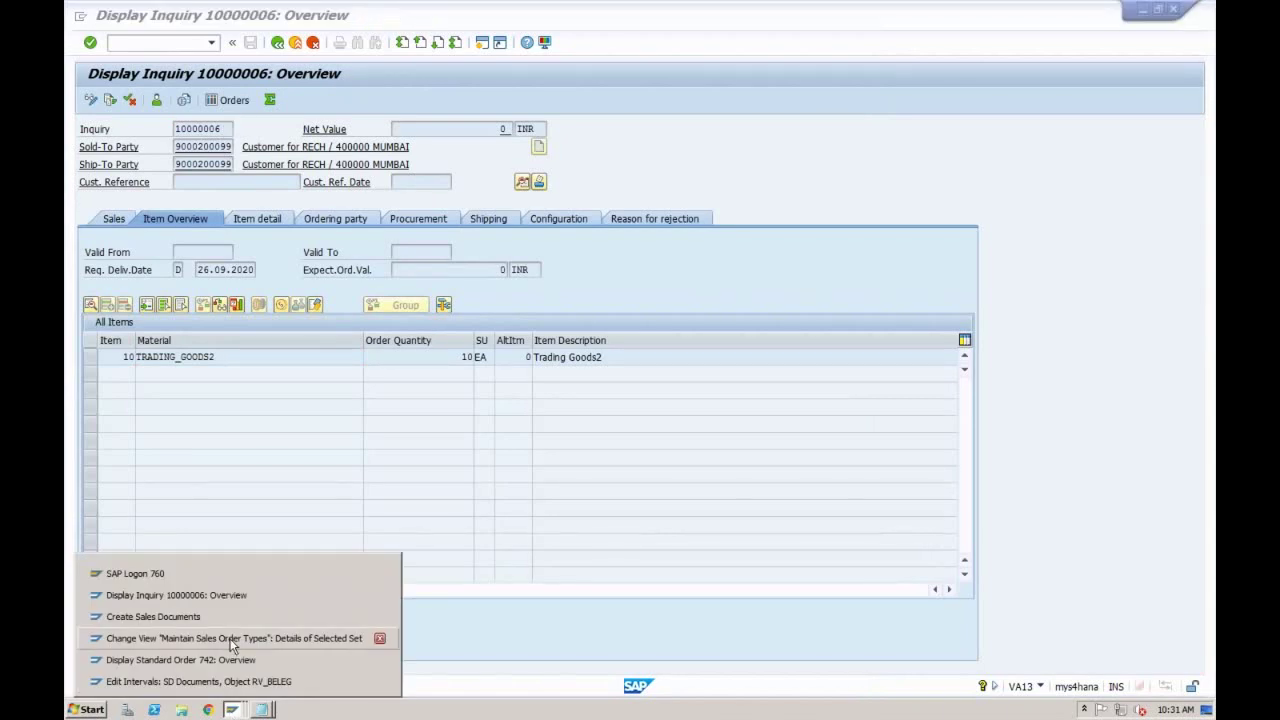
pyautogui.click(230, 681)
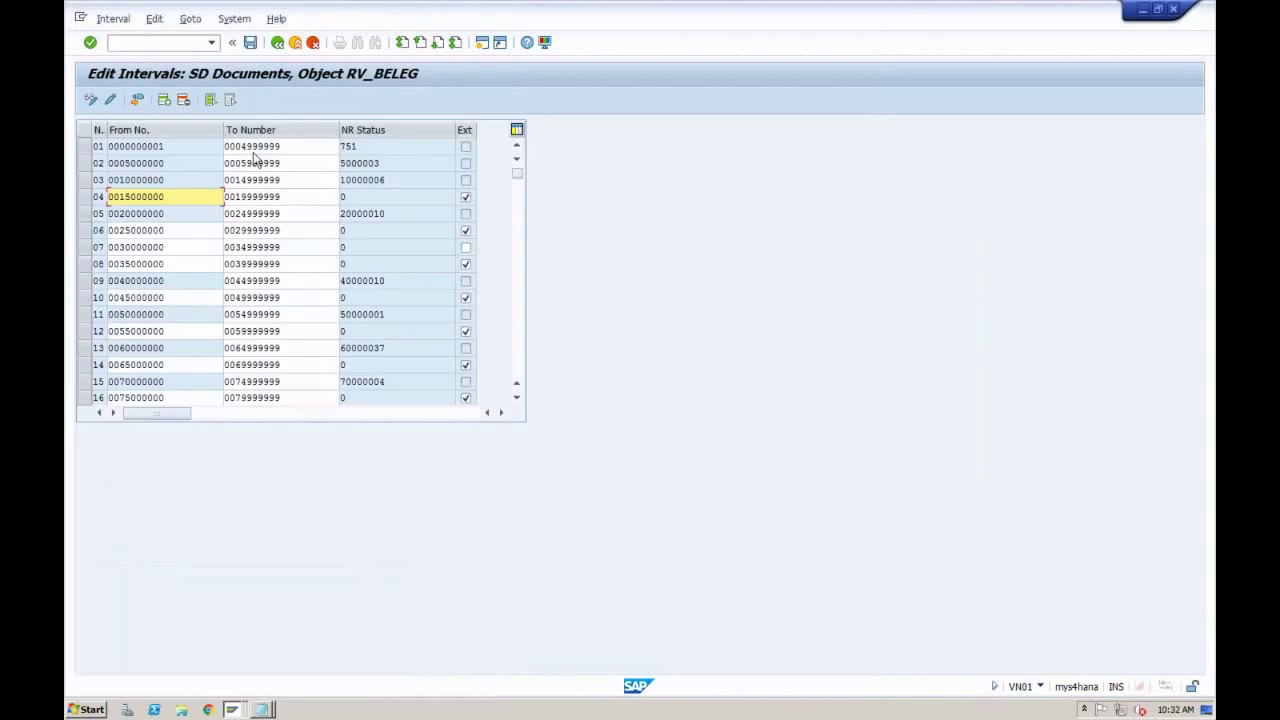
# Step: In Define Sales Document Types, open type IN and confirm internal number range 03
pyautogui.click(278, 44)
pyautogui.click(279, 44)
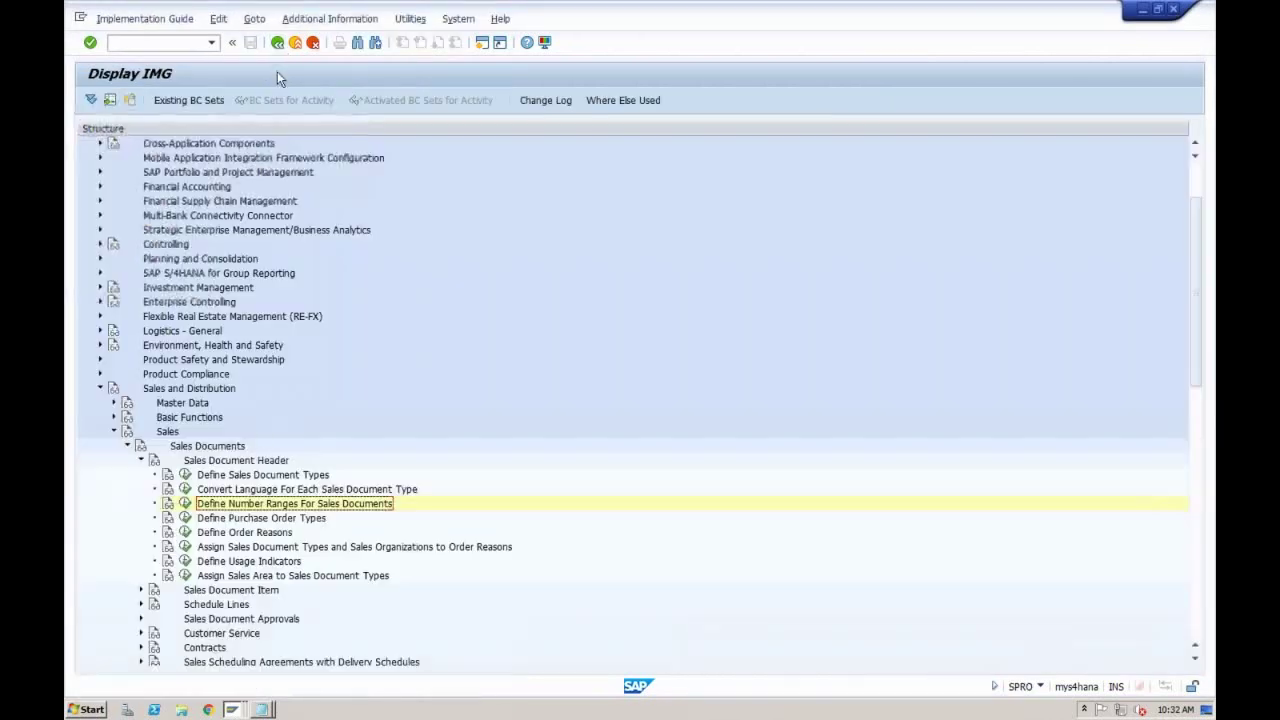
pyautogui.click(185, 475)
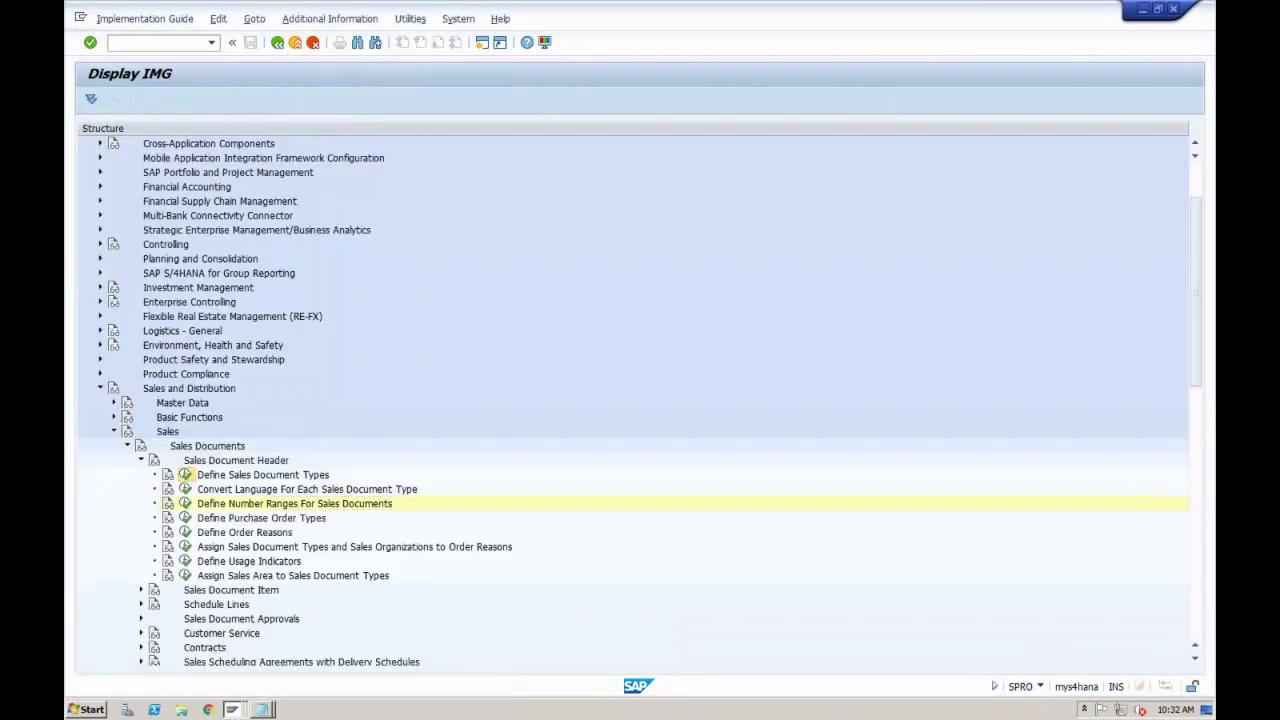
pyautogui.click(224, 414)
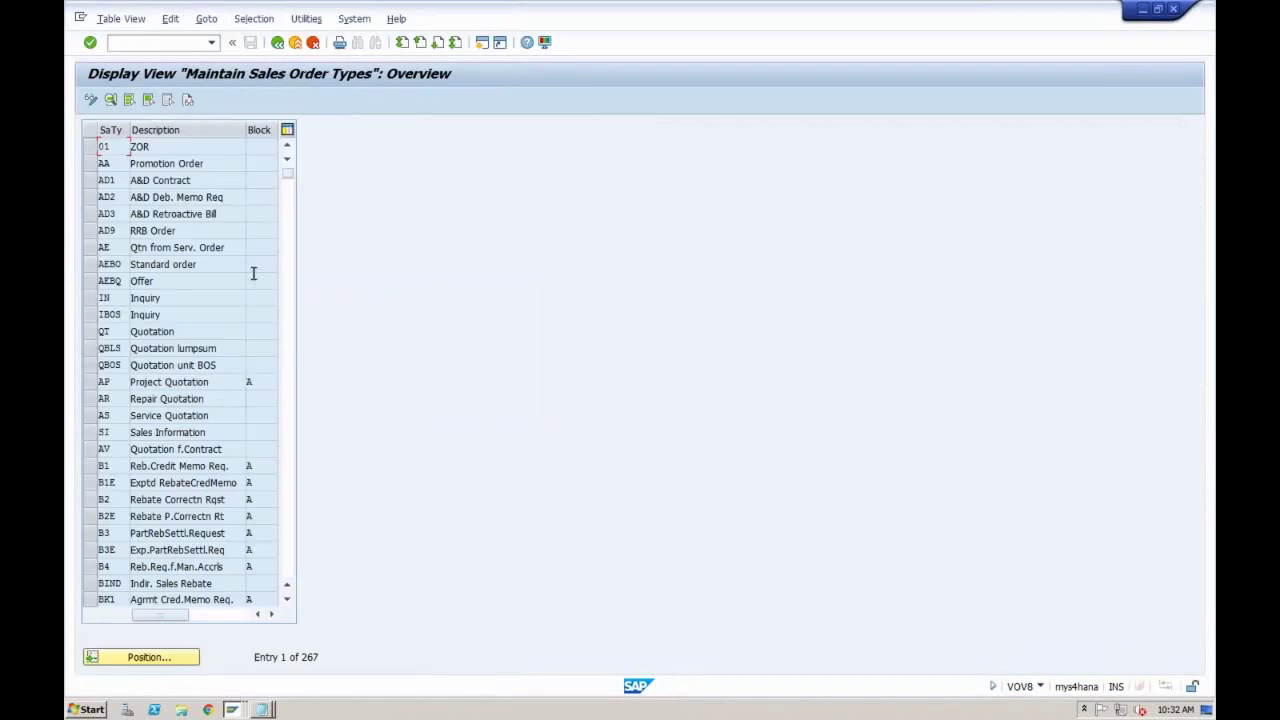
pyautogui.click(150, 658)
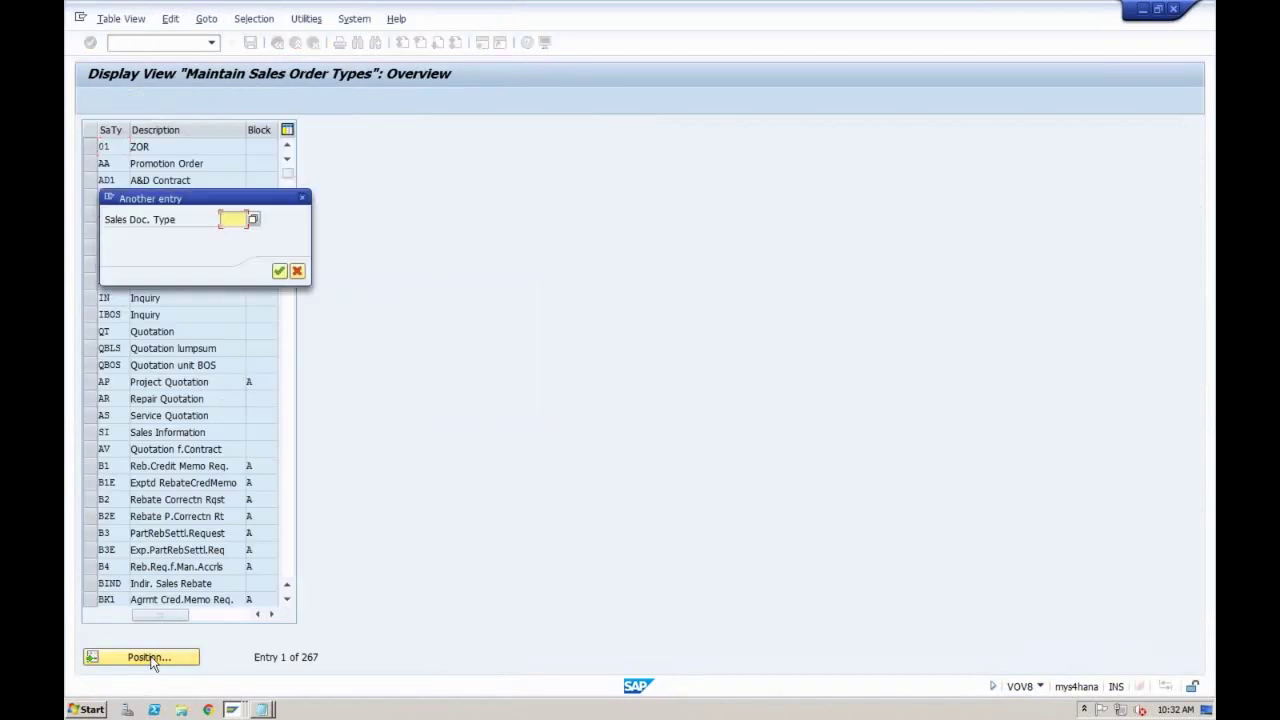
pyautogui.write('in')
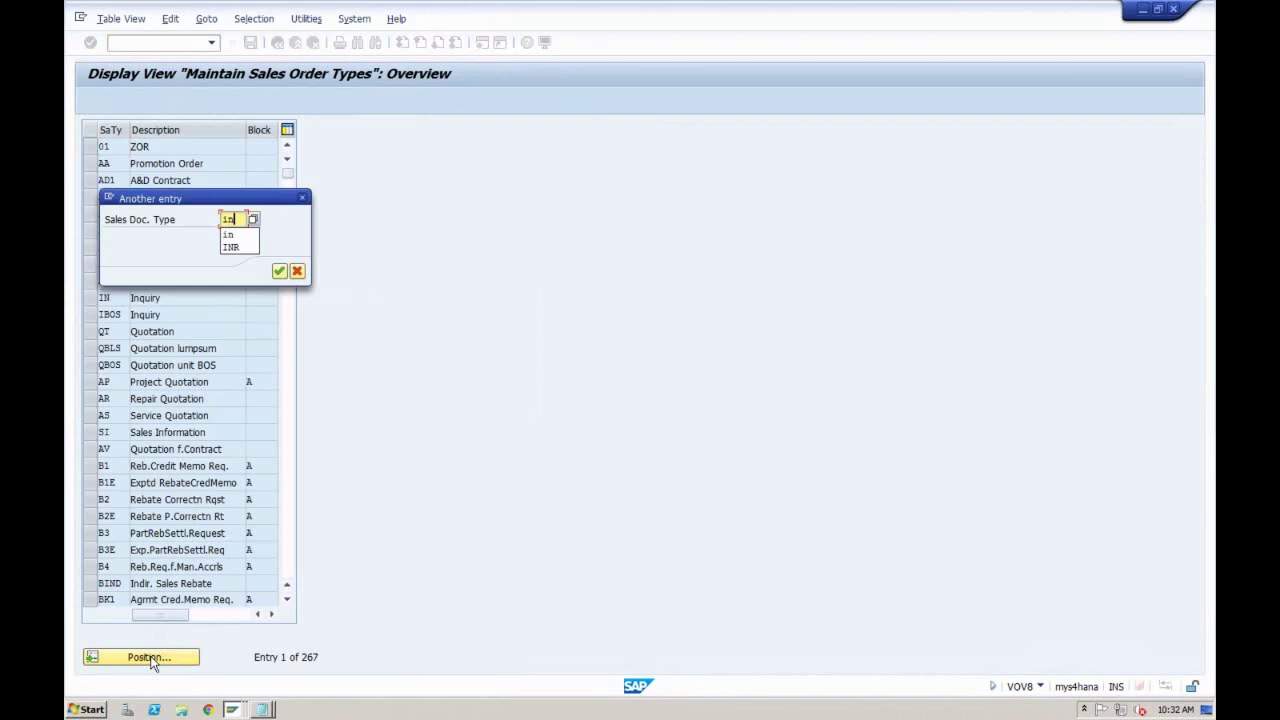
pyautogui.press('Return')
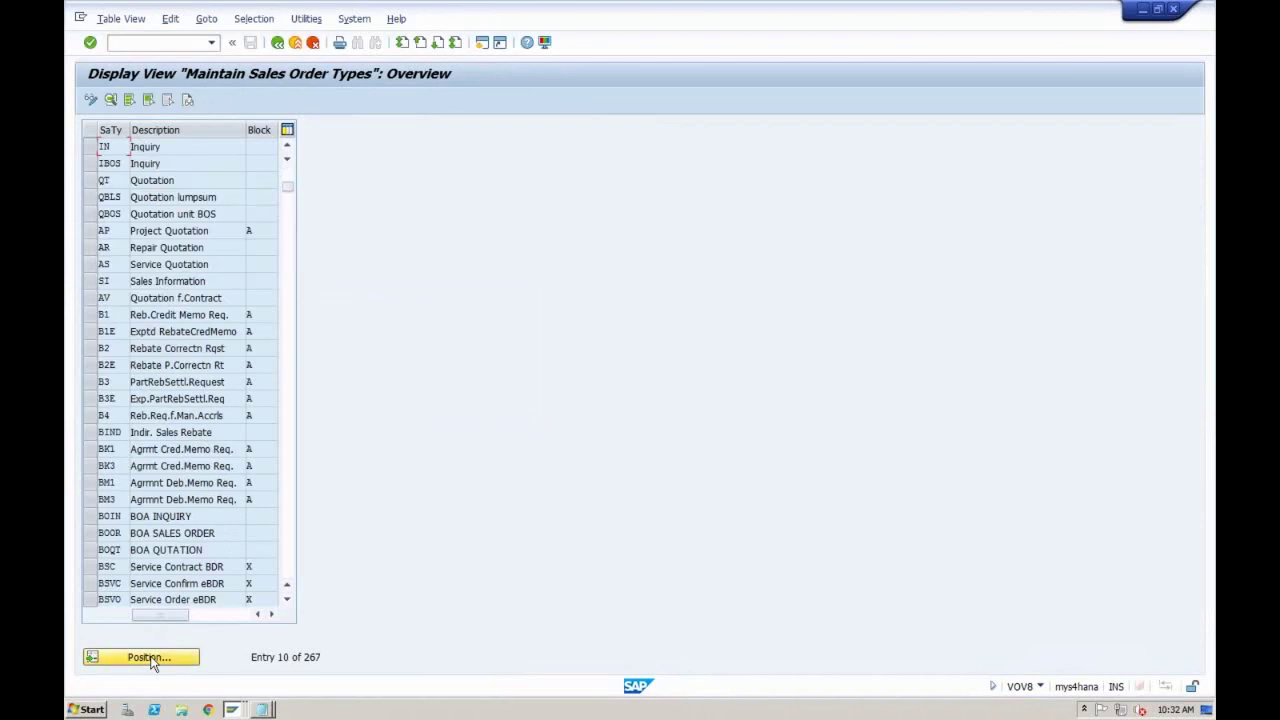
pyautogui.doubleClick(150, 148)
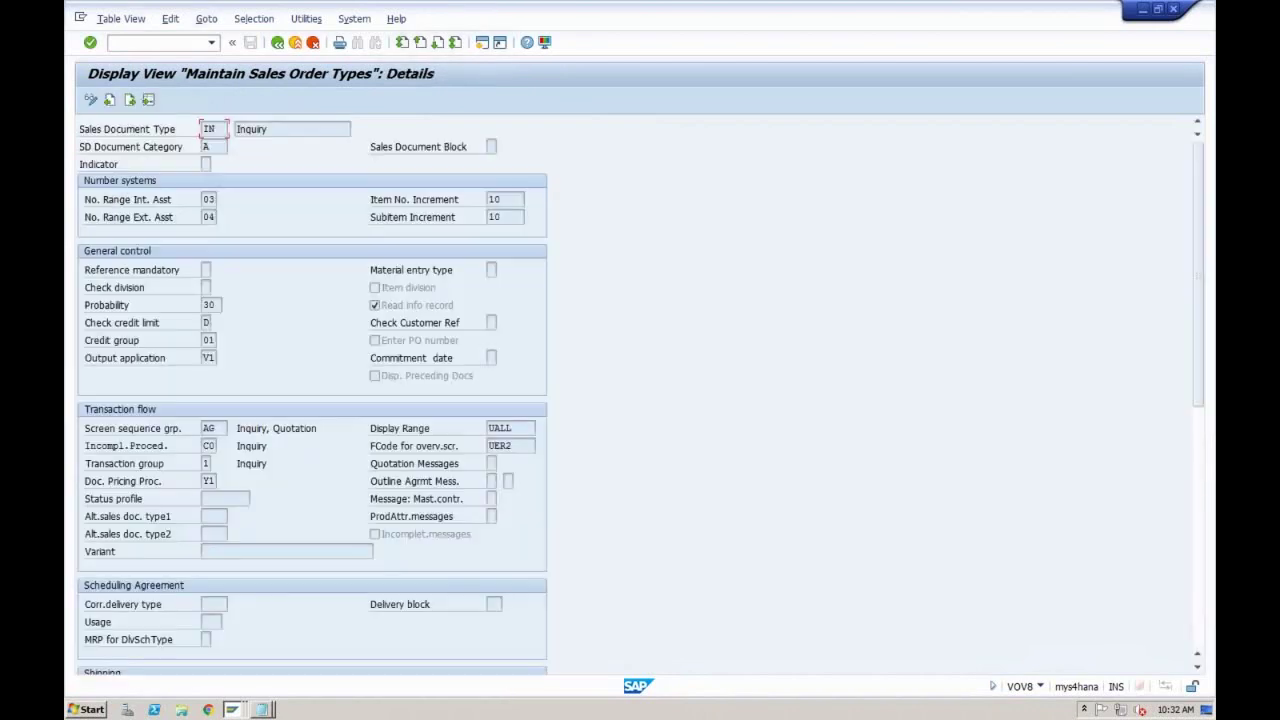
pyautogui.click(206, 200)
# Step: Go back to the IMG and rerun Define Number Ranges For Sales Documents
pyautogui.click(278, 43)
pyautogui.click(278, 43)
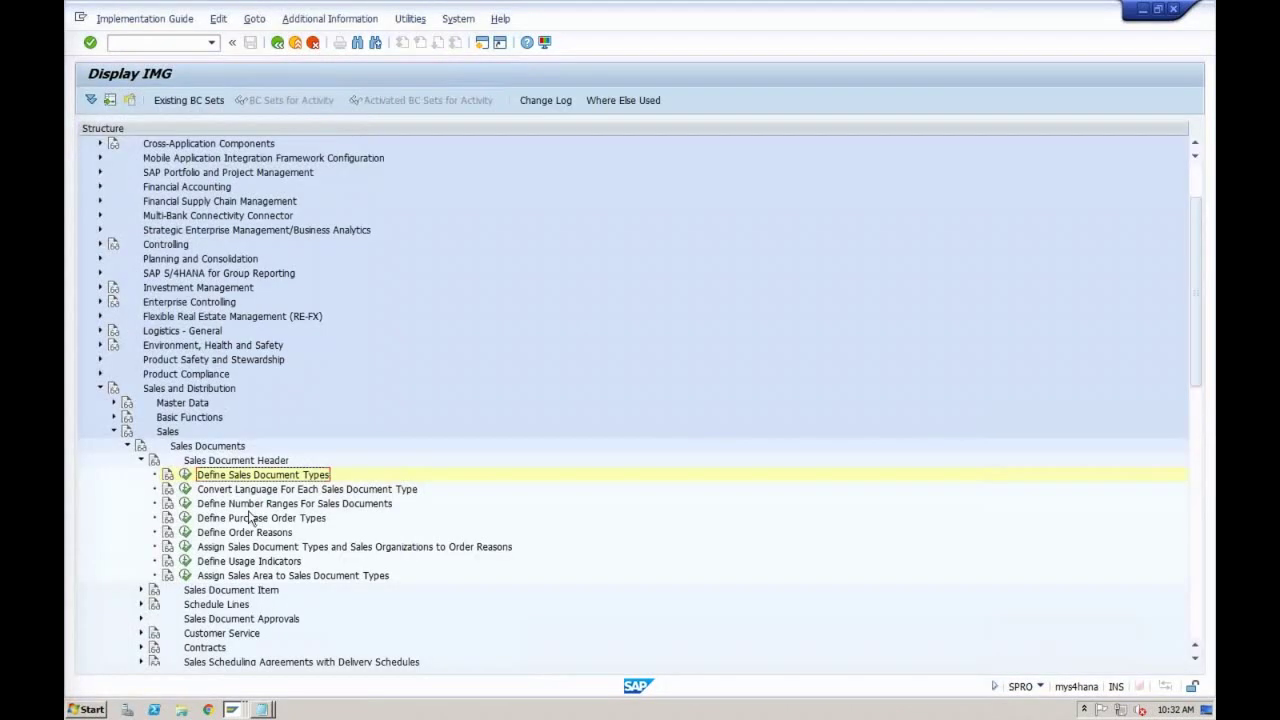
pyautogui.click(185, 503)
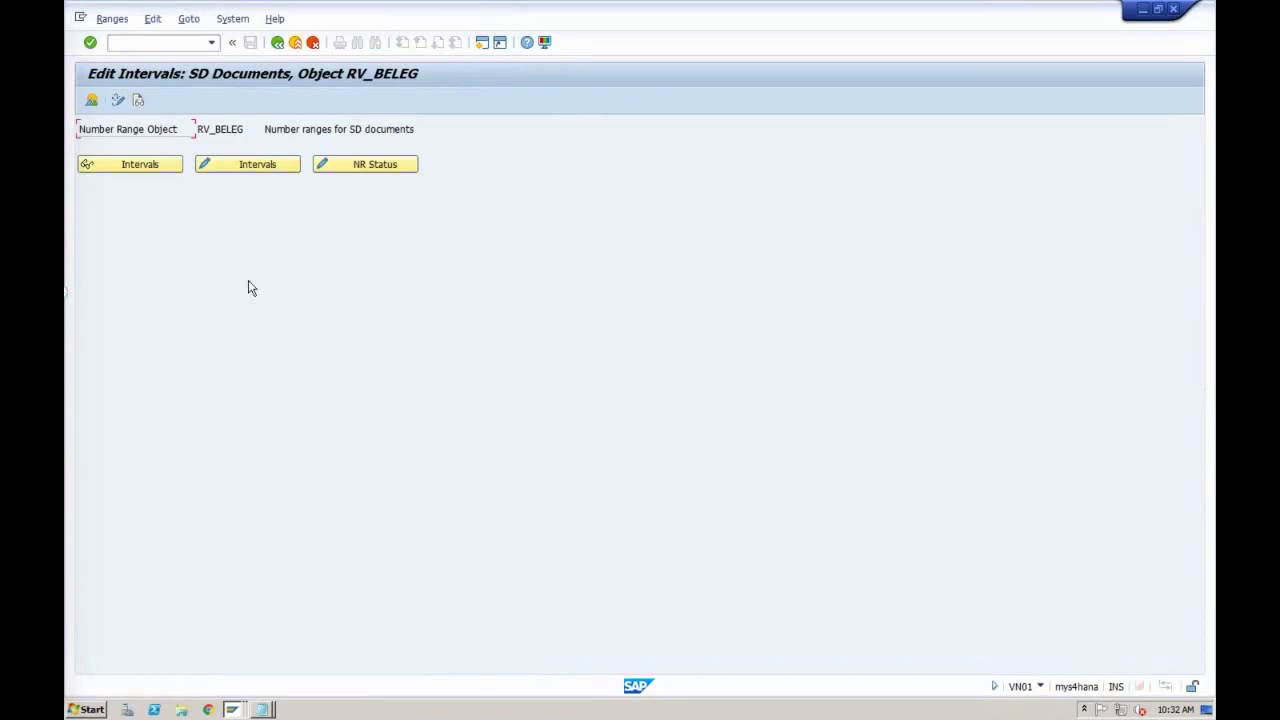
# Step: Open the RV_BELEG intervals and check interval 03's current status 10000006
pyautogui.click(249, 165)
pyautogui.moveTo(166, 180)
pyautogui.mouseDown()
pyautogui.moveTo(104, 180)
pyautogui.moveTo(166, 180)
pyautogui.mouseUp()
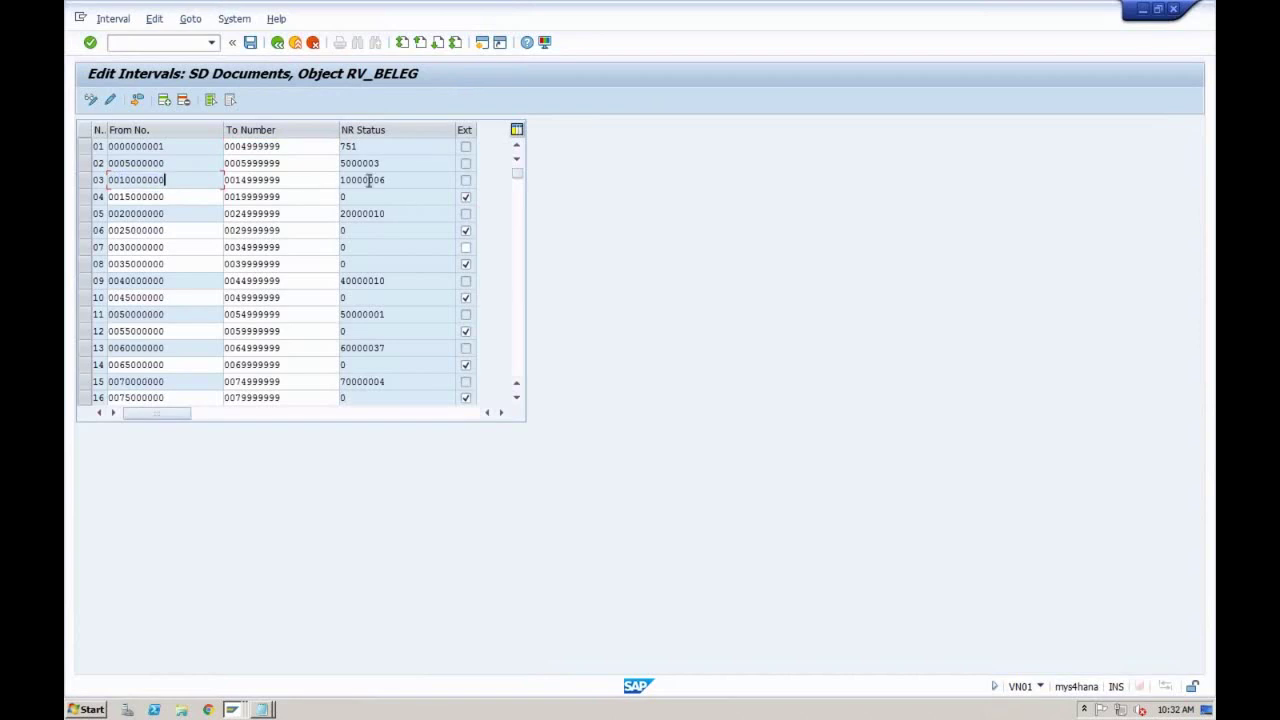
pyautogui.moveTo(388, 180); pyautogui.dragTo(330, 182)
pyautogui.click(330, 182)
pyautogui.click(236, 709)
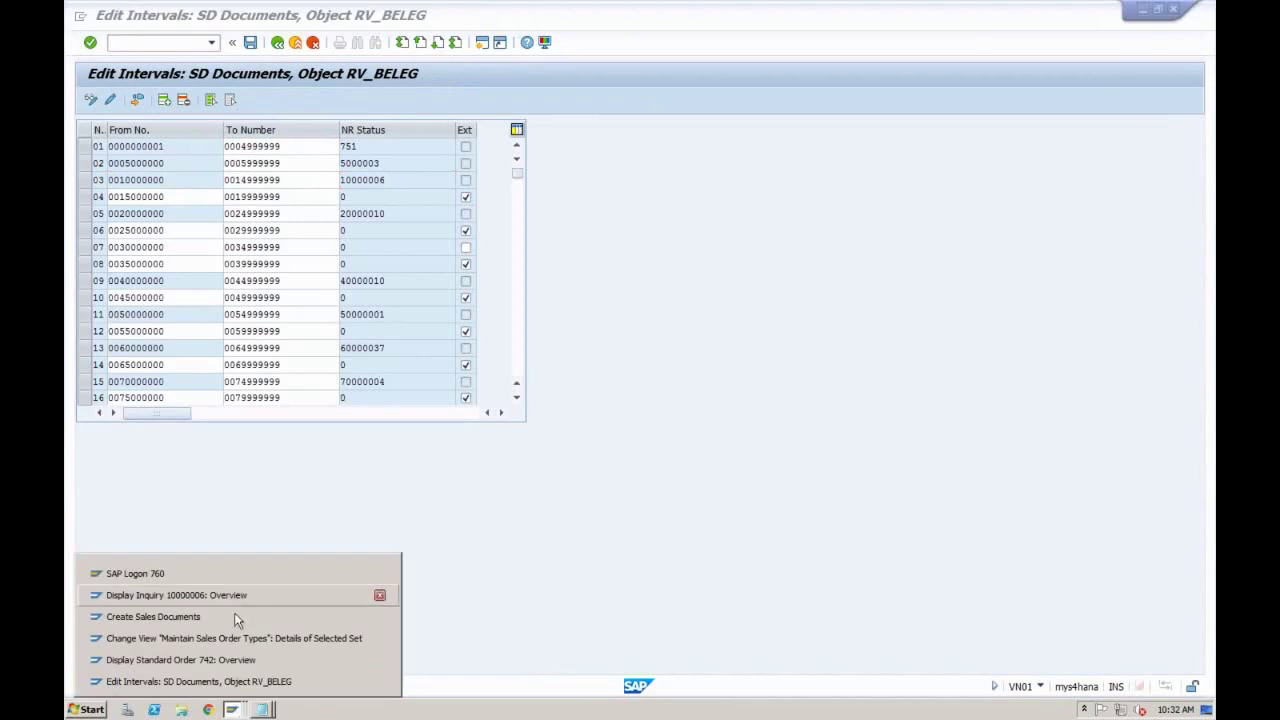
# Step: On ZOR1's details, review internal number range 01 and external number range 02
pyautogui.click(234, 638)
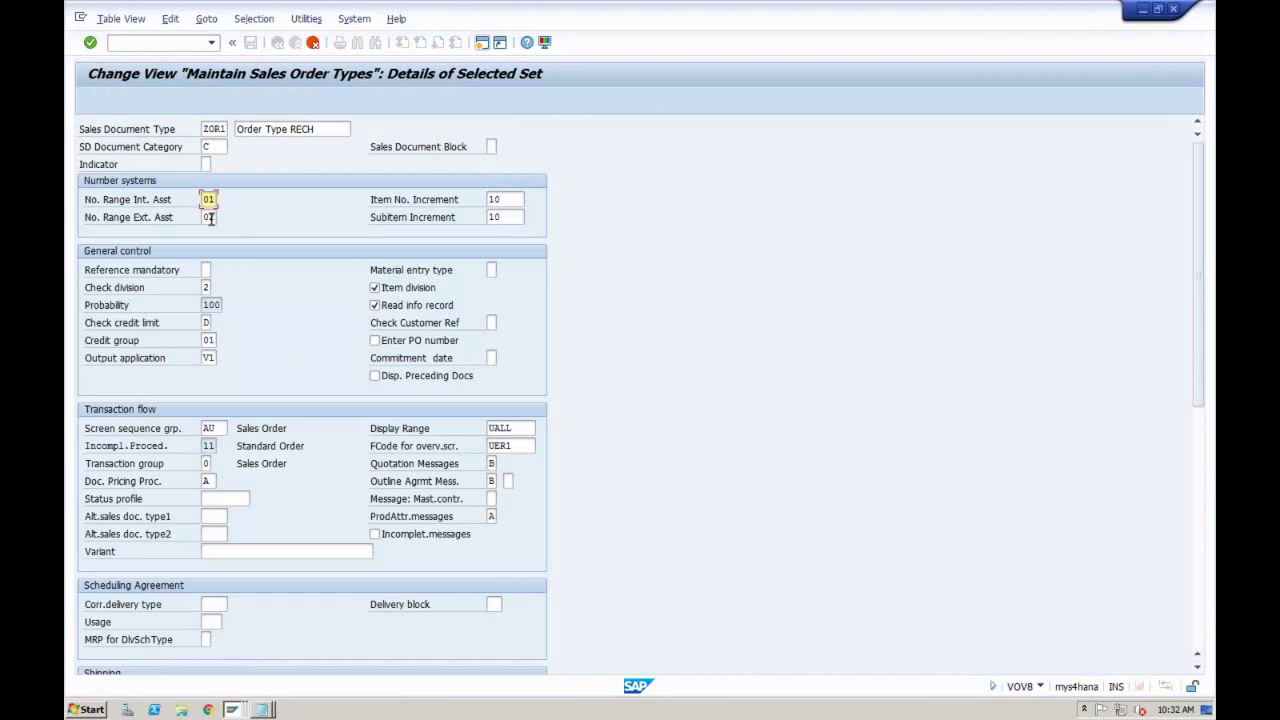
pyautogui.click(210, 217)
pyautogui.click(232, 709)
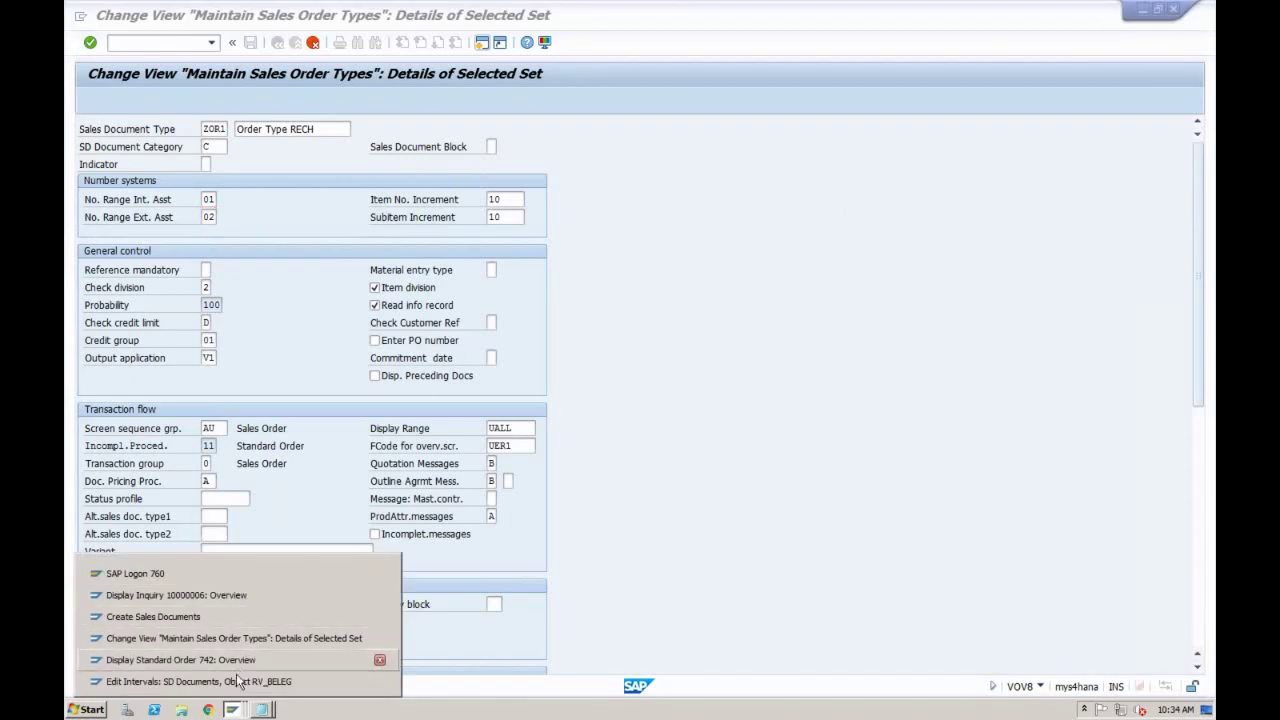
# Step: Open Inquiry type IN's details from Define Sales Document Types, accepting the locked-data prompt
pyautogui.click(238, 683)
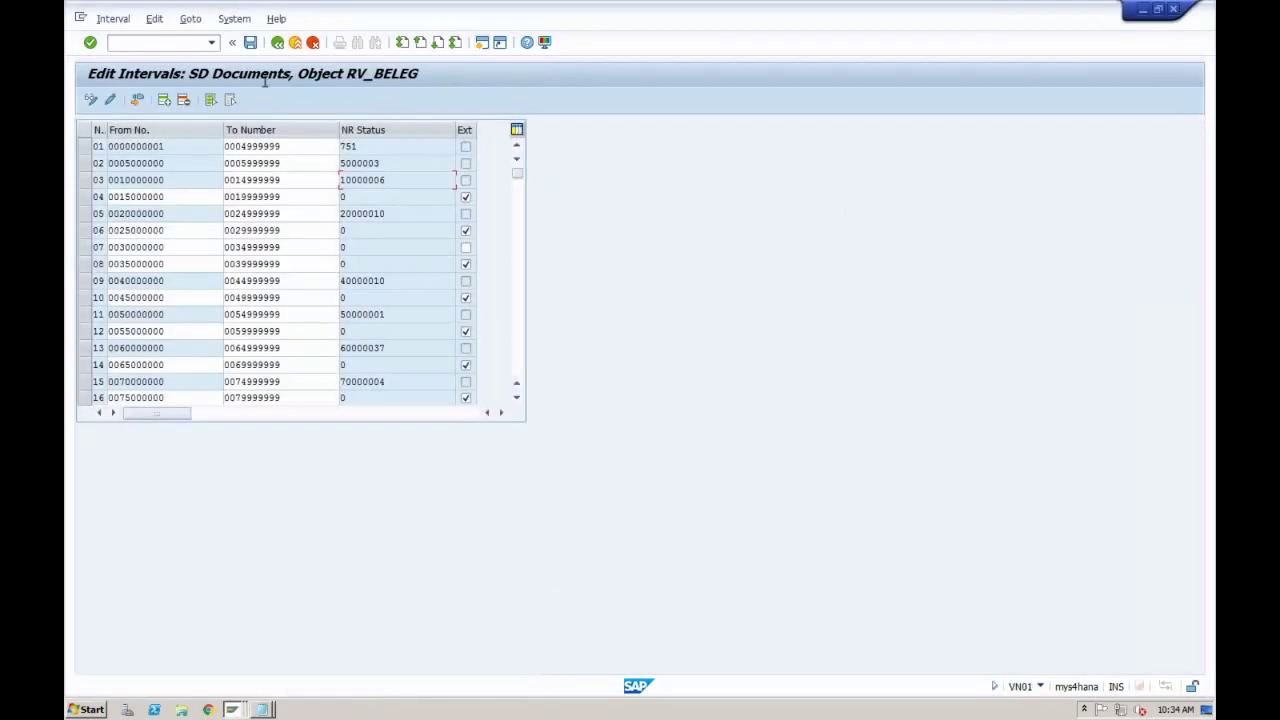
pyautogui.click(277, 43)
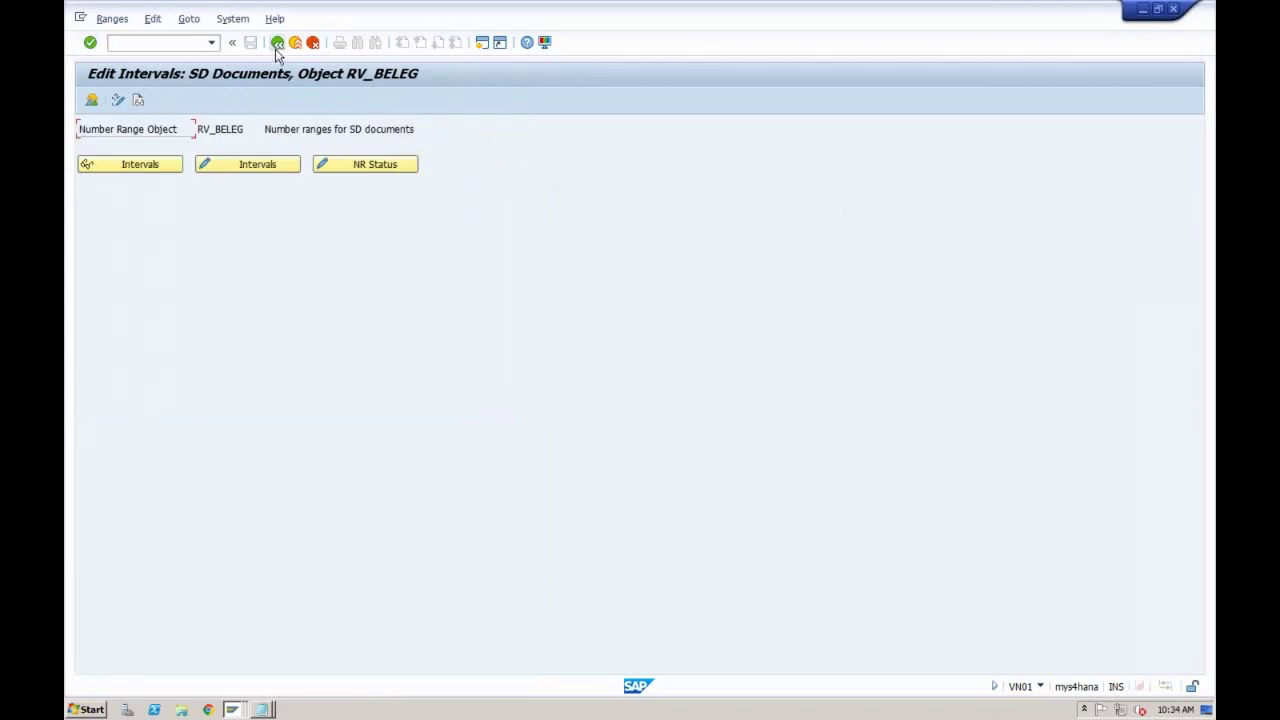
pyautogui.click(277, 43)
pyautogui.click(185, 474)
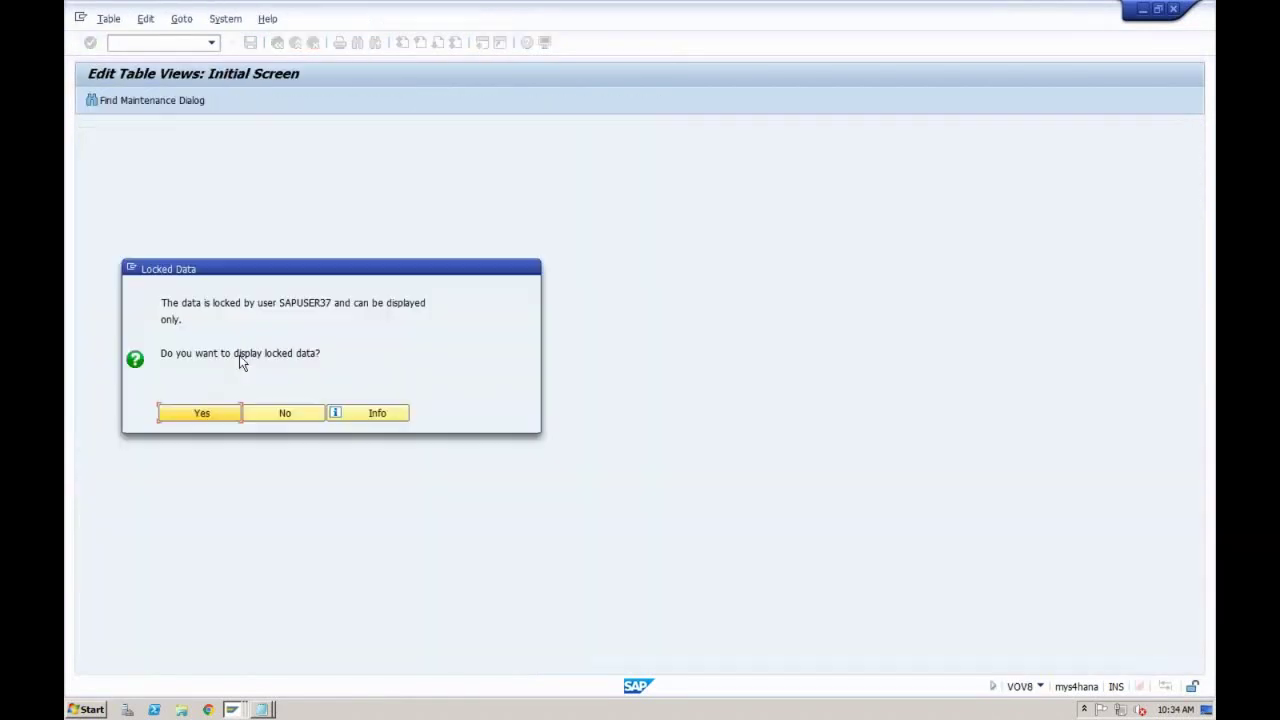
pyautogui.click(220, 414)
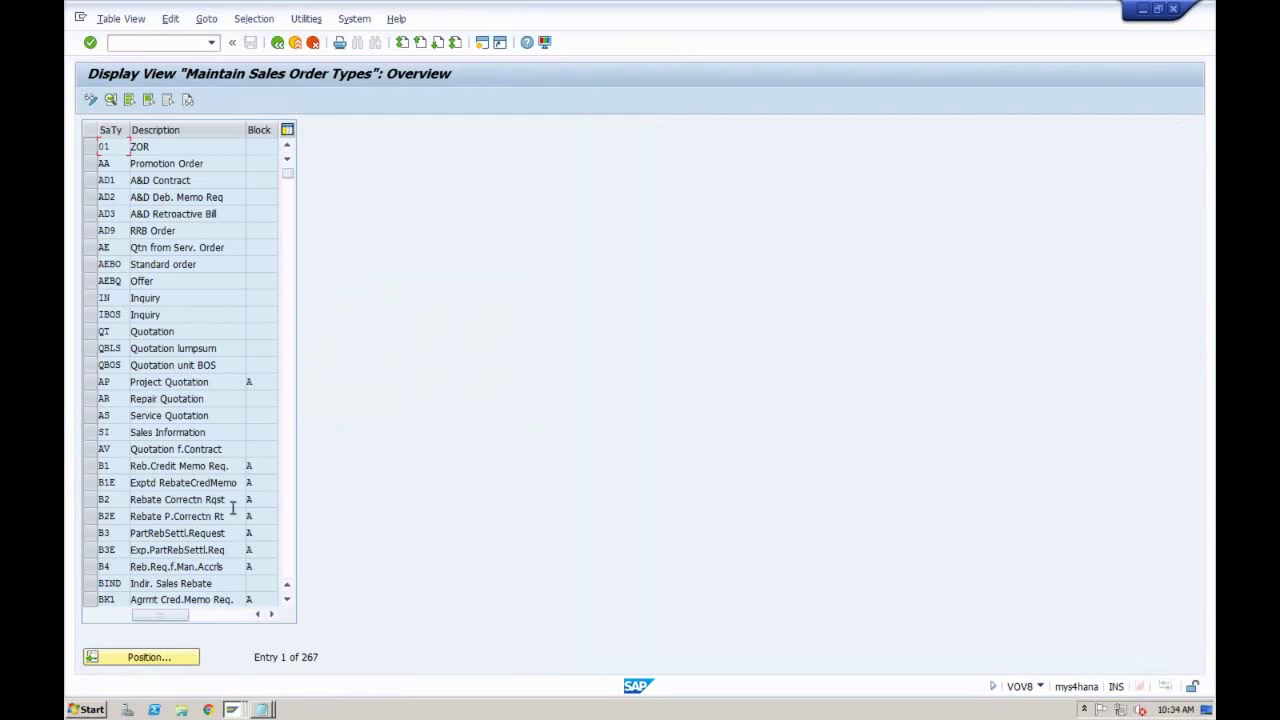
pyautogui.click(150, 657)
pyautogui.write('IN')
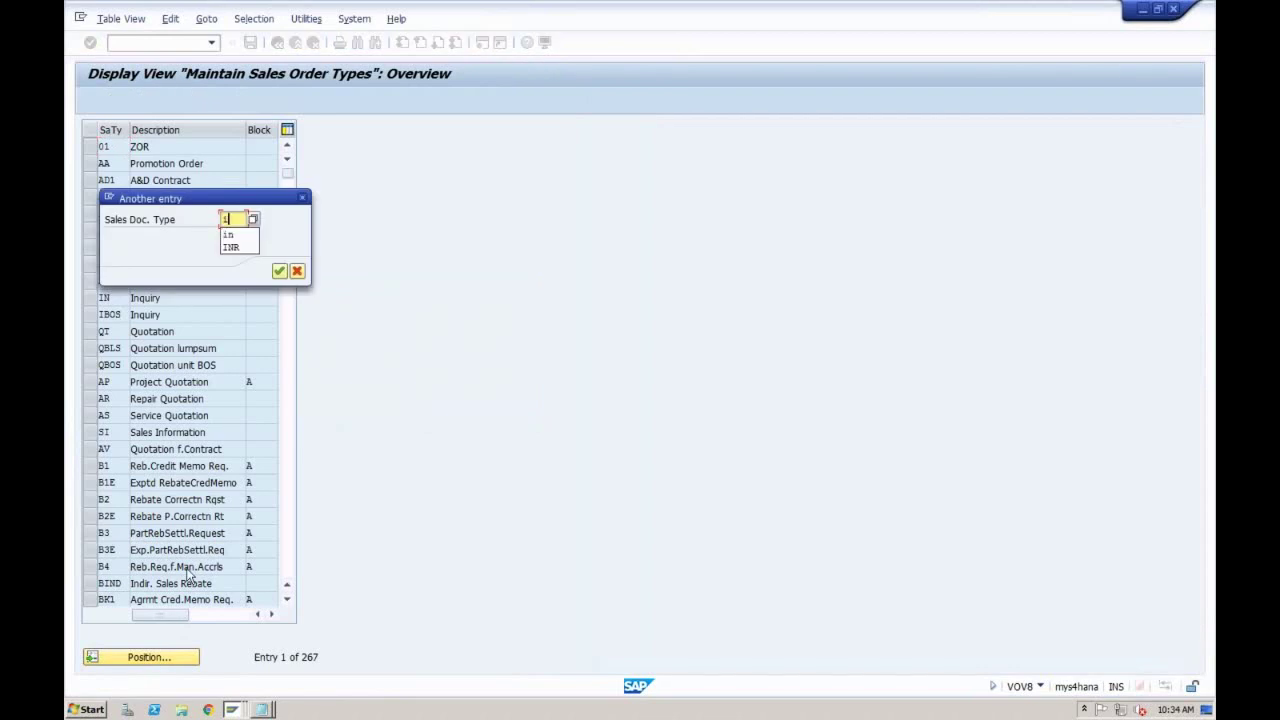
pyautogui.press('Return')
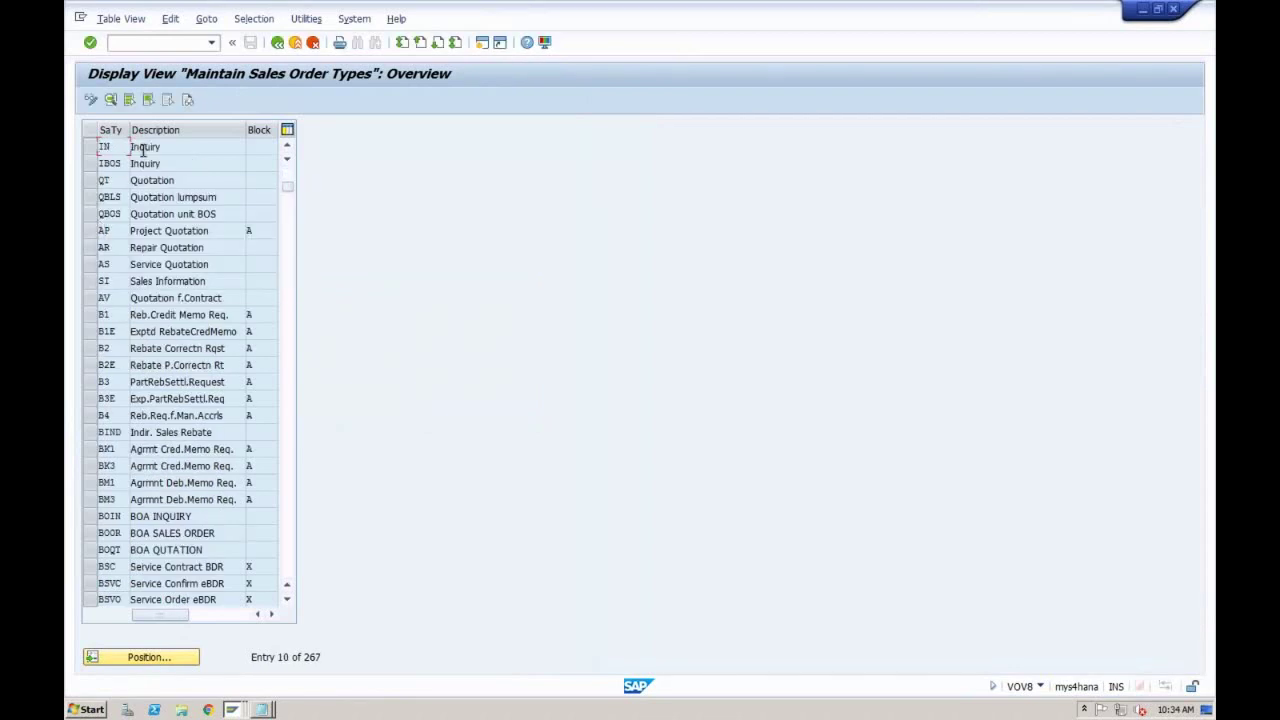
pyautogui.doubleClick(145, 147)
# Step: Check IN's internal number range 03 and external number range 04
pyautogui.click(210, 200)
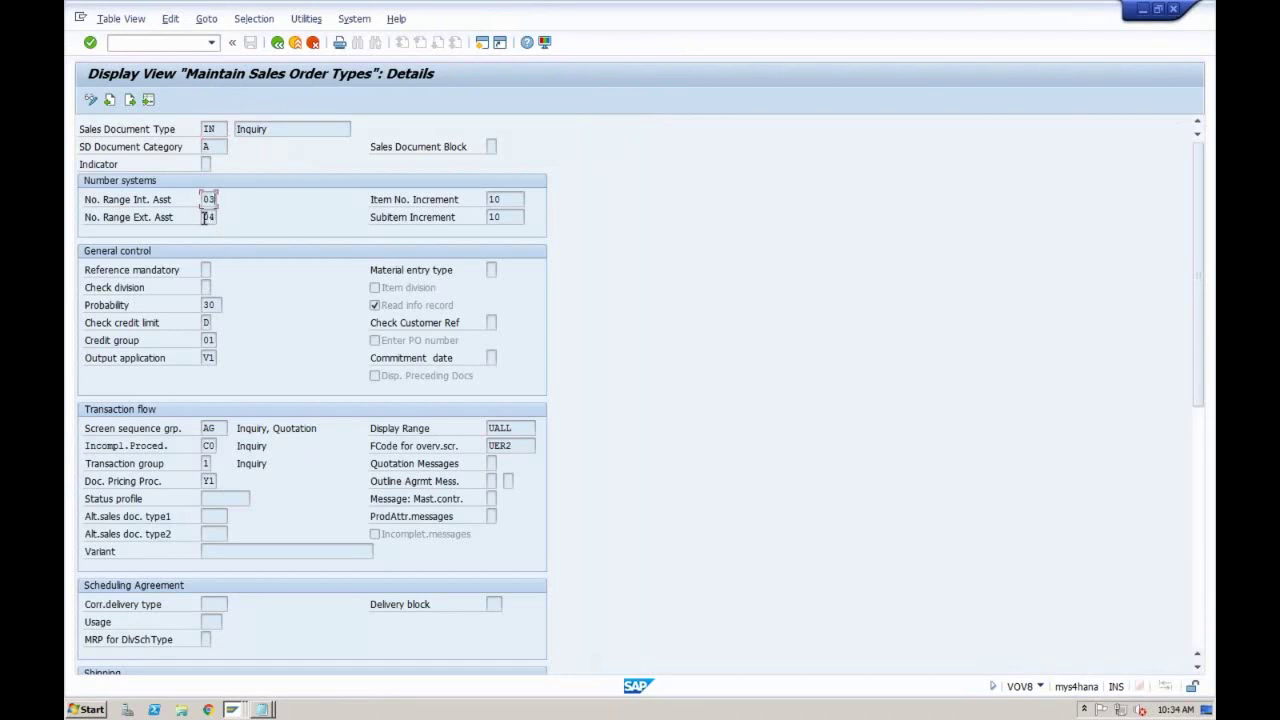
pyautogui.click(210, 217)
pyautogui.moveTo(202, 199); pyautogui.dragTo(213, 200)
pyautogui.click(204, 217)
pyautogui.moveTo(203, 217); pyautogui.dragTo(213, 217)
pyautogui.click(213, 217)
pyautogui.click(202, 218)
pyautogui.moveTo(203, 217); pyautogui.dragTo(215, 217)
pyautogui.click(278, 43)
pyautogui.click(279, 44)
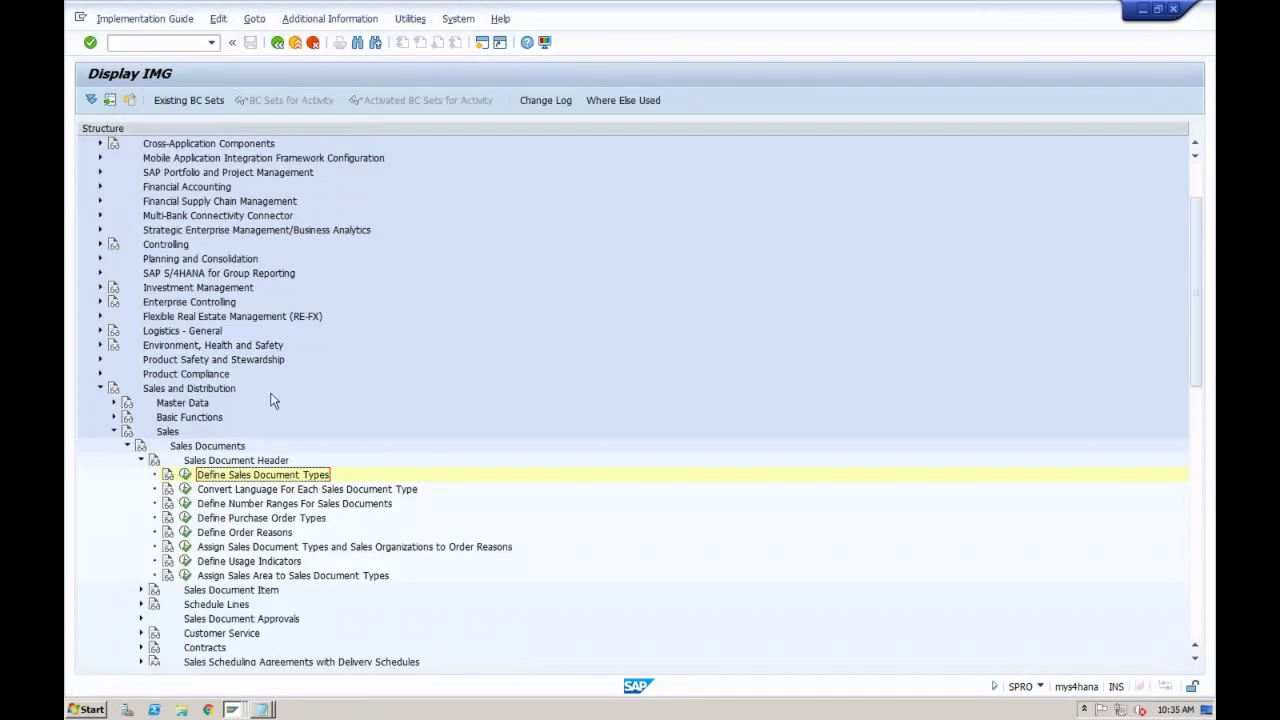
pyautogui.click(185, 503)
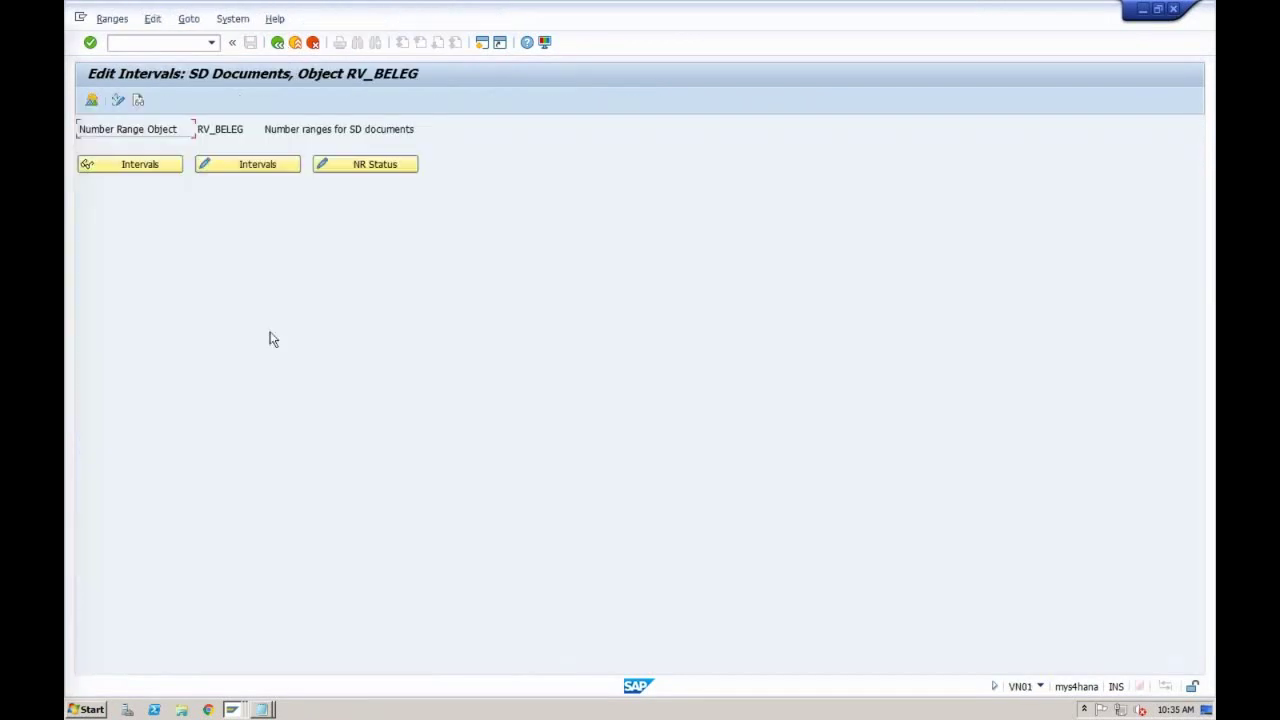
pyautogui.click(257, 172)
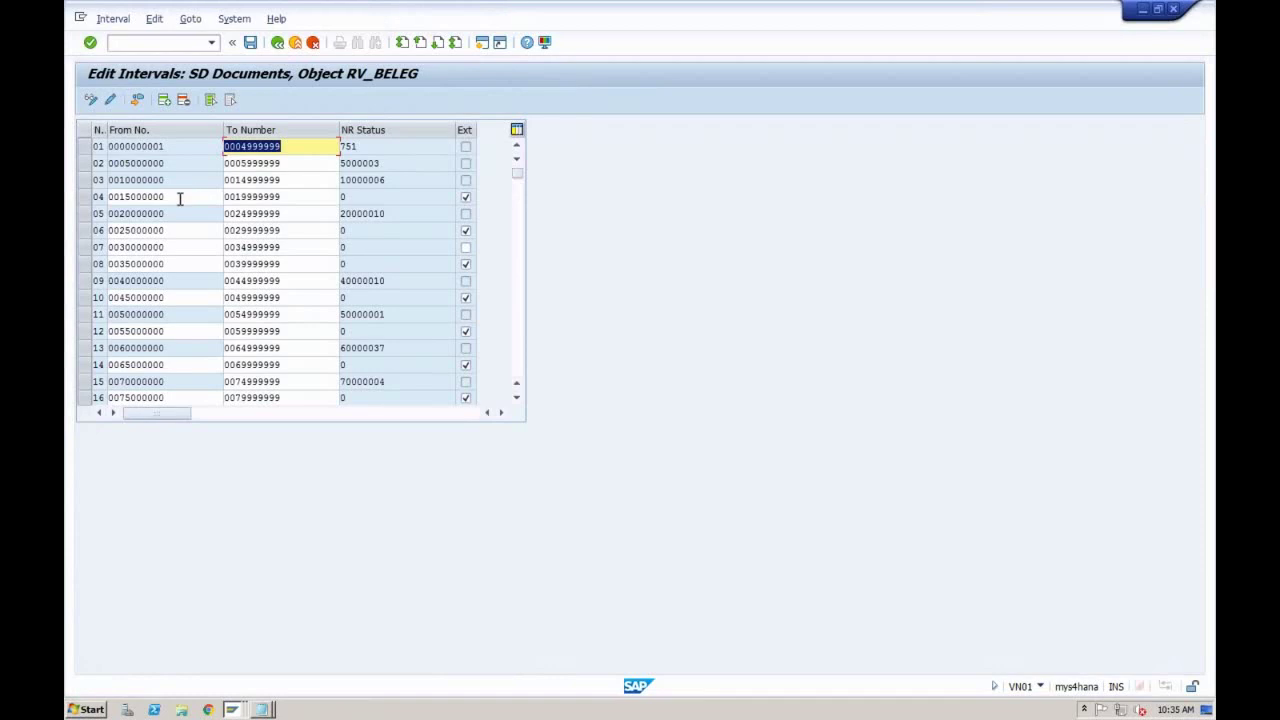
pyautogui.click(177, 197)
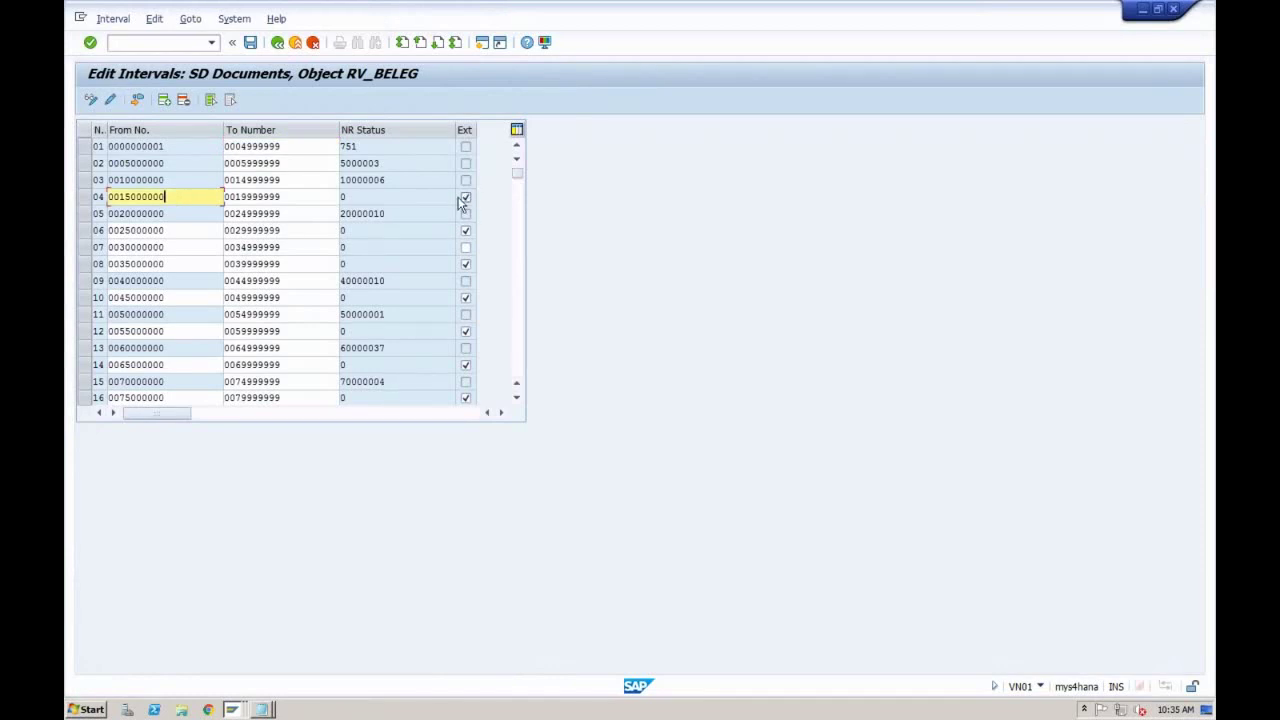
pyautogui.moveTo(187, 197); pyautogui.dragTo(119, 197)
pyautogui.hotkey('ctrl', 'c')
pyautogui.click(119, 197)
pyautogui.click(234, 710)
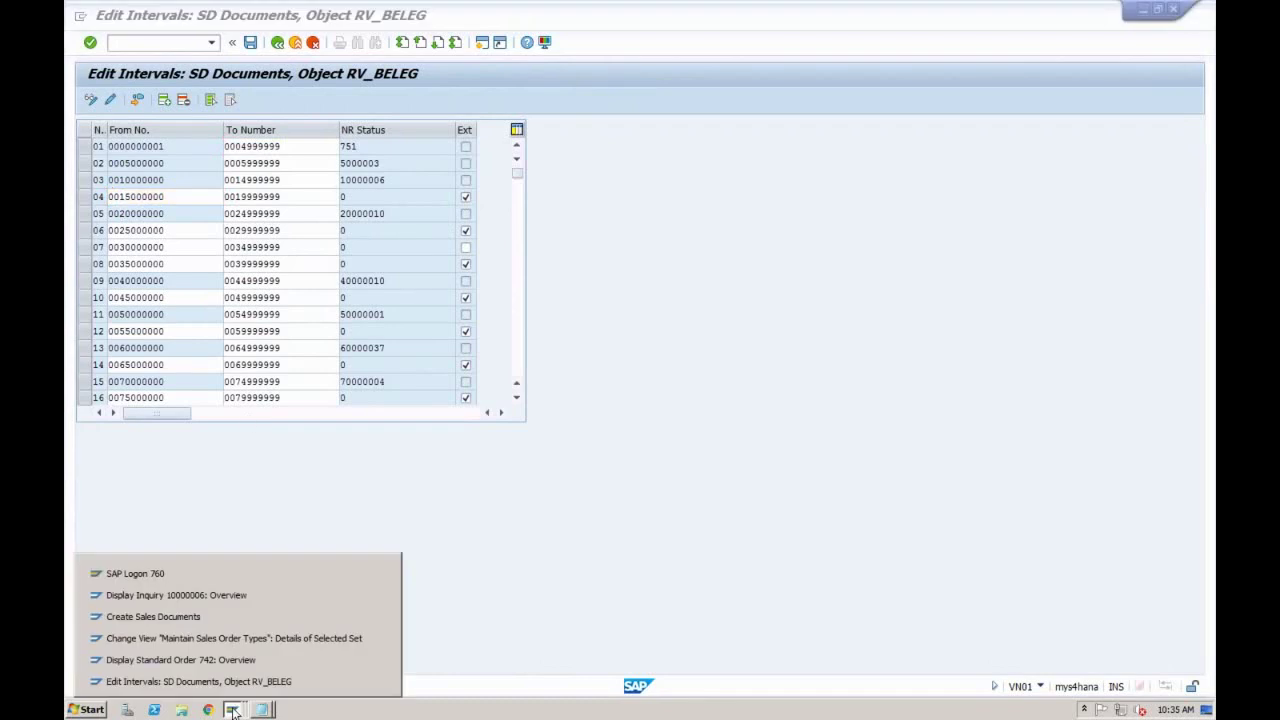
# Step: From the inquiry display window, start a new inquiry of type IN
pyautogui.click(211, 595)
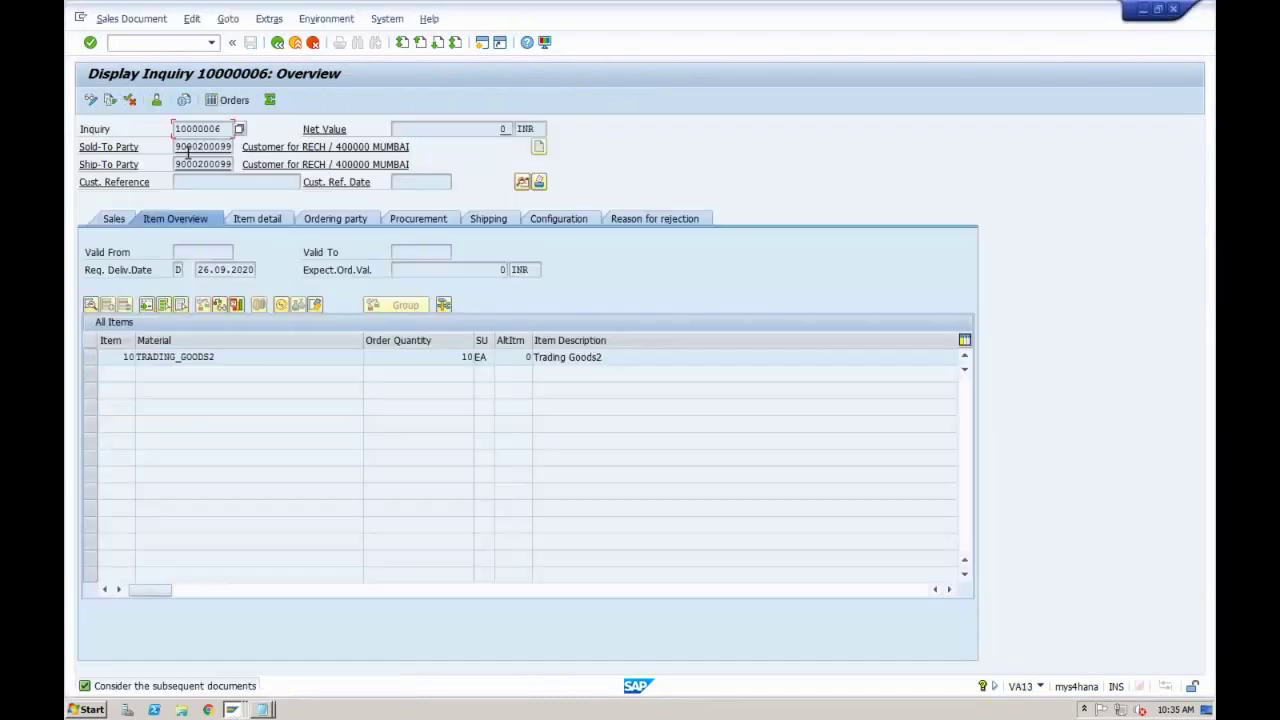
pyautogui.click(131, 18)
pyautogui.click(138, 37)
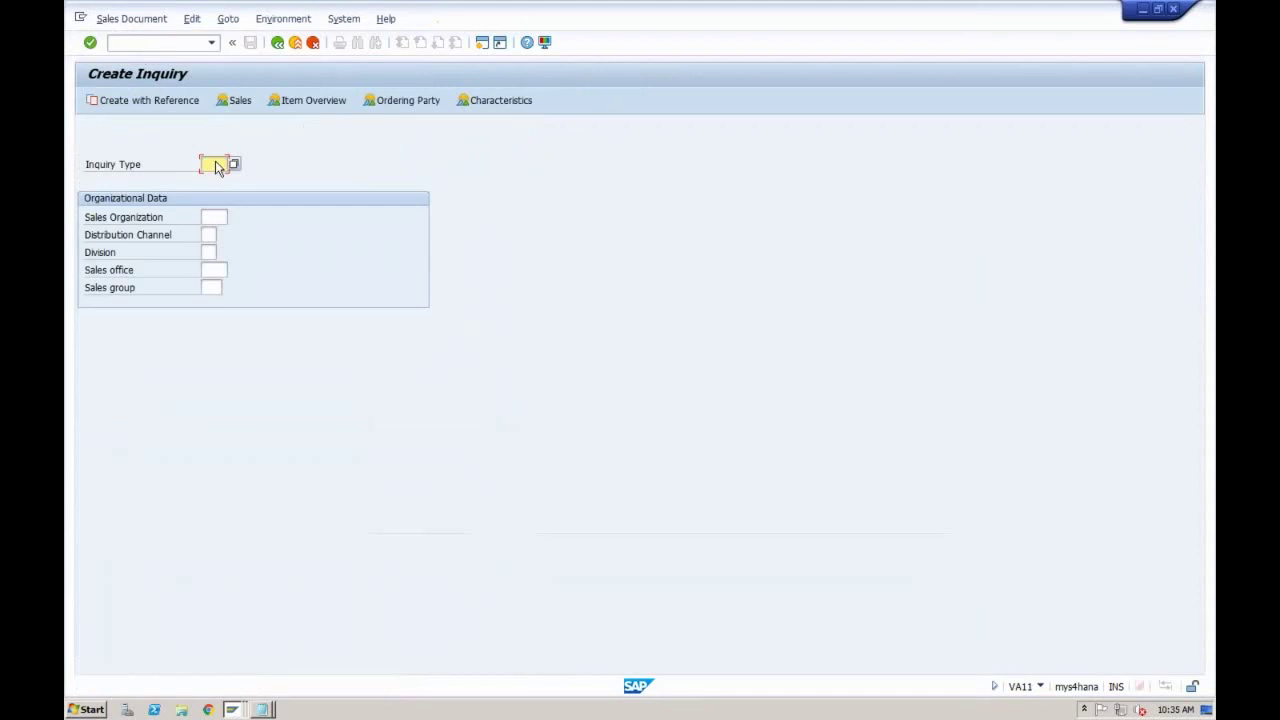
pyautogui.click(216, 163)
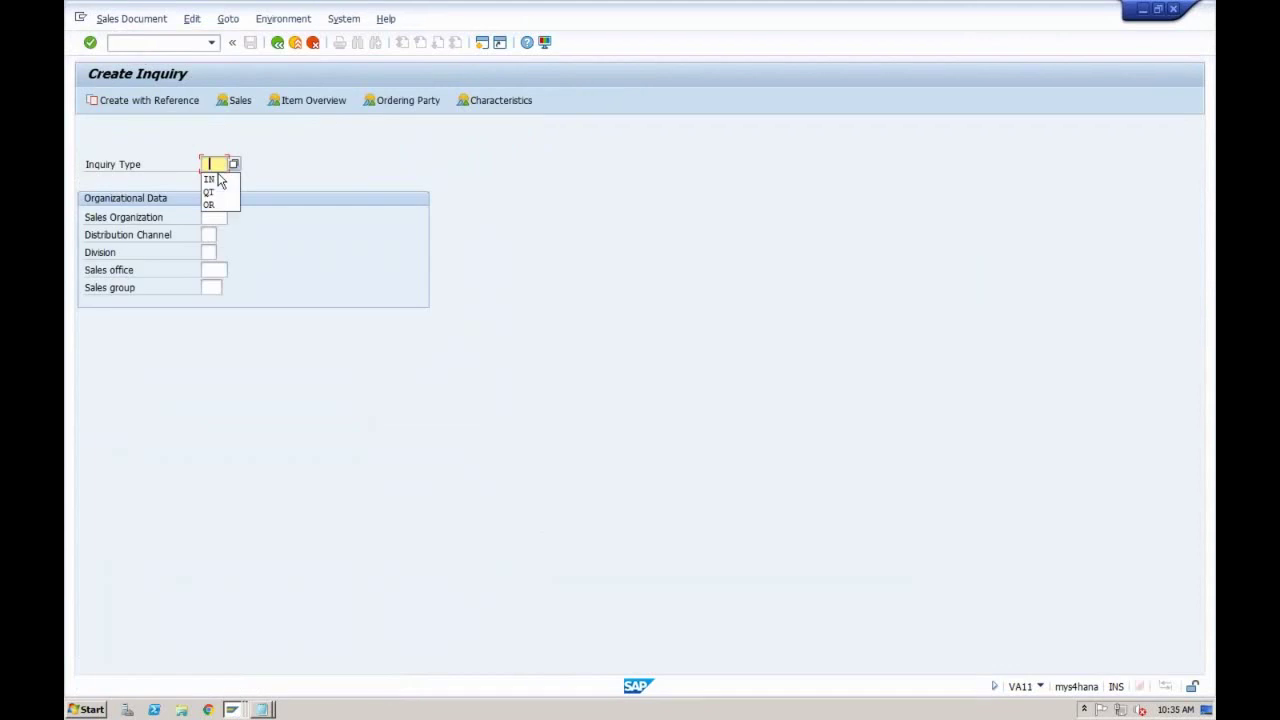
pyautogui.click(211, 179)
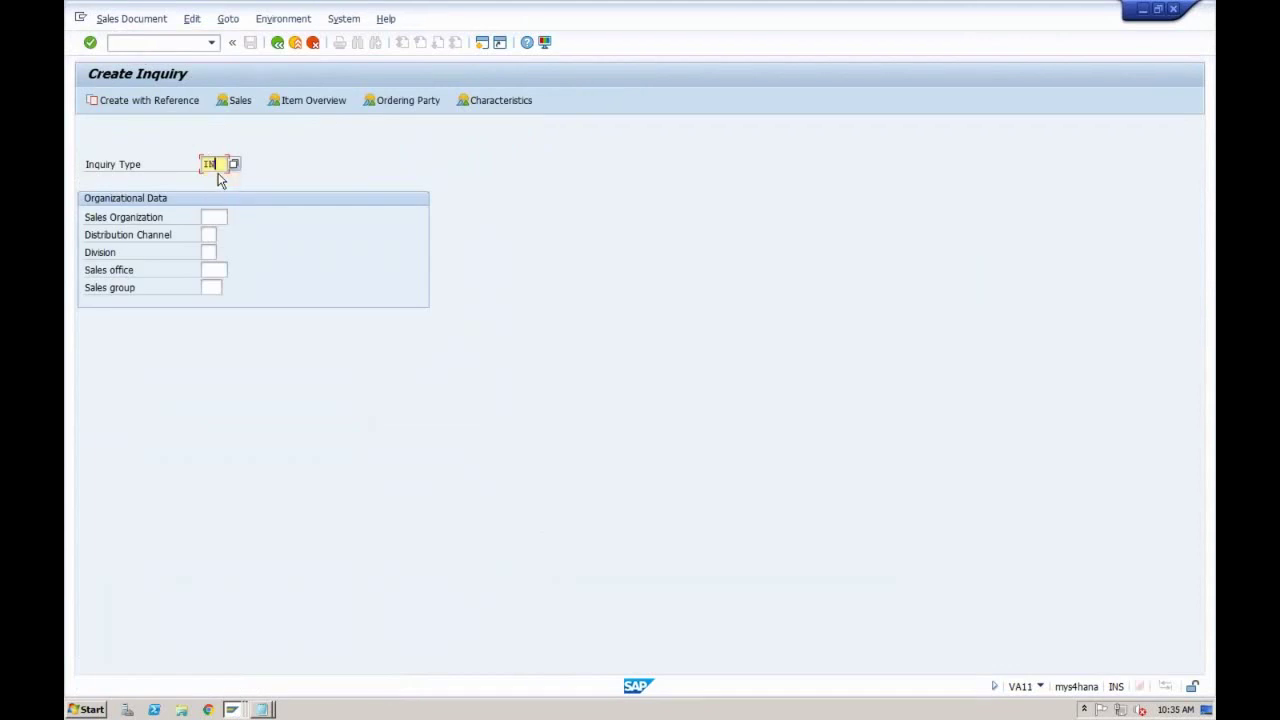
# Step: Enter sales organization RECH, distribution channel 02 and division R1 to open the inquiry
pyautogui.press('Tab')
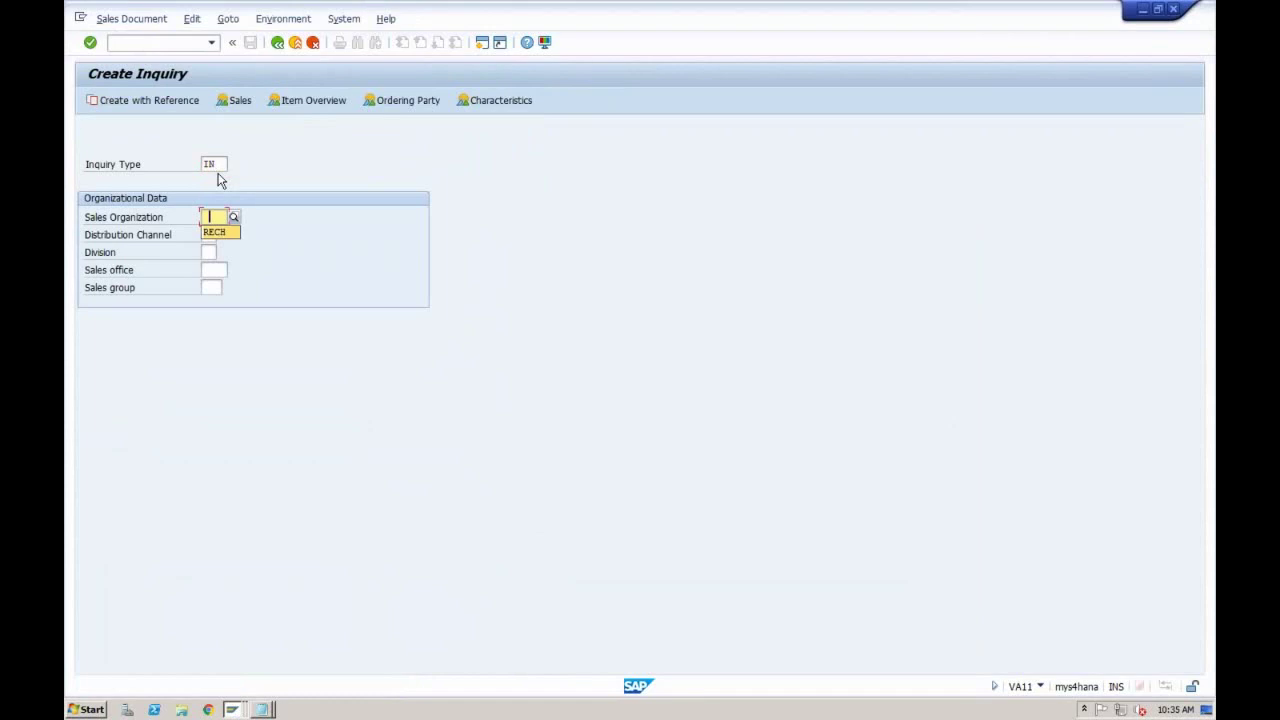
pyautogui.press('Down')
pyautogui.press('Return')
pyautogui.press('Tab')
pyautogui.press('Down')
pyautogui.press('Return')
pyautogui.press('Tab')
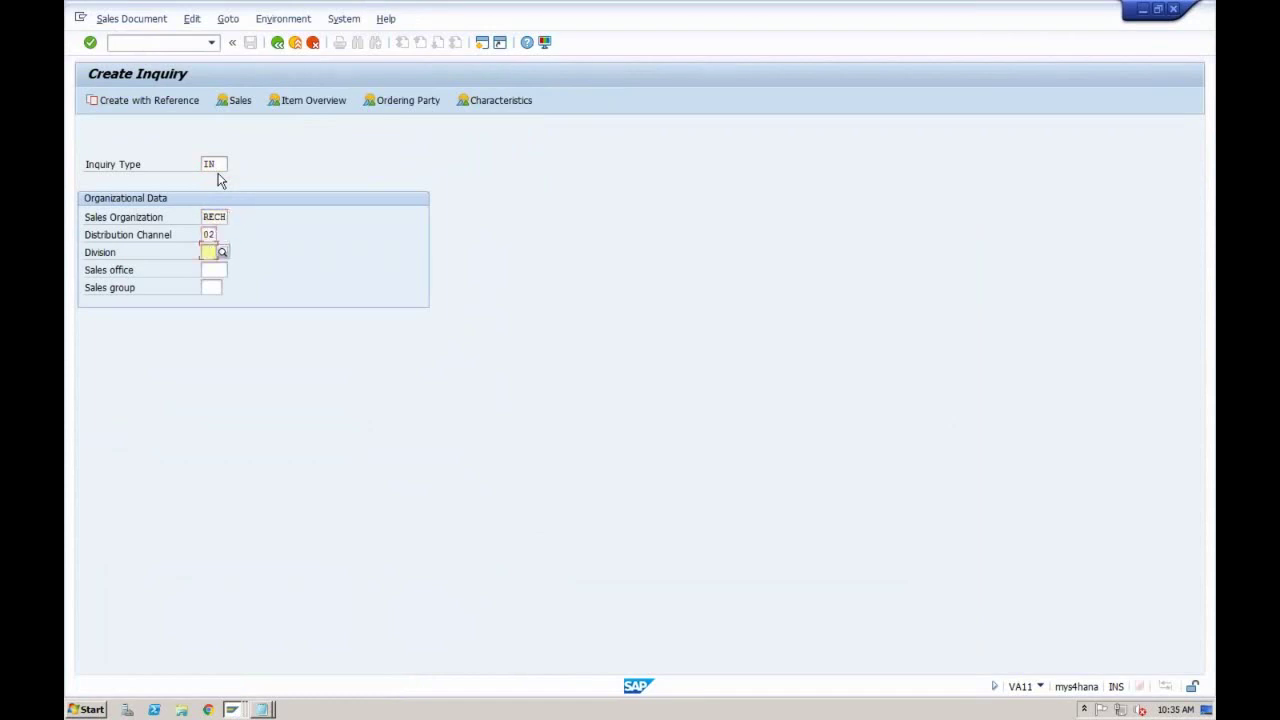
pyautogui.press('Down')
pyautogui.press('Return')
pyautogui.press('Return')
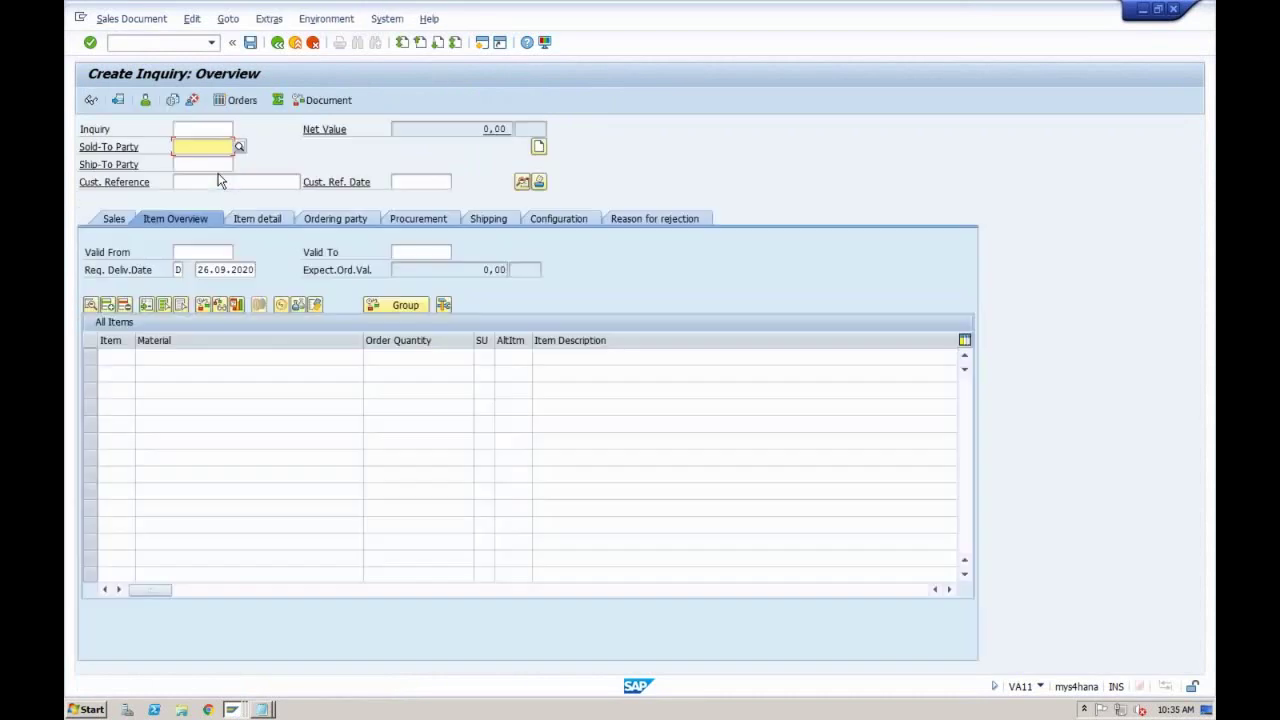
# Step: Enter external inquiry number 15000000, then delete it to leave the number blank
pyautogui.click(204, 129)
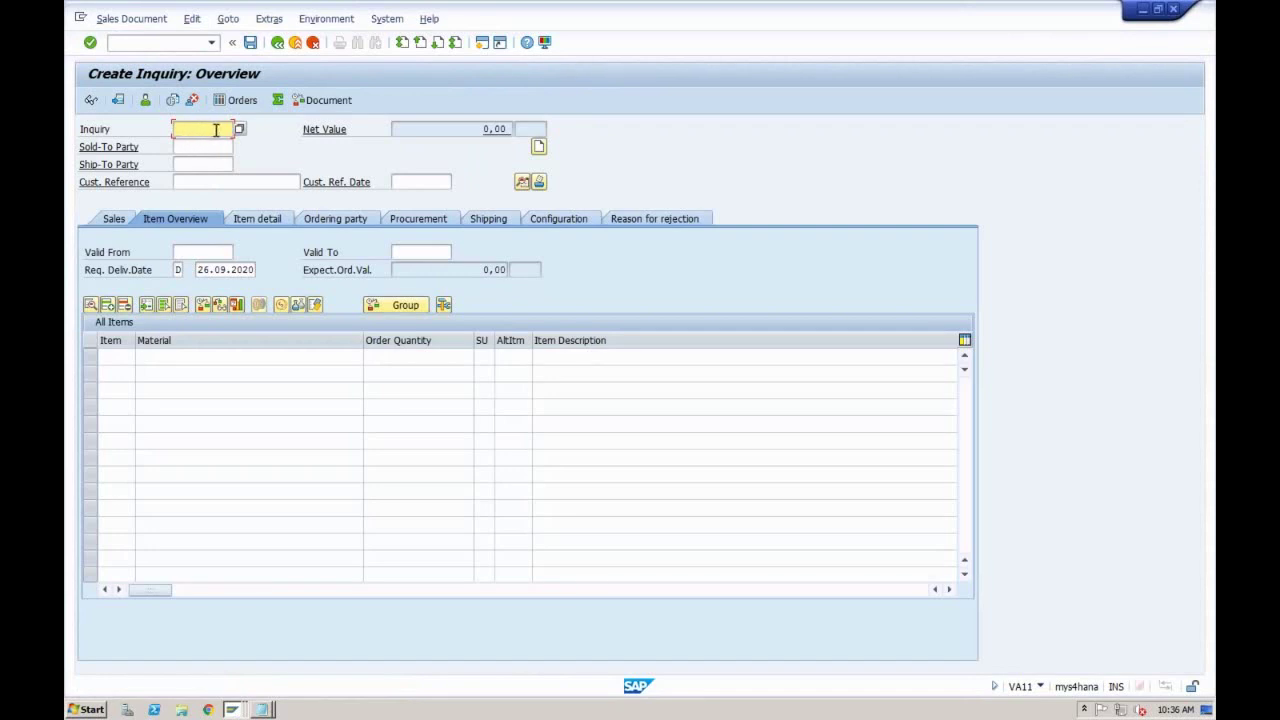
pyautogui.hotkey('ctrl', 'v')
pyautogui.moveTo(221, 129); pyautogui.dragTo(174, 130)
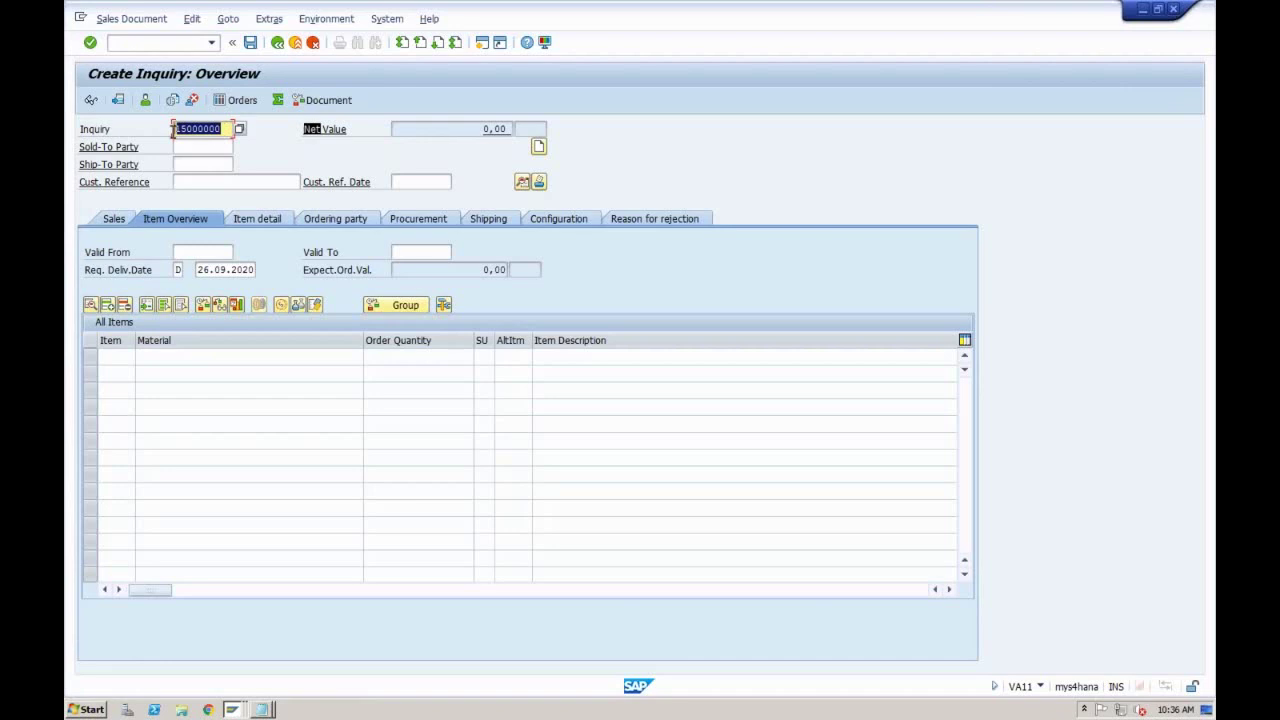
pyautogui.press('Delete')
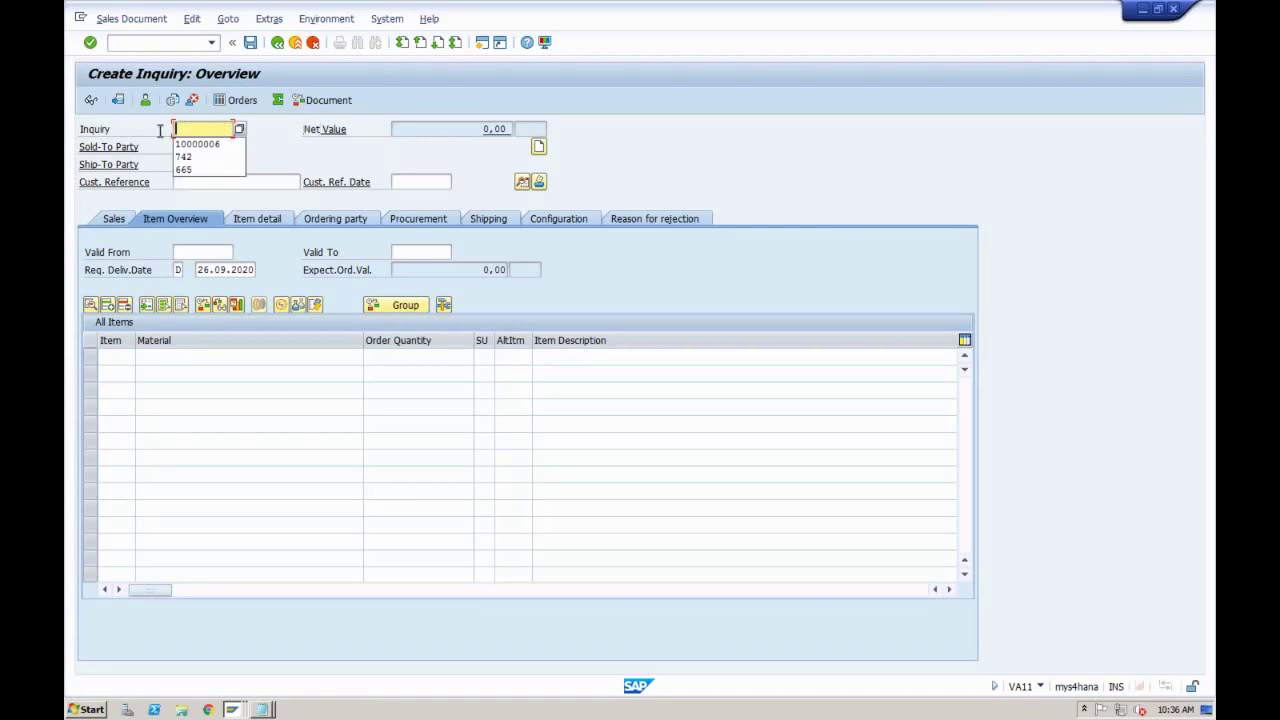
pyautogui.click(160, 131)
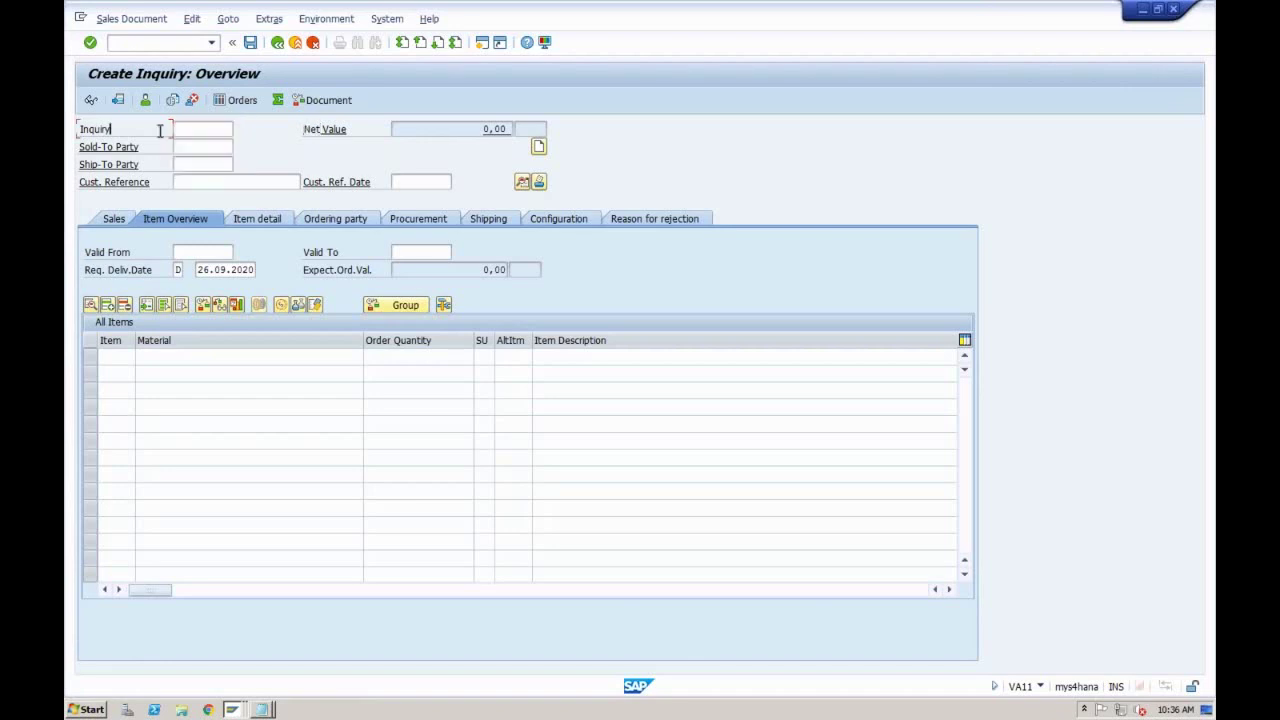
pyautogui.click(231, 710)
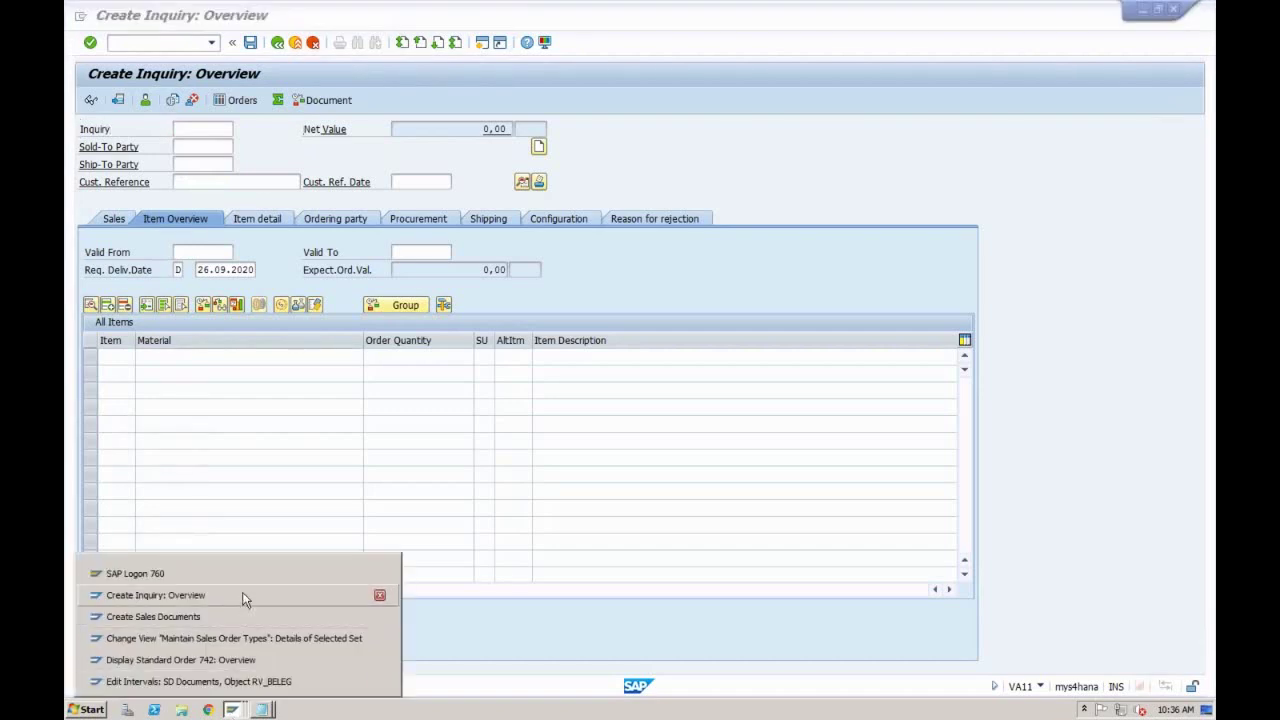
# Step: Delete external number range 02 from ZOR1, then return to the RV_BELEG Edit Intervals screen
pyautogui.click(237, 637)
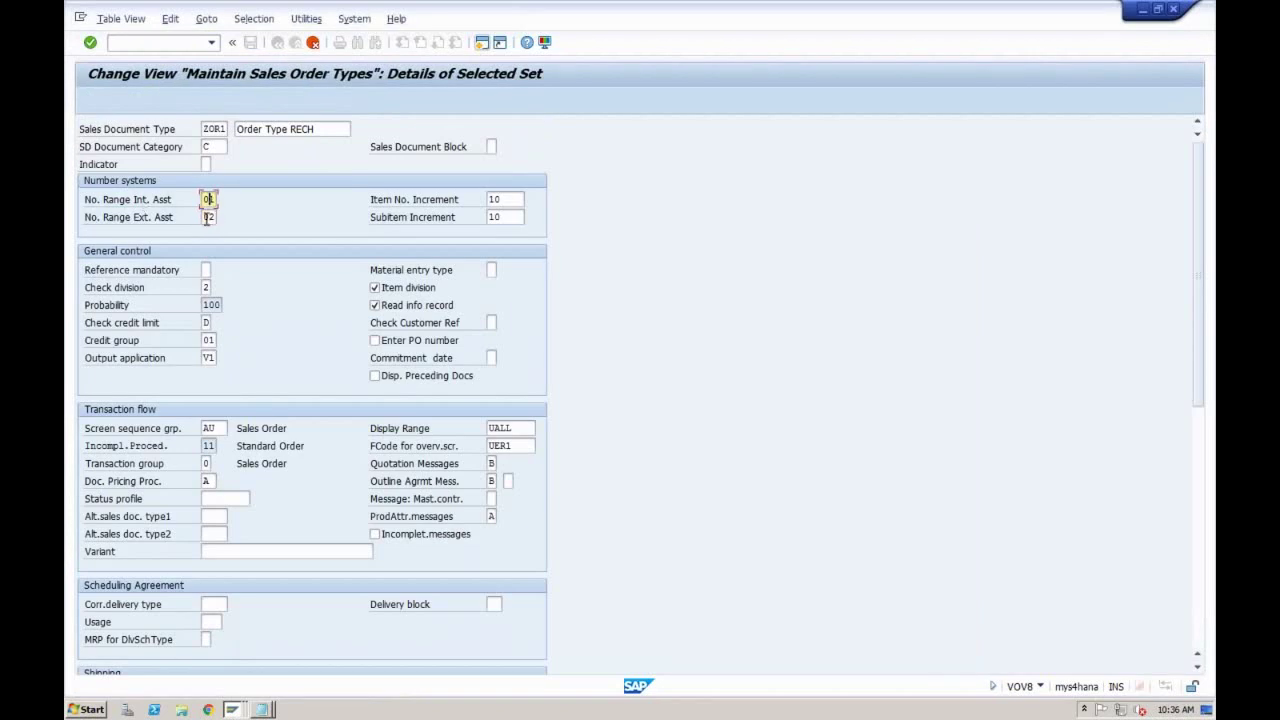
pyautogui.click(210, 217)
pyautogui.doubleClick(207, 217)
pyautogui.press('BackSpace')
pyautogui.click(232, 709)
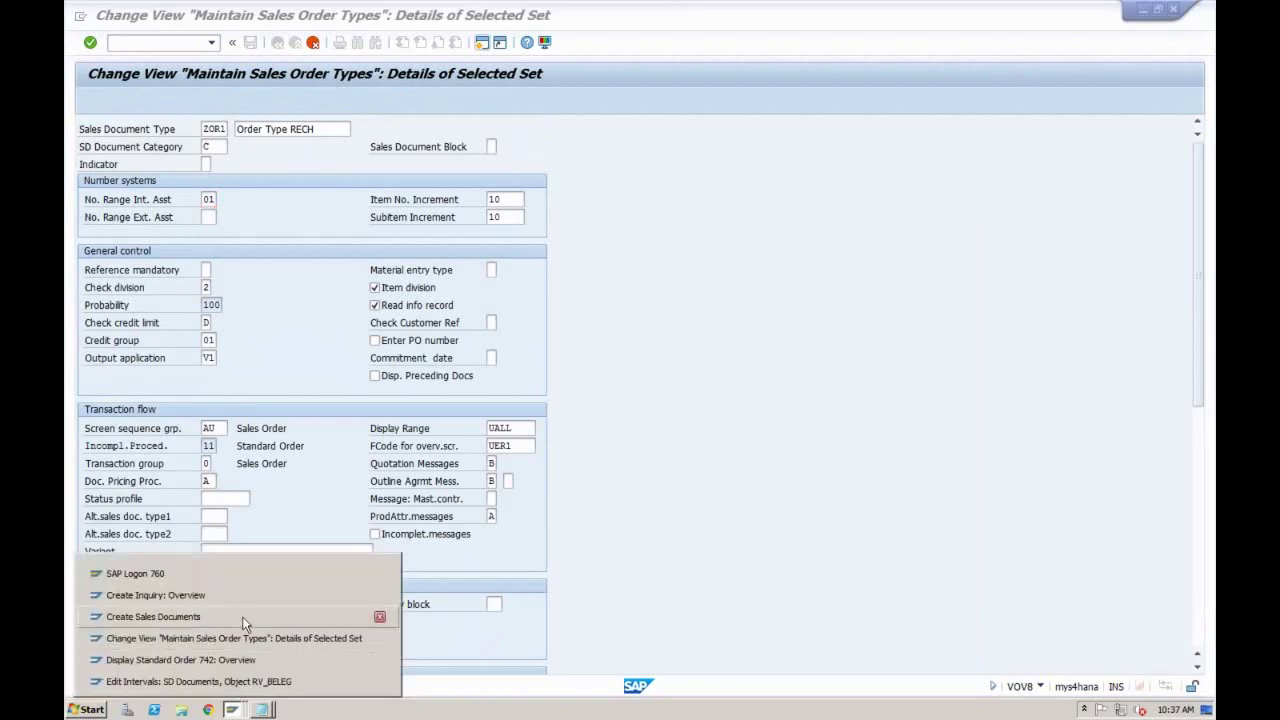
pyautogui.click(240, 681)
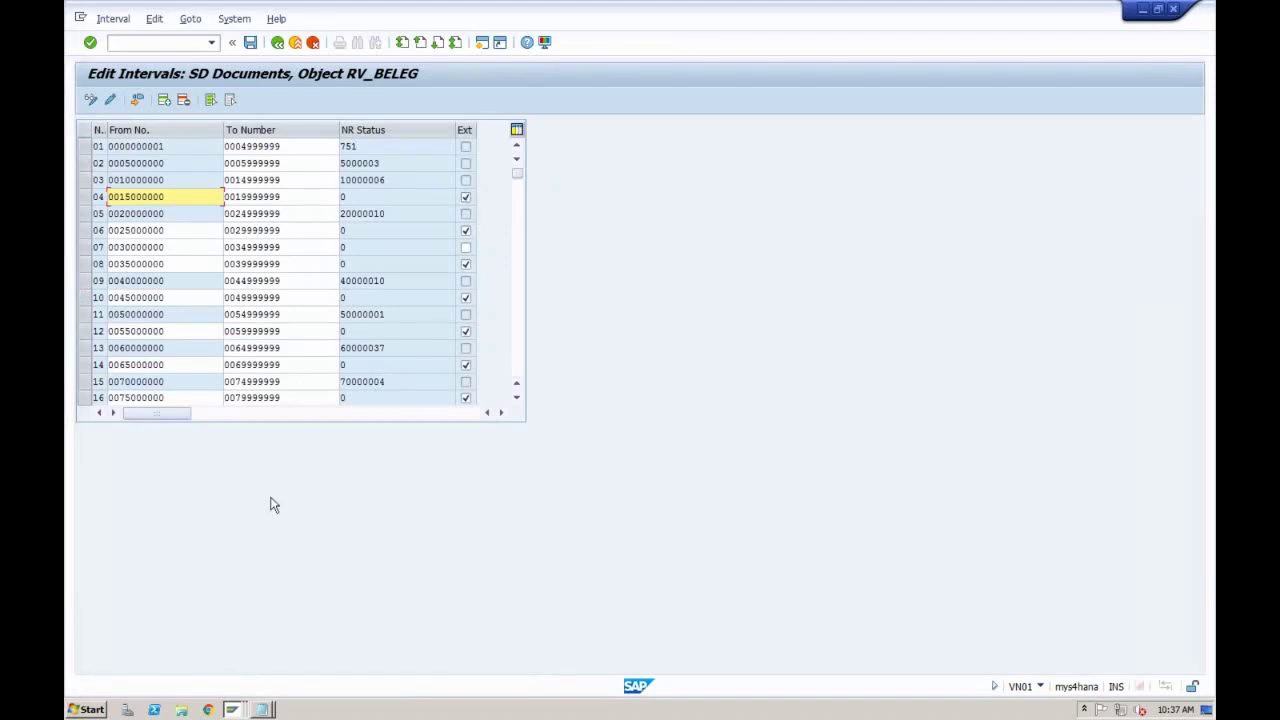
# Step: Re-enter 02 as ZOR1's external number range assignment and check the item increment field
pyautogui.click(238, 703)
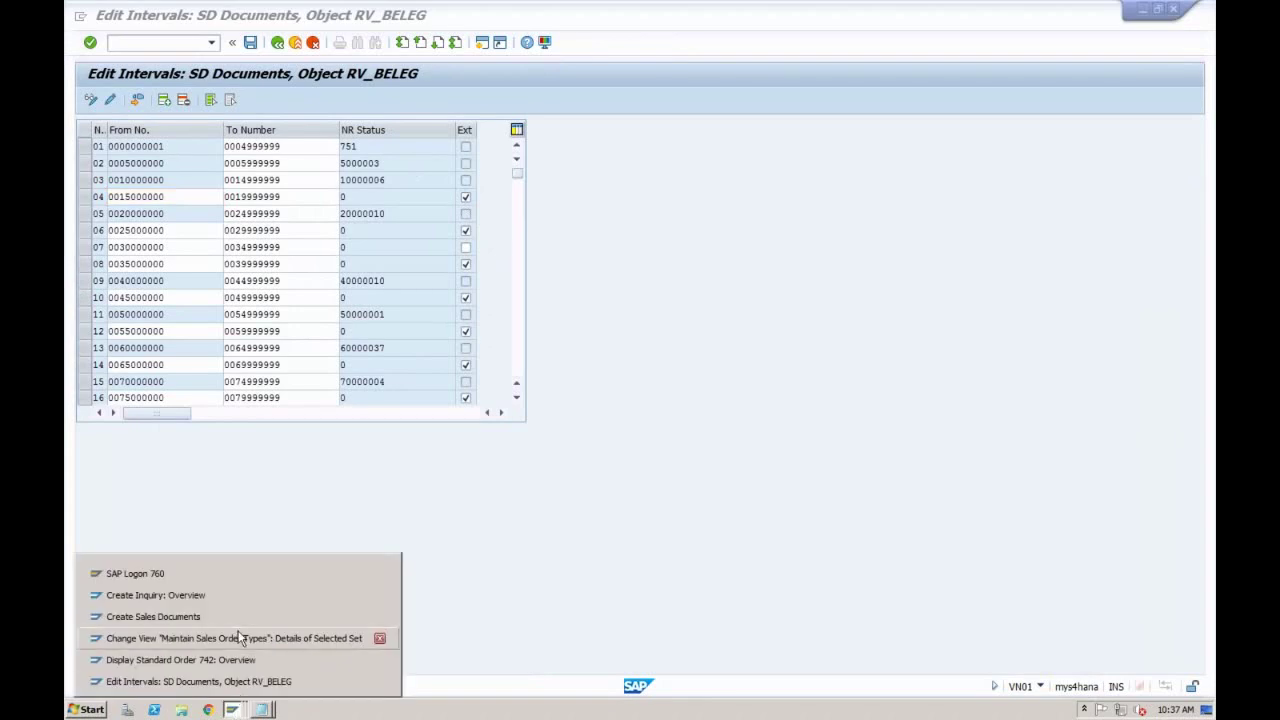
pyautogui.click(240, 639)
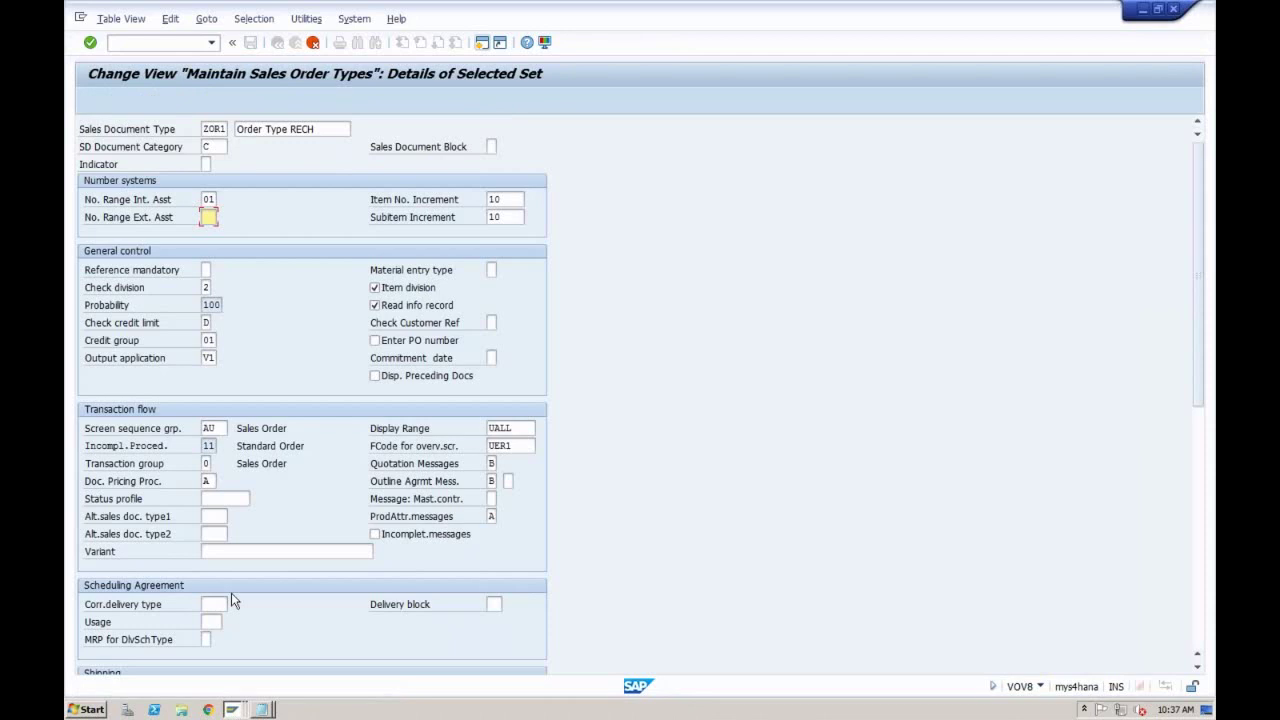
pyautogui.write('02')
pyautogui.hotkey('shift', 'Tab')
pyautogui.click(209, 217)
pyautogui.click(511, 200)
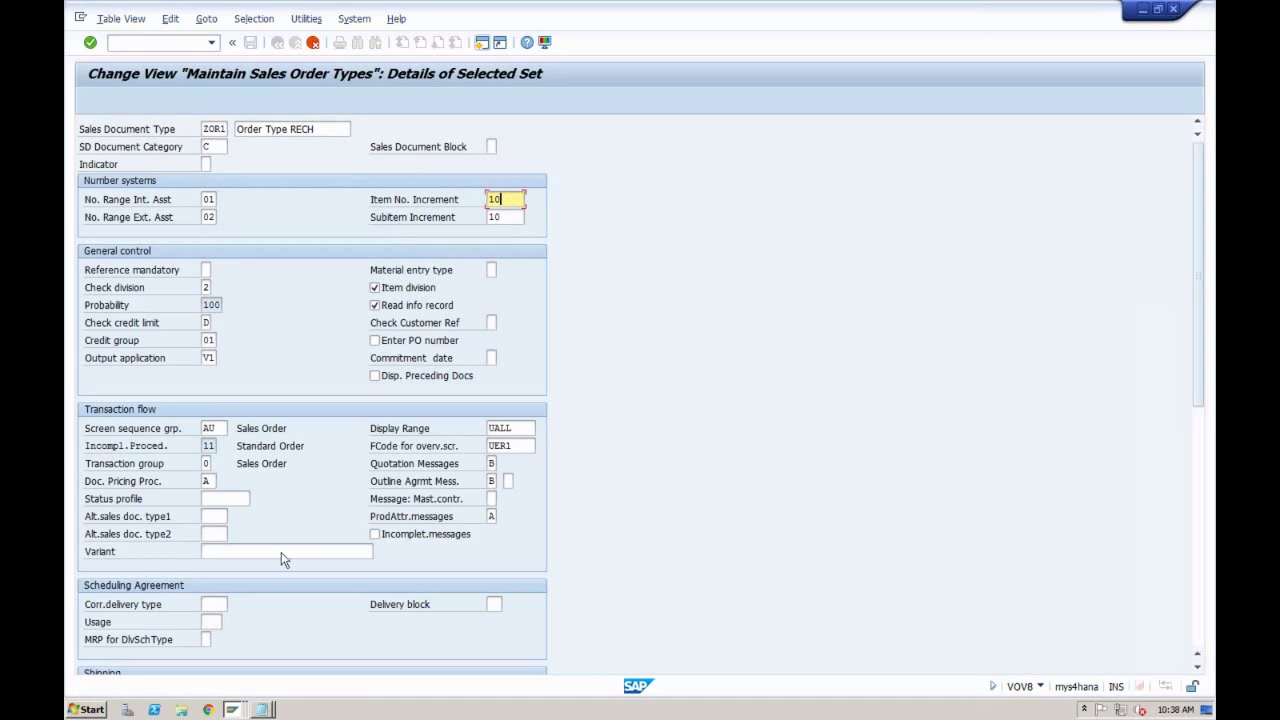
pyautogui.click(233, 710)
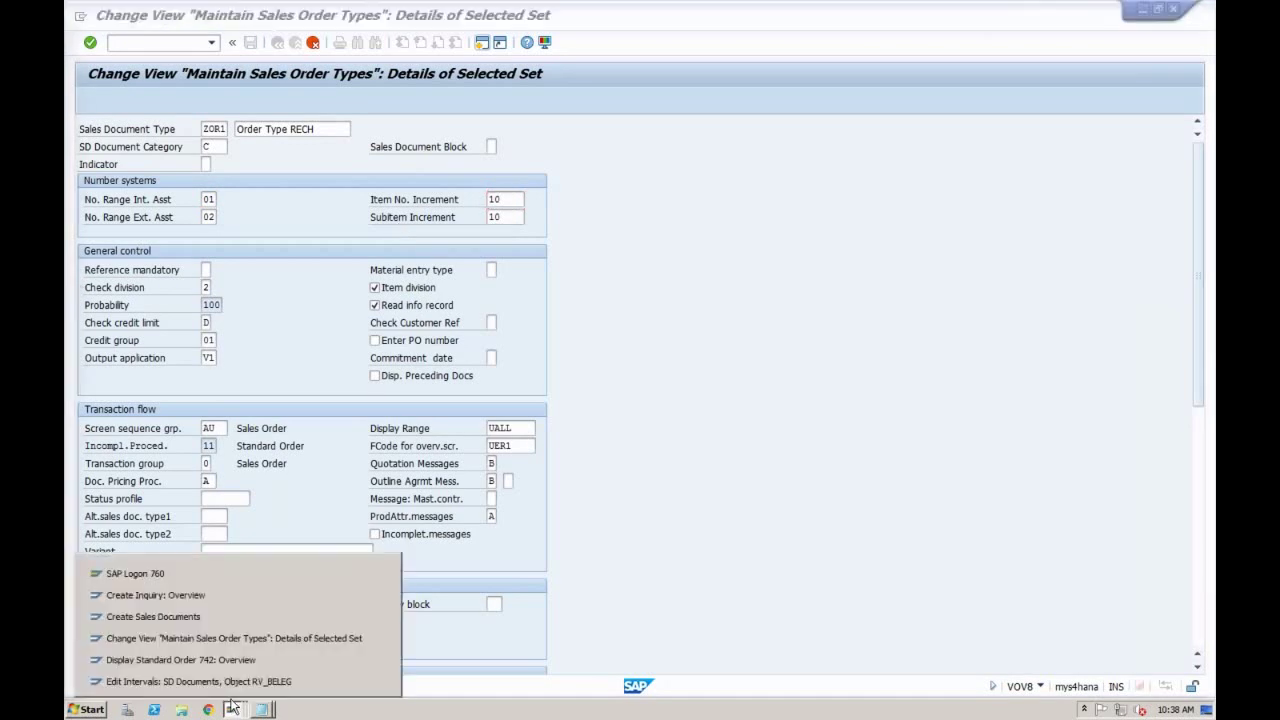
# Step: Switch to display mode without saving and open inquiry 10000006 with its TRADING_GOODS2 item
pyautogui.click(226, 595)
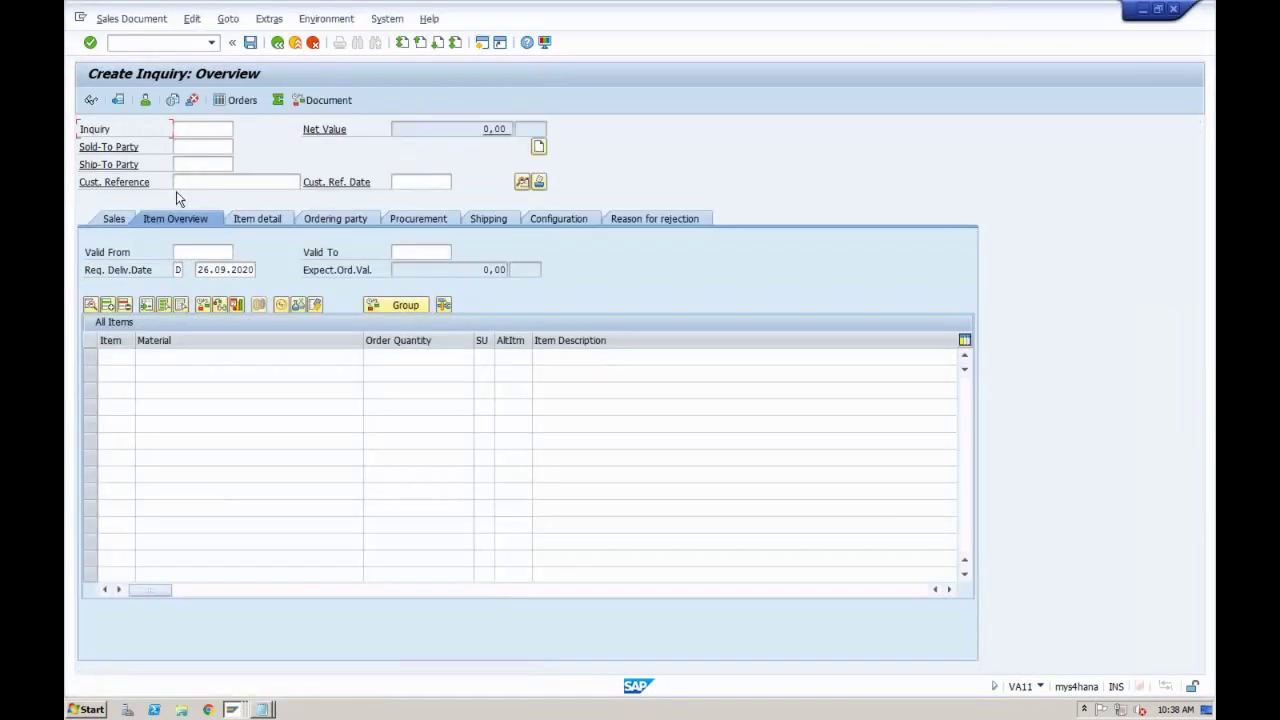
pyautogui.click(134, 21)
pyautogui.click(138, 75)
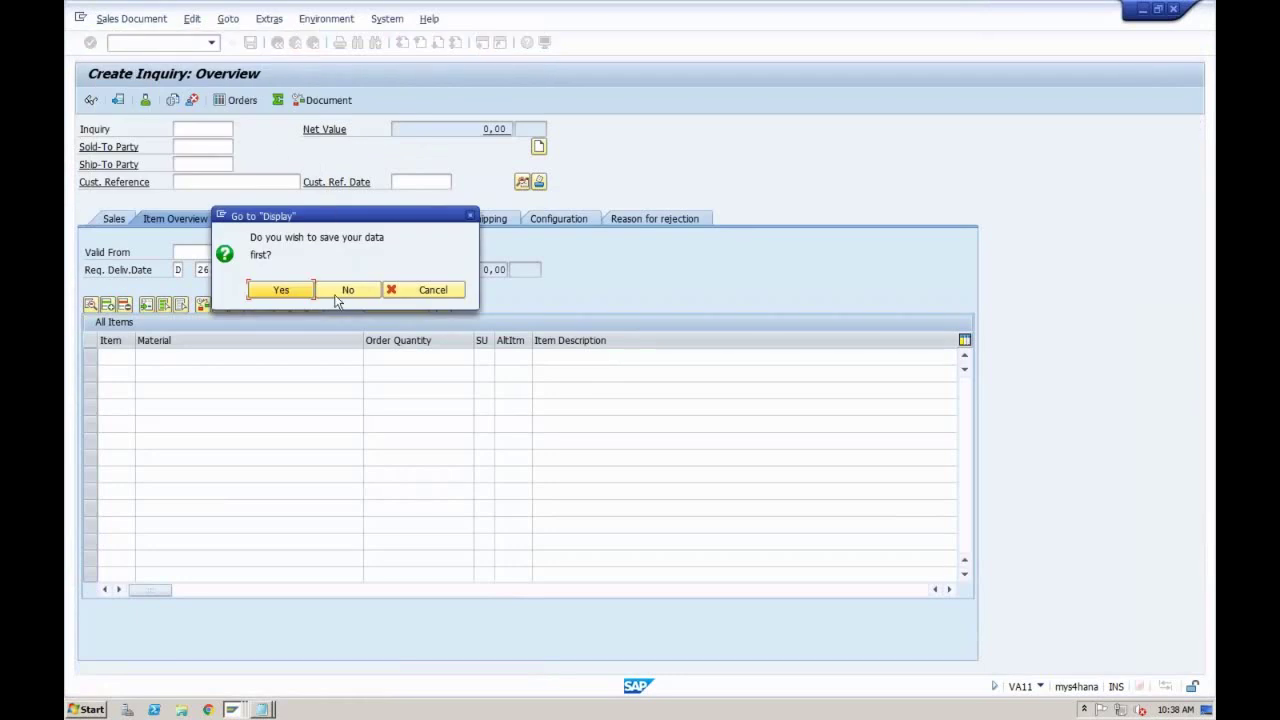
pyautogui.click(338, 294)
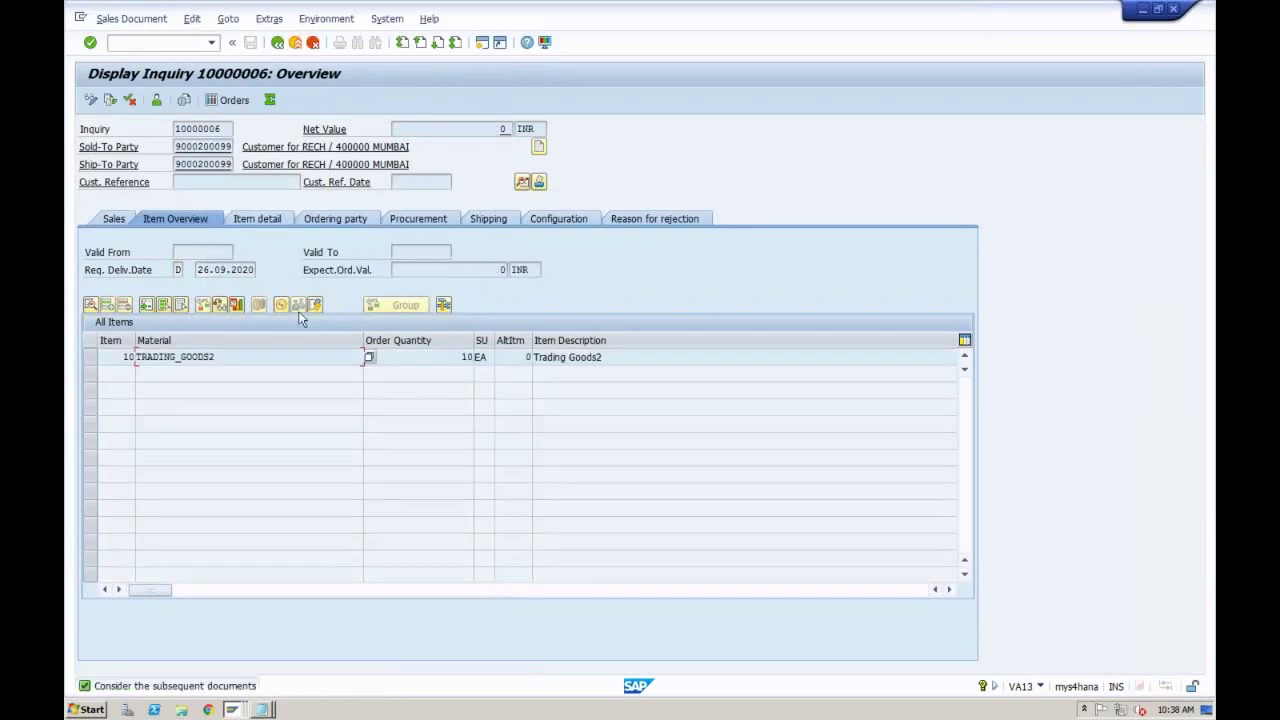
pyautogui.click(121, 357)
pyautogui.hotkey('ctrl', 'Left')
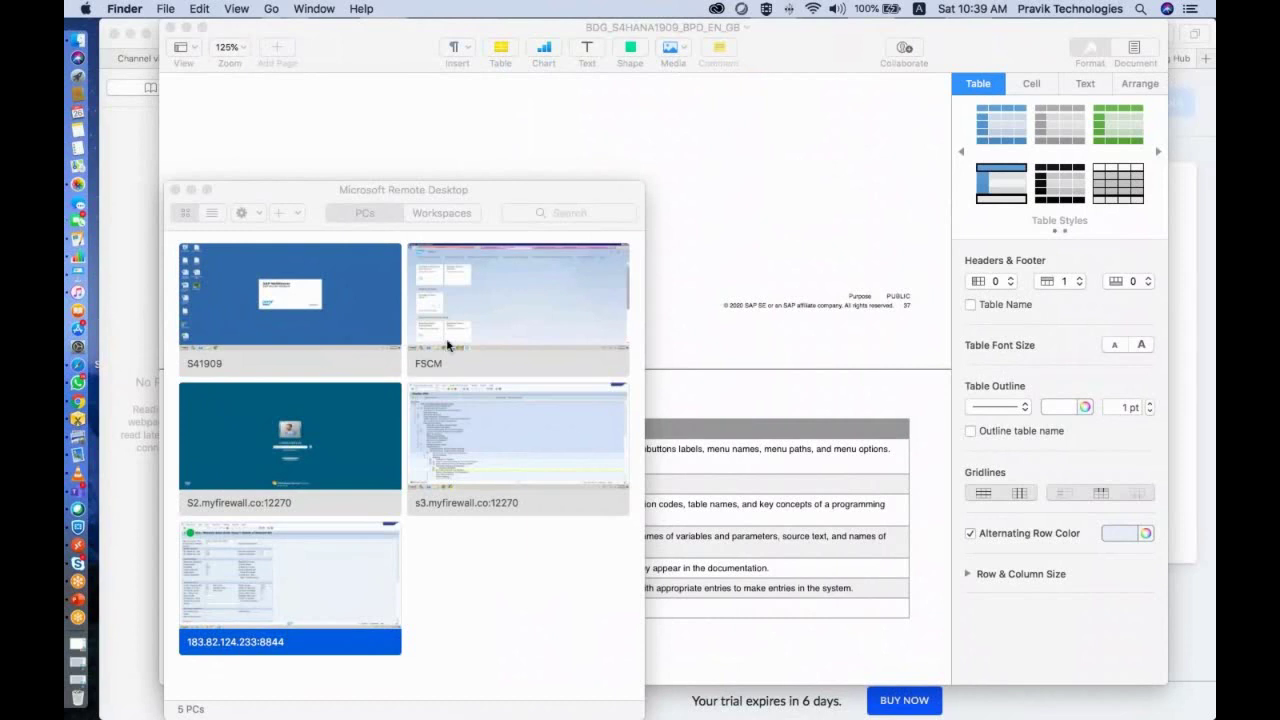
pyautogui.doubleClick(313, 606)
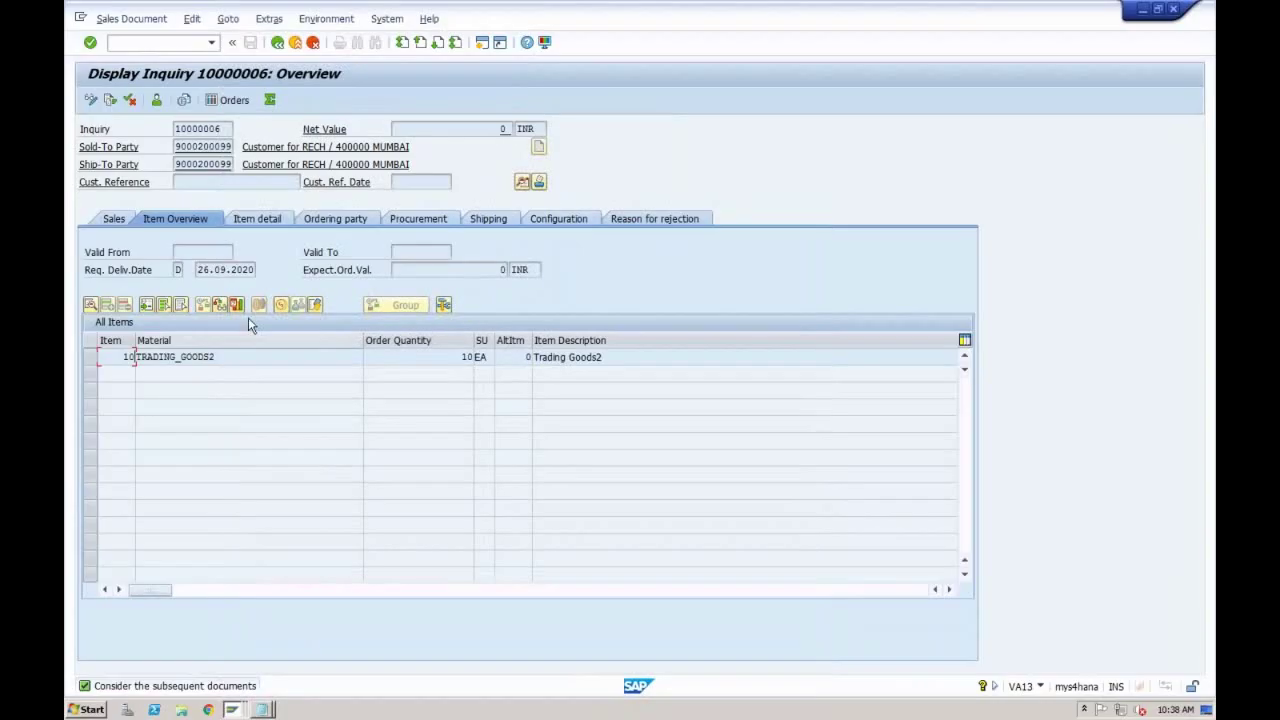
# Step: In change mode, add item 20 for TRADING_GOODS1 with order quantity 5 to inquiry 10000006
pyautogui.click(89, 101)
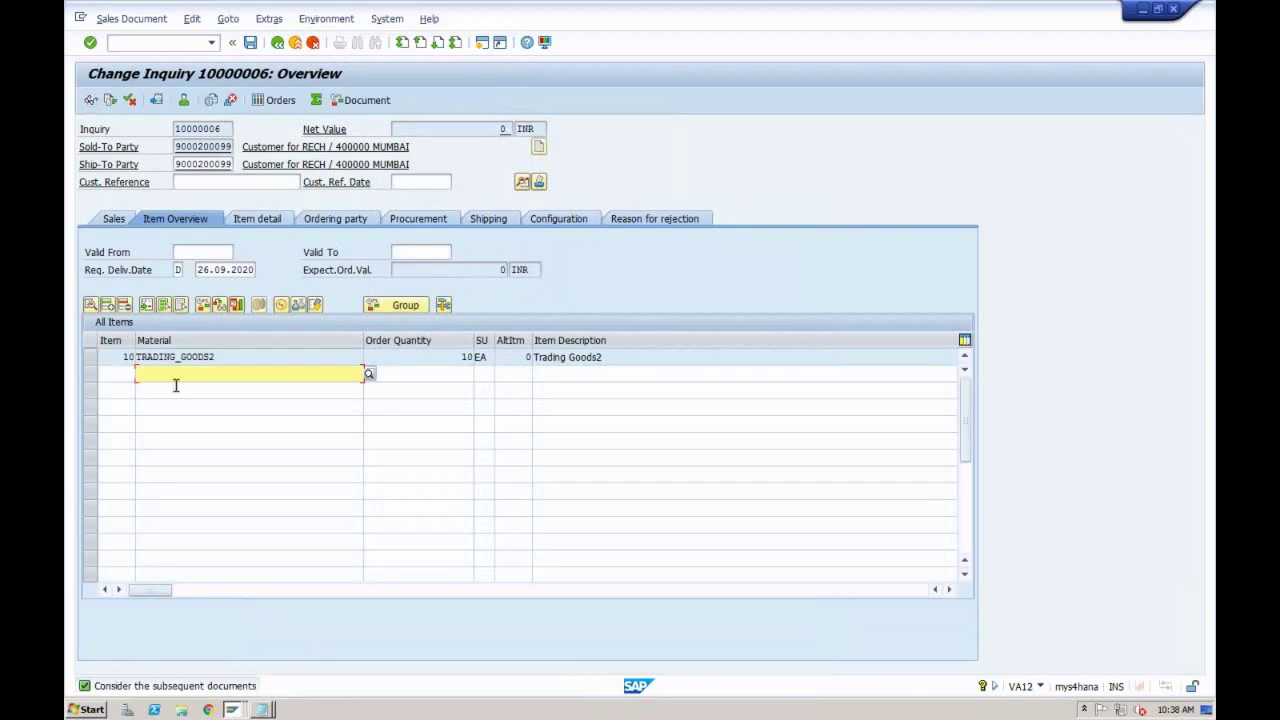
pyautogui.write('tradin')
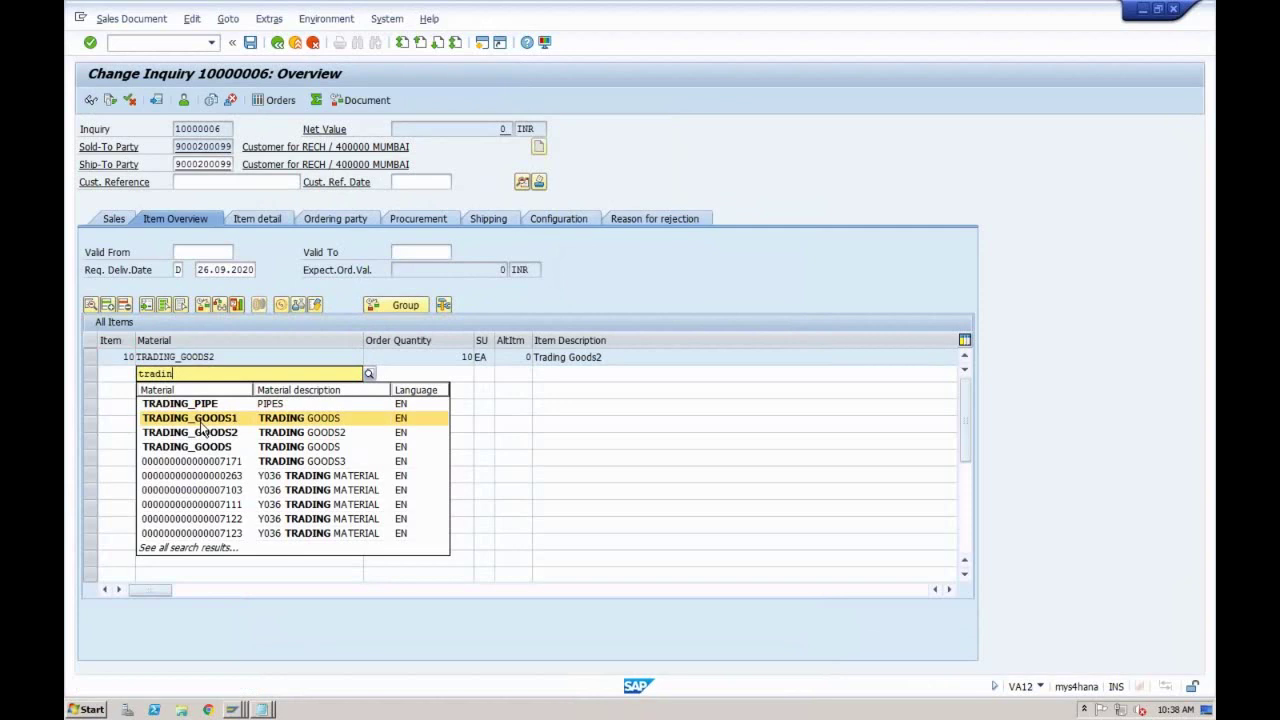
pyautogui.click(204, 420)
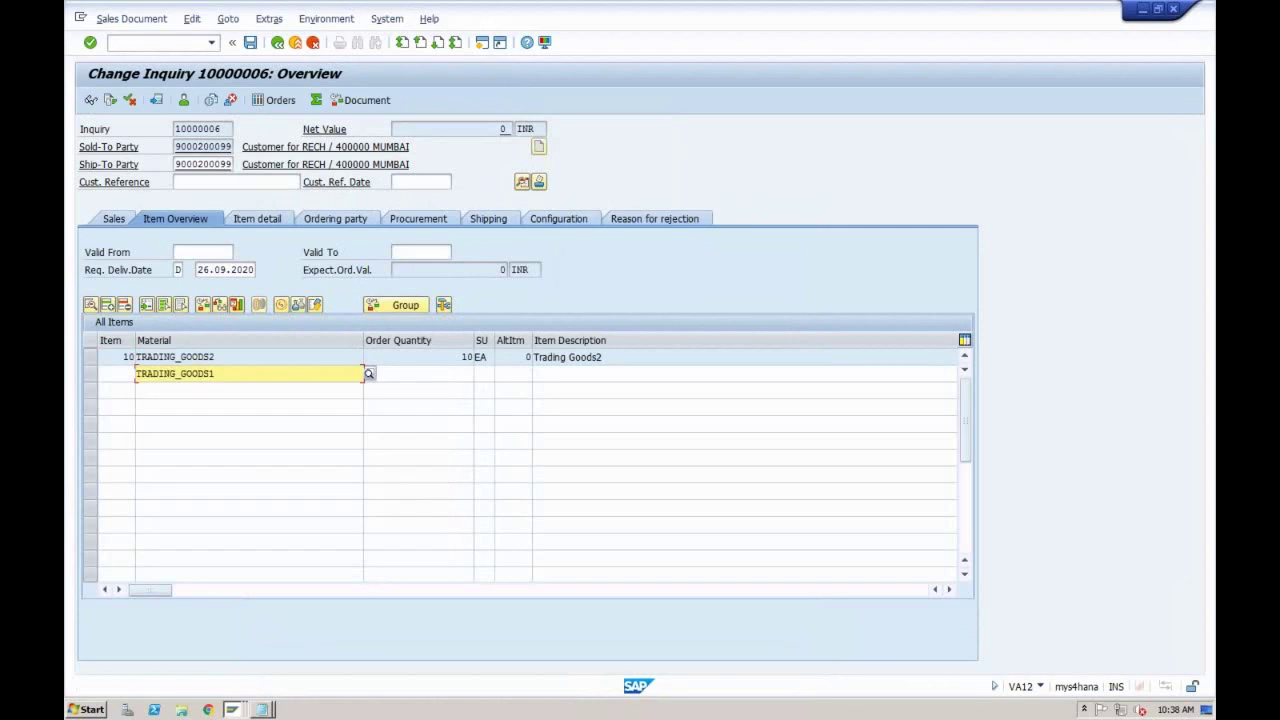
pyautogui.click(436, 376)
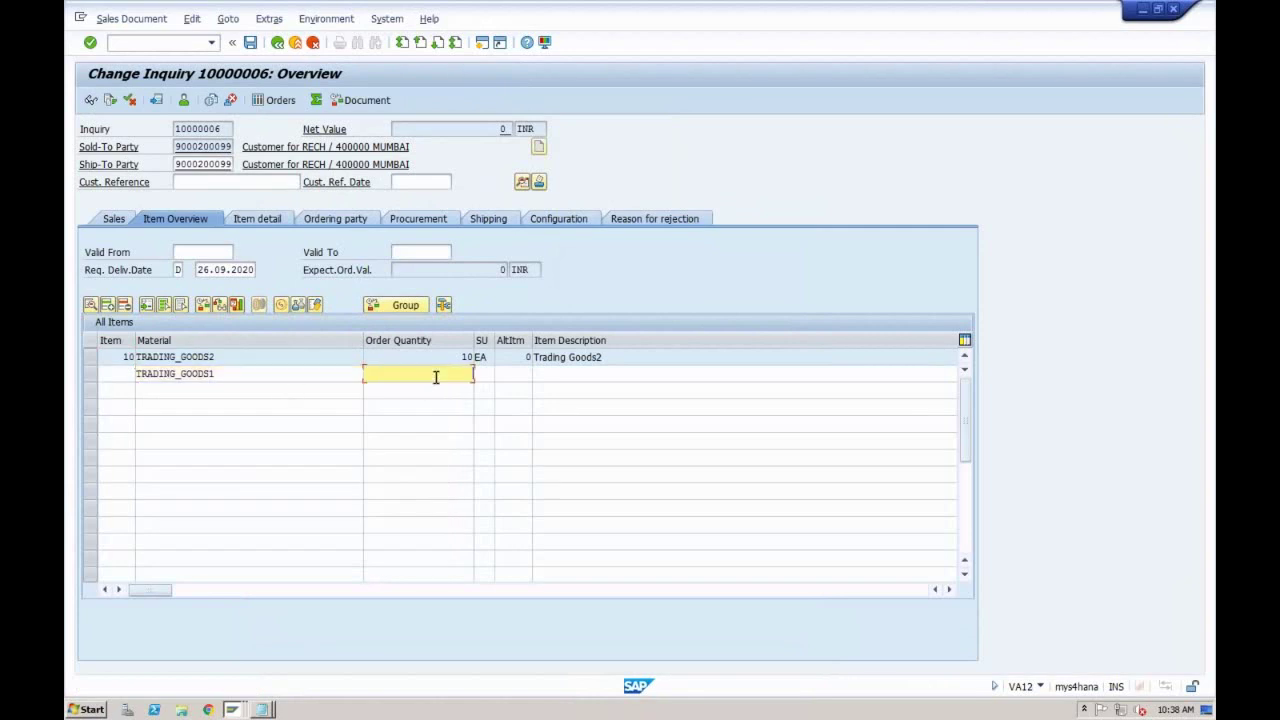
pyautogui.write('5')
pyautogui.press('Return')
pyautogui.moveTo(124, 376); pyautogui.dragTo(134, 376)
pyautogui.click(134, 374)
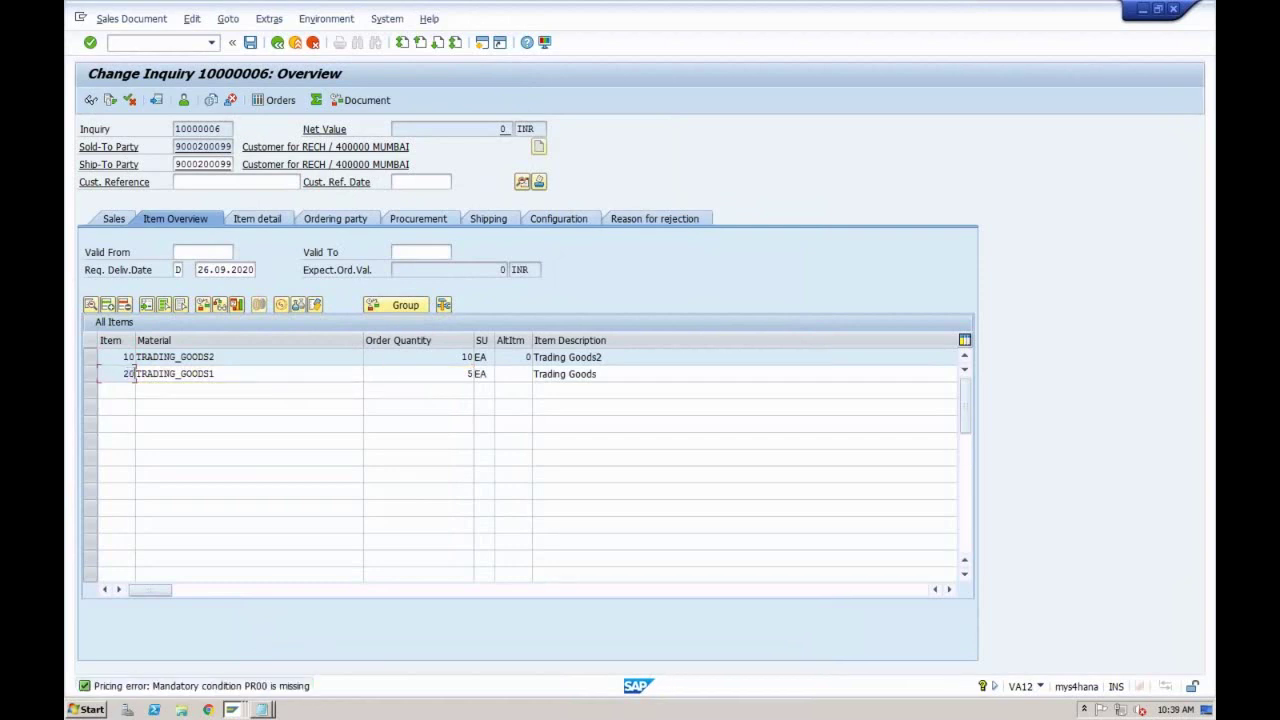
pyautogui.click(122, 357)
pyautogui.click(134, 372)
pyautogui.click(231, 710)
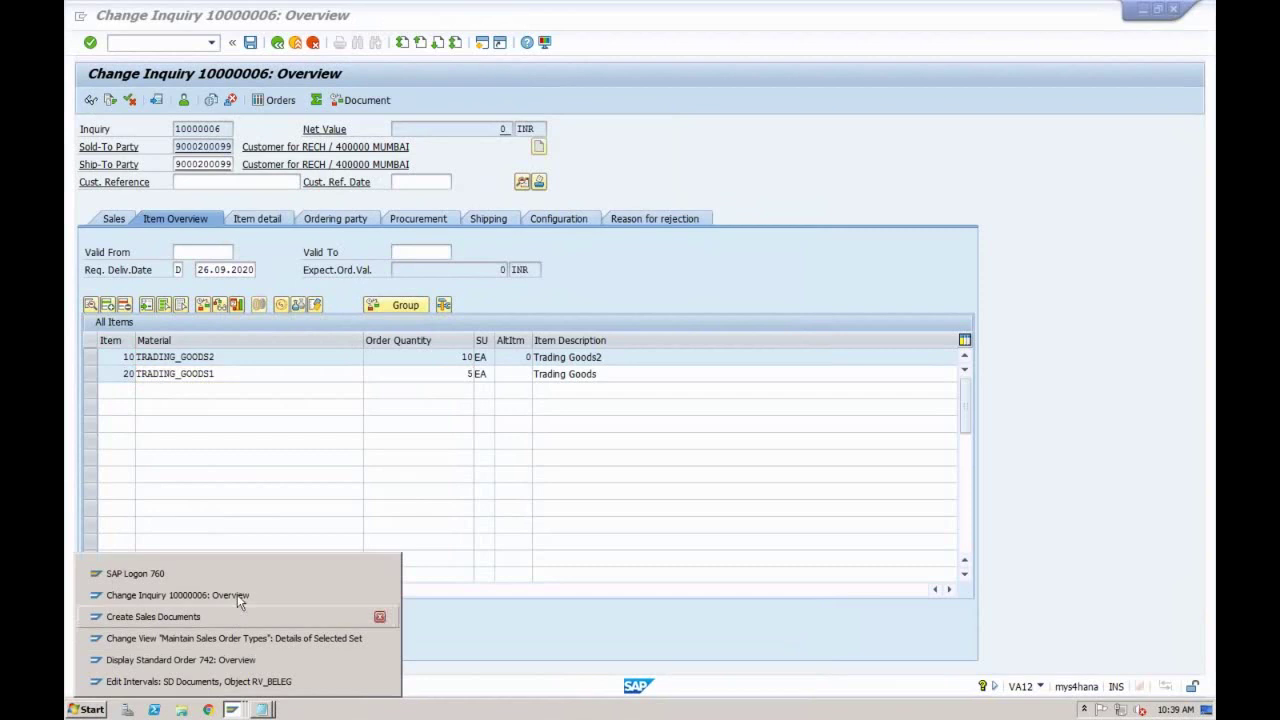
# Step: Review ZOR1's number range and item/subitem increment fields, then list the Reference mandatory values
pyautogui.click(232, 638)
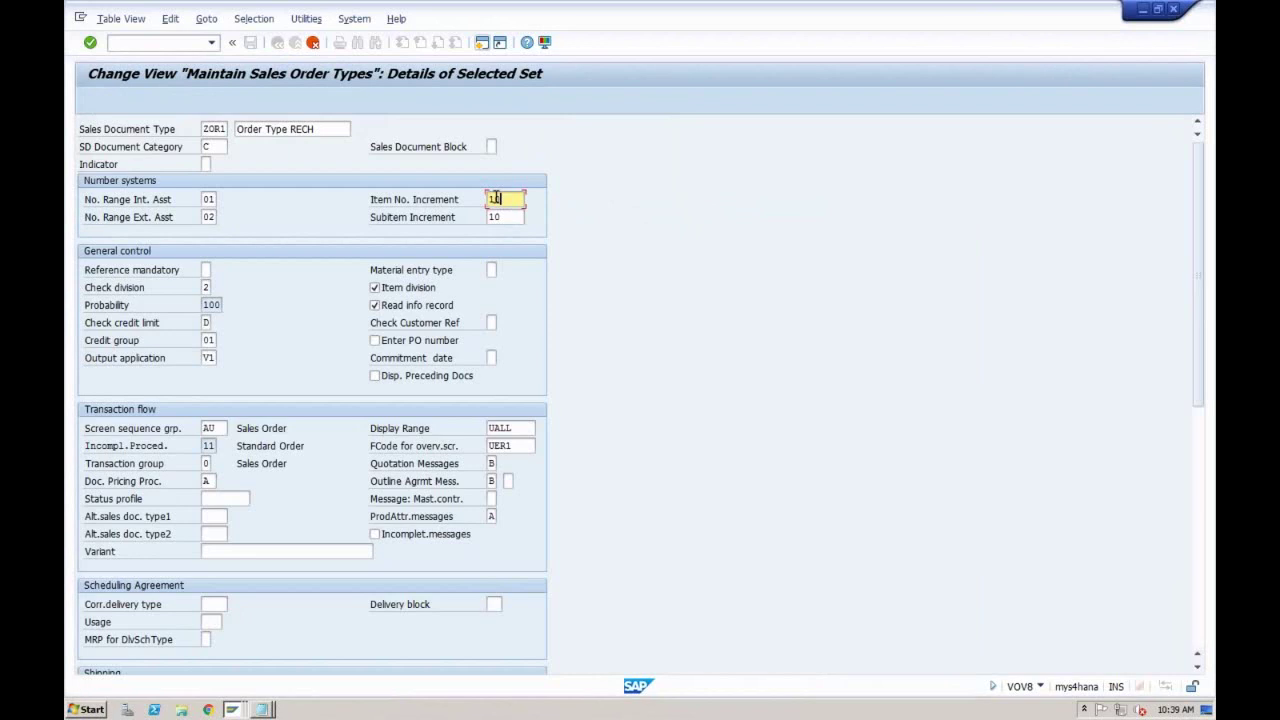
pyautogui.press('Down')
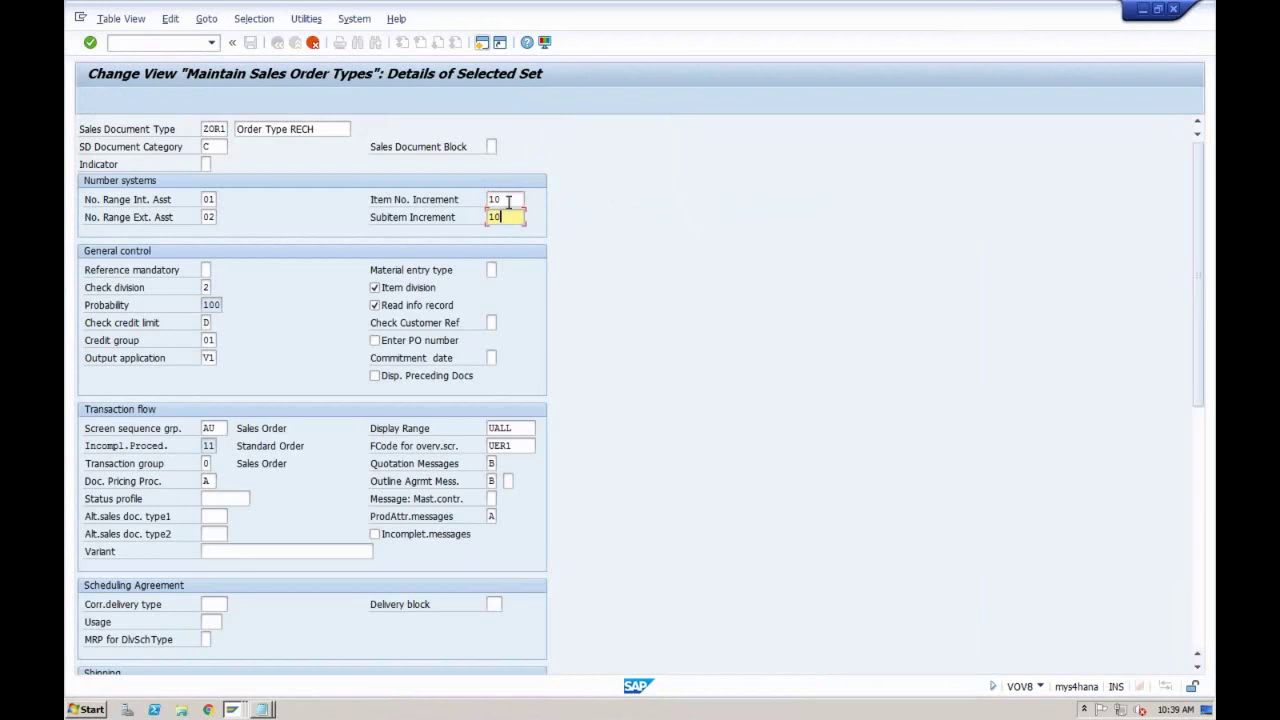
pyautogui.press('Up')
pyautogui.click(508, 216)
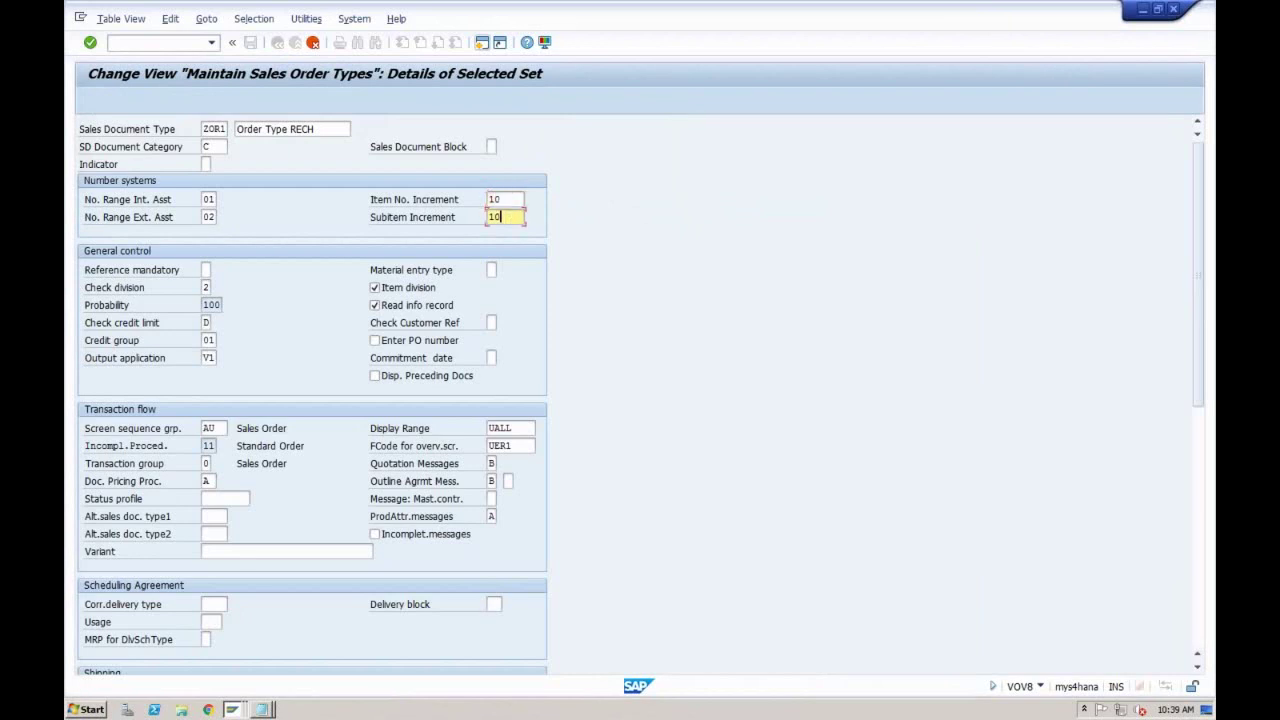
pyautogui.click(208, 199)
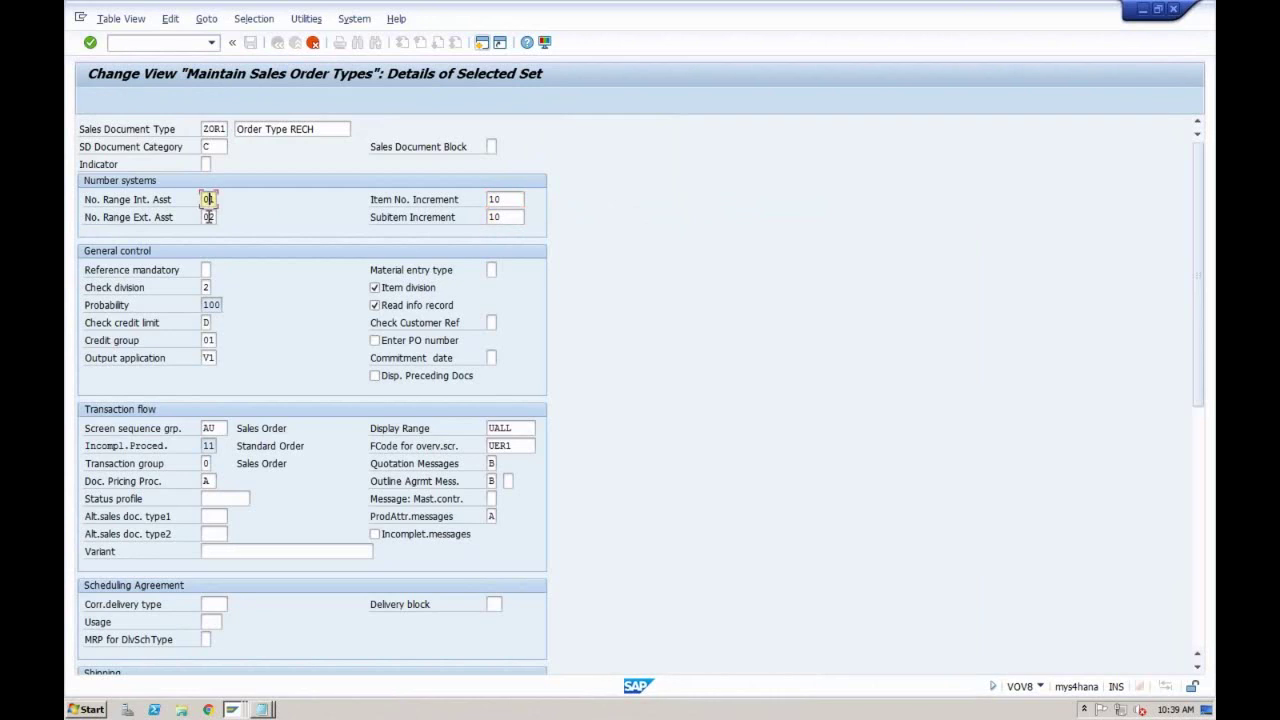
pyautogui.click(208, 216)
pyautogui.click(515, 220)
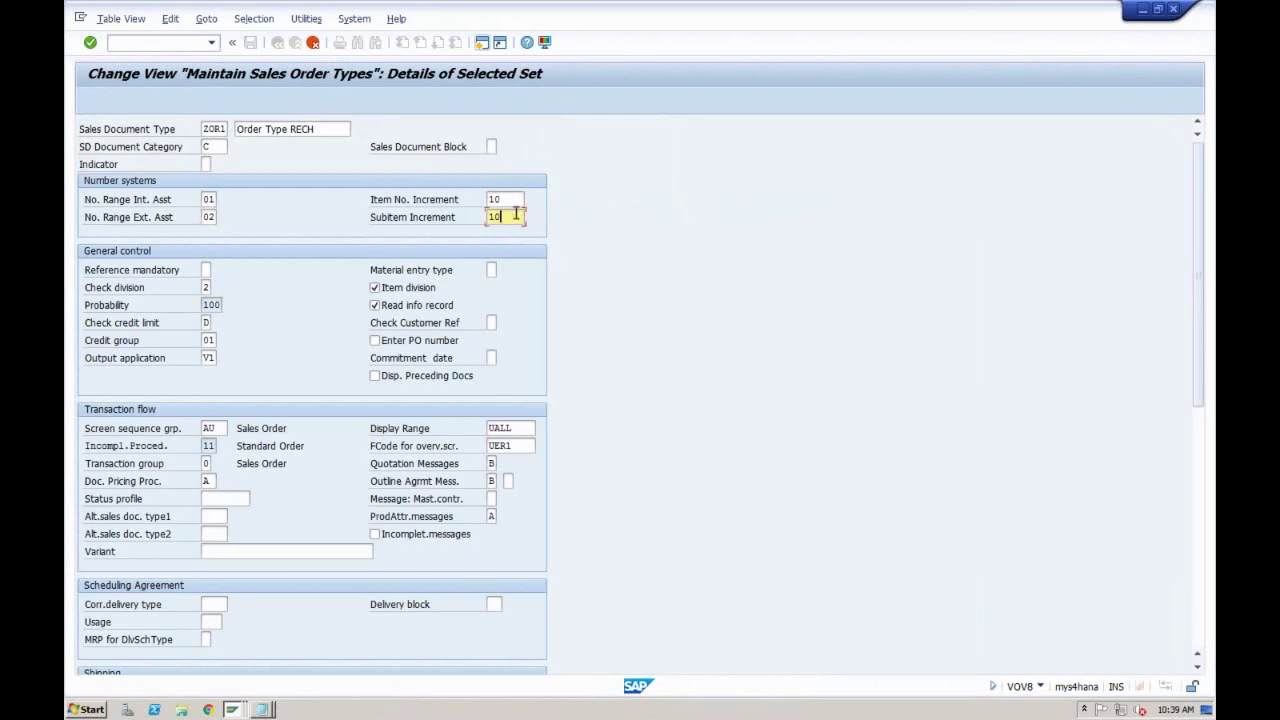
pyautogui.click(513, 201)
pyautogui.click(507, 216)
pyautogui.click(504, 200)
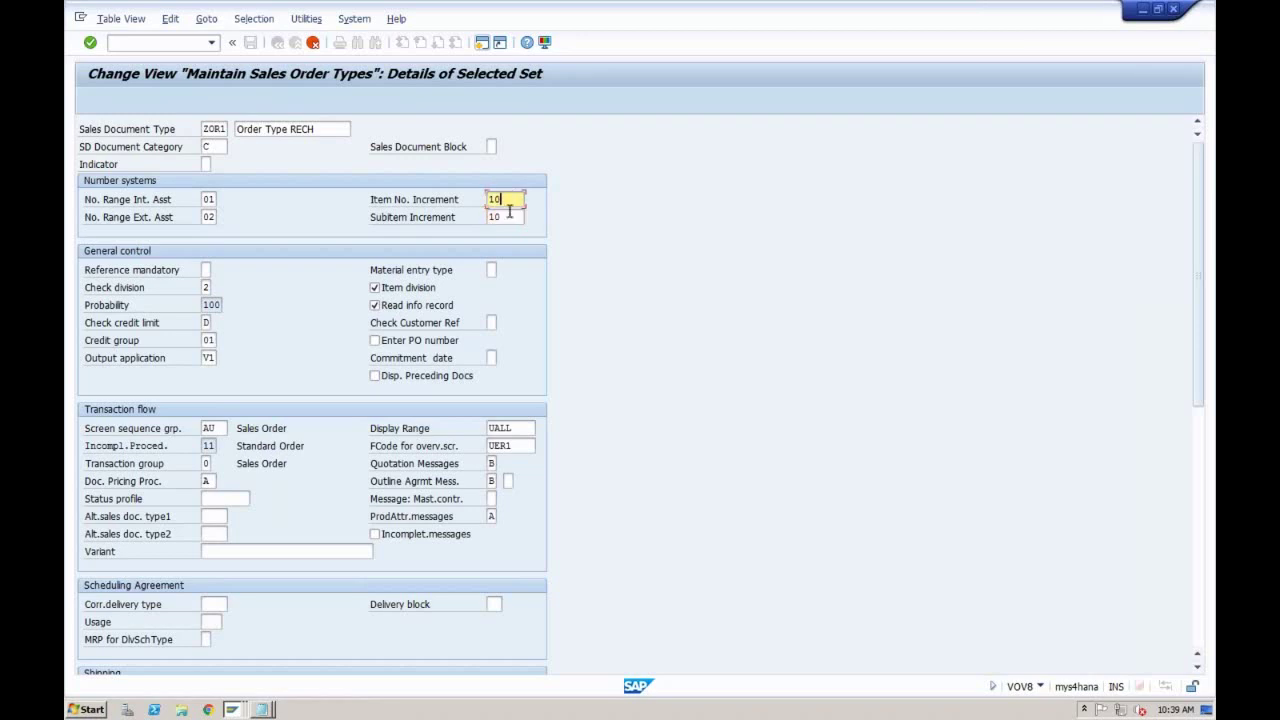
pyautogui.click(508, 216)
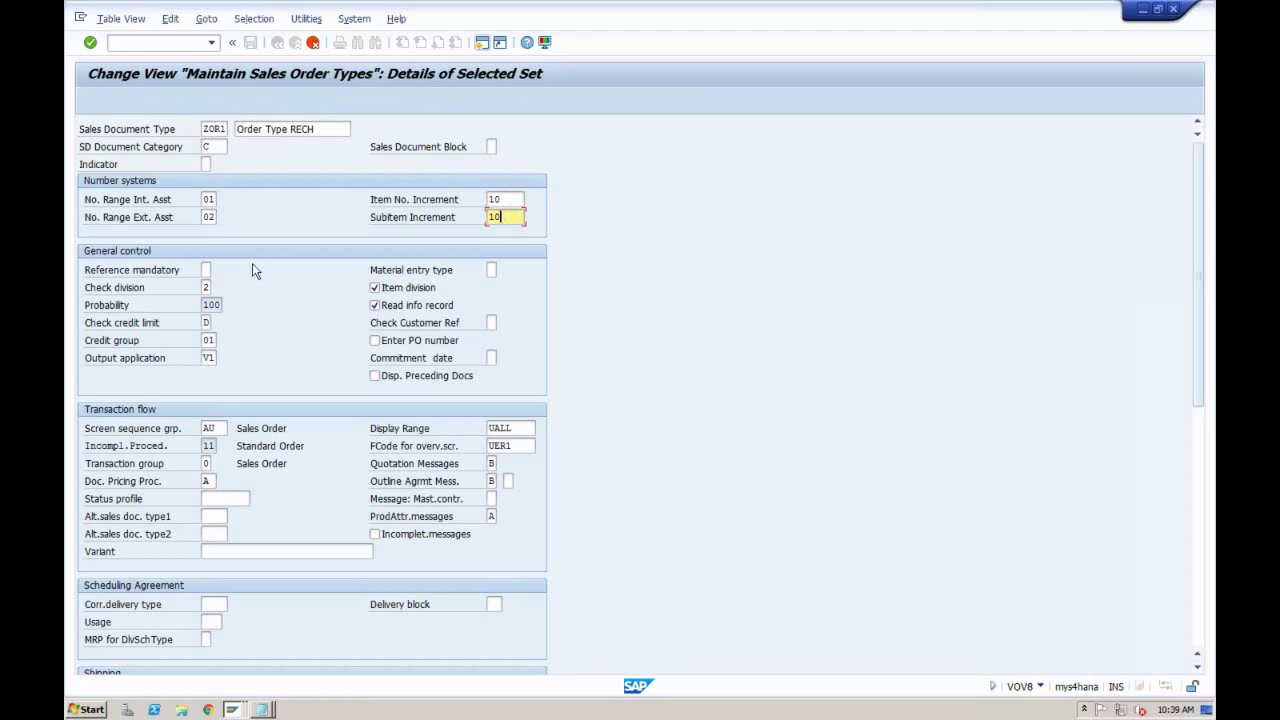
pyautogui.click(206, 270)
pyautogui.click(216, 271)
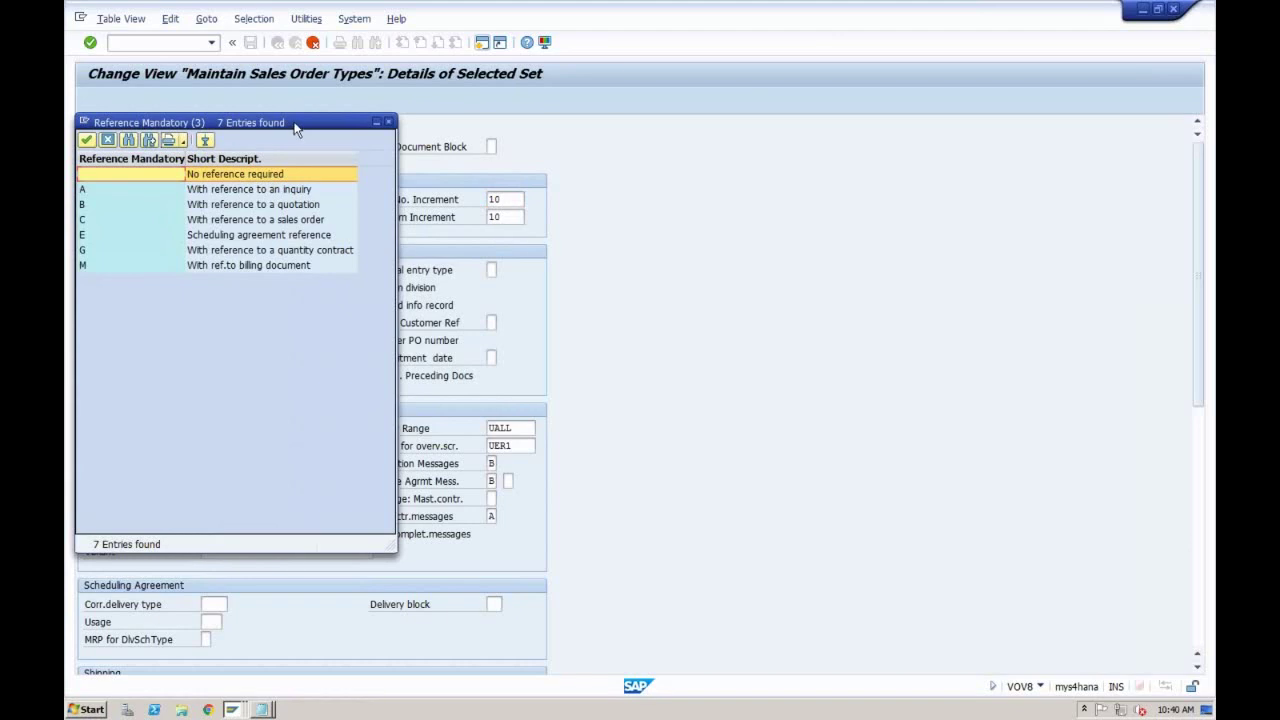
pyautogui.moveTo(296, 128); pyautogui.dragTo(648, 158)
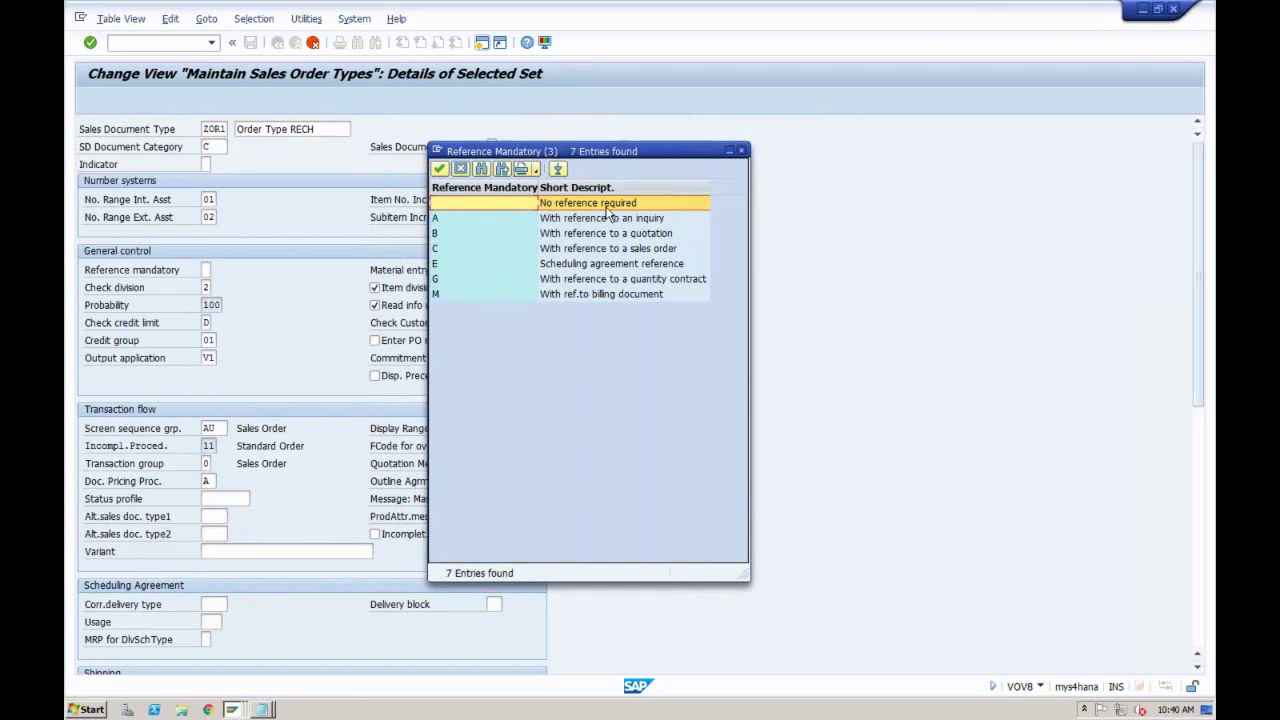
pyautogui.click(742, 151)
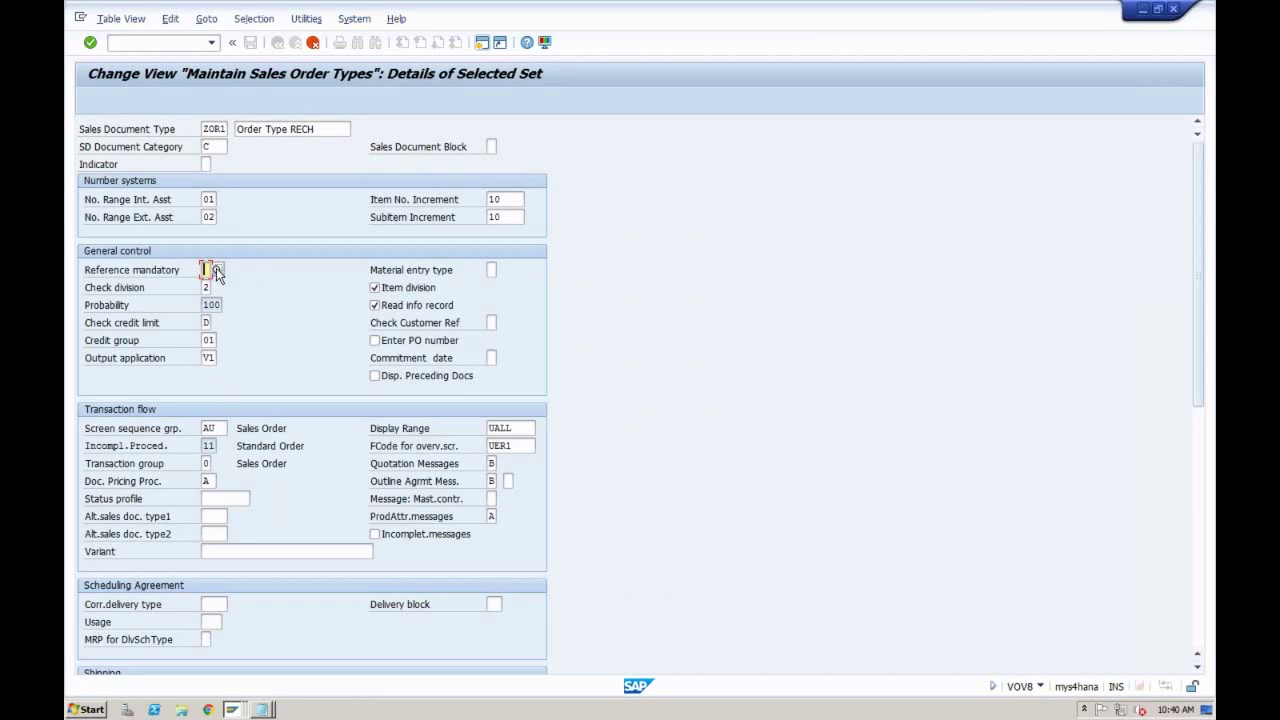
pyautogui.click(213, 270)
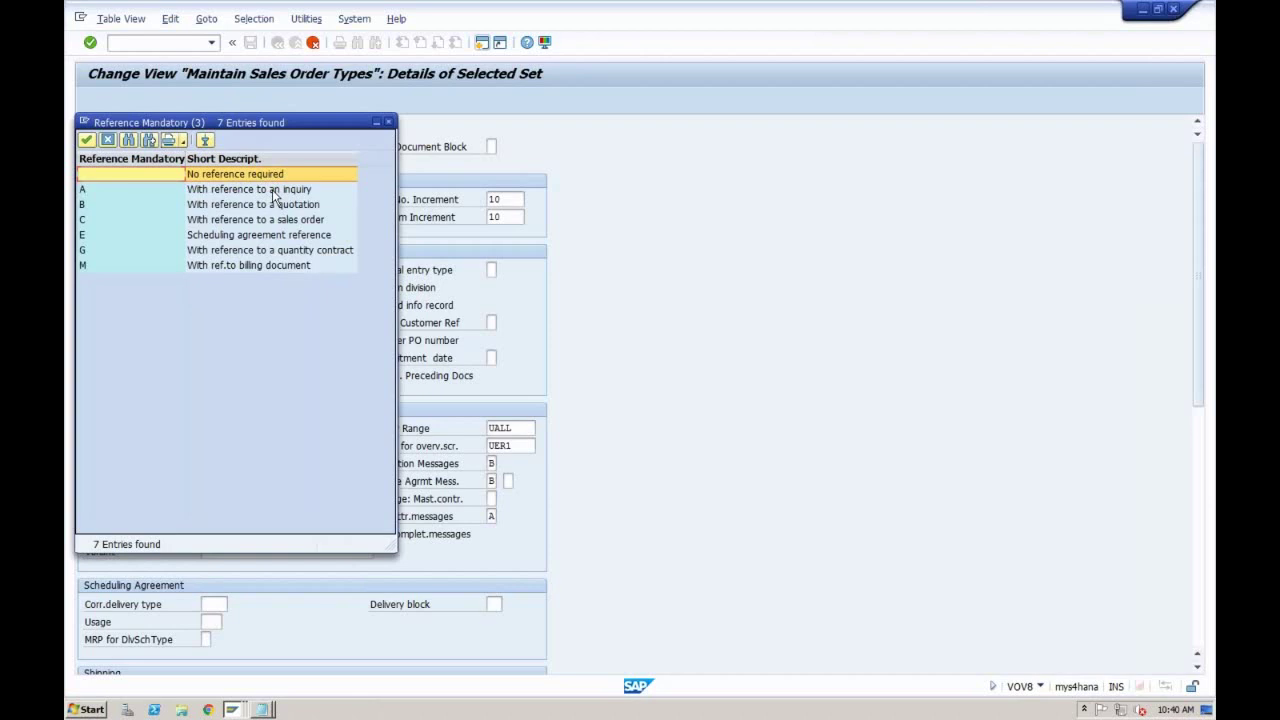
pyautogui.click(275, 192)
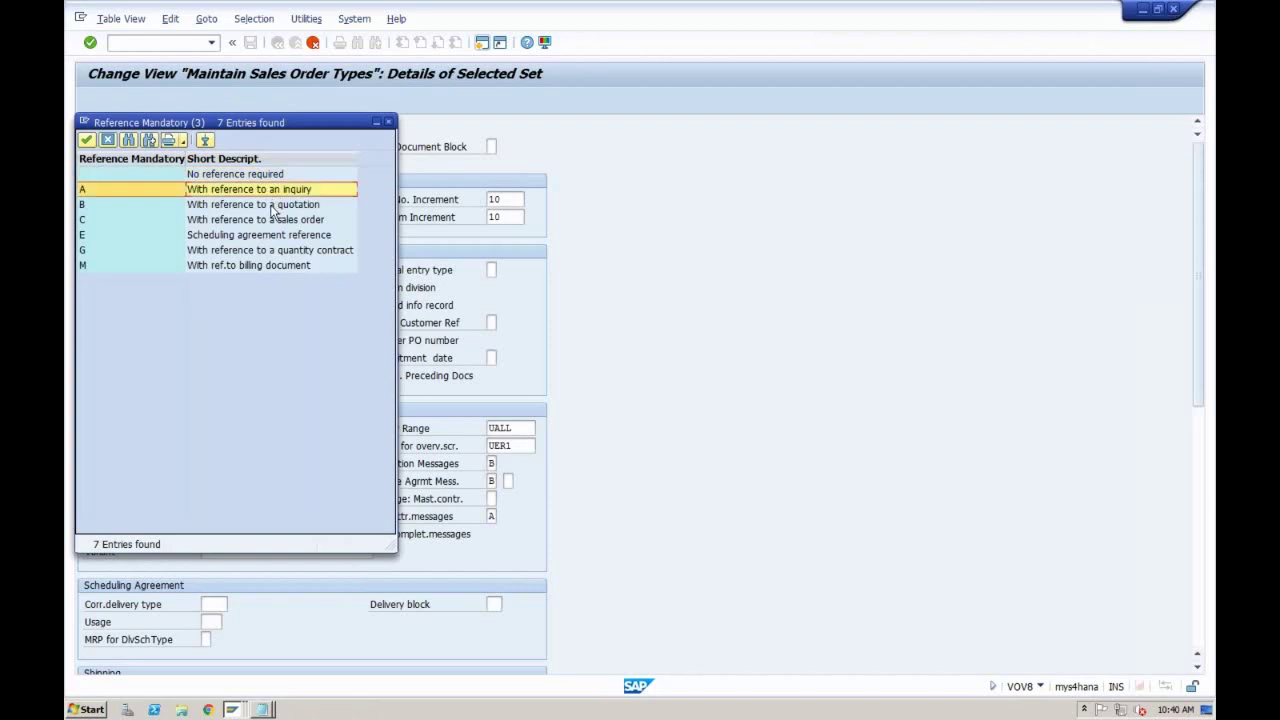
pyautogui.click(271, 206)
pyautogui.click(268, 222)
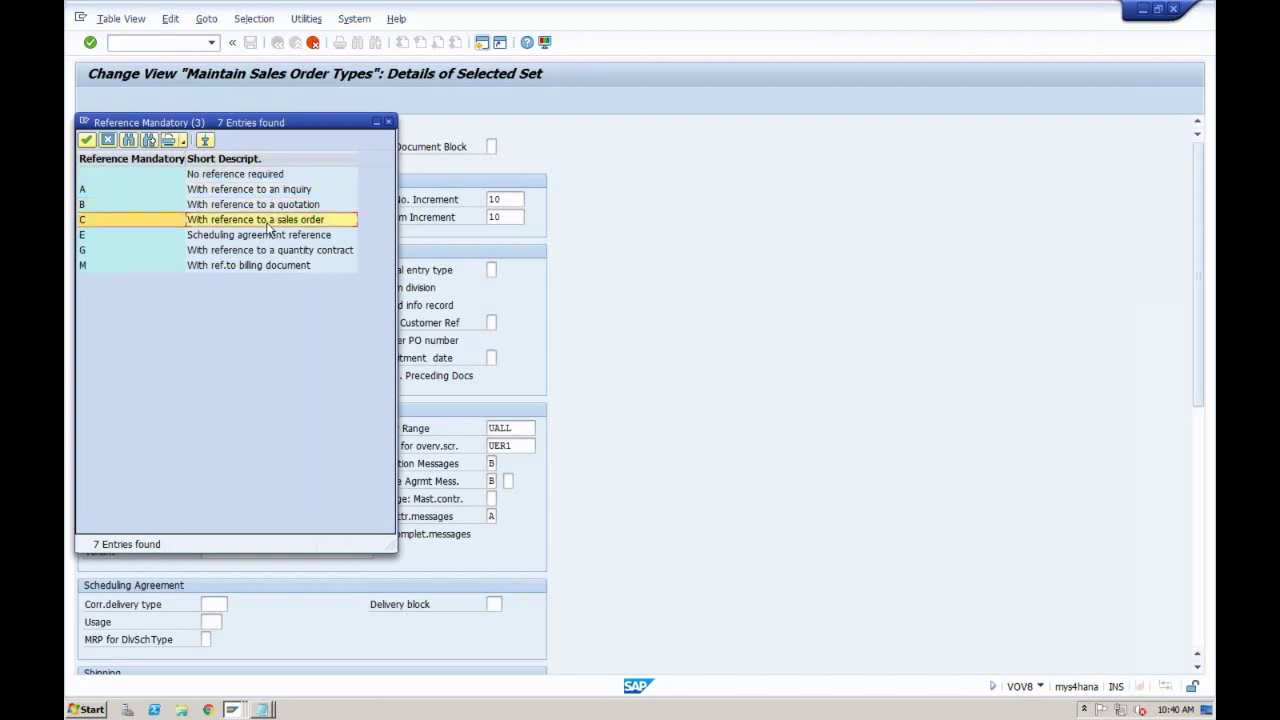
pyautogui.click(389, 122)
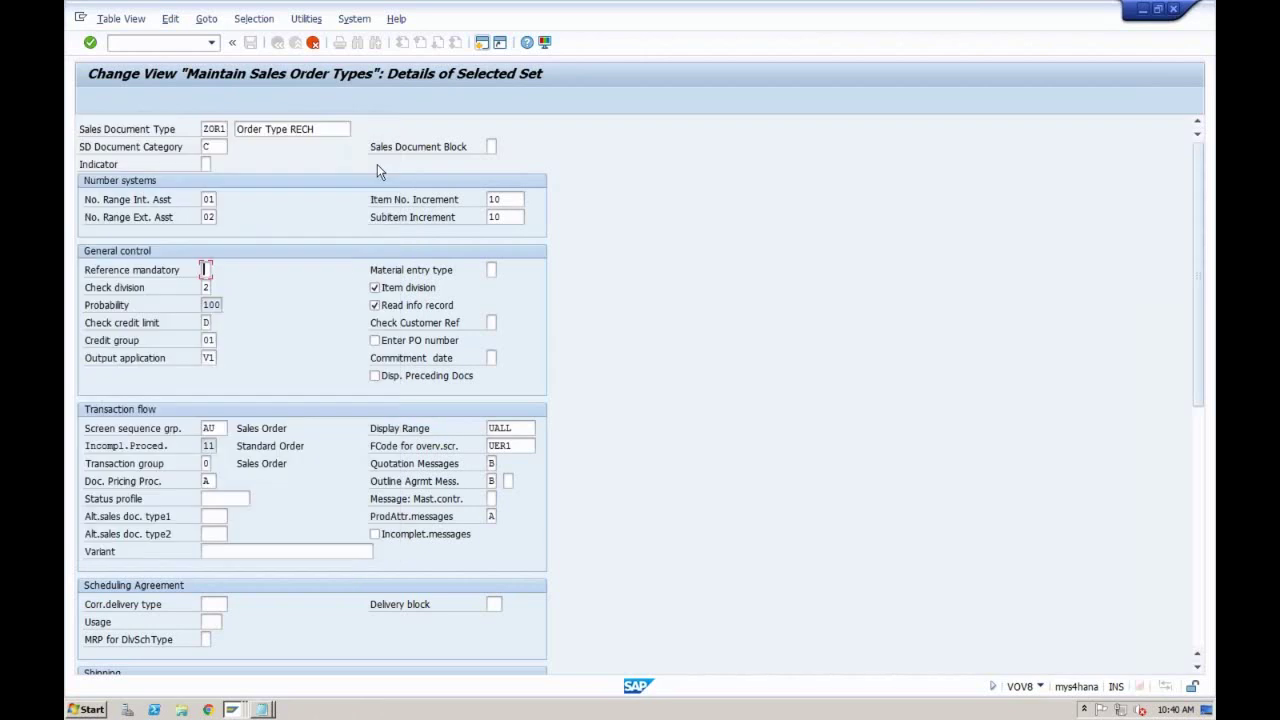
pyautogui.click(232, 710)
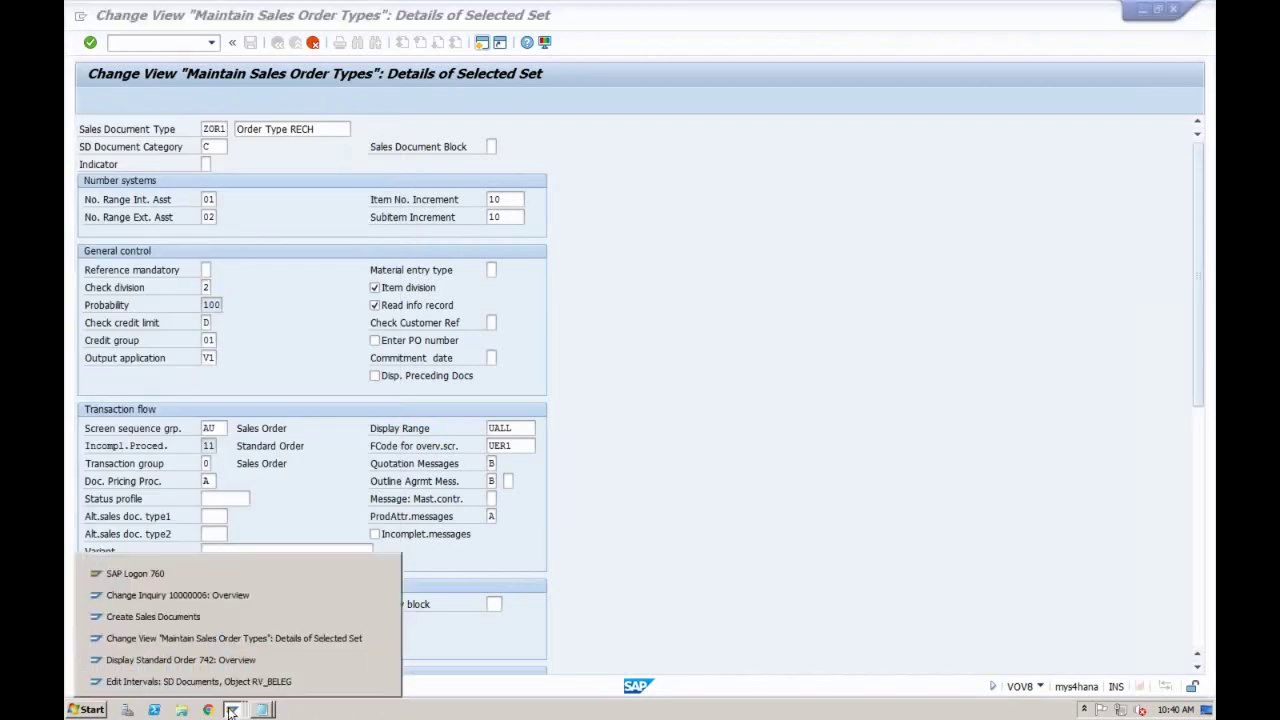
# Step: Start VA01 with order type OR and open the Create with Reference dialog
pyautogui.click(220, 592)
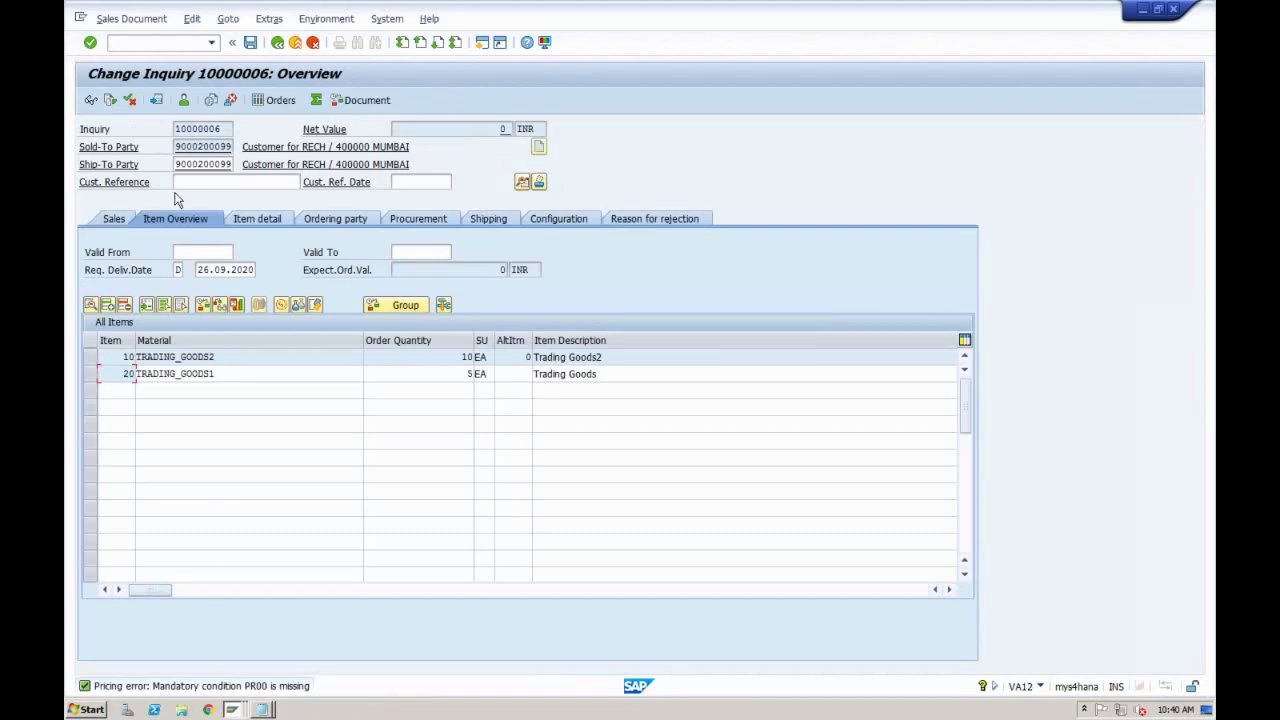
pyautogui.write('/nva01')
pyautogui.press('Return')
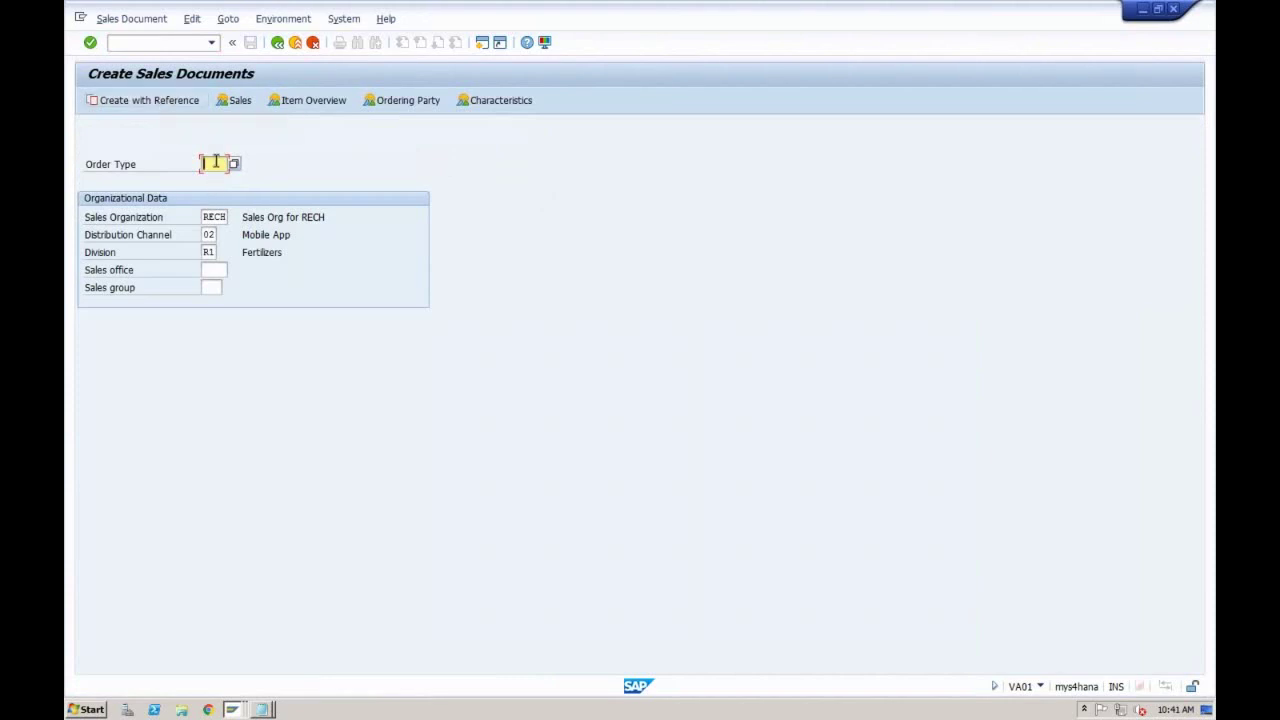
pyautogui.write('or')
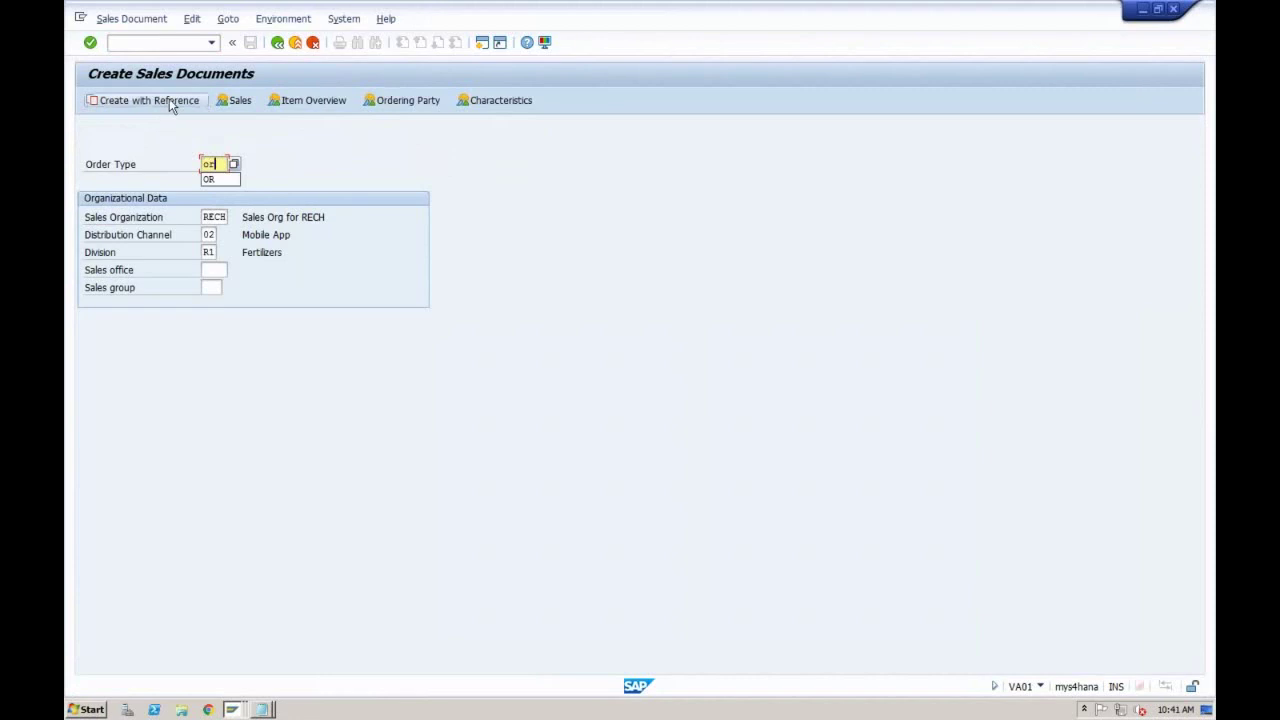
pyautogui.click(169, 100)
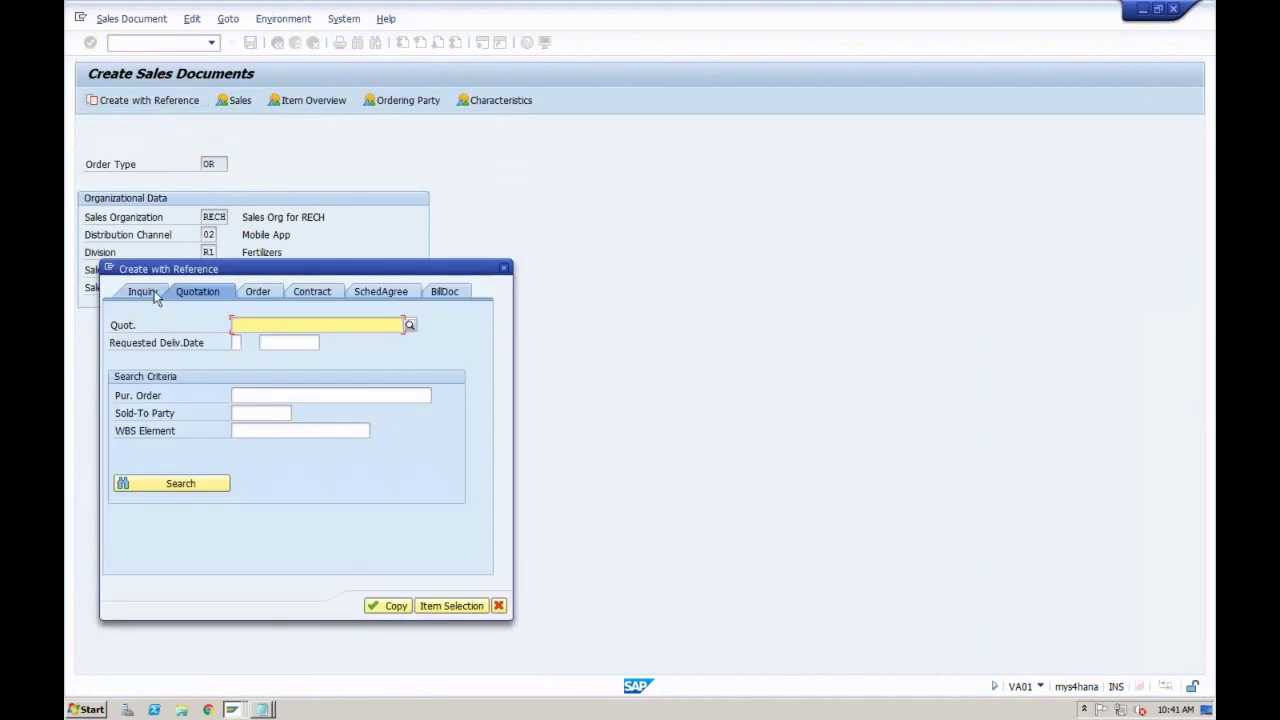
# Step: Browse the Inquiry, Quotation, Order, Contract, Scheduling Agreement and Billing Document reference tabs
pyautogui.click(156, 298)
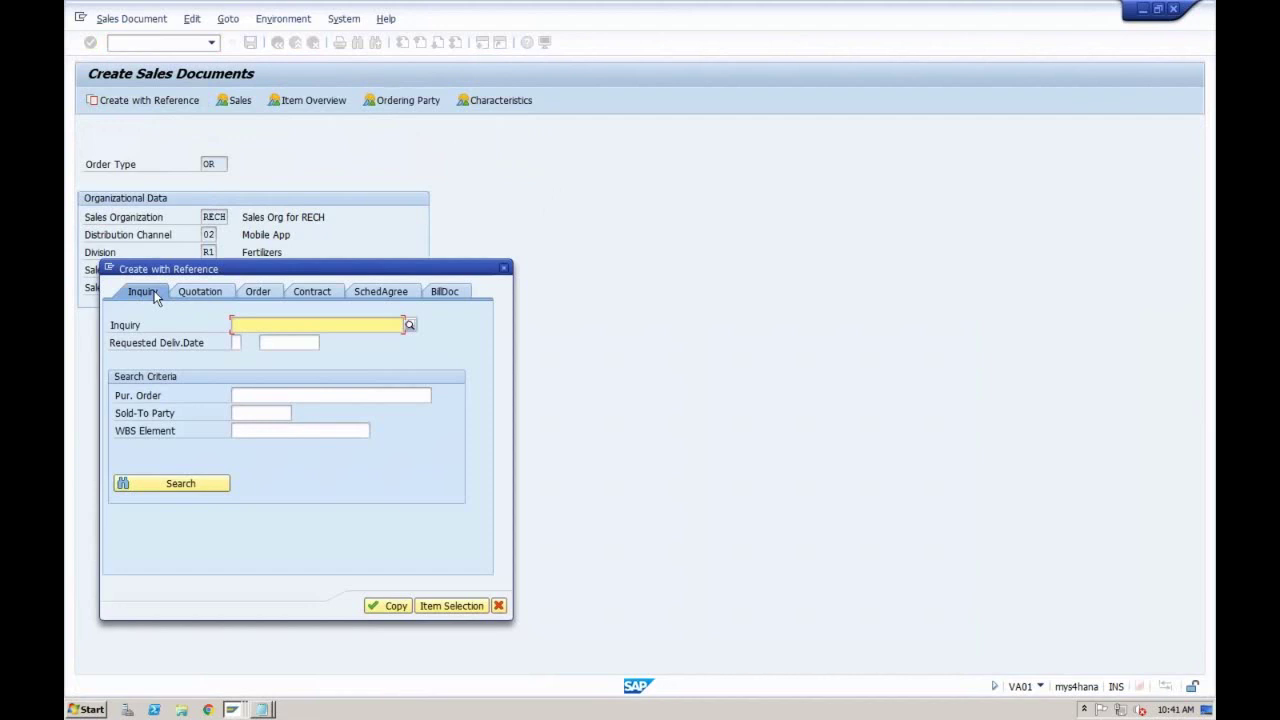
pyautogui.click(189, 289)
pyautogui.click(260, 290)
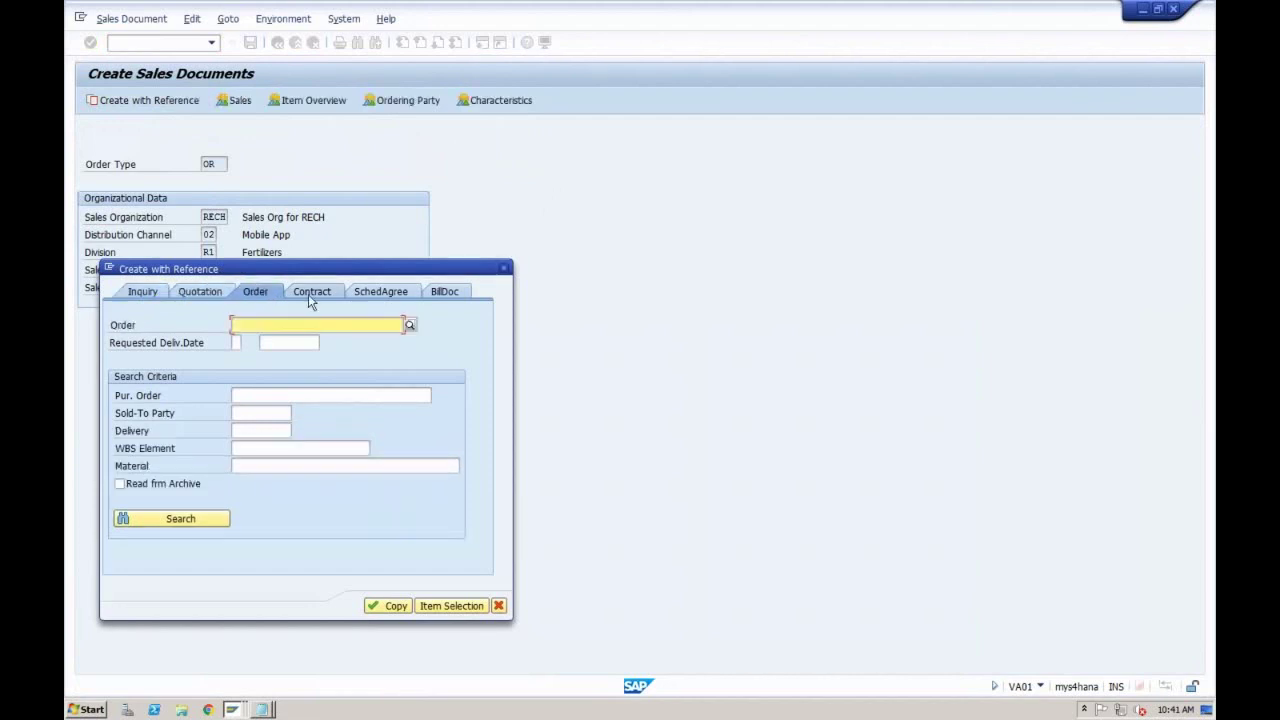
pyautogui.click(308, 294)
pyautogui.click(378, 293)
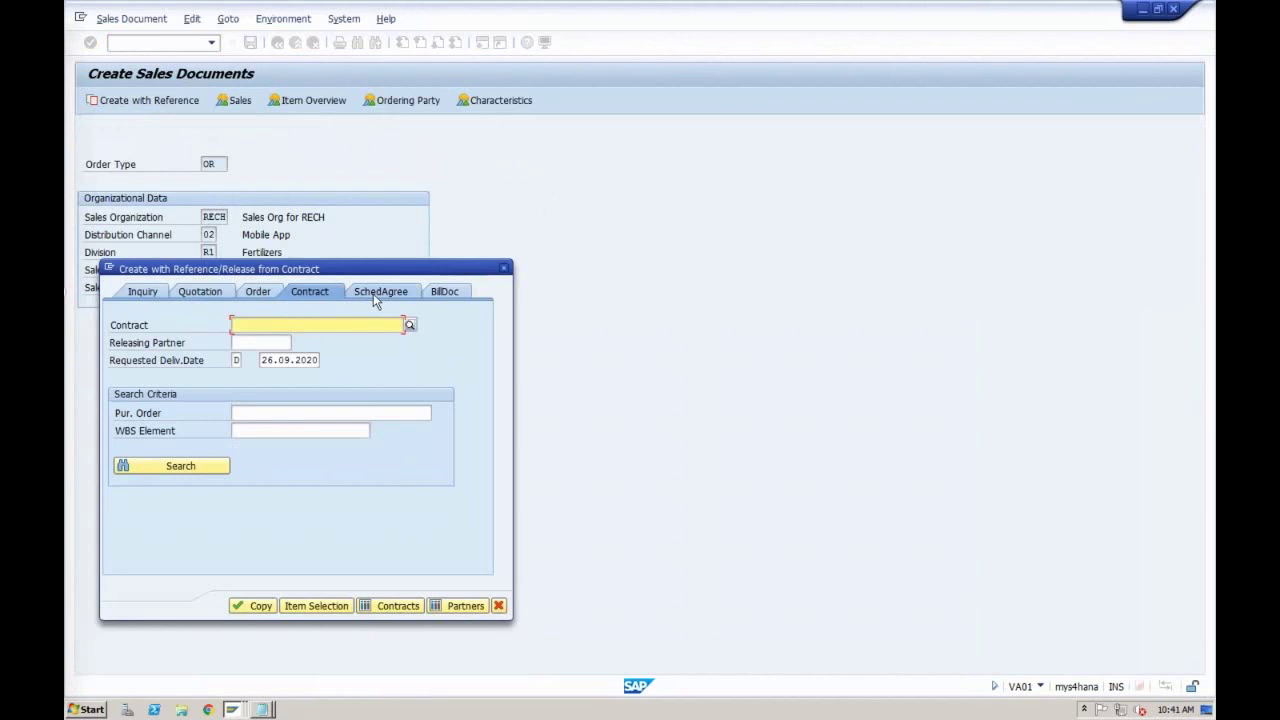
pyautogui.click(443, 291)
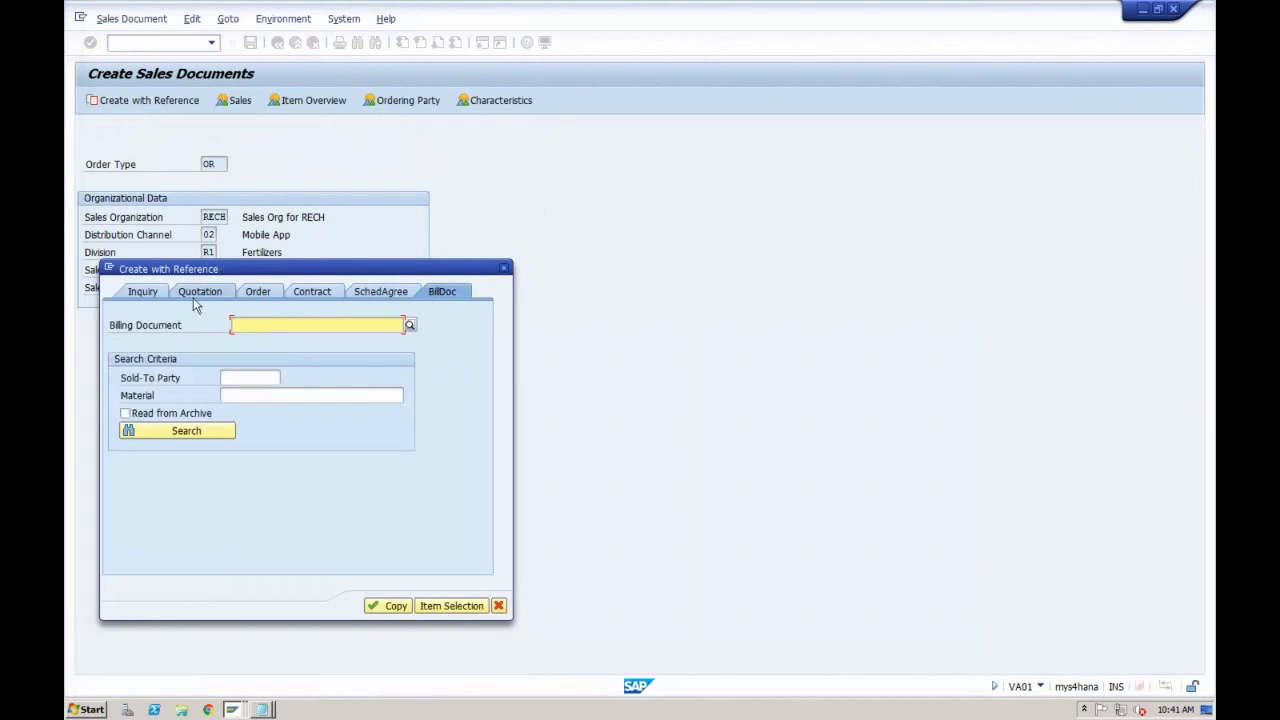
pyautogui.click(231, 710)
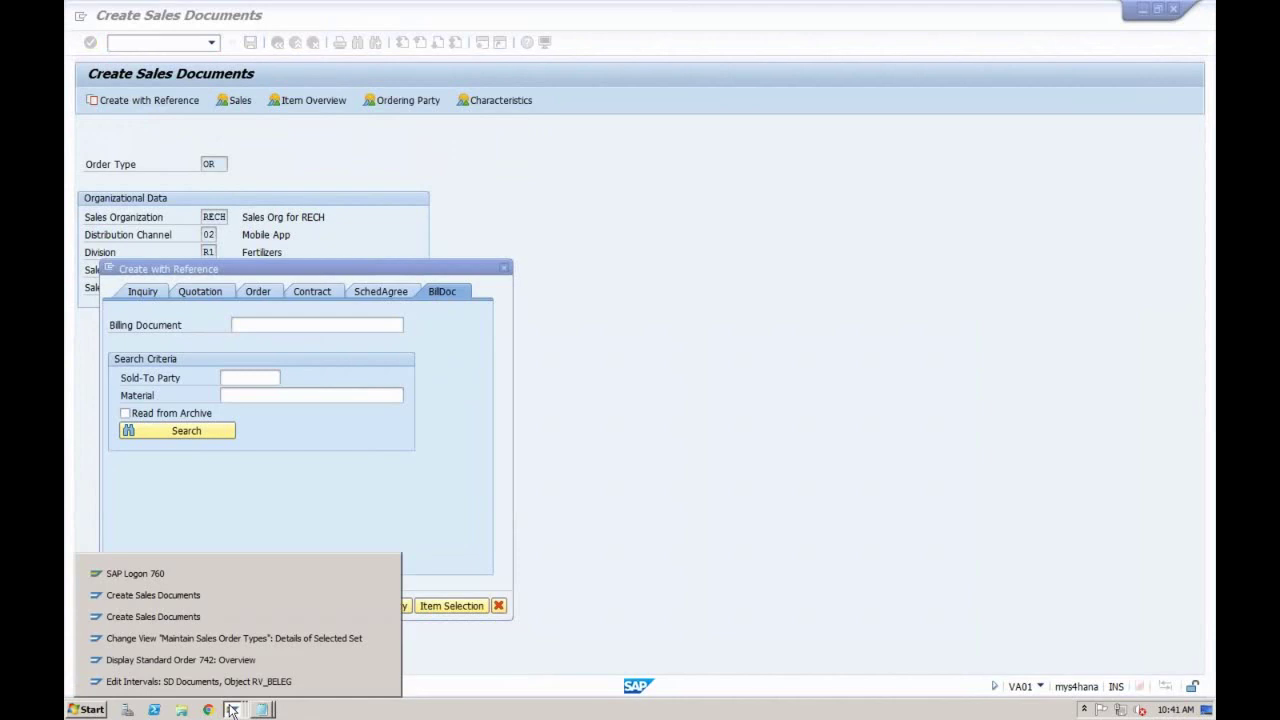
# Step: Set ZOR1's Reference mandatory to the blank 'No reference required' value
pyautogui.click(233, 639)
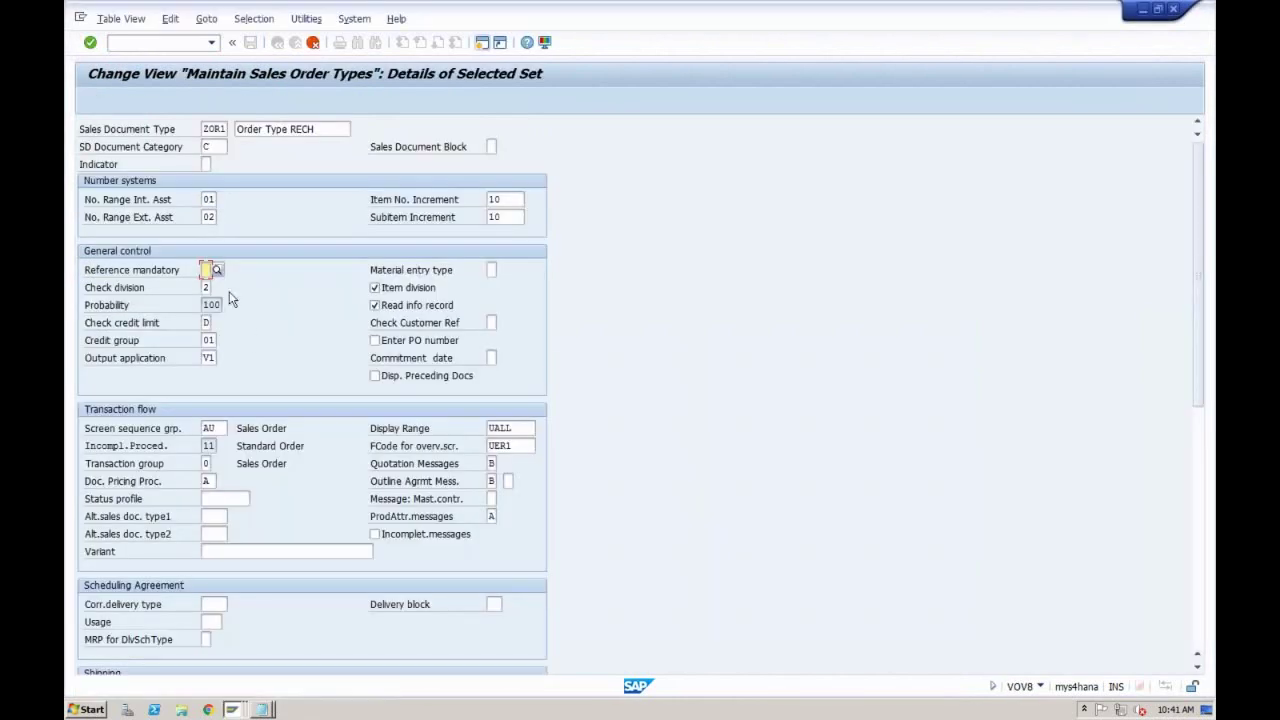
pyautogui.click(219, 272)
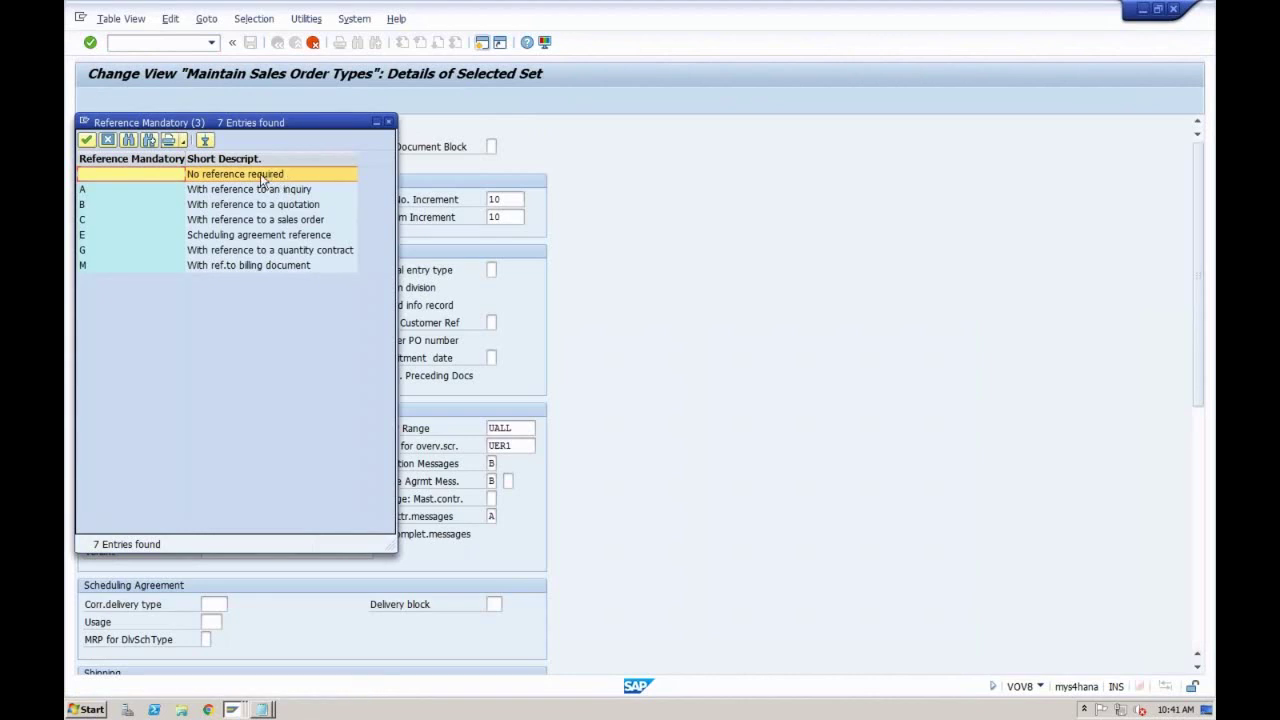
pyautogui.click(388, 122)
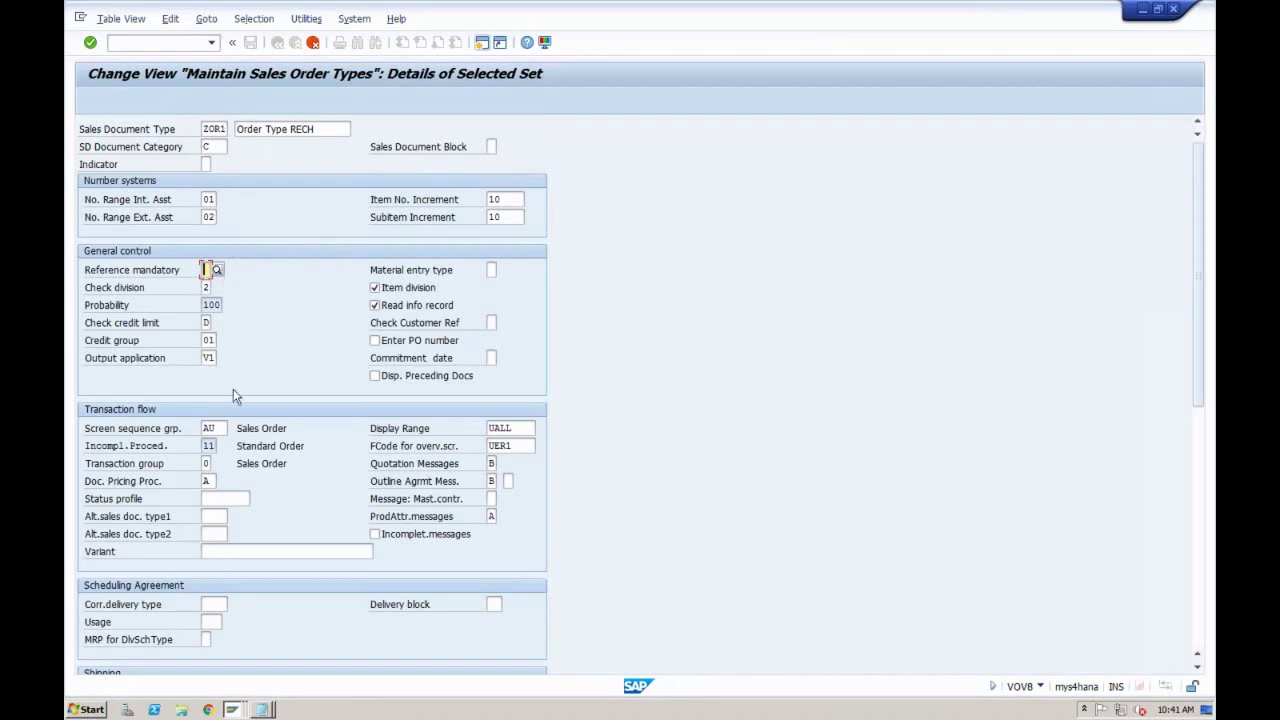
pyautogui.click(232, 709)
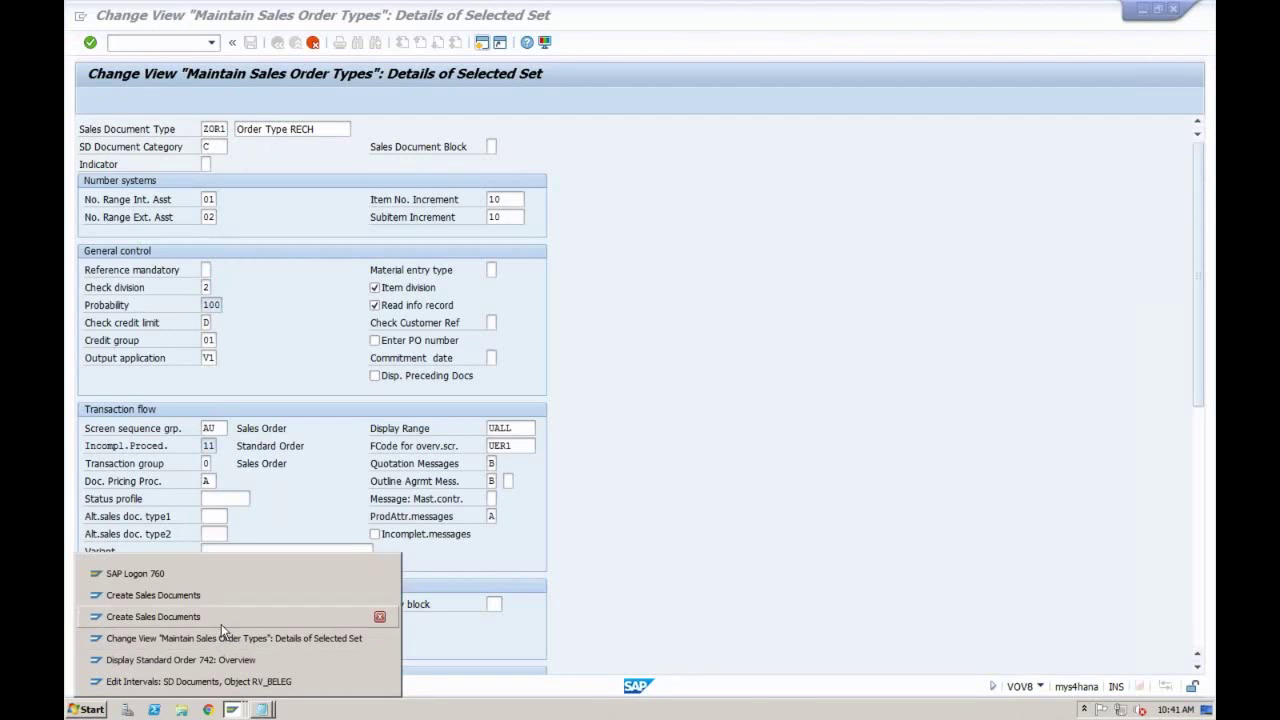
# Step: Leave the SD document number range intervals and return to the implementation guide tree
pyautogui.click(217, 681)
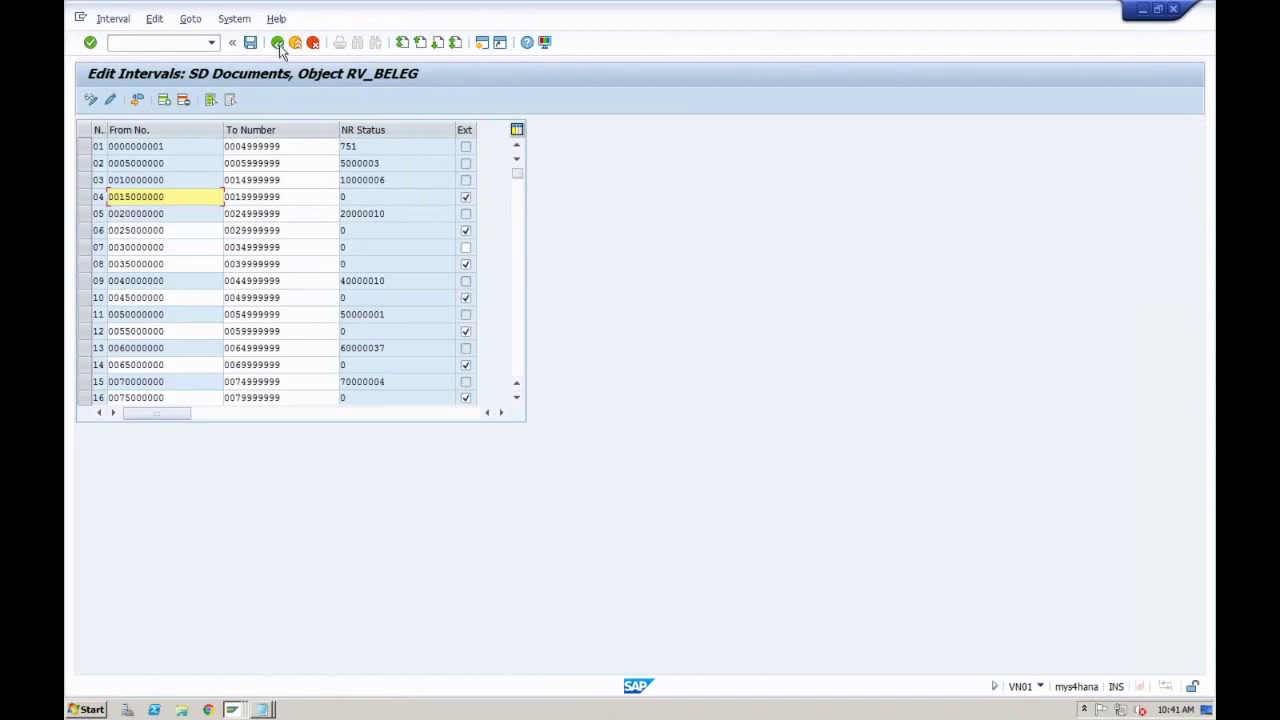
pyautogui.click(278, 44)
pyautogui.click(278, 43)
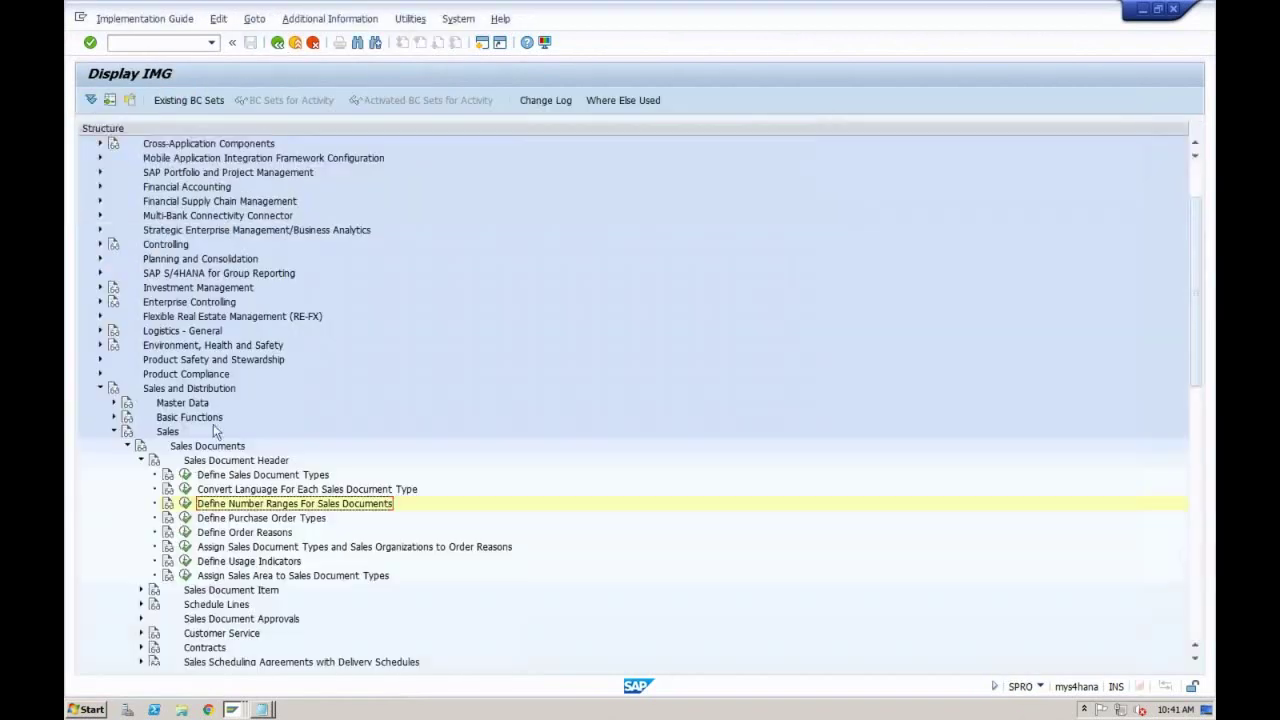
# Step: View the sales document types read-only, position the list to F, and go back
pyautogui.click(185, 476)
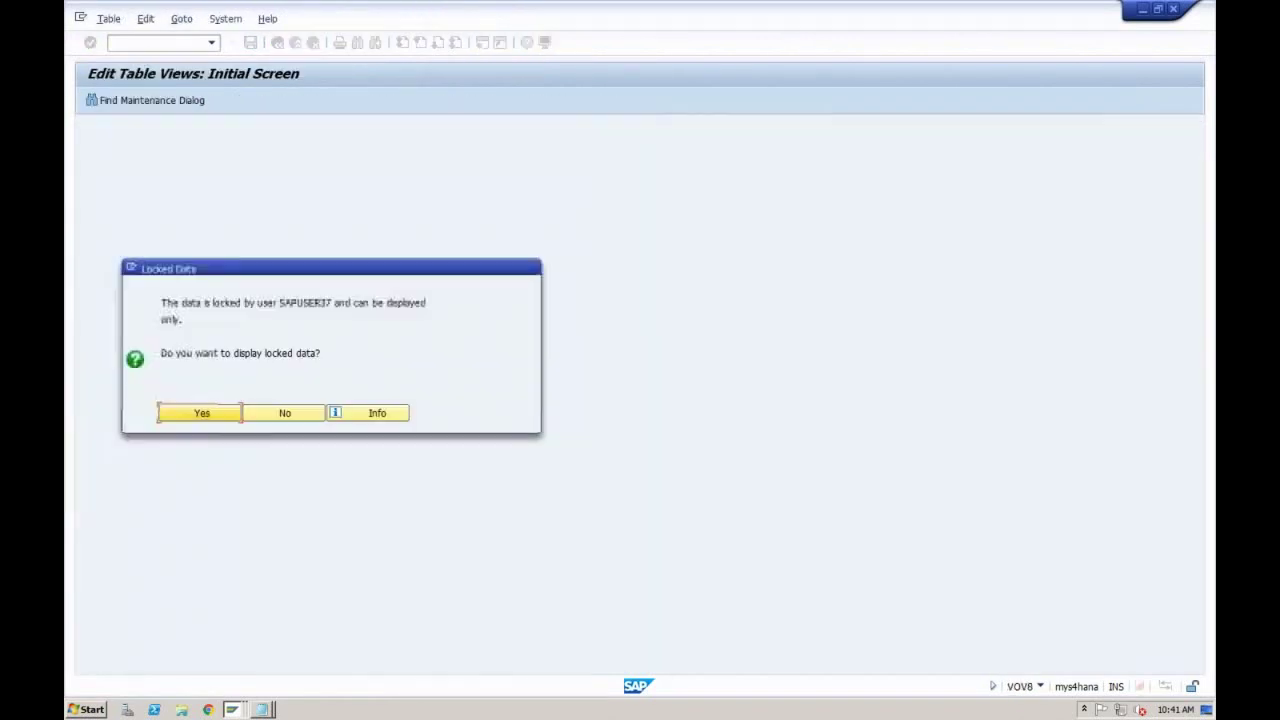
pyautogui.click(202, 416)
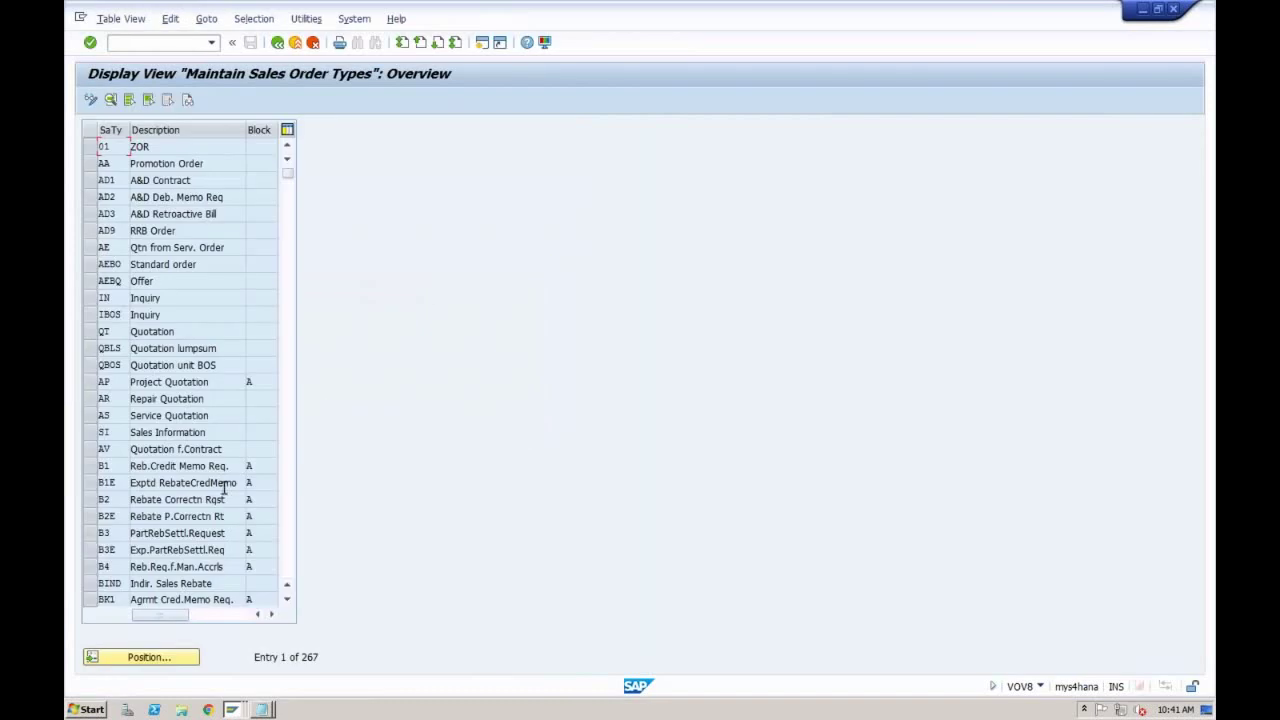
pyautogui.click(150, 659)
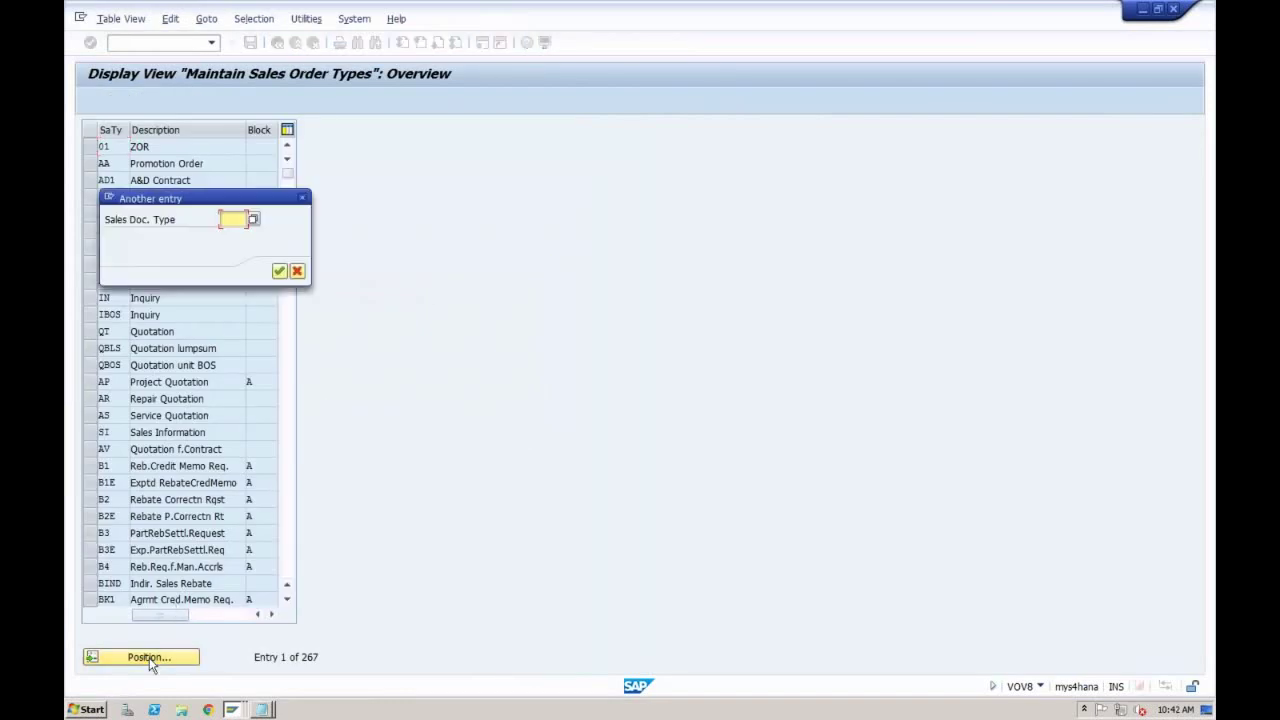
pyautogui.write('FC')
pyautogui.press('Return')
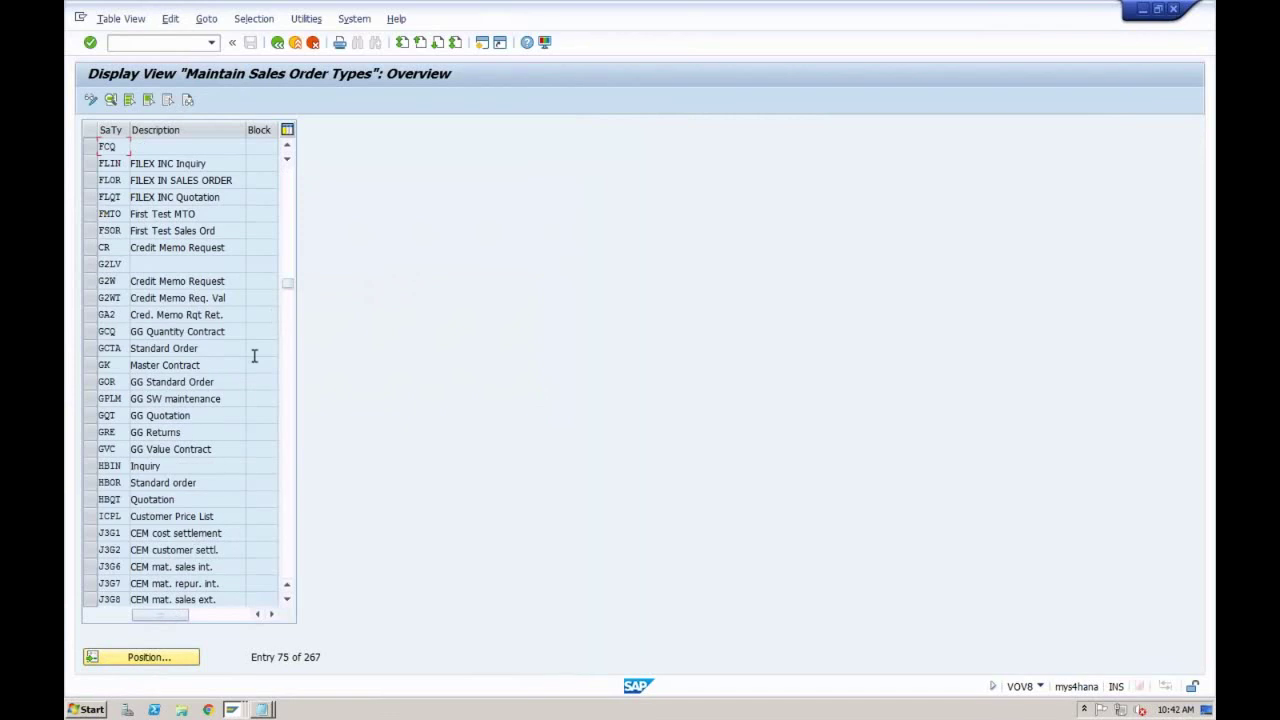
pyautogui.click(277, 42)
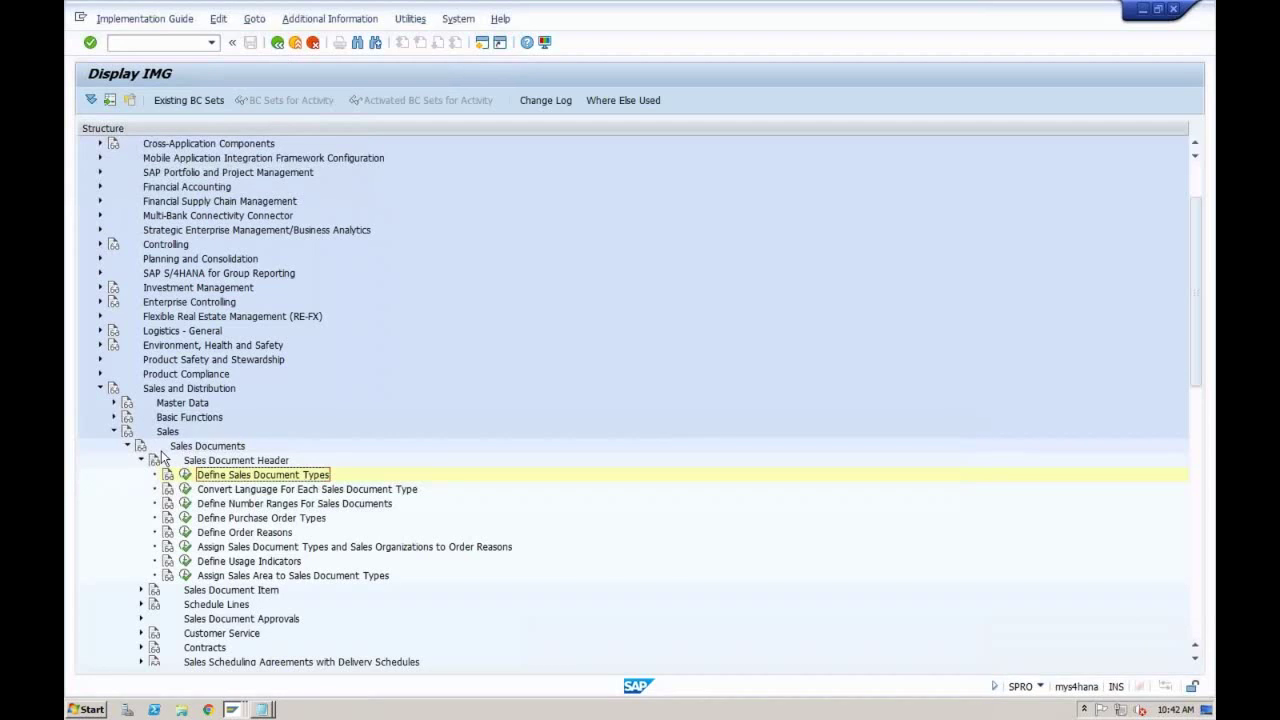
# Step: Expand Billing > Billing Documents and open the Define Billing Types table
pyautogui.click(127, 446)
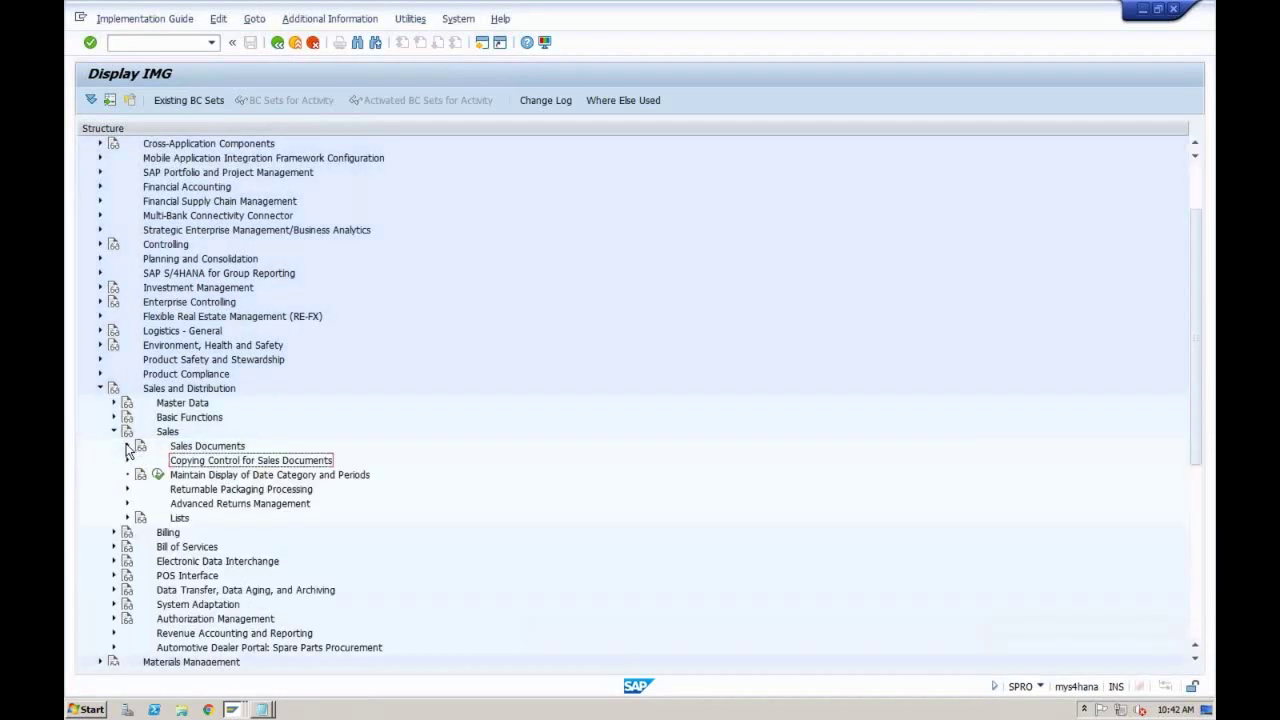
pyautogui.click(114, 532)
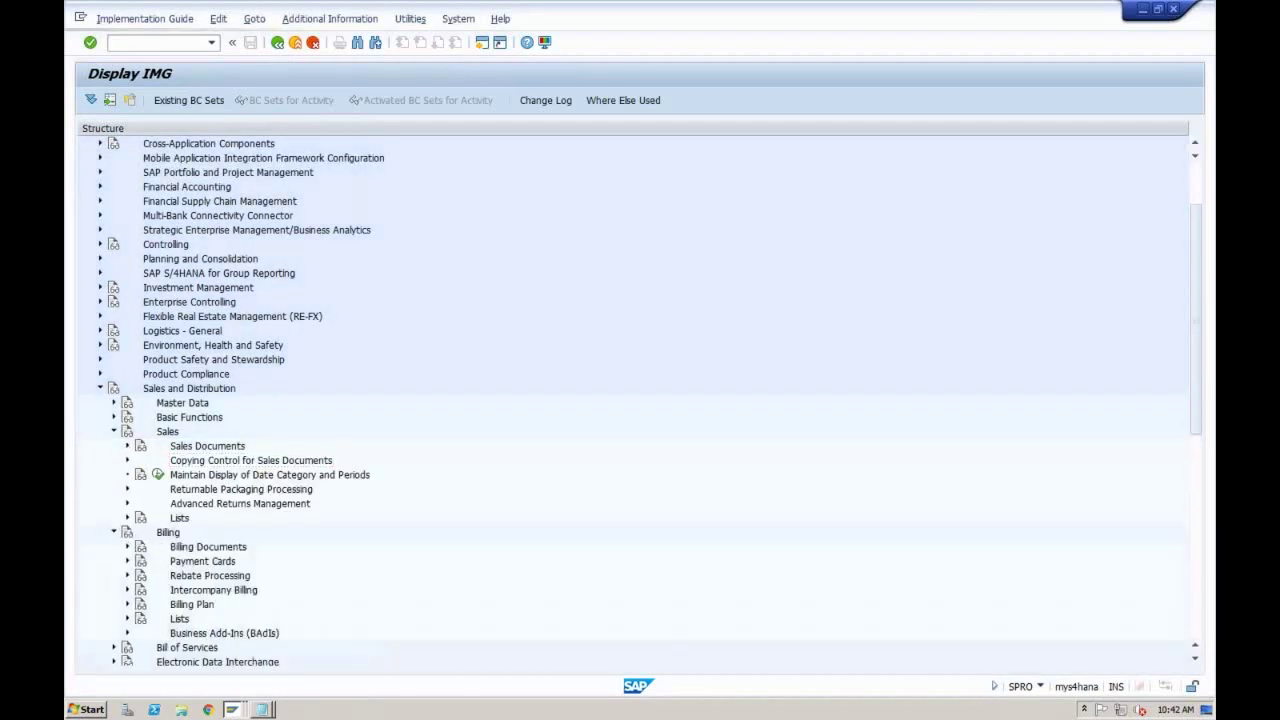
pyautogui.click(127, 547)
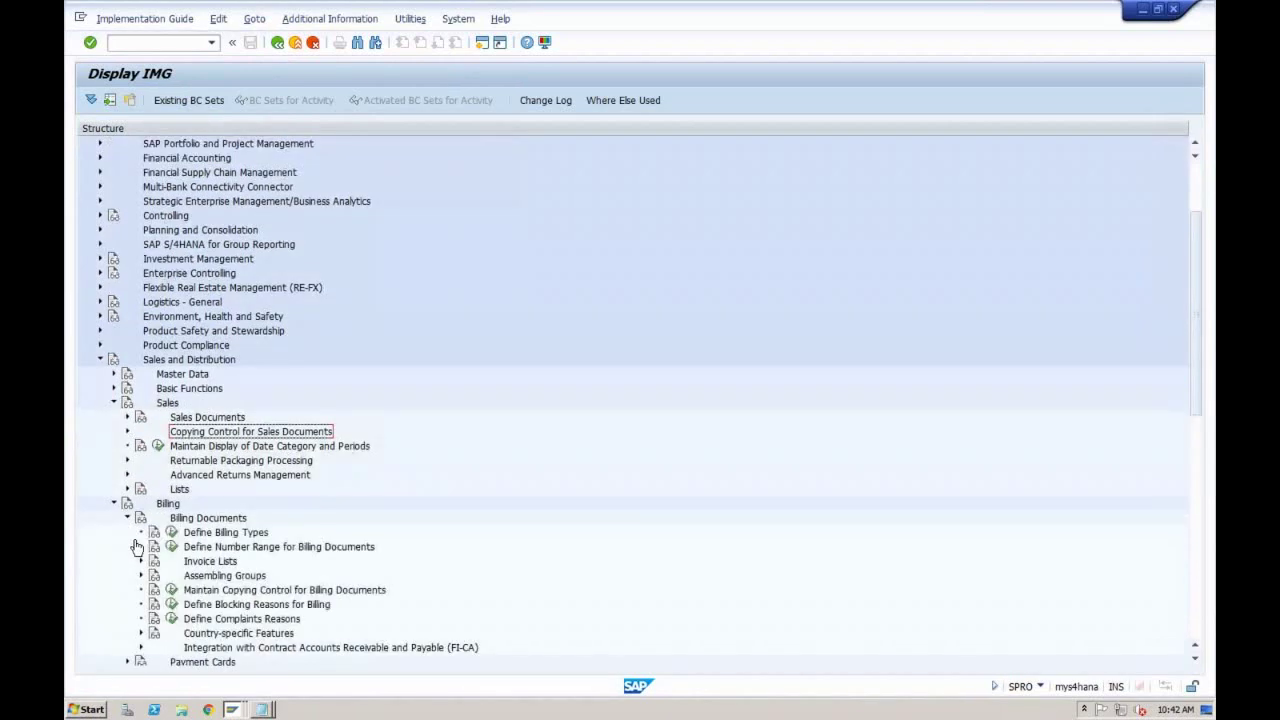
pyautogui.click(171, 534)
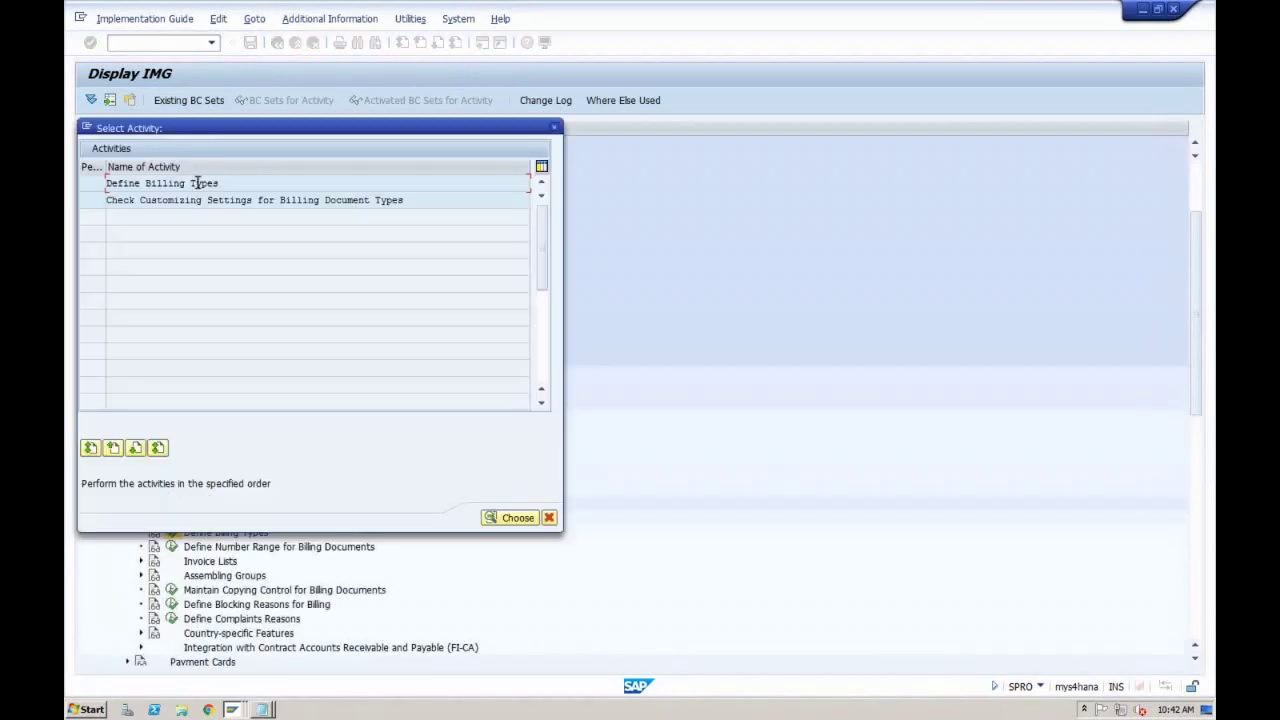
pyautogui.doubleClick(197, 183)
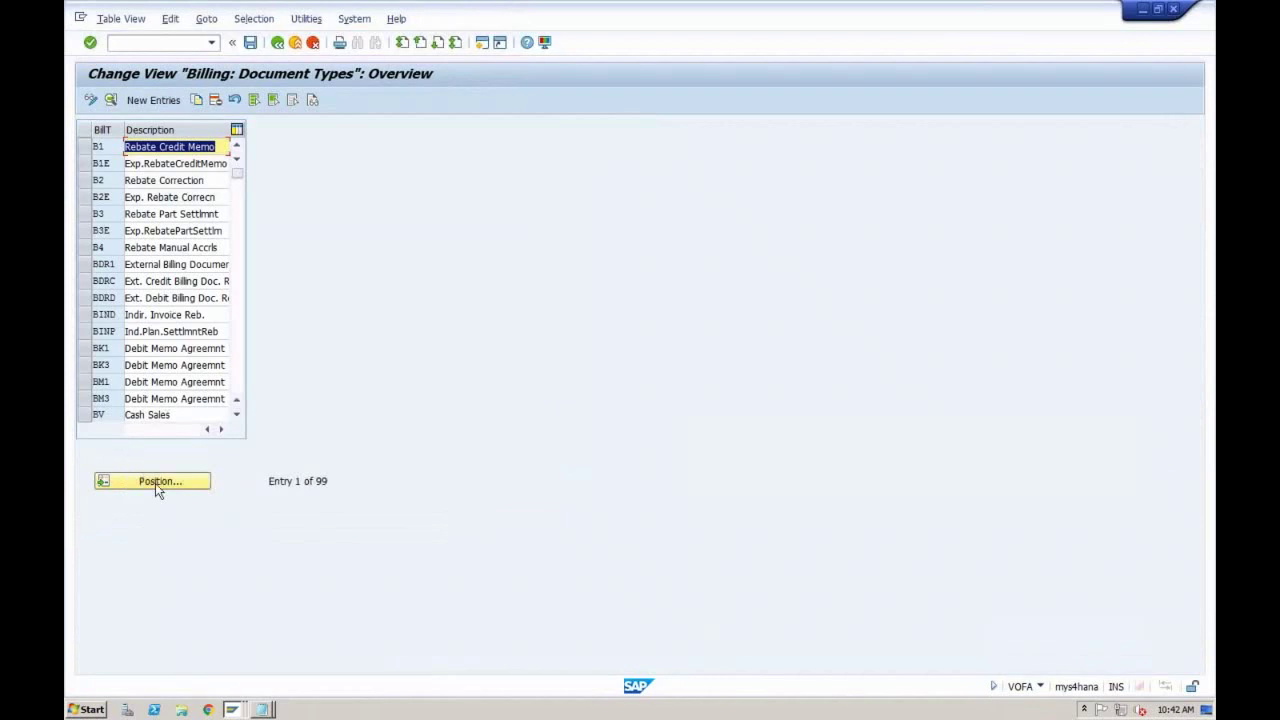
# Step: Position the table to F2 and open the Invoice billing type's details
pyautogui.click(155, 484)
pyautogui.write('F2')
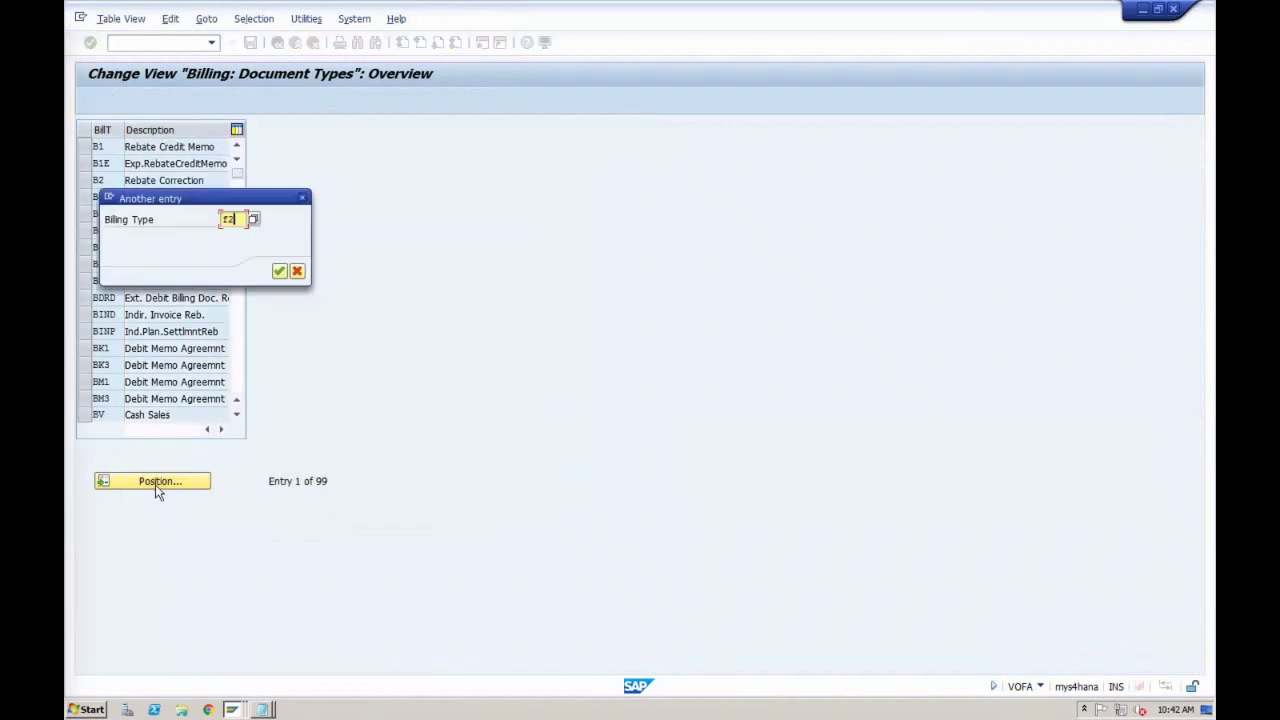
pyautogui.press('Return')
pyautogui.doubleClick(104, 146)
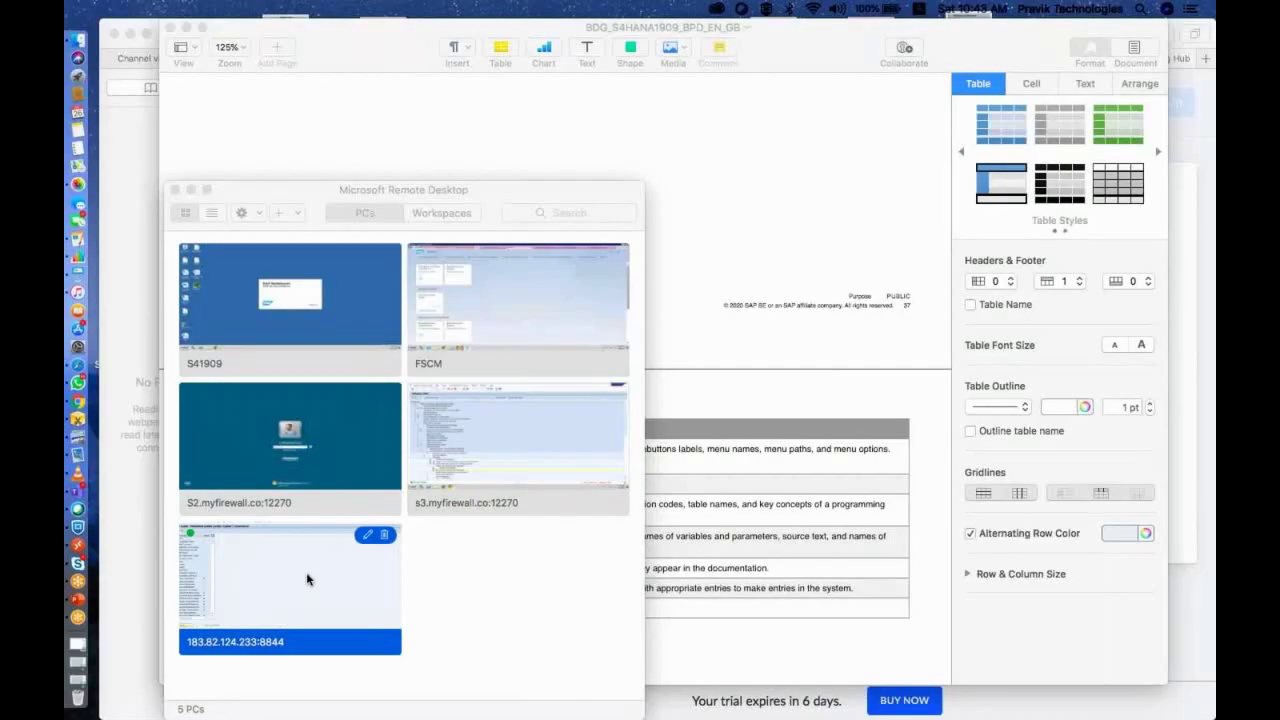
# Step: Reconnect to the fifth remote PC and return to the IMG with Sales Documents expanded
pyautogui.doubleClick(307, 579)
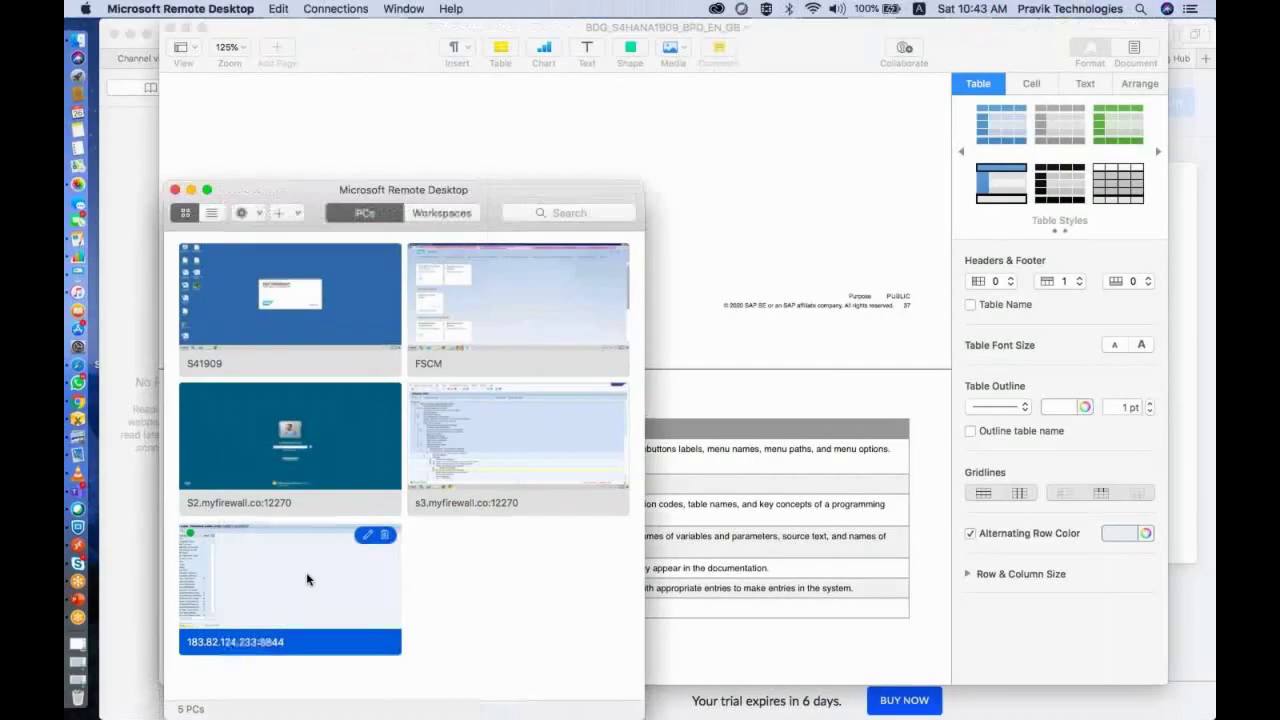
pyautogui.click(294, 40)
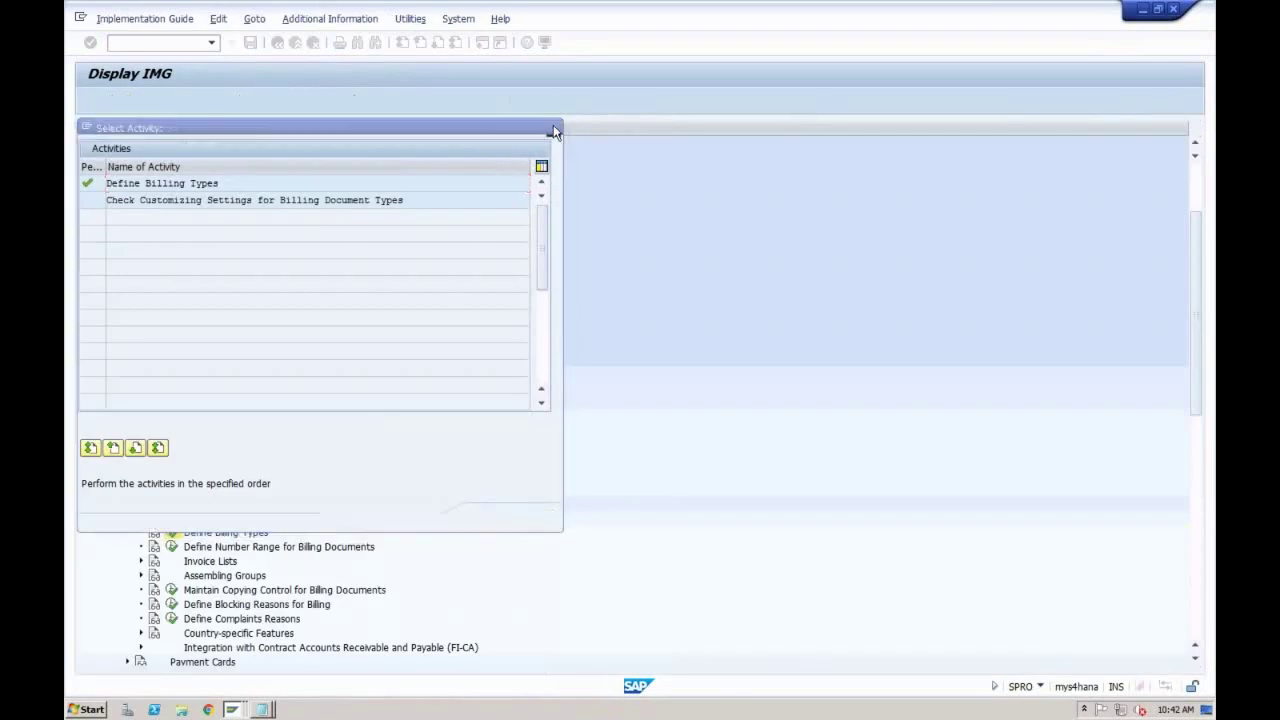
pyautogui.click(555, 129)
pyautogui.click(127, 418)
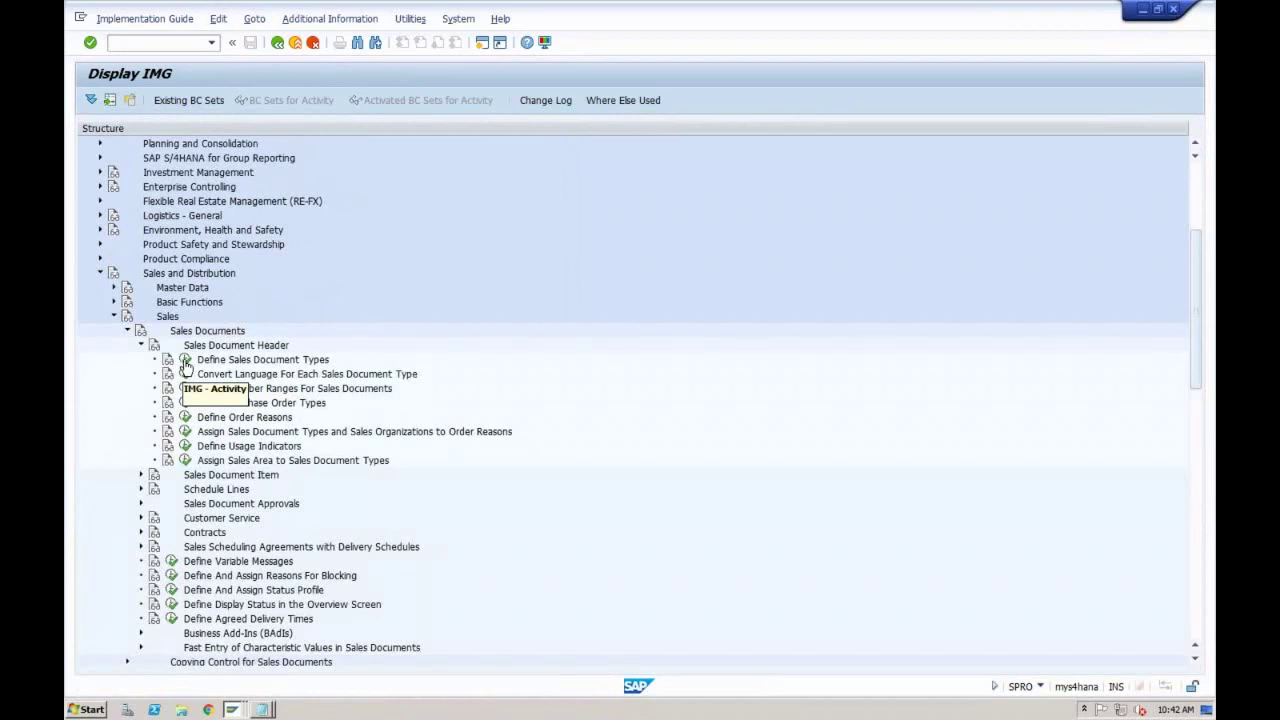
# Step: Open Define Sales Document Types, accept the locked data, and bring back ZOR1's editable details window
pyautogui.click(186, 362)
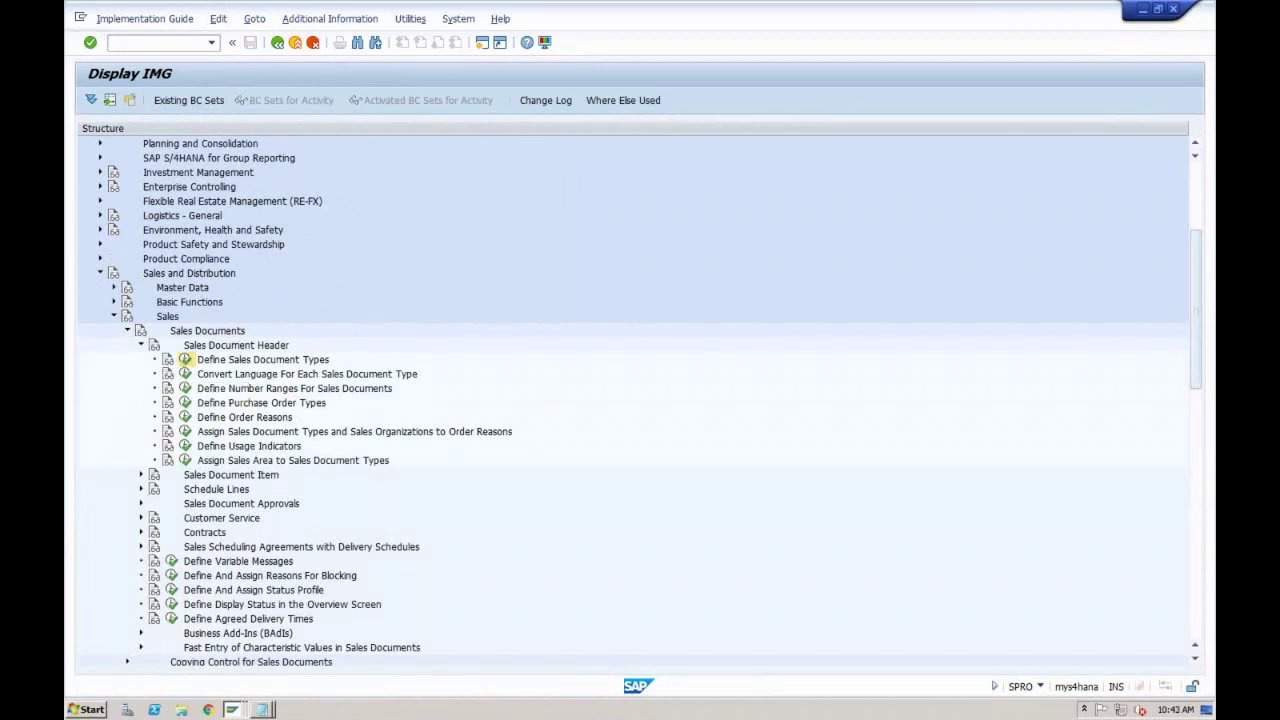
pyautogui.click(215, 411)
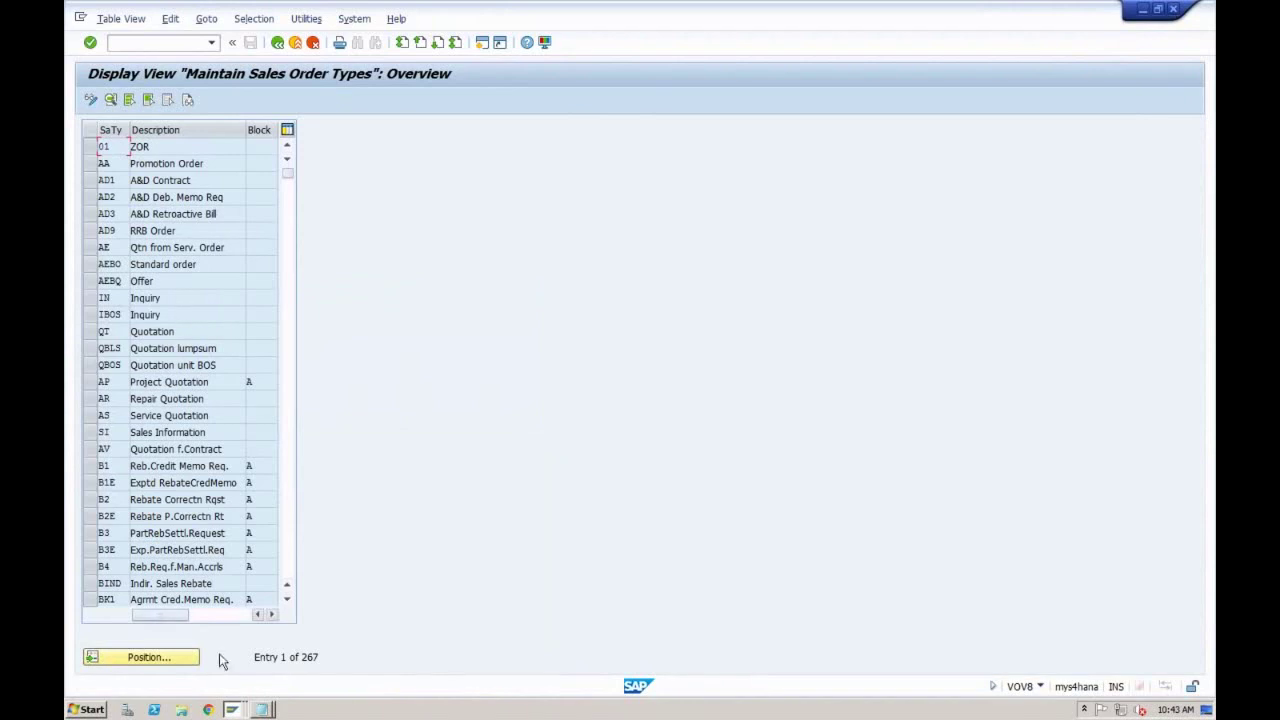
pyautogui.click(232, 709)
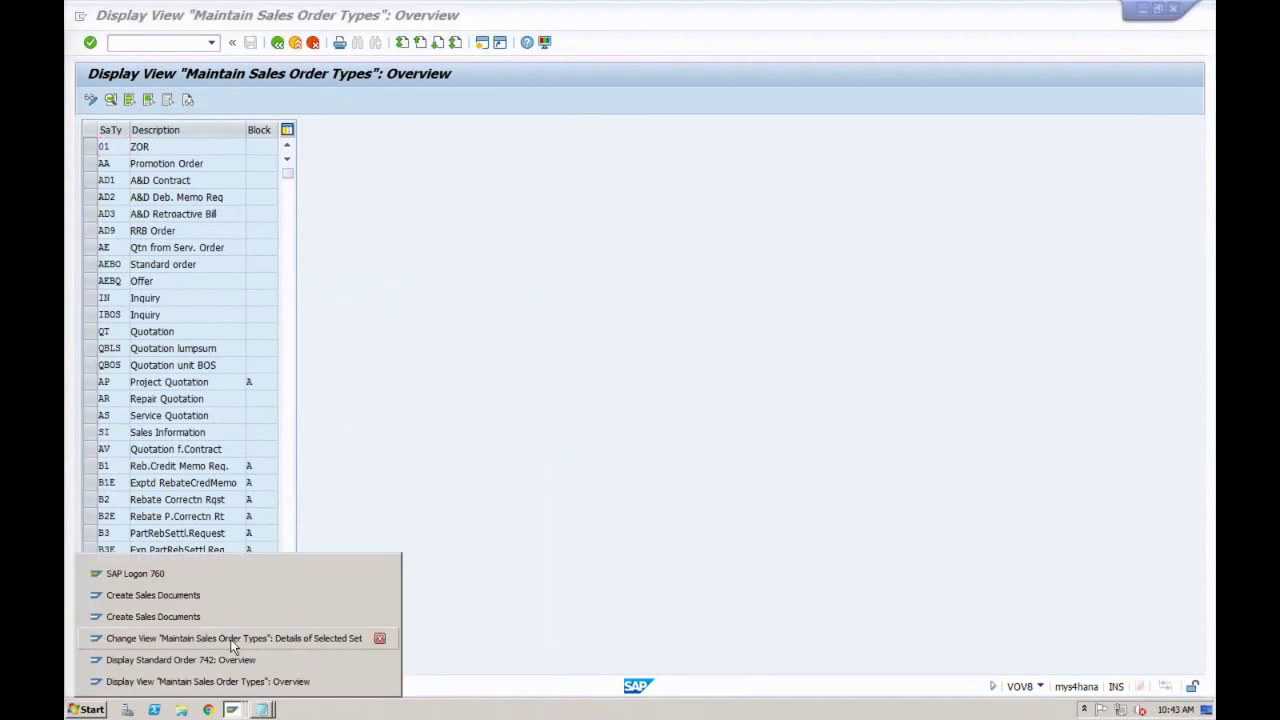
pyautogui.click(231, 638)
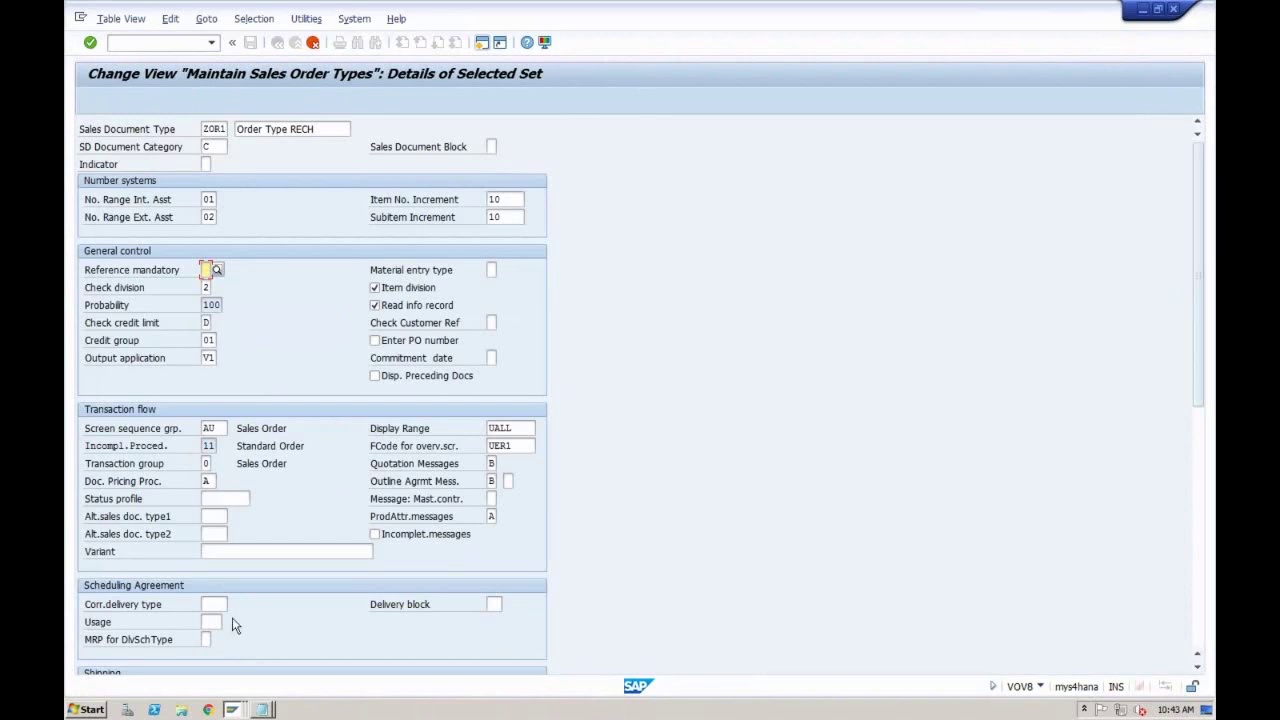
# Step: Set ZOR1's Reference mandatory to 'No reference required' and list the Check division values
pyautogui.click(217, 271)
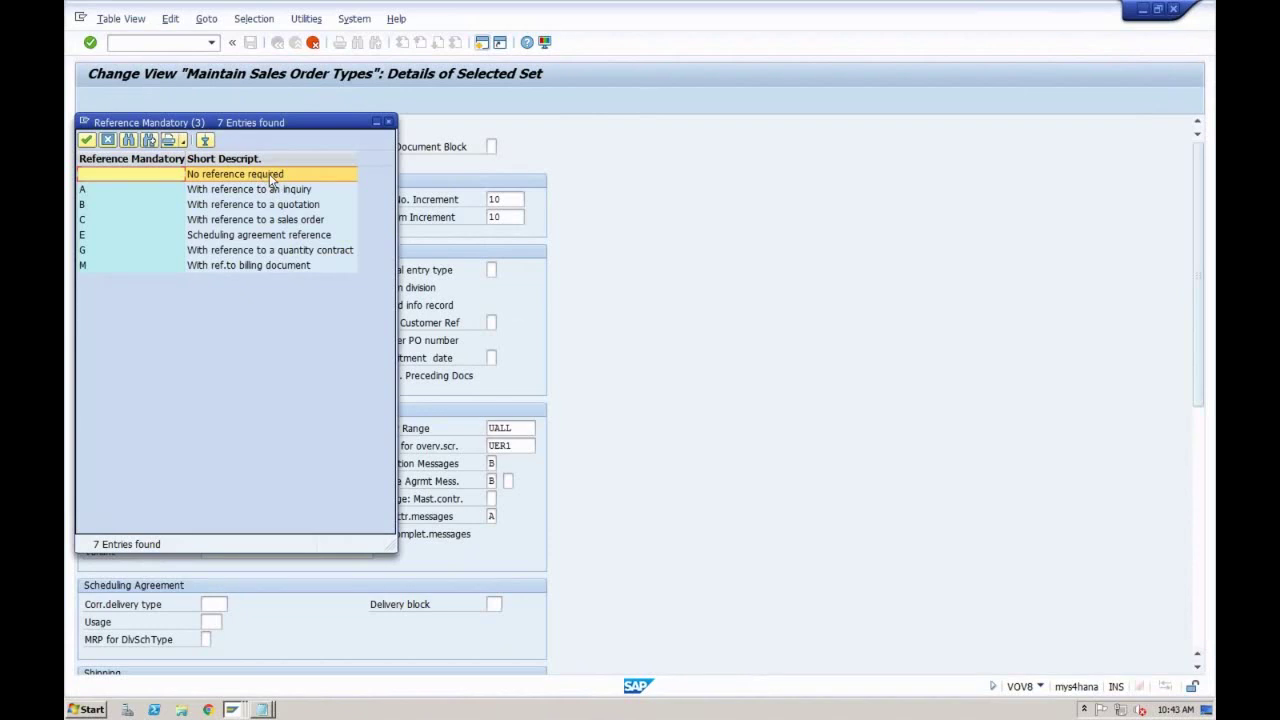
pyautogui.click(389, 122)
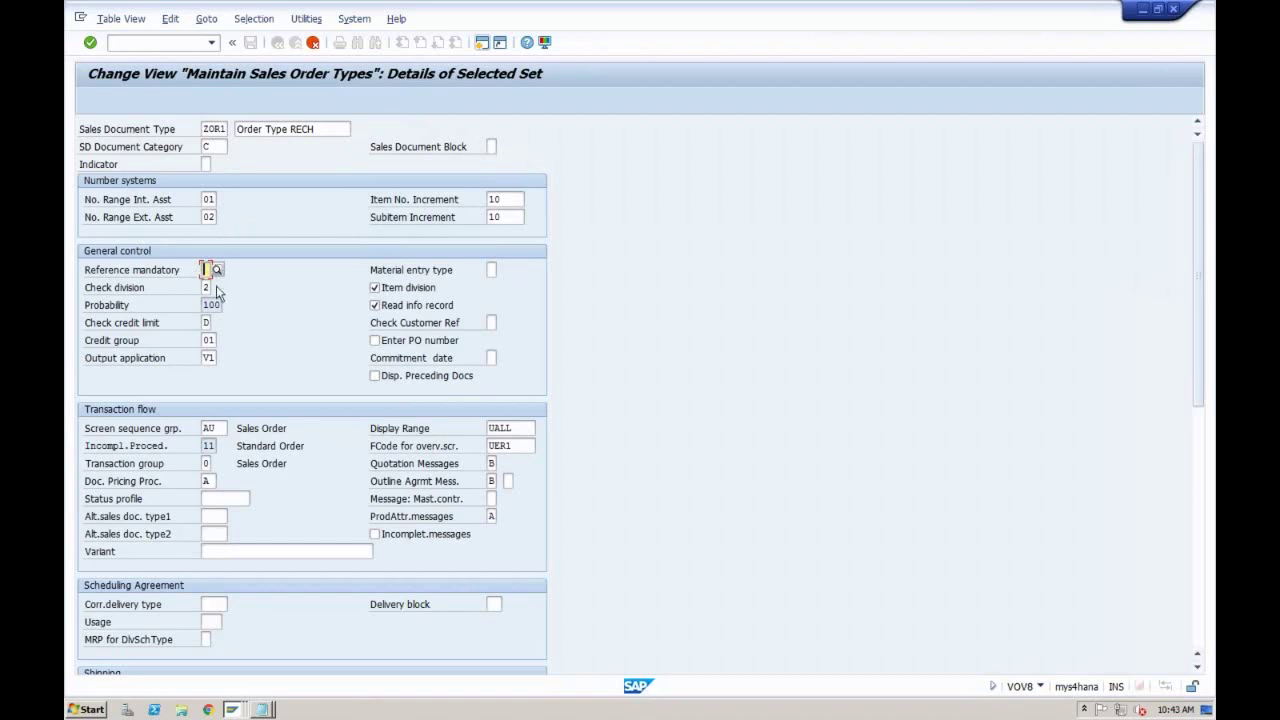
pyautogui.click(207, 288)
pyautogui.click(216, 288)
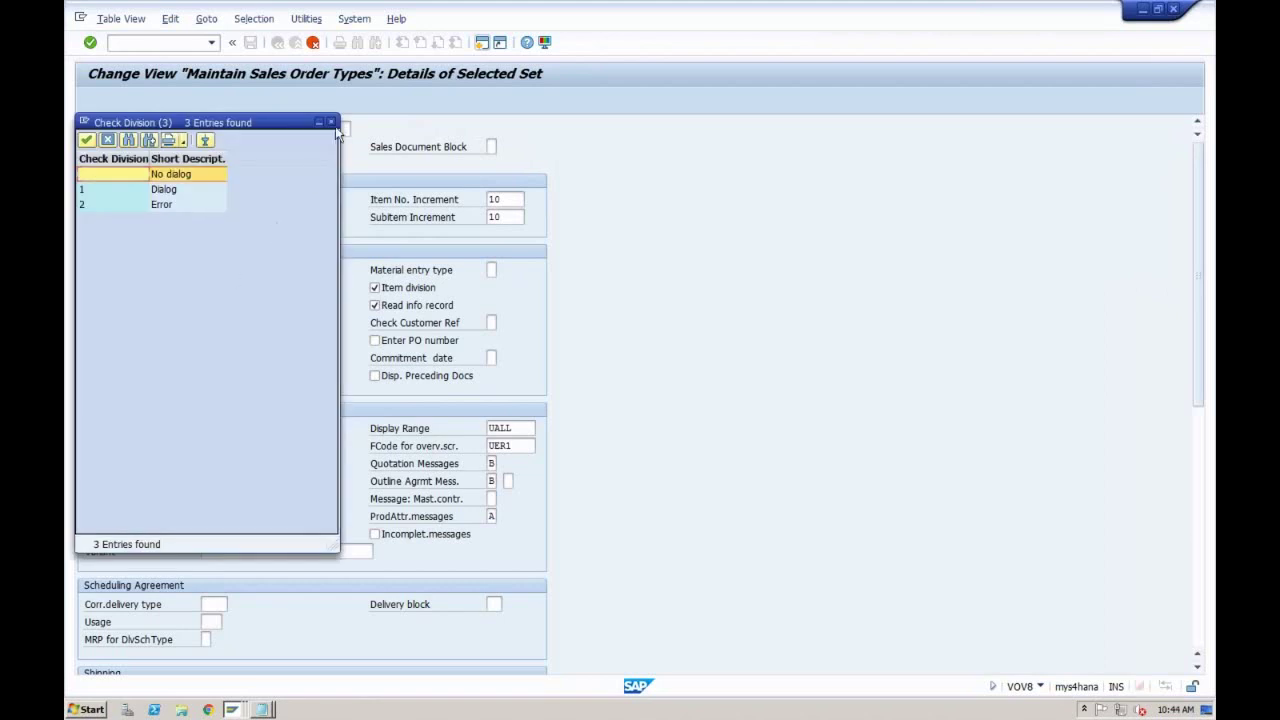
# Step: Read the F1 help explaining ZOR1's Check division setting, leaving it at 2
pyautogui.click(333, 123)
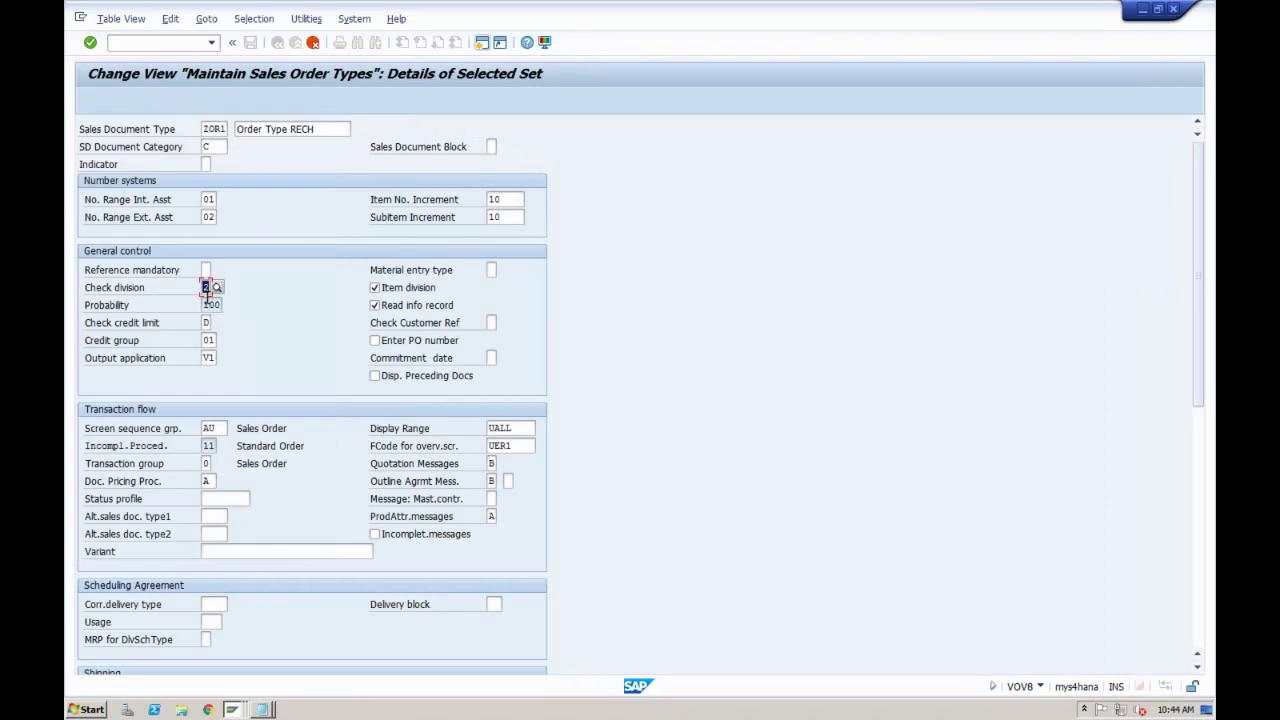
pyautogui.press('F1')
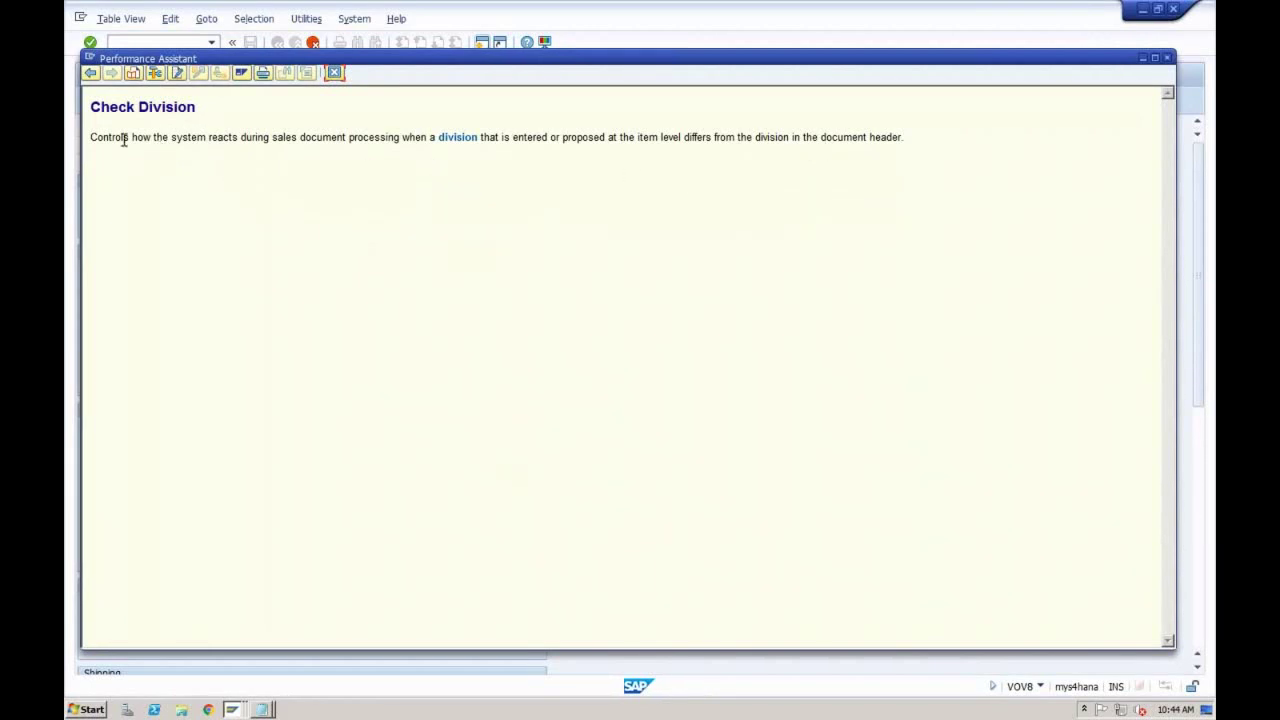
pyautogui.moveTo(133, 138); pyautogui.dragTo(908, 139)
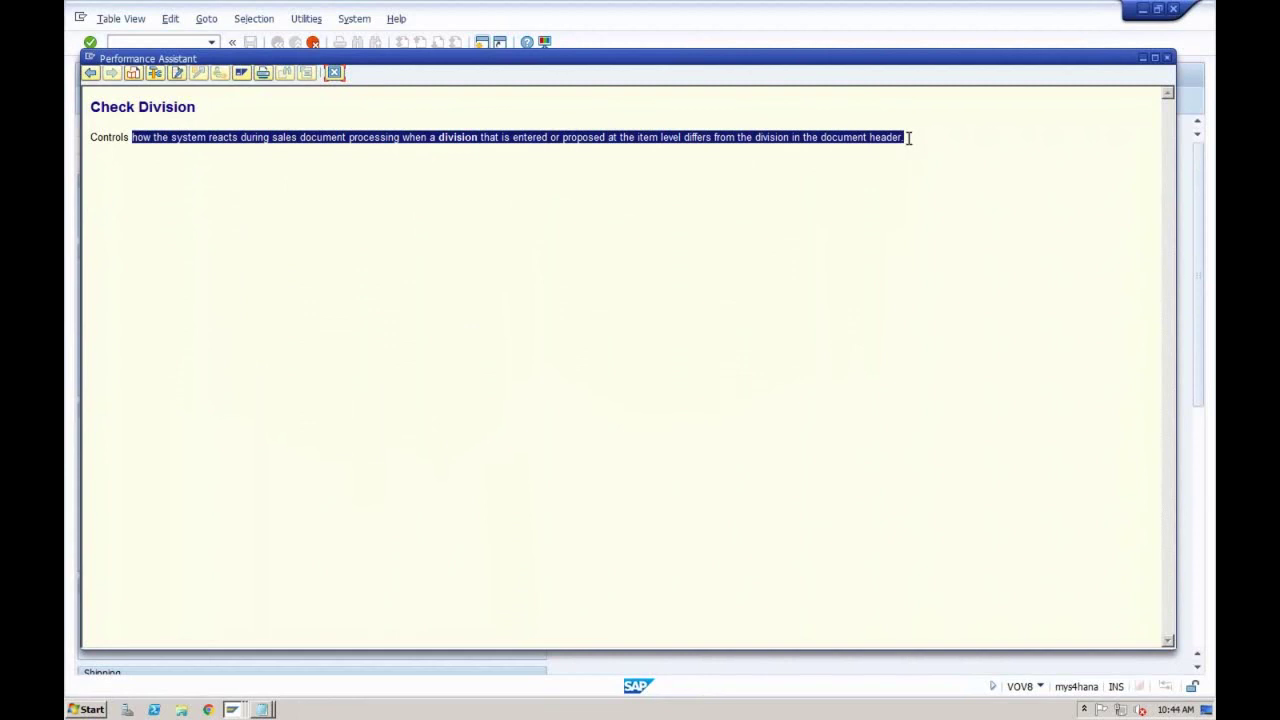
pyautogui.click(335, 72)
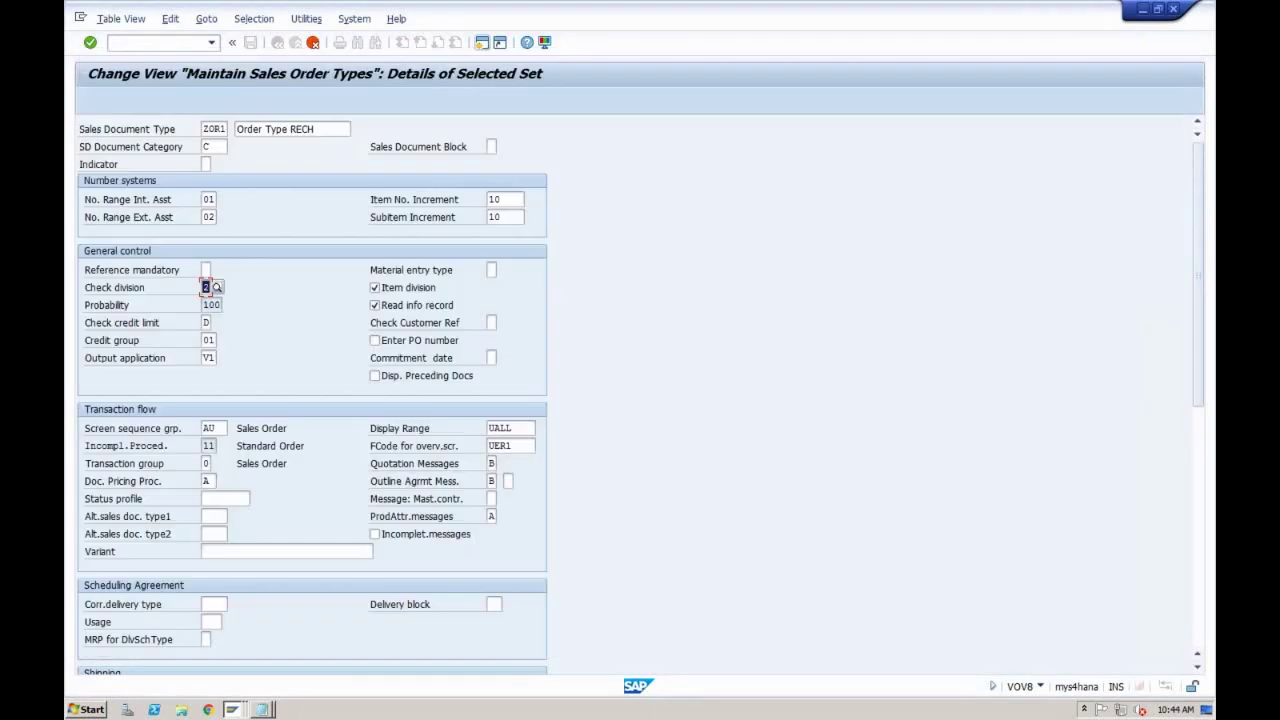
pyautogui.click(232, 709)
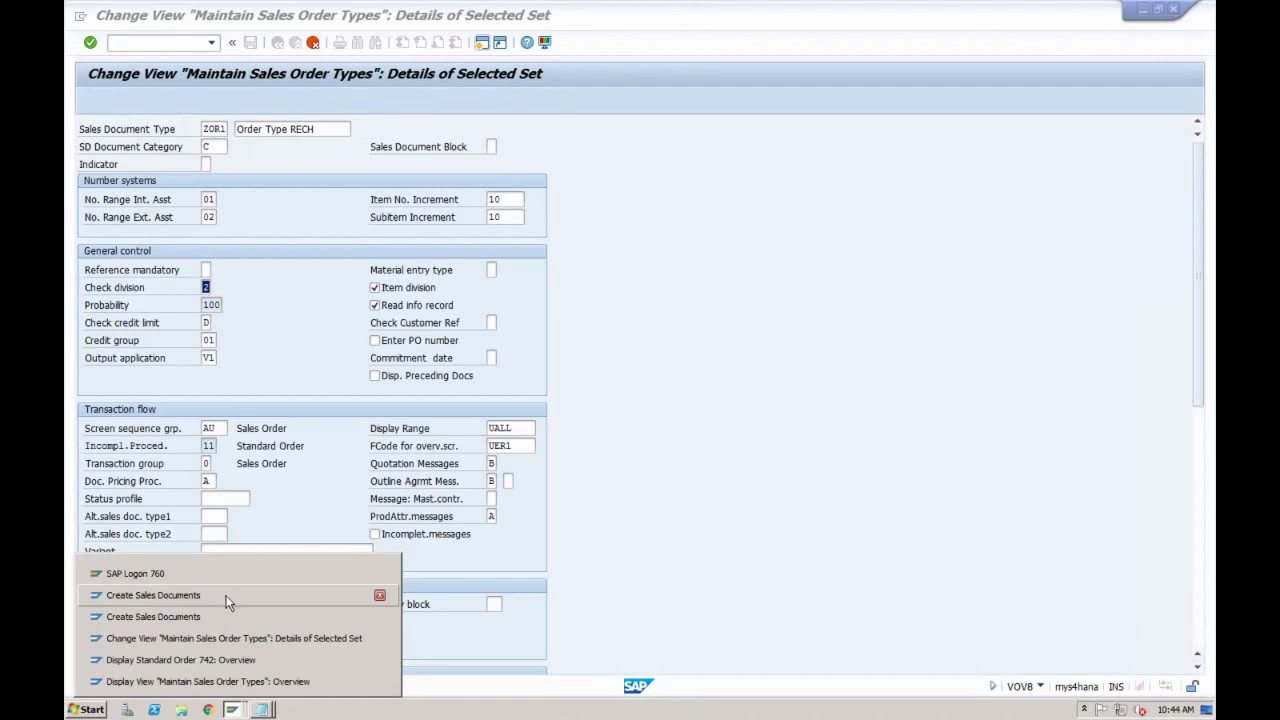
# Step: Switch to order 742 and review customer reference Test1 and the TRADING_GOODS item
pyautogui.click(214, 658)
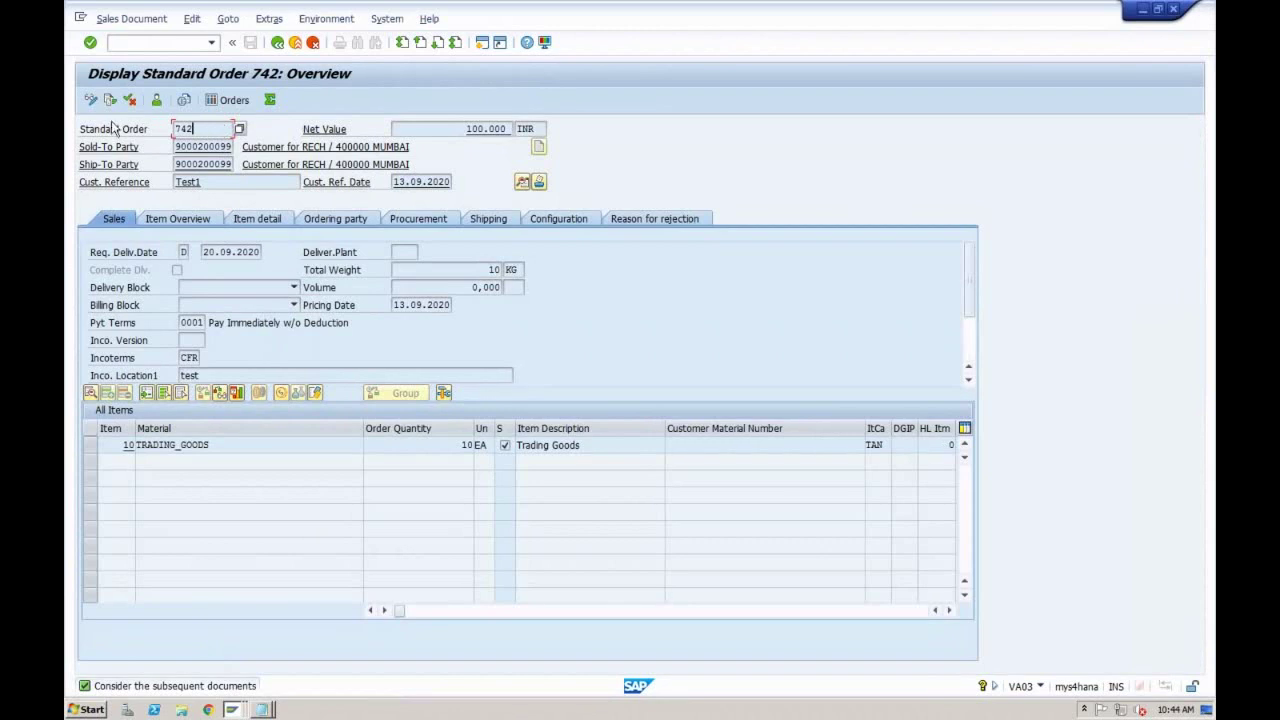
pyautogui.click(255, 183)
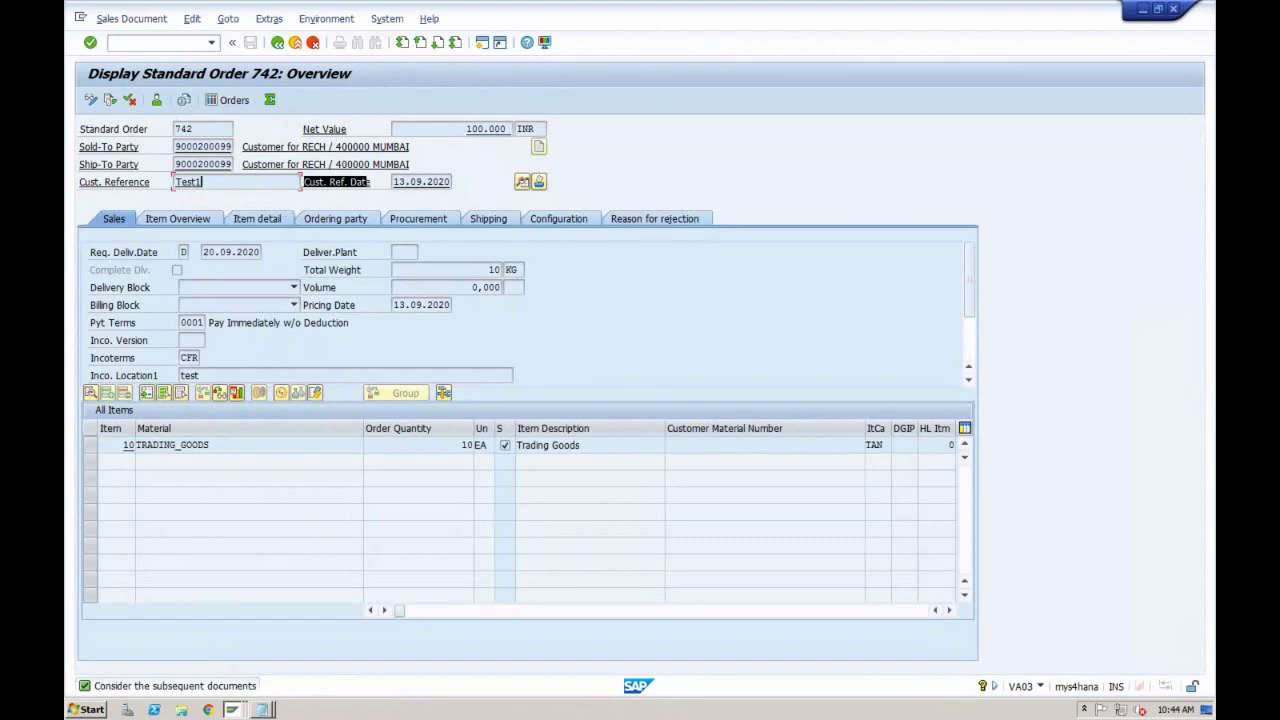
pyautogui.click(235, 447)
pyautogui.click(220, 182)
pyautogui.click(212, 444)
pyautogui.click(235, 710)
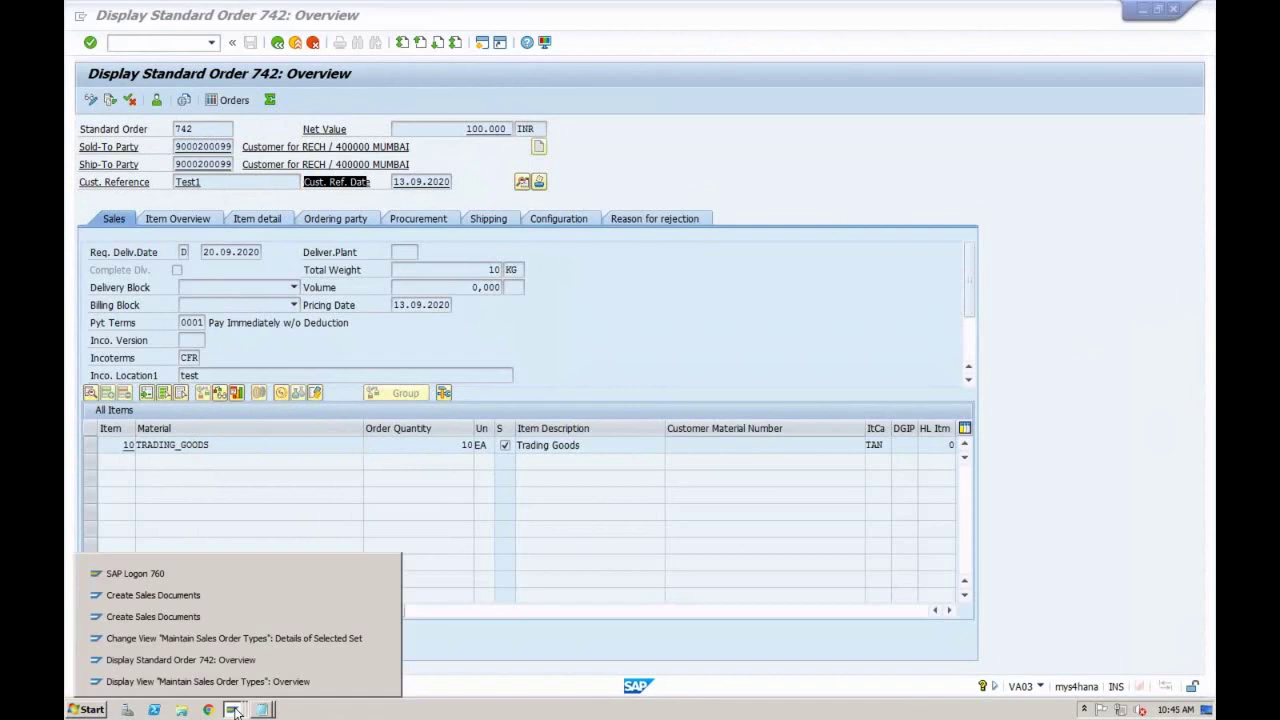
# Step: Choose '2 Error' for ZOR1's Check division in VOV8, then go back to VA03 order 742
pyautogui.click(230, 640)
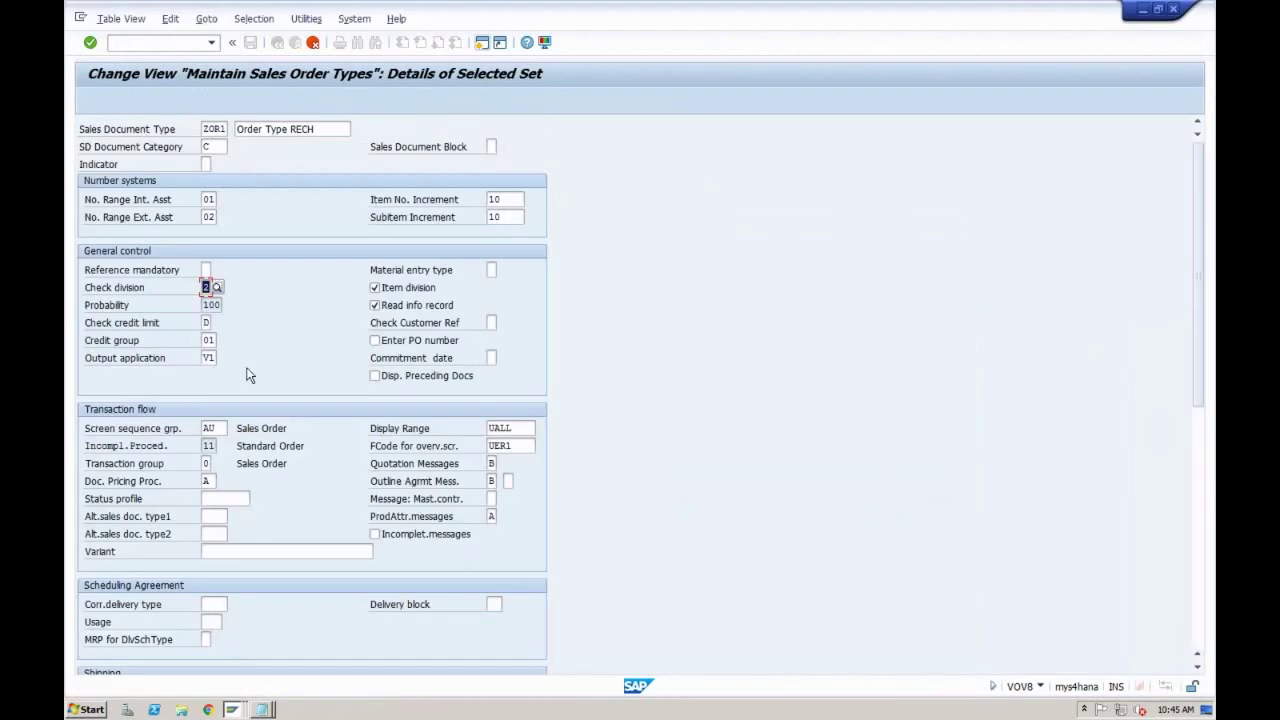
pyautogui.click(216, 287)
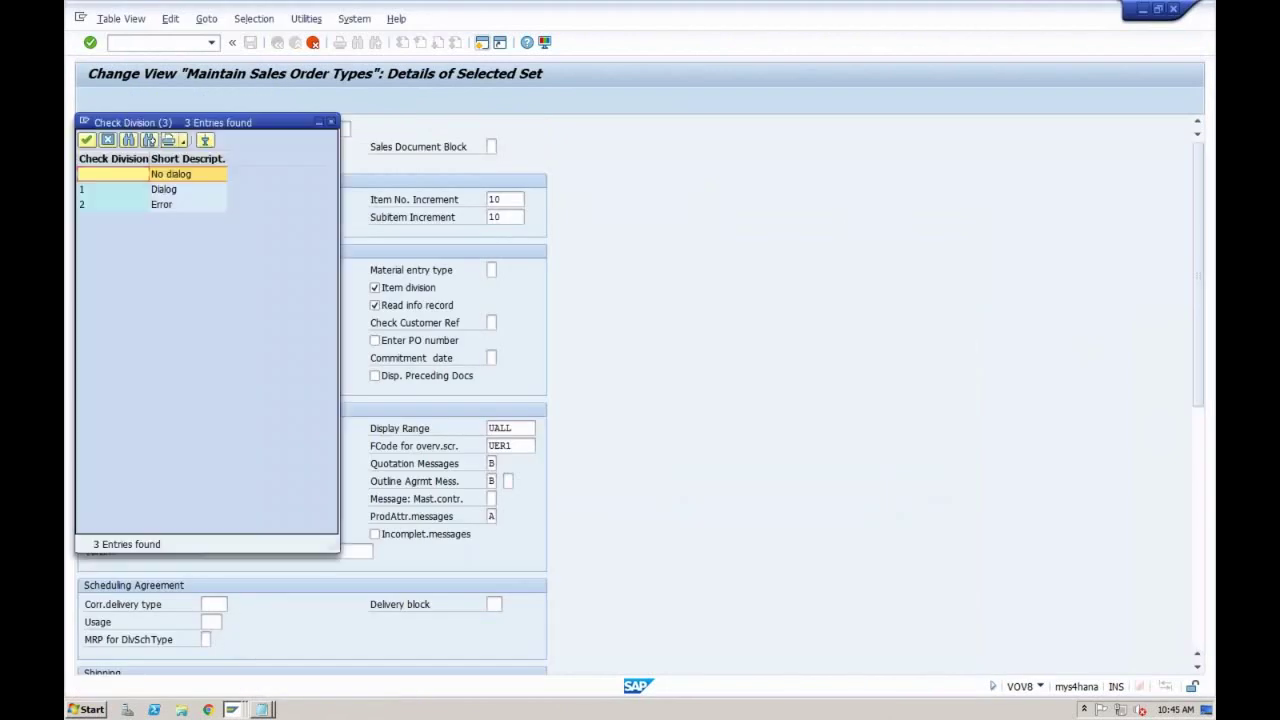
pyautogui.click(172, 207)
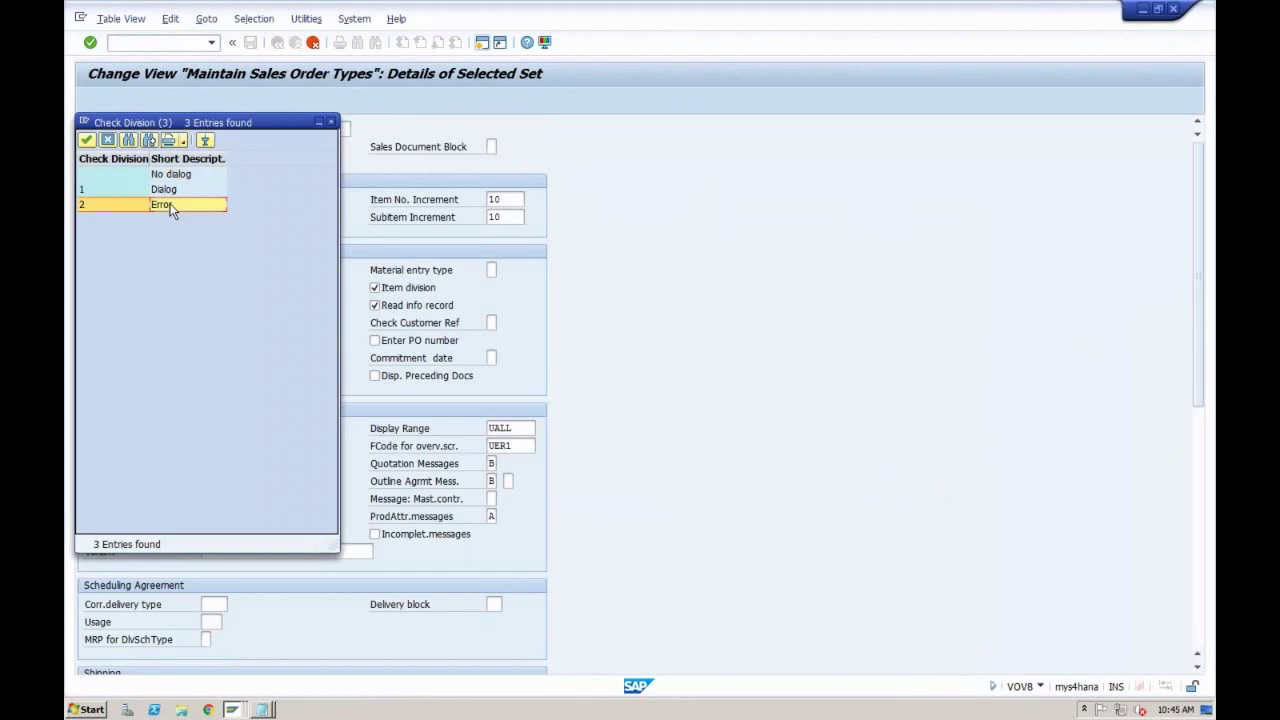
pyautogui.click(331, 122)
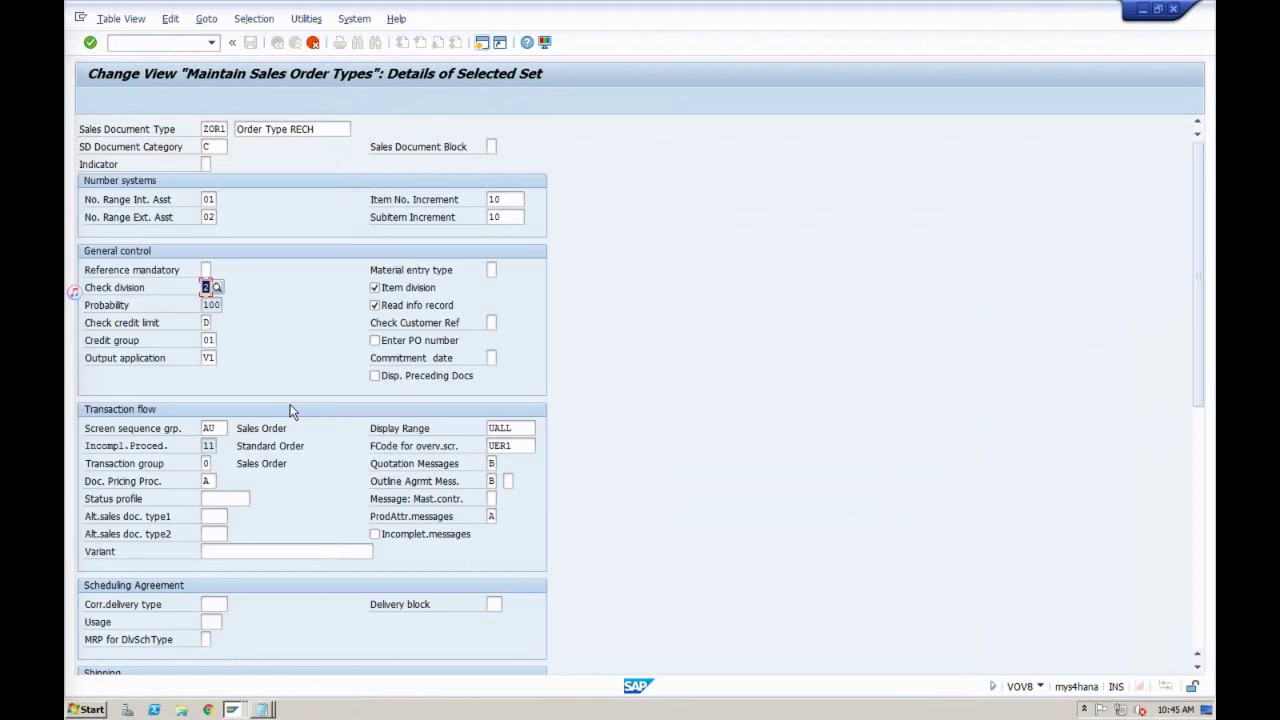
pyautogui.click(232, 710)
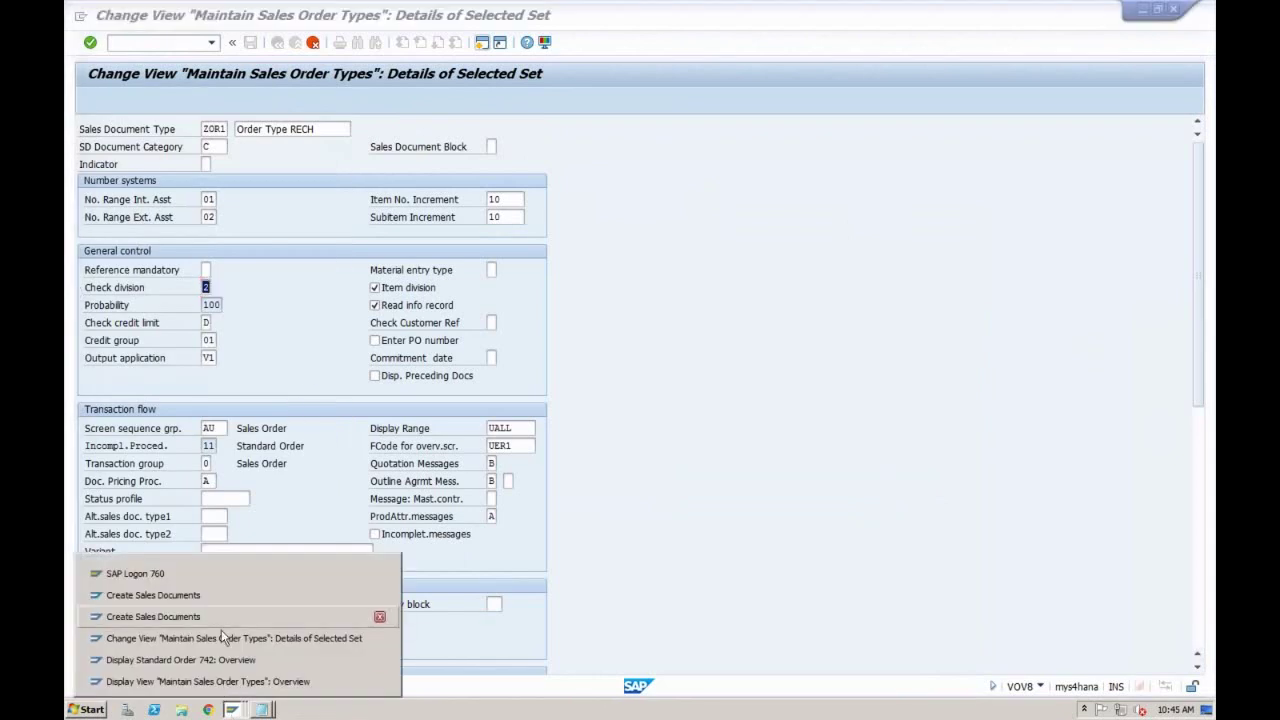
pyautogui.click(225, 660)
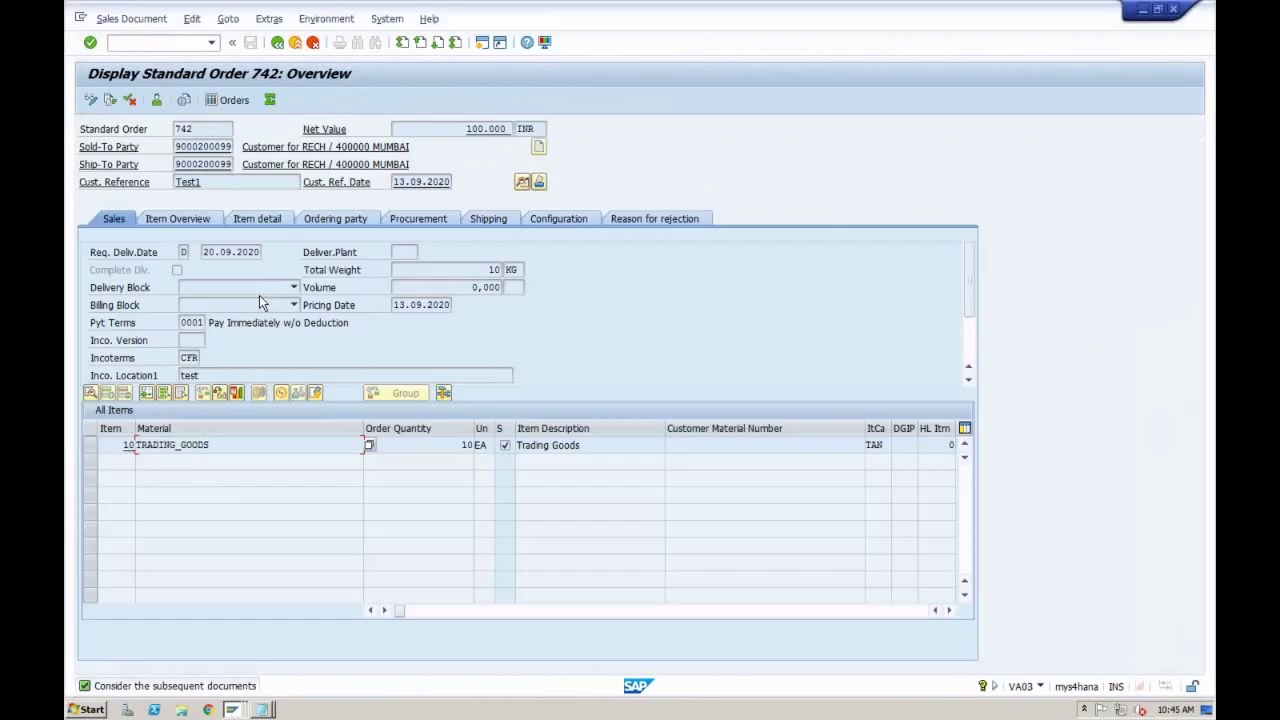
# Step: Review order 742's header data, including its sales area
pyautogui.click(270, 446)
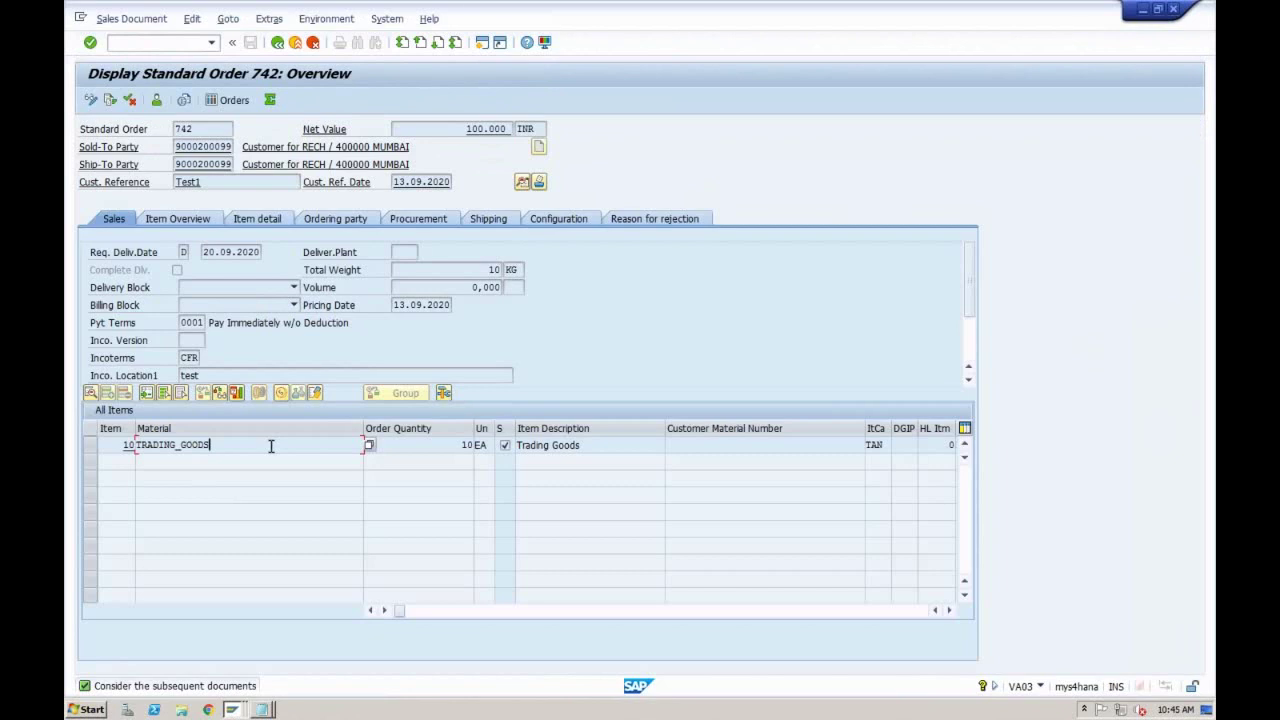
pyautogui.click(522, 182)
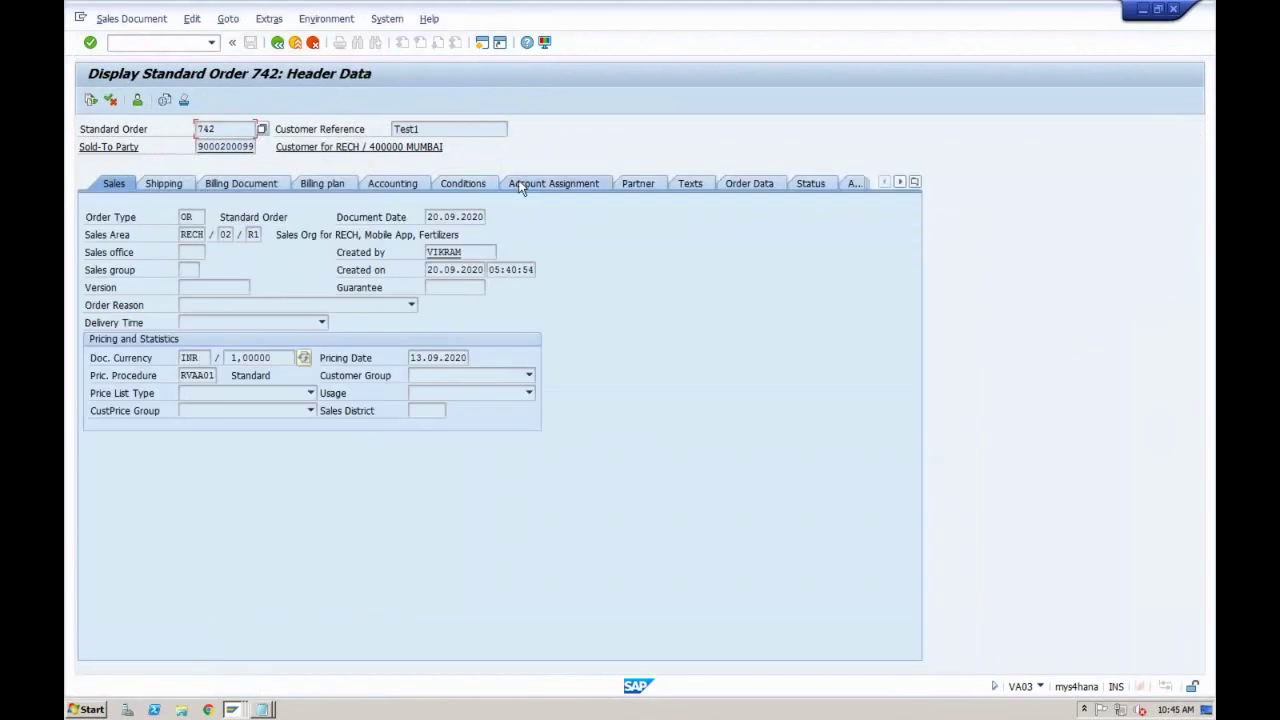
pyautogui.doubleClick(248, 234)
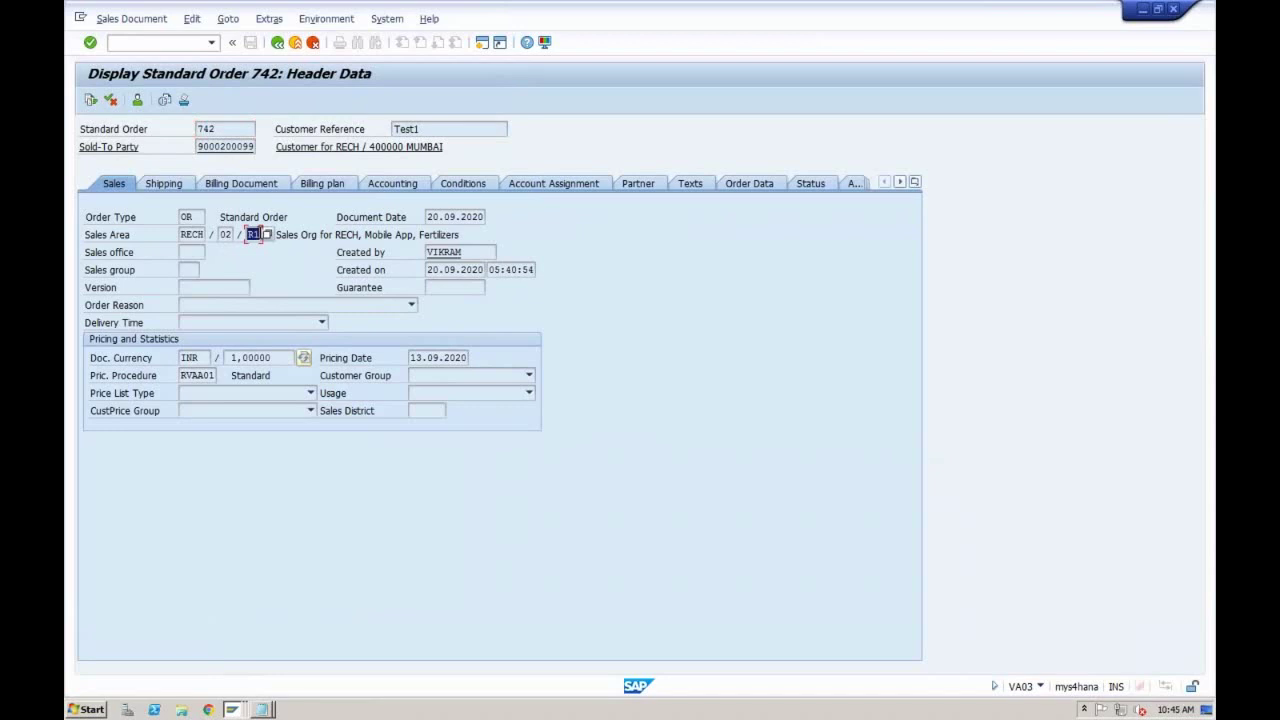
pyautogui.click(278, 43)
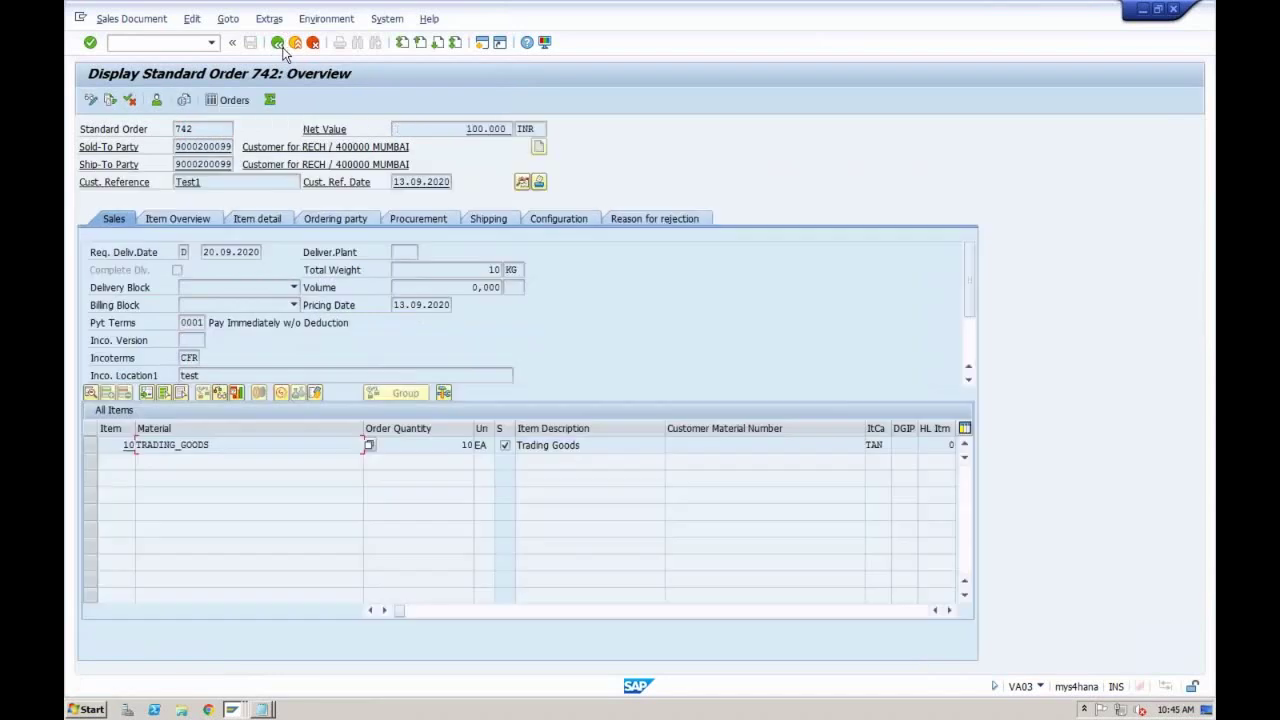
# Step: Check item 10's order data, then return to ZOR1's order type details
pyautogui.doubleClick(392, 440)
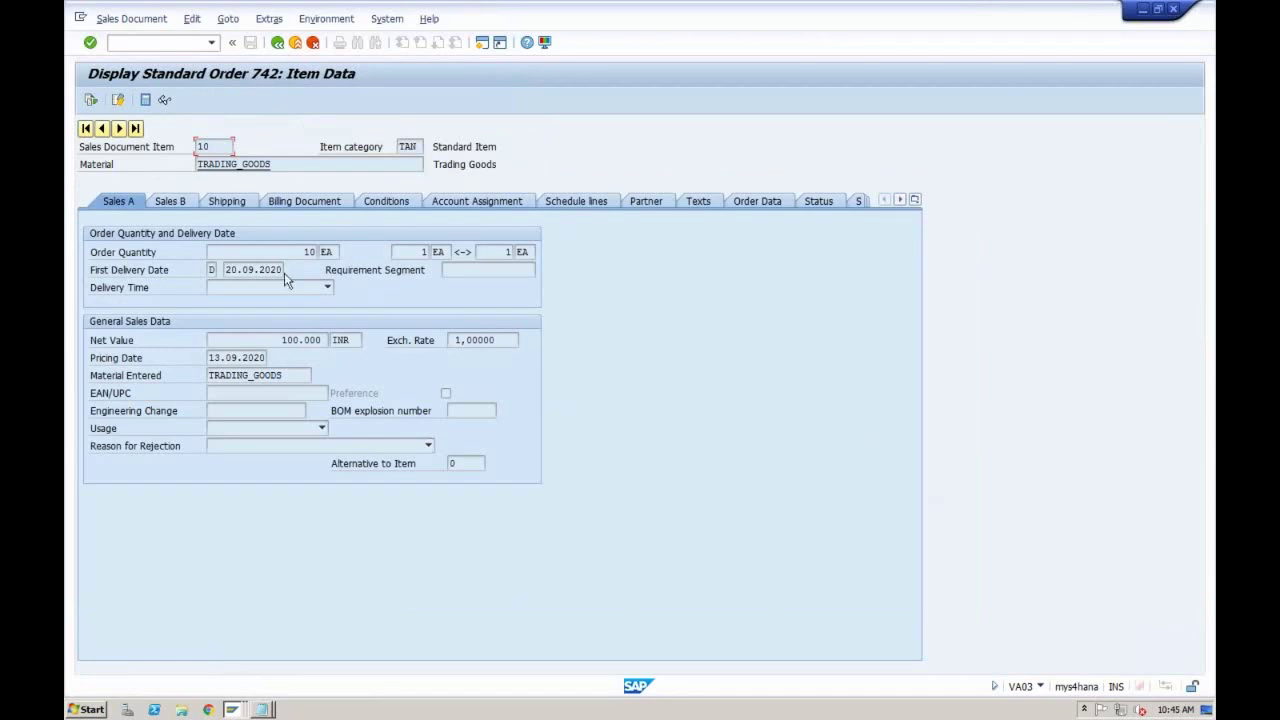
pyautogui.click(760, 203)
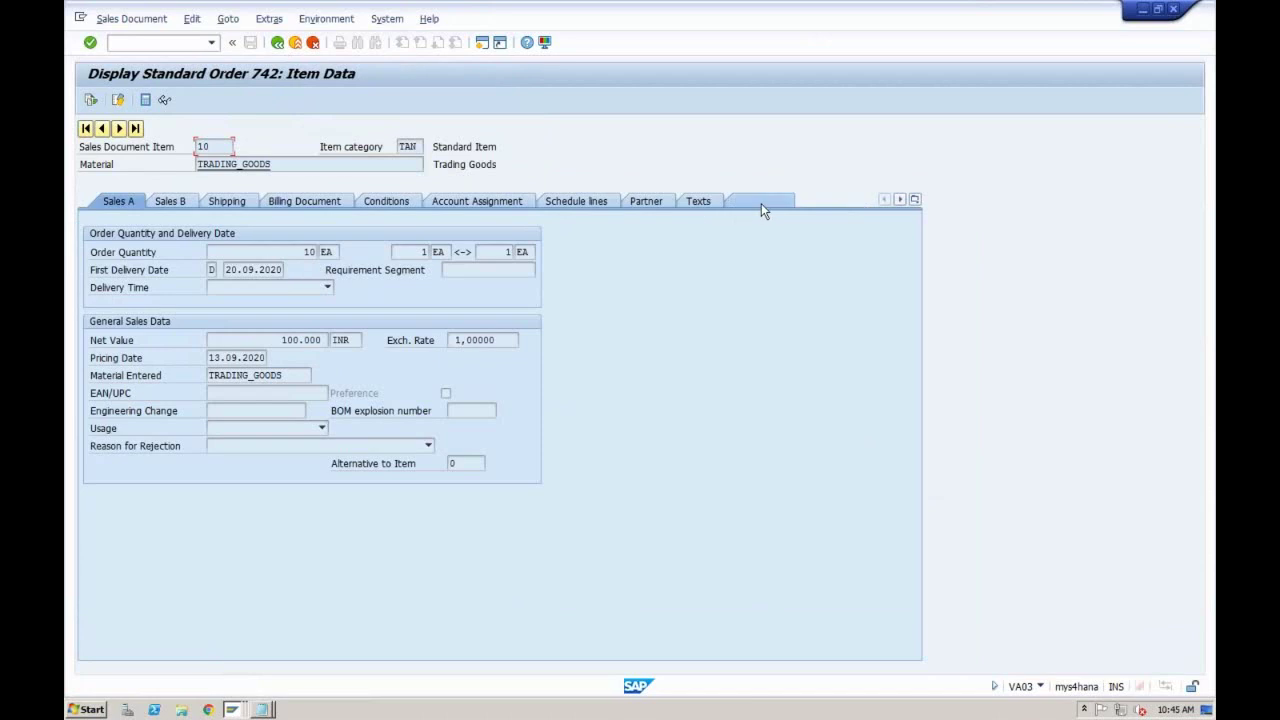
pyautogui.click(277, 42)
pyautogui.click(232, 709)
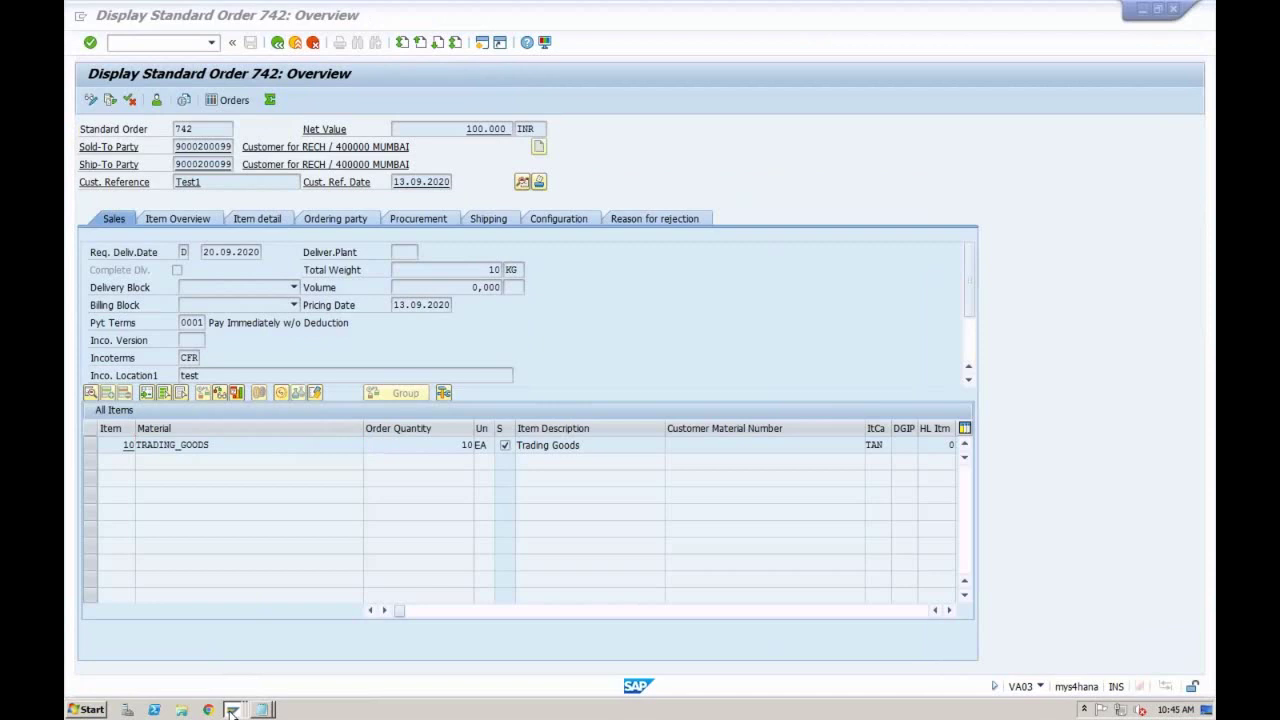
pyautogui.click(231, 639)
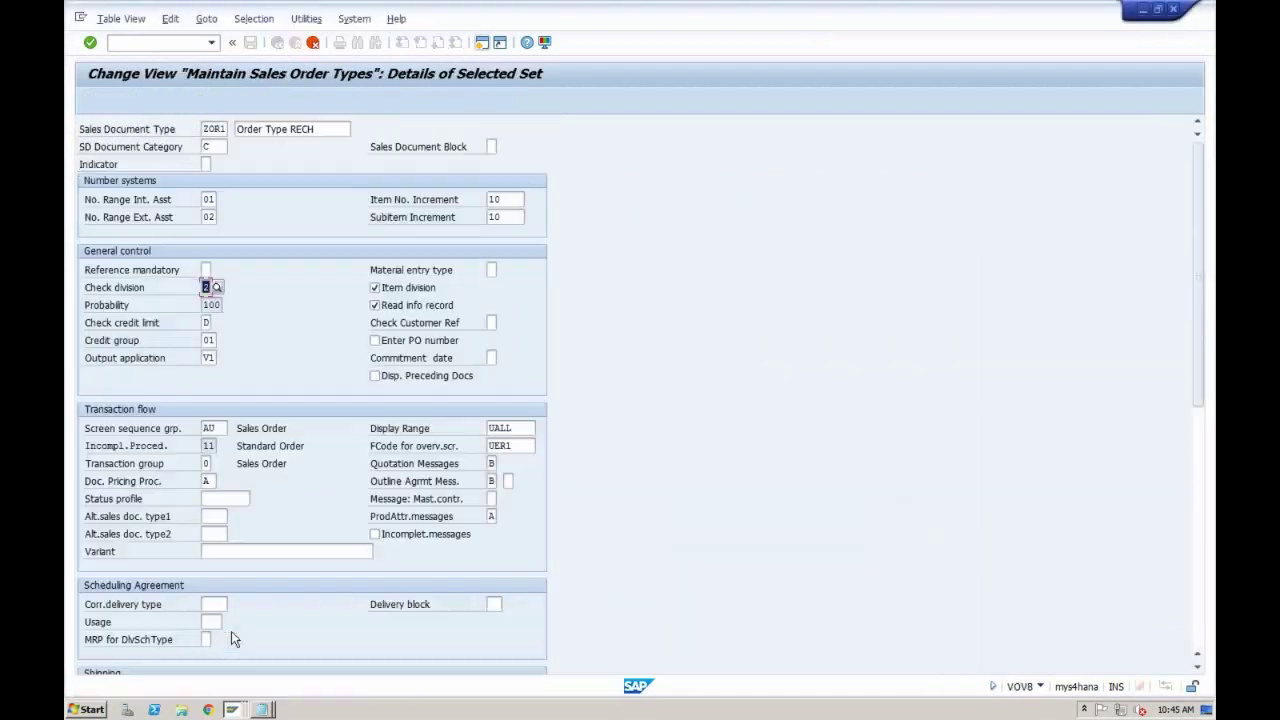
pyautogui.click(216, 304)
# Step: Join a different Wi-Fi network on the Mac so Remote Desktop reconnects
pyautogui.moveTo(941, 9)
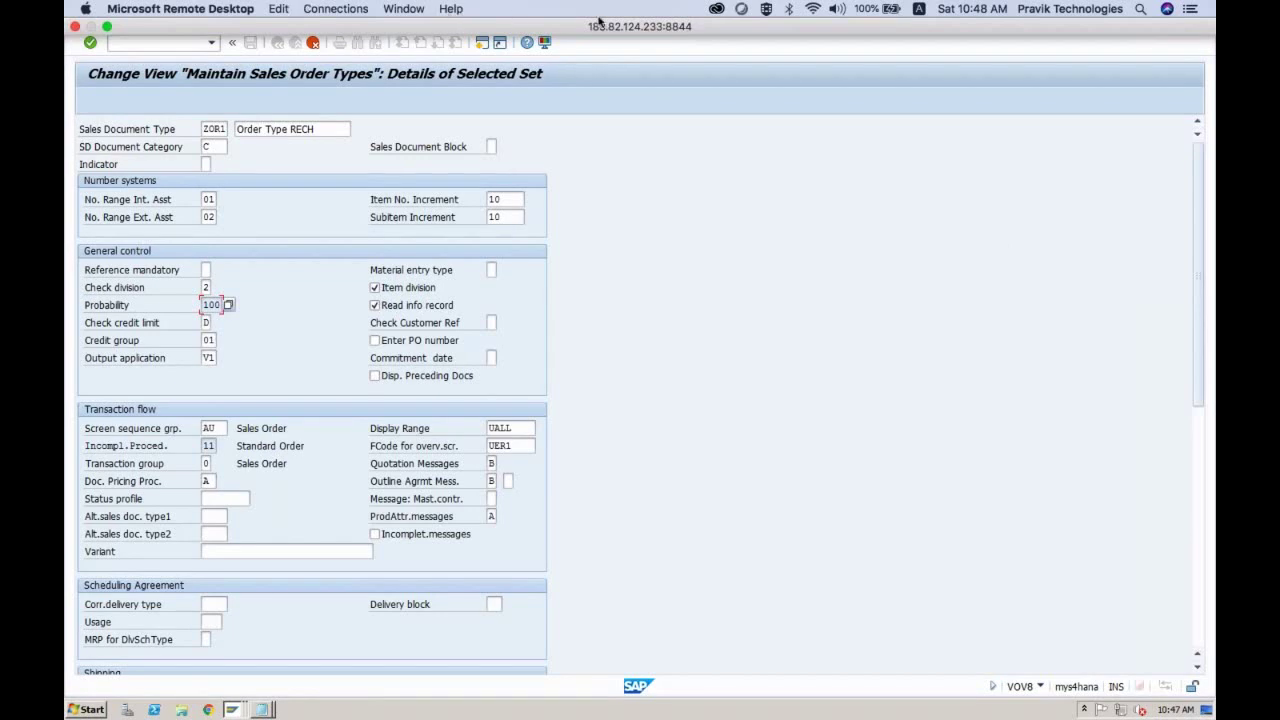
pyautogui.click(813, 10)
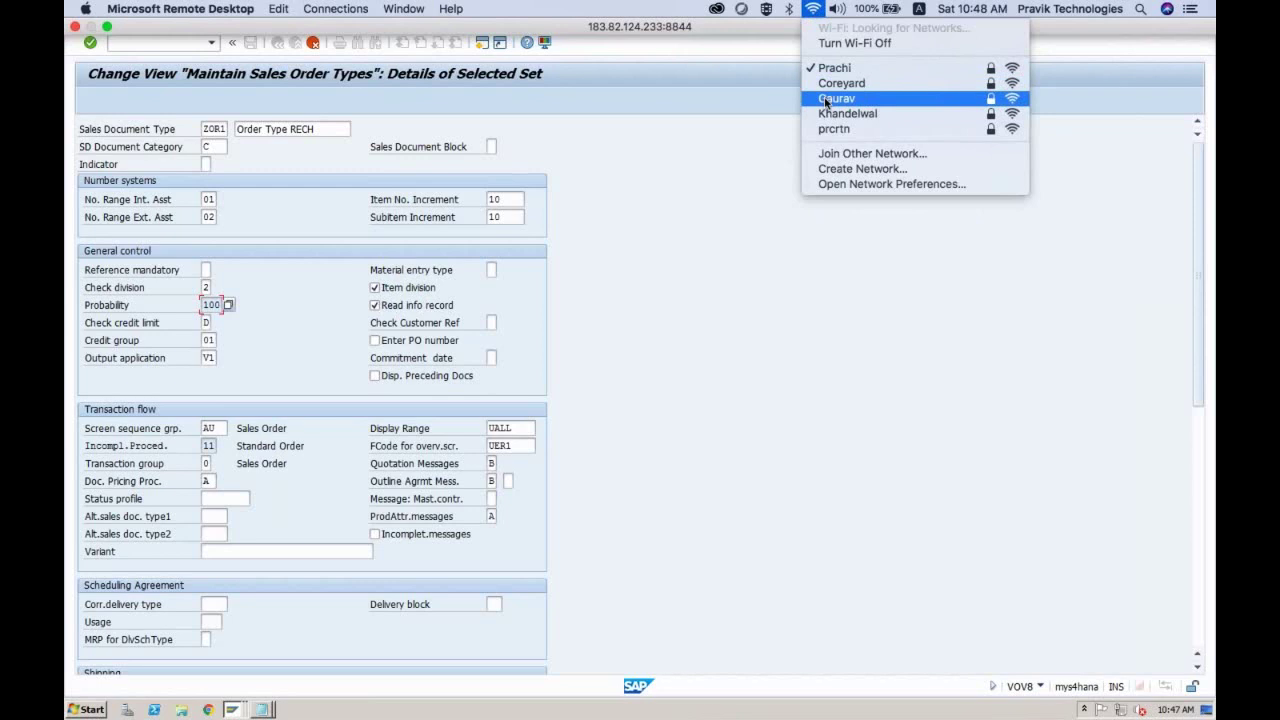
pyautogui.click(836, 99)
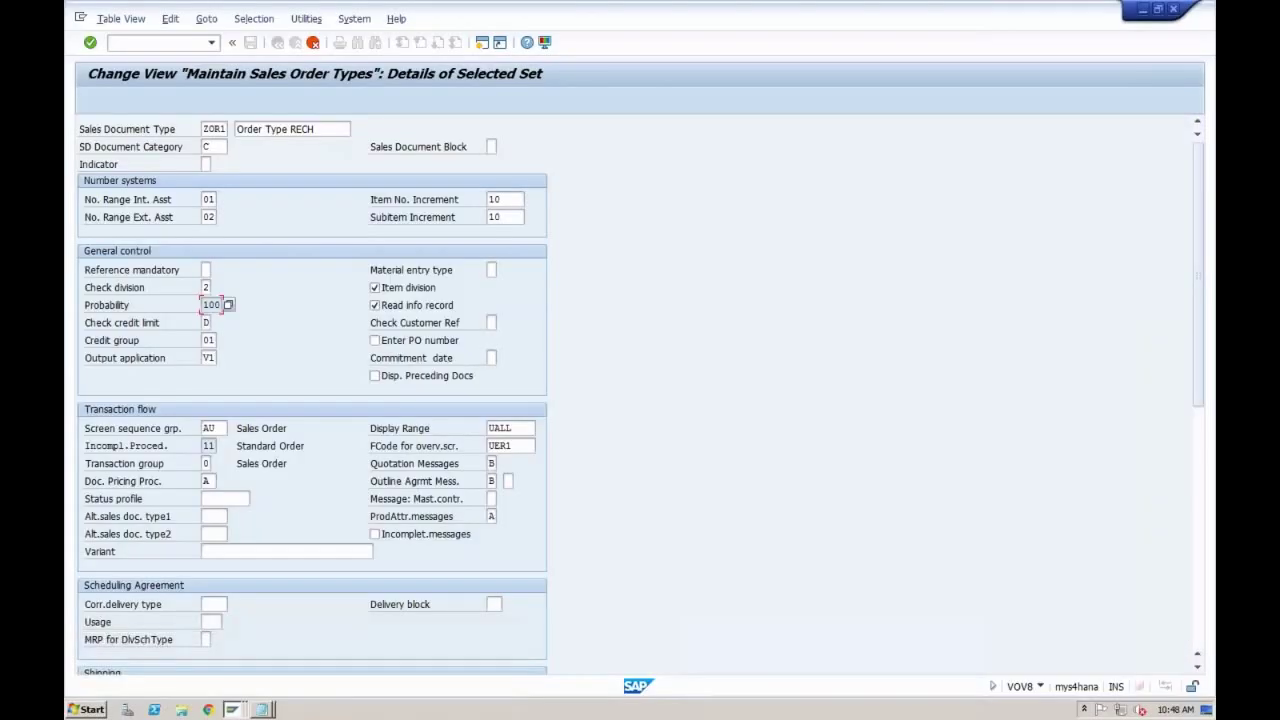
pyautogui.click(506, 217)
pyautogui.click(218, 303)
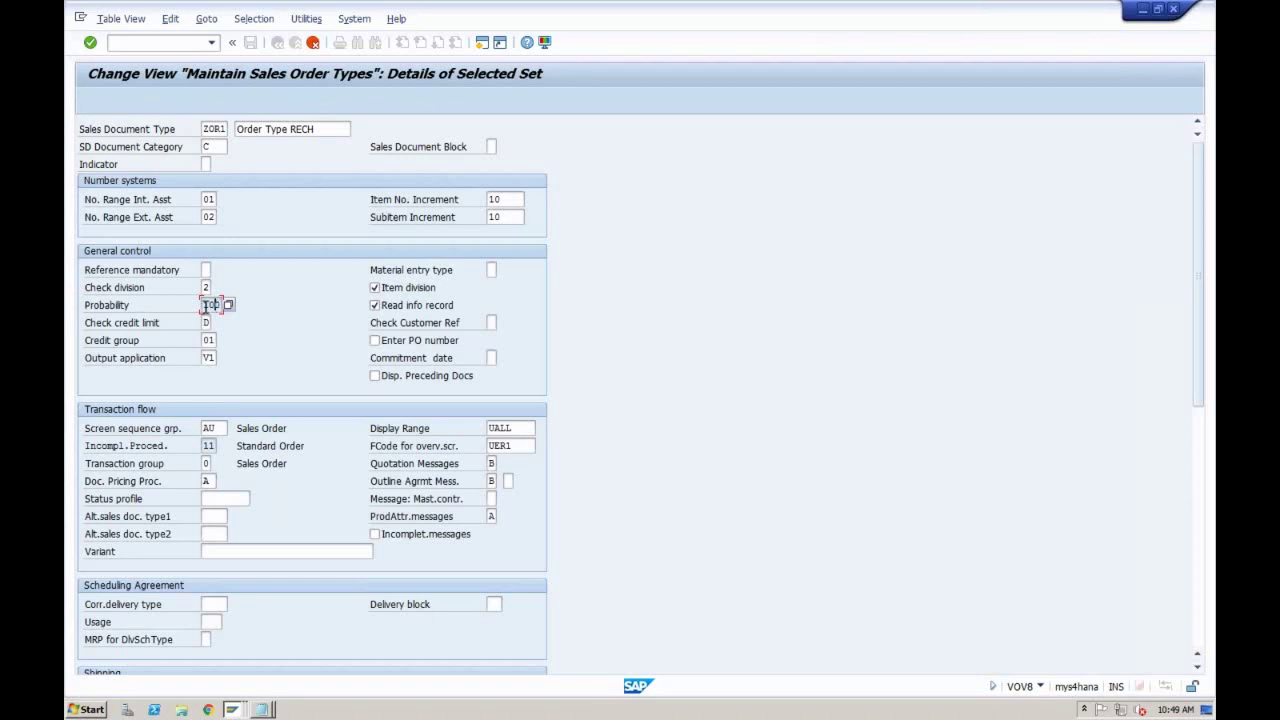
# Step: Keep probability 100 on order type ZOR1 and enter credit limit check D
pyautogui.doubleClick(206, 305)
pyautogui.click(212, 305)
pyautogui.click(207, 323)
pyautogui.write('D')
# Step: Set ZOR1's Check credit limit to the blank 'No credit limit check' entry
pyautogui.click(216, 322)
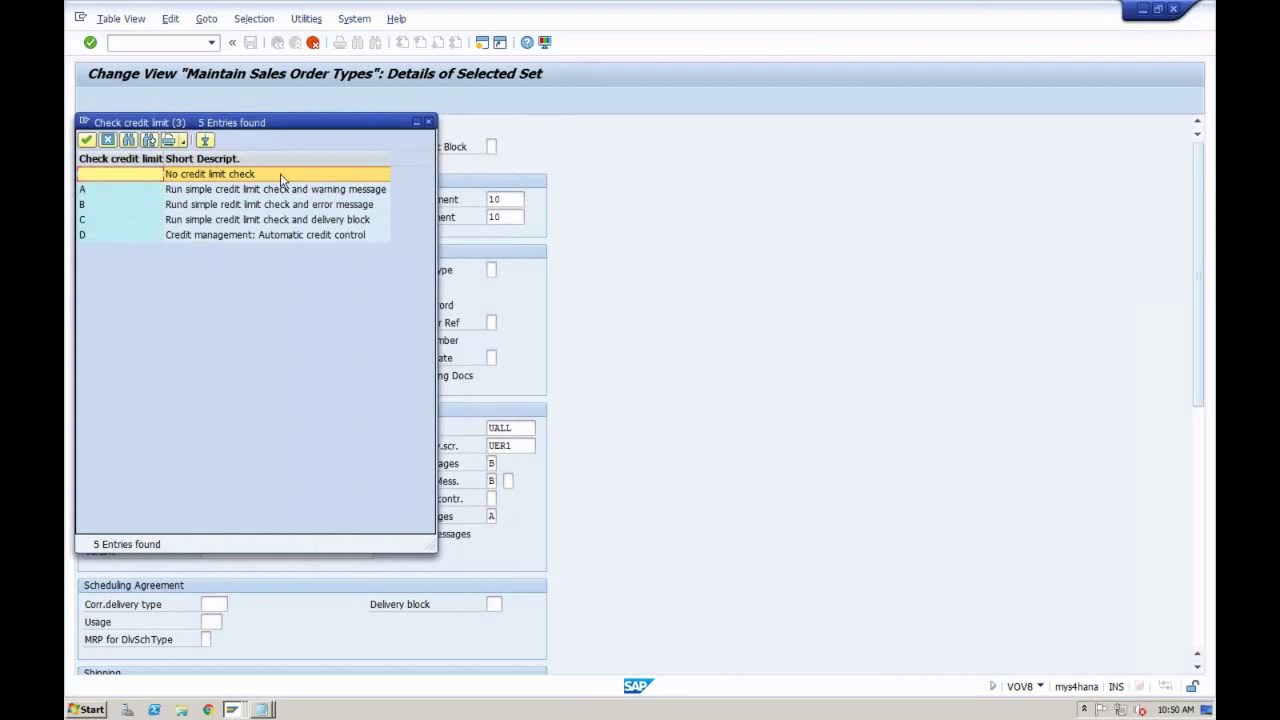
pyautogui.doubleClick(271, 173)
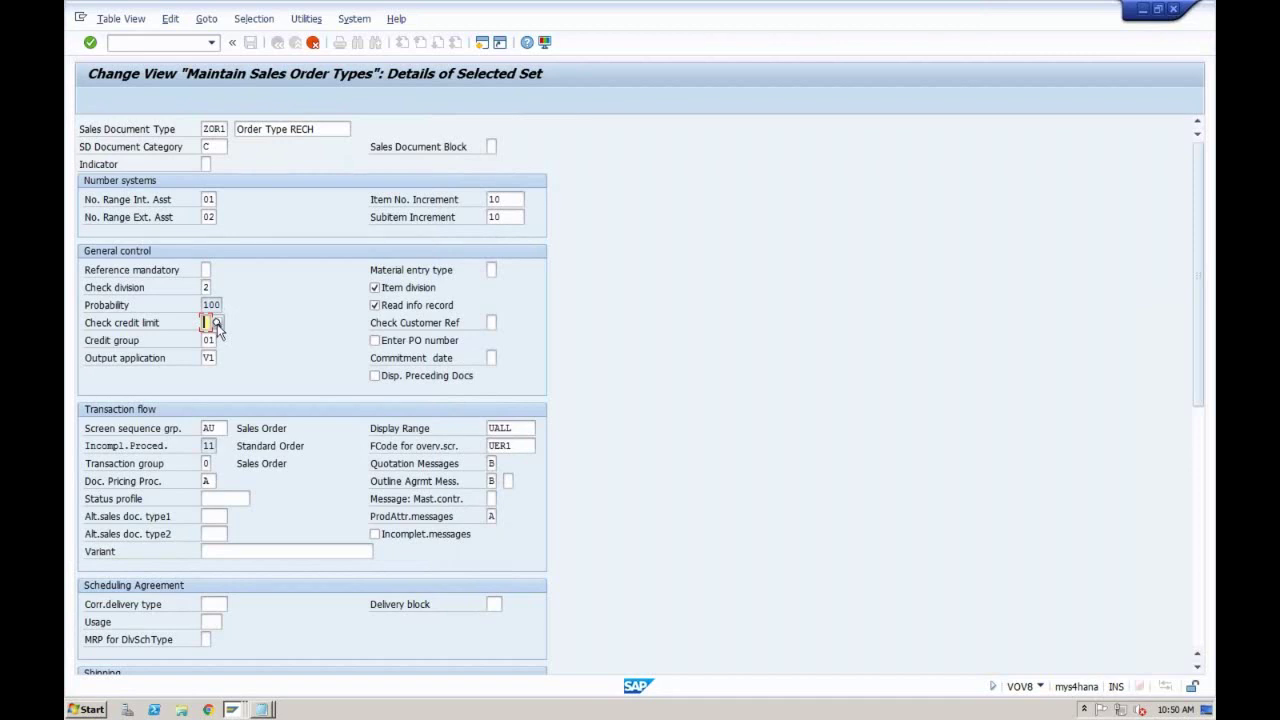
pyautogui.click(209, 340)
pyautogui.click(208, 358)
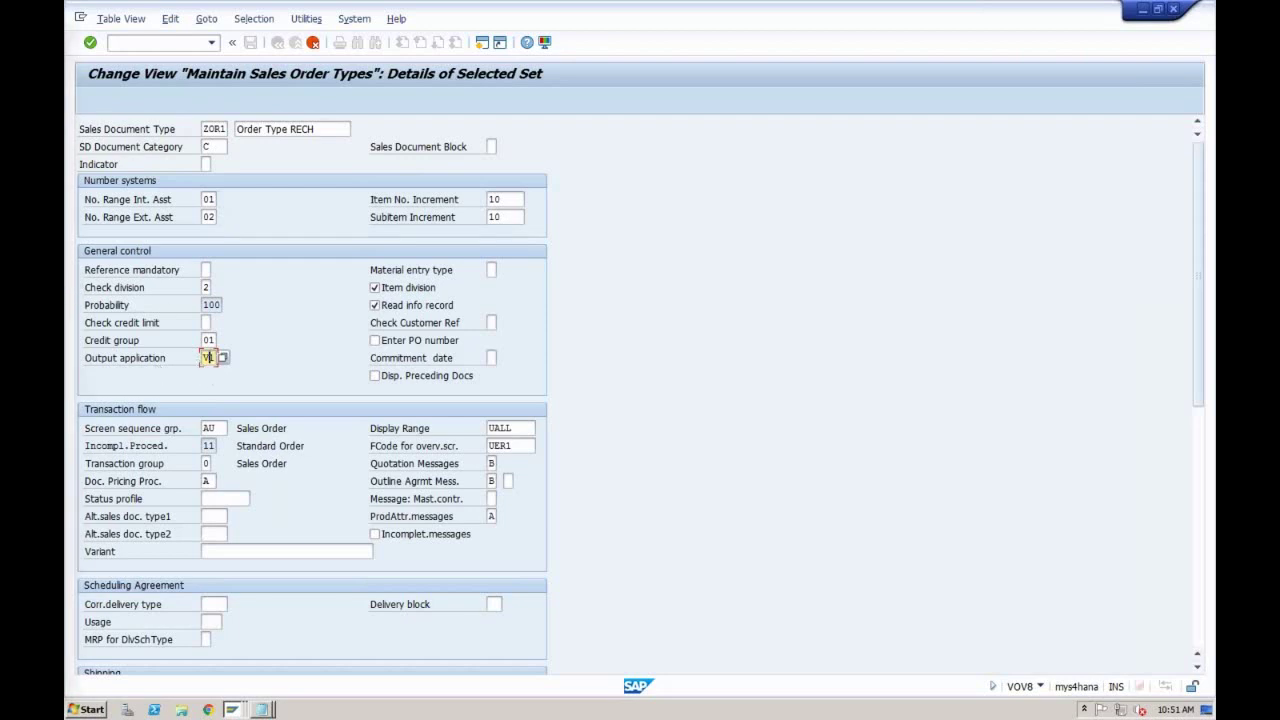
pyautogui.click(220, 428)
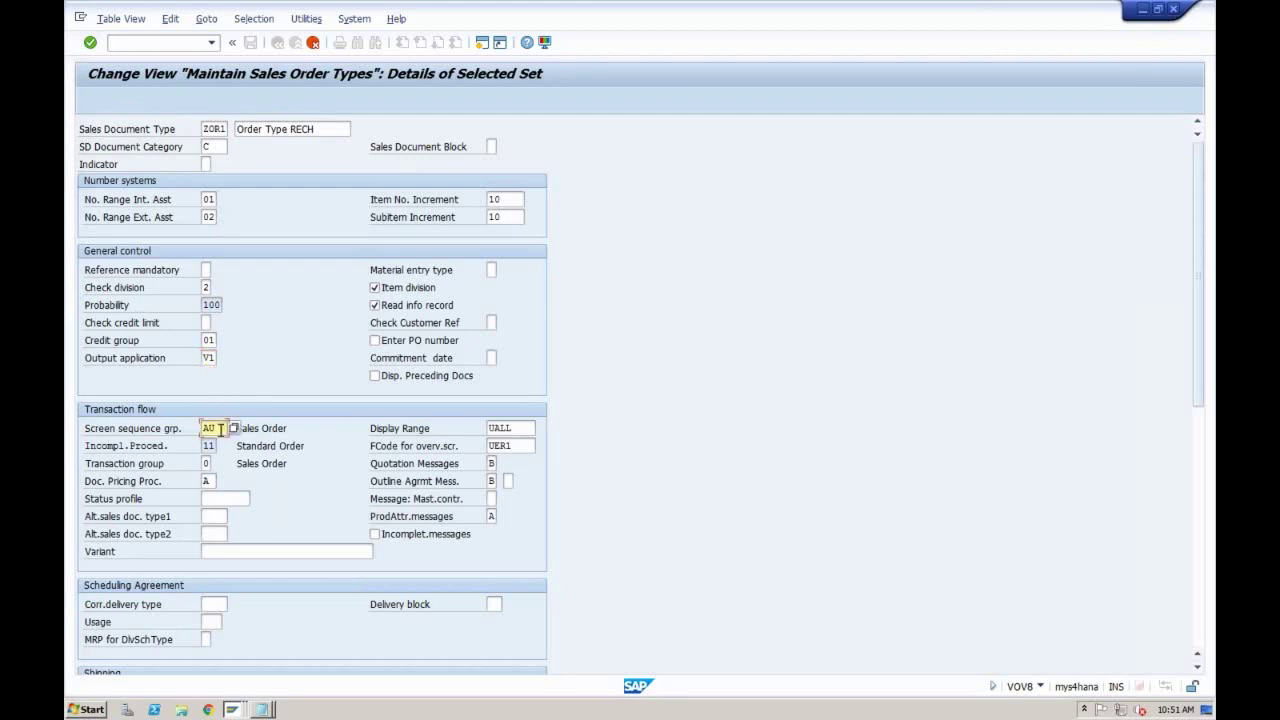
pyautogui.click(206, 603)
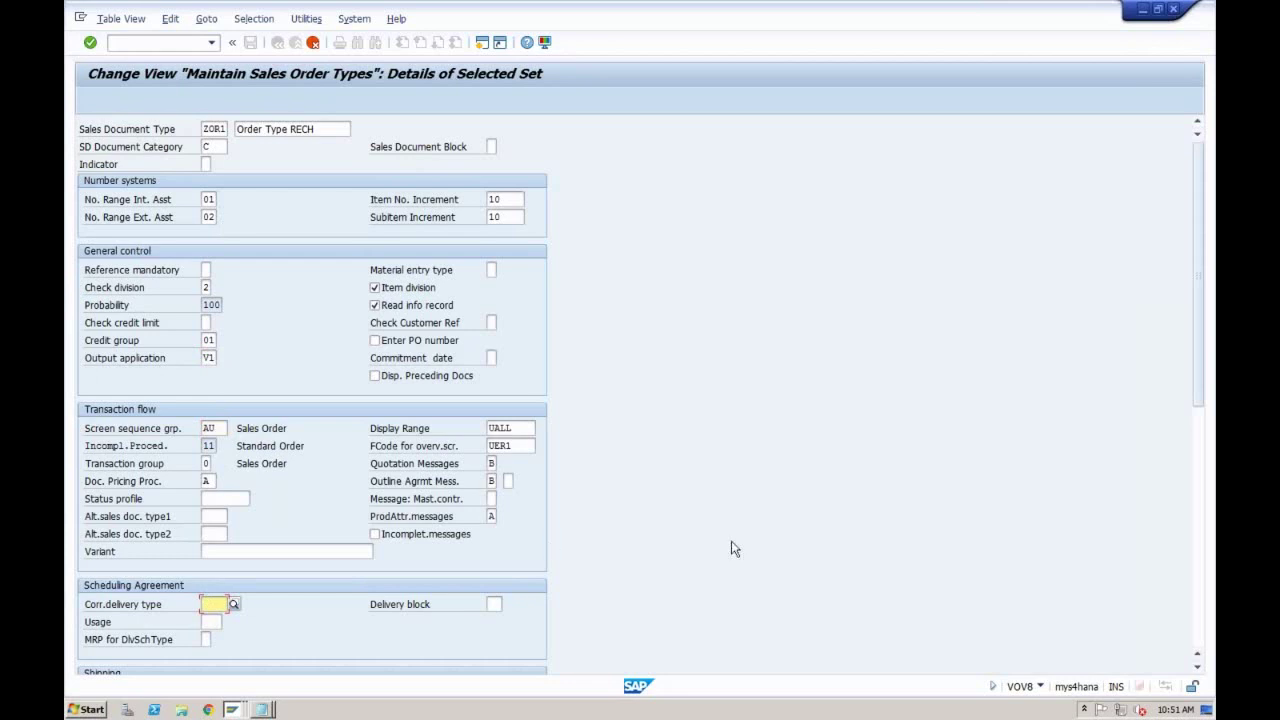
pyautogui.click(1197, 461)
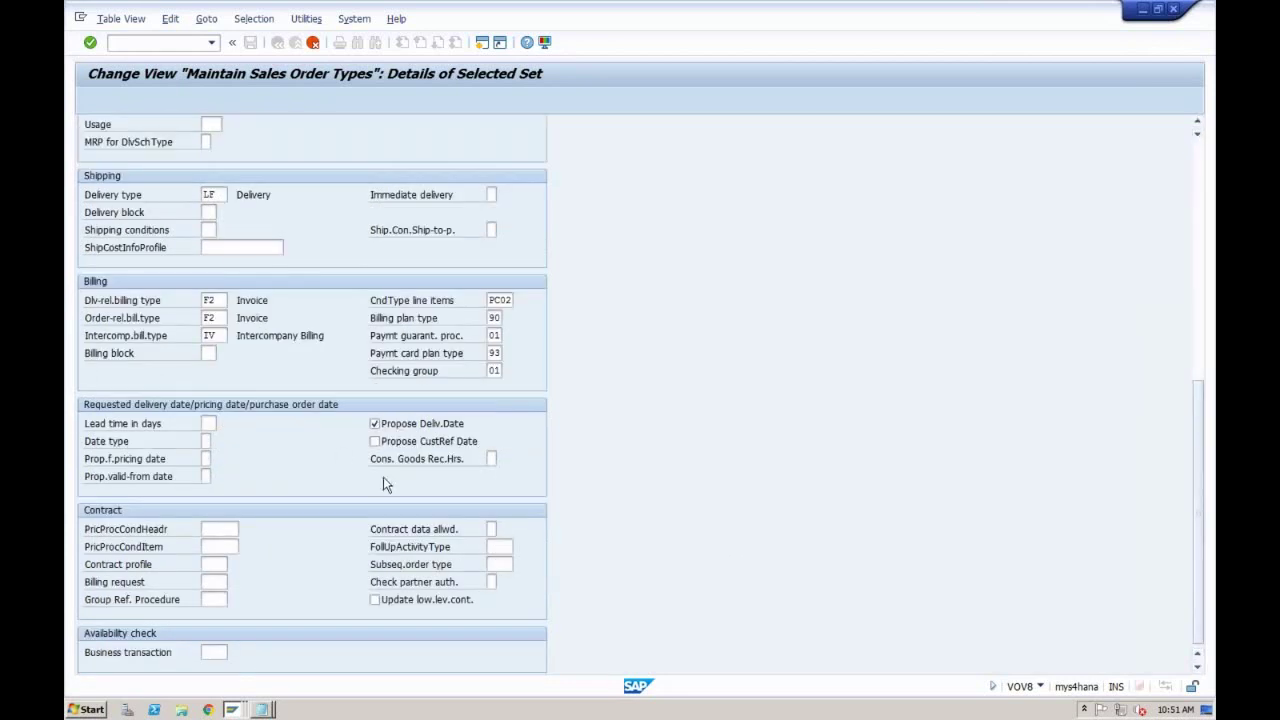
pyautogui.click(1199, 186)
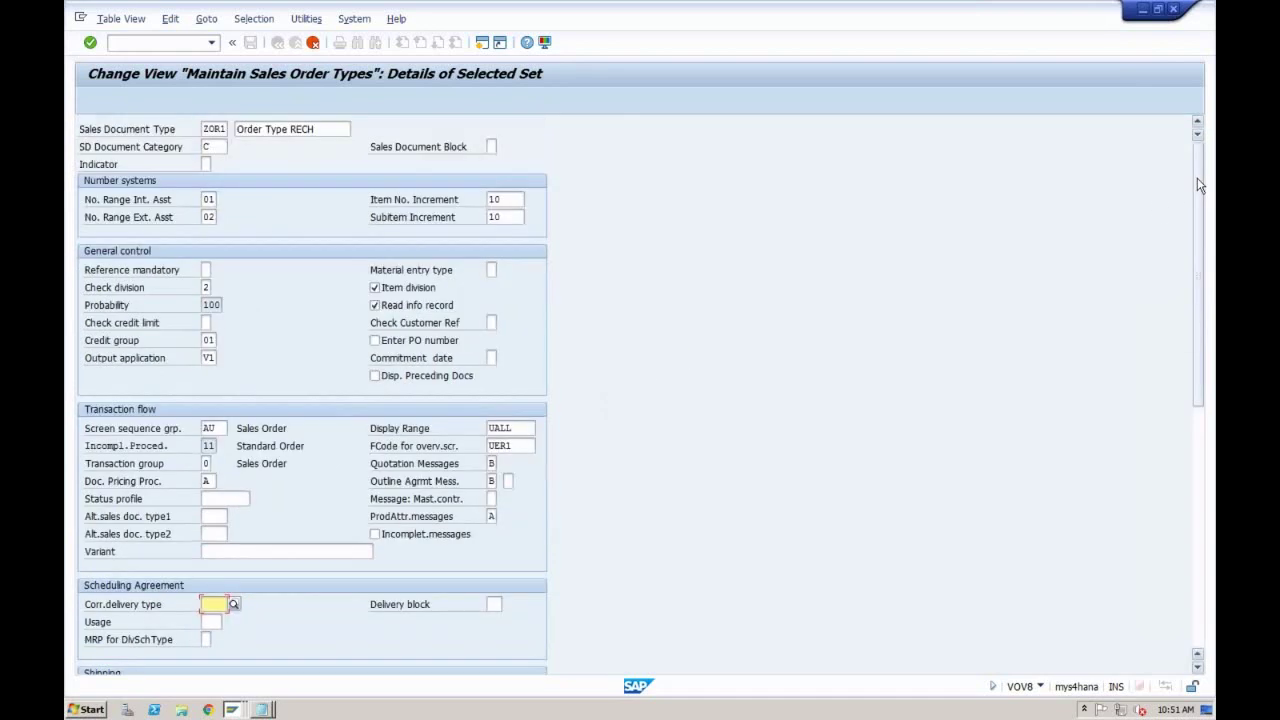
pyautogui.click(213, 129)
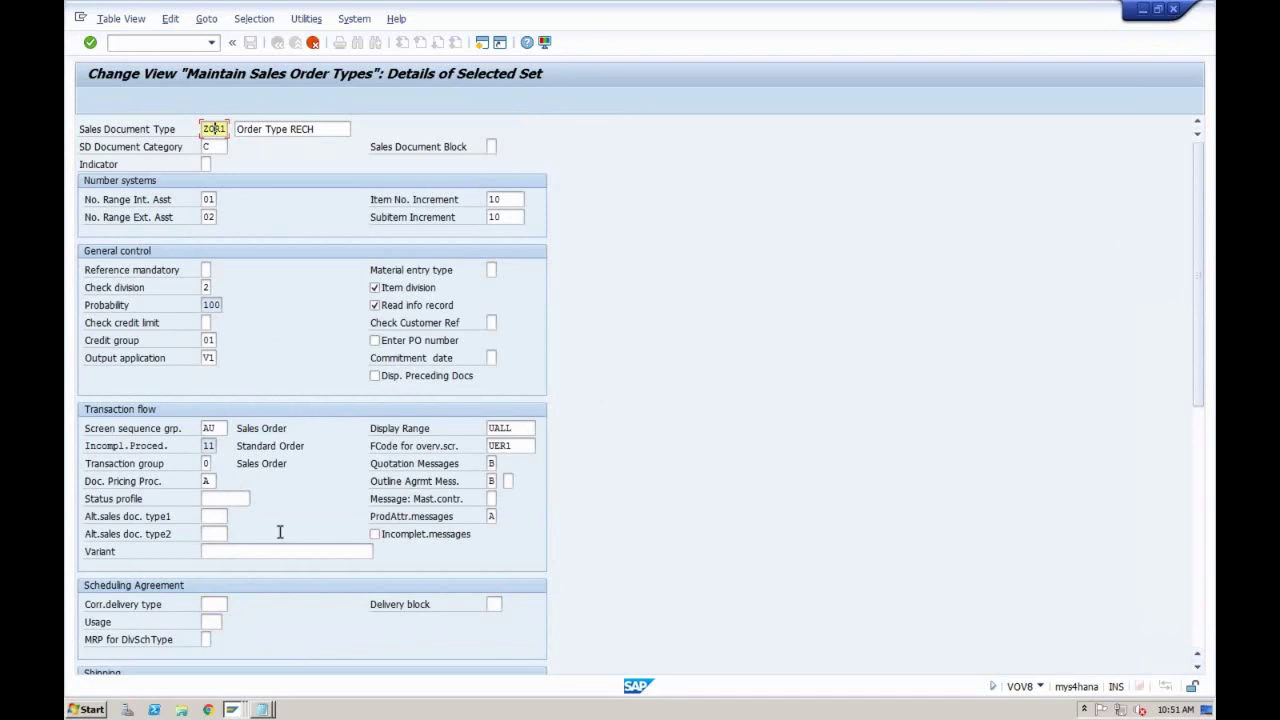
pyautogui.click(214, 603)
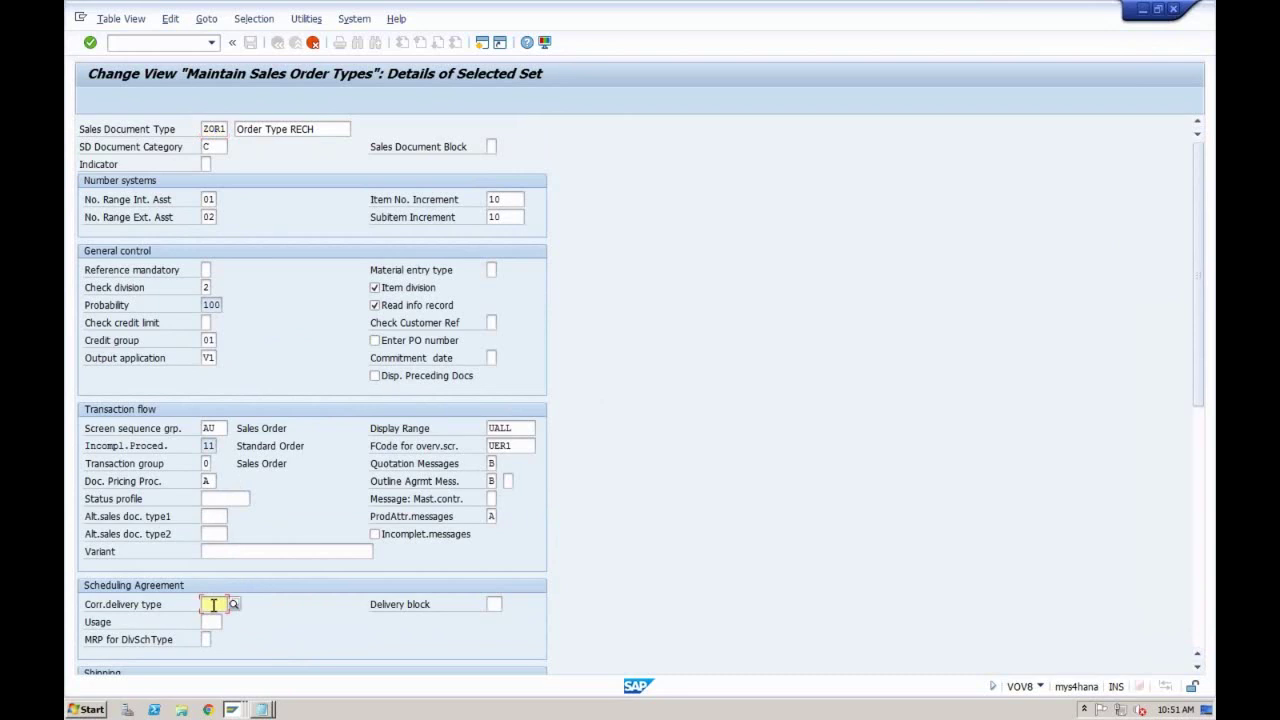
pyautogui.click(218, 129)
# Step: Validate ZOR1, which rejects external number range 02 as internal, and switch to the order types overview
pyautogui.press('Return')
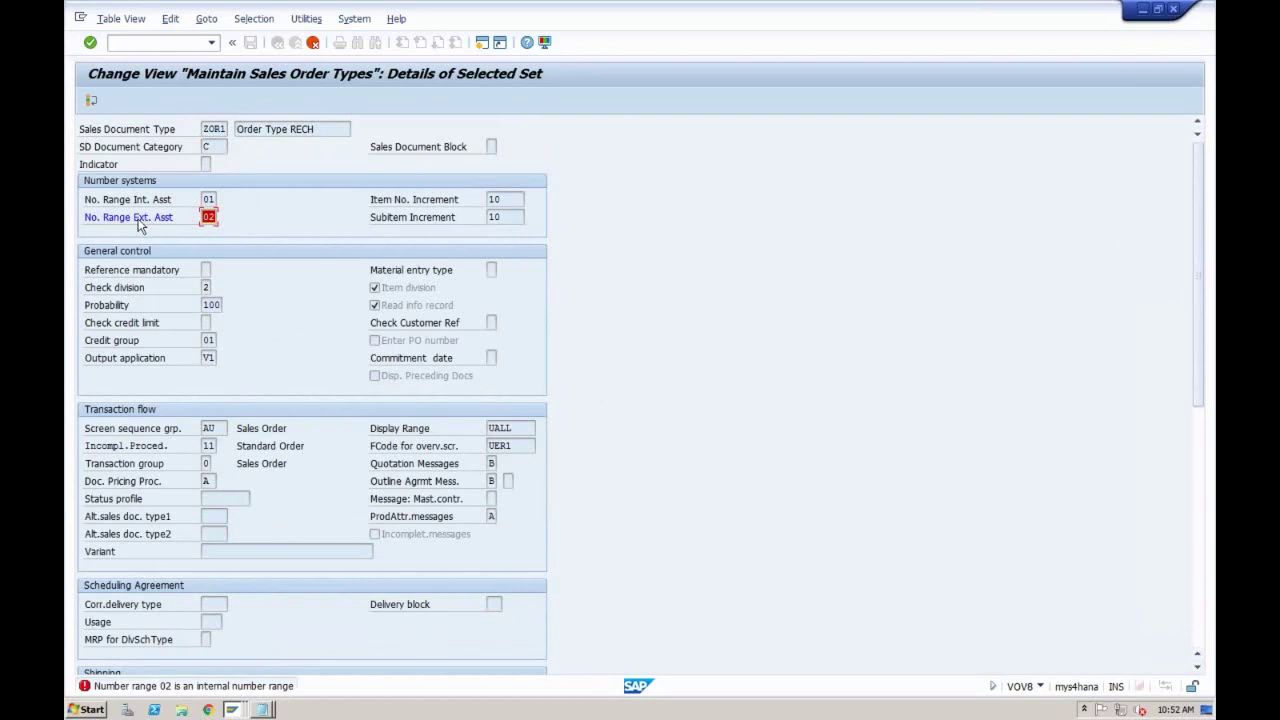
pyautogui.click(207, 218)
pyautogui.click(231, 709)
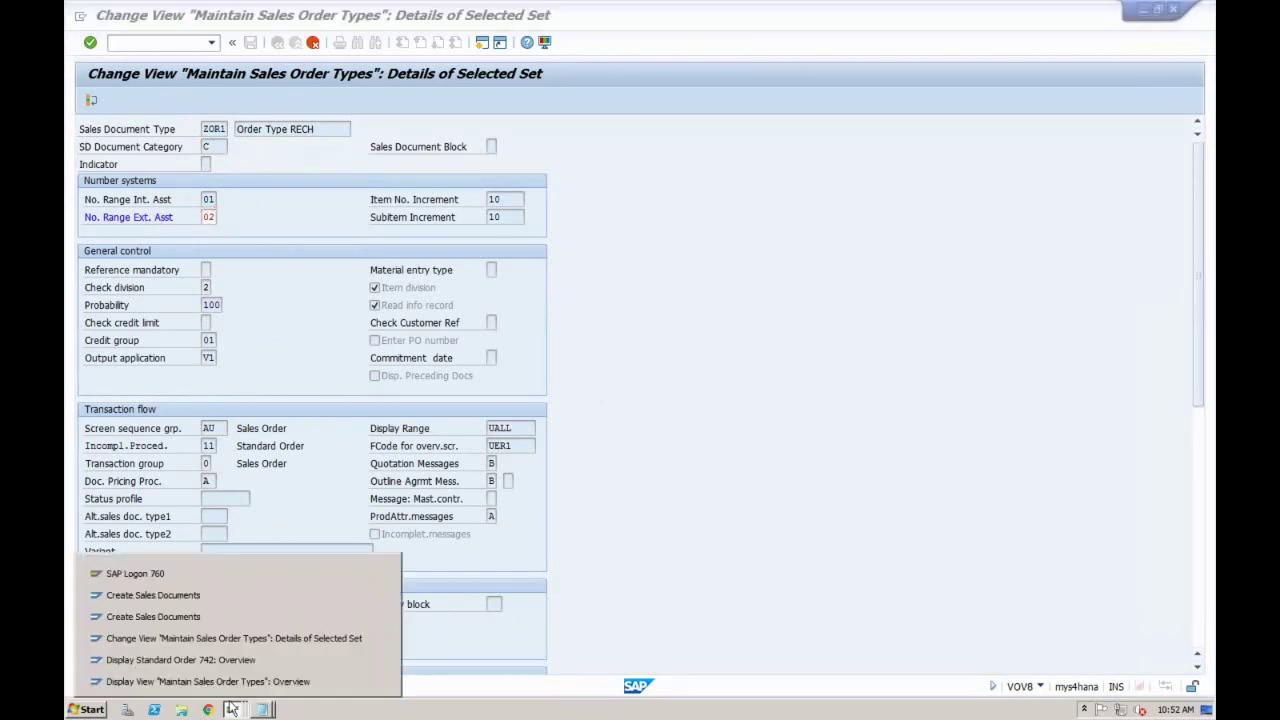
pyautogui.click(200, 681)
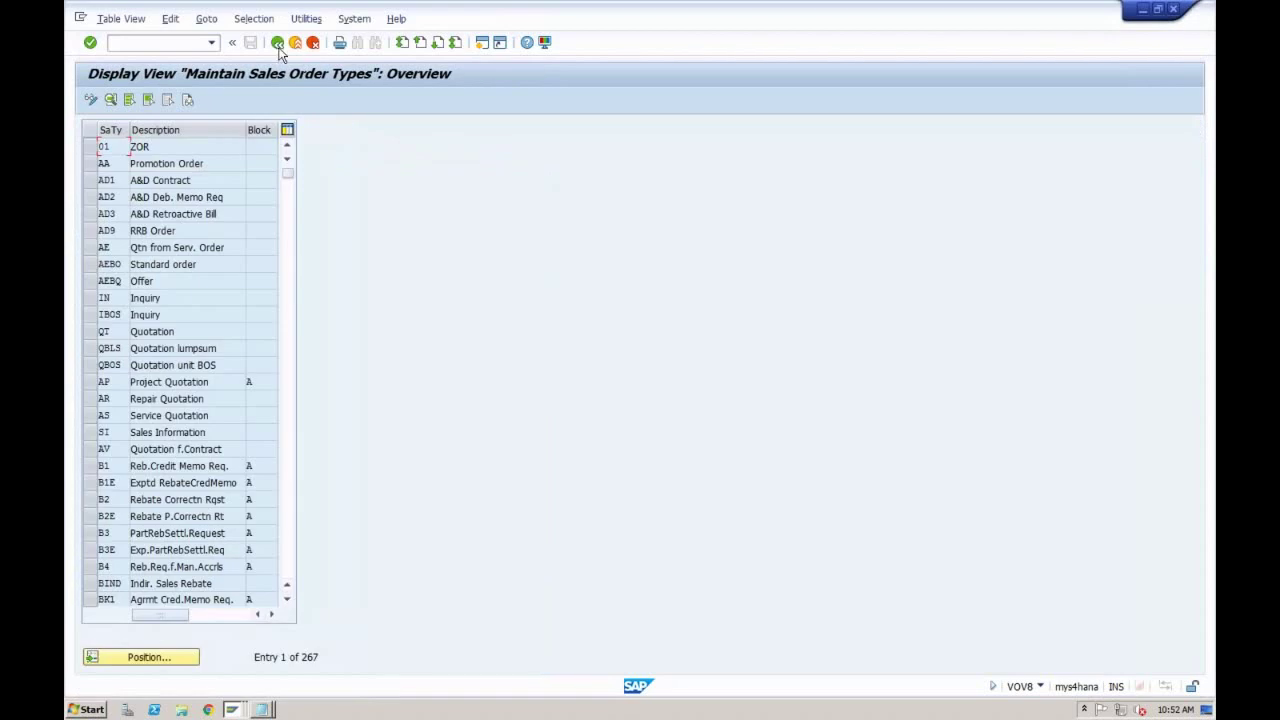
pyautogui.click(277, 42)
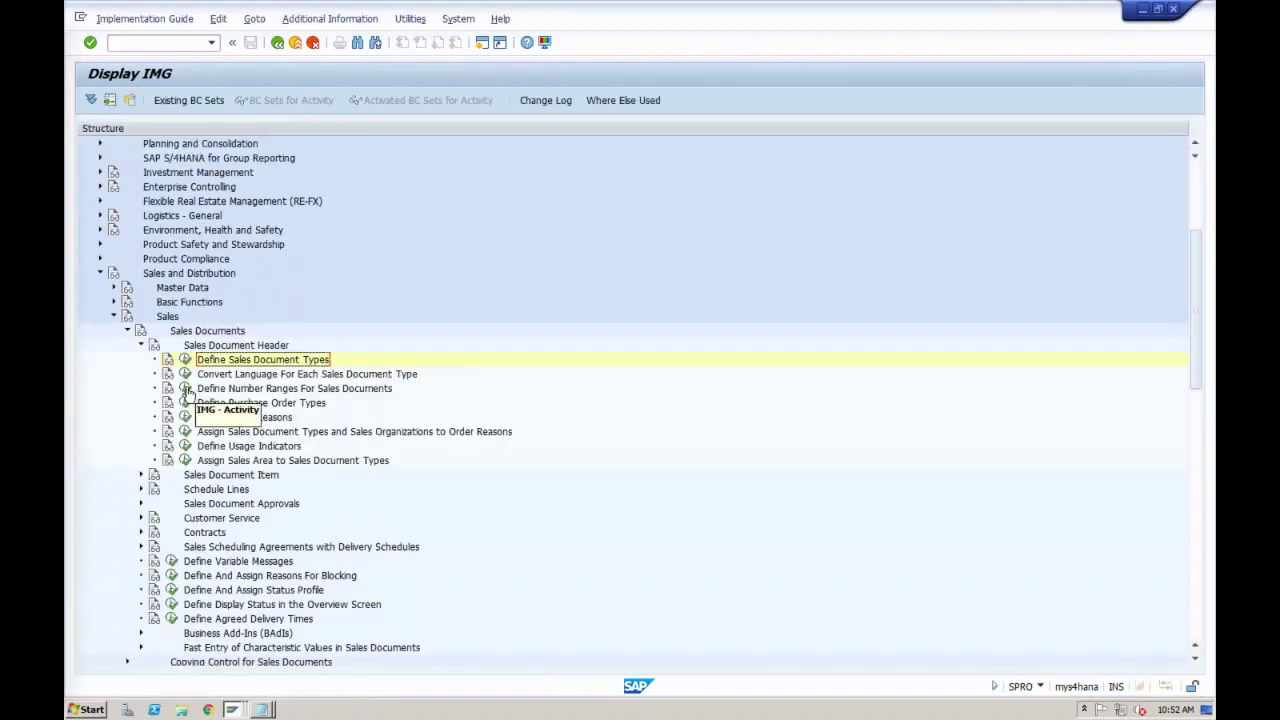
pyautogui.click(185, 388)
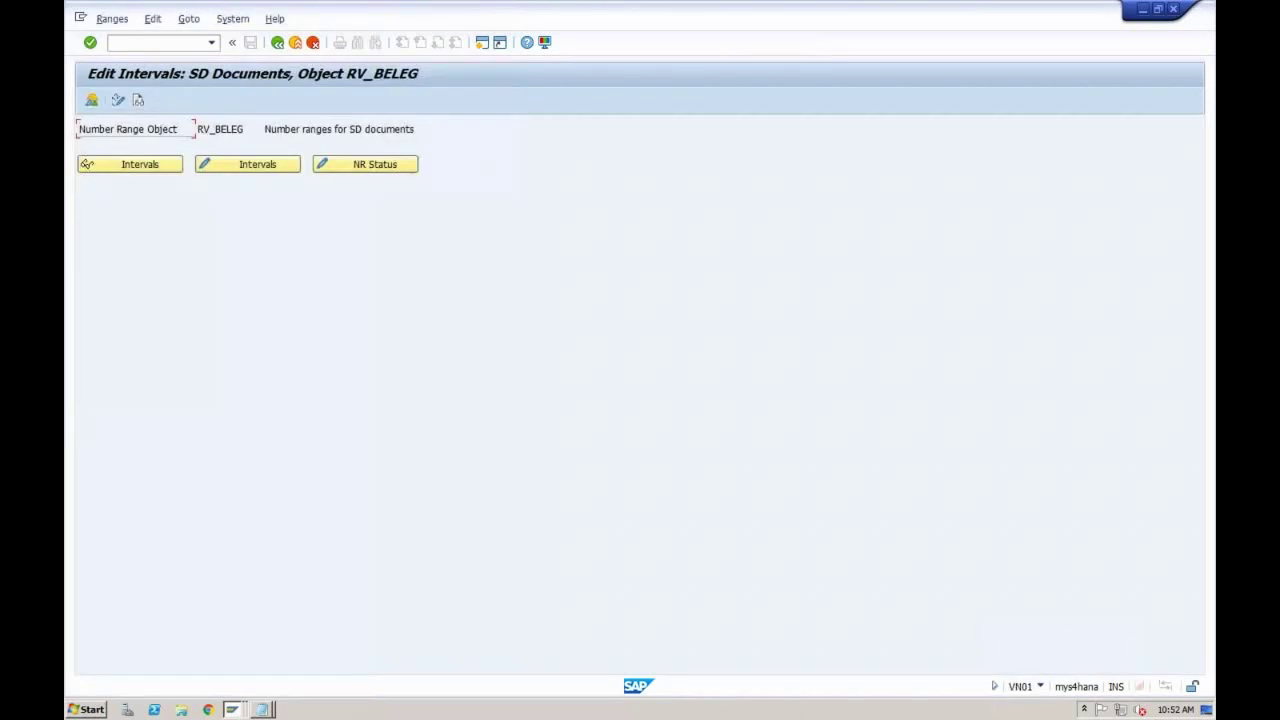
pyautogui.click(238, 166)
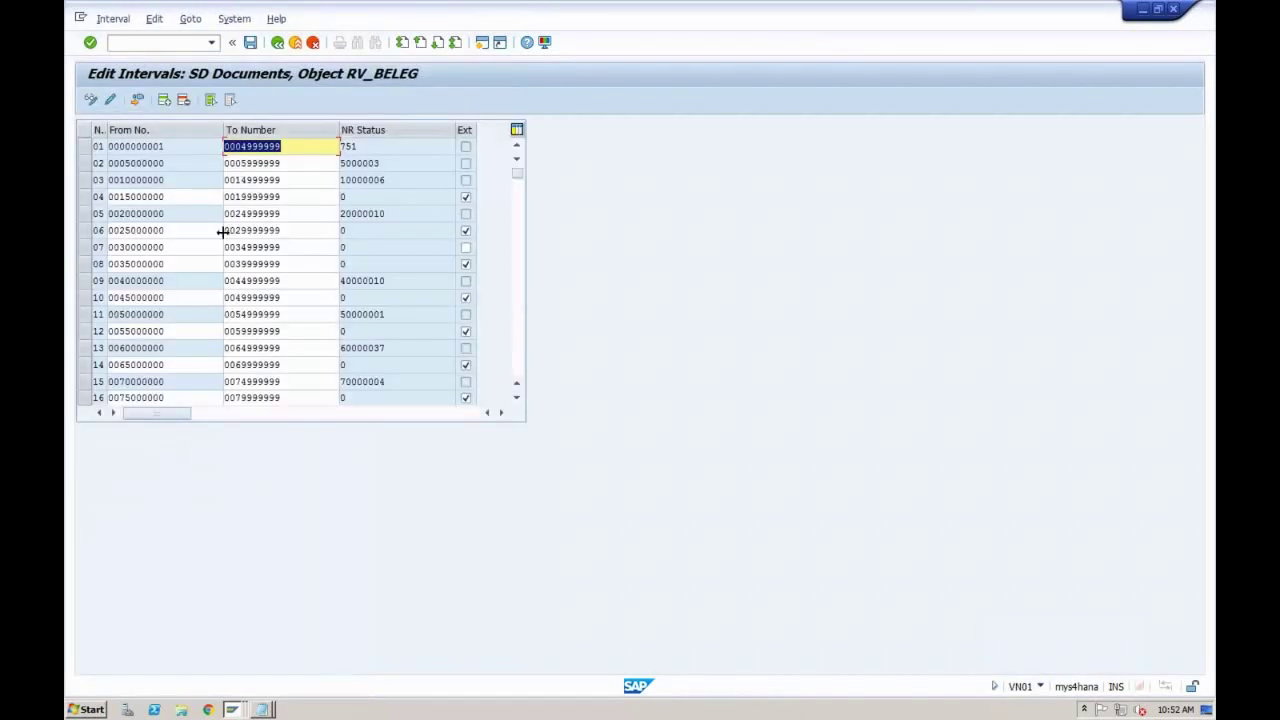
pyautogui.click(129, 162)
pyautogui.click(400, 163)
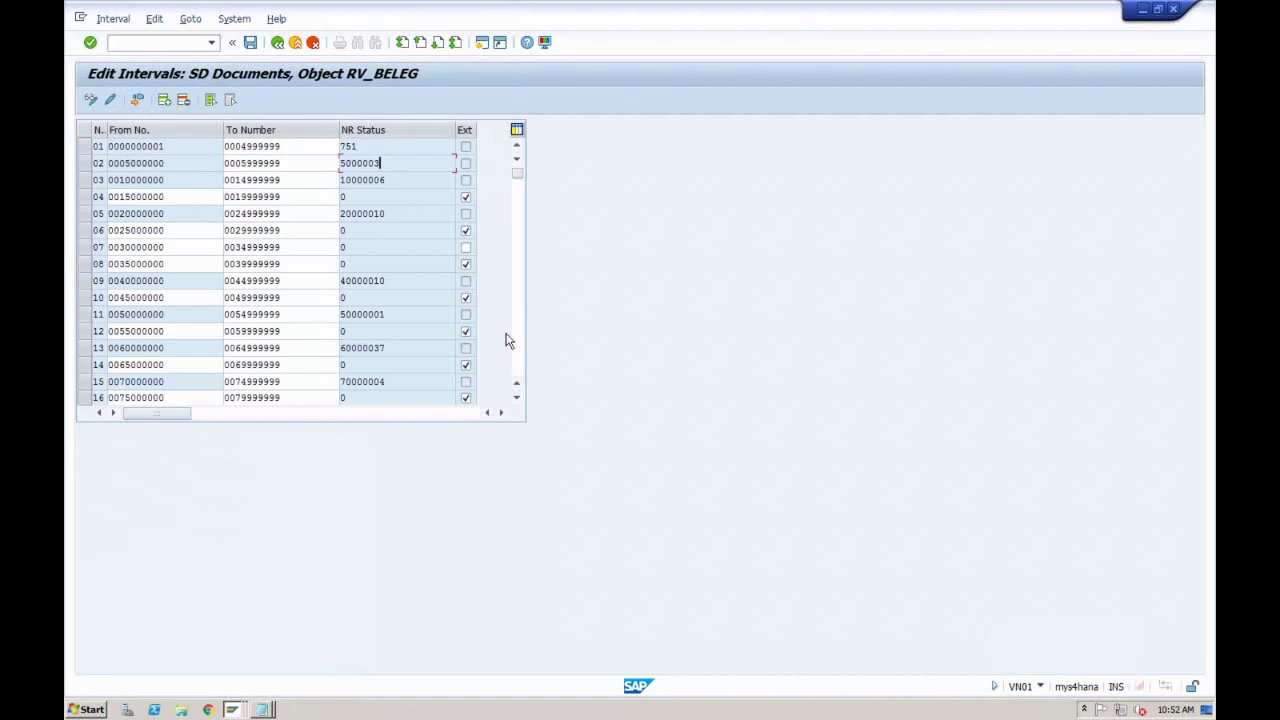
pyautogui.click(466, 166)
pyautogui.click(232, 709)
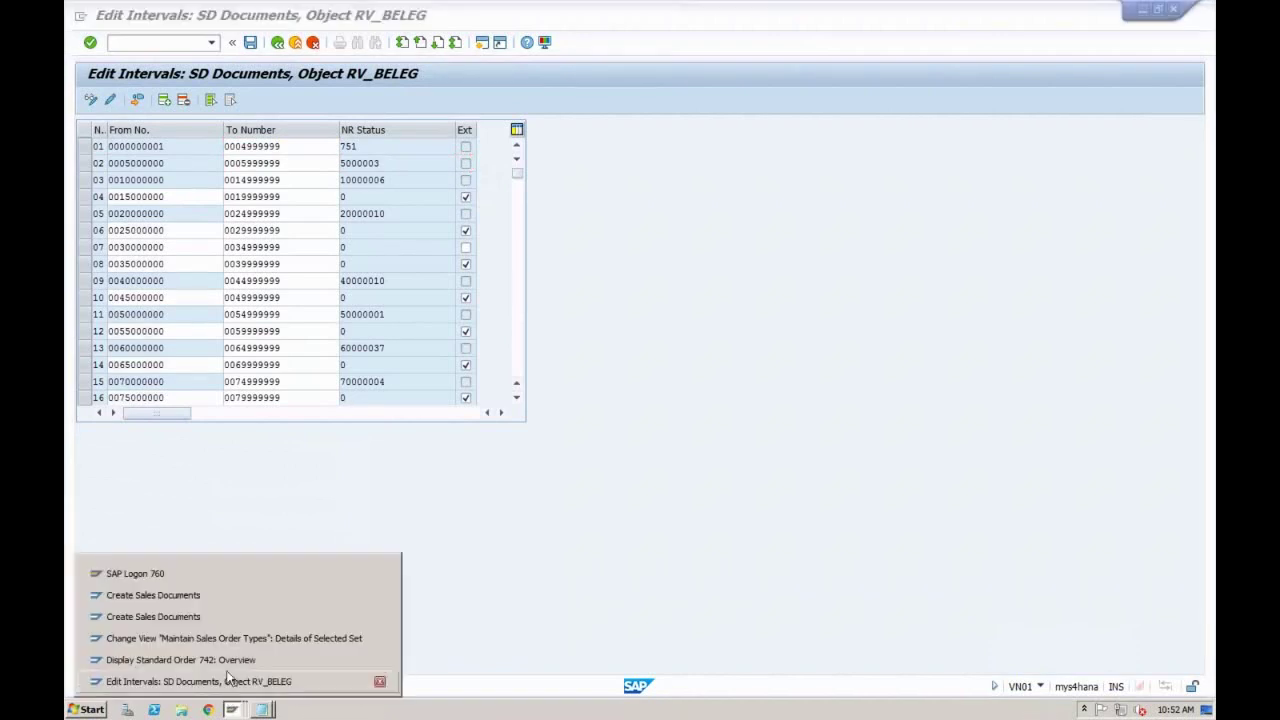
# Step: Remove external number range 02, revalidate, and change the order type key from ZOR1 to ZOR2
pyautogui.click(229, 643)
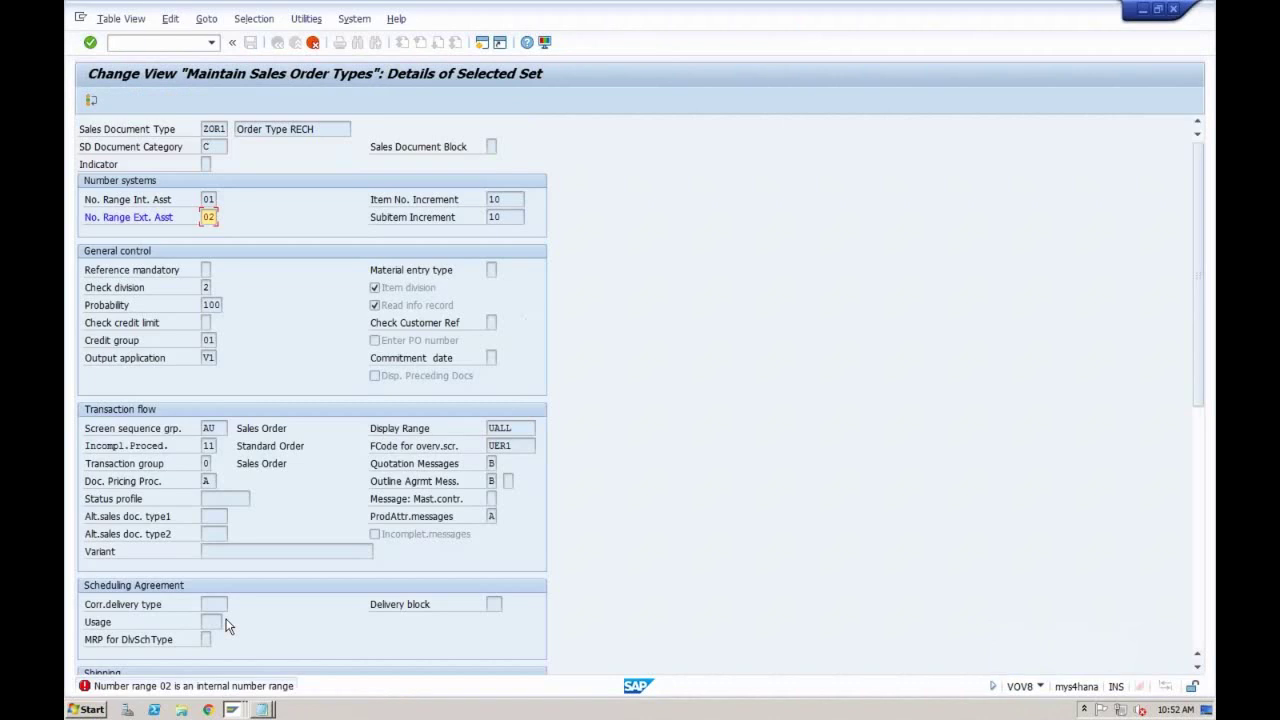
pyautogui.doubleClick(208, 216)
pyautogui.press('Delete')
pyautogui.press('Return')
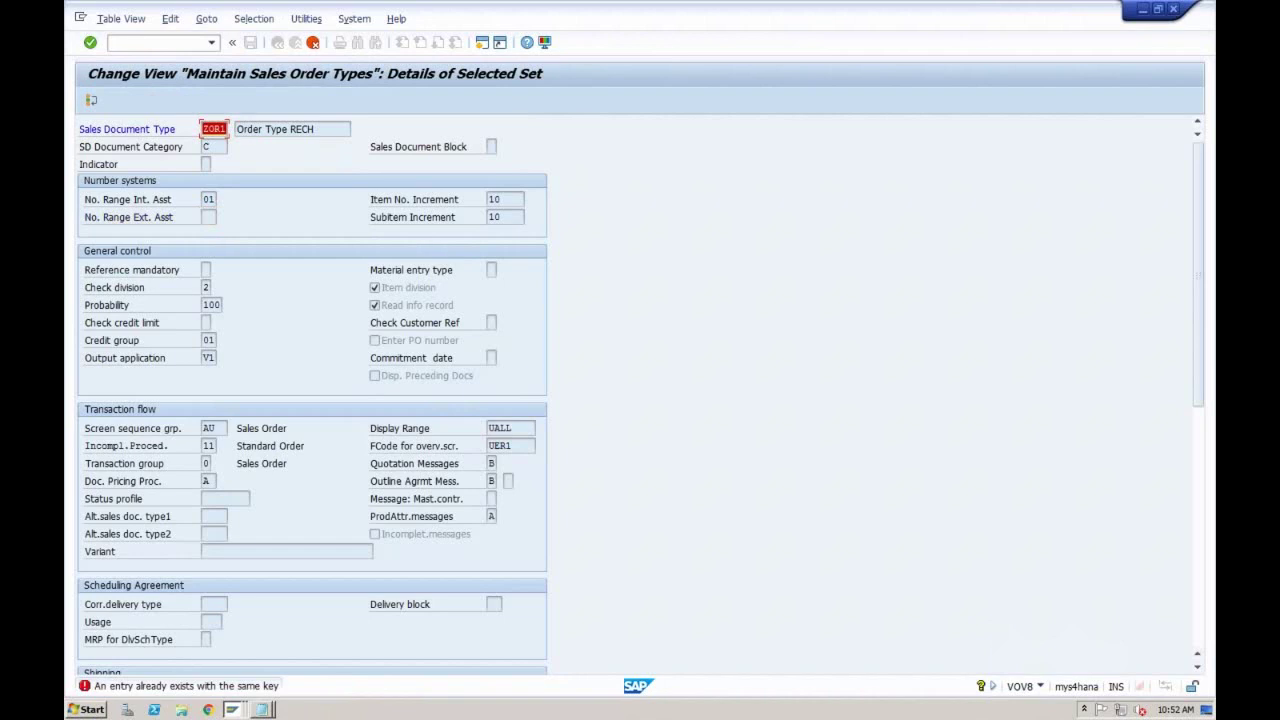
pyautogui.click(225, 129)
pyautogui.press('Return')
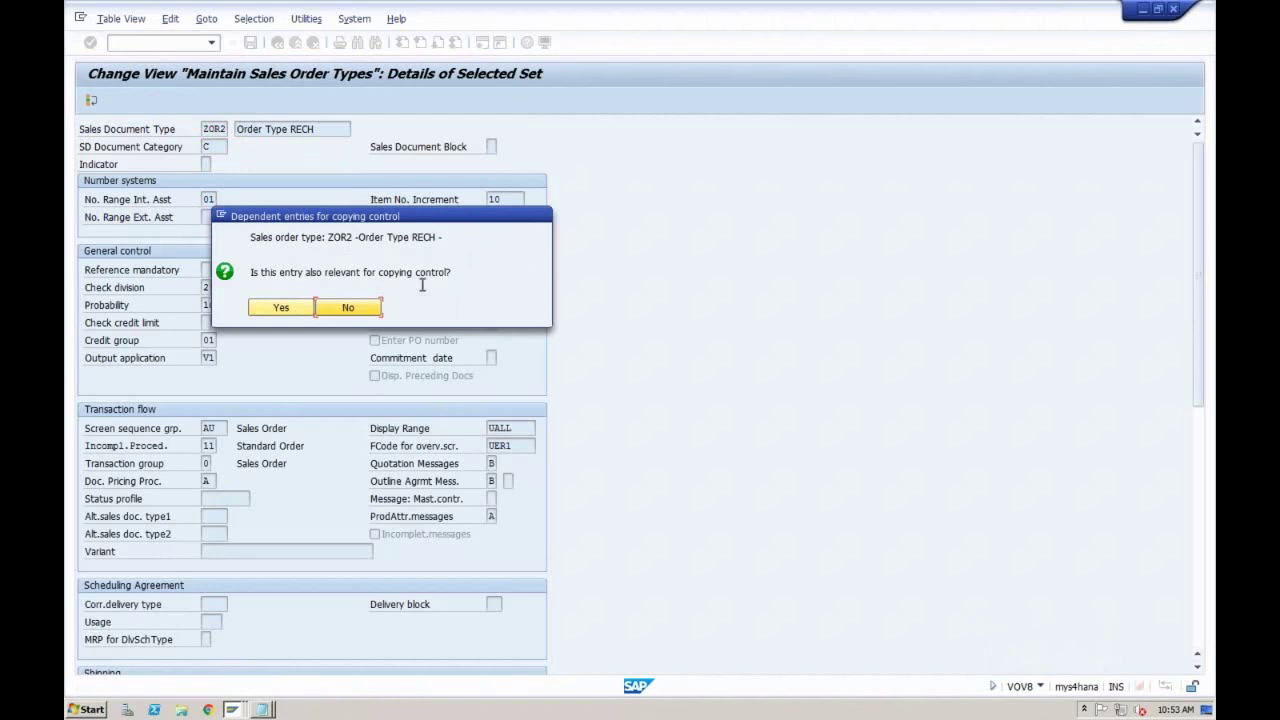
# Step: Copy the dependent copying-control entries and save ZOR2 'Order Type RECH' under the customizing request
pyautogui.click(287, 307)
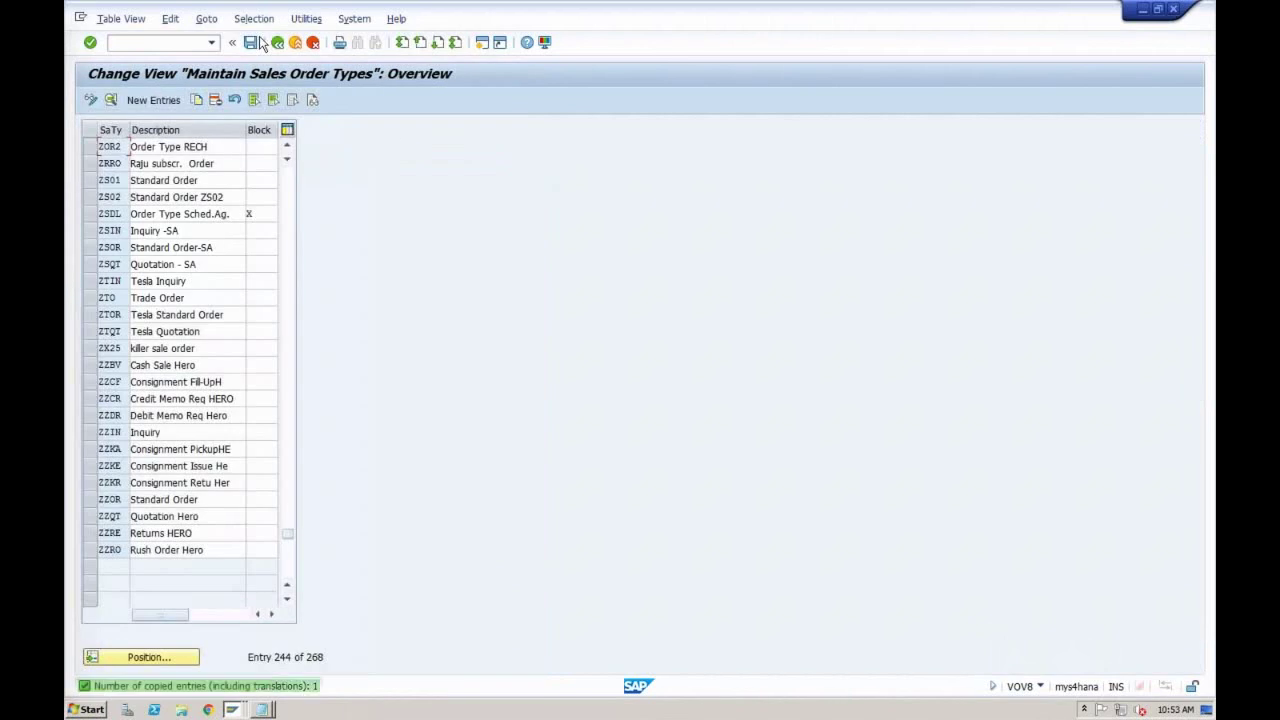
pyautogui.click(250, 42)
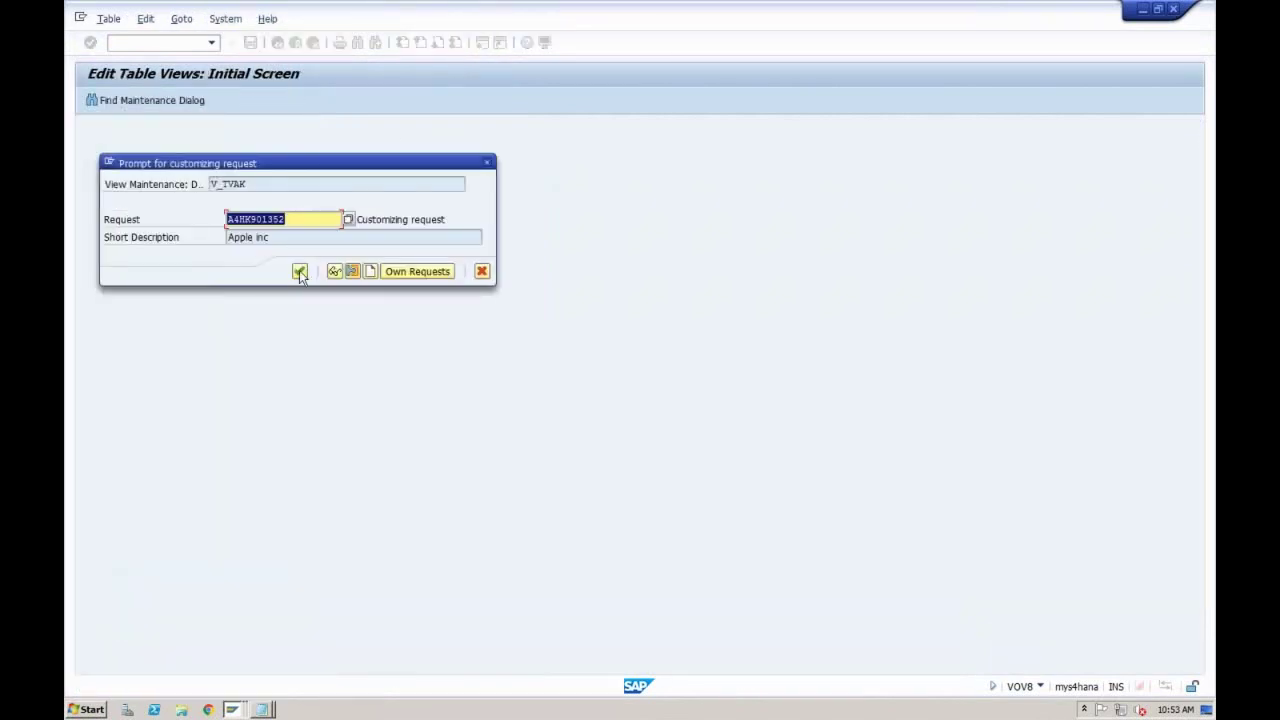
pyautogui.click(299, 271)
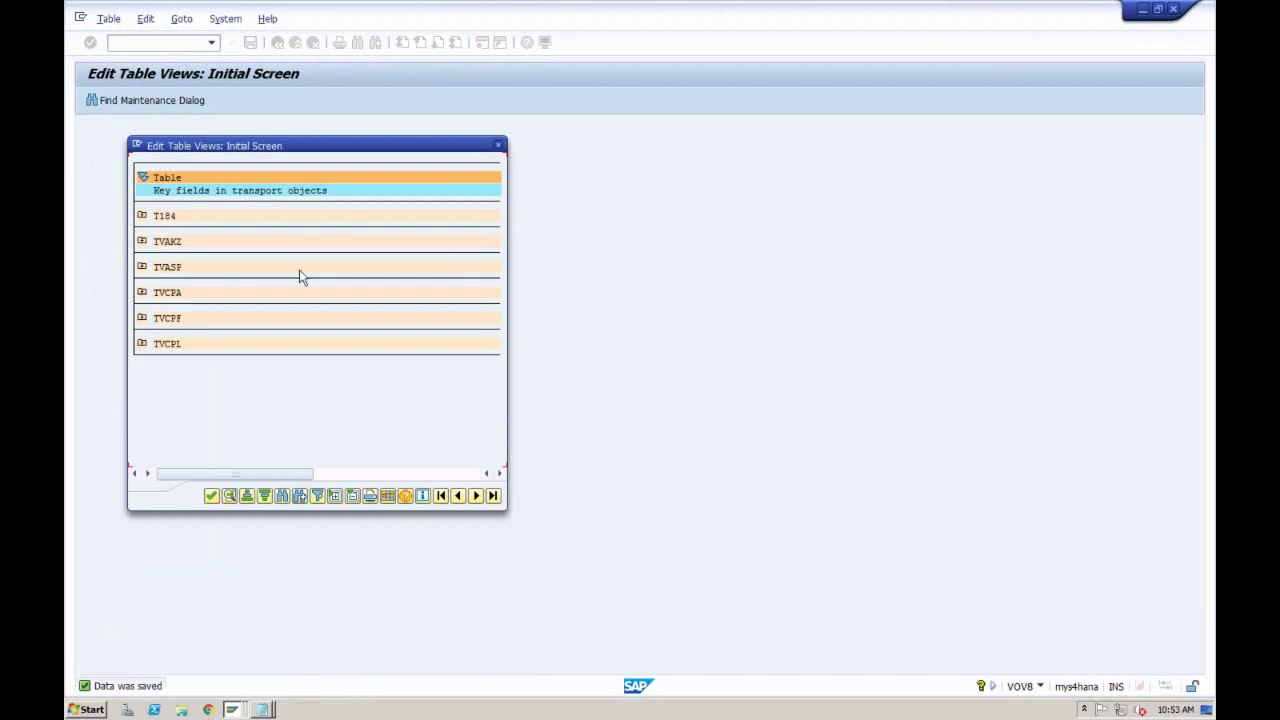
pyautogui.click(499, 147)
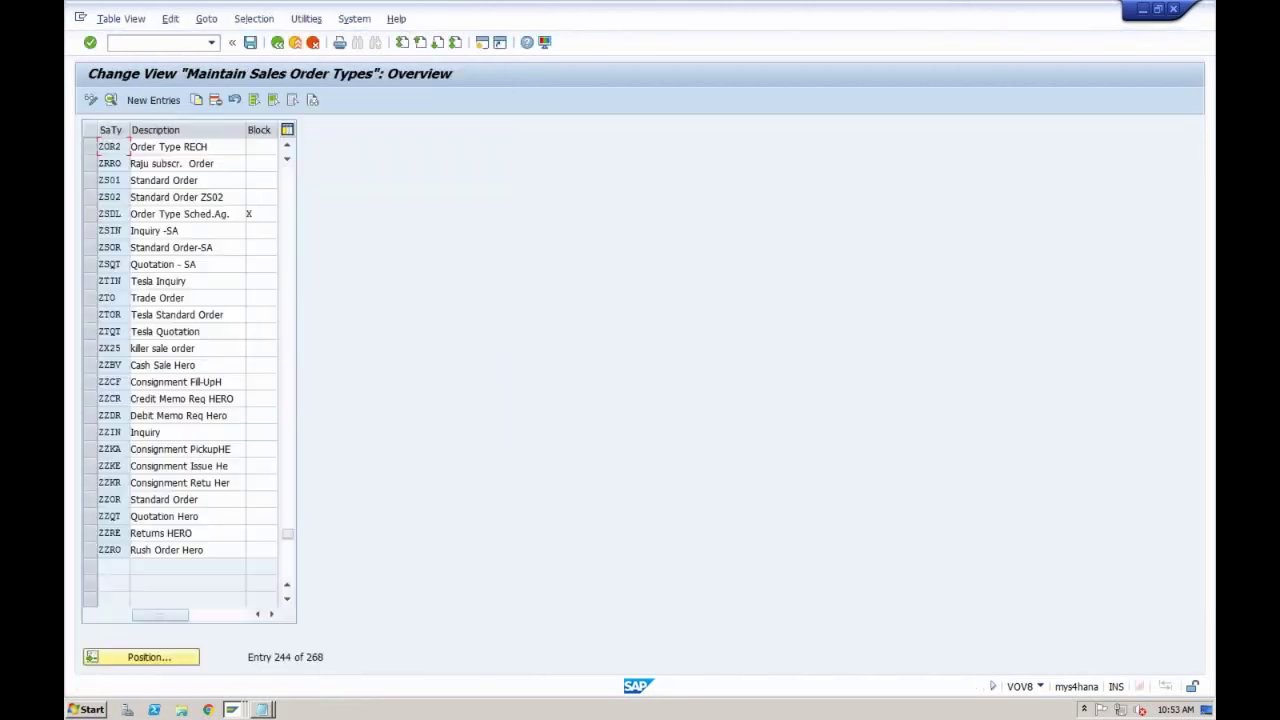
pyautogui.click(233, 710)
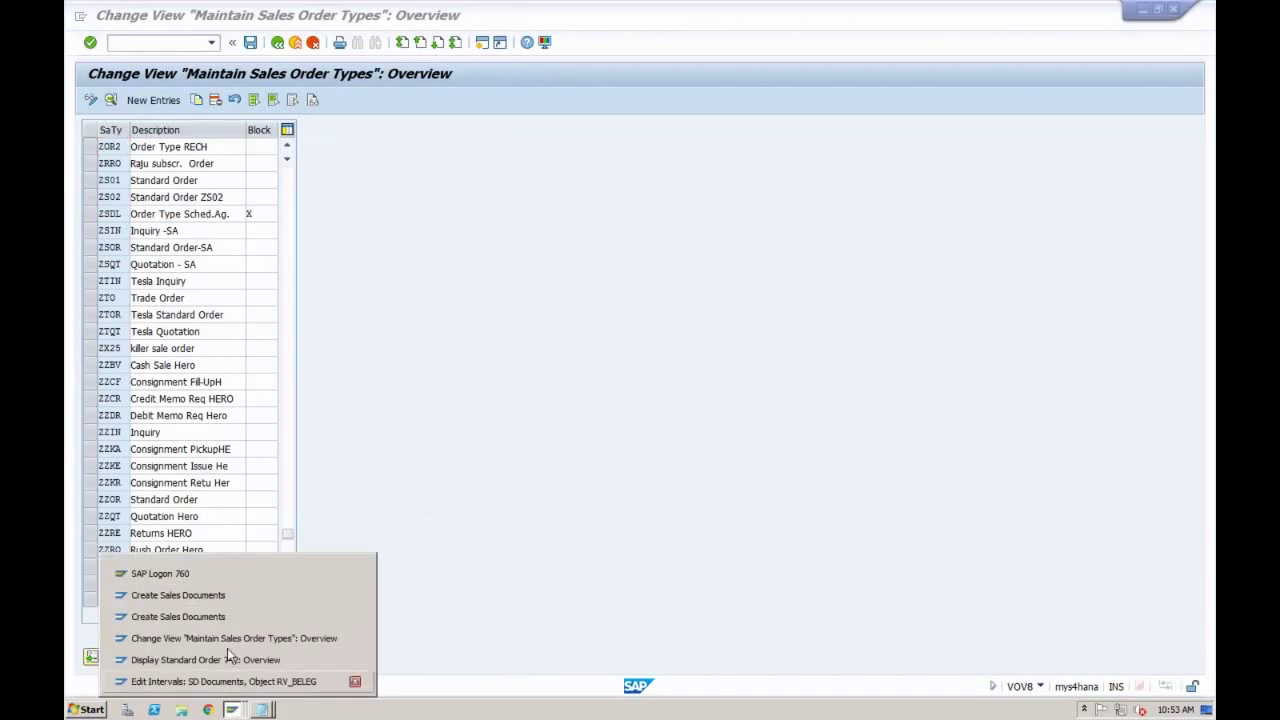
# Step: Close the create-with-reference dialog and restart Create Sales Documents with /nva
pyautogui.click(230, 598)
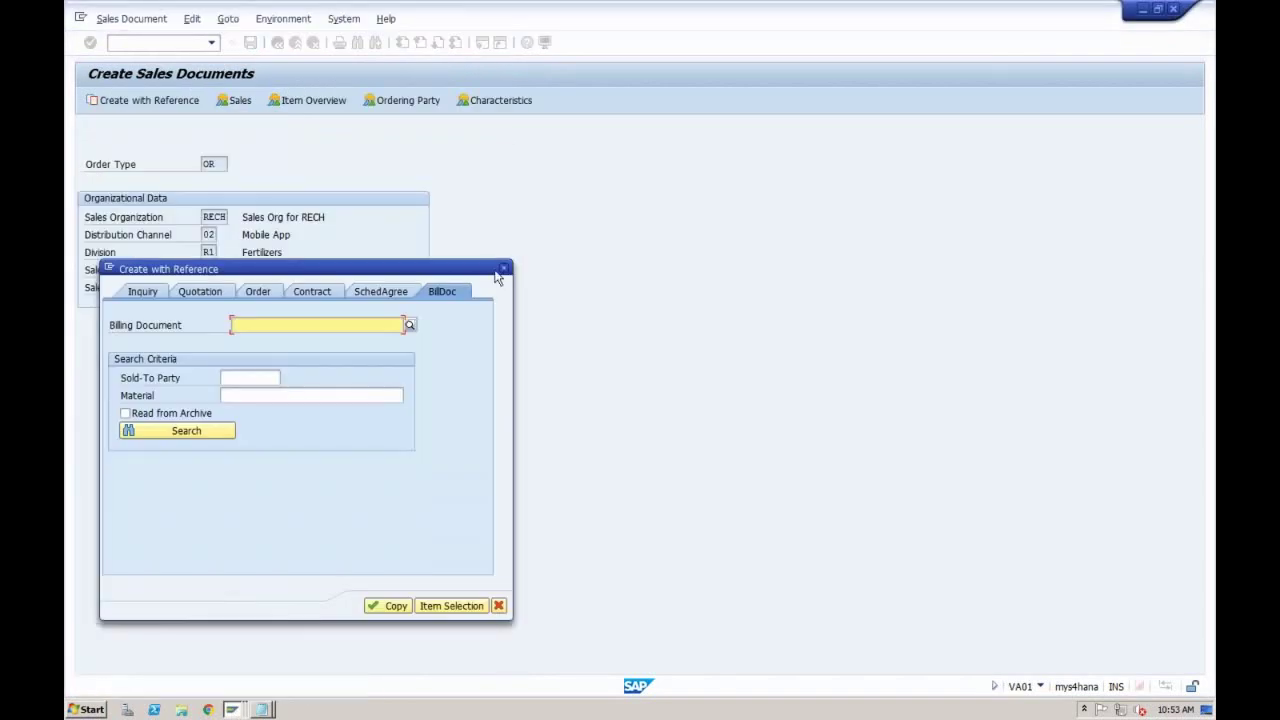
pyautogui.click(505, 267)
pyautogui.click(170, 43)
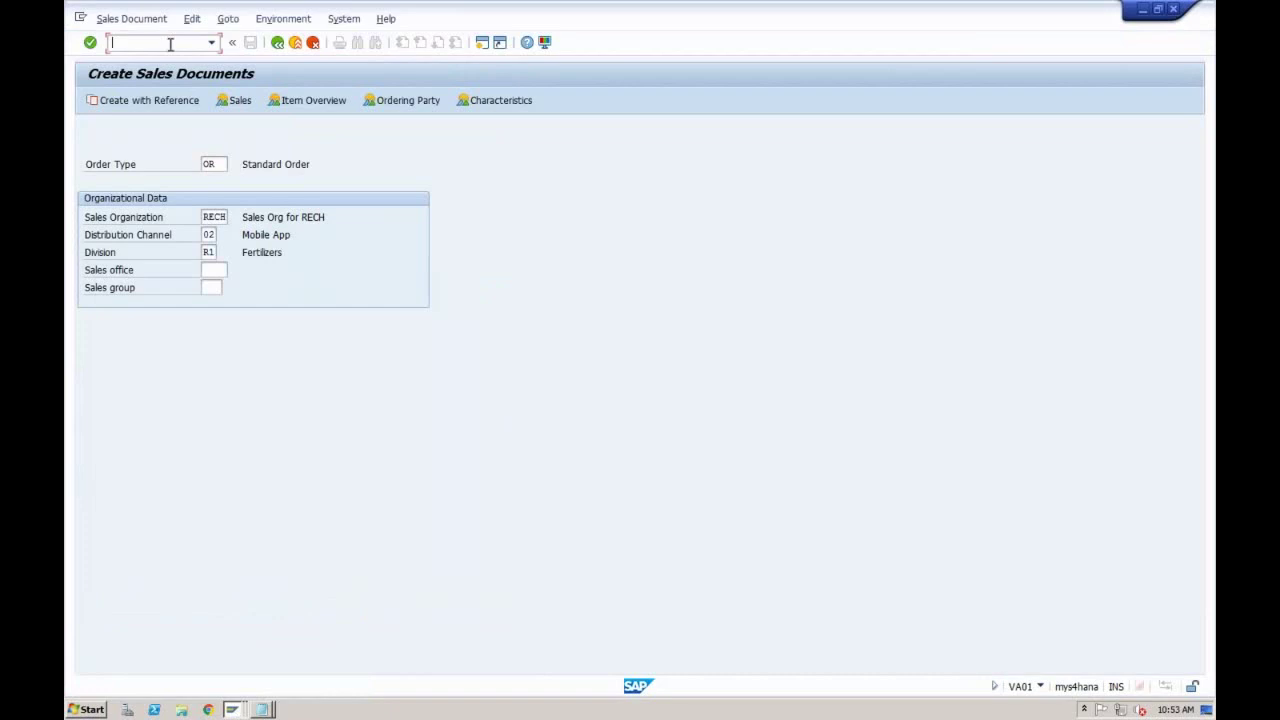
pyautogui.write('/nva01')
pyautogui.press('Return')
# Step: Page through the sales document type list to ZOR2 Order Type RECH, then close it
pyautogui.click(233, 165)
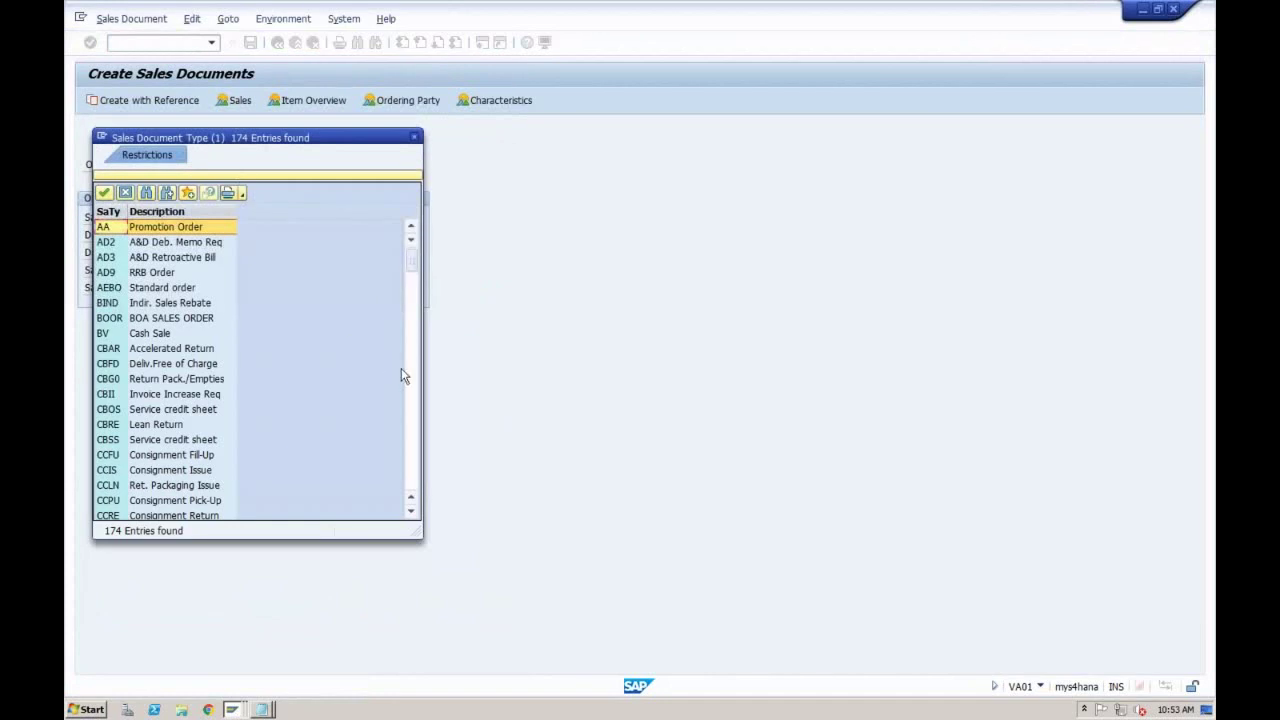
pyautogui.scroll(-20, 410, 383)
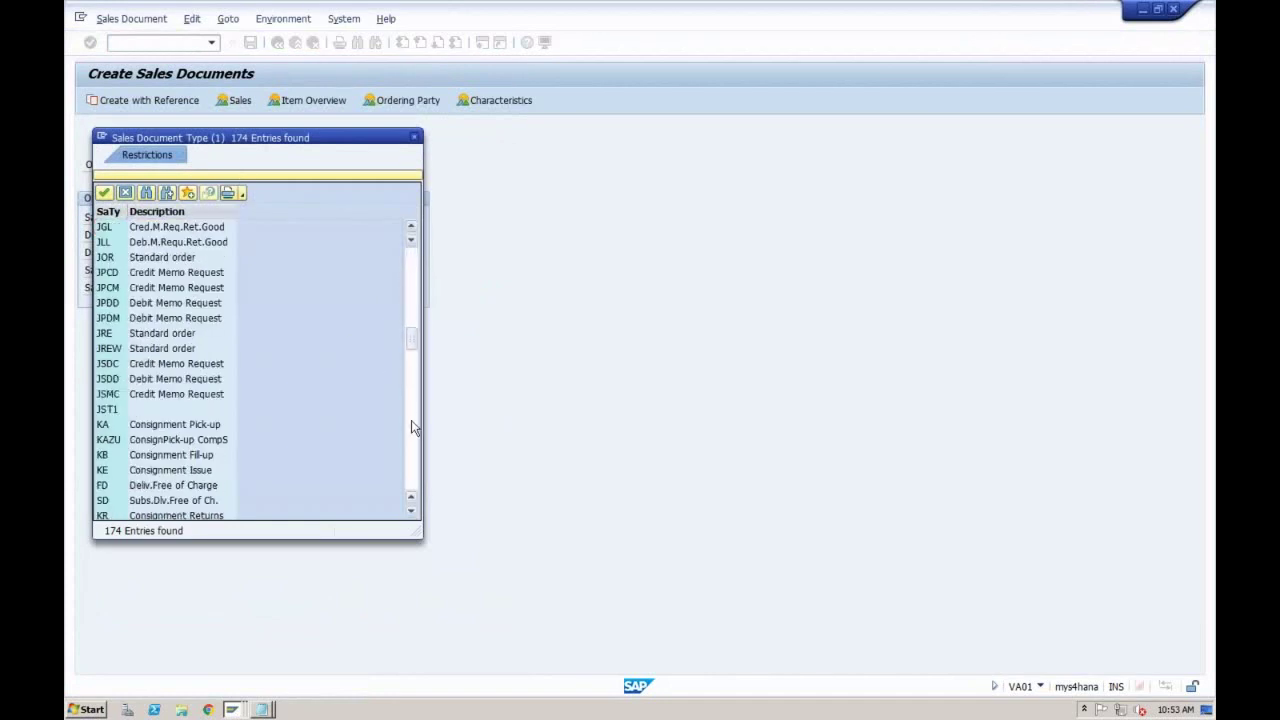
pyautogui.click(411, 440)
pyautogui.click(414, 460)
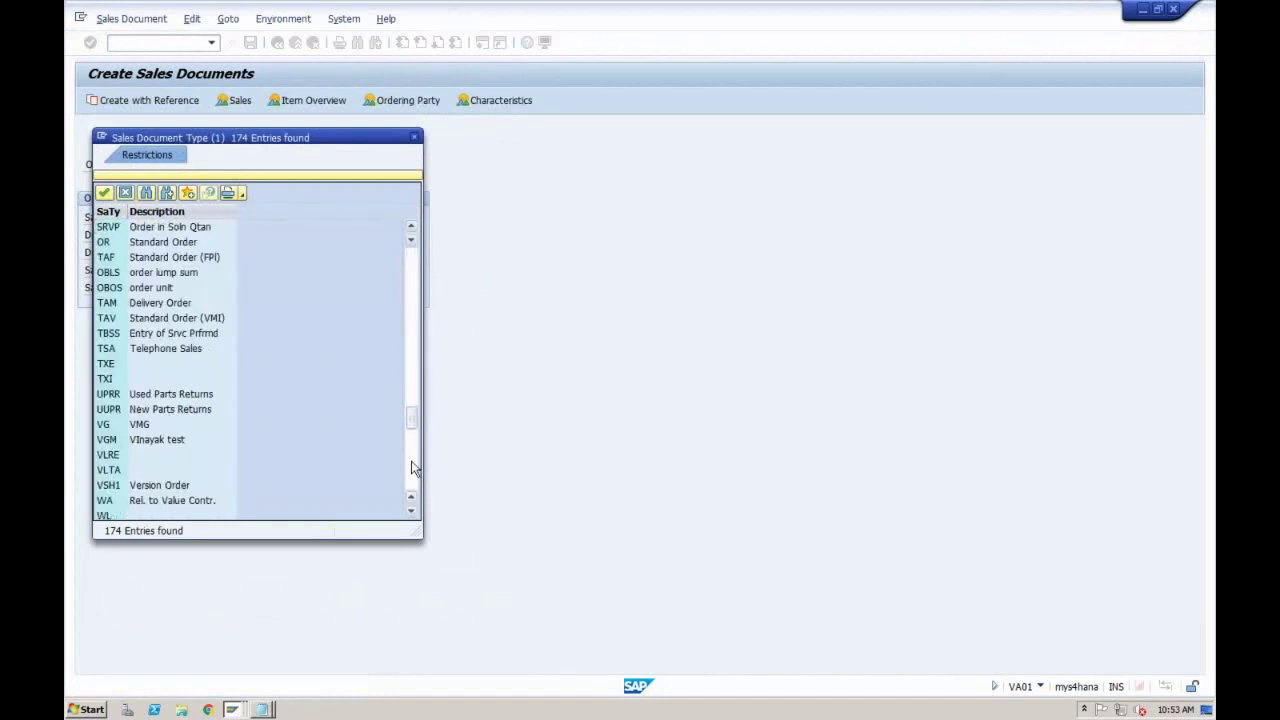
pyautogui.click(414, 463)
pyautogui.click(411, 478)
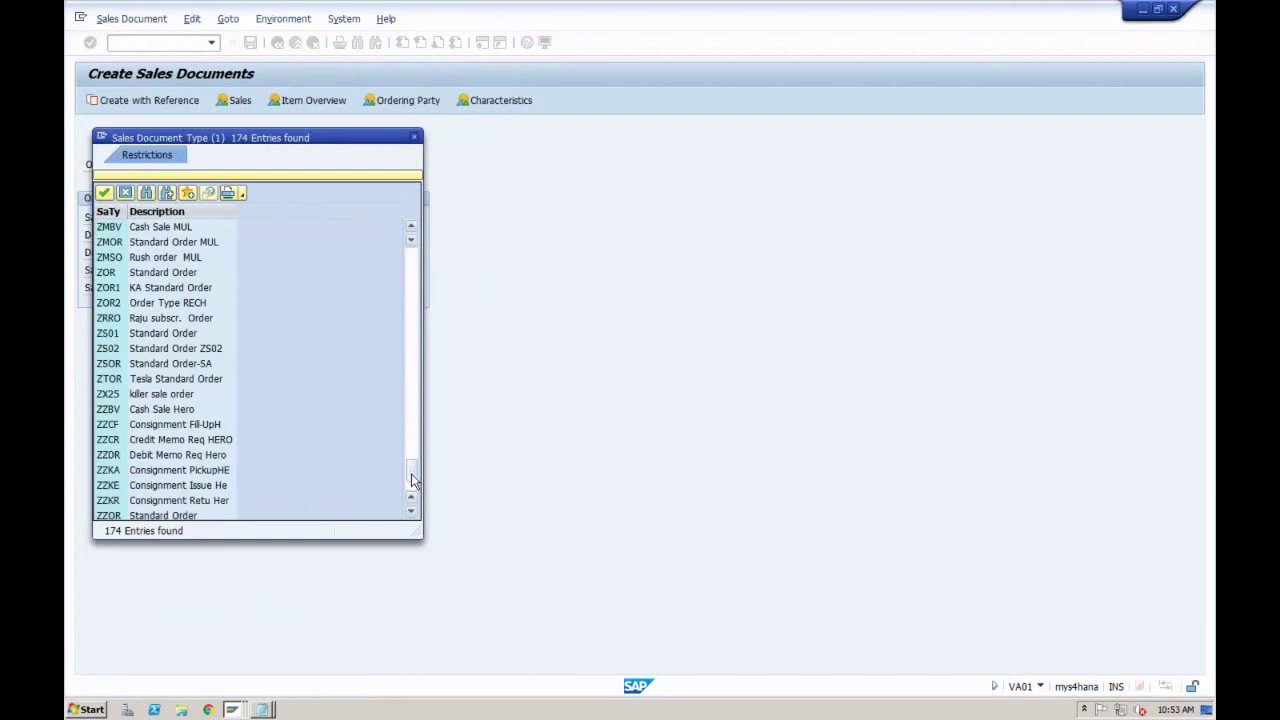
pyautogui.click(205, 305)
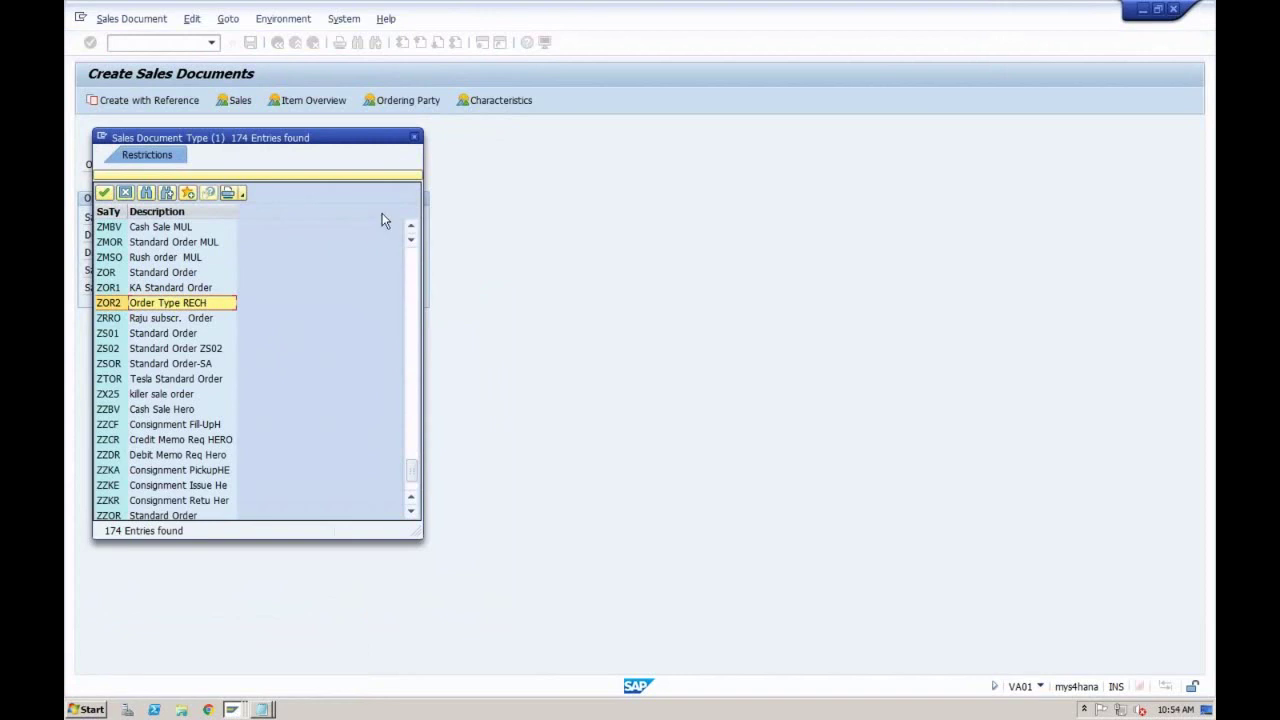
pyautogui.click(414, 137)
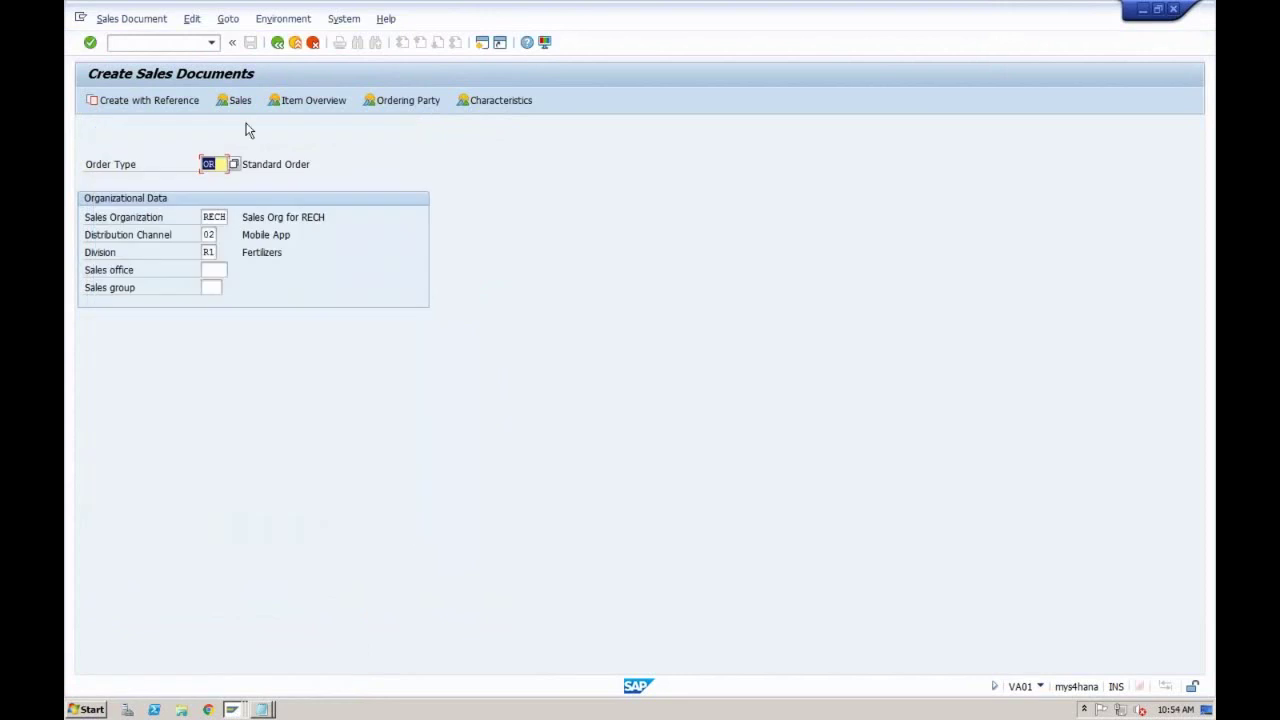
# Step: List the inquiry types in Create Inquiry (/nva11), then return to the order types window
pyautogui.click(180, 41)
pyautogui.write('/n')
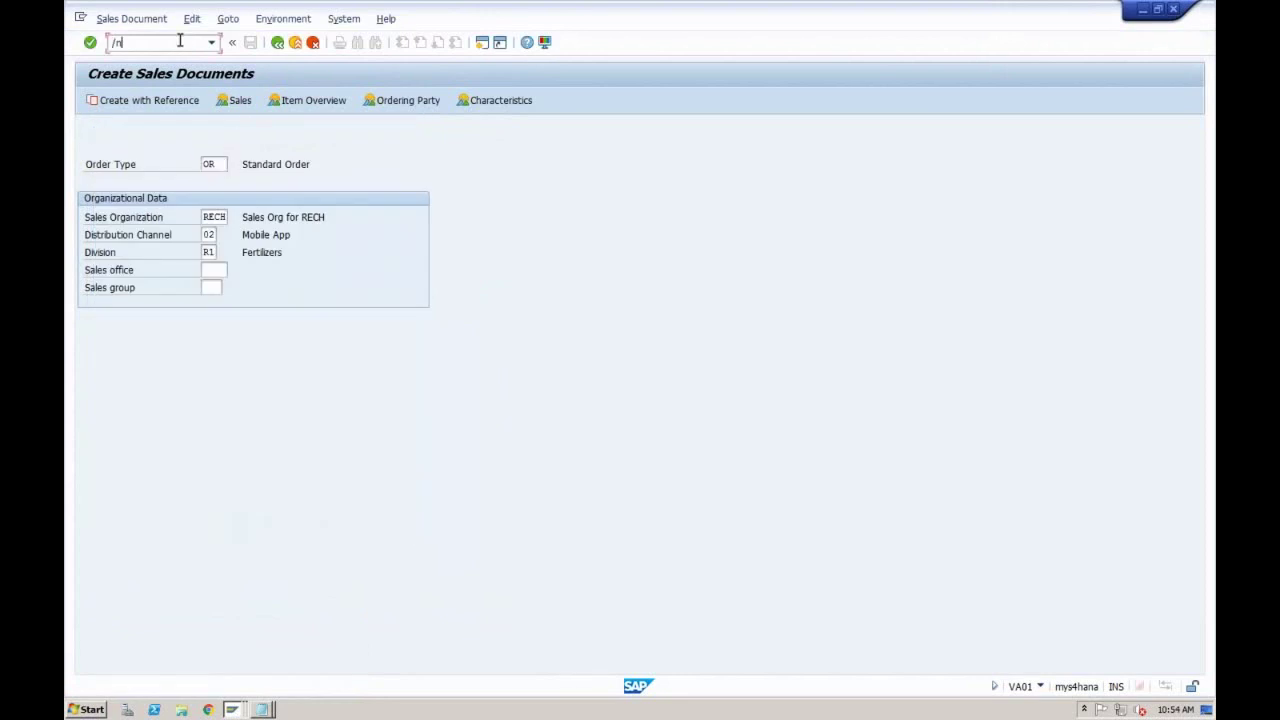
pyautogui.write('va11')
pyautogui.press('Return')
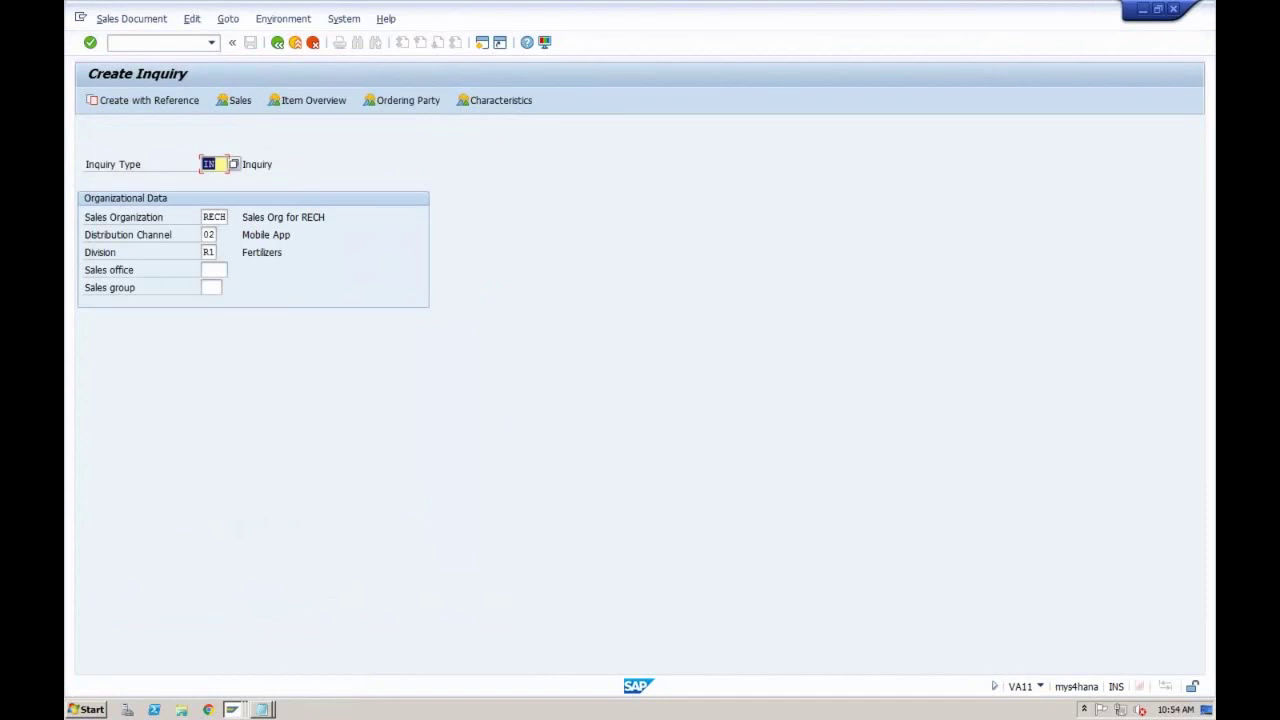
pyautogui.click(234, 165)
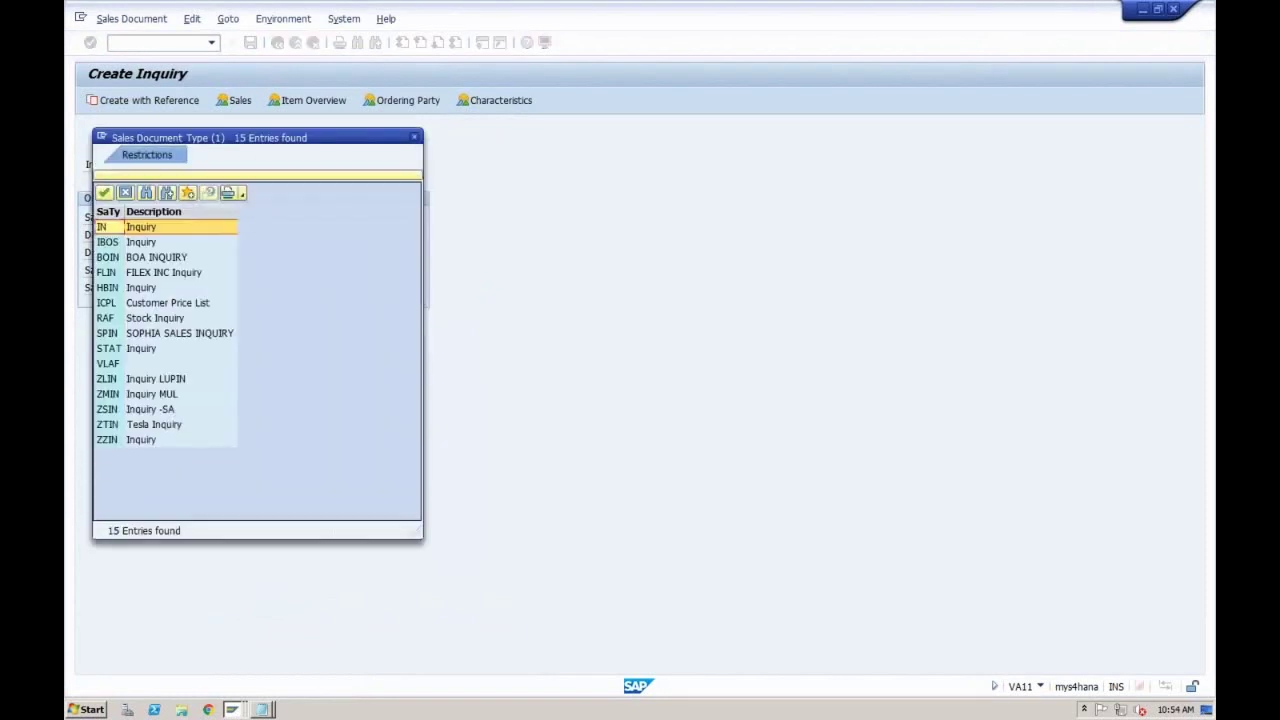
pyautogui.click(232, 709)
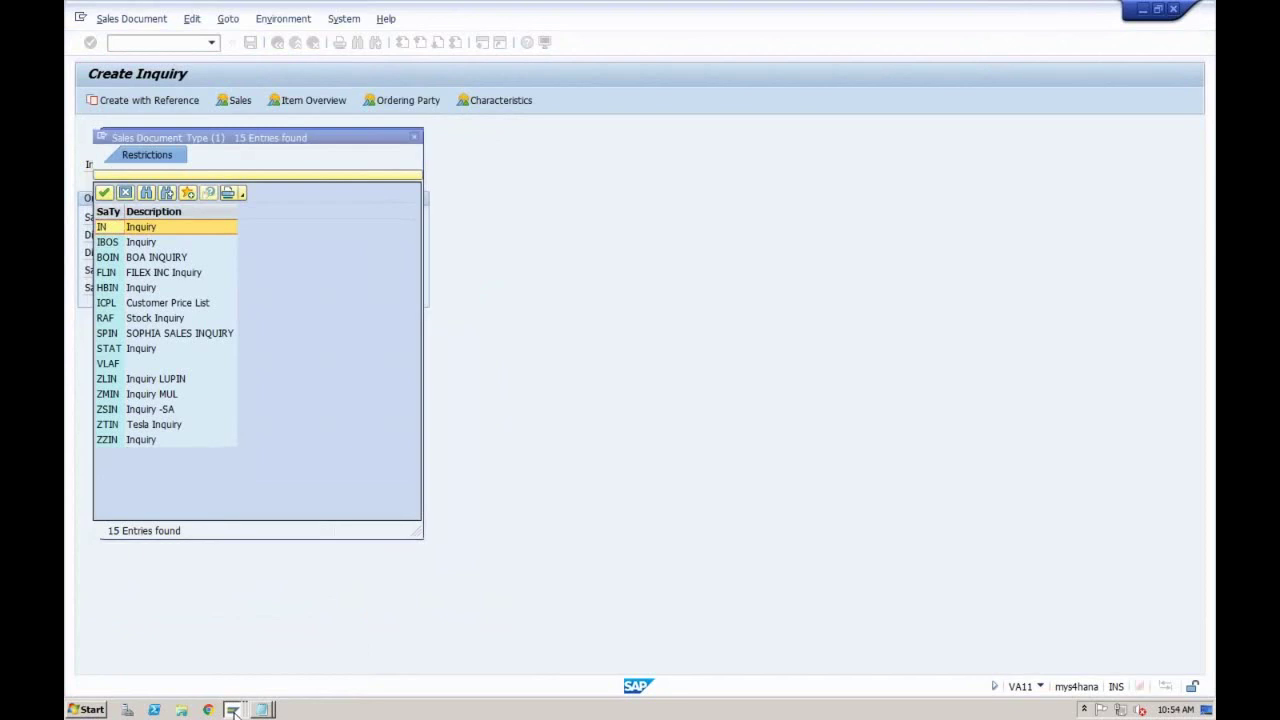
pyautogui.click(235, 639)
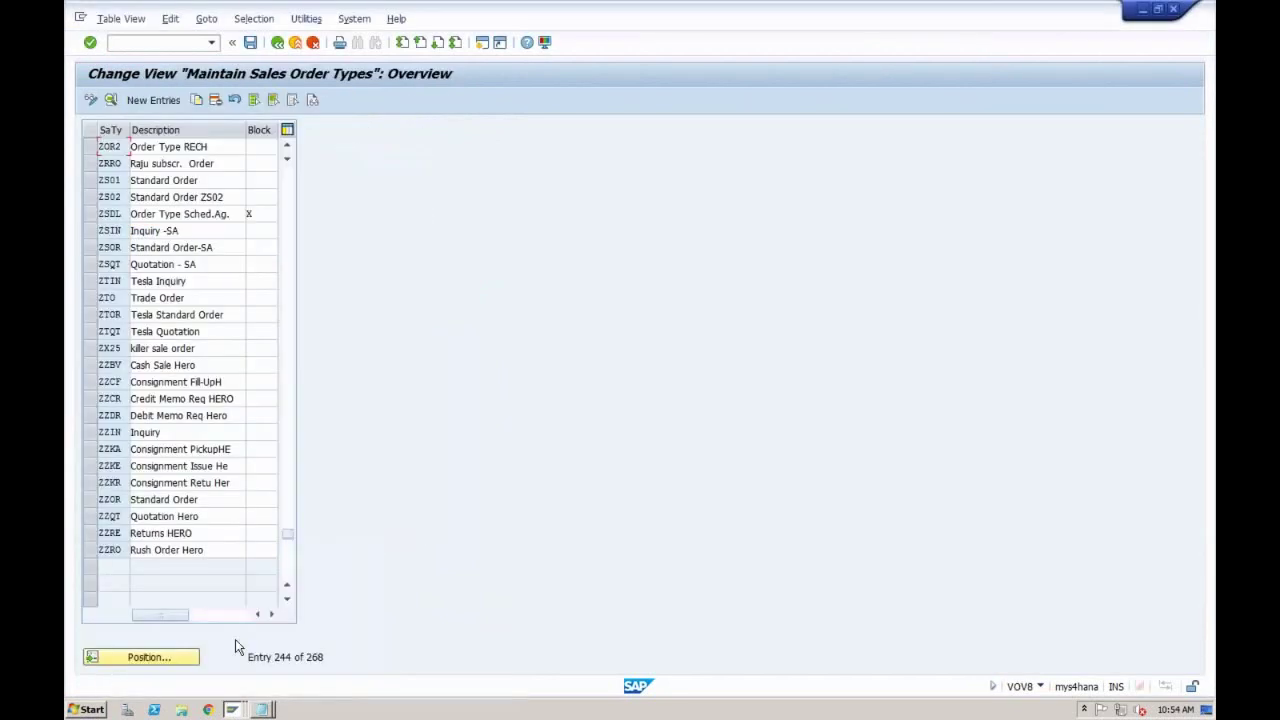
# Step: Confirm ZOR2's SD document category is C (Order) and go back to the order types overview
pyautogui.doubleClick(194, 147)
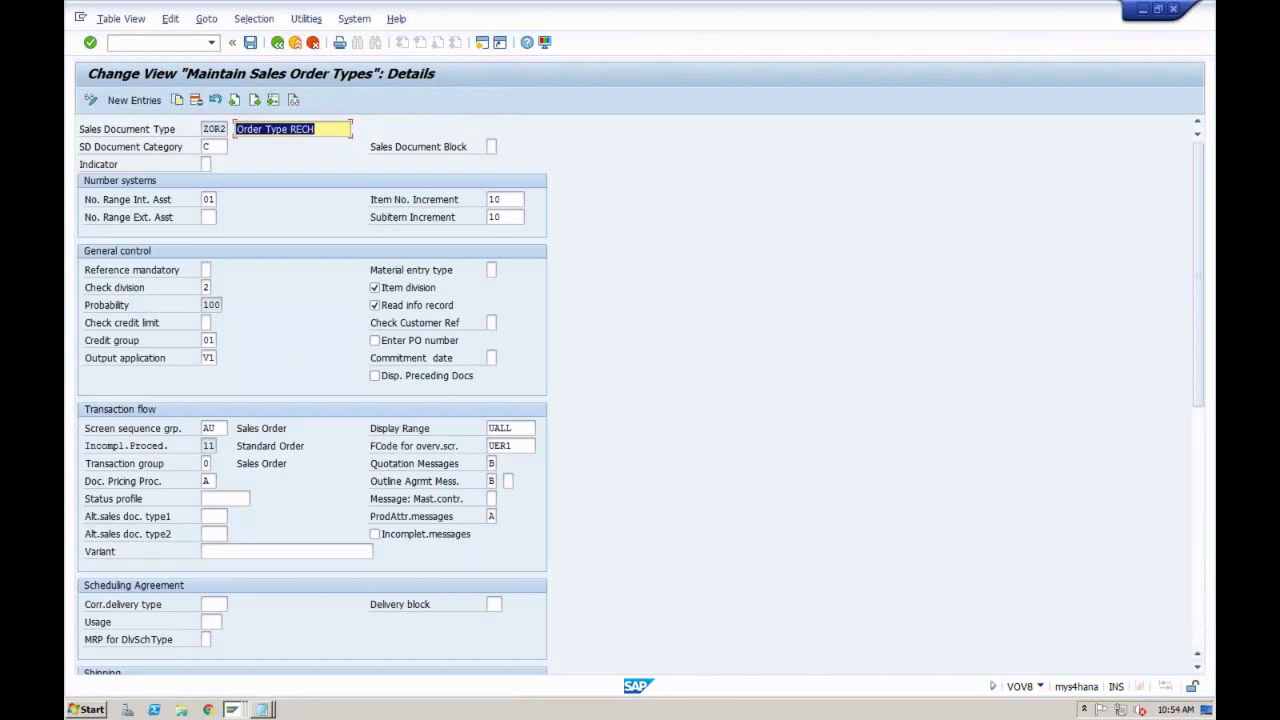
pyautogui.click(205, 148)
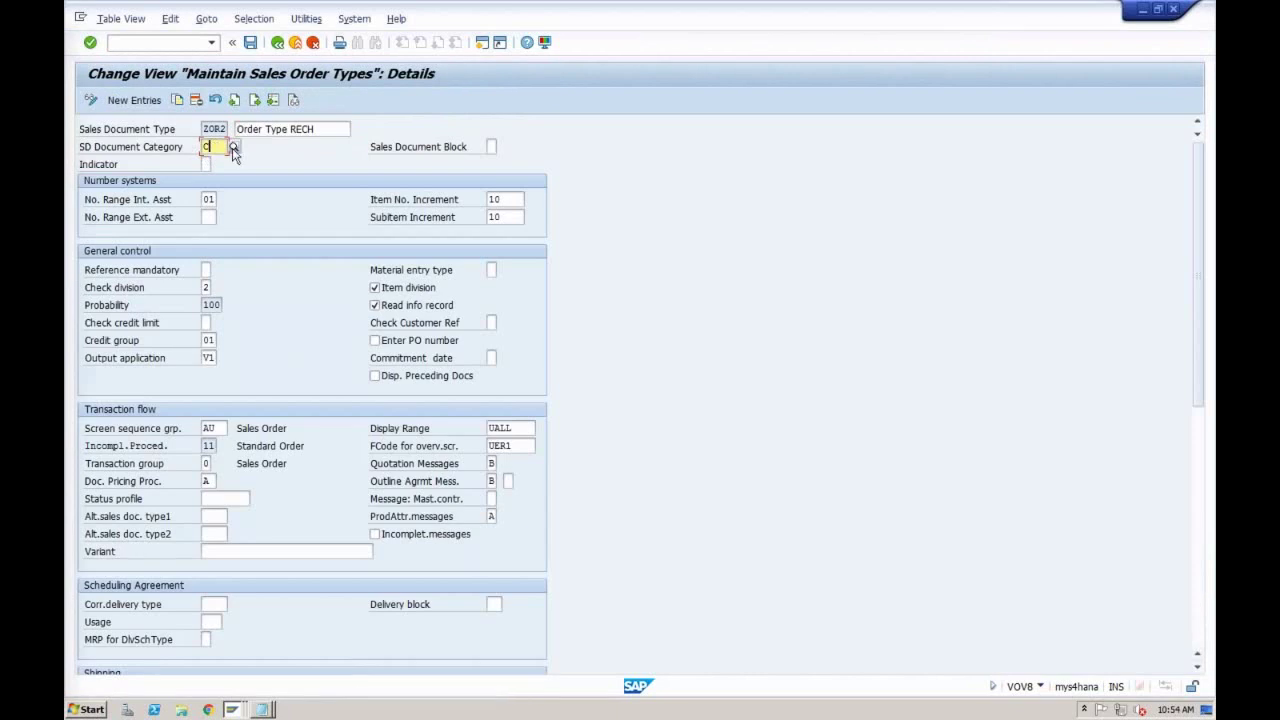
pyautogui.click(232, 148)
pyautogui.click(172, 325)
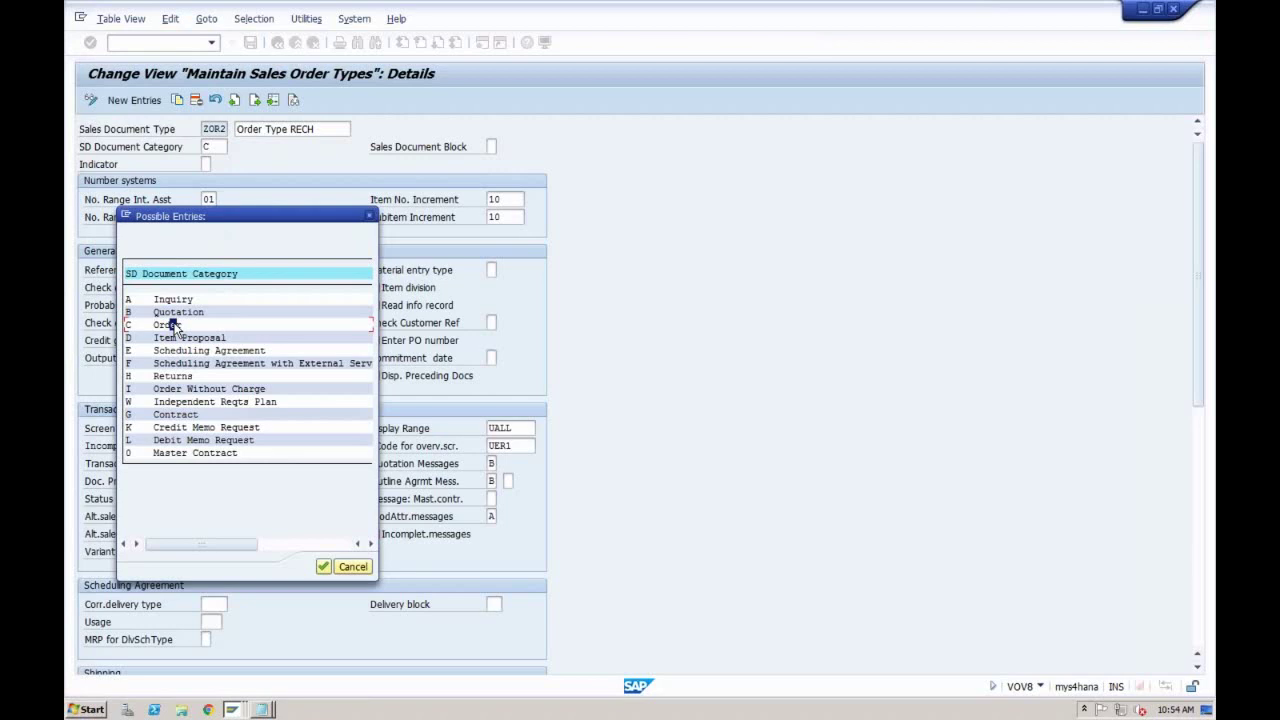
pyautogui.click(369, 216)
pyautogui.click(277, 42)
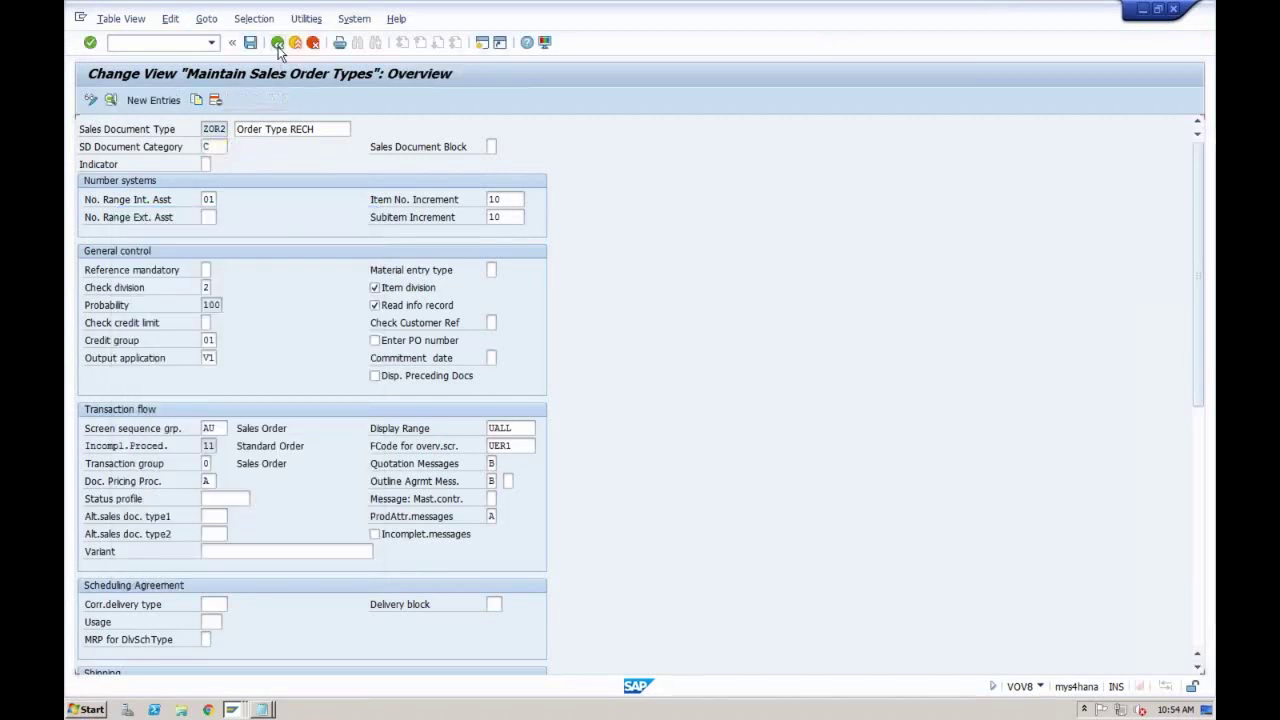
pyautogui.click(150, 657)
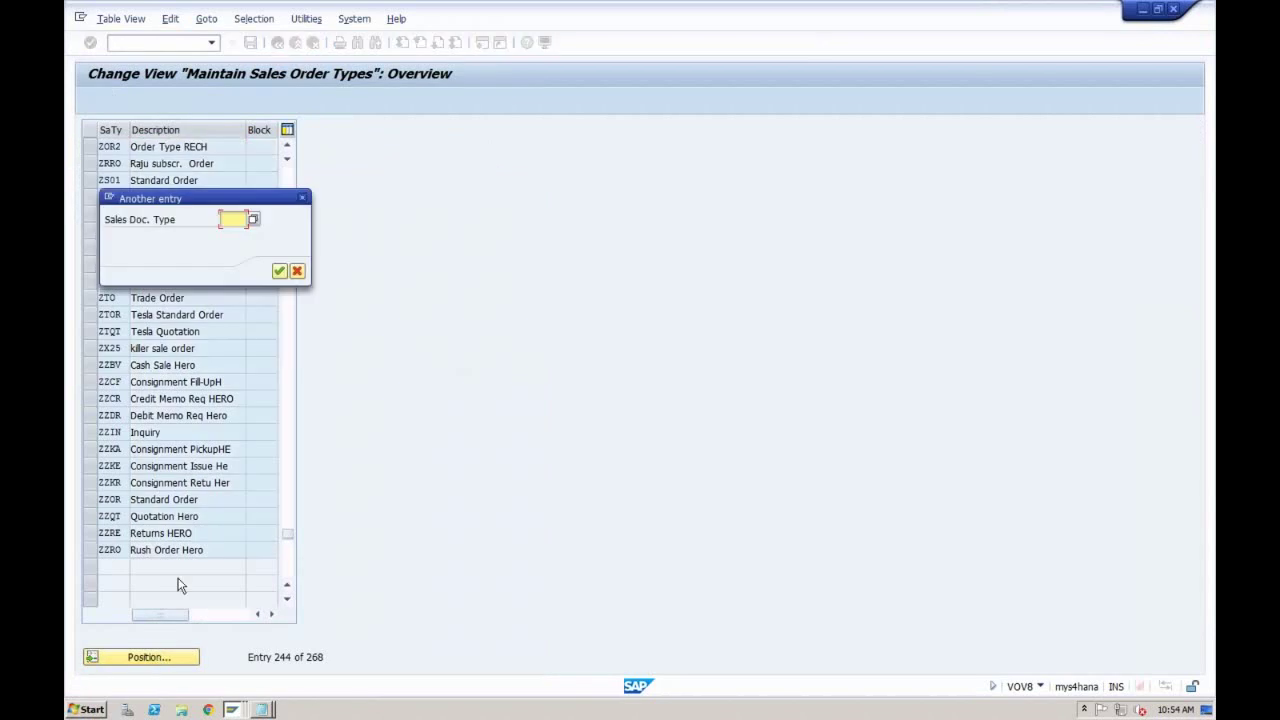
# Step: Position to inquiry type IN, open its details, and review its SD document category A
pyautogui.write('IN')
pyautogui.press('Return')
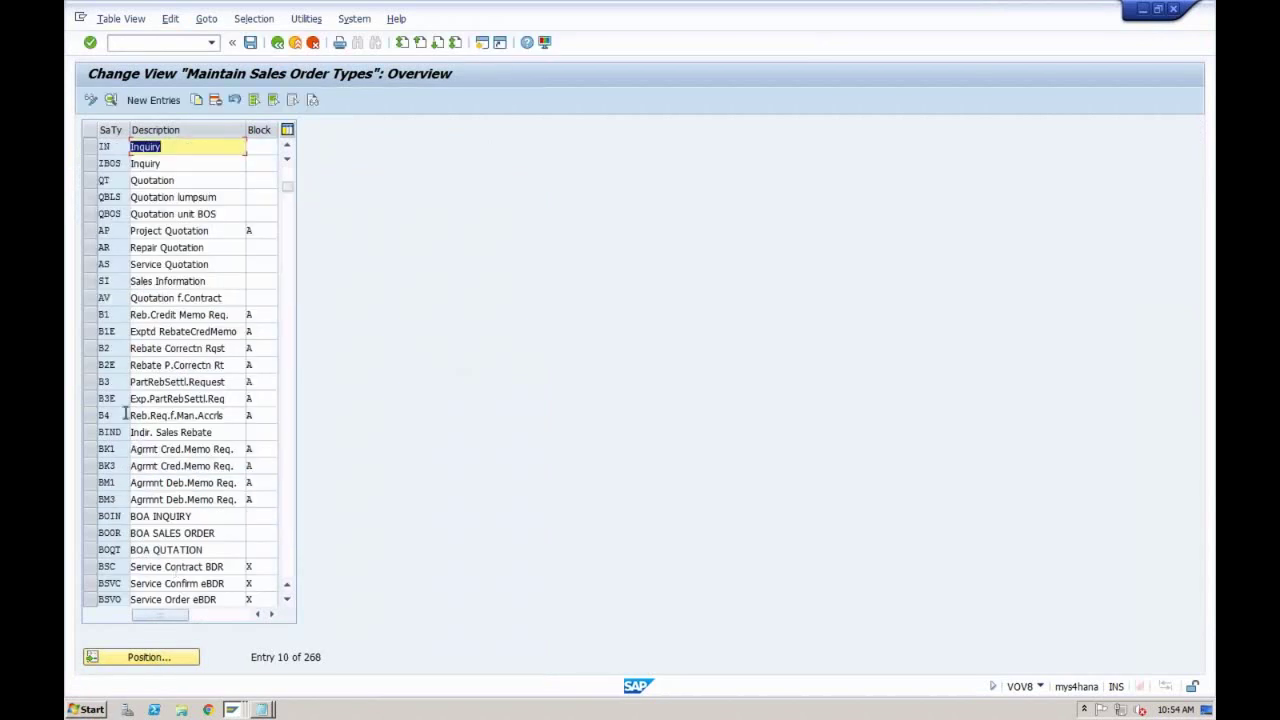
pyautogui.click(89, 146)
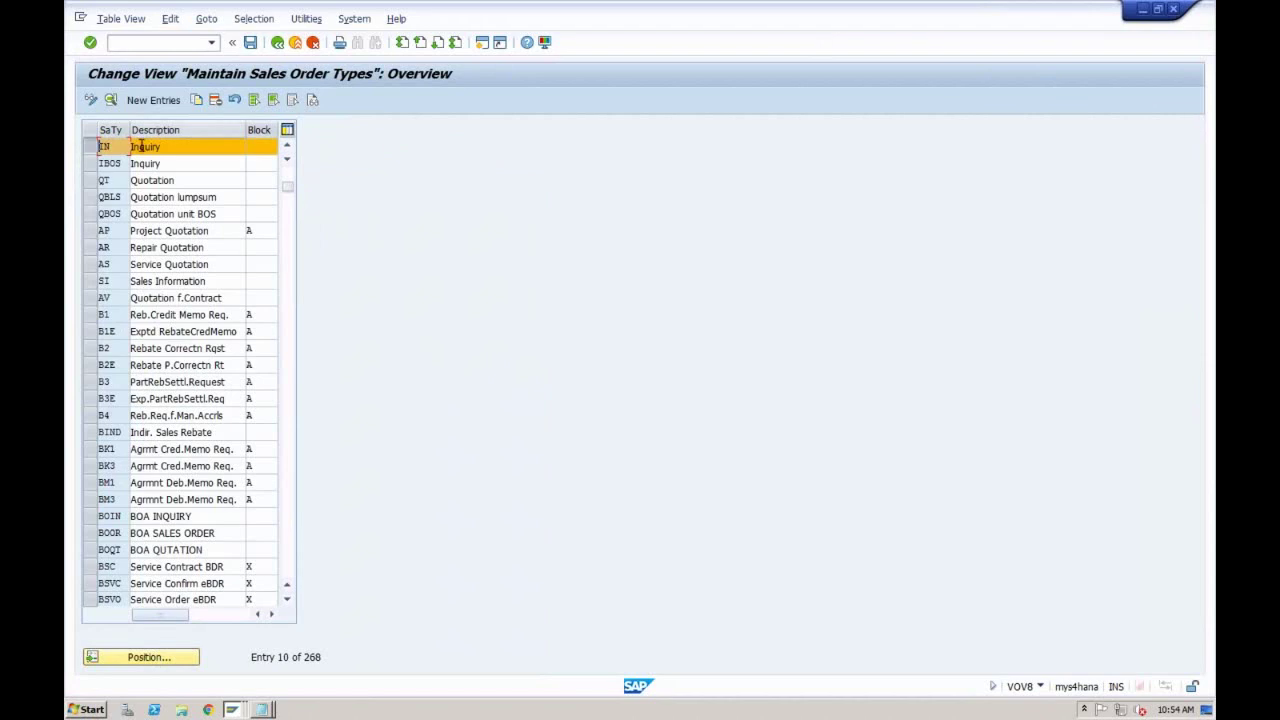
pyautogui.click(200, 101)
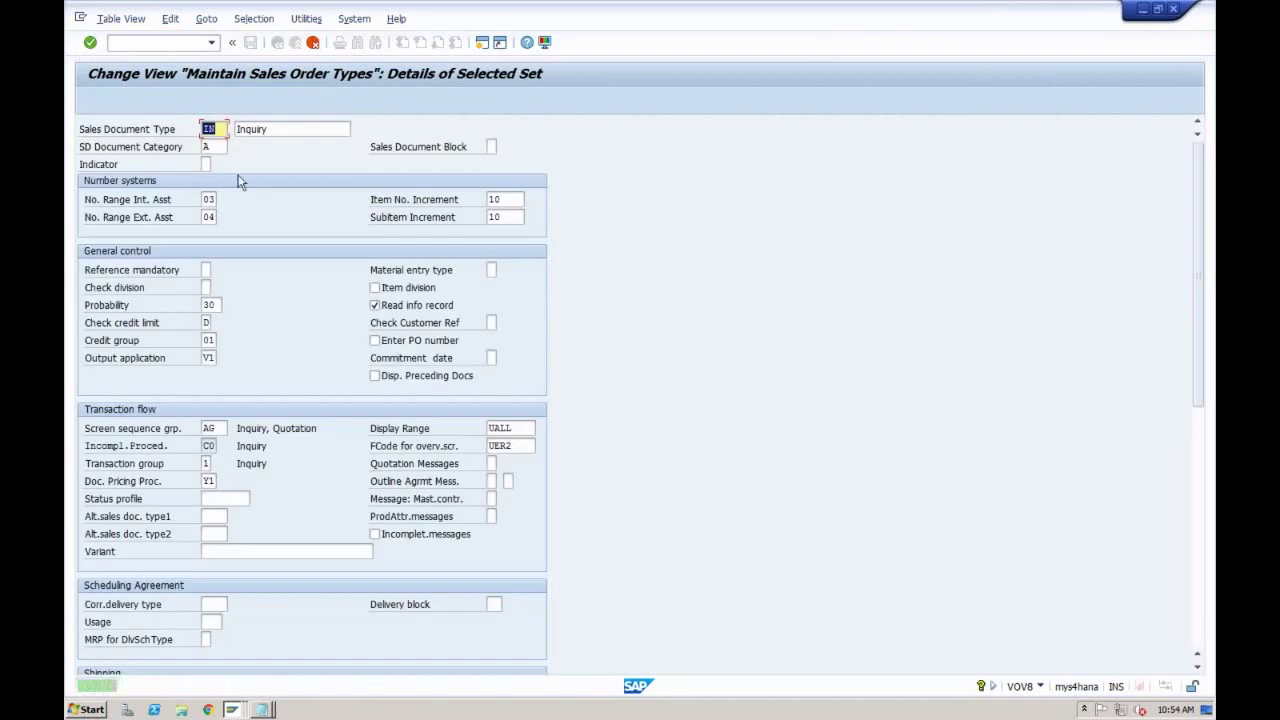
pyautogui.click(221, 146)
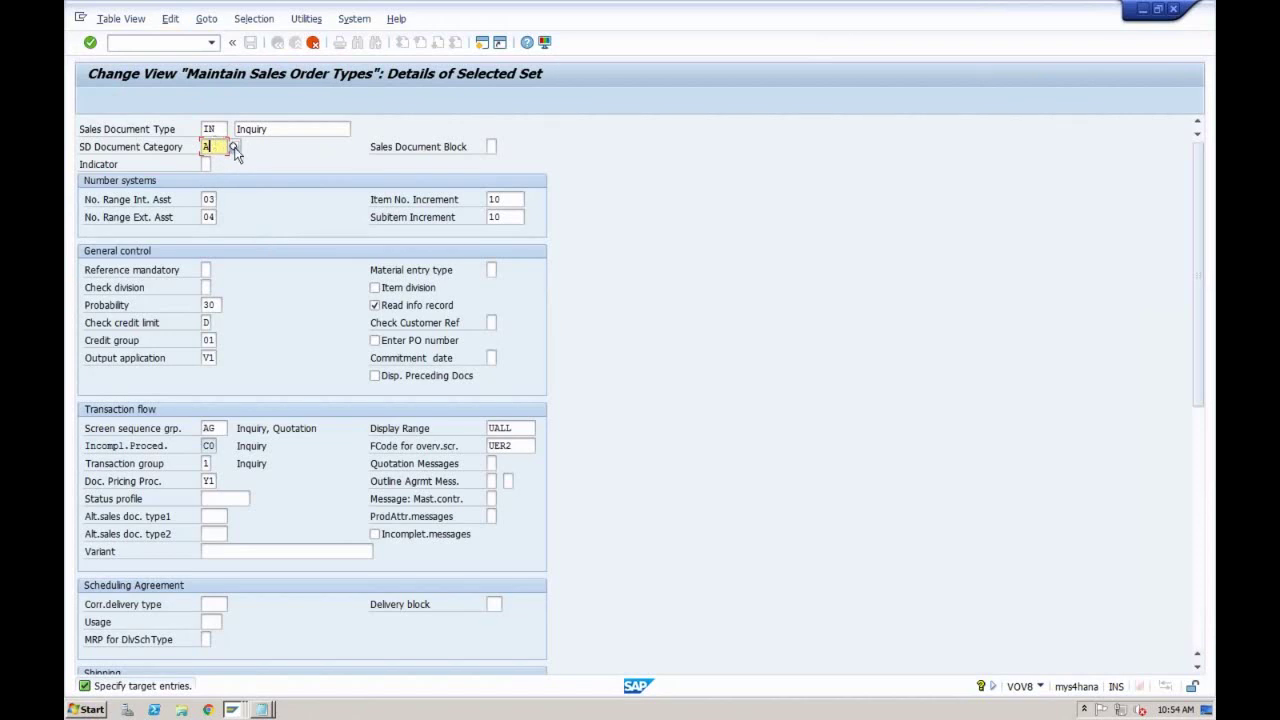
pyautogui.click(234, 147)
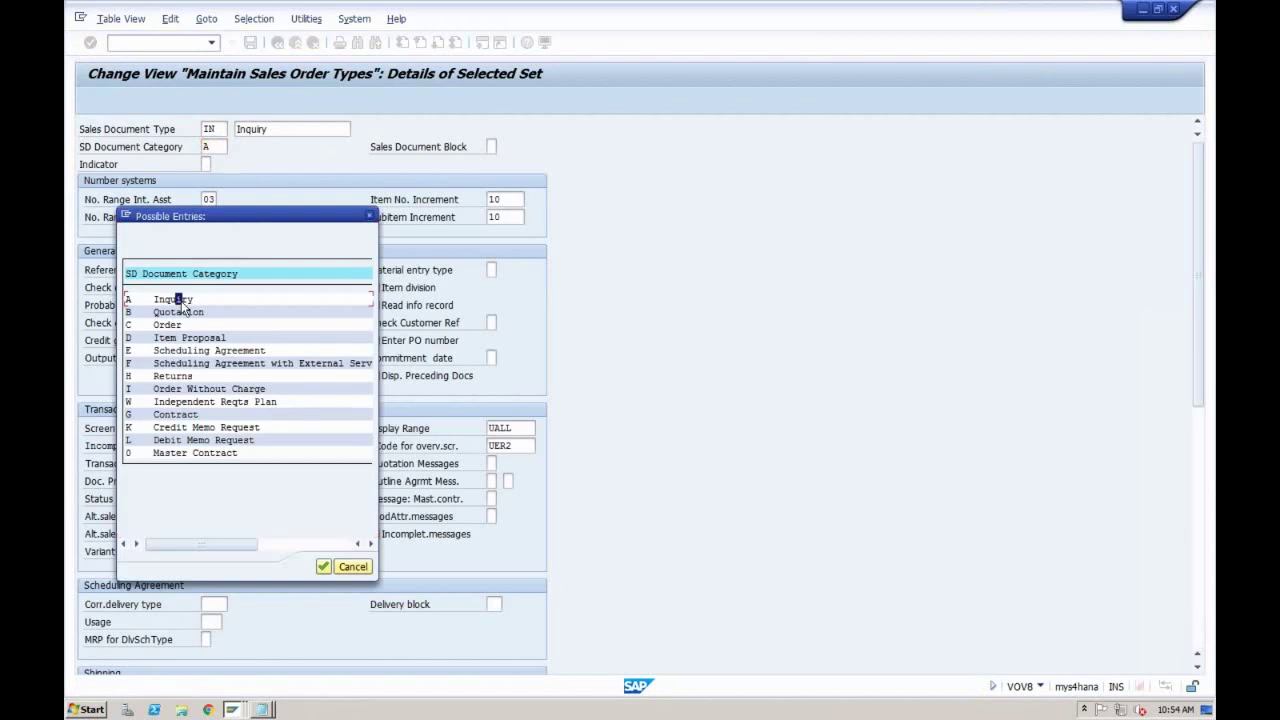
pyautogui.click(369, 215)
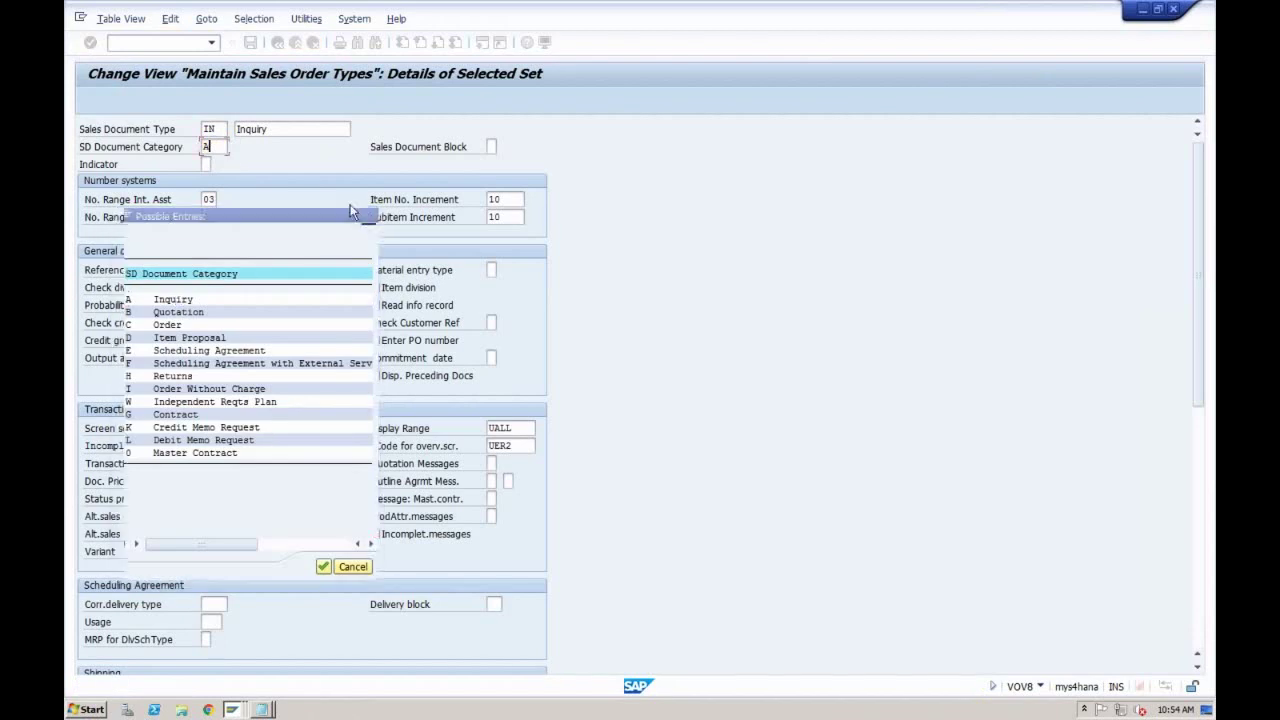
# Step: Rename the copy to ZIN1 and review its number ranges, probability 30 and credit check D
pyautogui.click(207, 129)
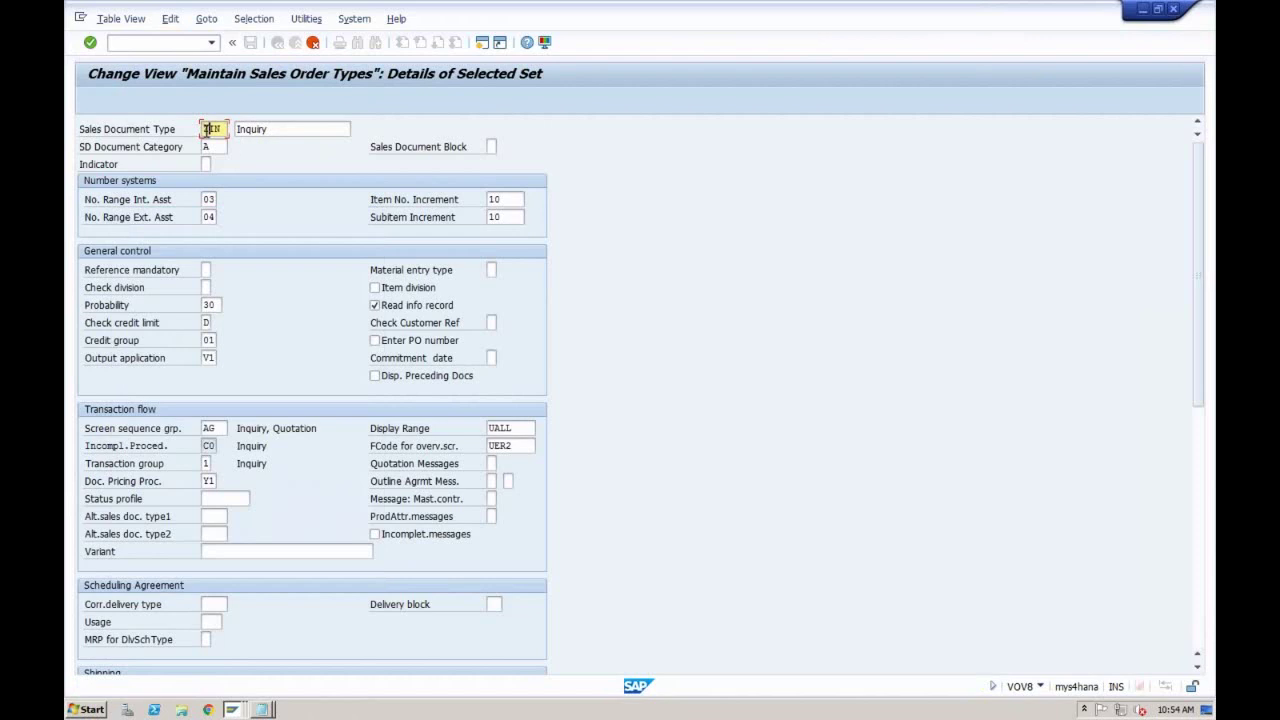
pyautogui.write('ZIN1')
pyautogui.click(209, 200)
pyautogui.click(209, 217)
pyautogui.click(499, 200)
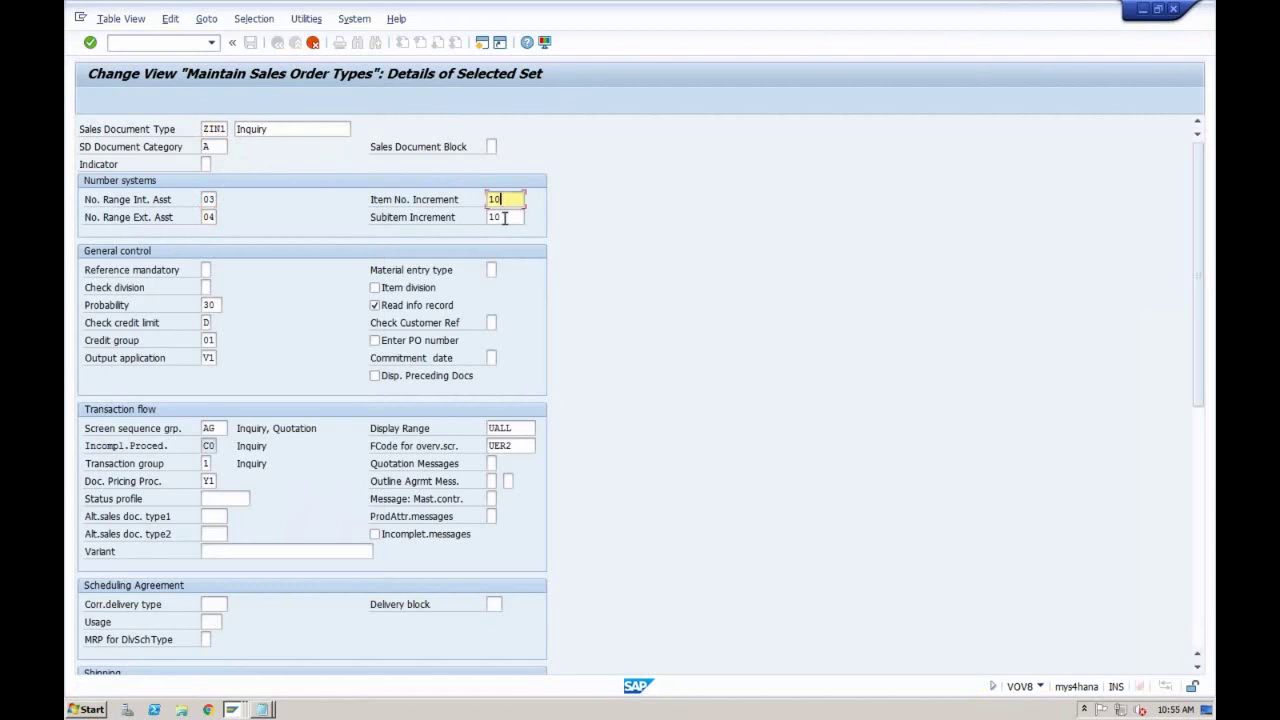
pyautogui.click(505, 218)
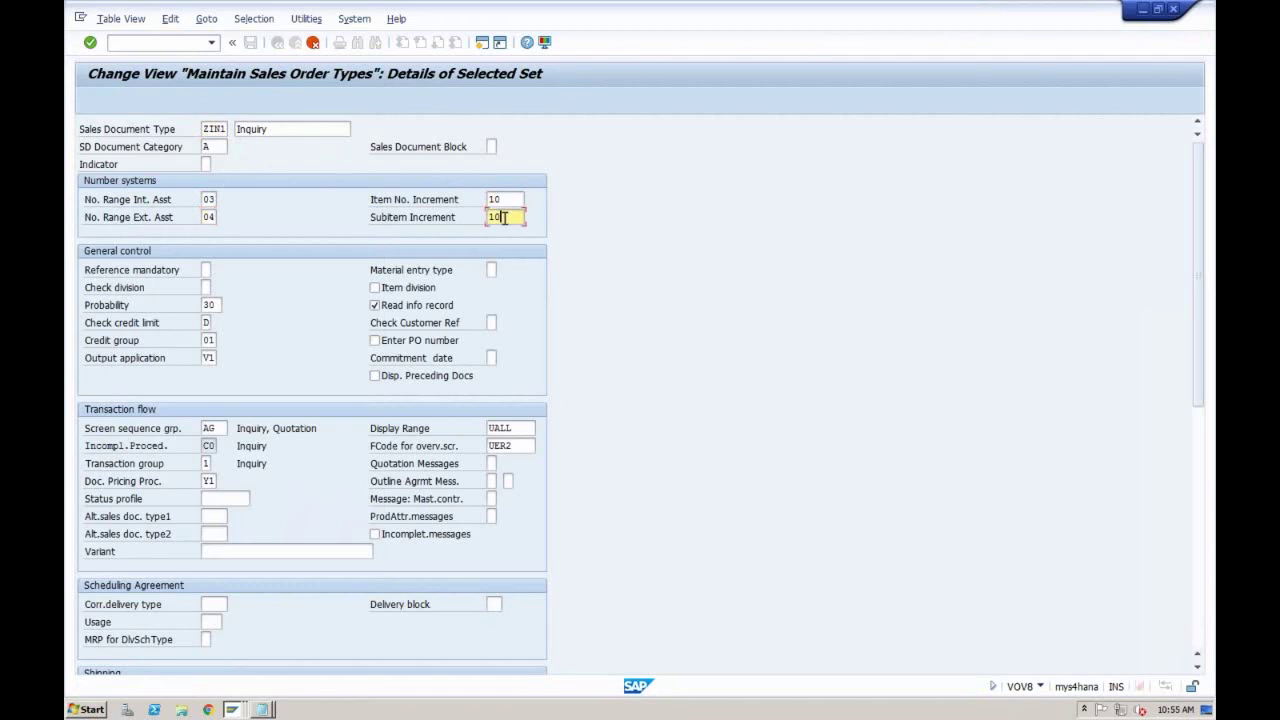
pyautogui.click(220, 305)
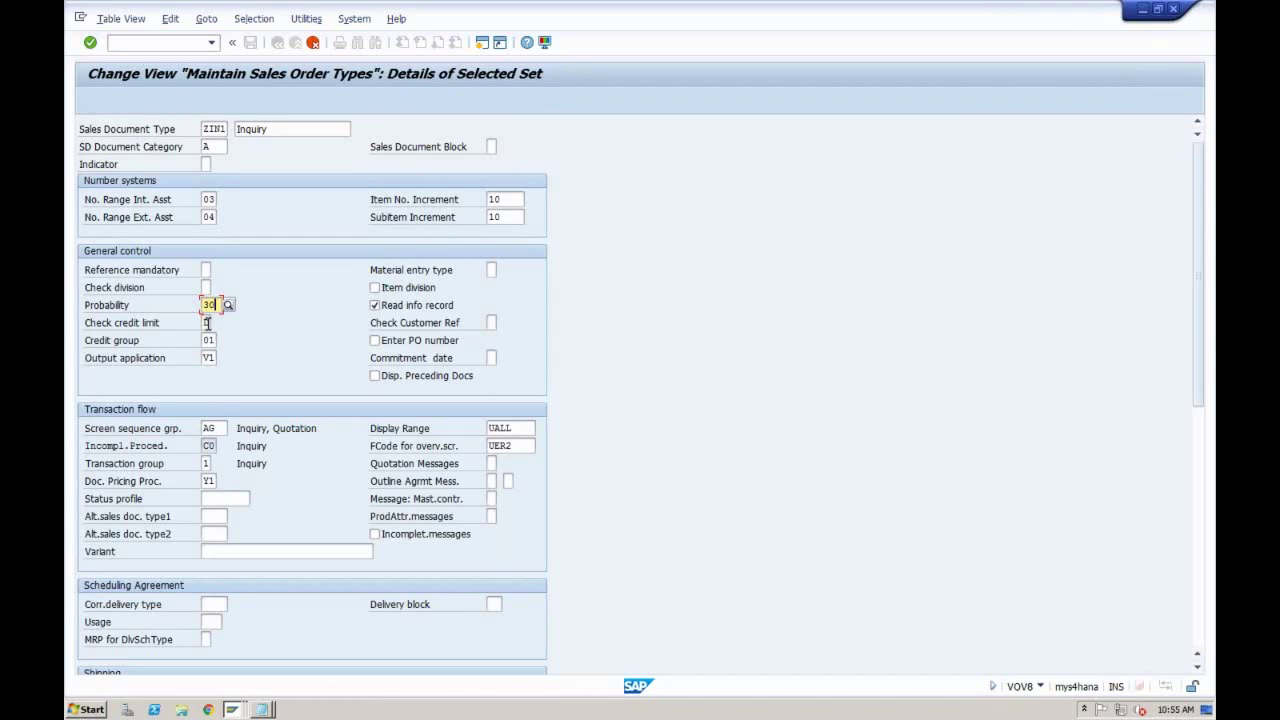
pyautogui.click(207, 322)
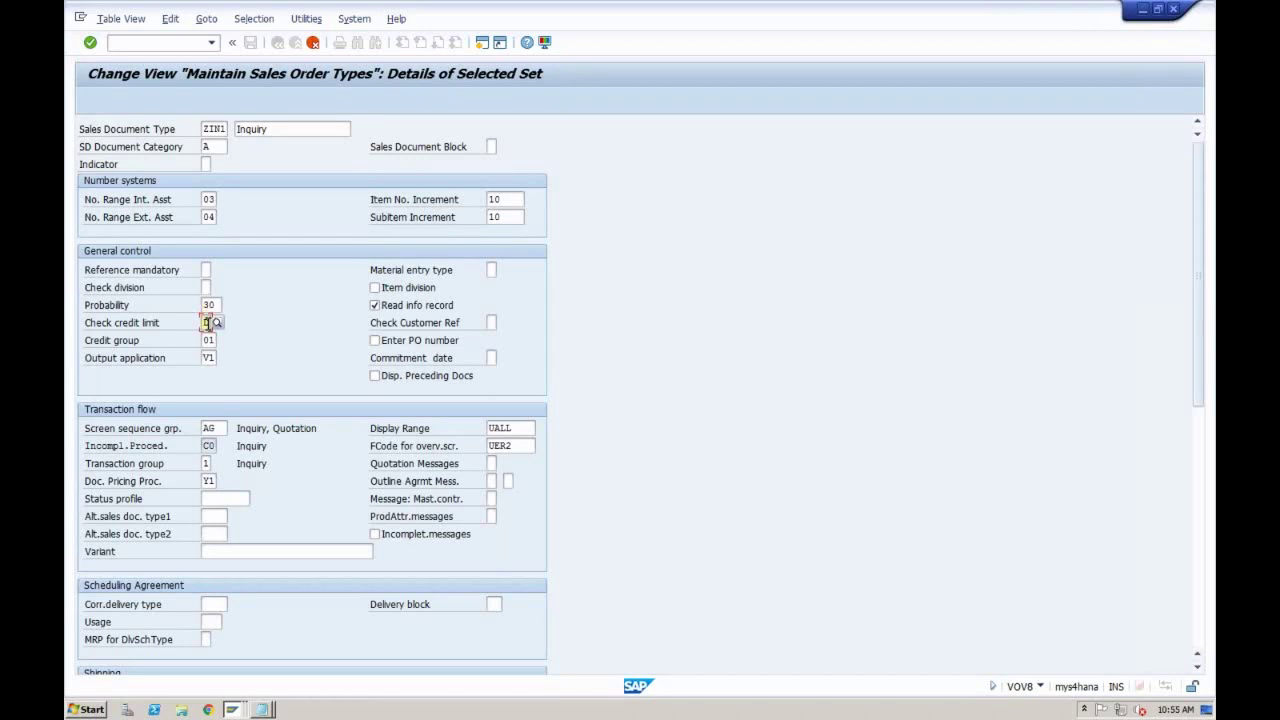
pyautogui.click(209, 358)
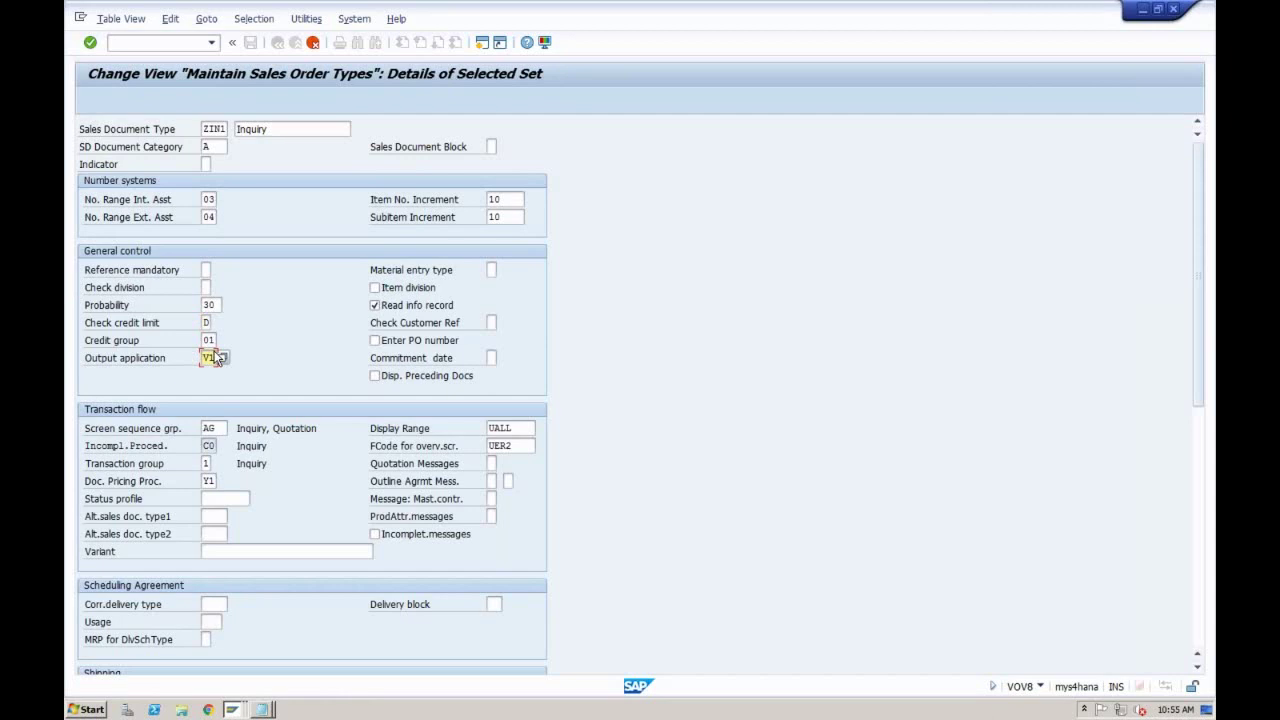
pyautogui.click(208, 323)
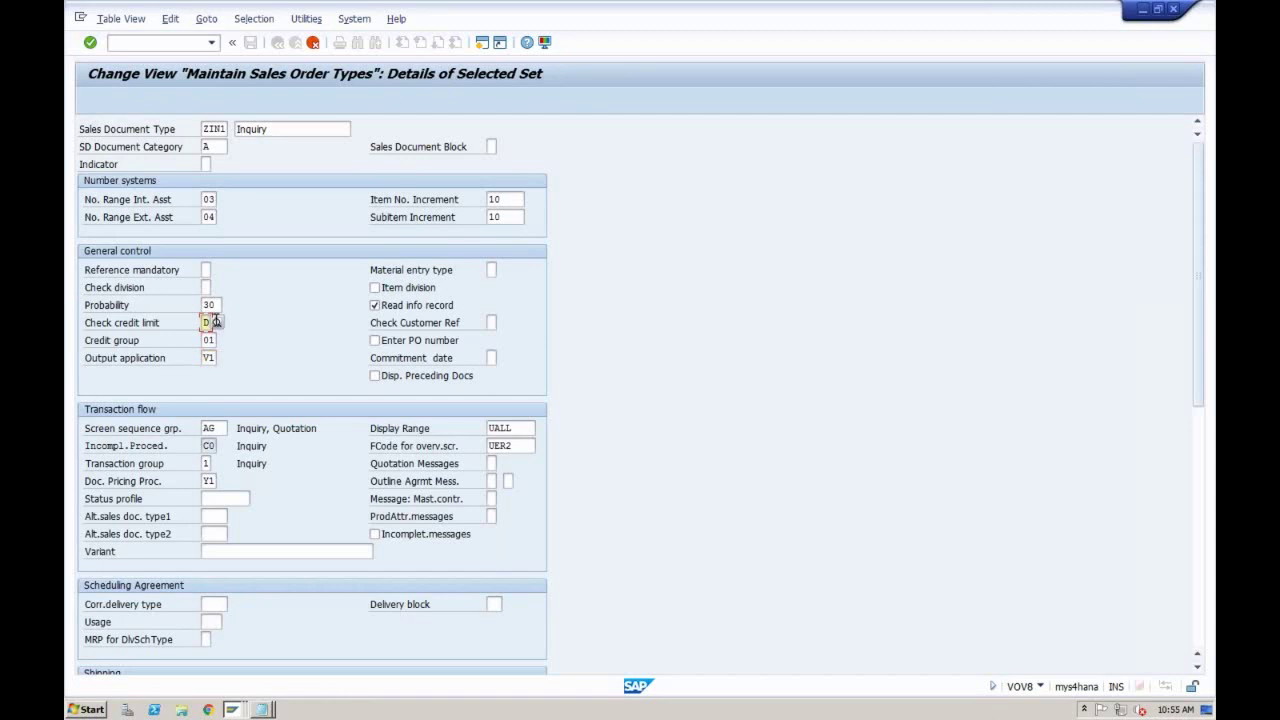
pyautogui.click(216, 323)
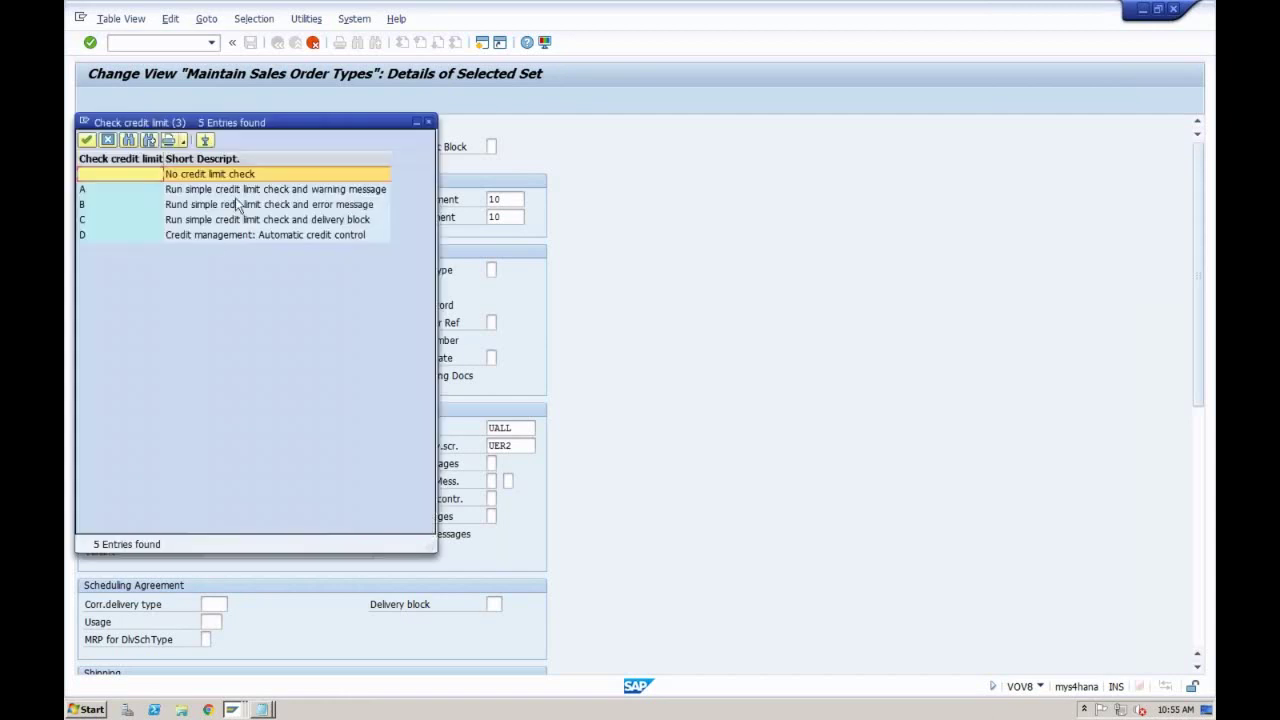
# Step: Review the credit check options, then keep ZIN1's Check credit limit at D (automatic credit control)
pyautogui.click(256, 175)
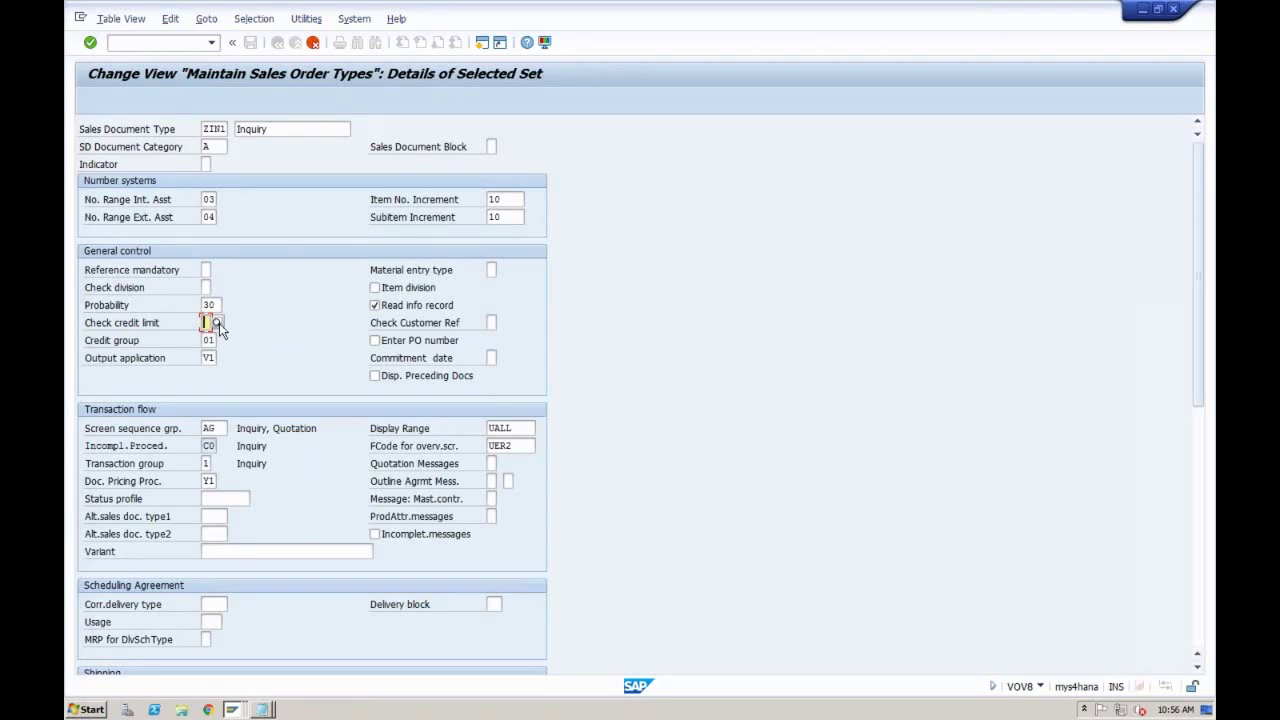
pyautogui.click(219, 323)
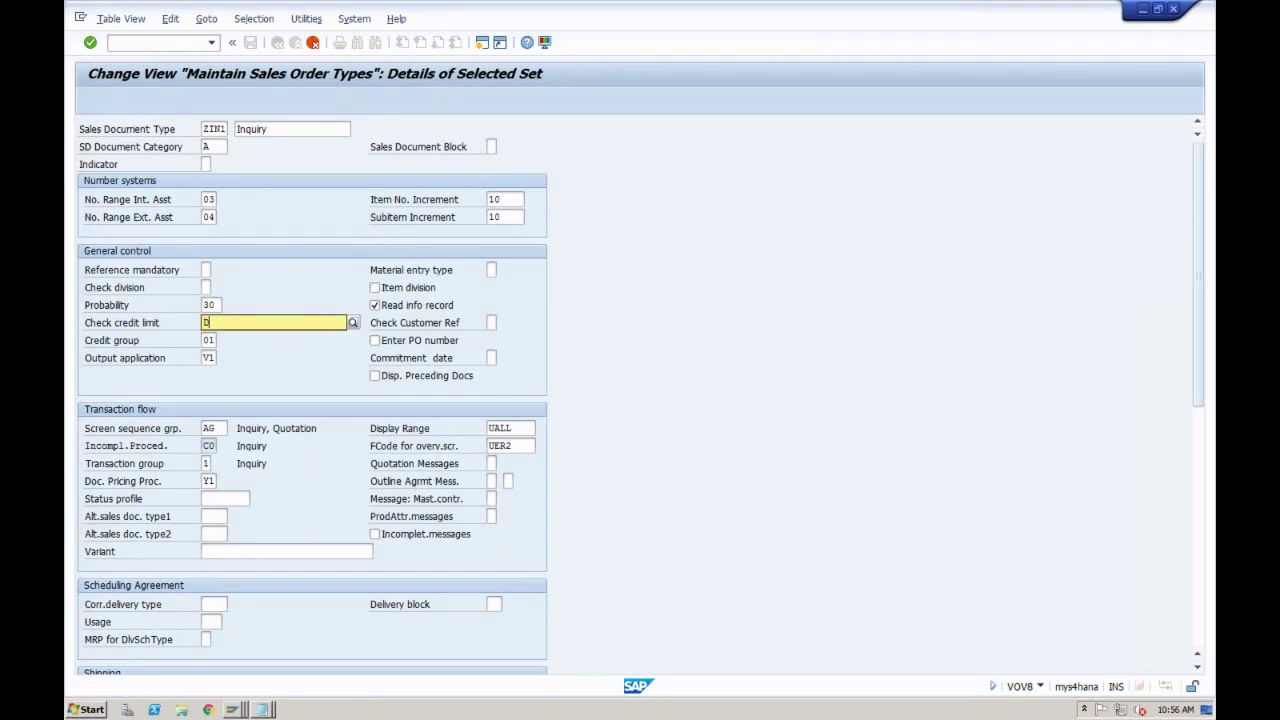
# Step: Accept credit limit check value D and include ZIN1 in copying control
pyautogui.press('Down')
pyautogui.press('Down')
pyautogui.press('Return')
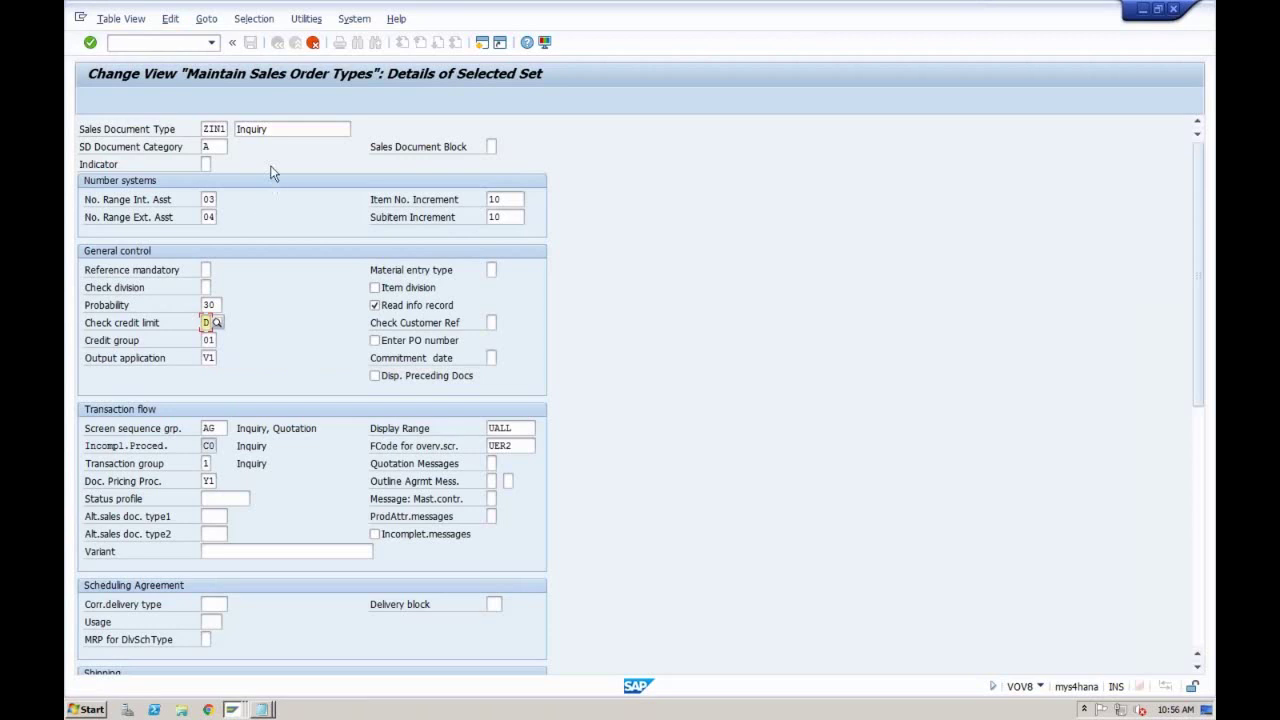
pyautogui.hotkey('ctrl', 's')
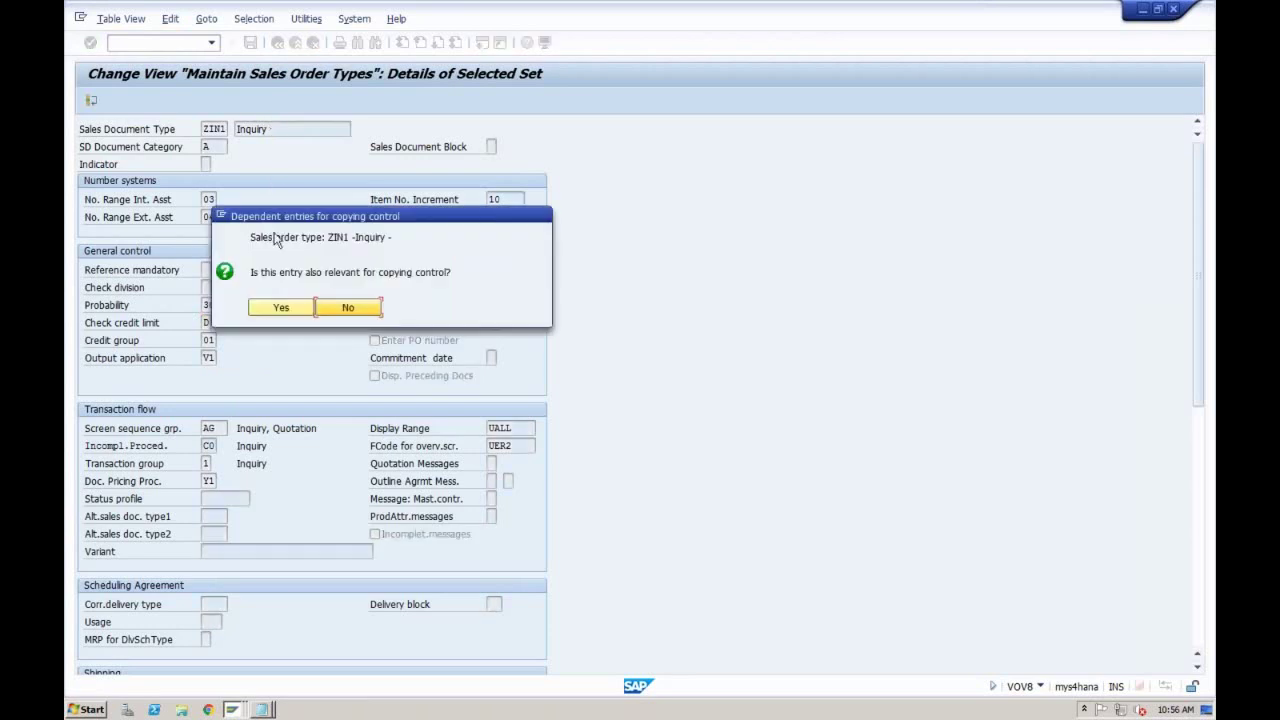
pyautogui.click(281, 309)
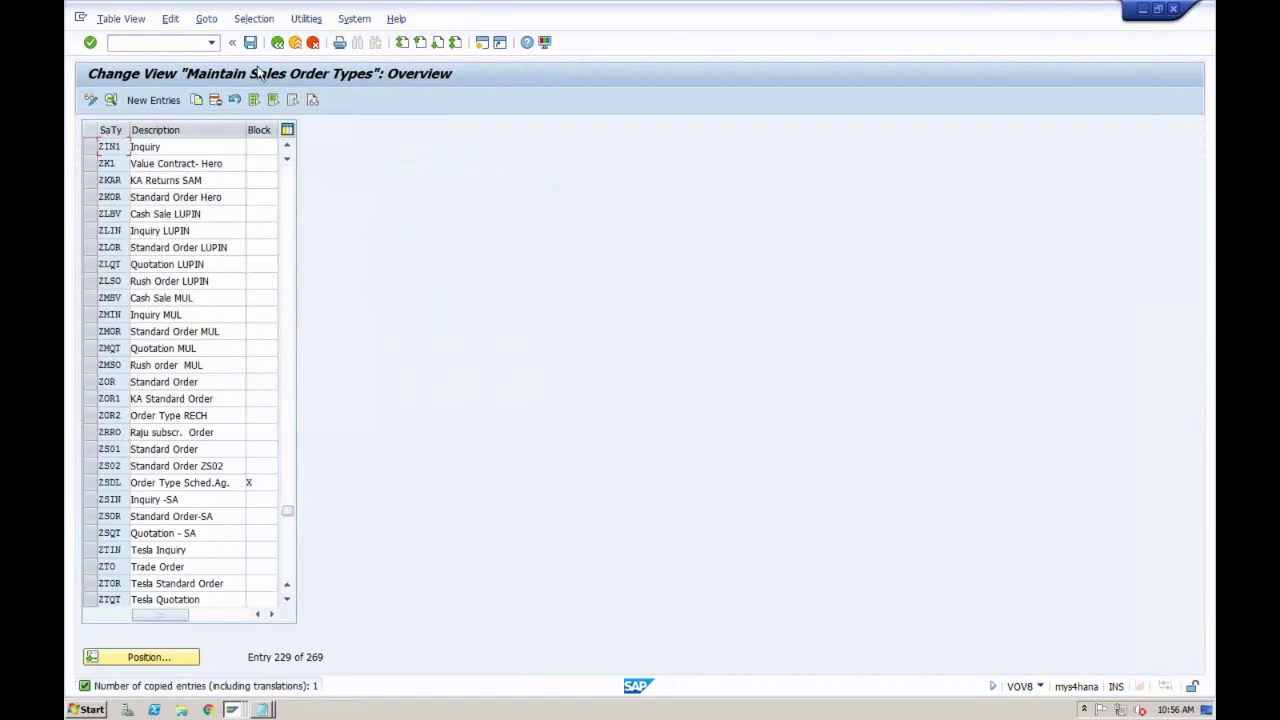
# Step: Save the ZIN1 'Inquiry' type, confirm the transport key fields, and review its overview row
pyautogui.click(251, 44)
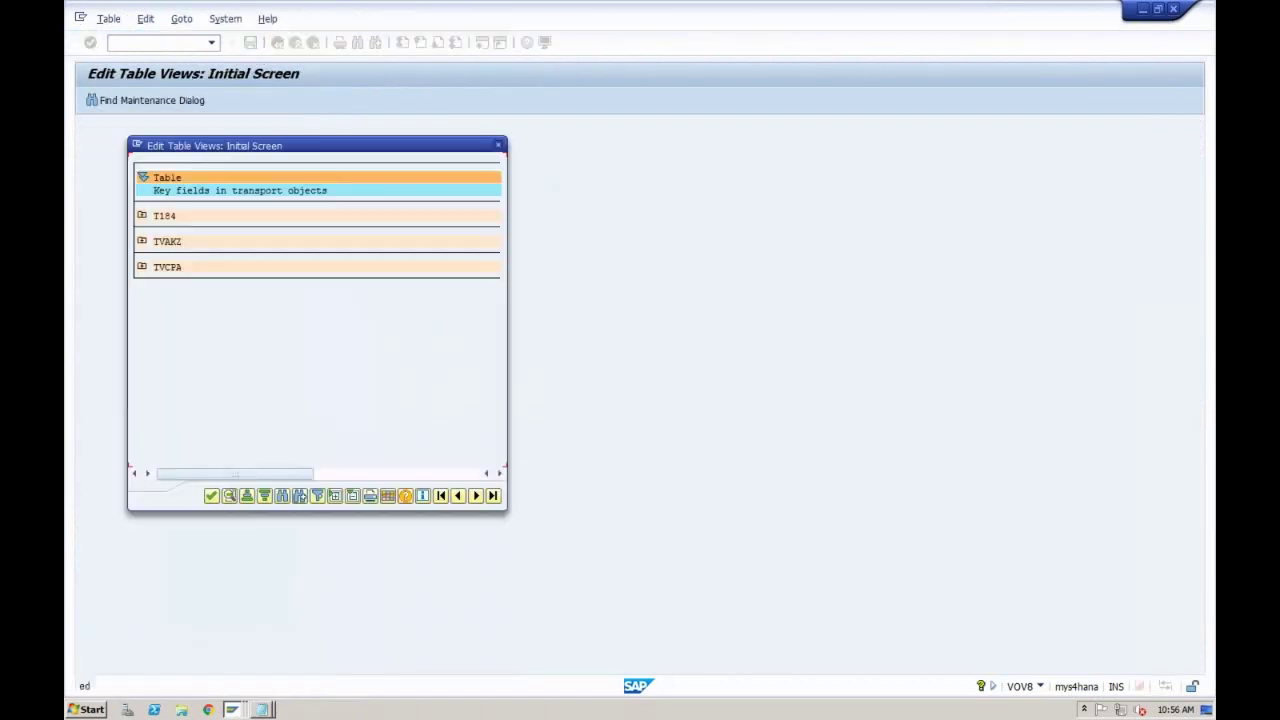
pyautogui.click(211, 495)
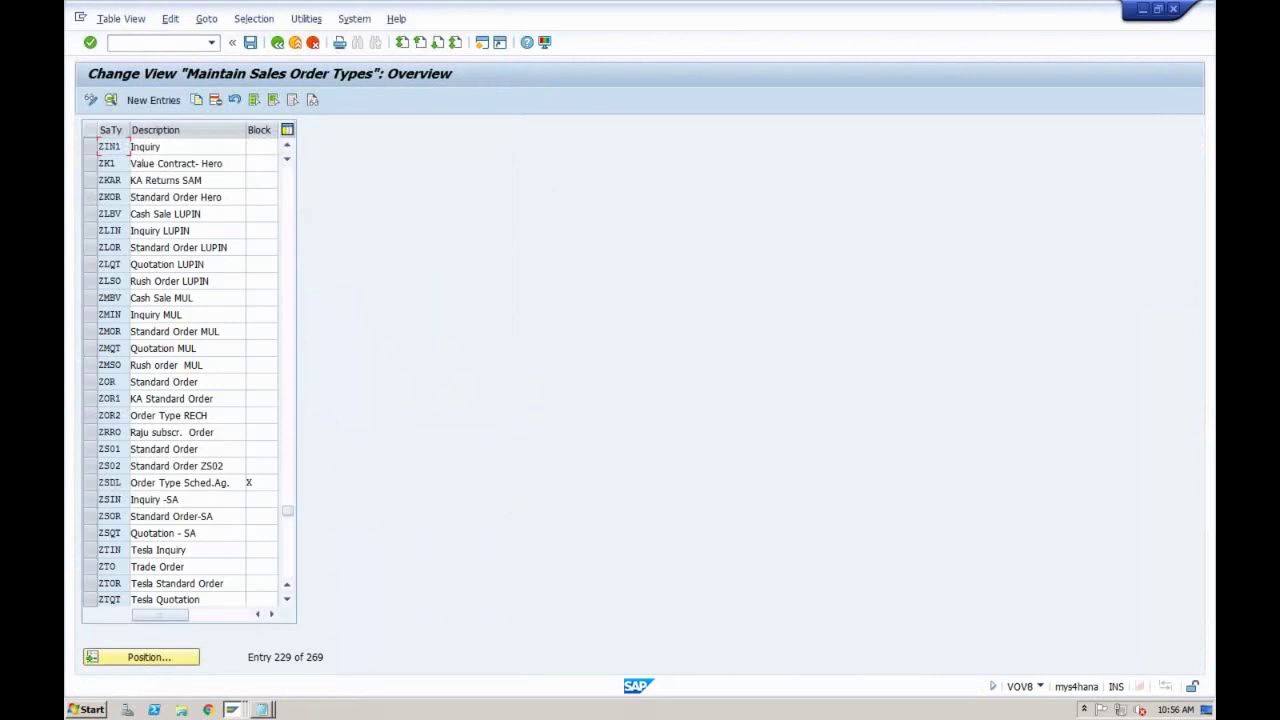
pyautogui.click(168, 146)
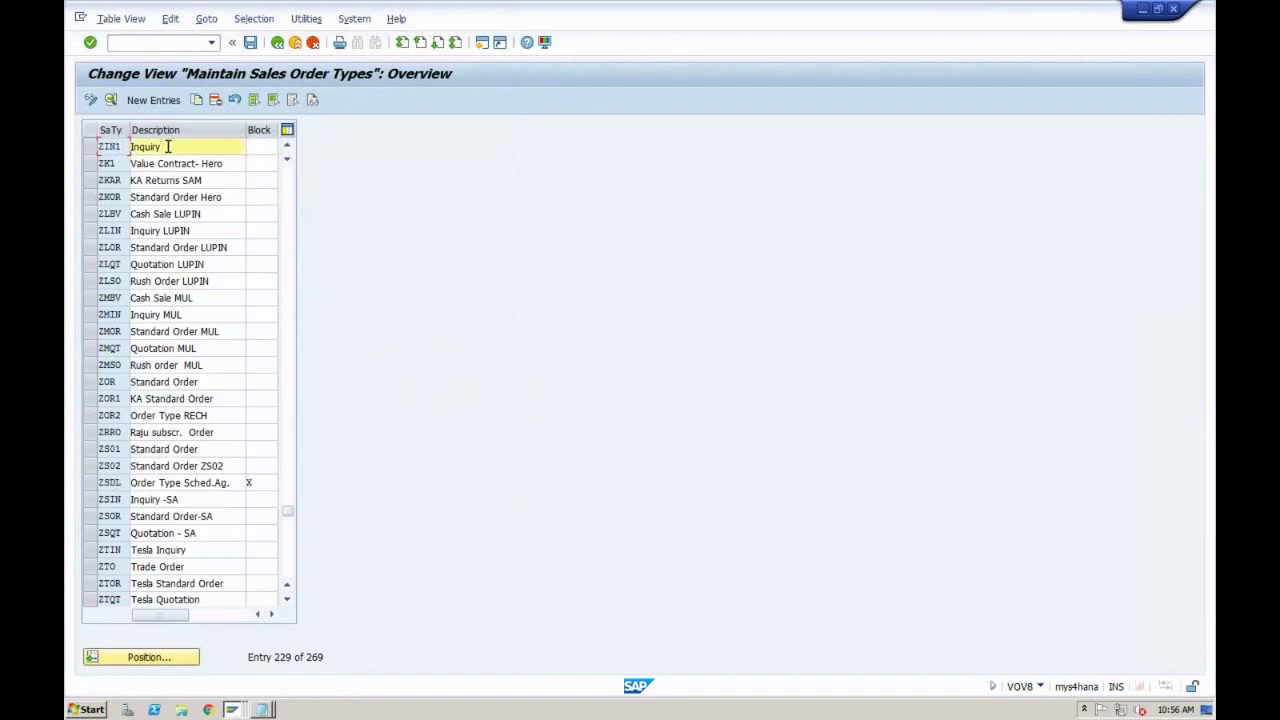
pyautogui.hotkey('shift', 'Tab')
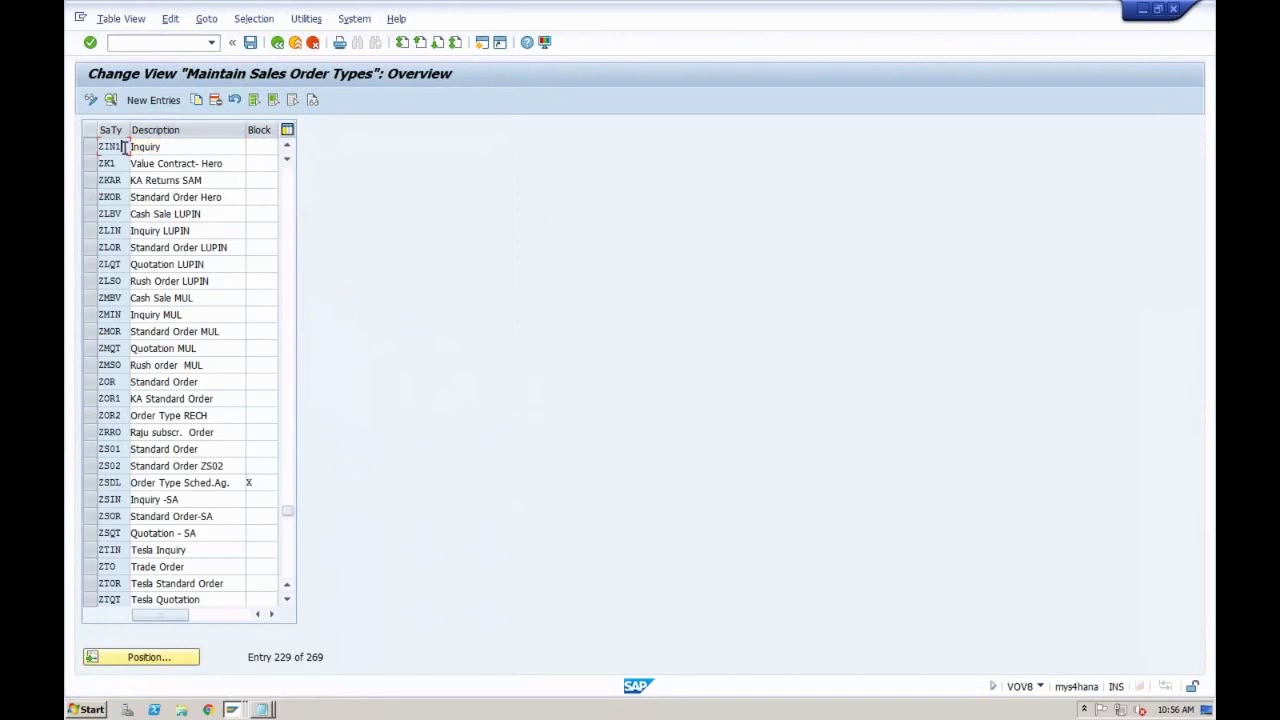
pyautogui.click(184, 148)
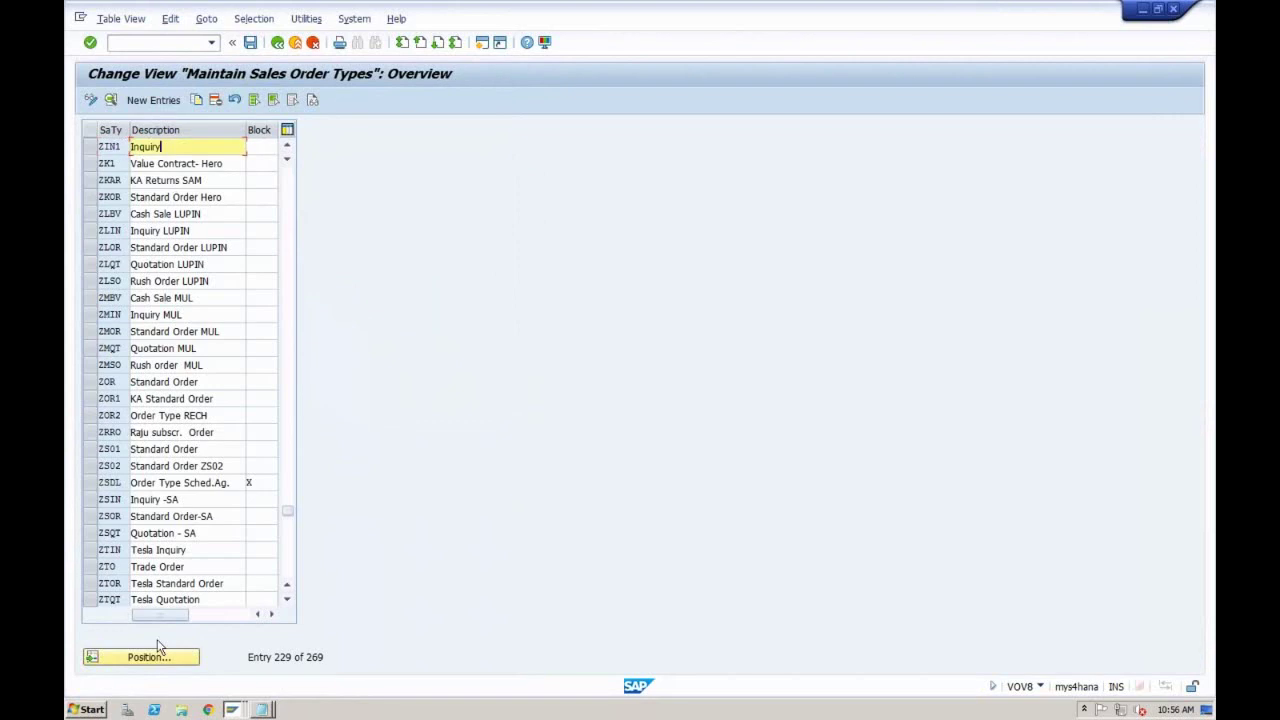
pyautogui.click(286, 300)
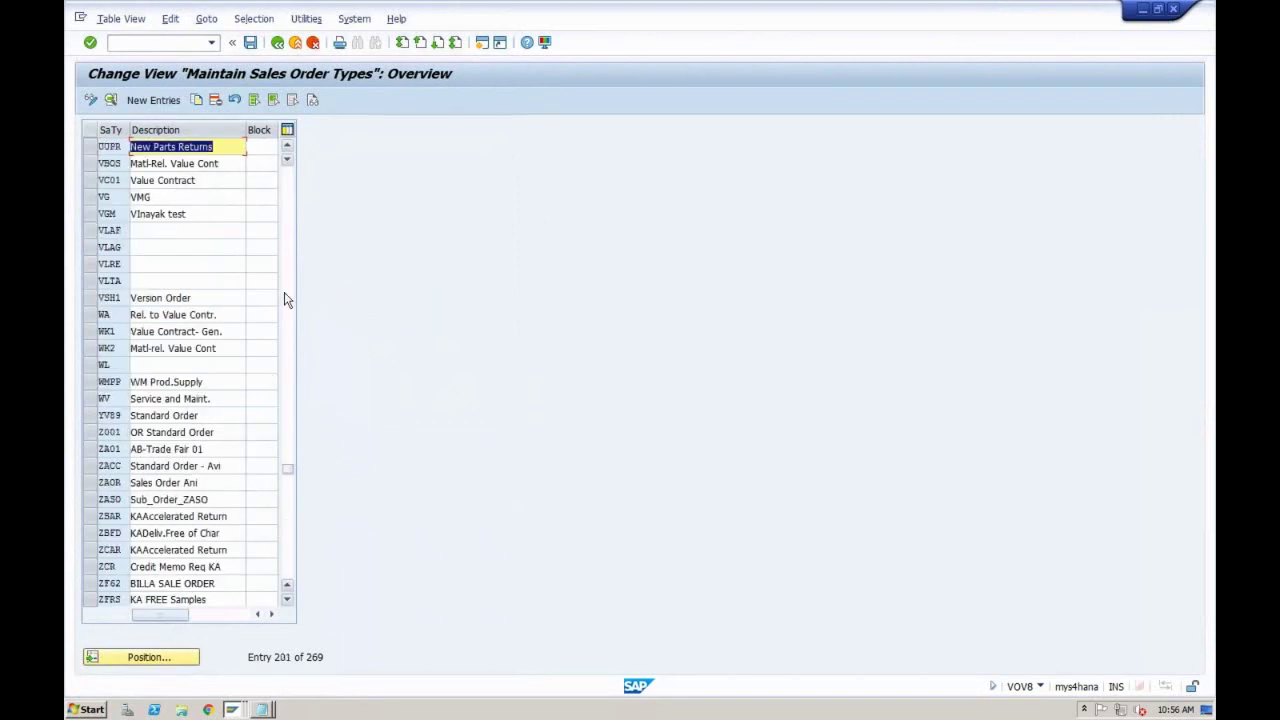
# Step: Jump to the QT Quotation entry and copy it as a new order type
pyautogui.click(139, 659)
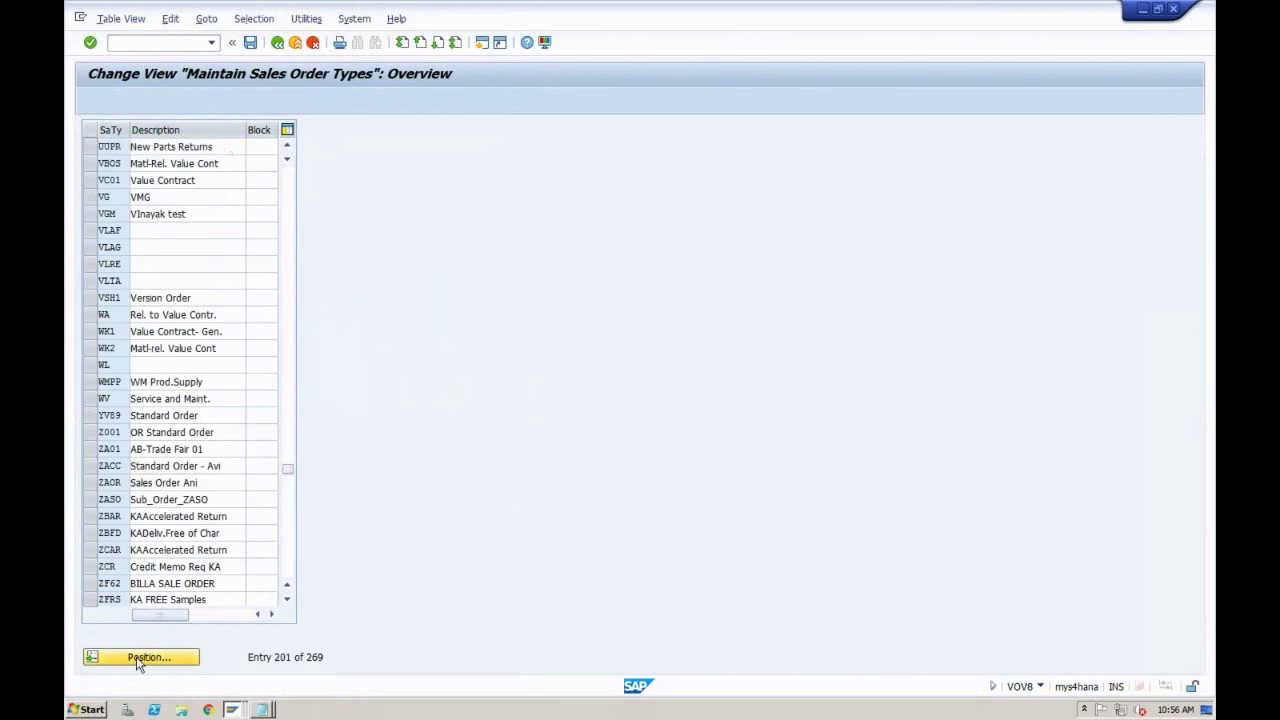
pyautogui.write('QT')
pyautogui.press('Return')
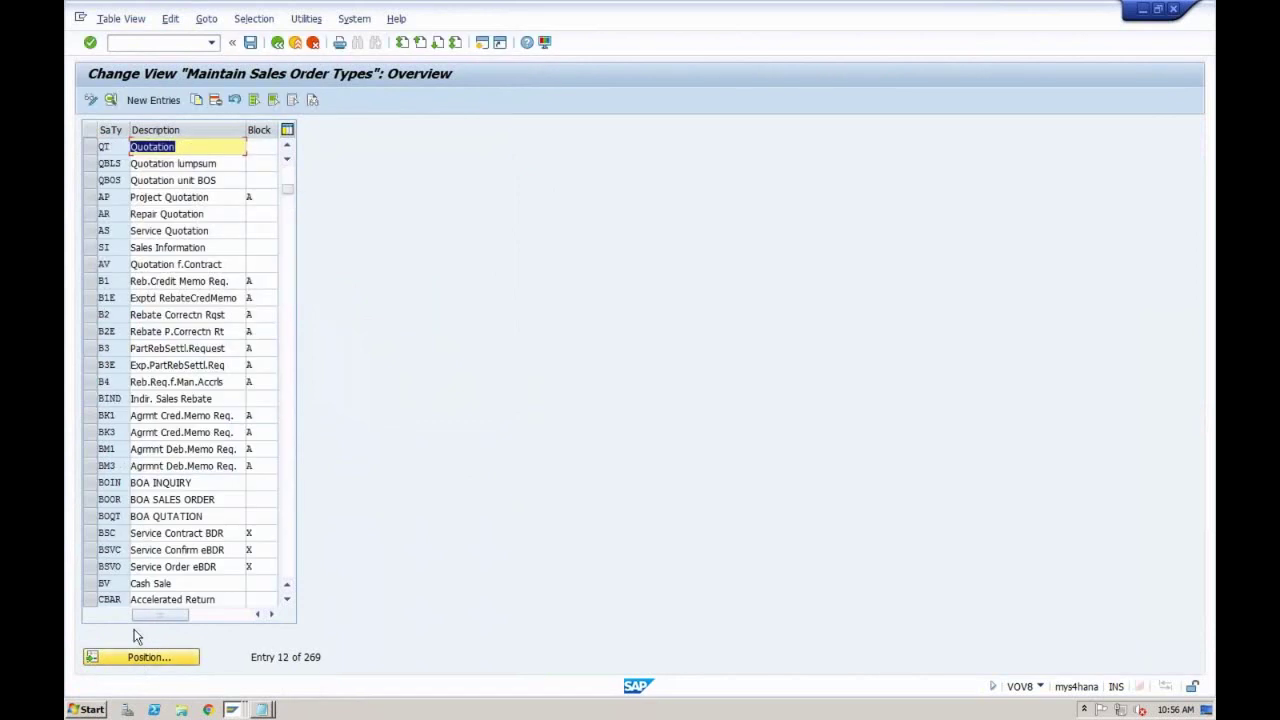
pyautogui.click(91, 147)
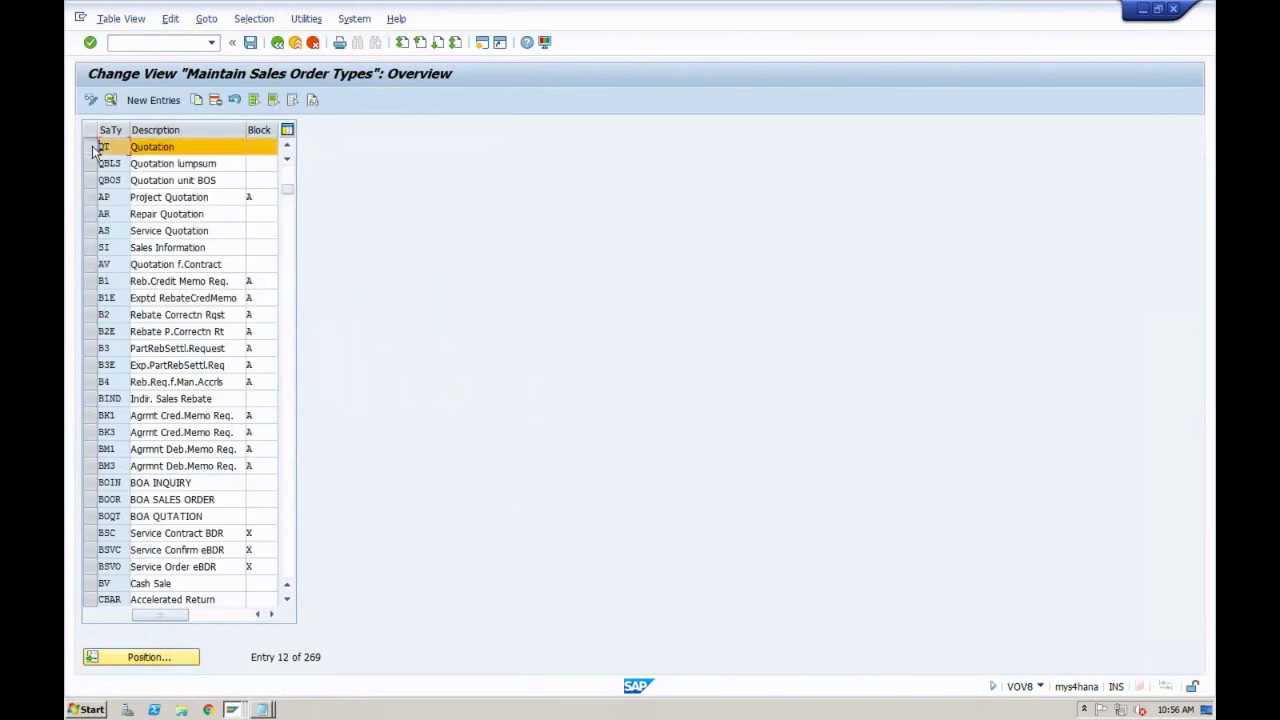
pyautogui.click(197, 101)
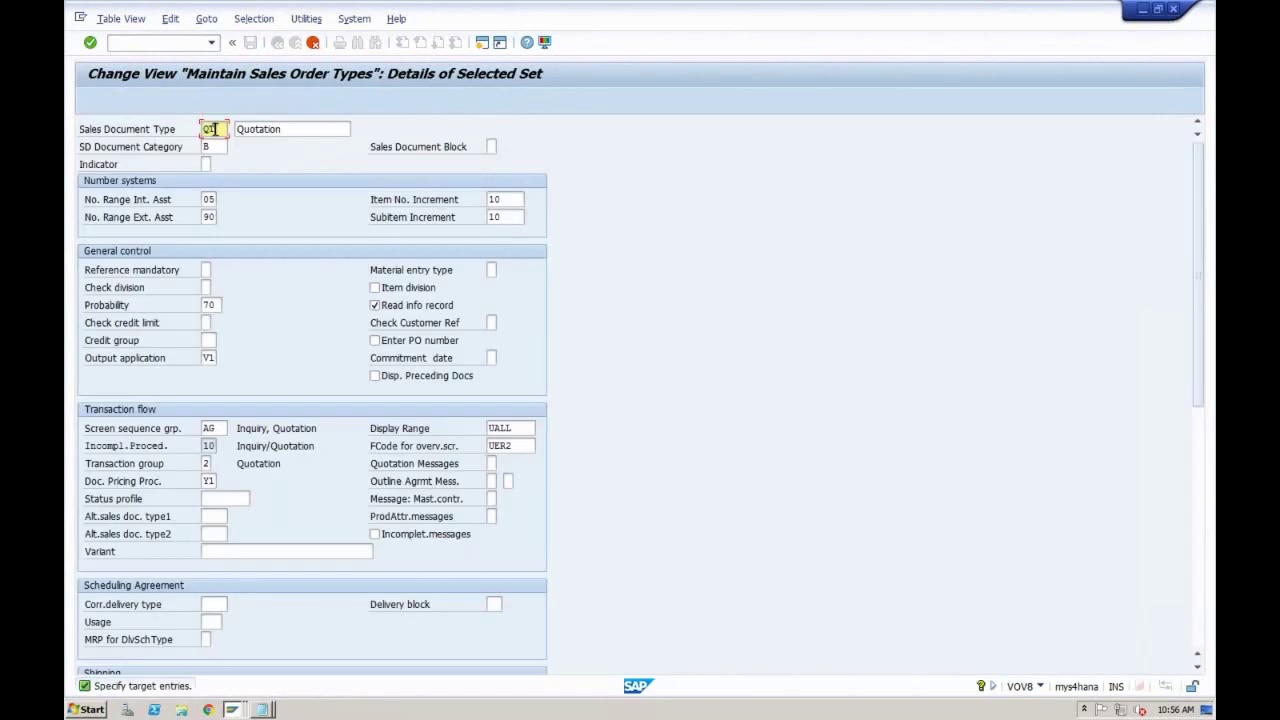
# Step: Name the copy ZQT1 'Quotation RECH', verify category B and probability 70, include copying control
pyautogui.doubleClick(214, 129)
pyautogui.write('ZQT1')
pyautogui.click(286, 129)
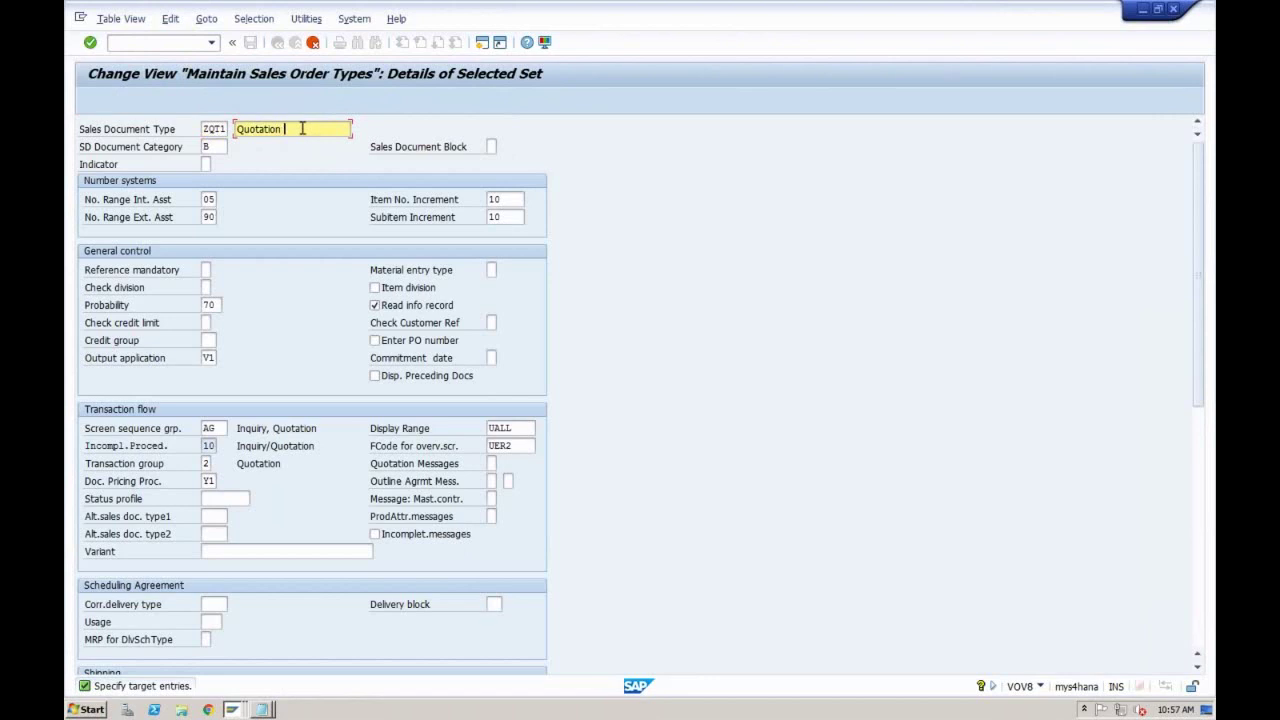
pyautogui.write('RECH')
pyautogui.click(208, 147)
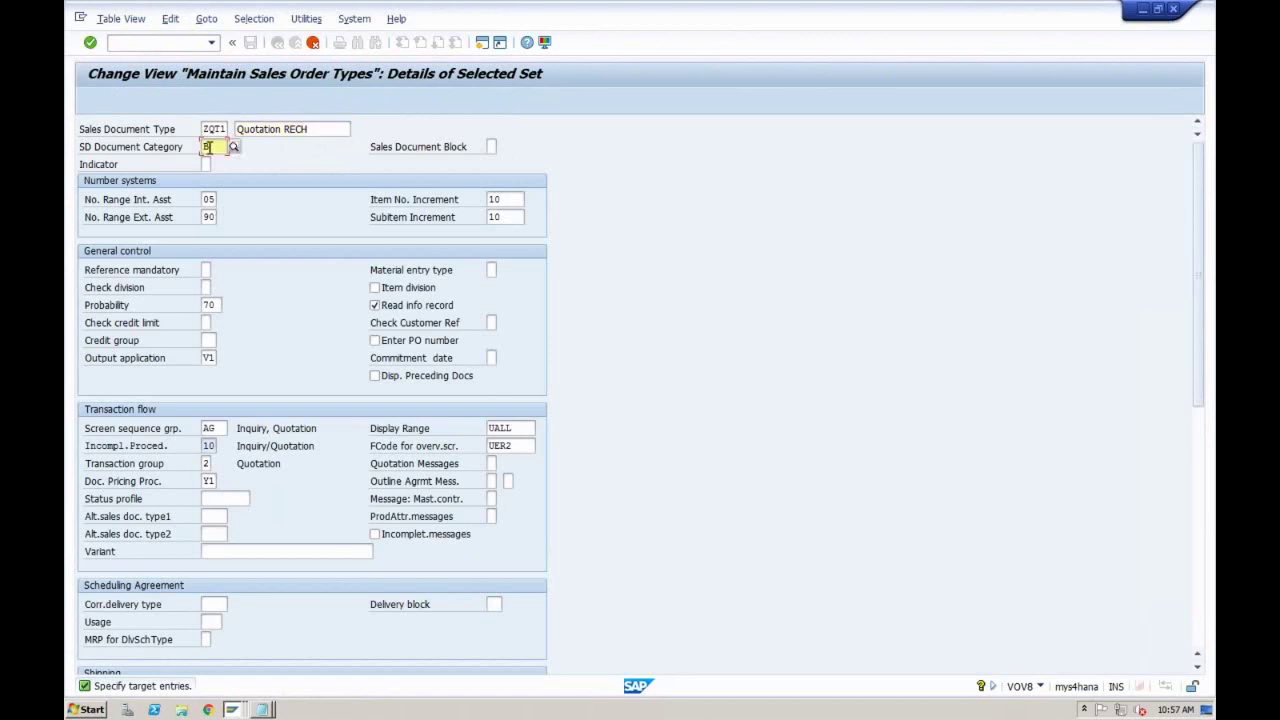
pyautogui.click(234, 148)
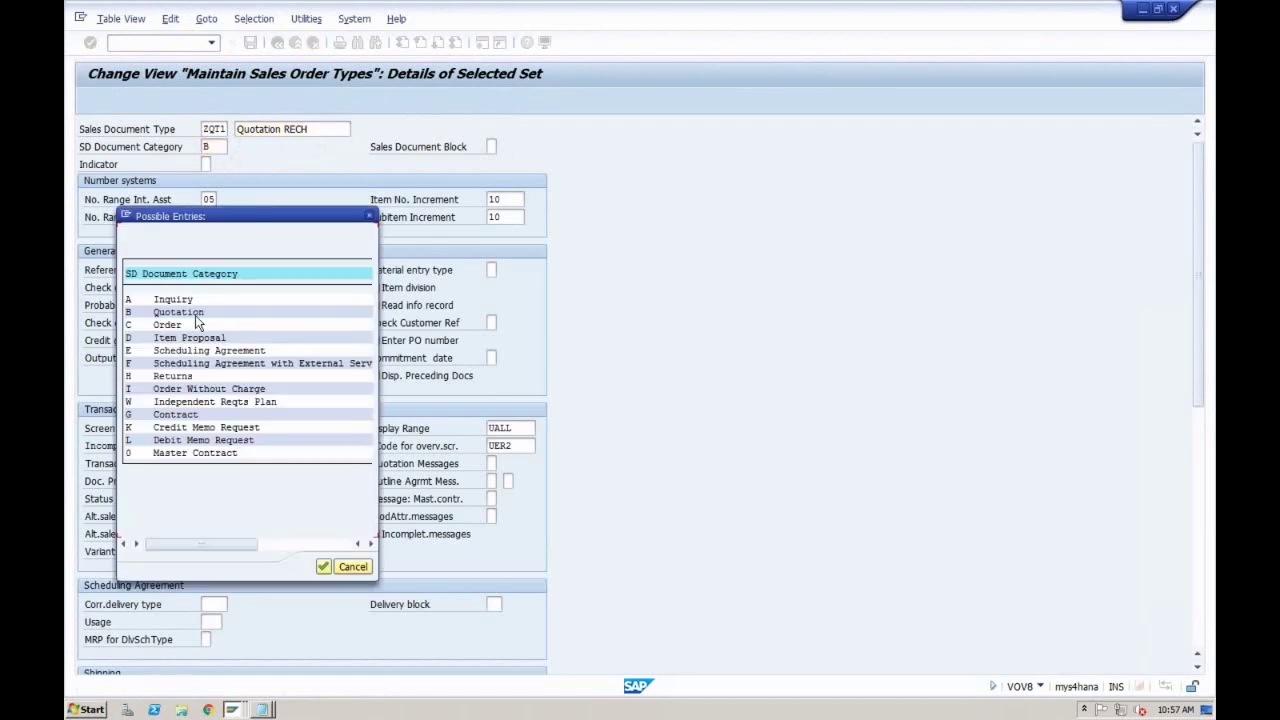
pyautogui.click(196, 313)
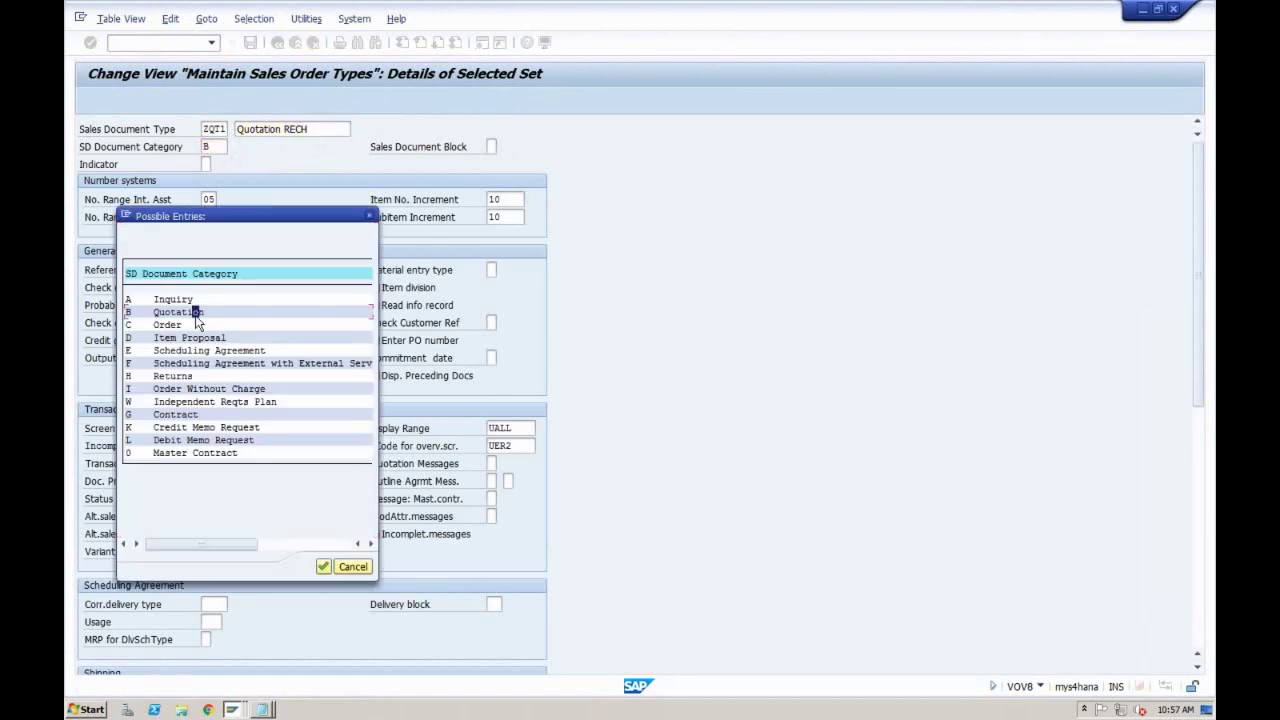
pyautogui.click(369, 215)
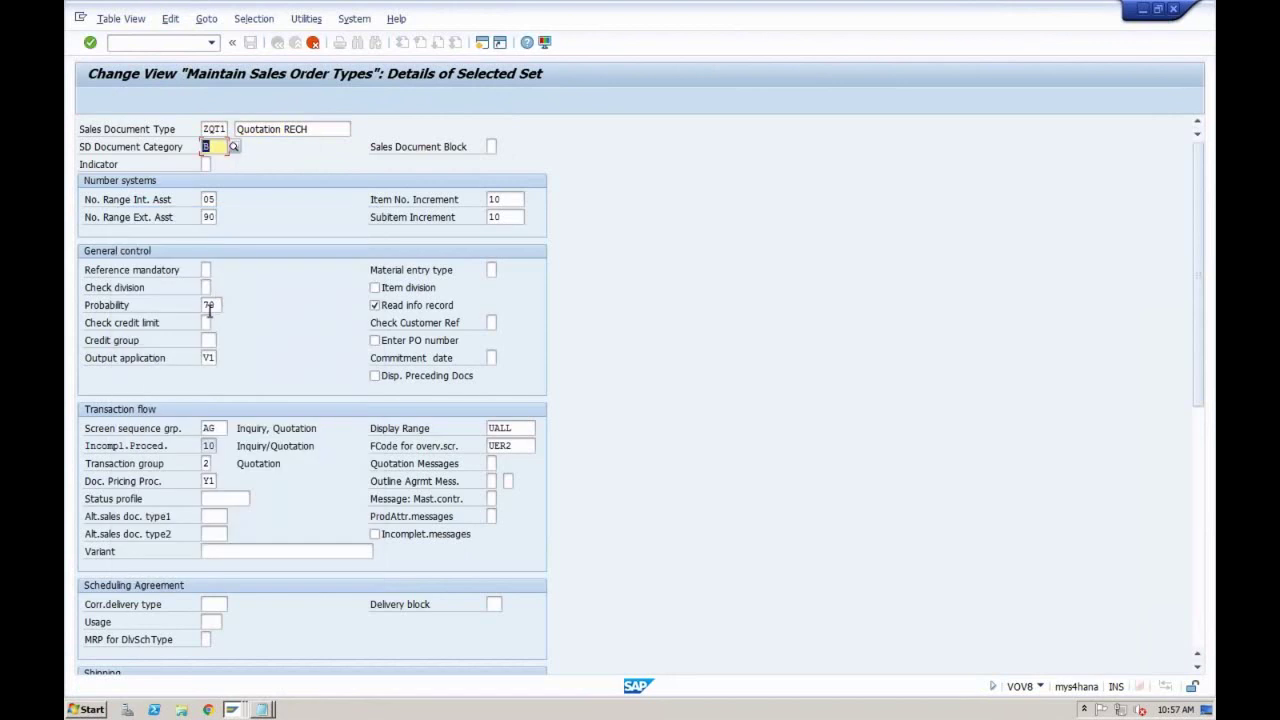
pyautogui.click(209, 308)
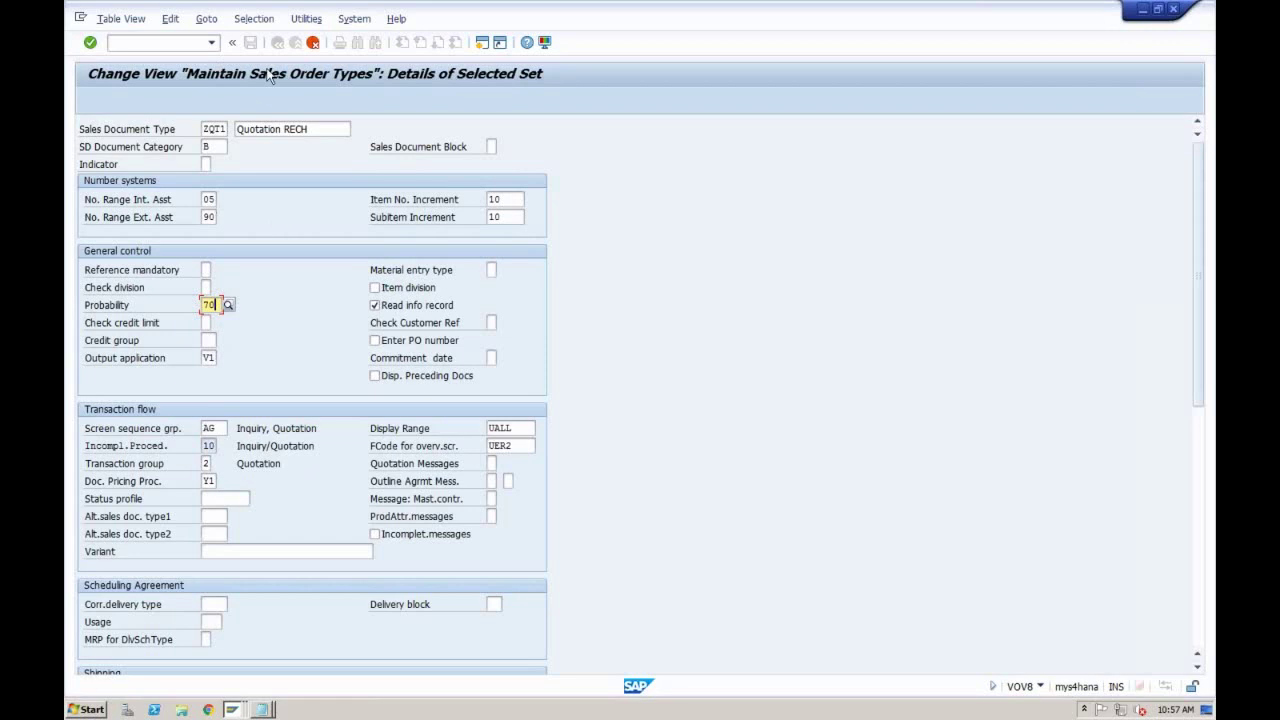
pyautogui.hotkey('ctrl', 's')
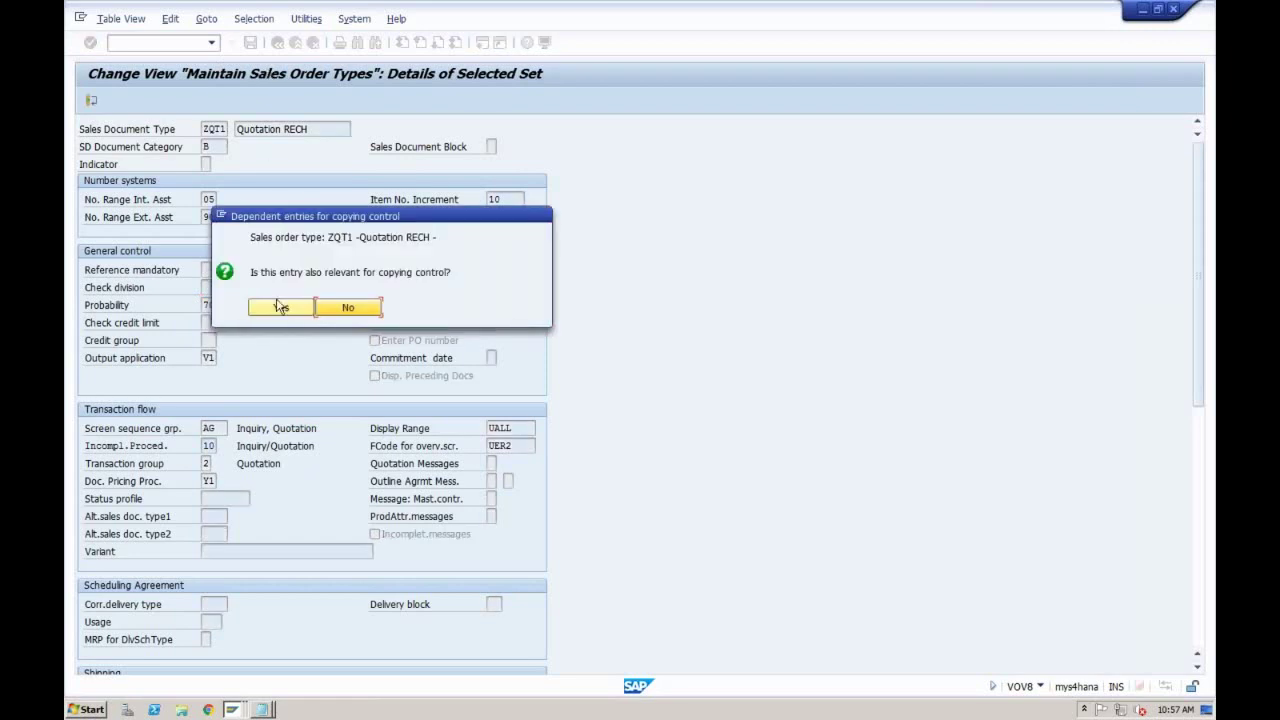
pyautogui.click(280, 308)
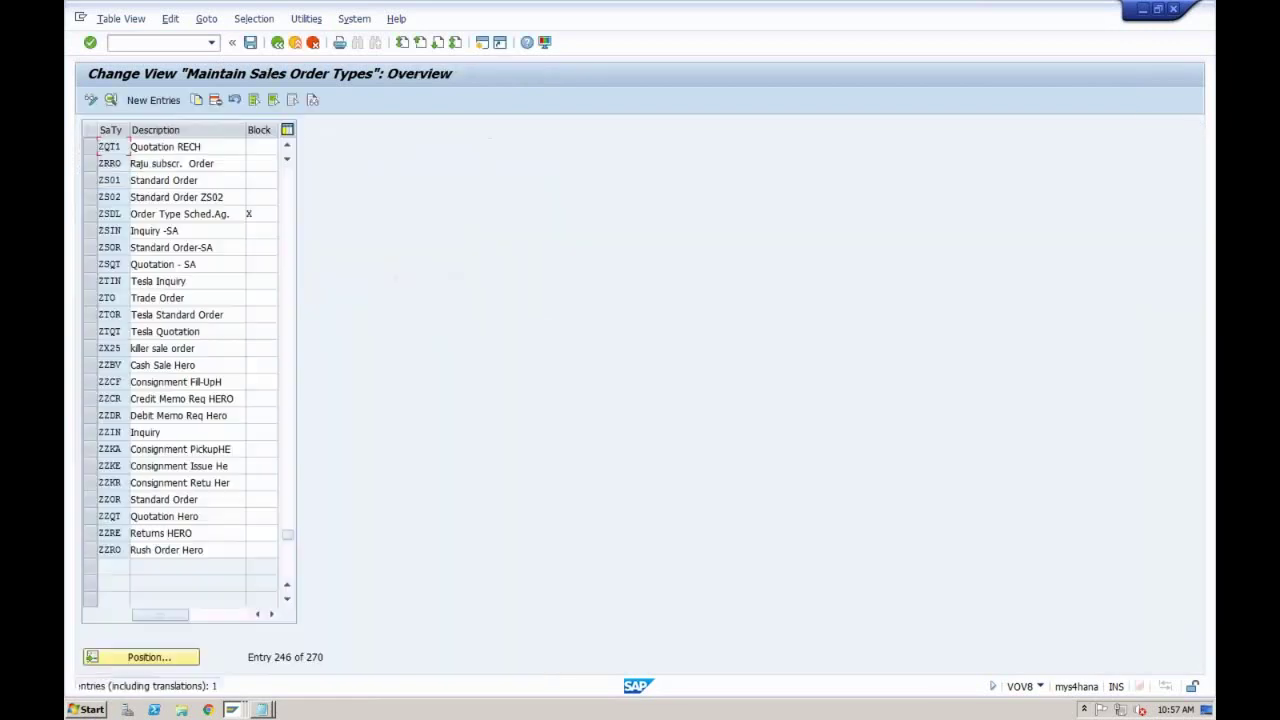
# Step: Save ZQT1 'Quotation RECH', confirm the transport key fields, and go back to the IMG tree
pyautogui.click(250, 44)
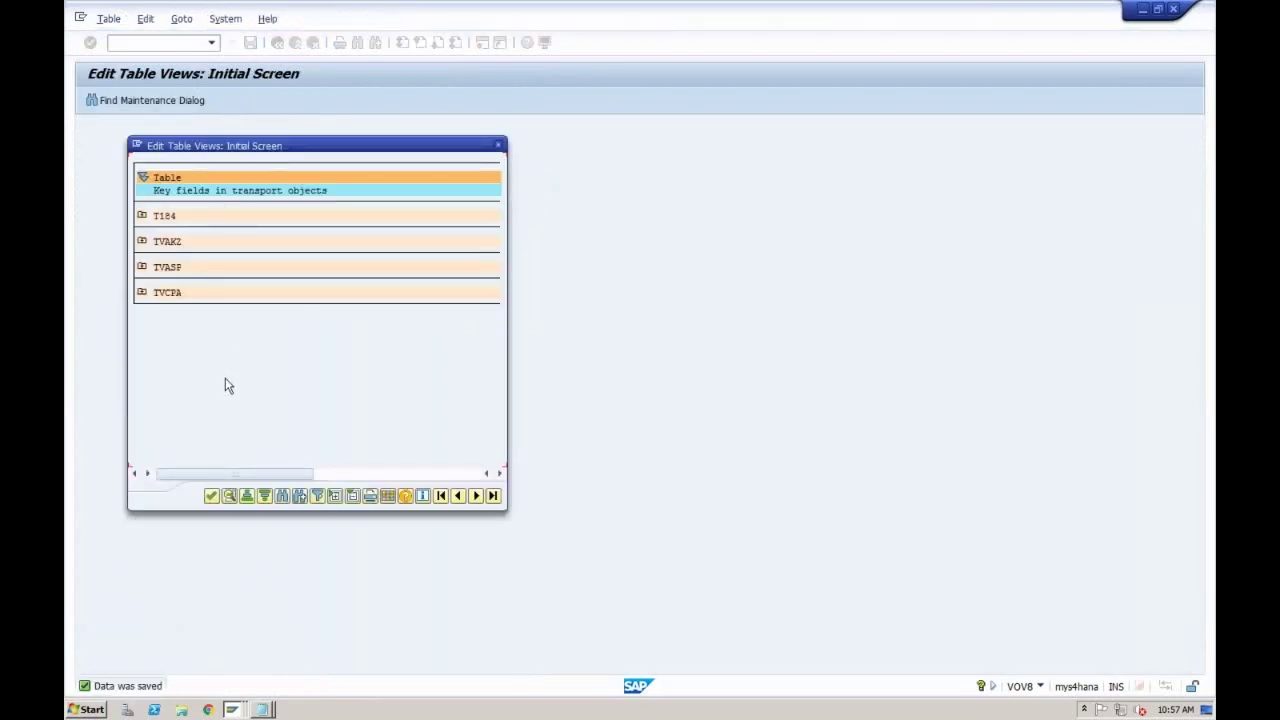
pyautogui.click(209, 496)
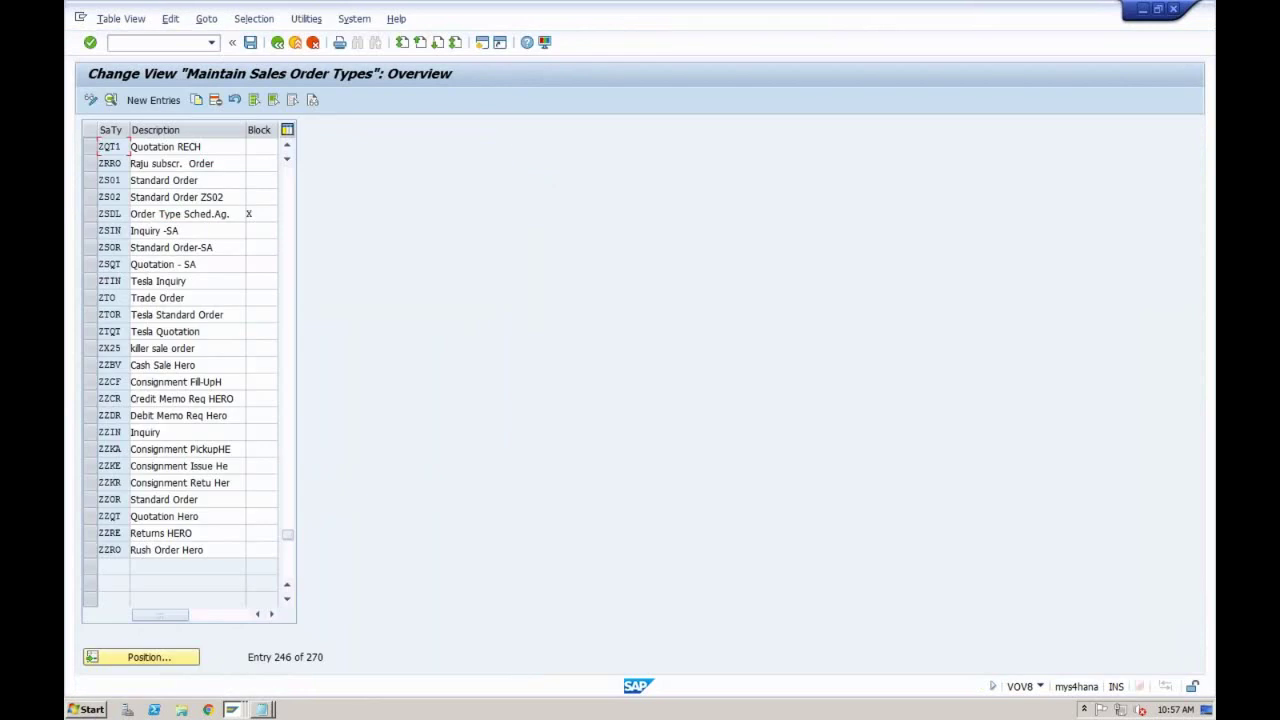
pyautogui.click(277, 43)
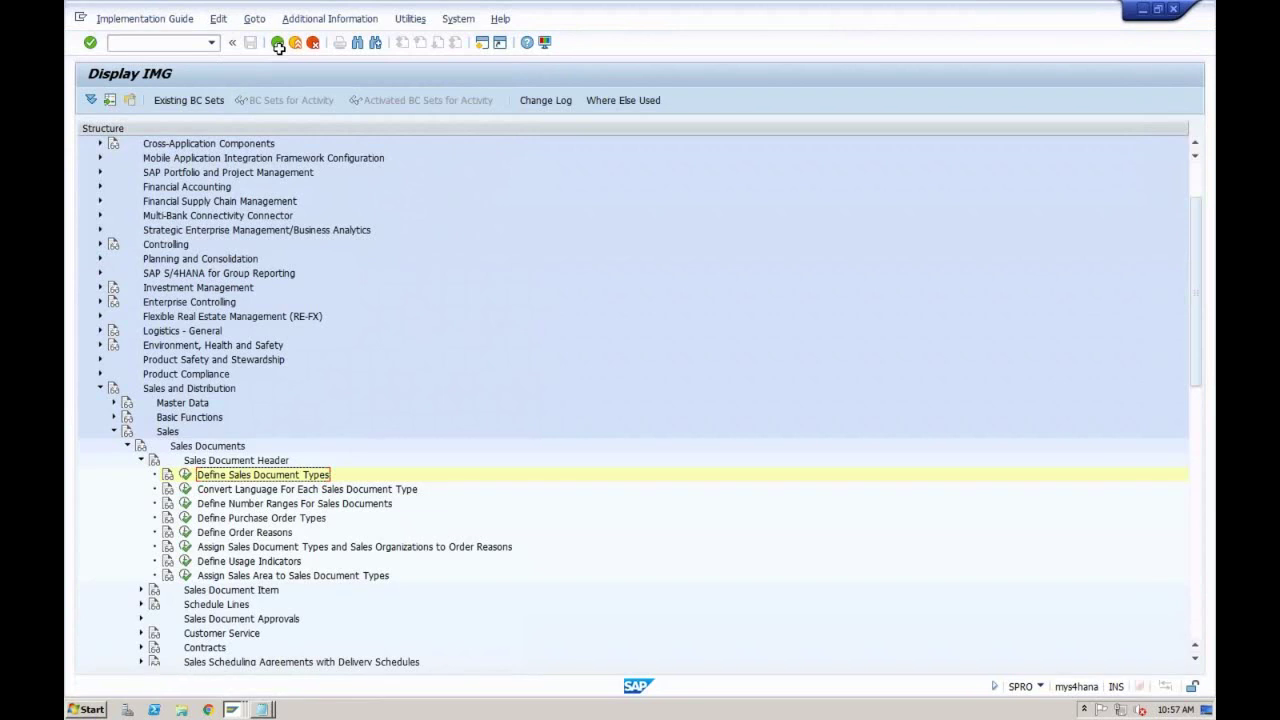
# Step: Switch to the open Create Inquiry window and exit it, closing the document type list
pyautogui.click(237, 711)
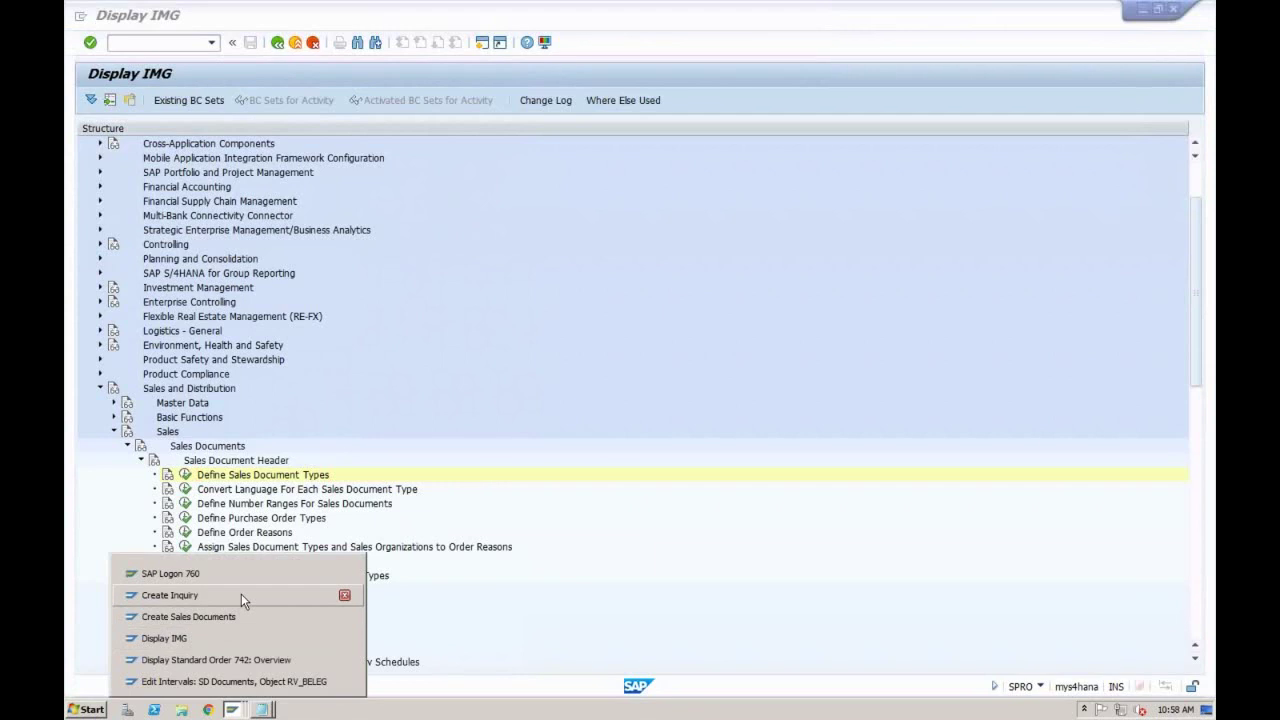
pyautogui.click(241, 595)
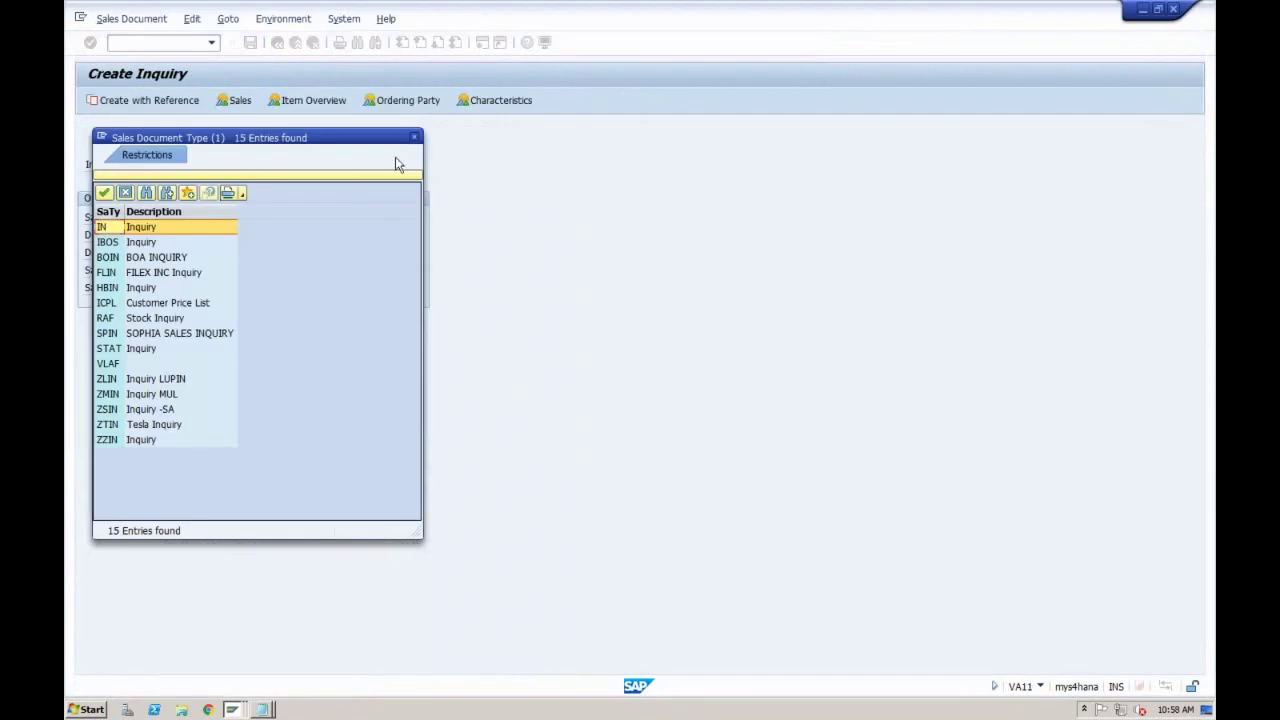
pyautogui.click(416, 138)
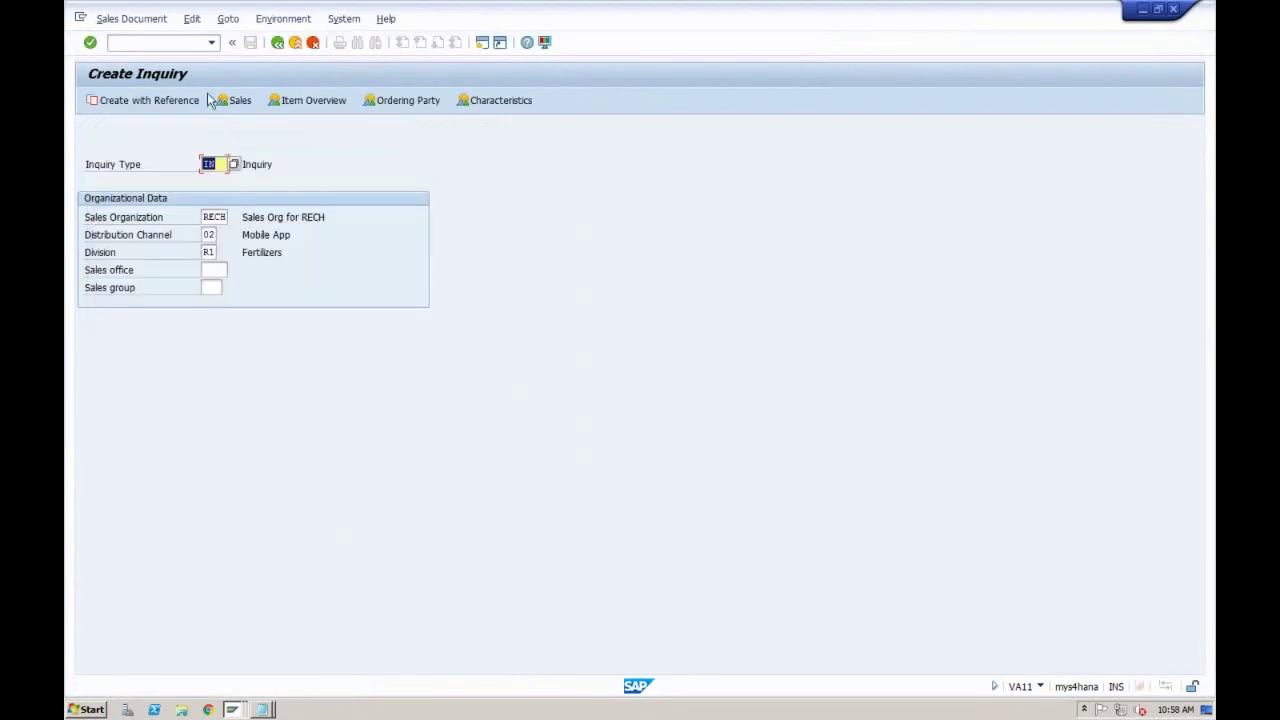
pyautogui.click(296, 43)
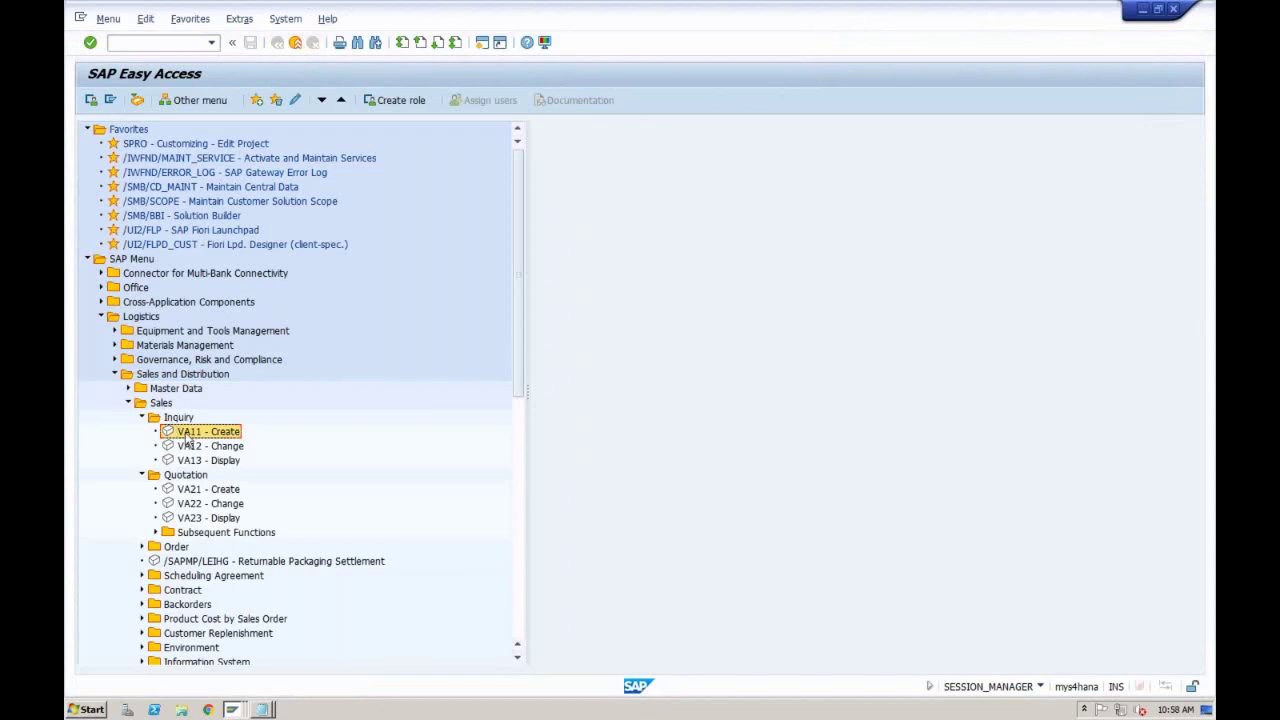
# Step: Start VA11 with inquiry type ZIN1, sales org RECH, channel 02, division R1
pyautogui.doubleClick(187, 436)
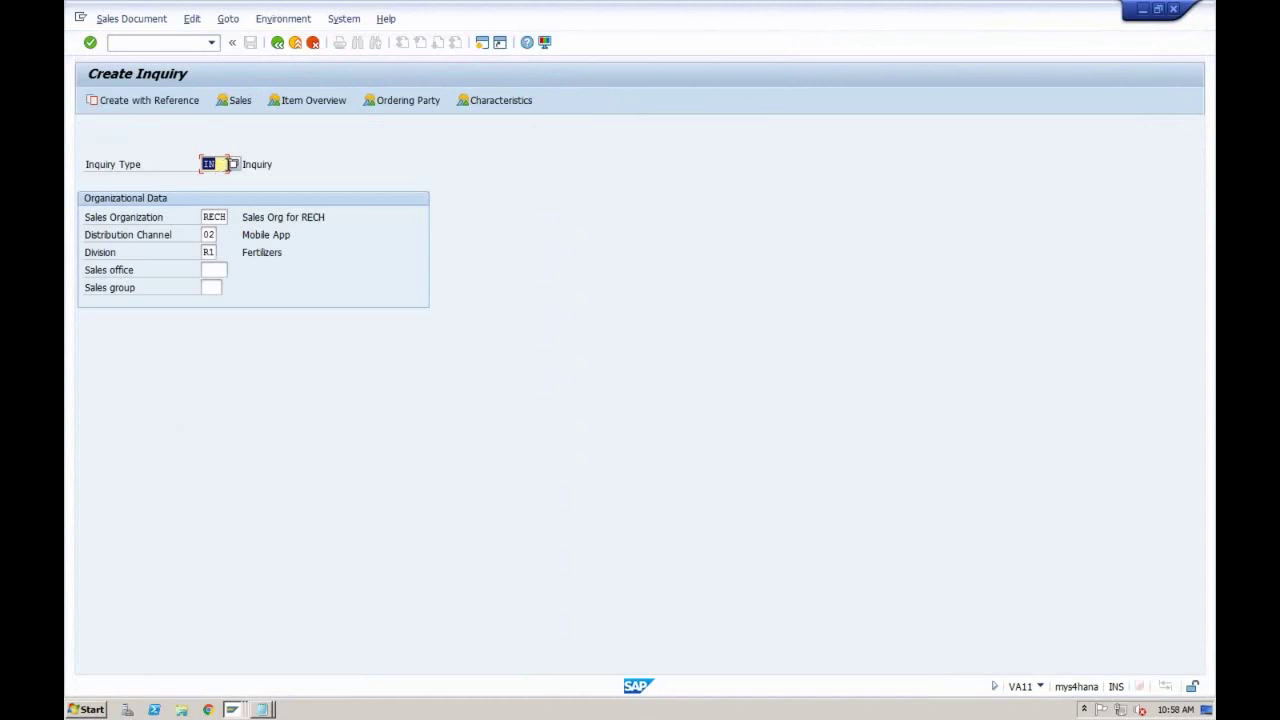
pyautogui.click(233, 164)
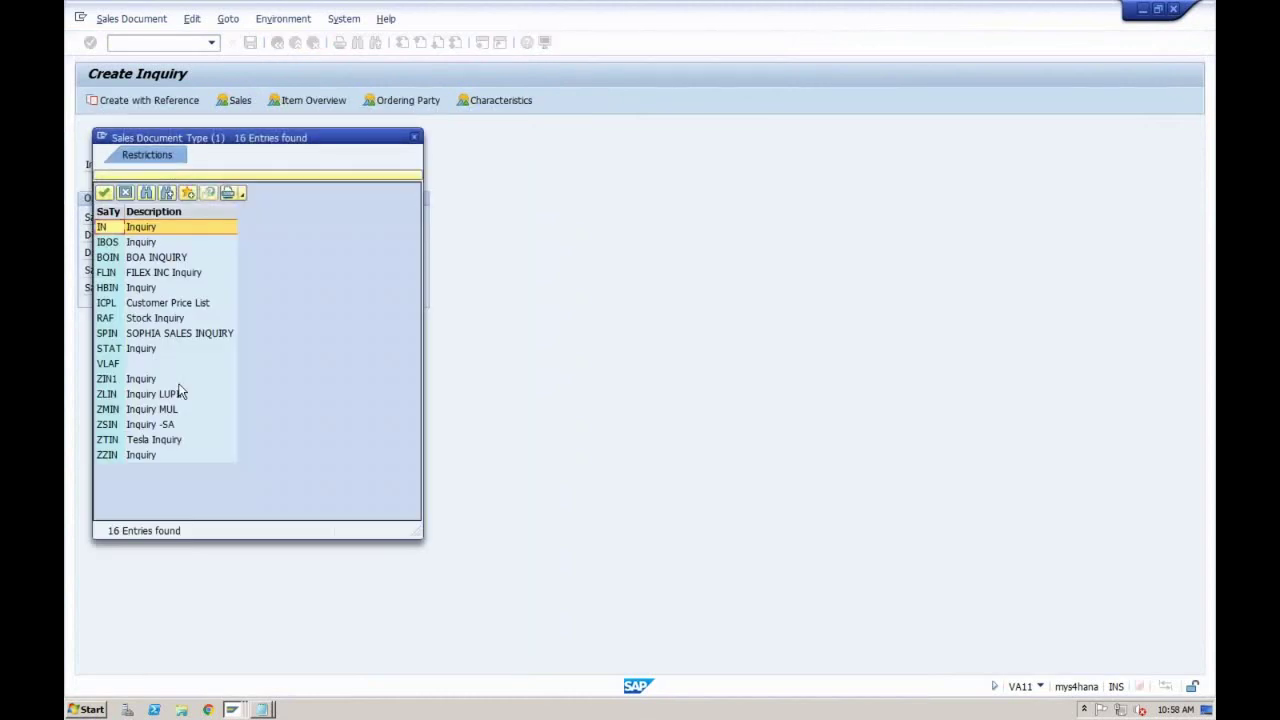
pyautogui.click(138, 381)
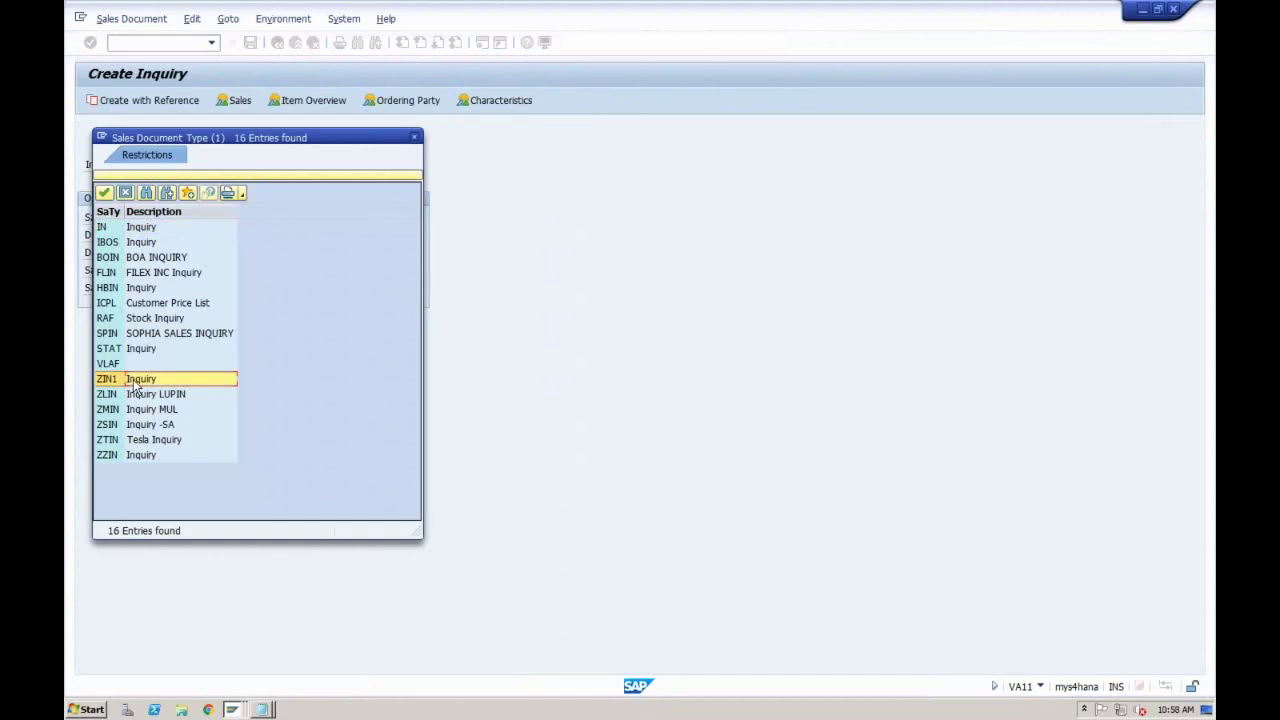
pyautogui.doubleClick(134, 381)
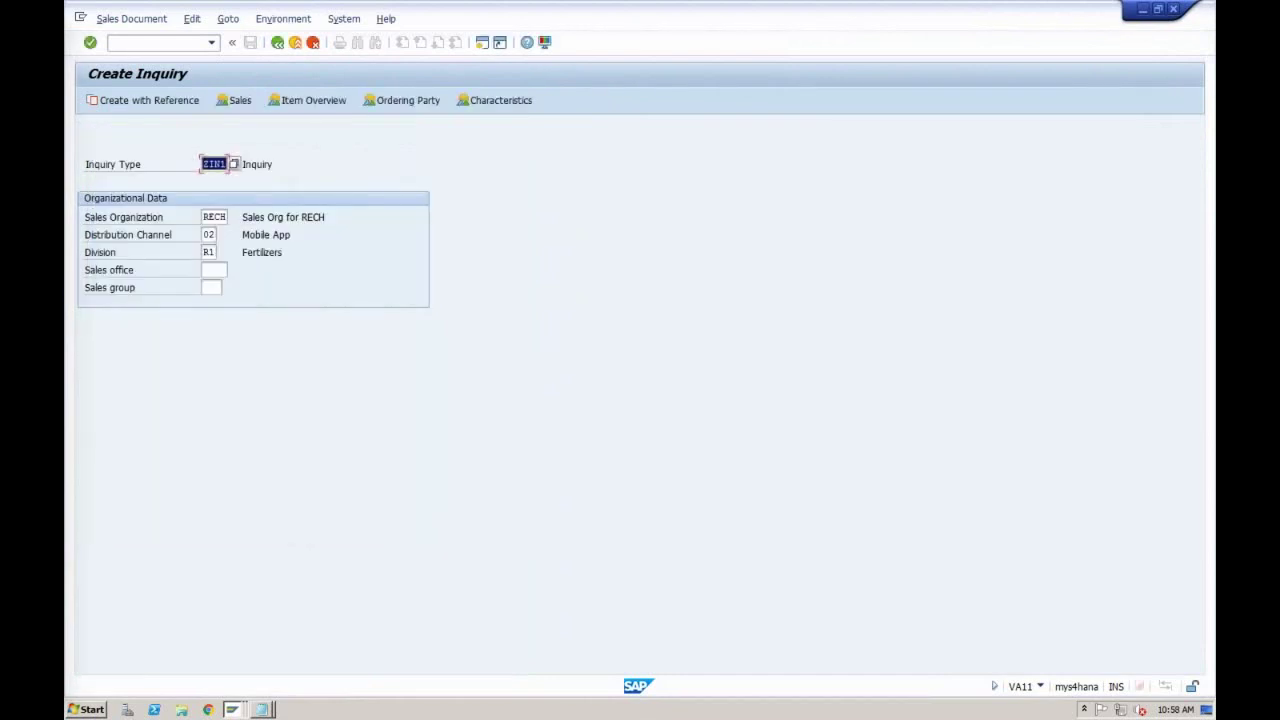
pyautogui.press('Tab')
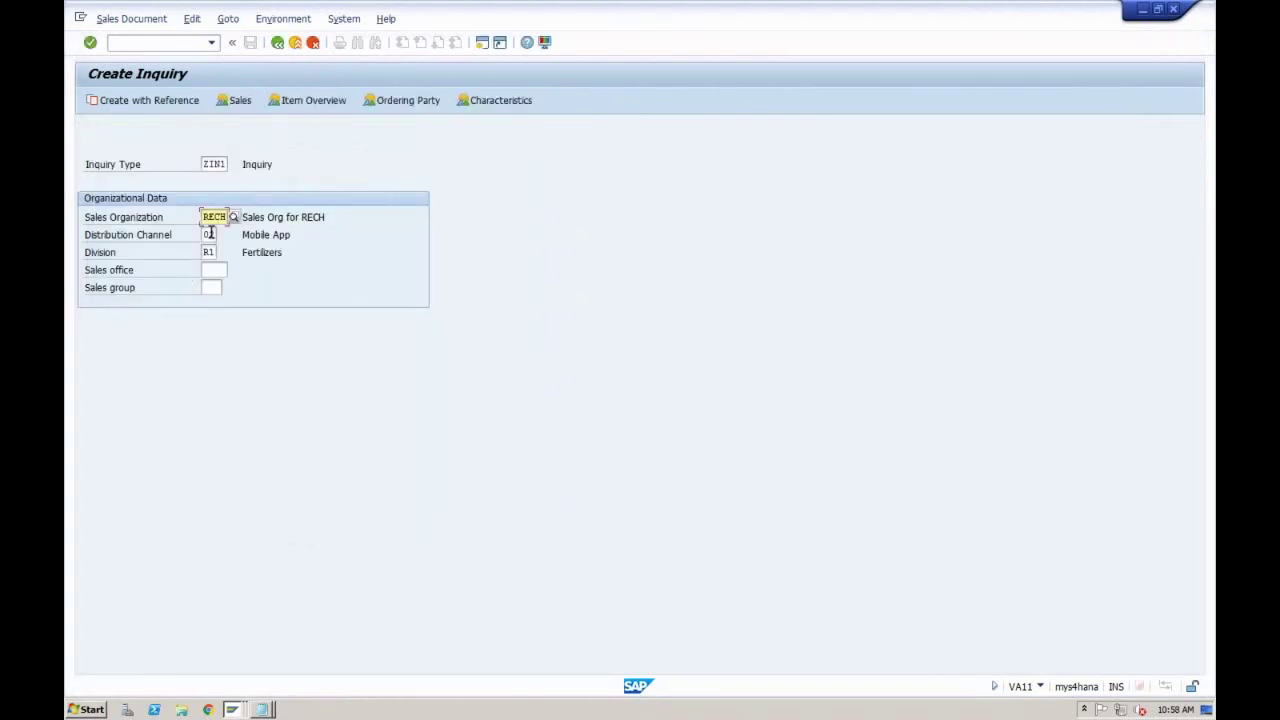
pyautogui.press('Tab')
pyautogui.press('Tab')
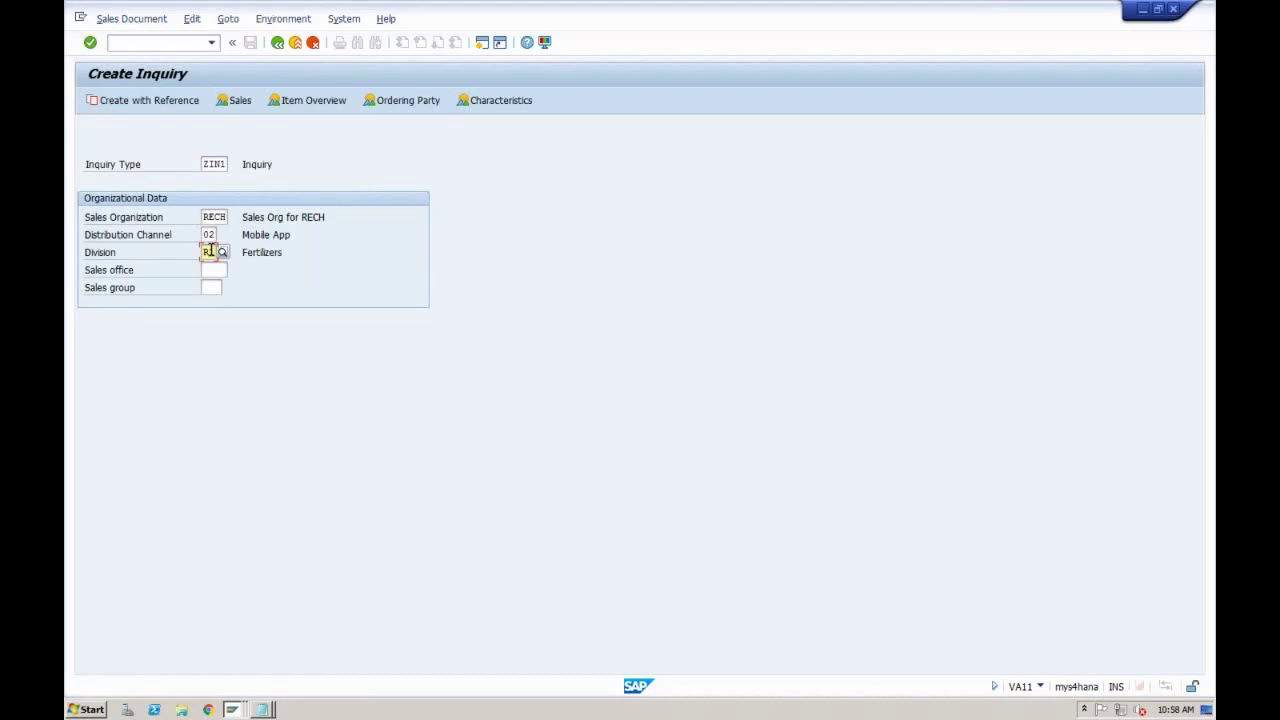
pyautogui.press('Return')
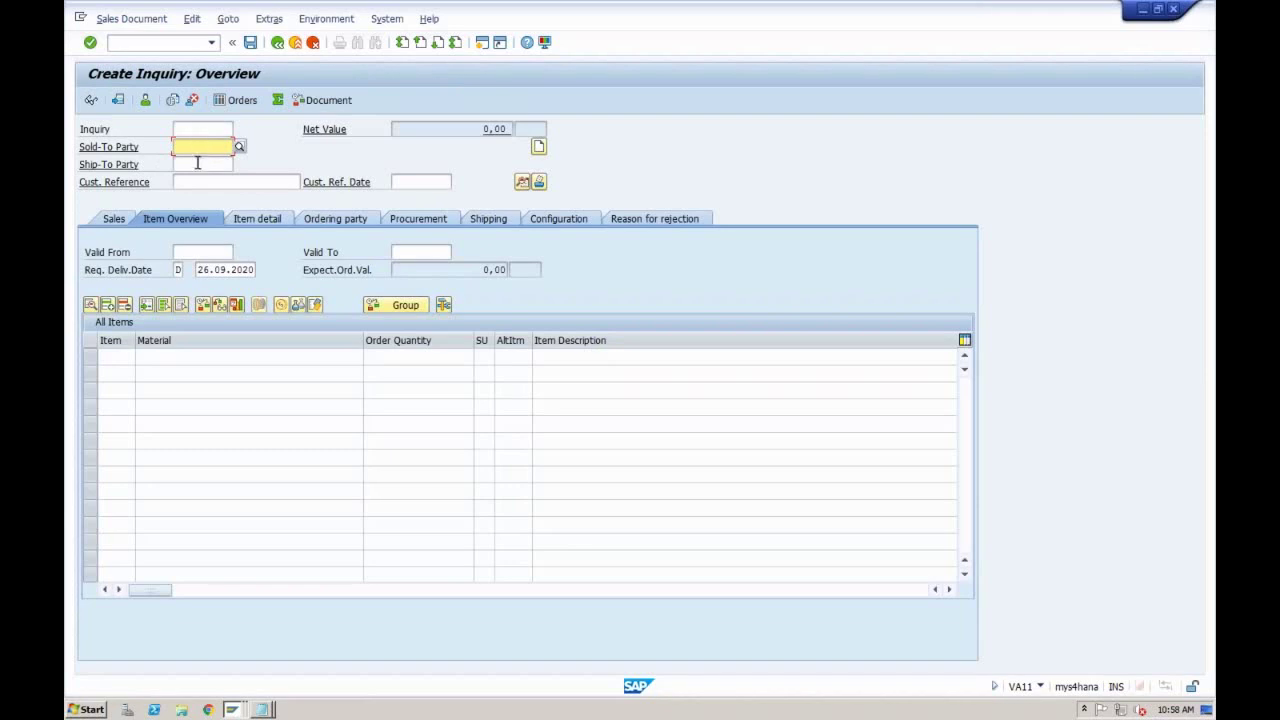
# Step: Pick the RECH customer as sold-to party via the customer search help
pyautogui.click(198, 163)
pyautogui.click(195, 146)
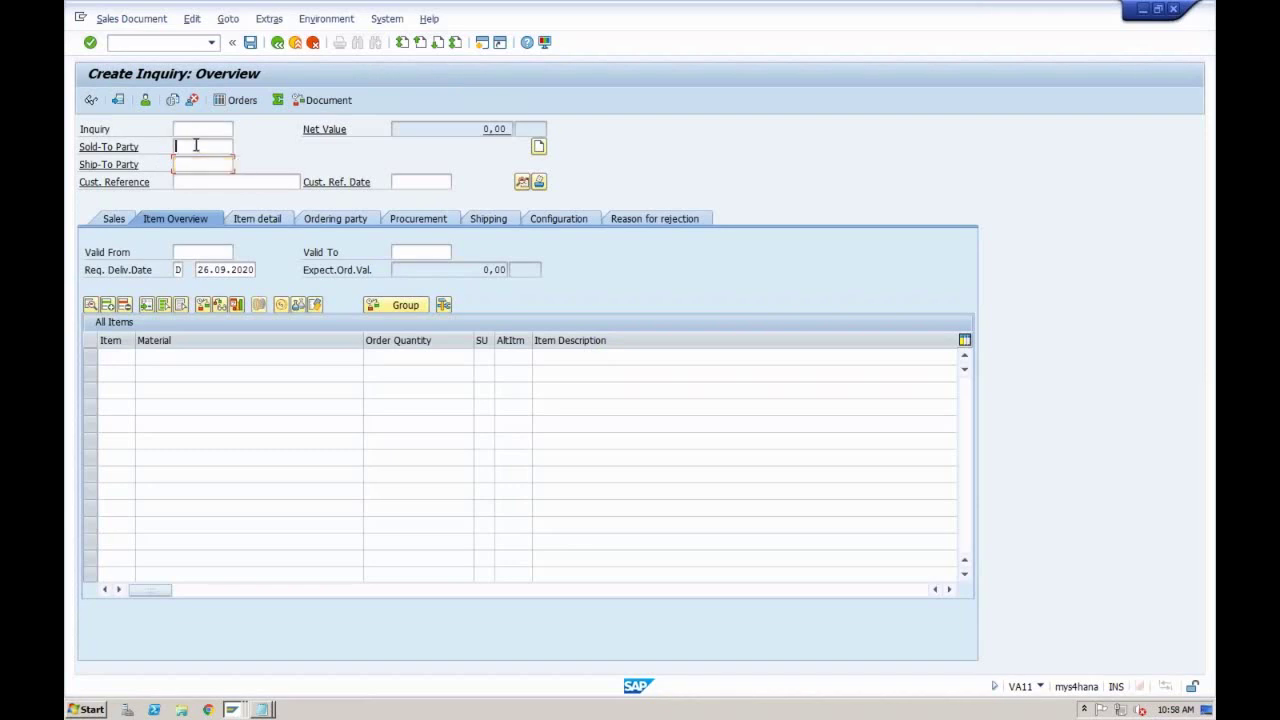
pyautogui.click(191, 165)
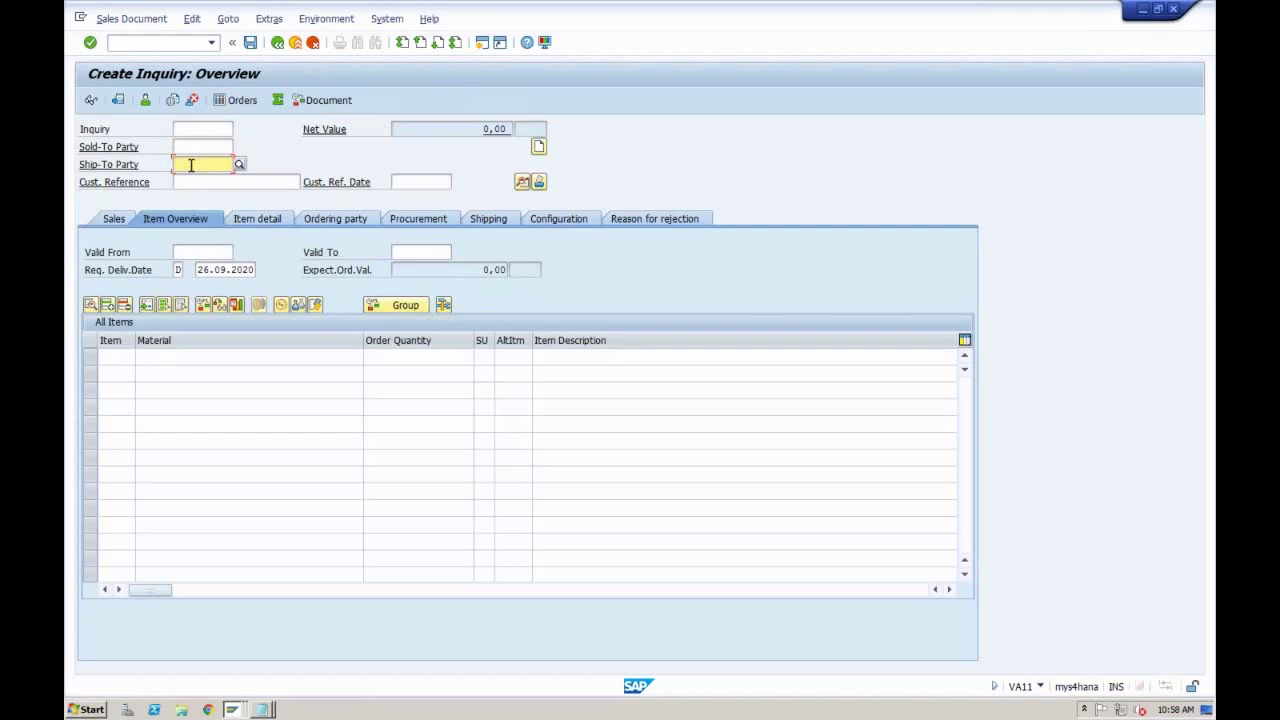
pyautogui.click(196, 146)
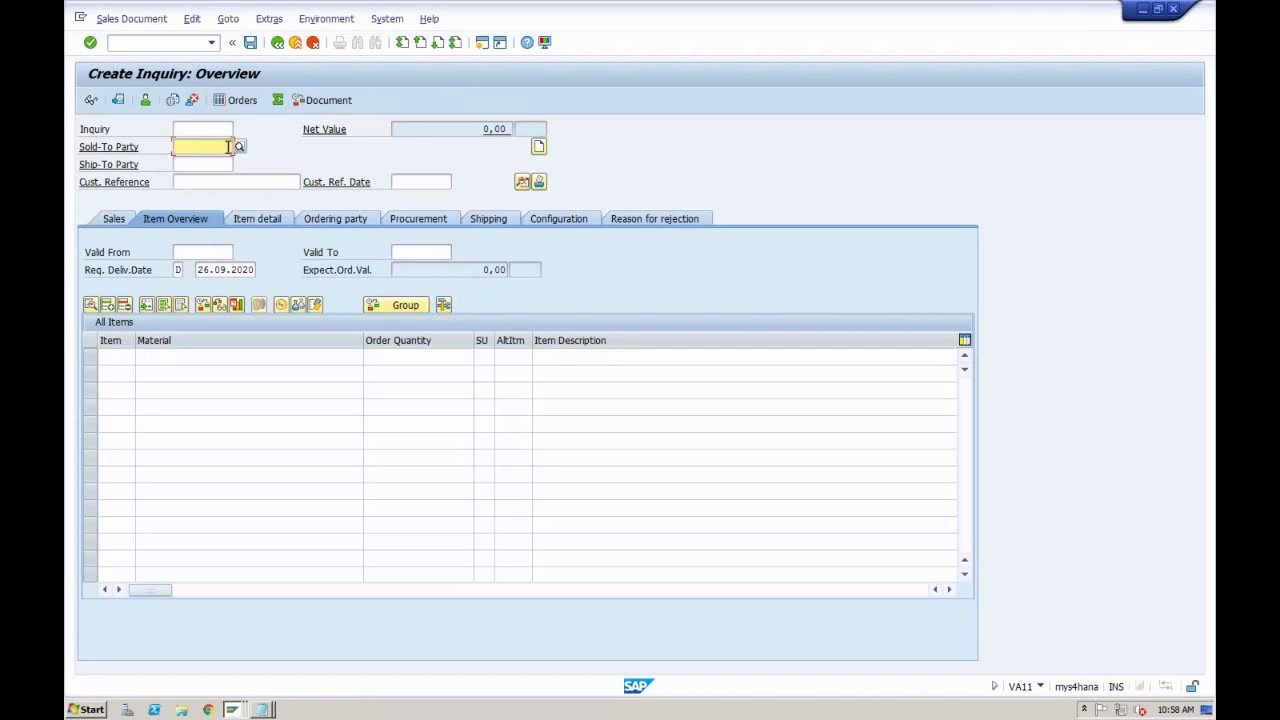
pyautogui.click(239, 147)
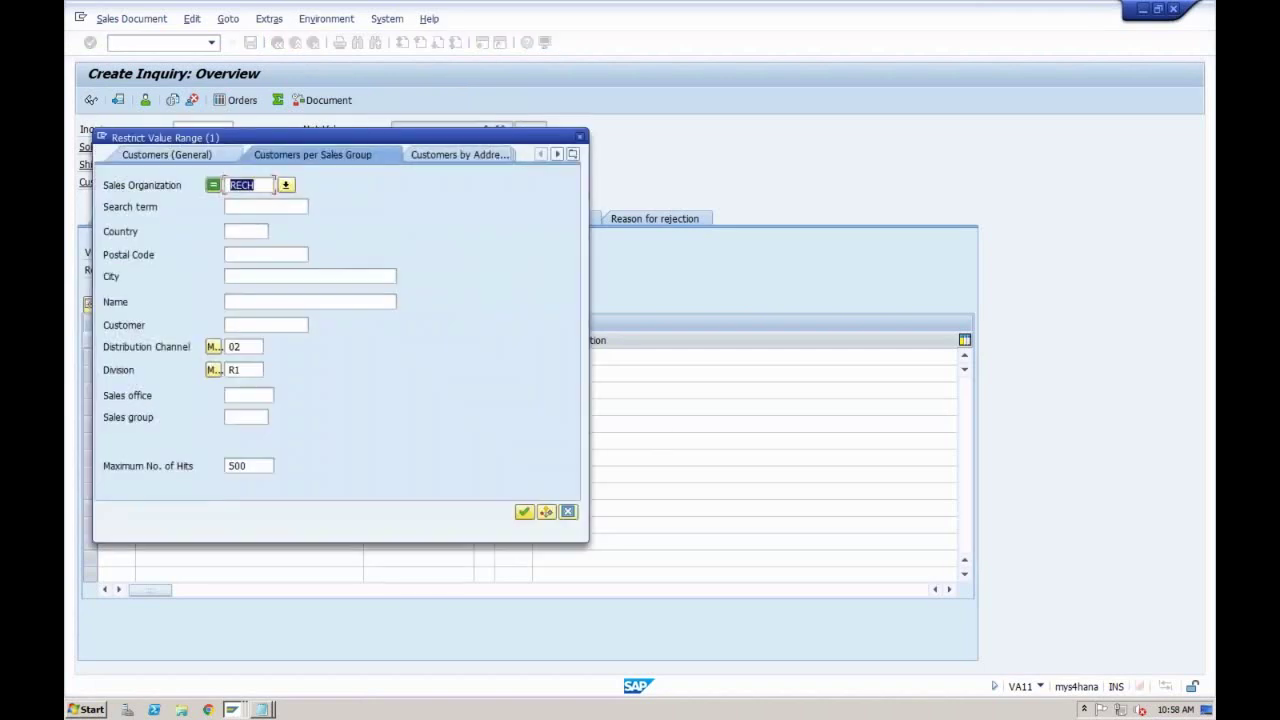
pyautogui.press('Return')
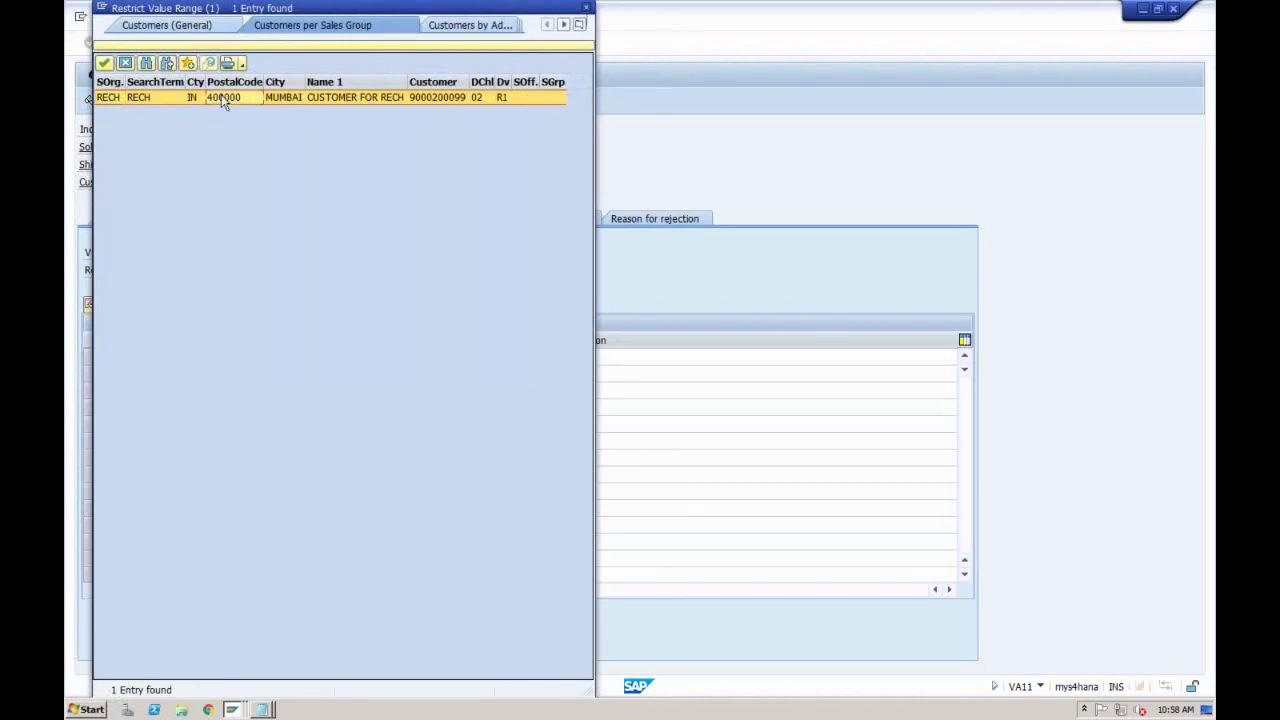
pyautogui.doubleClick(221, 97)
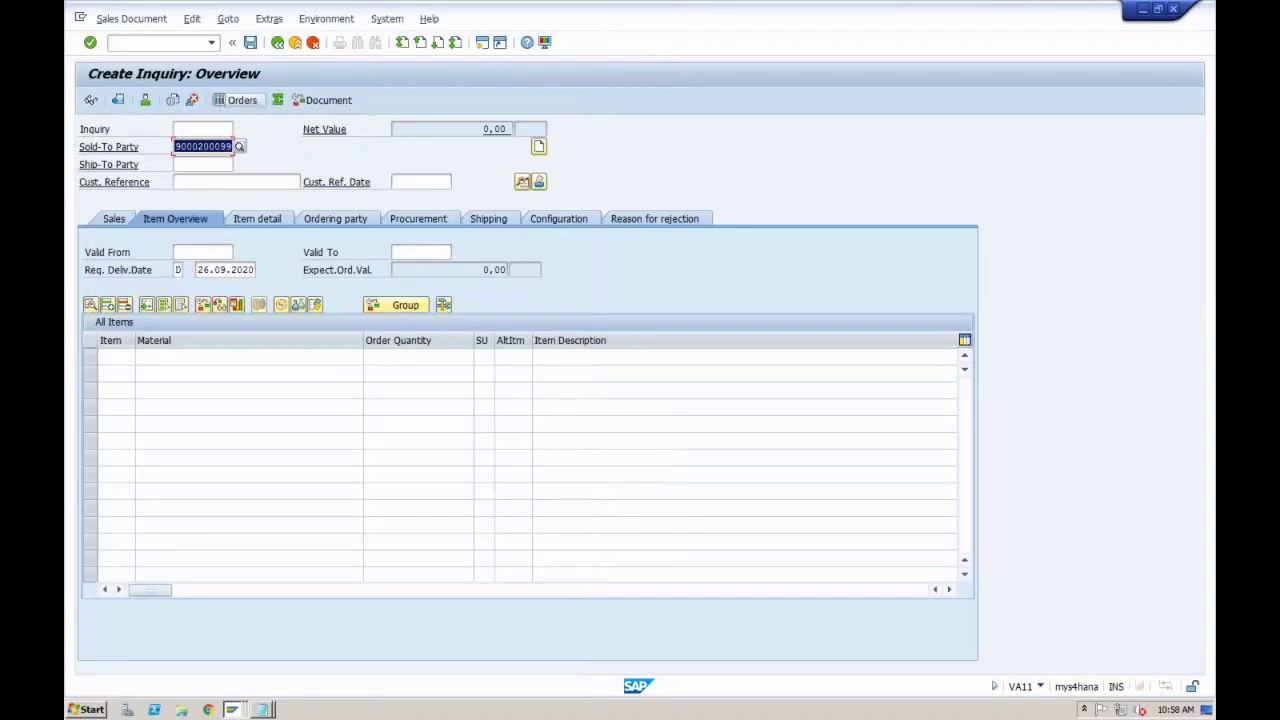
# Step: Pick the same RECH customer as ship-to party and enter customer reference 'Email'
pyautogui.click(203, 166)
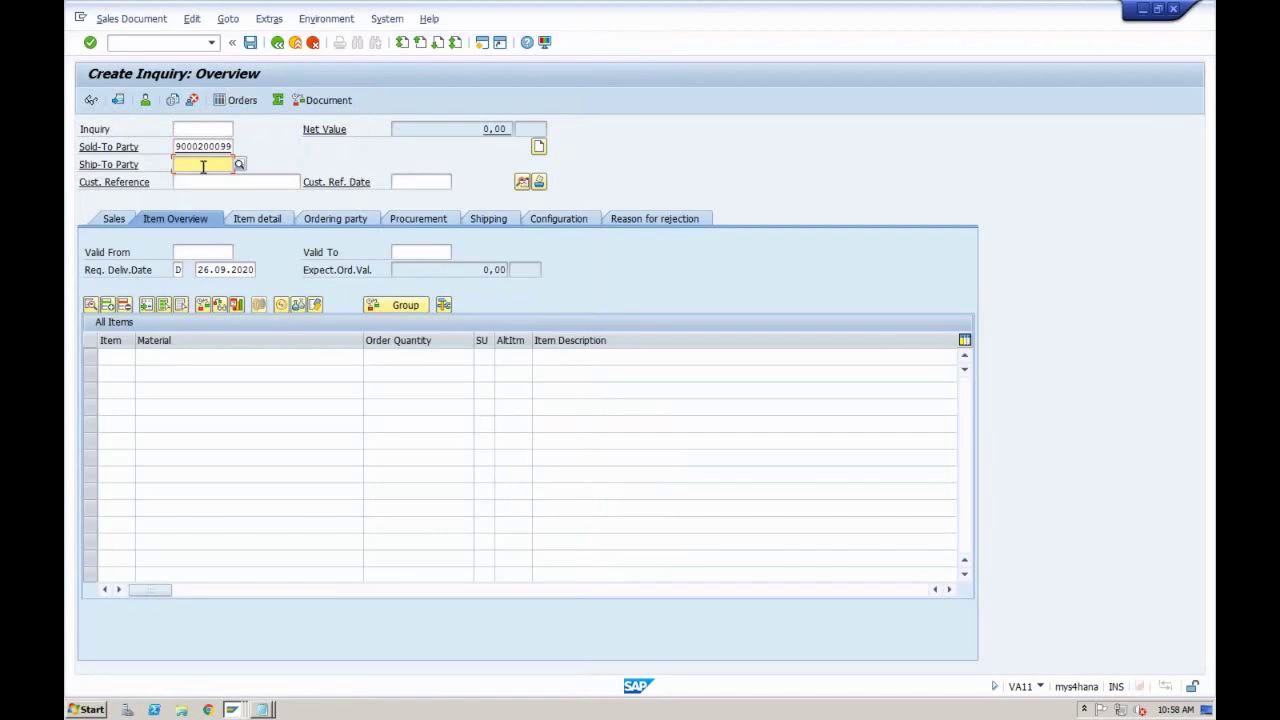
pyautogui.click(239, 164)
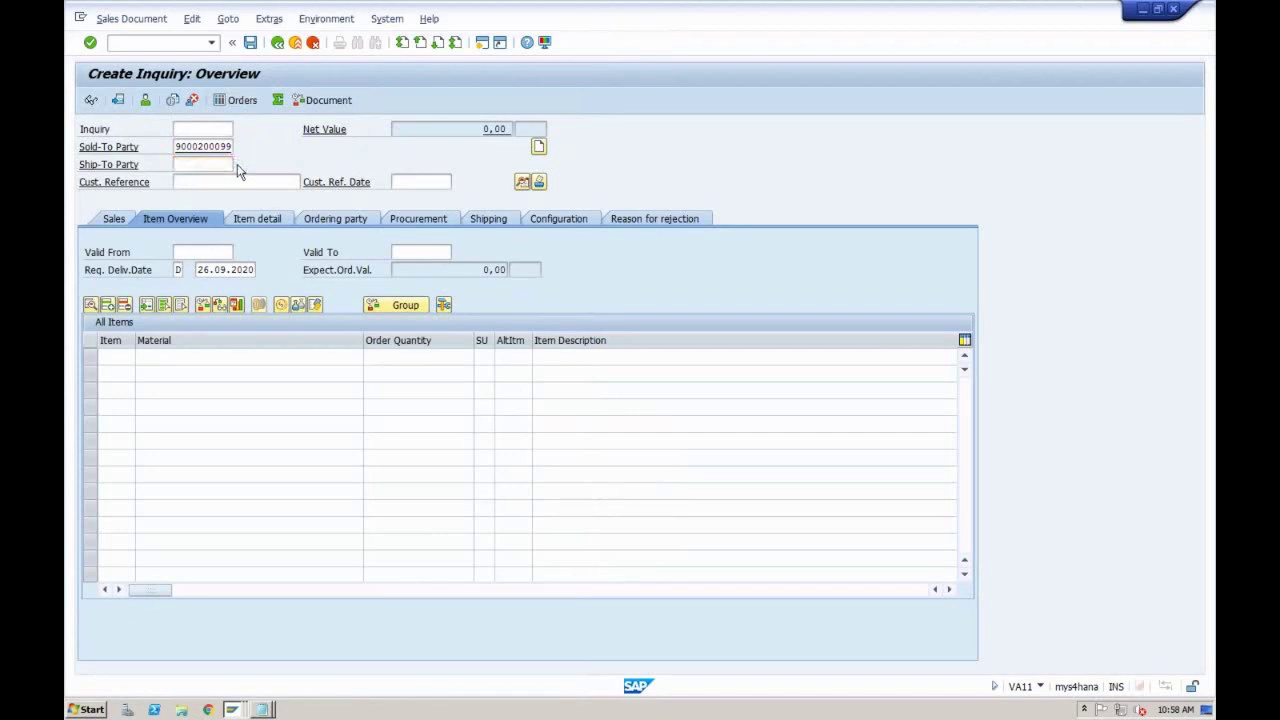
pyautogui.press('Return')
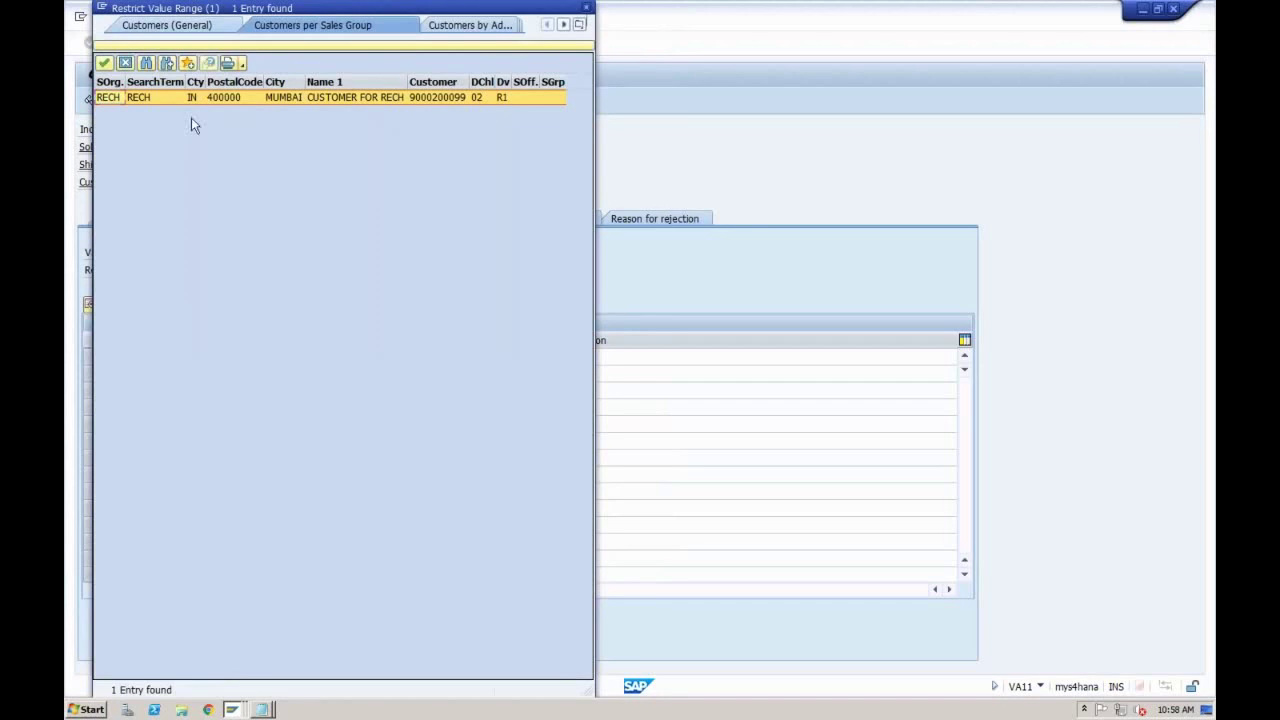
pyautogui.doubleClick(172, 99)
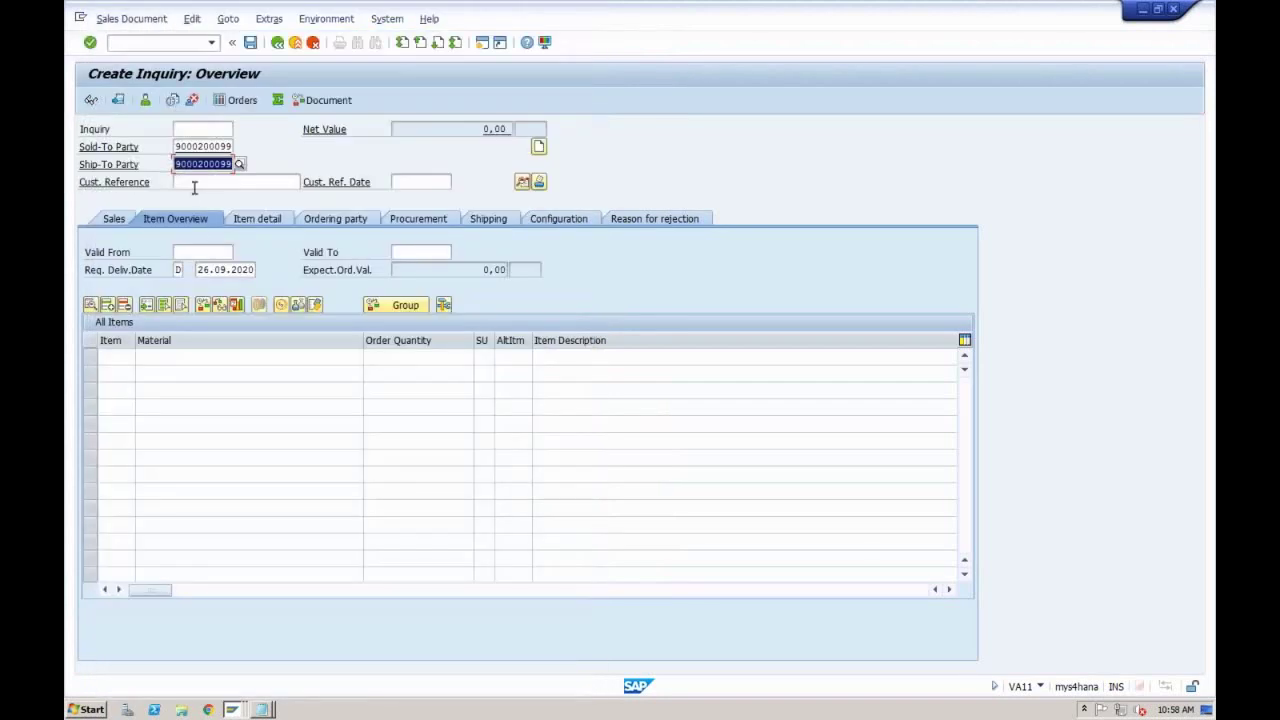
pyautogui.click(211, 184)
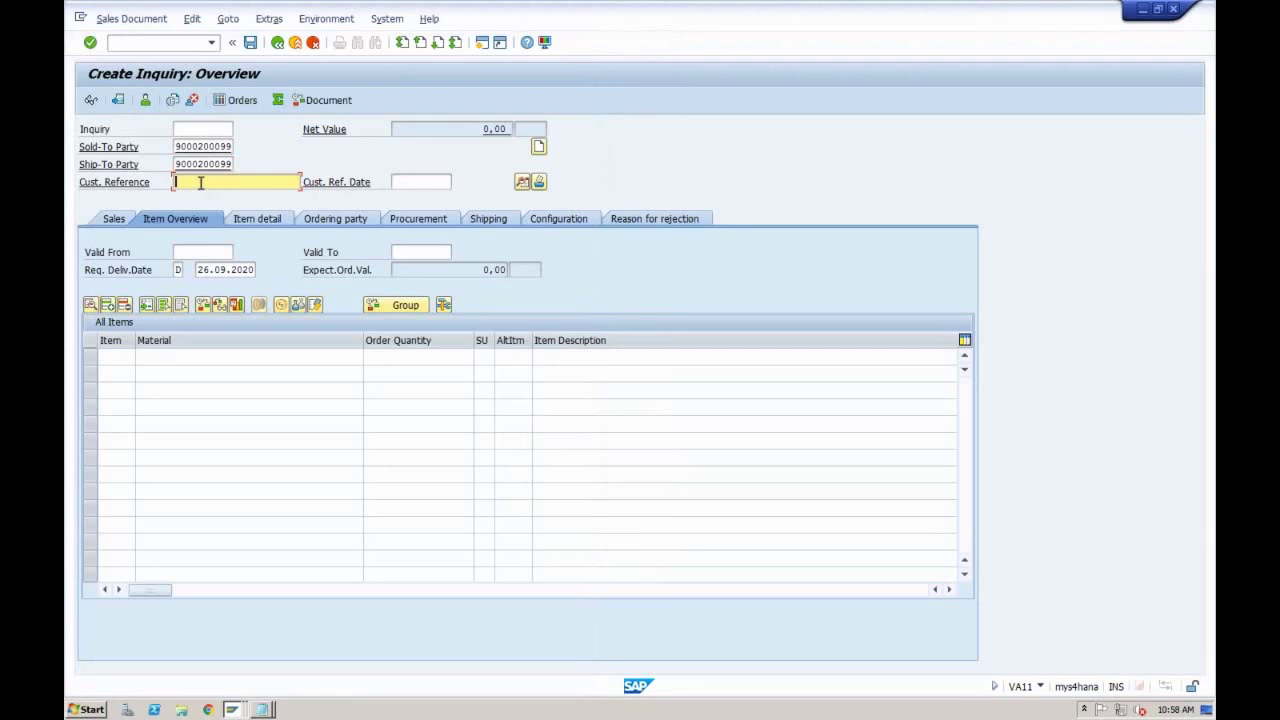
pyautogui.write('Email')
pyautogui.click(202, 255)
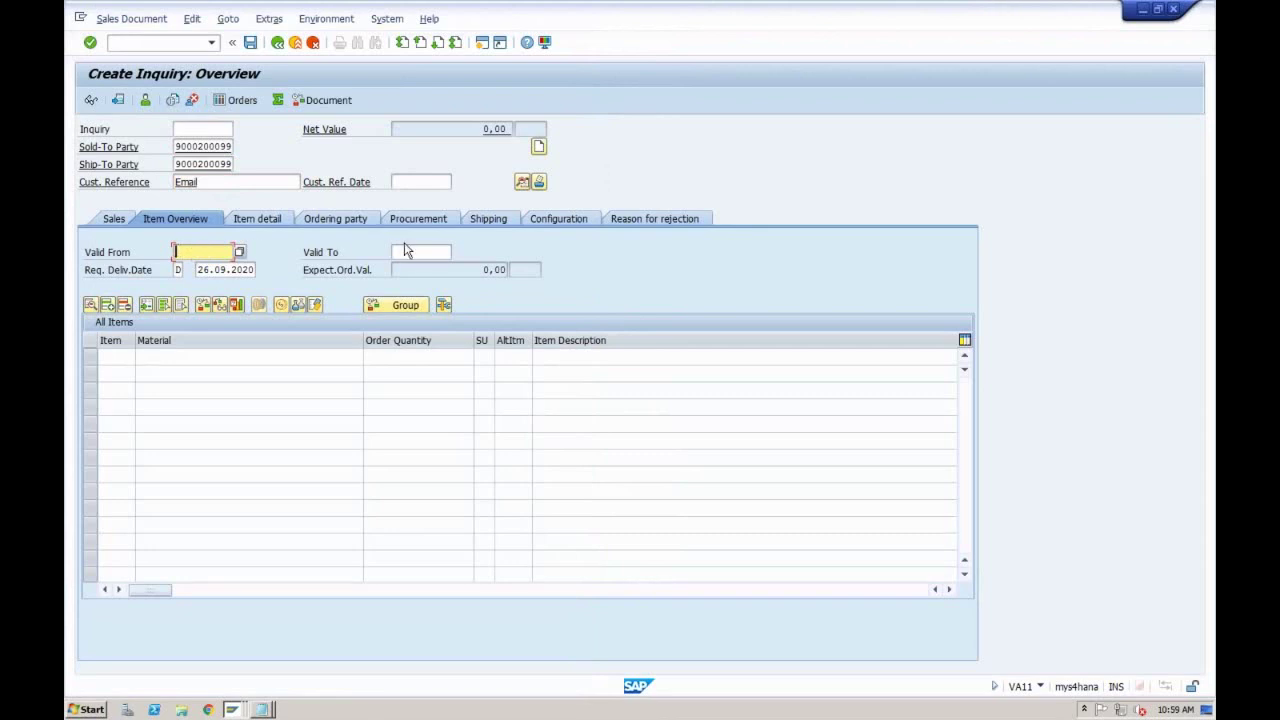
# Step: Change the requested delivery date to 30.09.2020
pyautogui.click(178, 270)
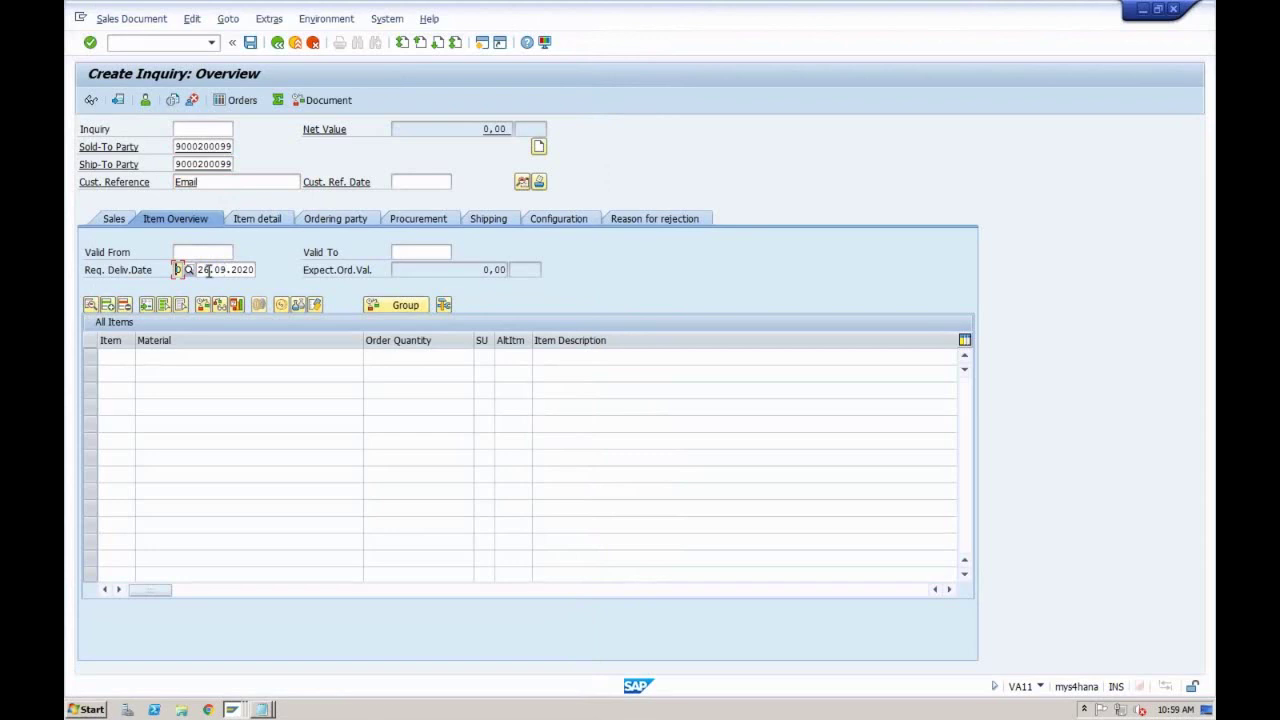
pyautogui.click(208, 270)
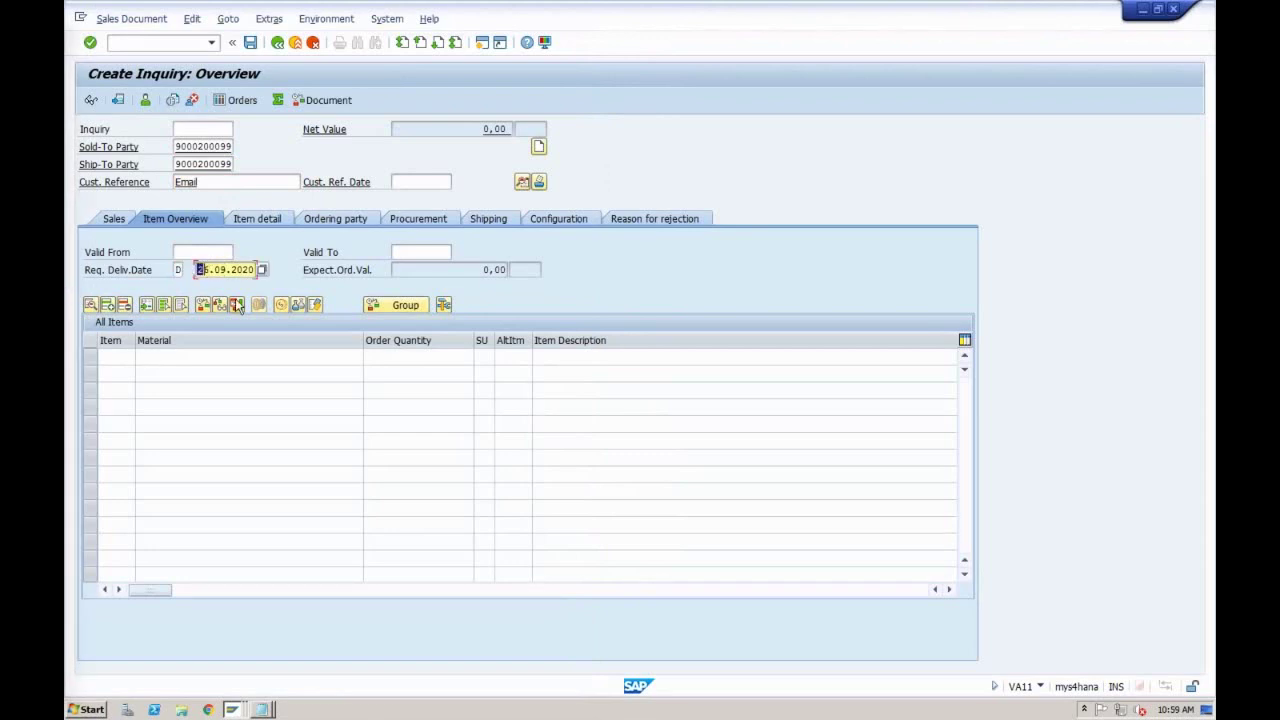
pyautogui.write('30')
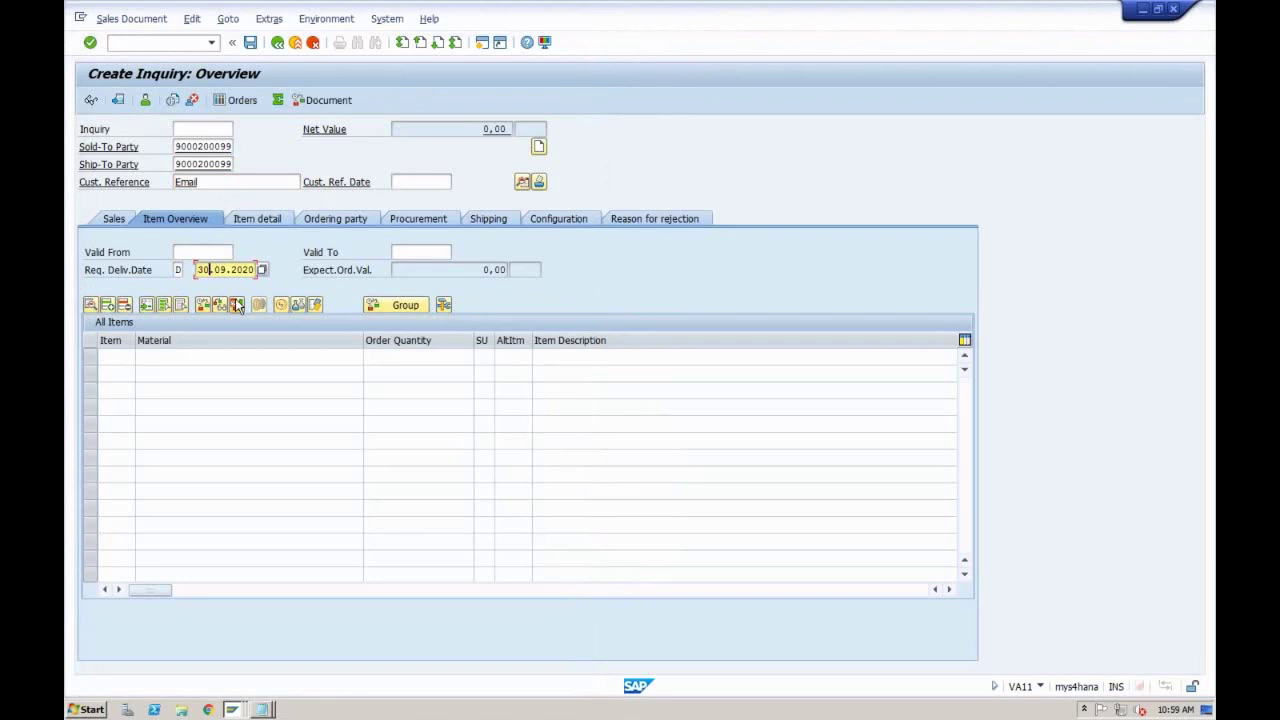
# Step: Add item TRADING_GOODS2 with quantity 10 and dismiss the billing date message
pyautogui.click(188, 362)
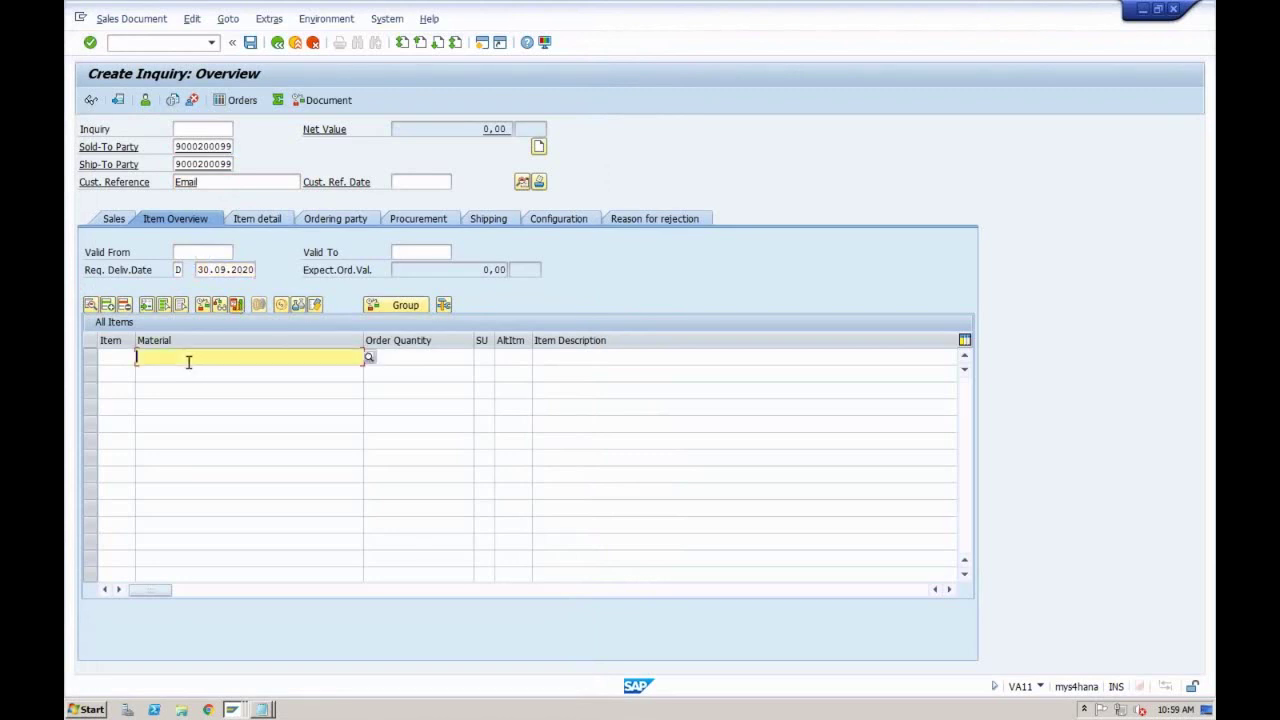
pyautogui.write('T')
pyautogui.press('Down')
pyautogui.press('Down')
pyautogui.press('Tab')
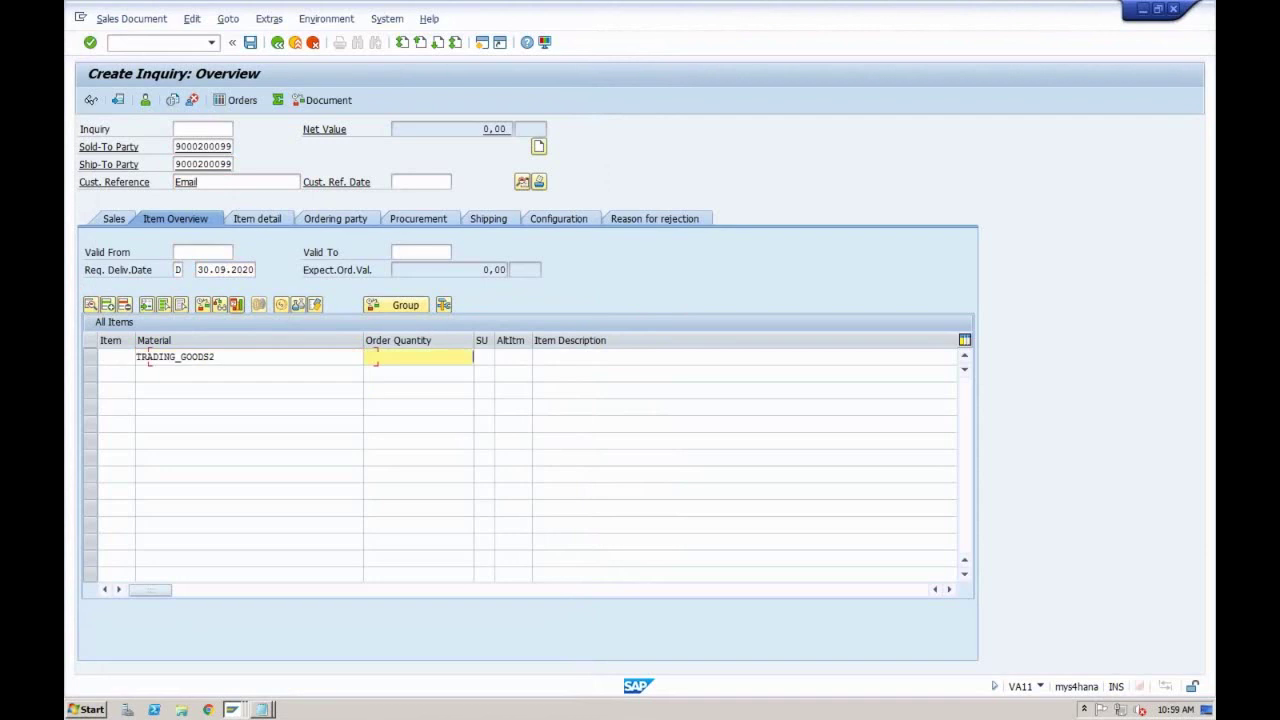
pyautogui.press('Down')
pyautogui.press('Down')
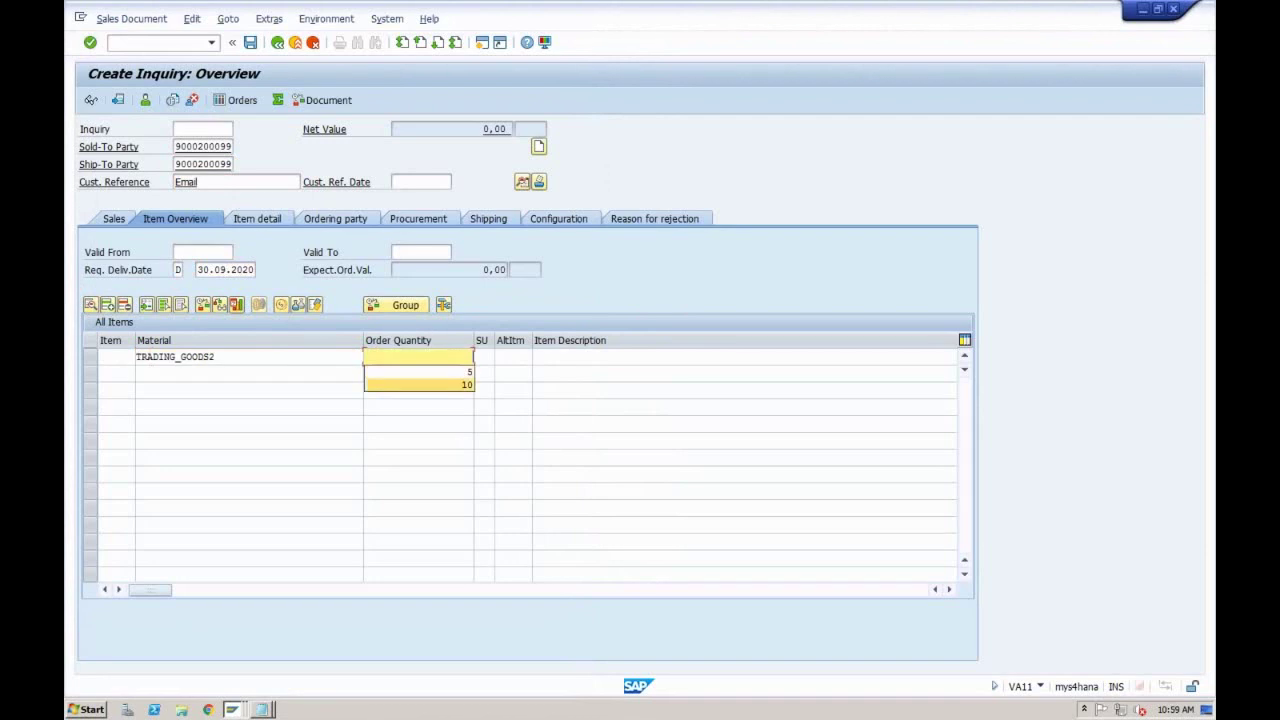
pyautogui.press('Return')
pyautogui.press('Return')
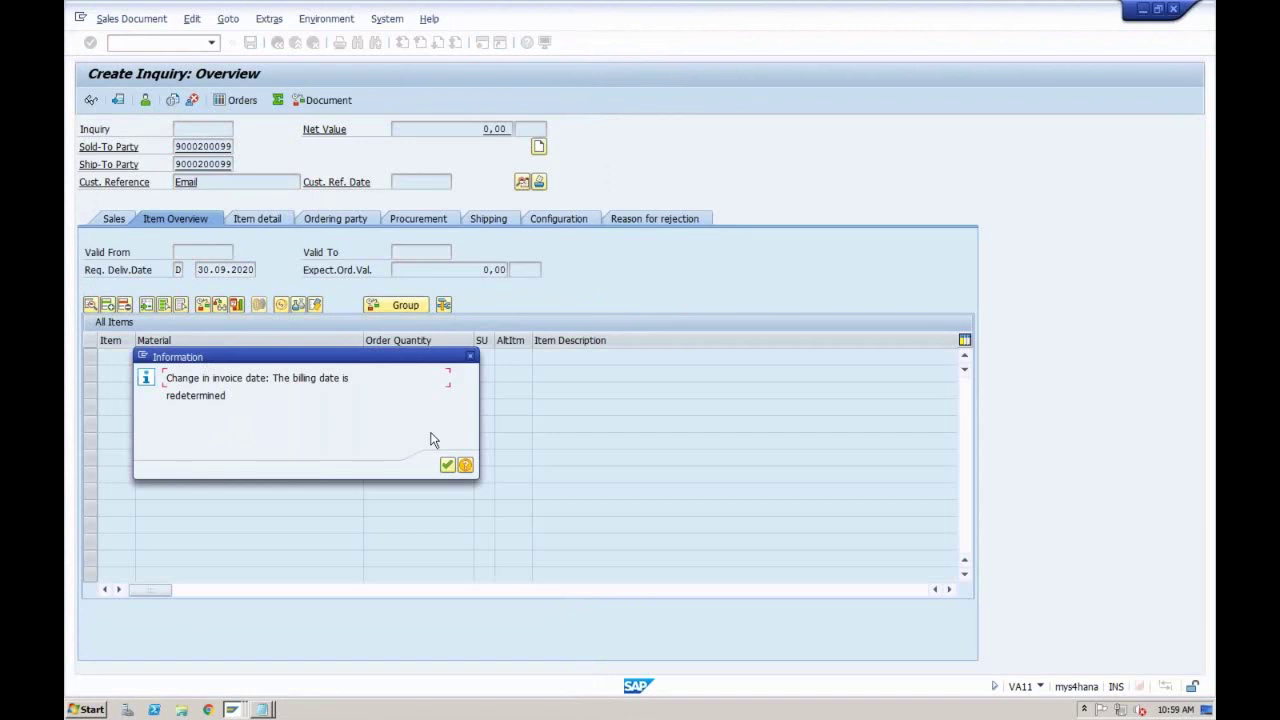
pyautogui.click(447, 465)
pyautogui.click(447, 465)
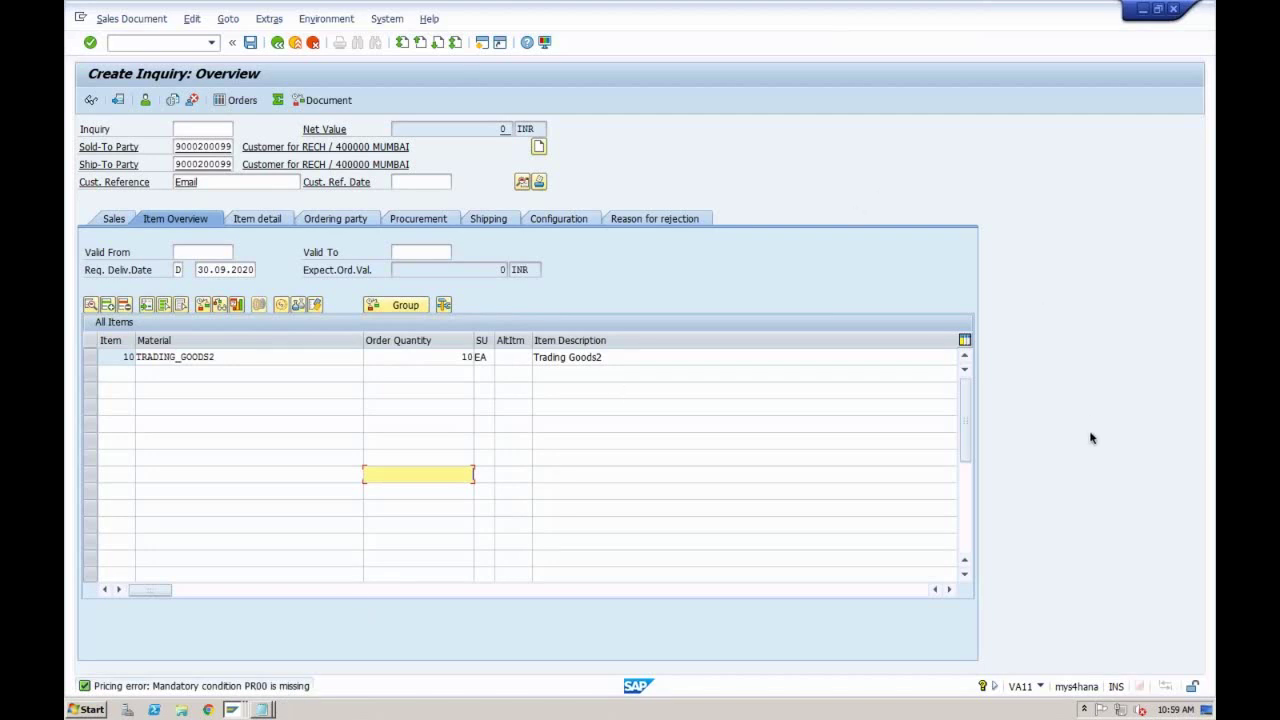
# Step: Edit the incompletion log's payment terms, enter 0001, and return to the complete inquiry overview
pyautogui.click(251, 43)
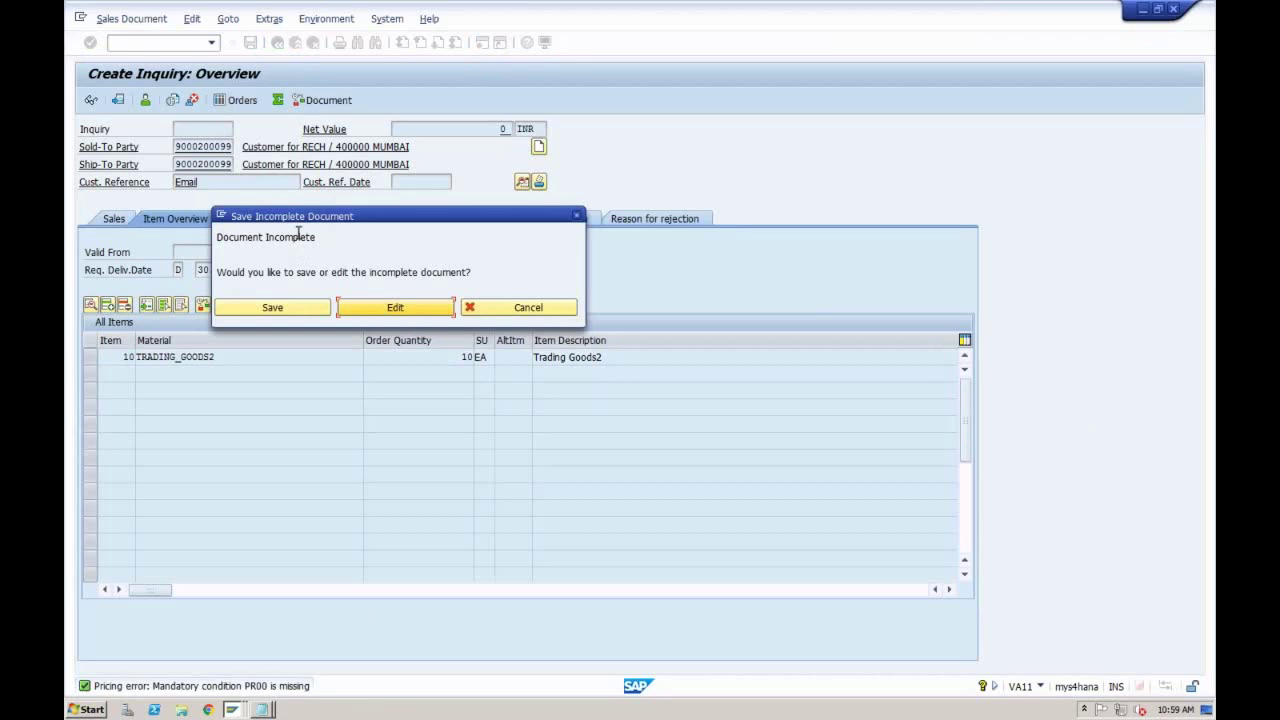
pyautogui.click(377, 310)
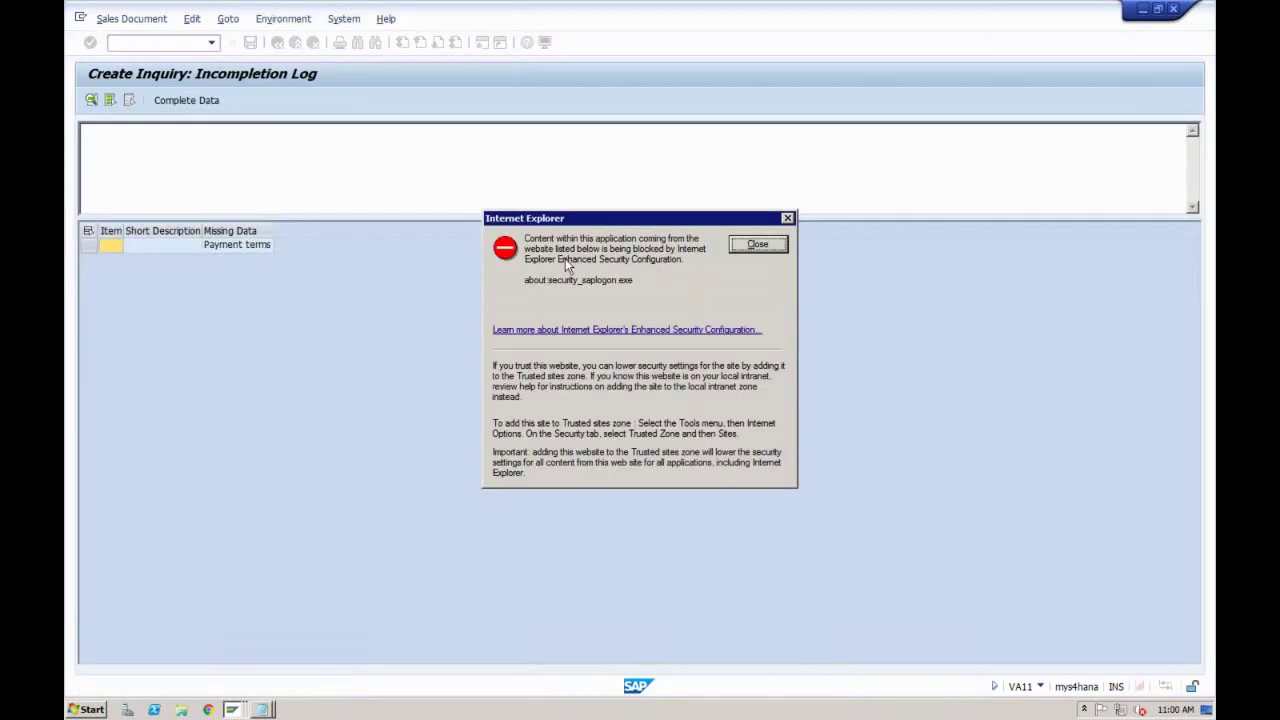
pyautogui.click(756, 245)
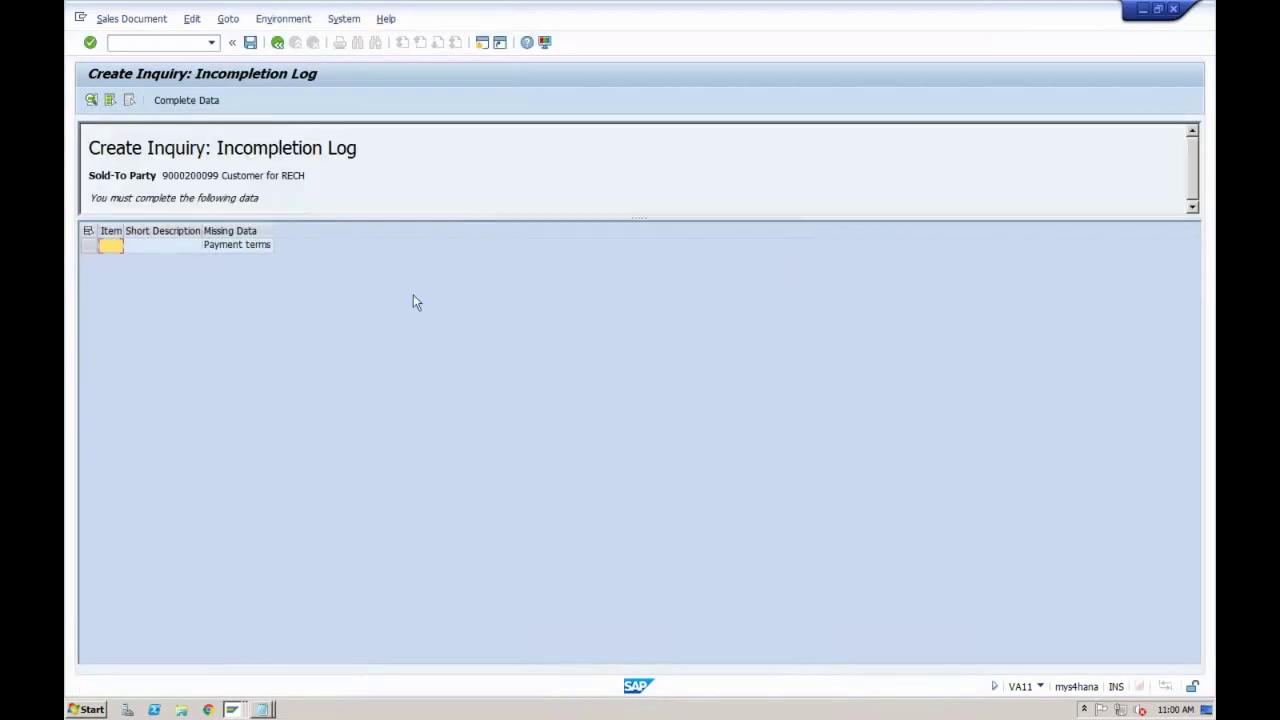
pyautogui.doubleClick(267, 248)
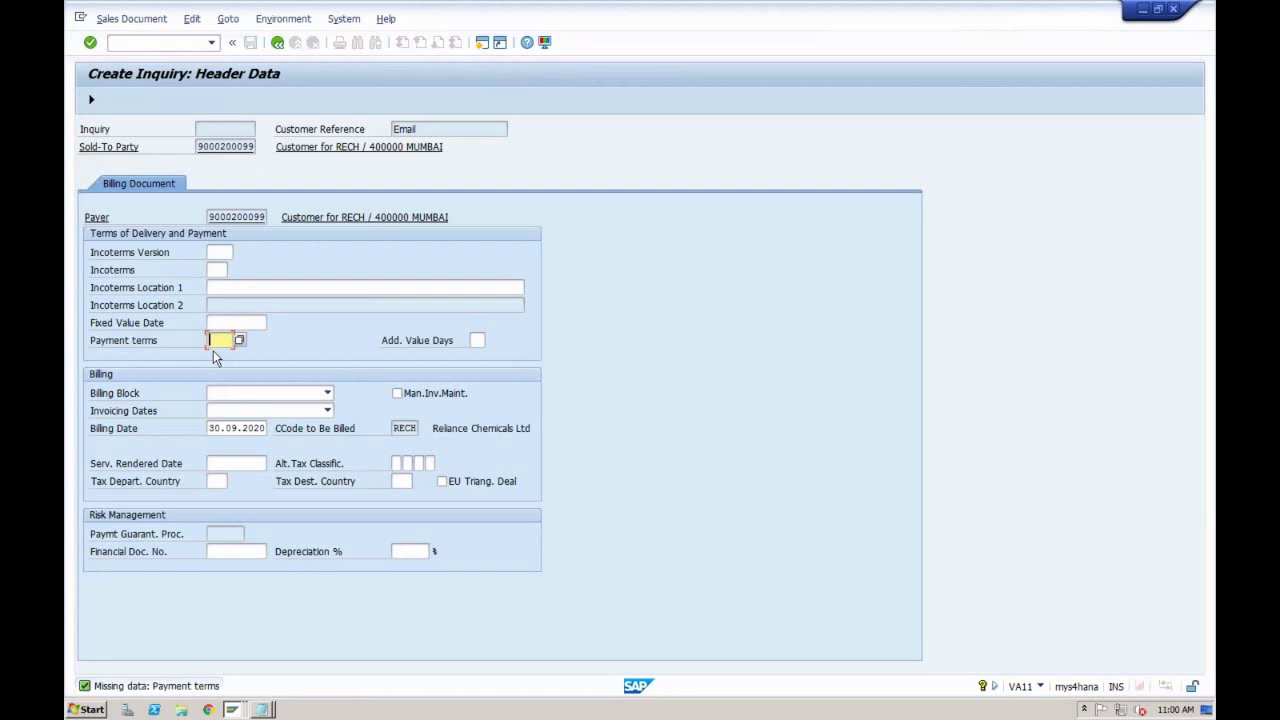
pyautogui.write('0001')
pyautogui.click(317, 307)
pyautogui.click(90, 101)
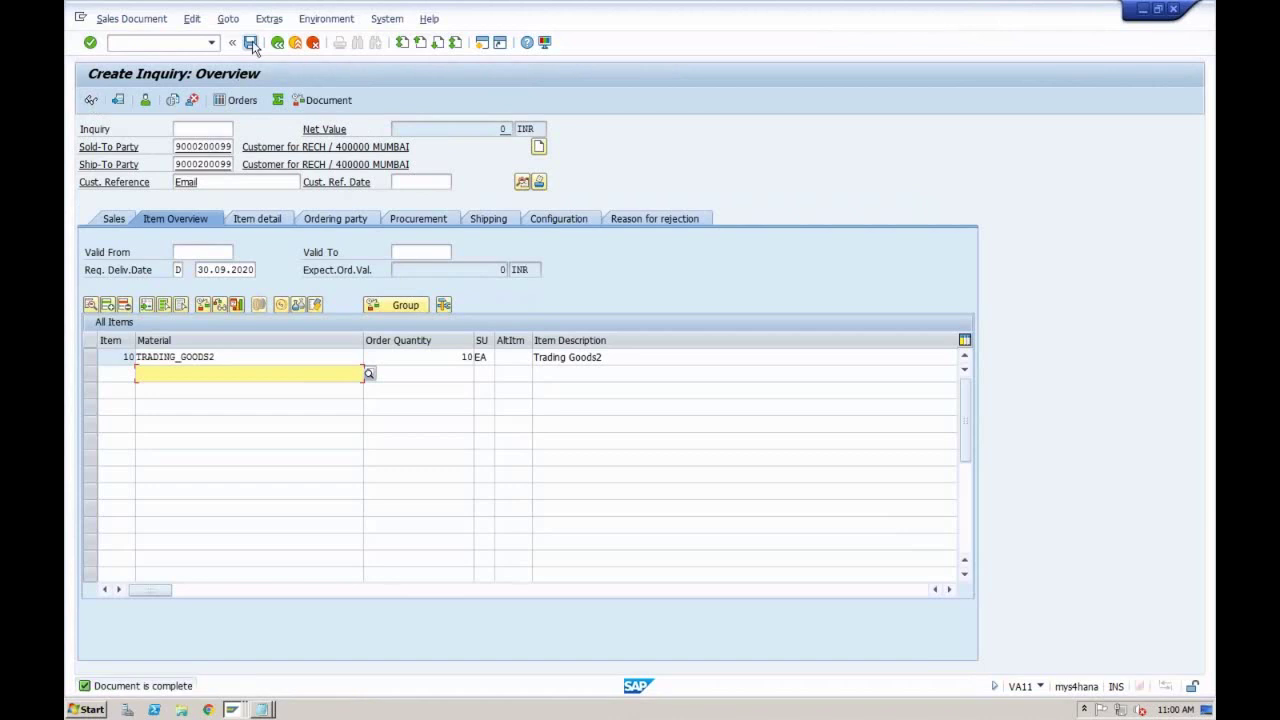
# Step: Save the completed inquiry and exit to SAP Easy Access
pyautogui.click(251, 44)
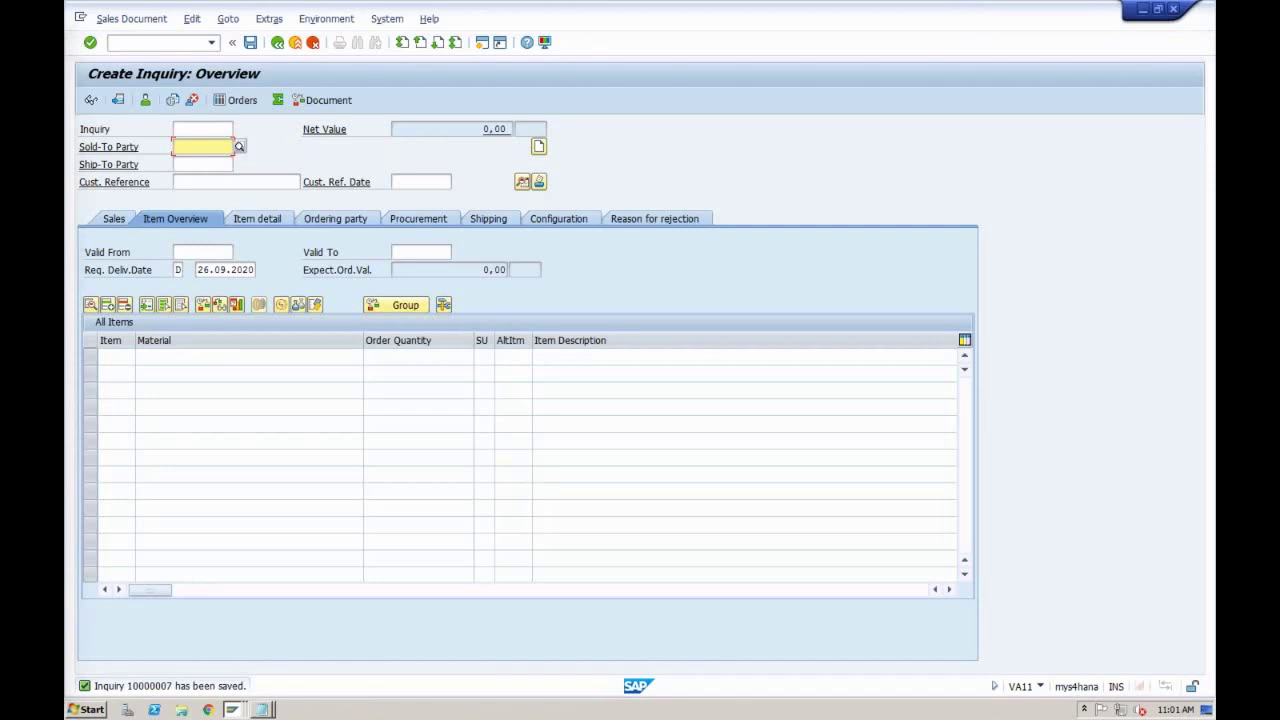
pyautogui.click(296, 43)
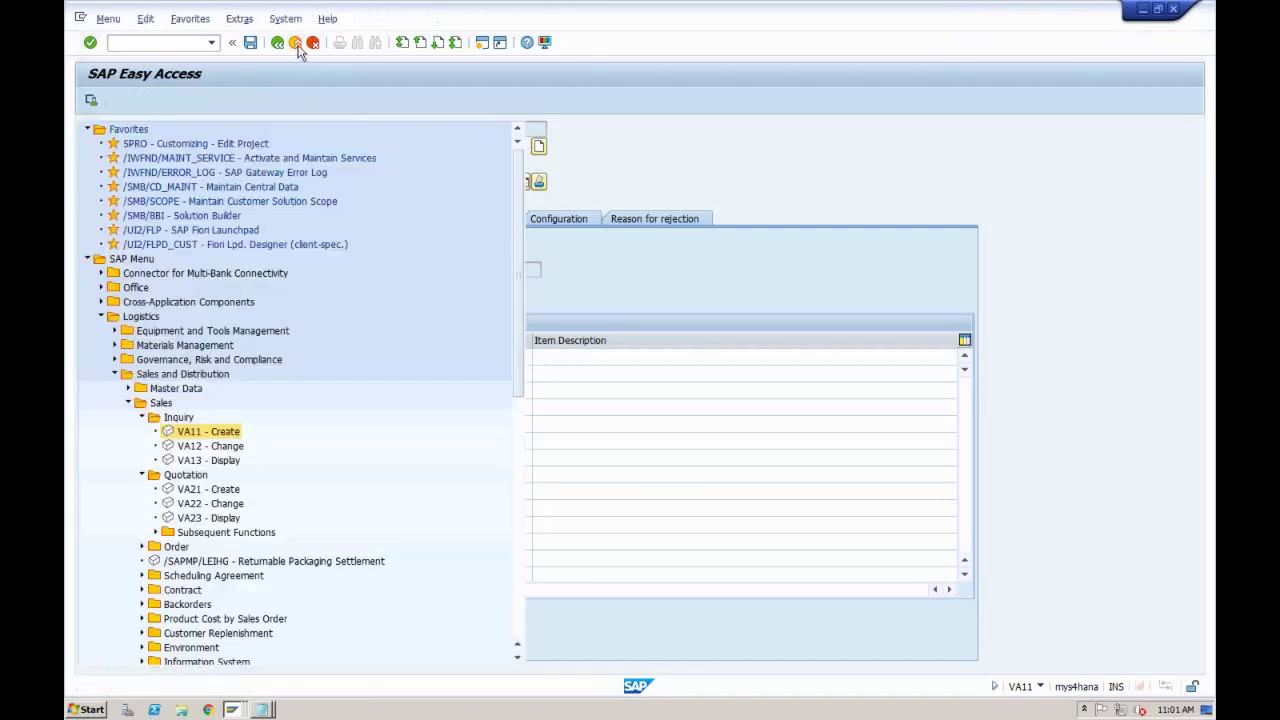
# Step: In VA13, find sales documents by customer and display ZIN1 inquiry 10000007 (TRADING_GOODS2, 10 EA)
pyautogui.doubleClick(203, 461)
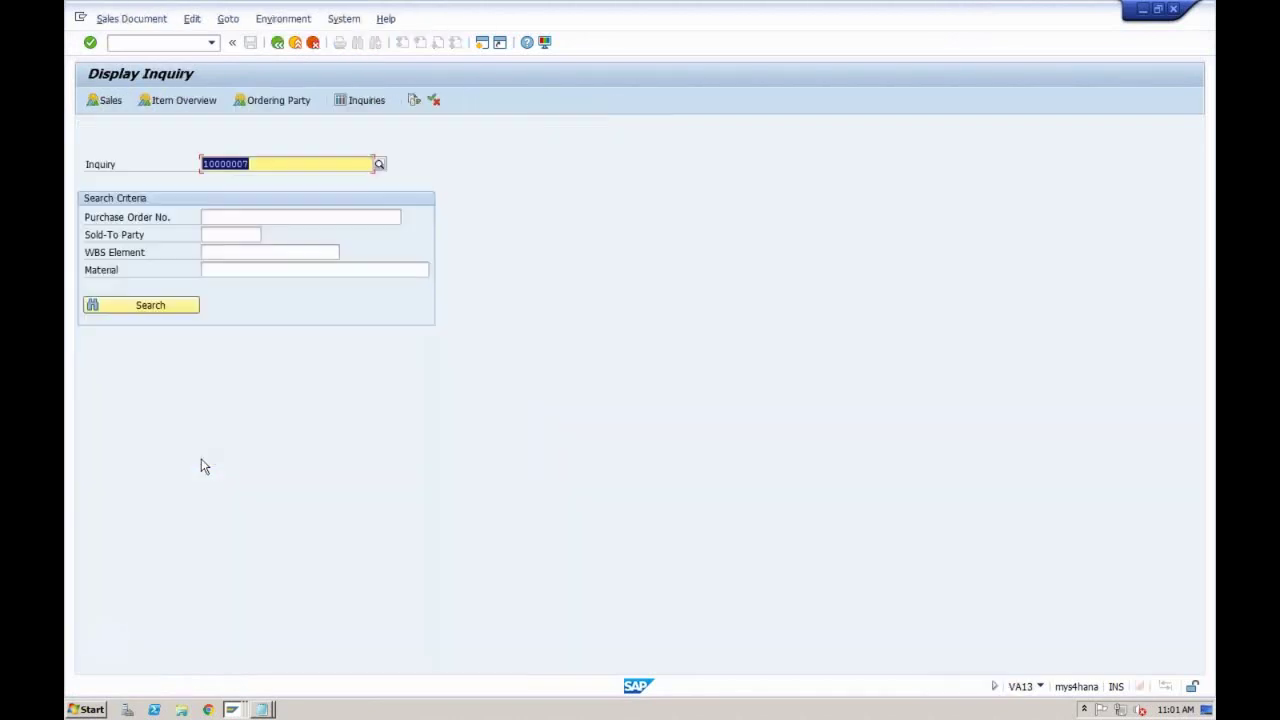
pyautogui.click(379, 165)
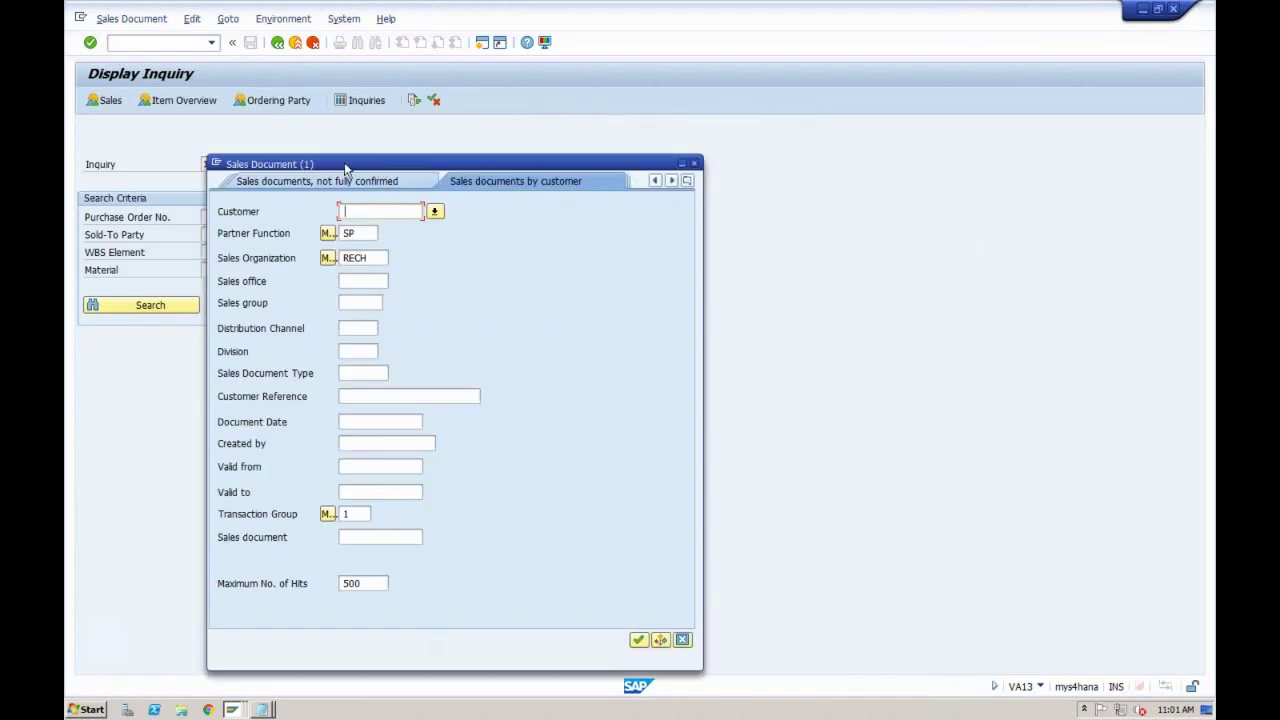
pyautogui.click(369, 258)
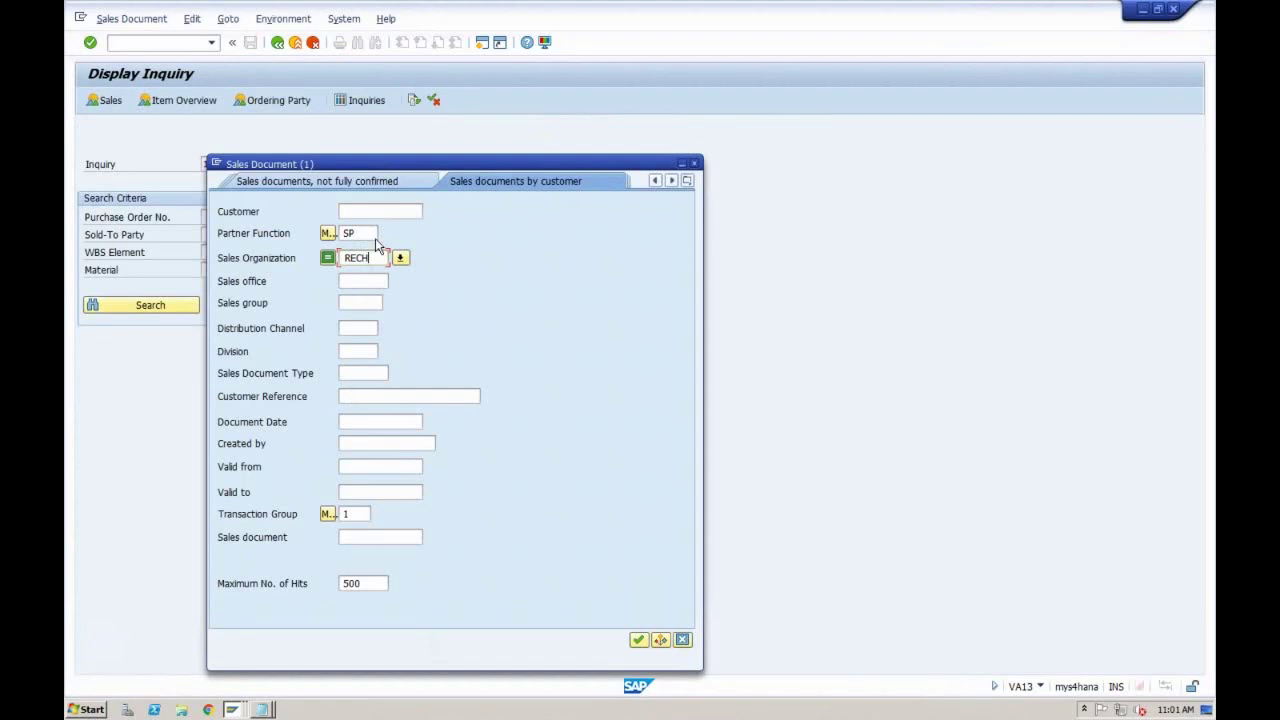
pyautogui.click(368, 232)
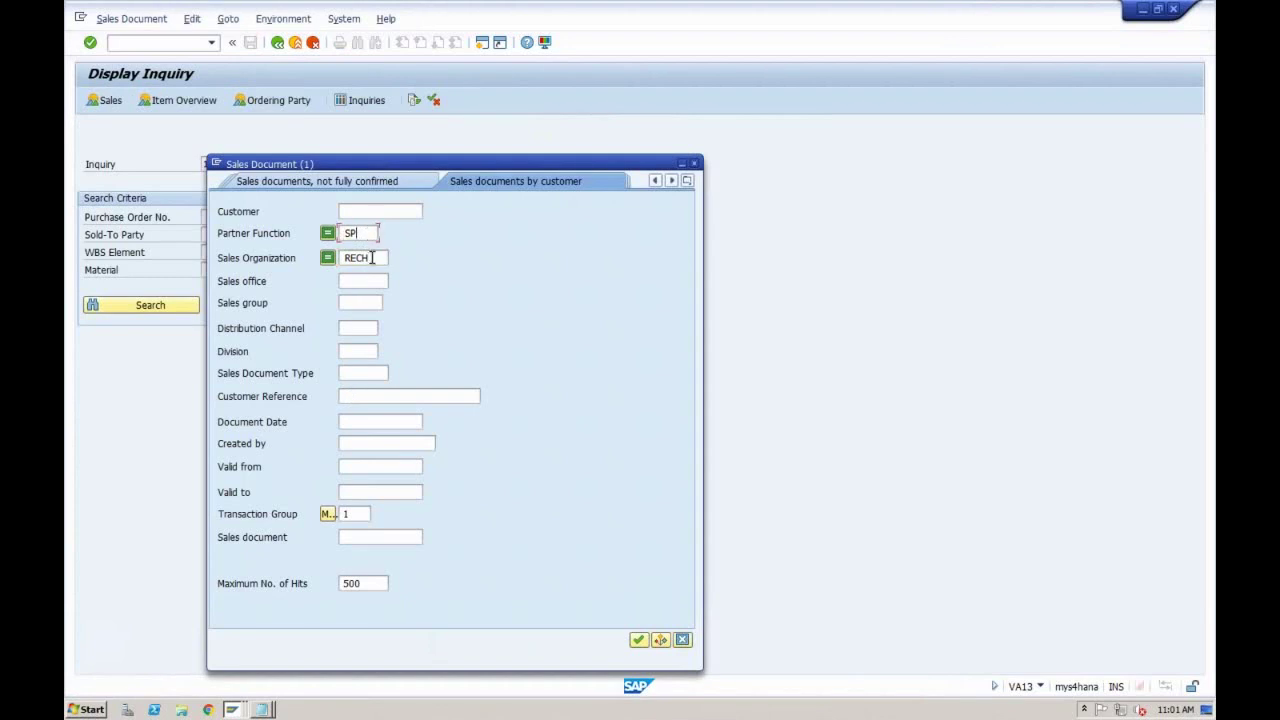
pyautogui.click(372, 258)
pyautogui.click(638, 639)
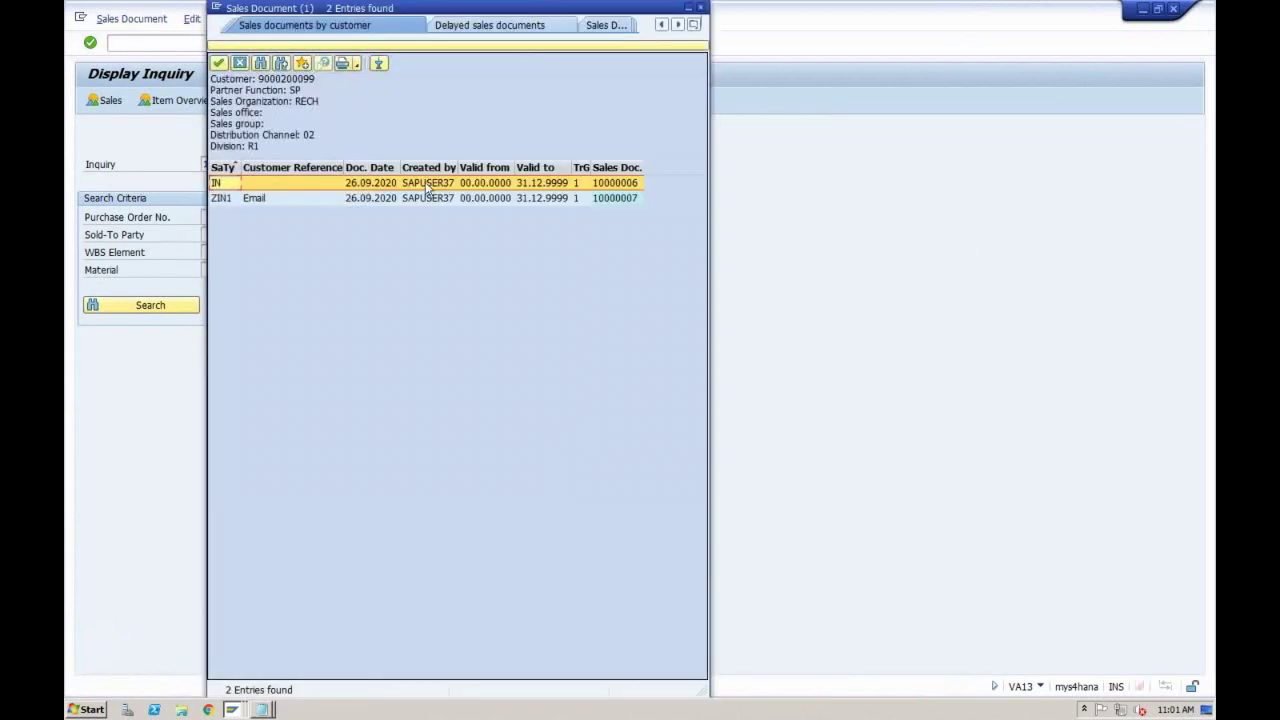
pyautogui.click(428, 199)
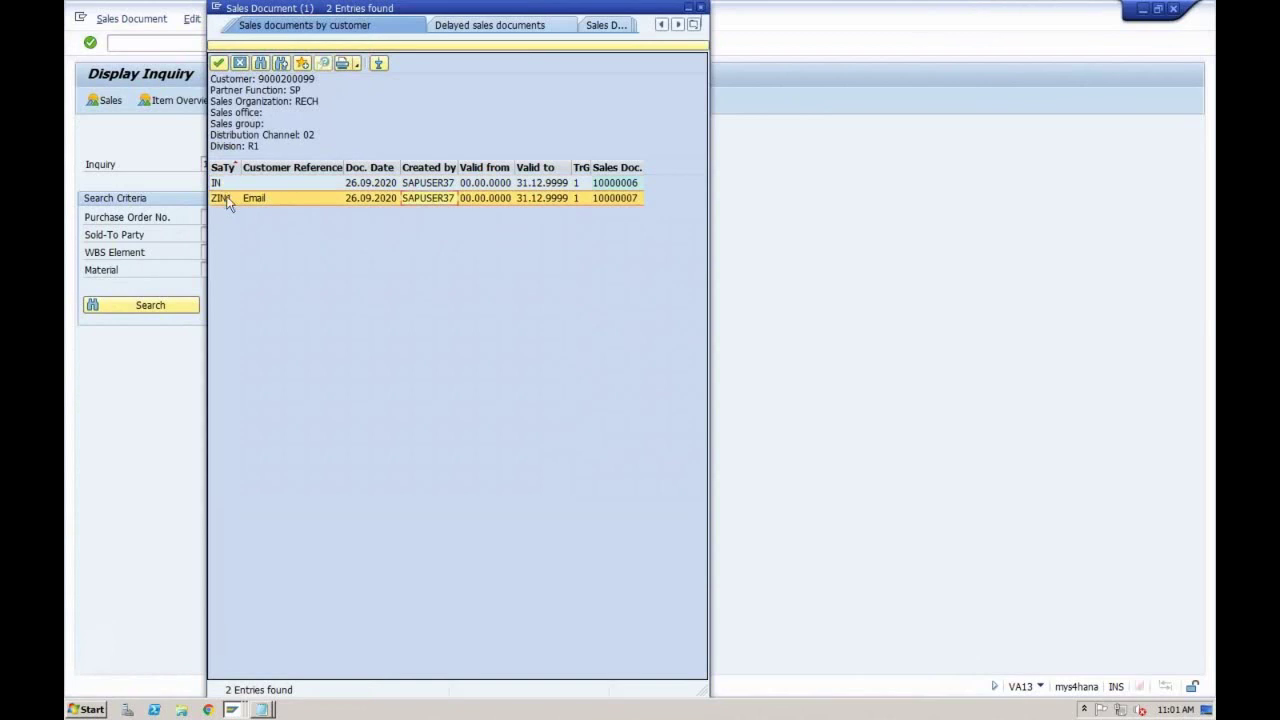
pyautogui.doubleClick(629, 197)
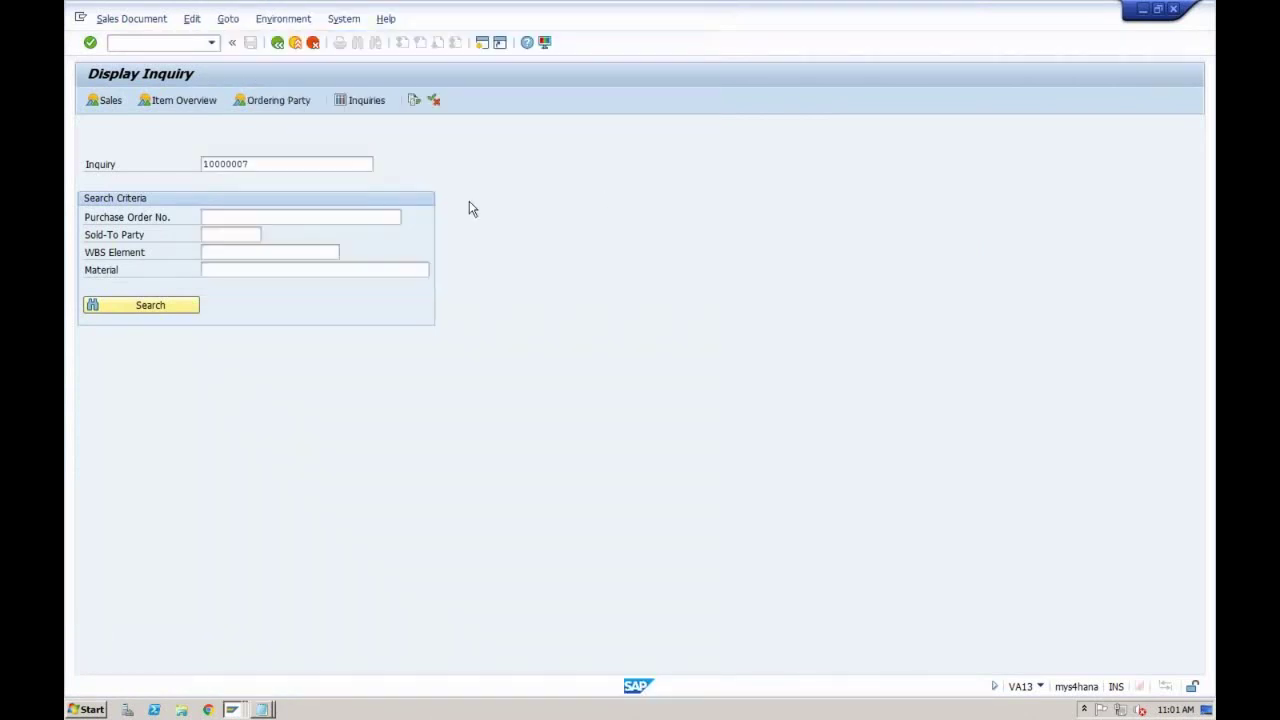
pyautogui.press('Return')
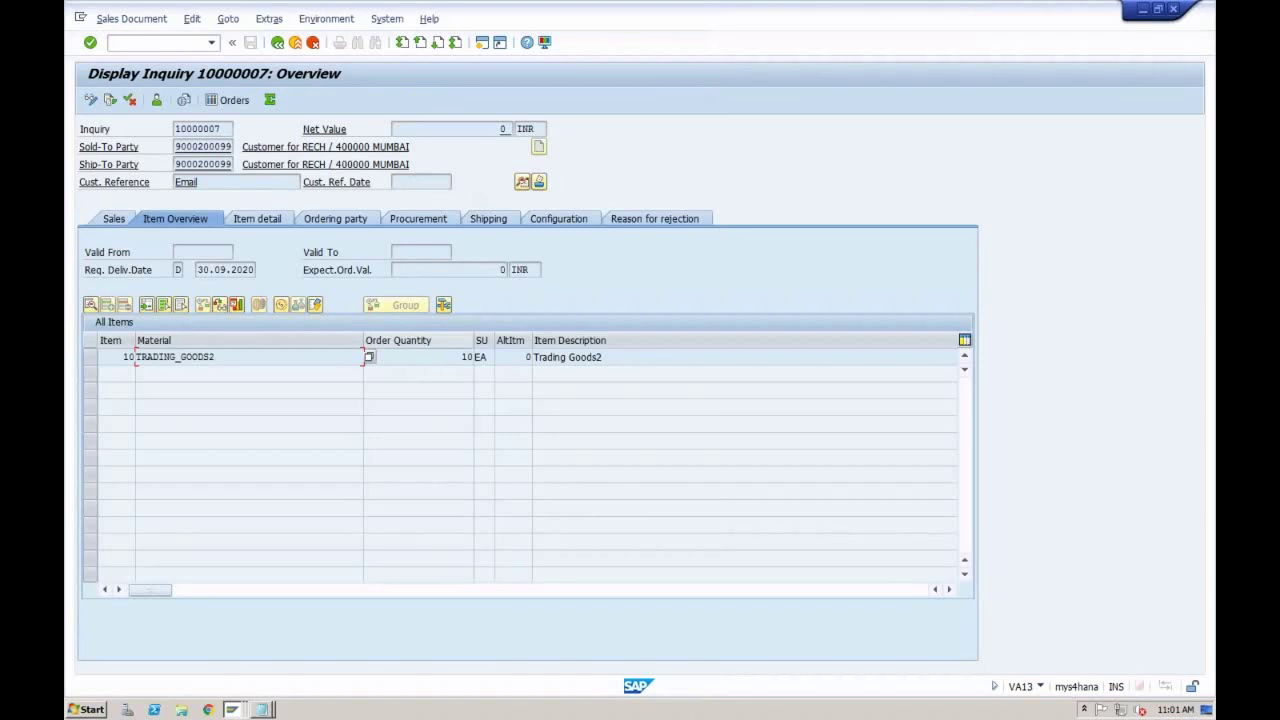
pyautogui.click(463, 357)
# Step: Open inquiry 10000007 in VA12, raise the item quantity from 10 to 20, and save
pyautogui.click(90, 101)
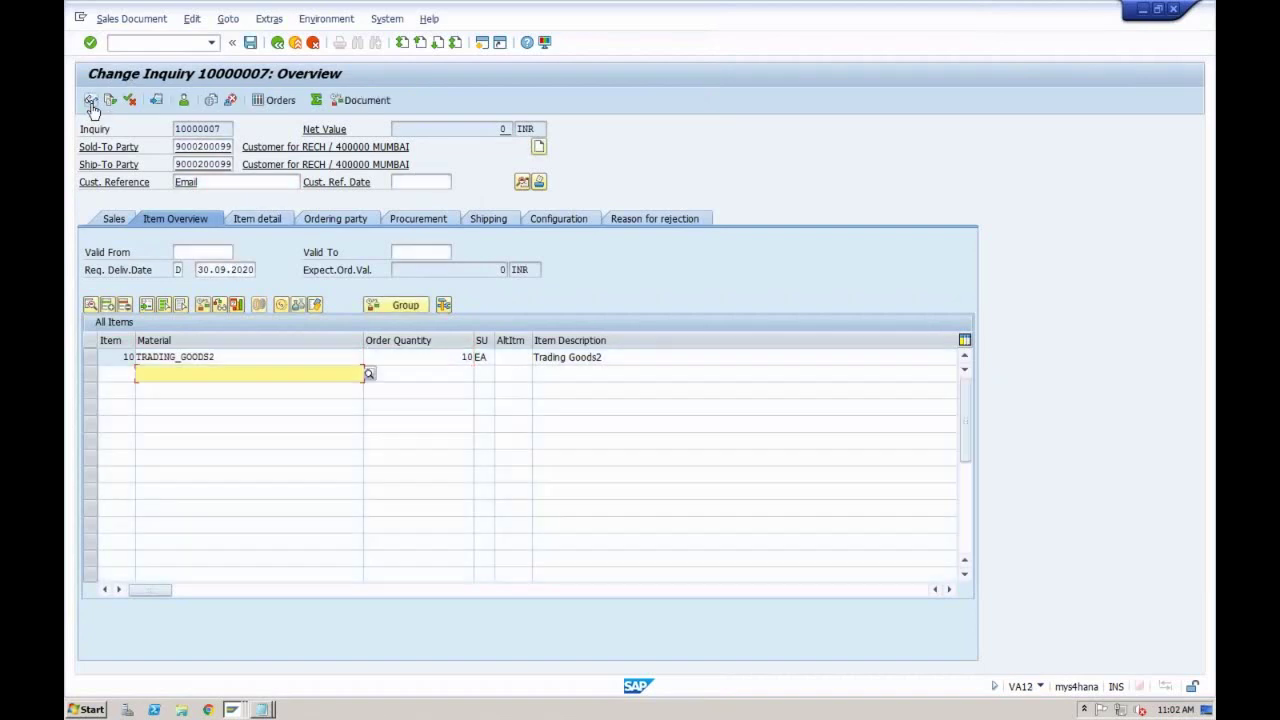
pyautogui.click(277, 44)
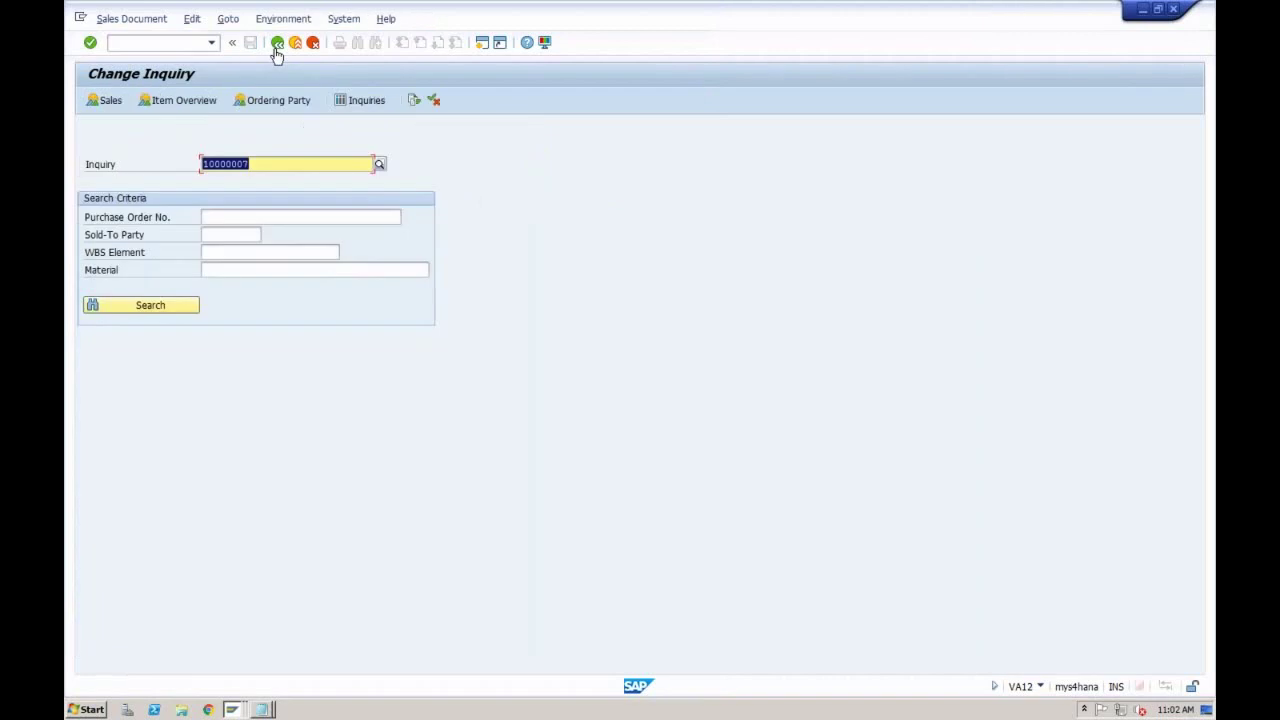
pyautogui.click(277, 44)
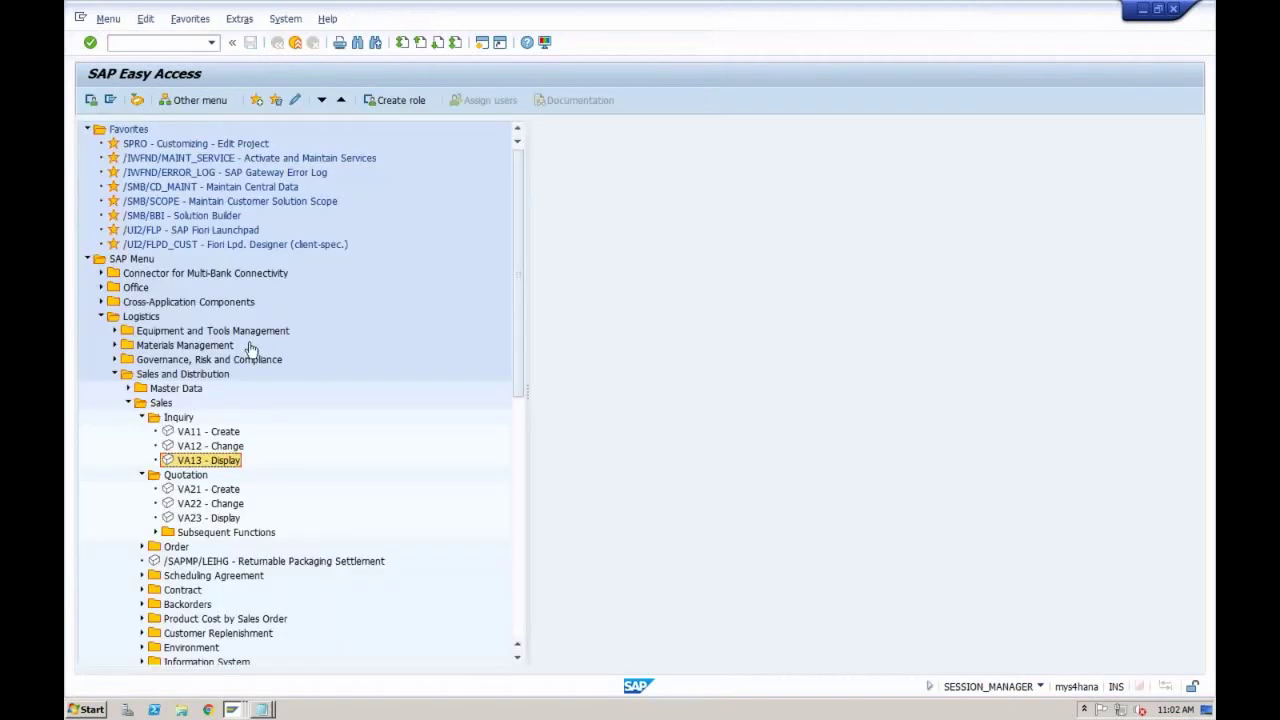
pyautogui.doubleClick(222, 447)
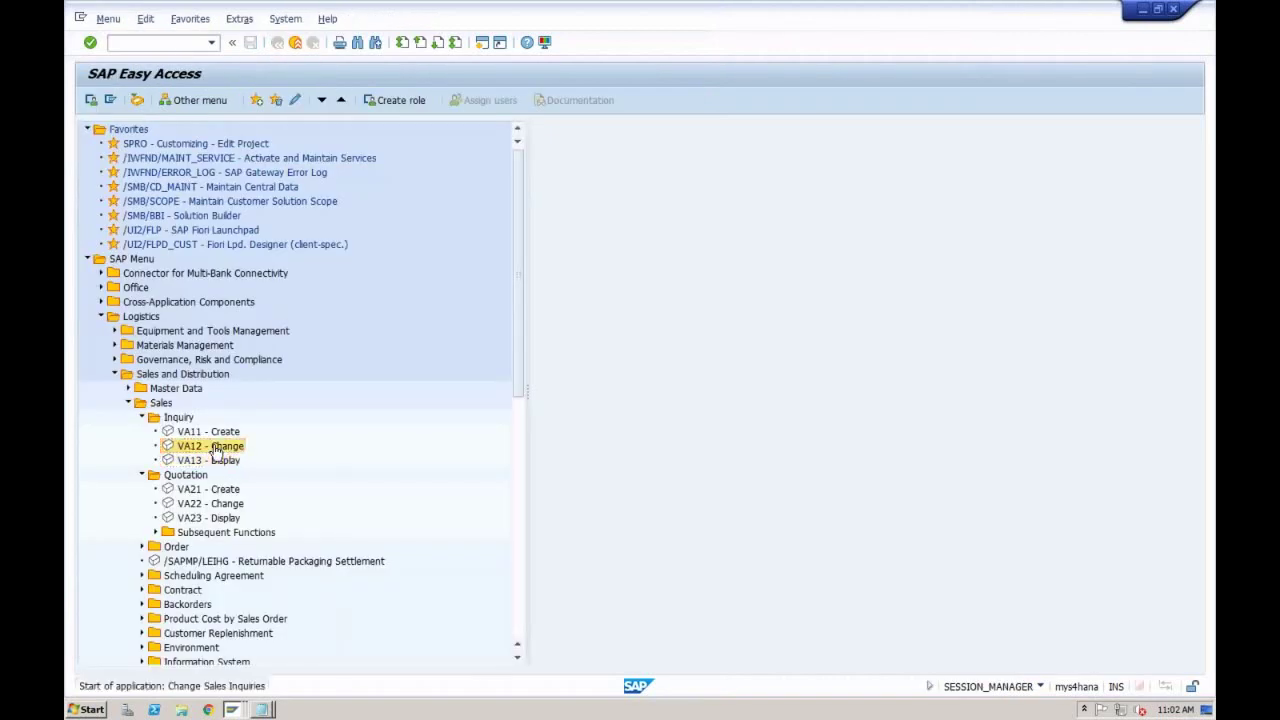
pyautogui.press('Return')
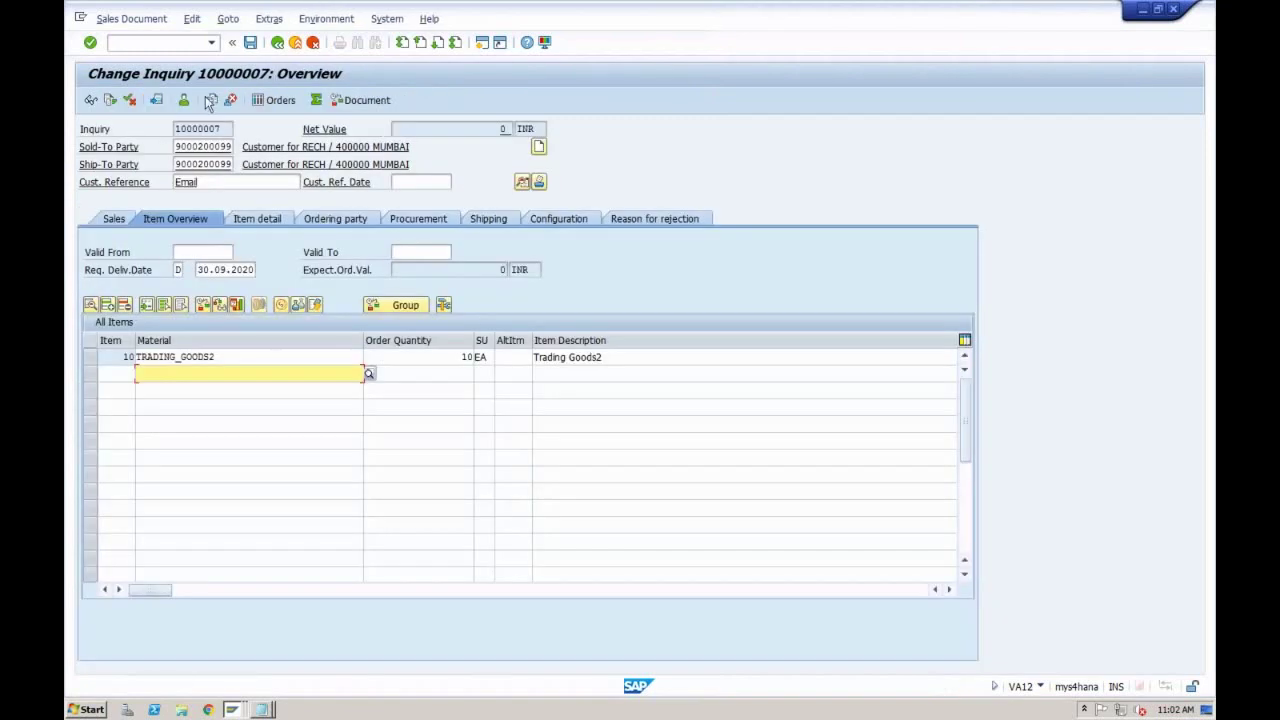
pyautogui.click(458, 360)
pyautogui.press('BackSpace')
pyautogui.press('BackSpace')
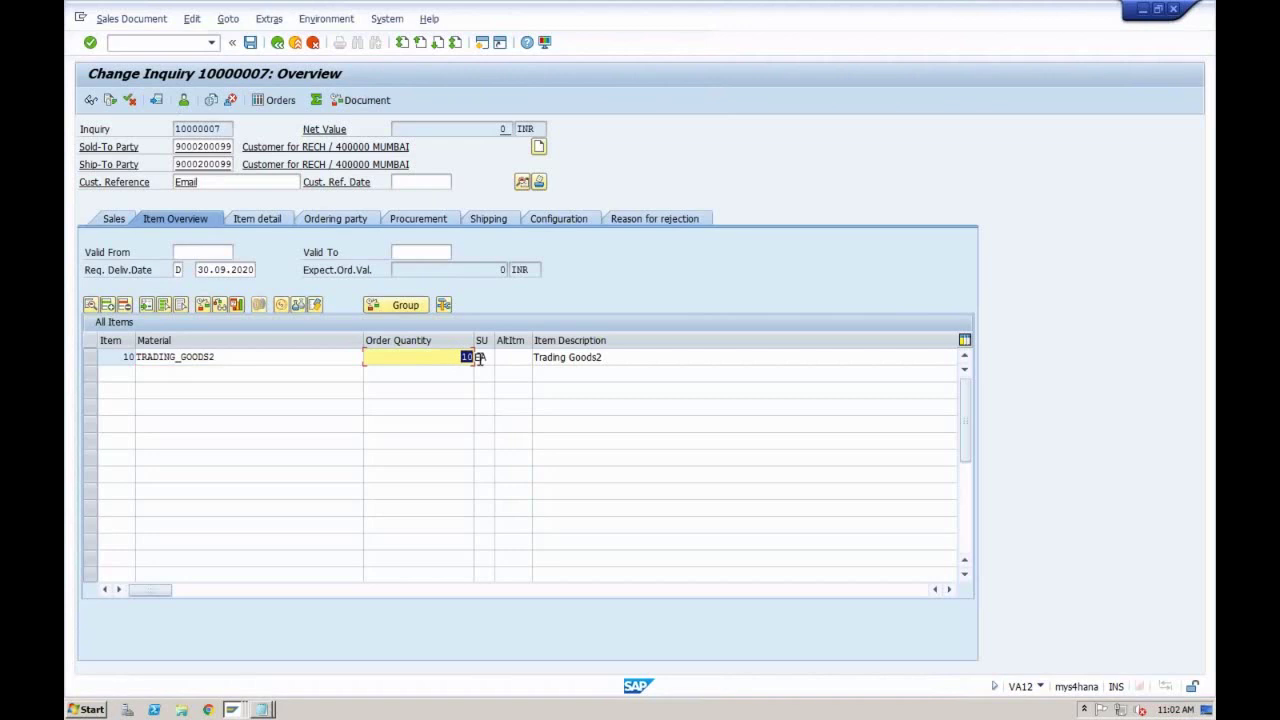
pyautogui.write('20')
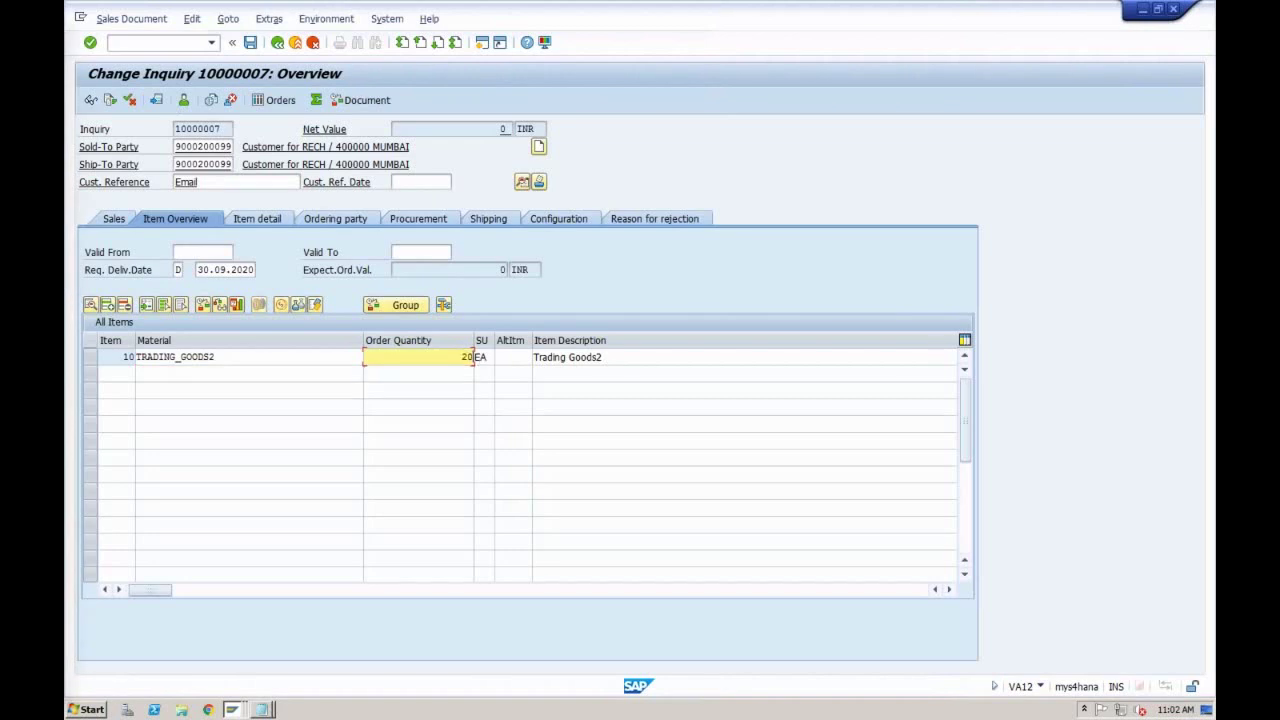
pyautogui.press('Return')
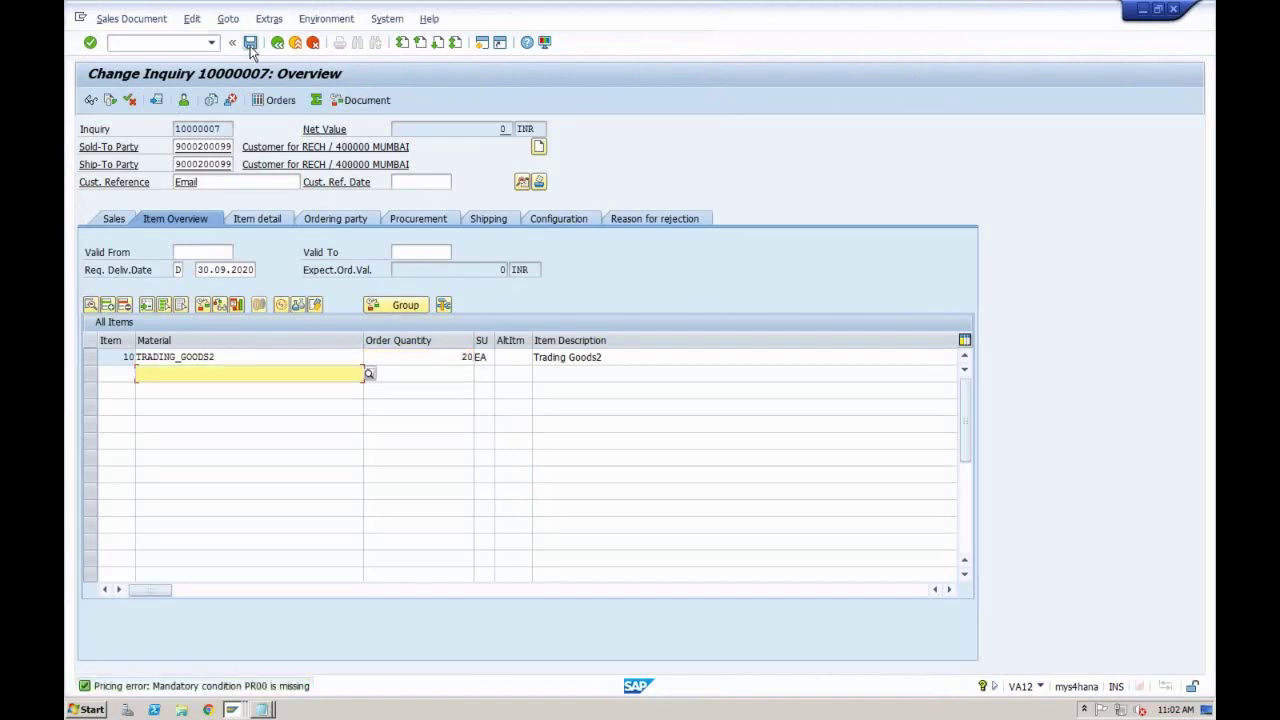
pyautogui.click(250, 42)
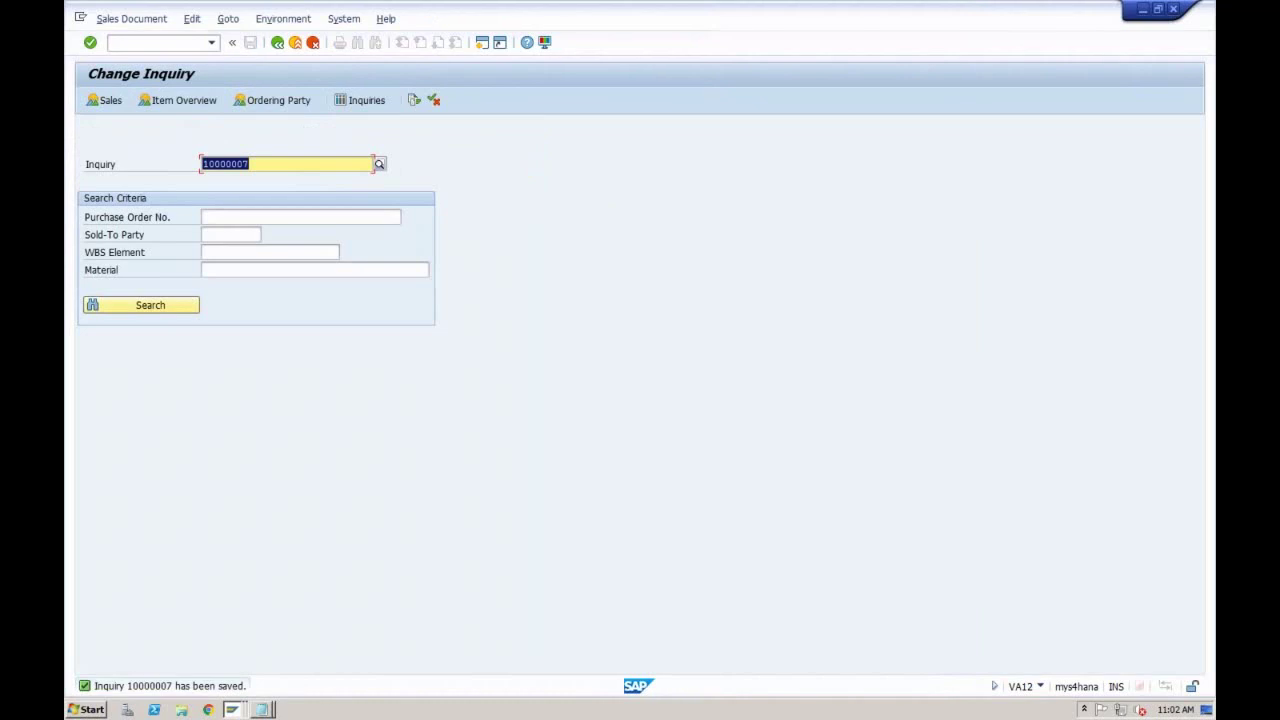
# Step: Set the requested delivery date to 15.10.2020, save, and acknowledge the billing date notice
pyautogui.press('Return')
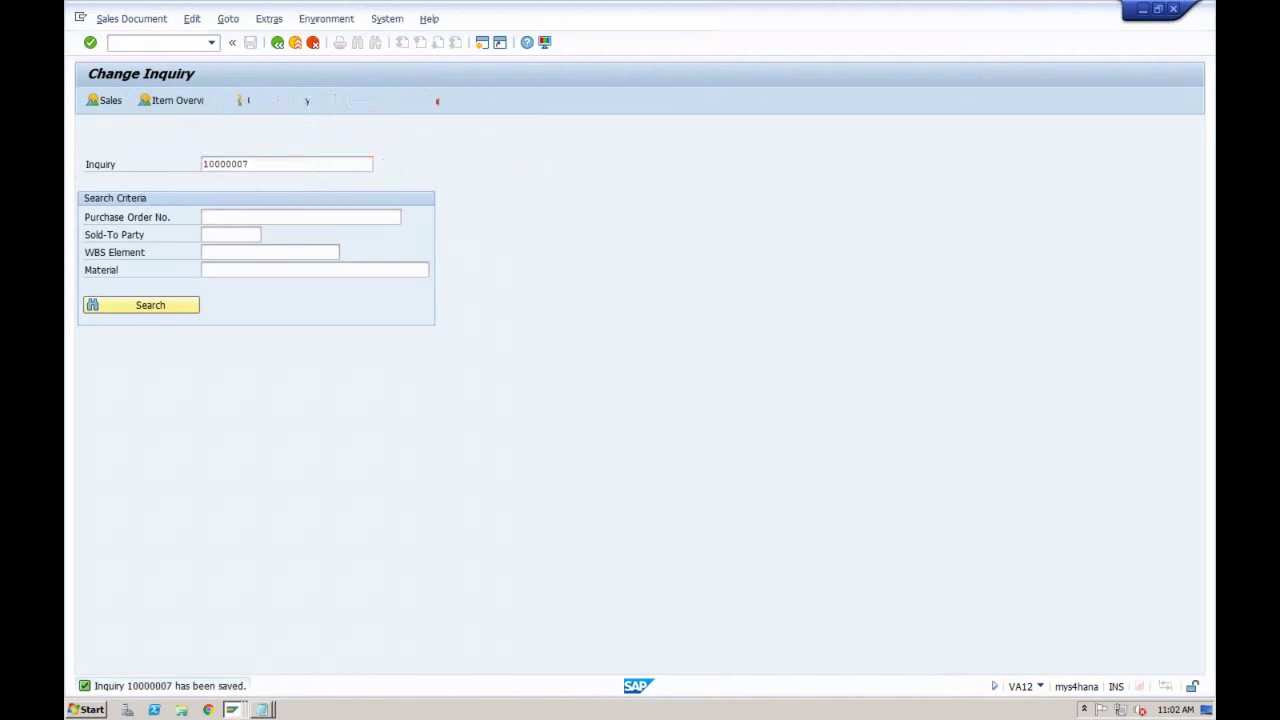
pyautogui.click(218, 270)
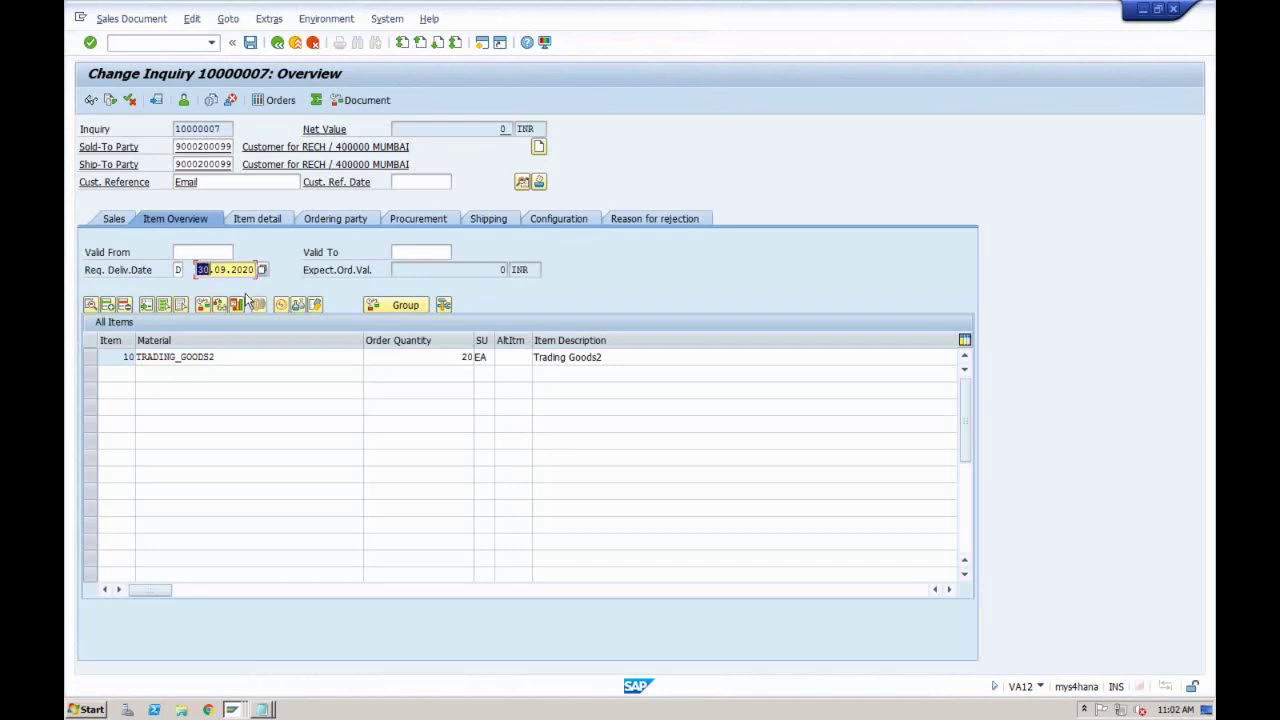
pyautogui.write('15')
pyautogui.click(228, 270)
pyautogui.press('BackSpace')
pyautogui.press('BackSpace')
pyautogui.write('10')
pyautogui.click(250, 42)
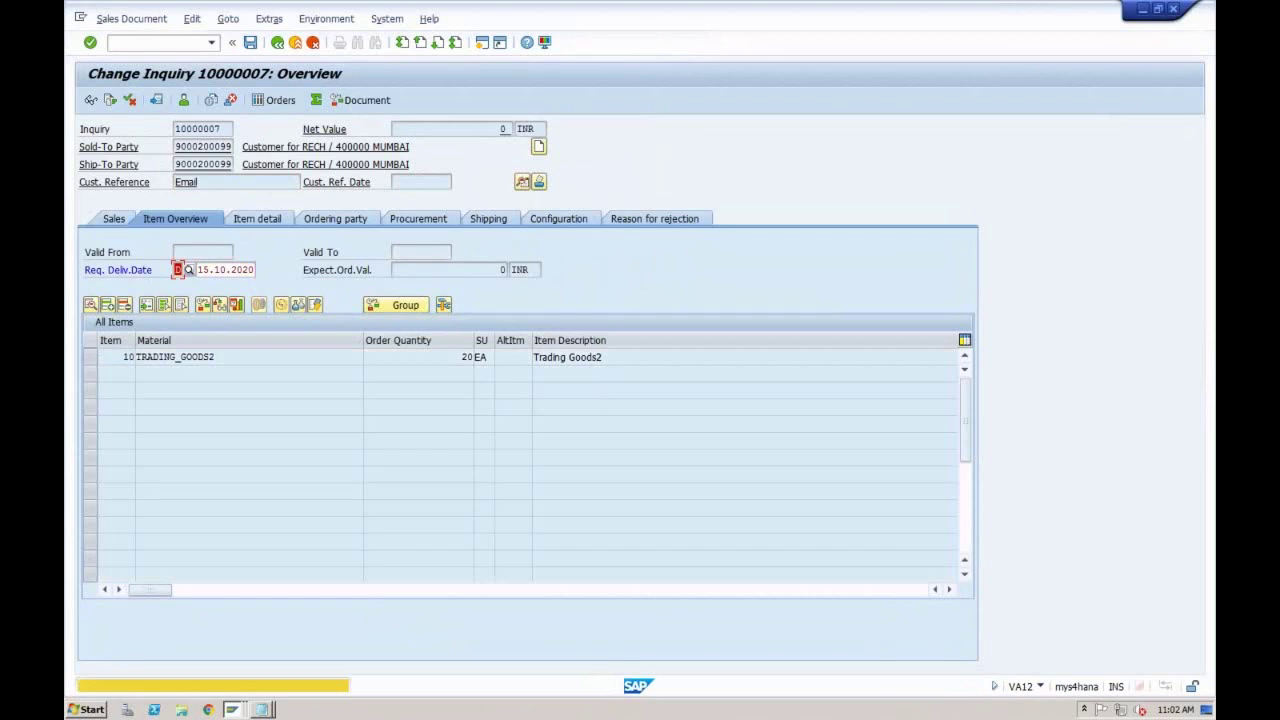
pyautogui.press('Return')
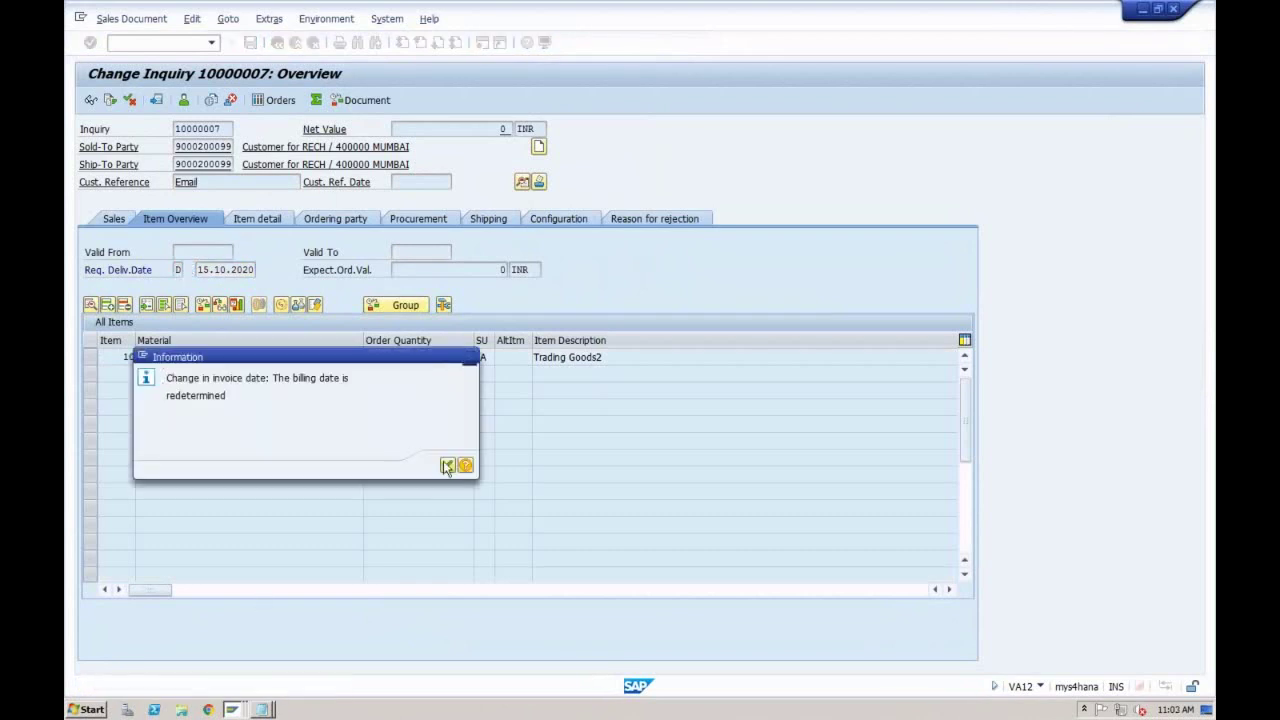
pyautogui.click(447, 467)
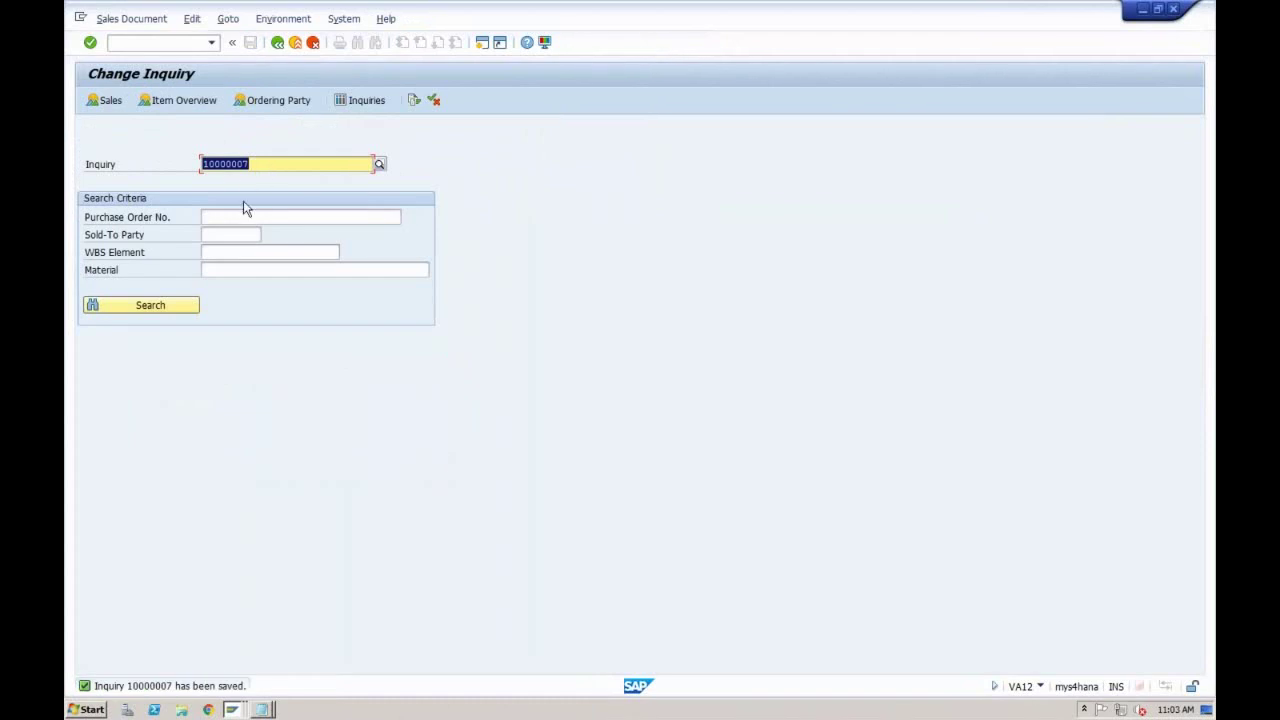
# Step: Leave the change inquiry transaction and launch VA21 Create Quotation
pyautogui.click(295, 42)
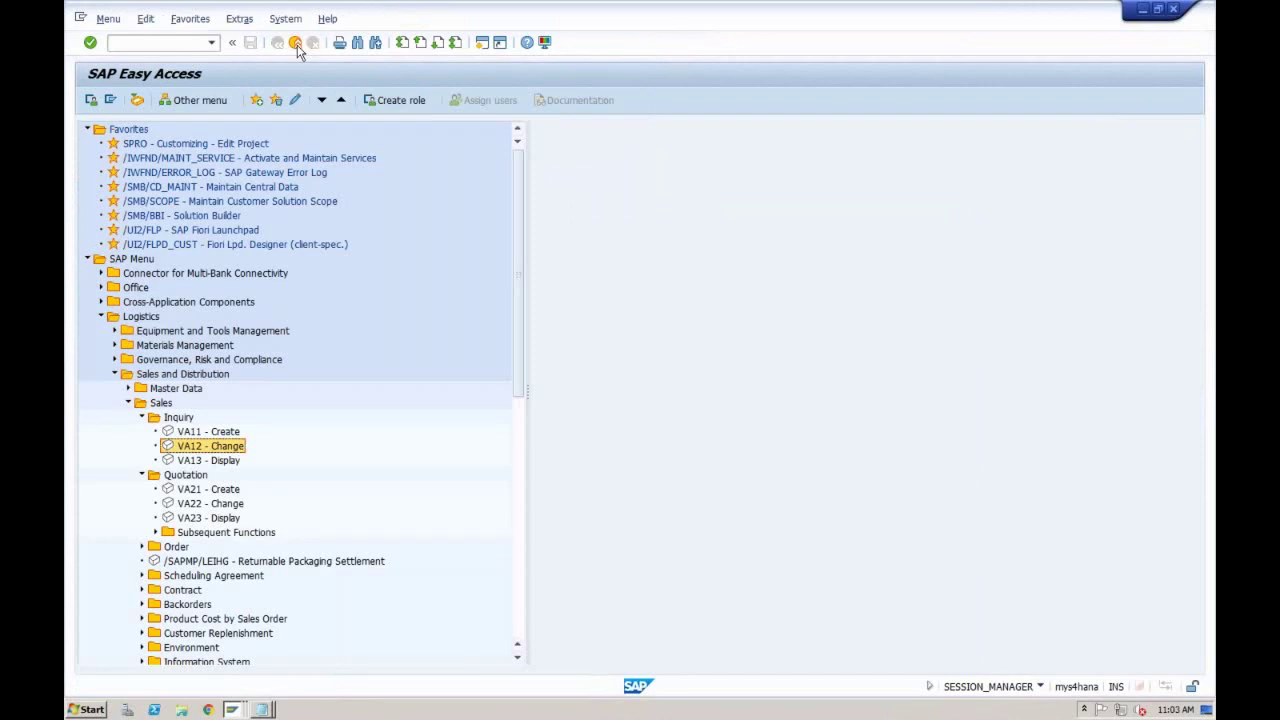
pyautogui.click(224, 493)
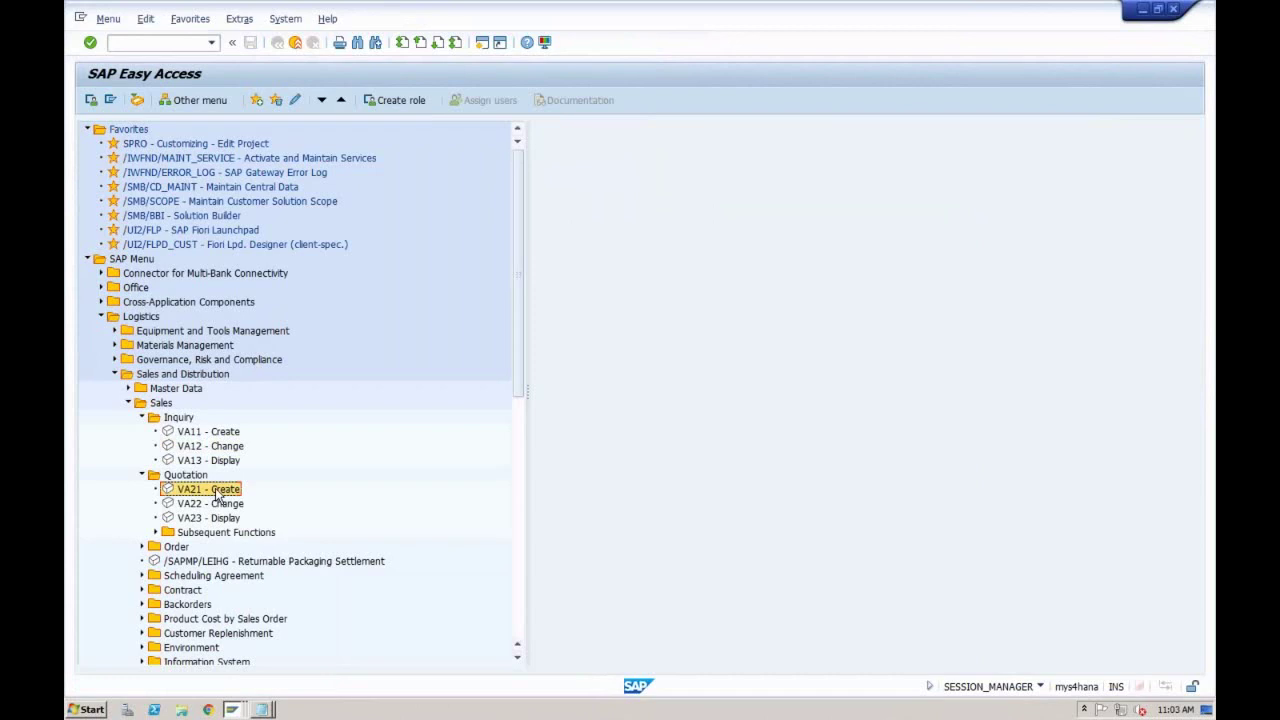
pyautogui.doubleClick(210, 492)
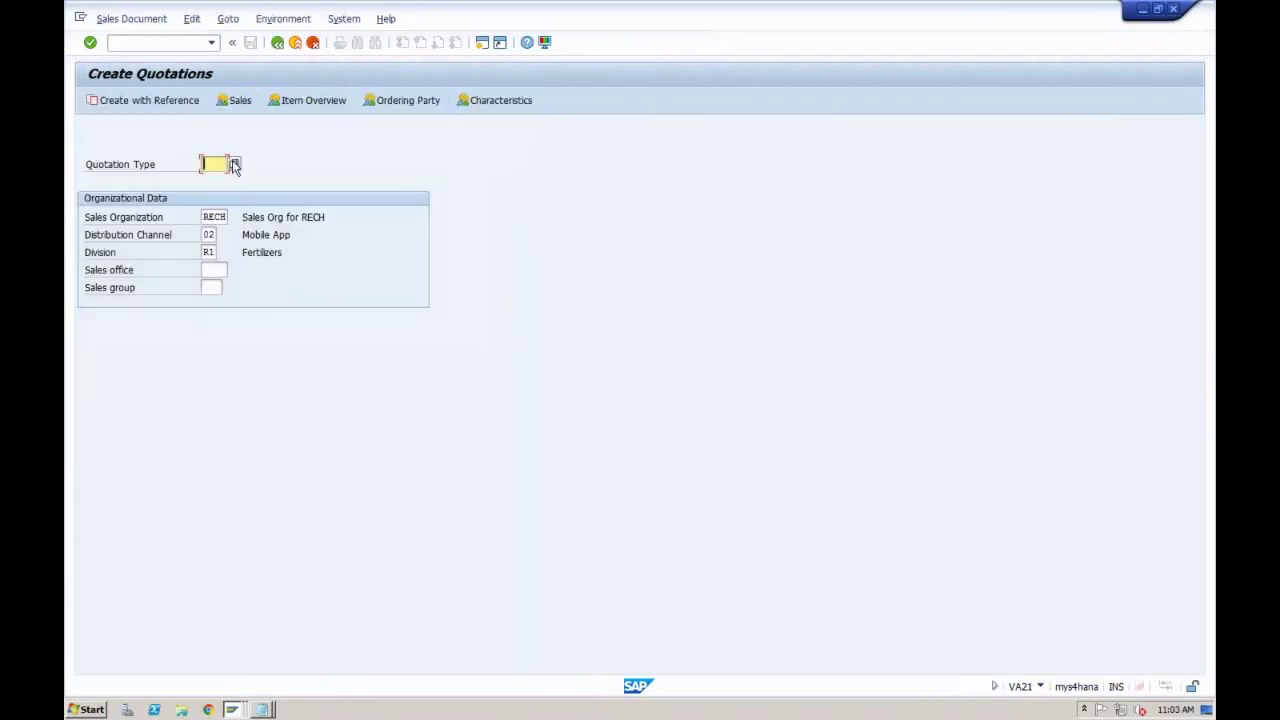
# Step: Set the quotation type to ZQT1 (Quotation RECH) and start creating with reference
pyautogui.click(234, 165)
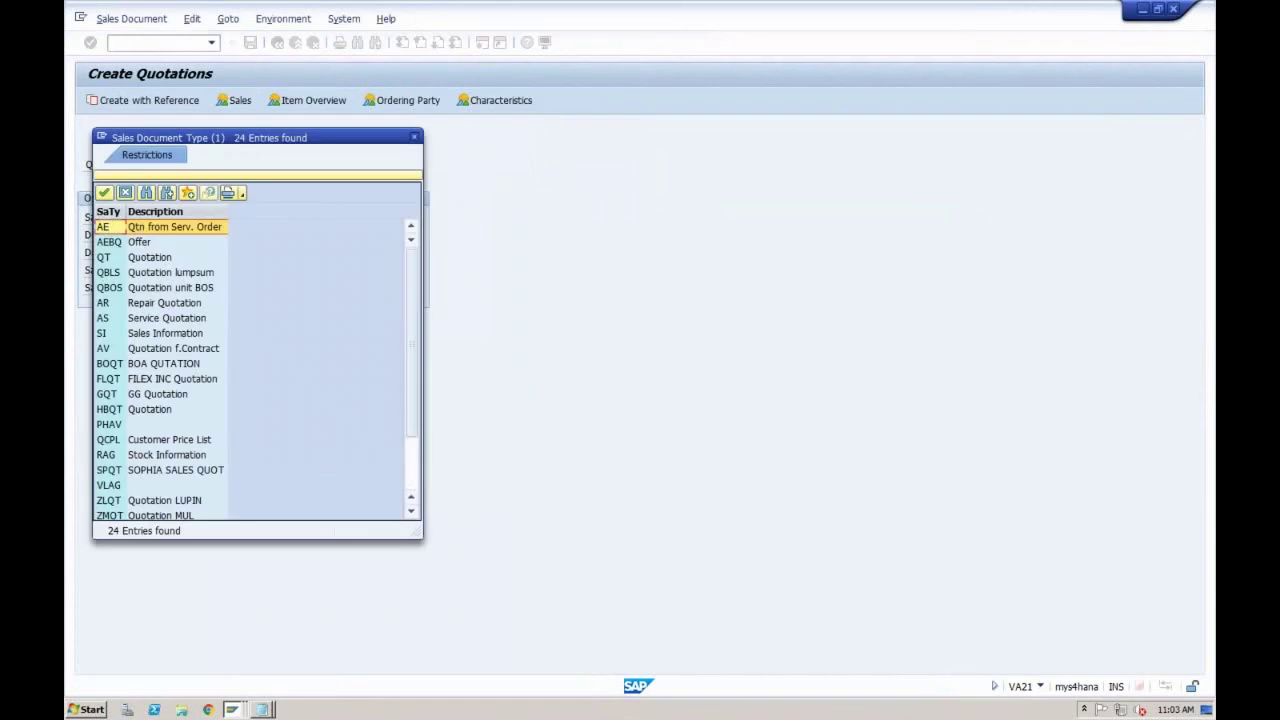
pyautogui.click(417, 472)
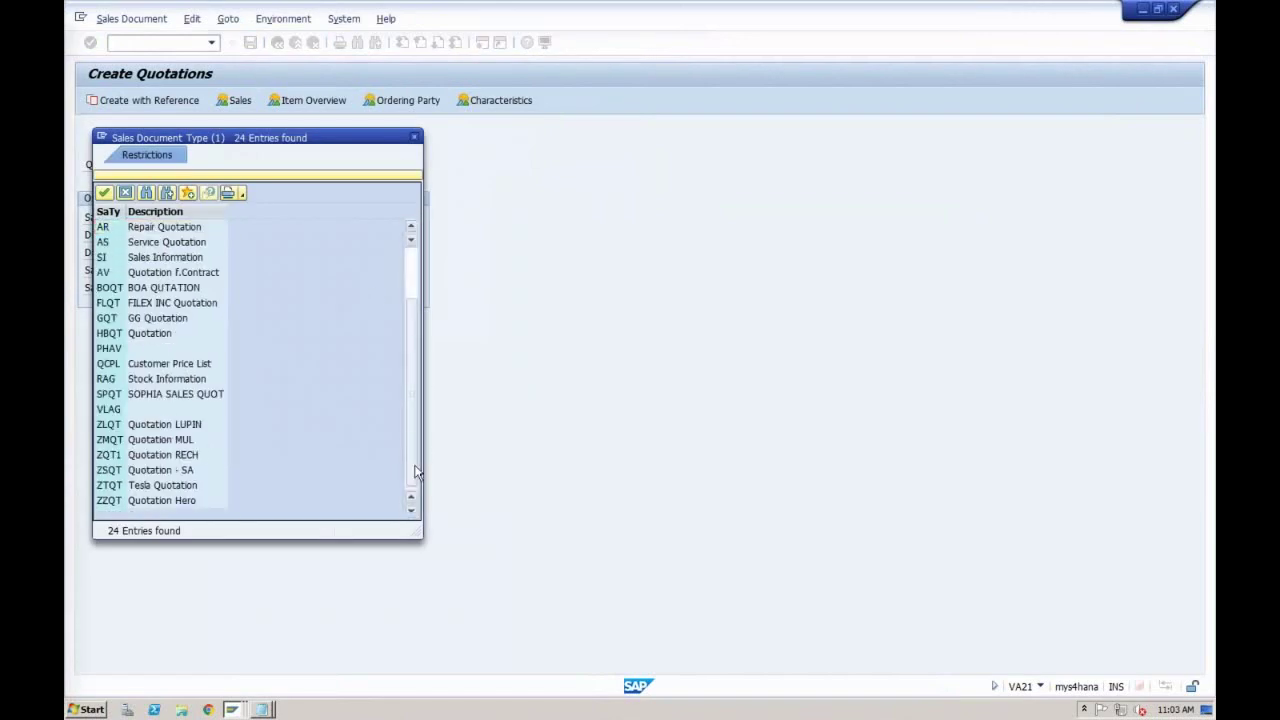
pyautogui.click(155, 457)
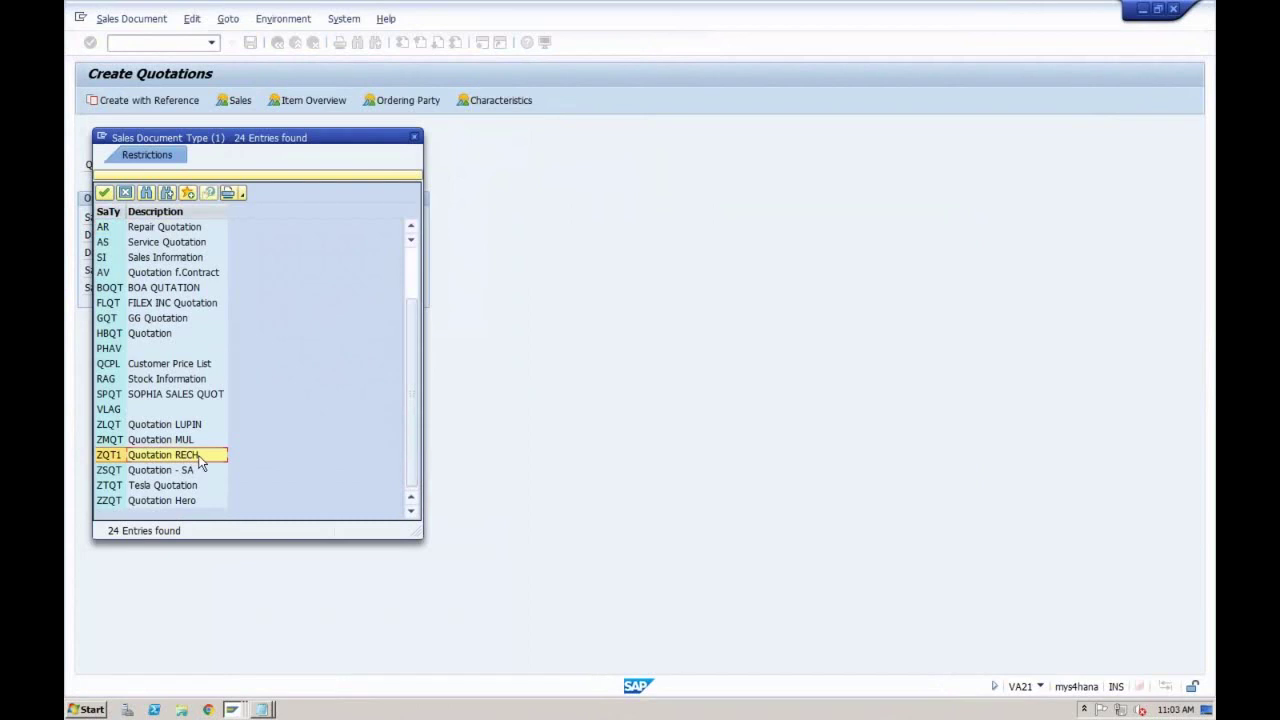
pyautogui.doubleClick(200, 462)
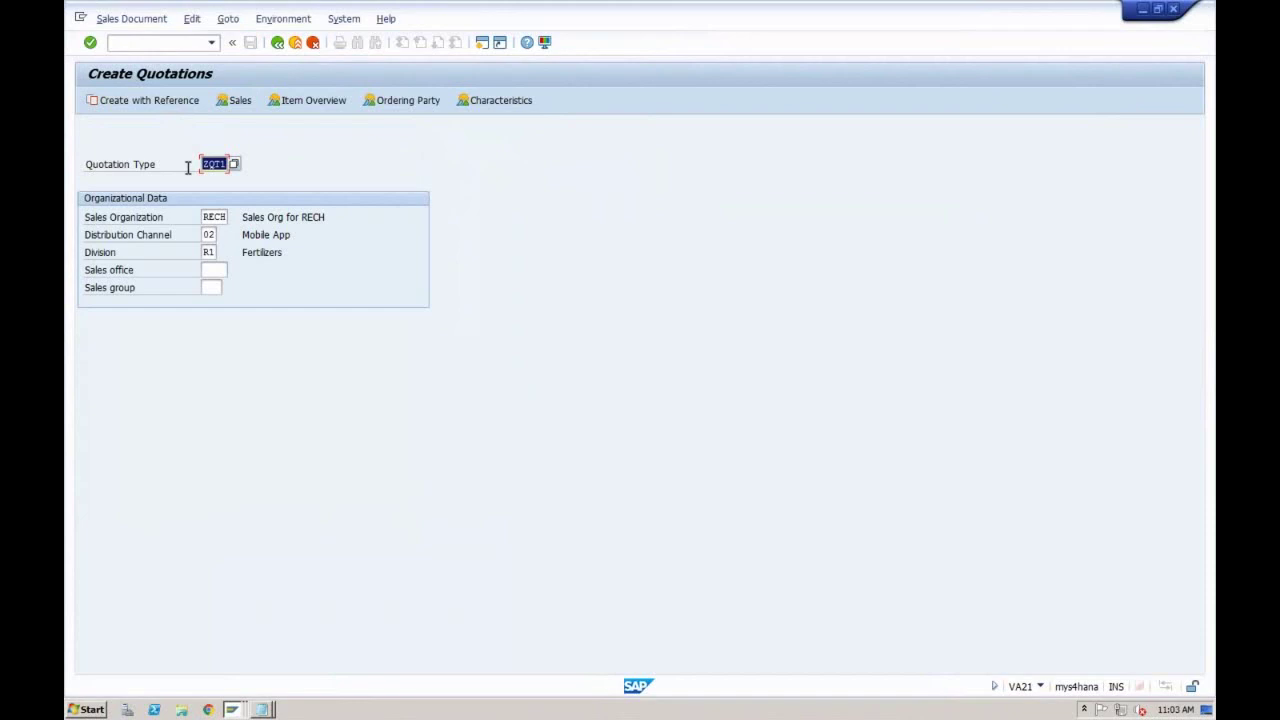
pyautogui.click(150, 100)
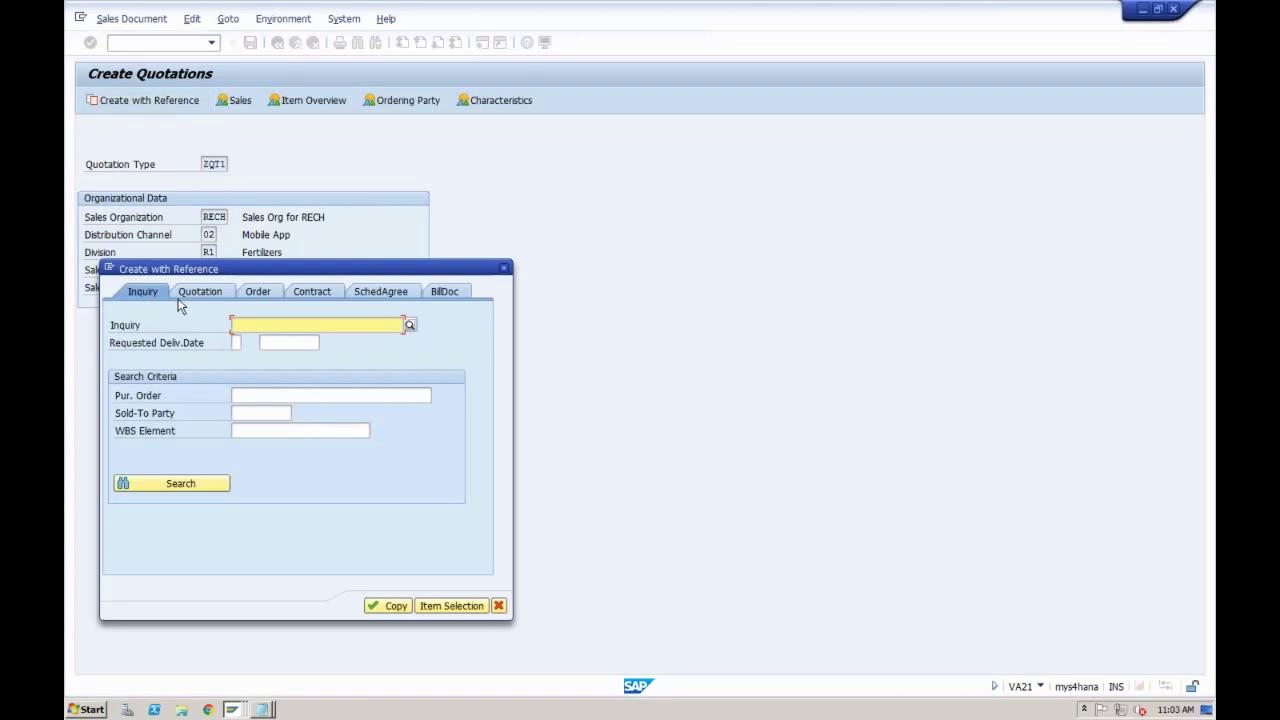
# Step: Find inquiry 10000007 among the customer's documents and copy it into the quotation
pyautogui.click(412, 325)
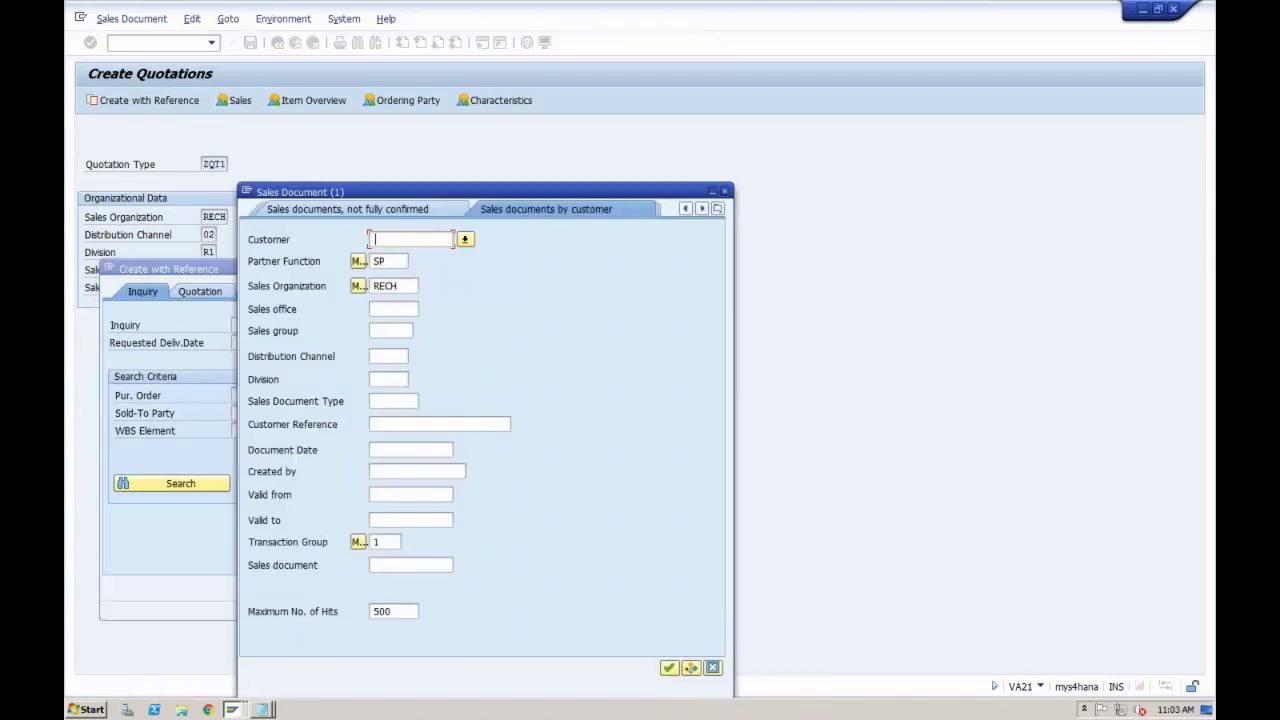
pyautogui.press('Return')
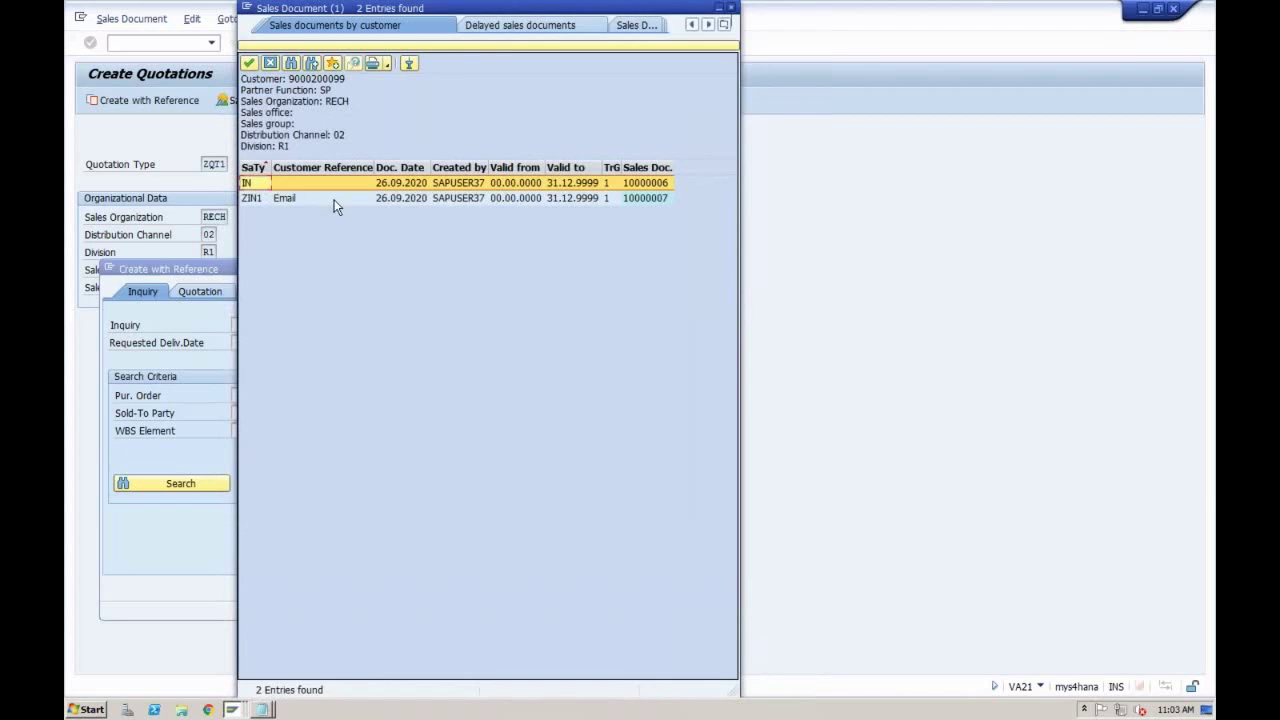
pyautogui.doubleClick(336, 200)
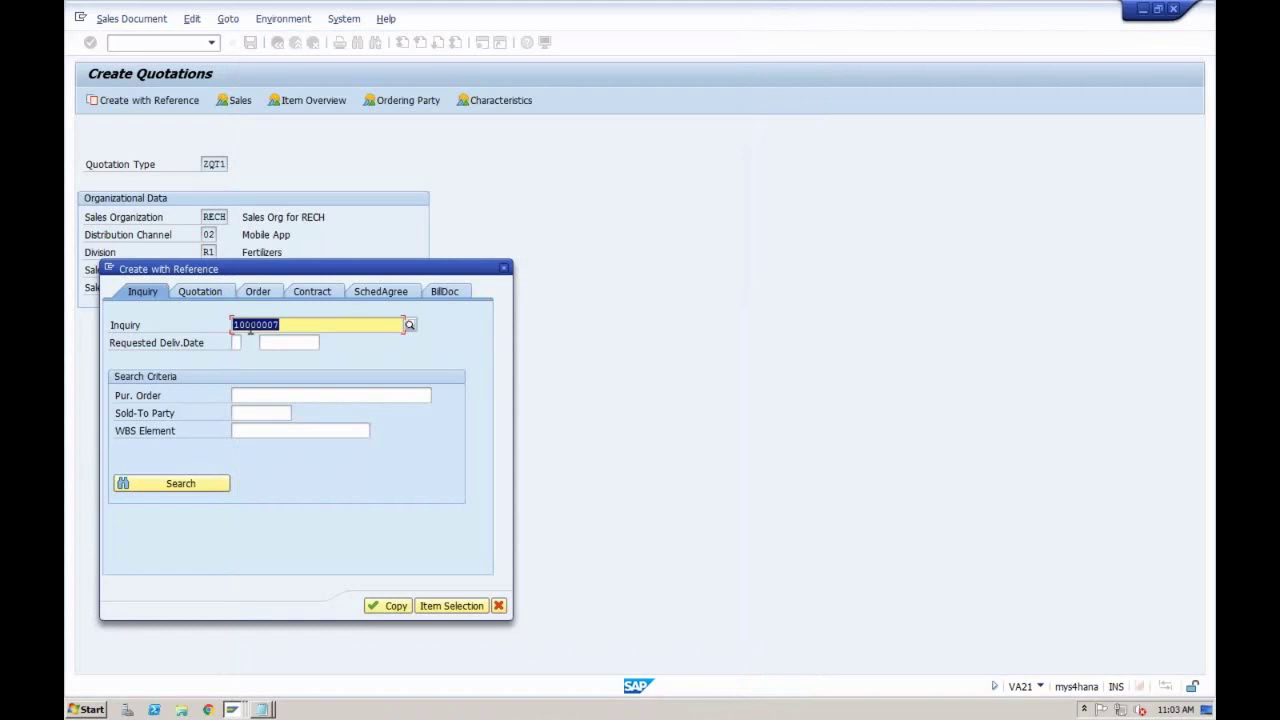
pyautogui.click(390, 606)
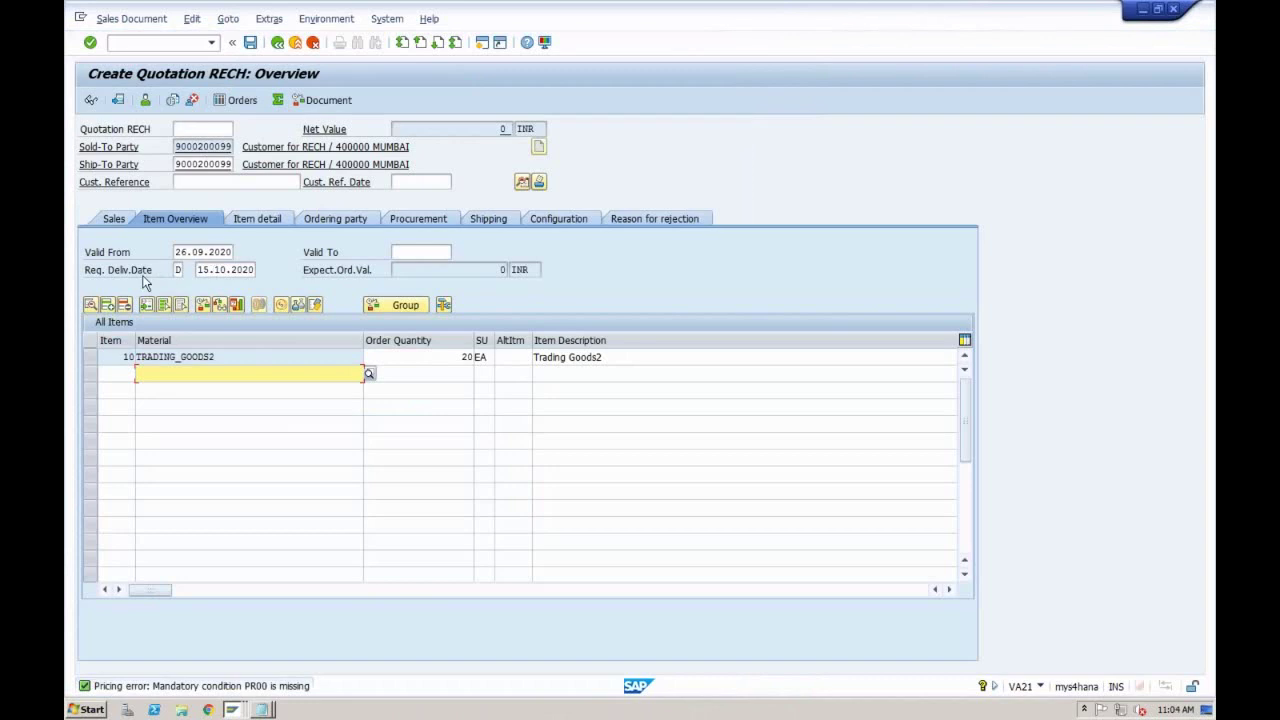
# Step: Step through item 10's delivery date, material and quantity, then open its pricing conditions
pyautogui.click(221, 270)
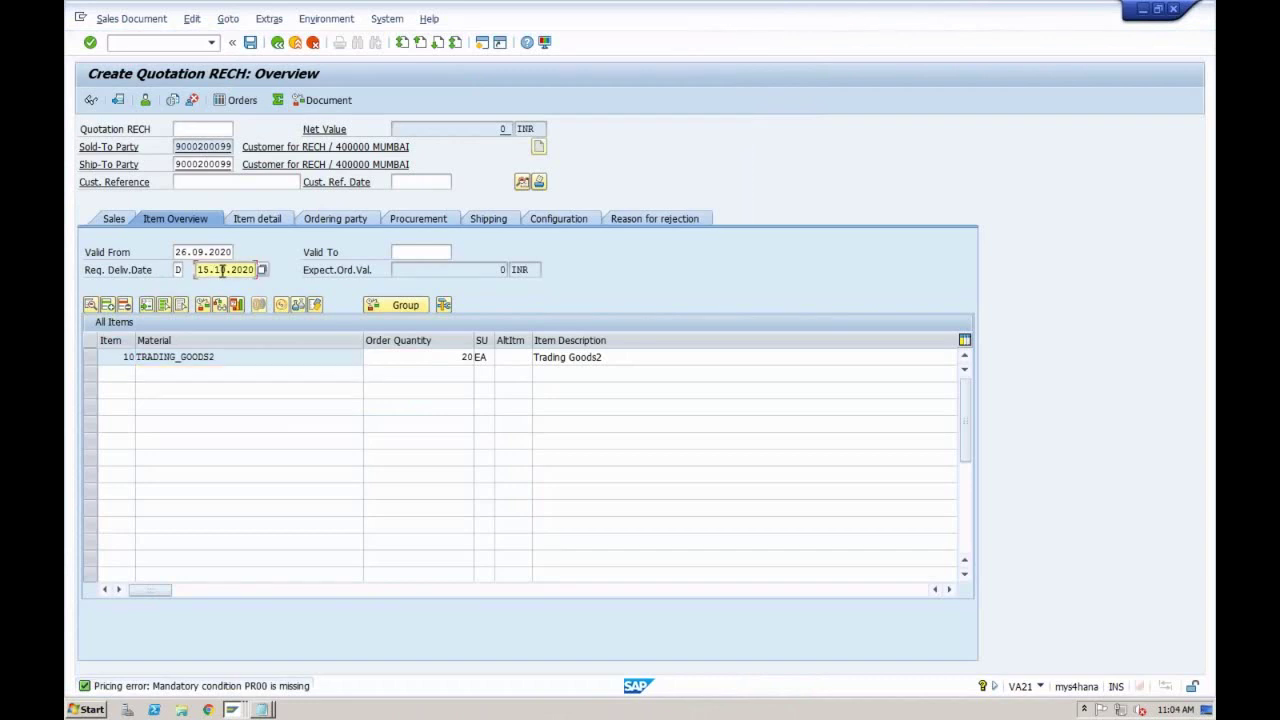
pyautogui.click(231, 360)
pyautogui.click(400, 361)
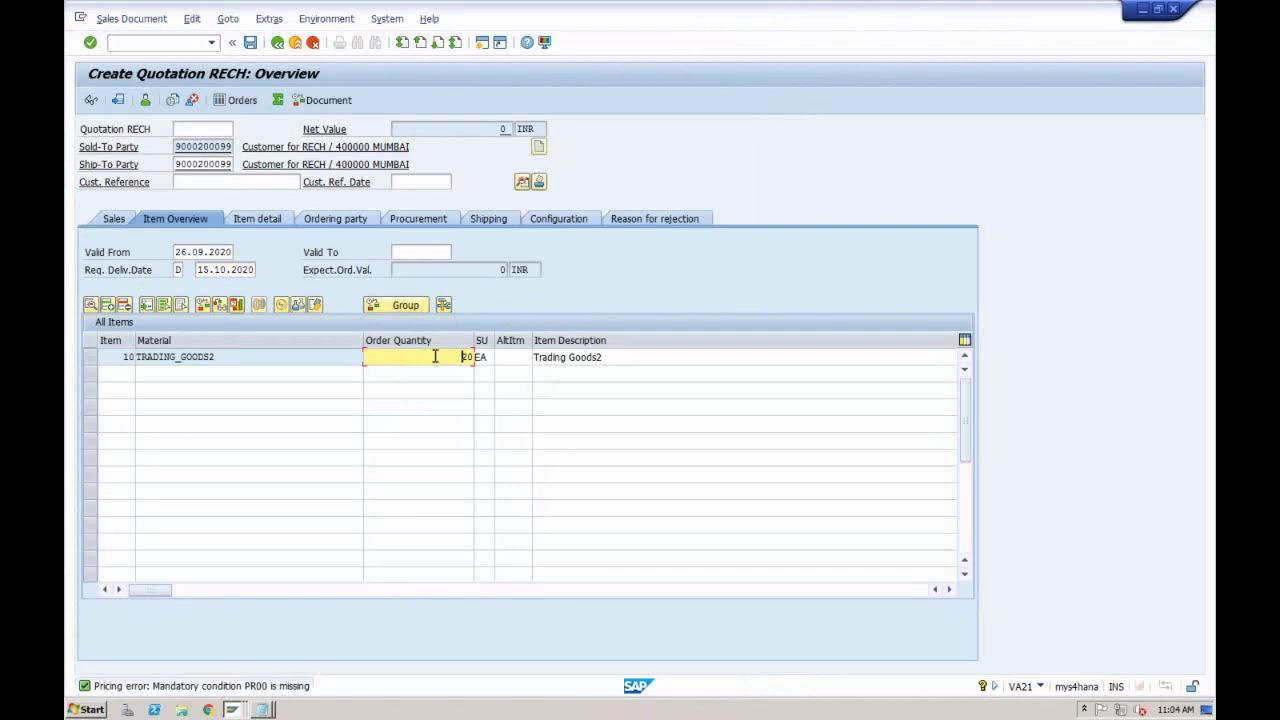
pyautogui.press('Tab')
pyautogui.press('Tab')
pyautogui.press('Tab')
pyautogui.press('Tab')
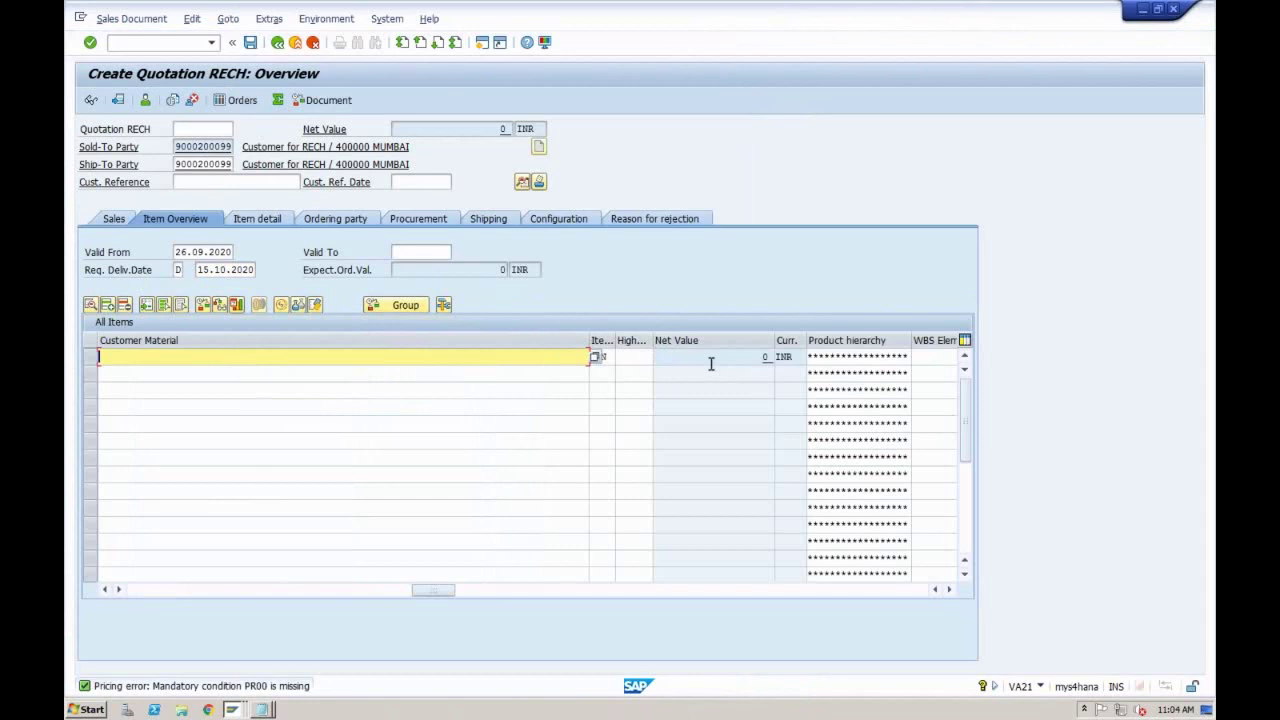
pyautogui.click(711, 364)
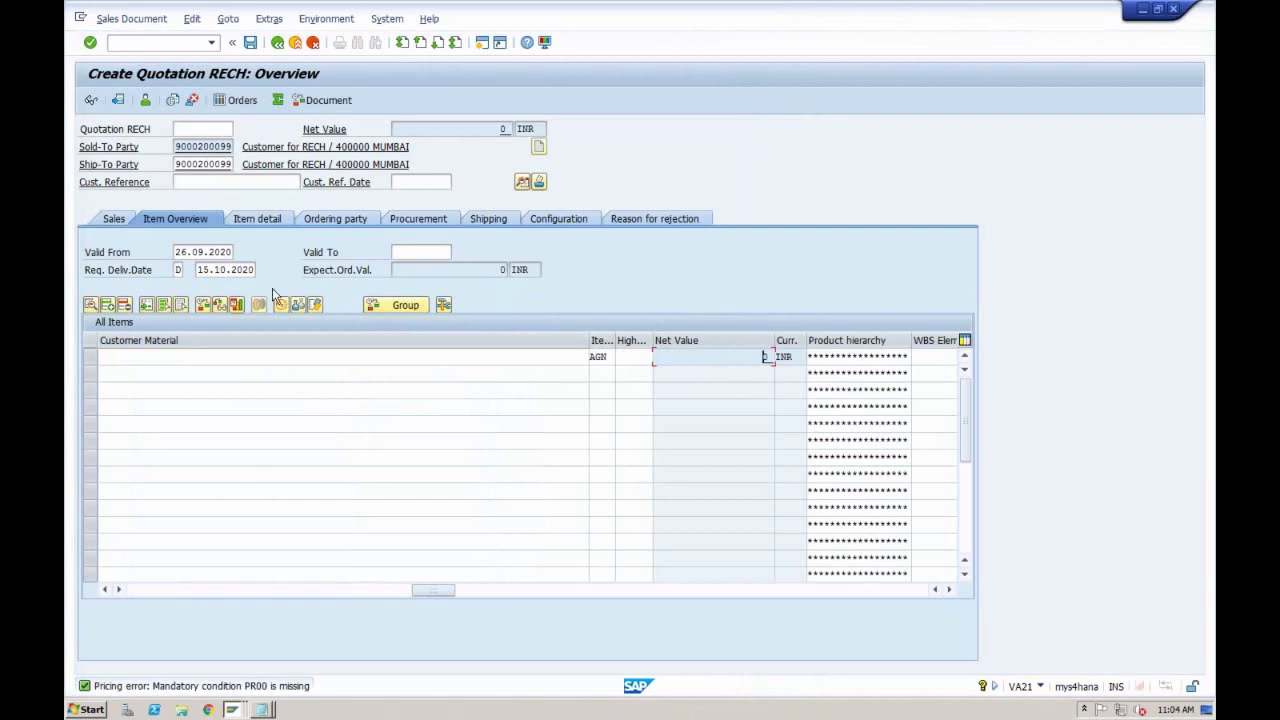
pyautogui.press('F2')
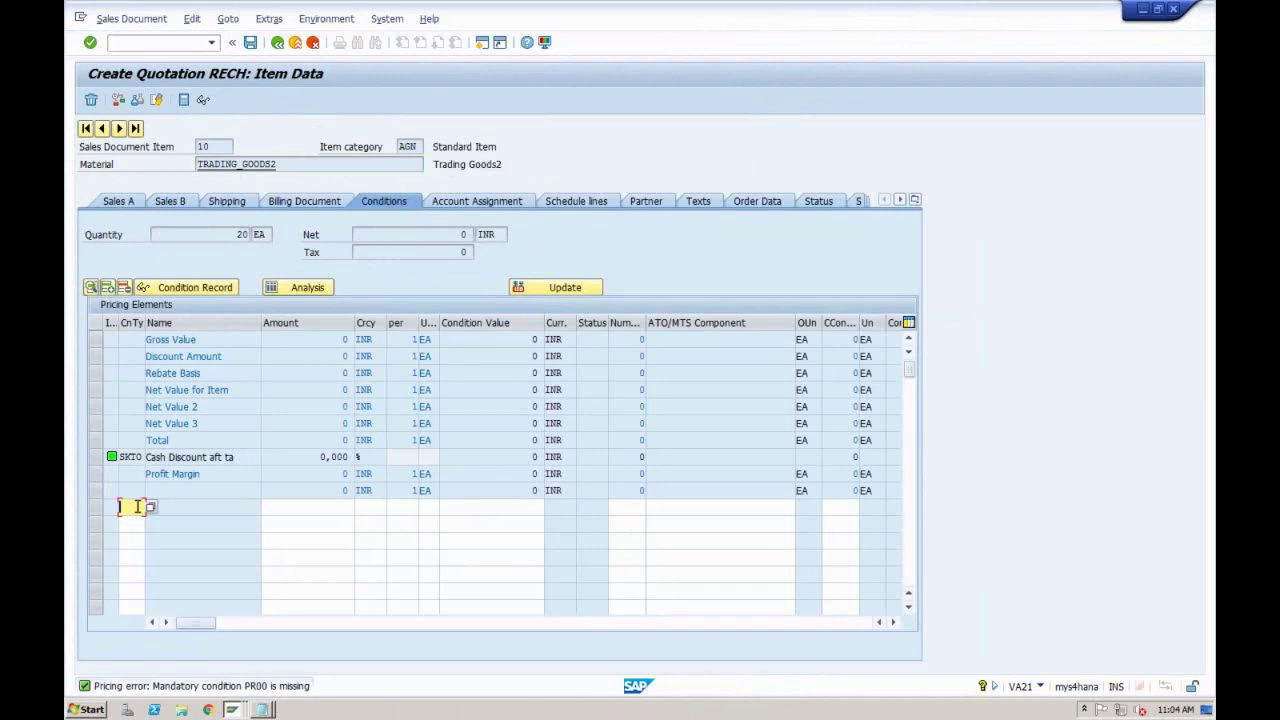
# Step: Add condition PR00 with amount 1000 INR per EA to item 10, giving net value 20.000 INR
pyautogui.write('PR00')
pyautogui.press('Tab')
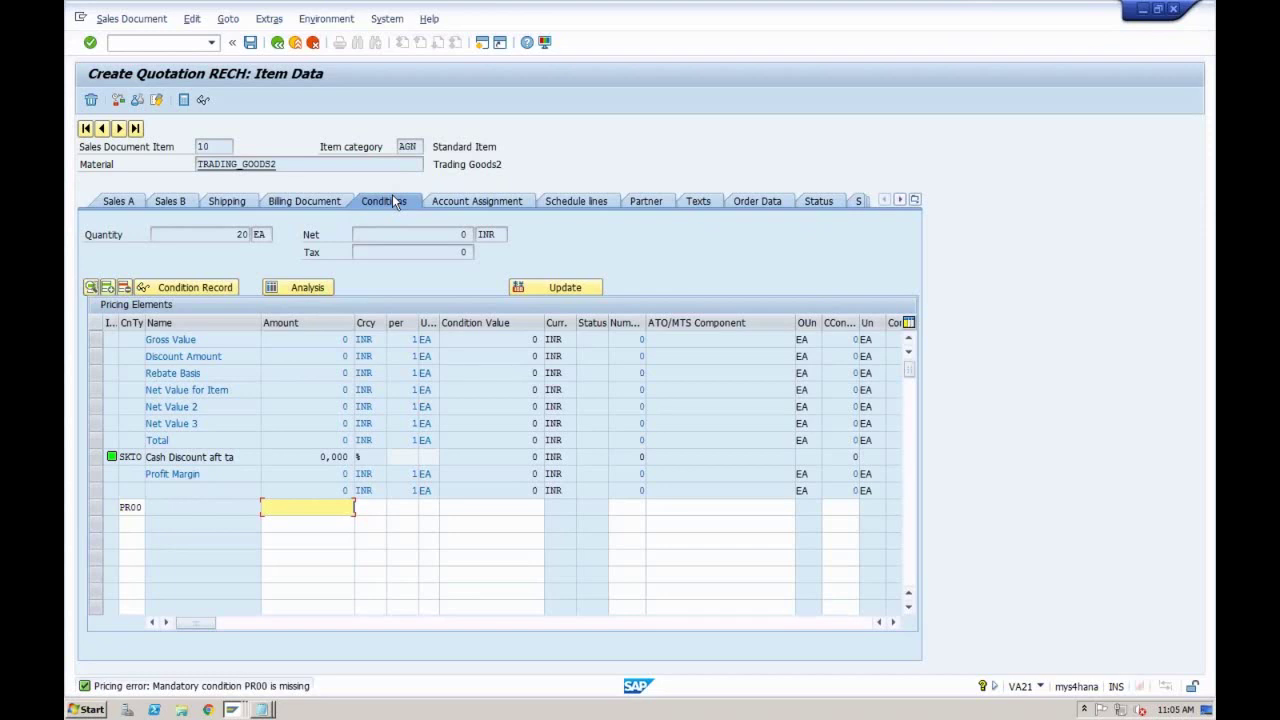
pyautogui.click(131, 508)
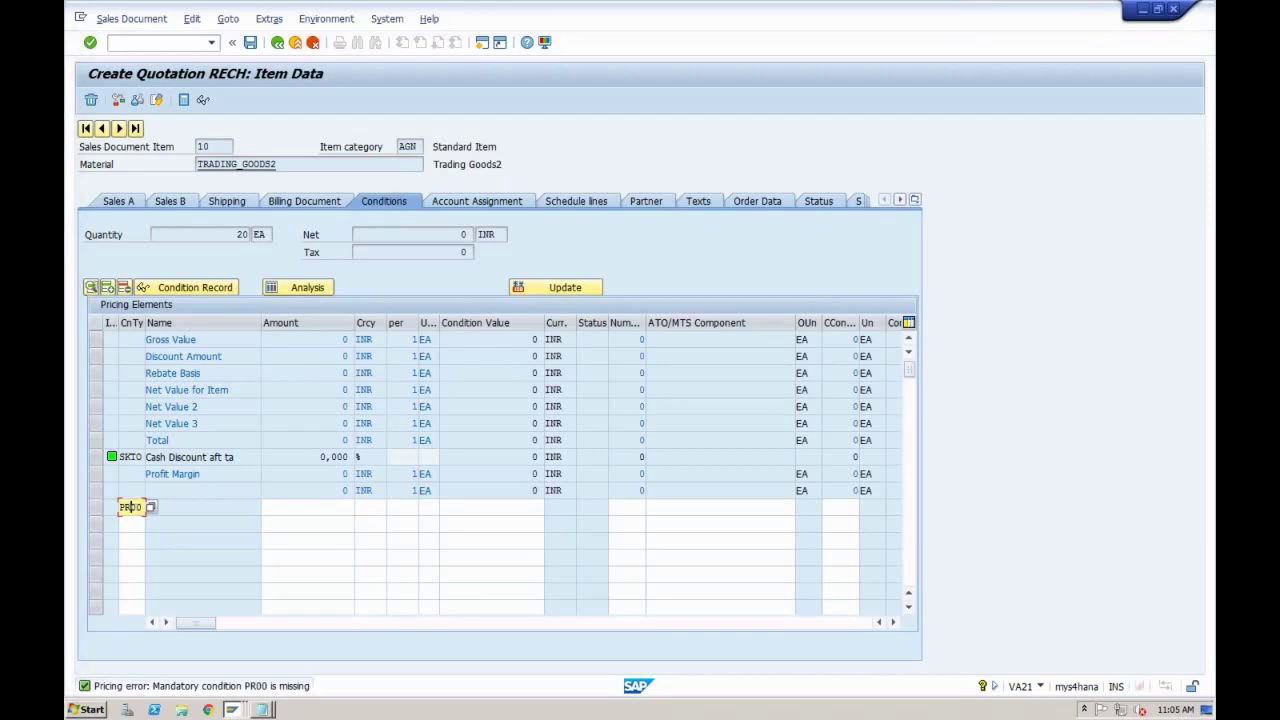
pyautogui.click(133, 525)
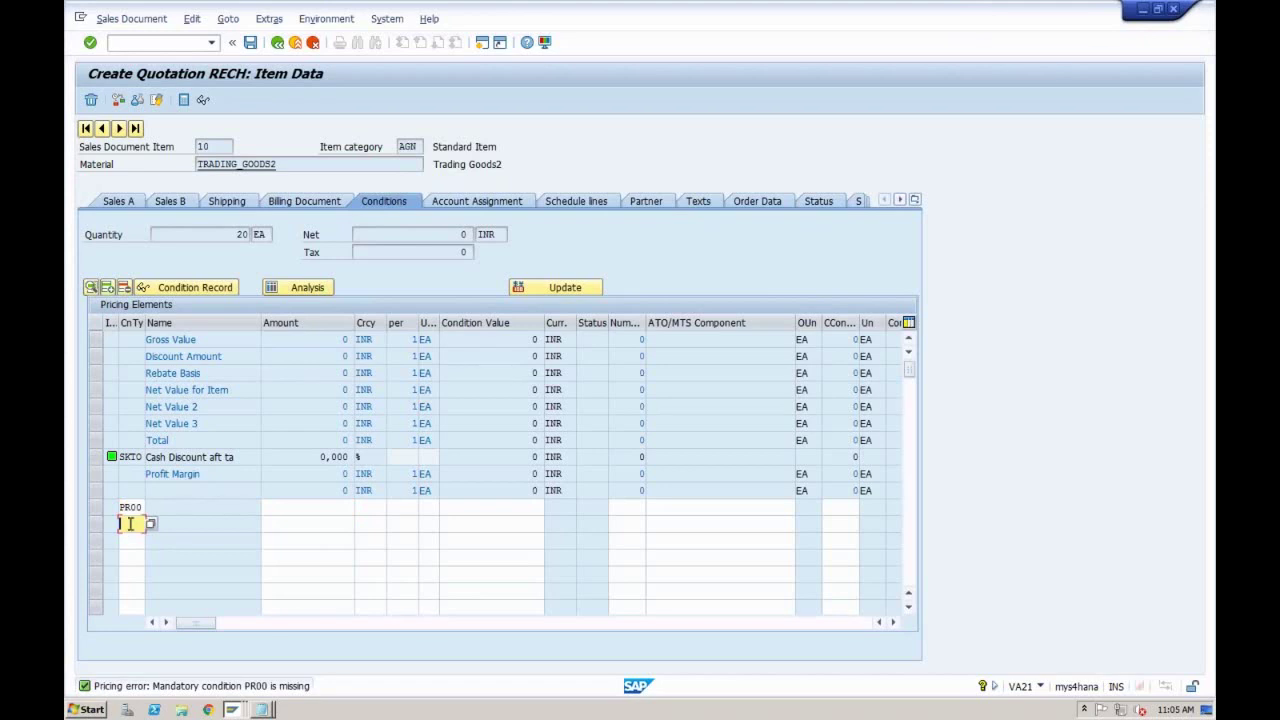
pyautogui.click(130, 508)
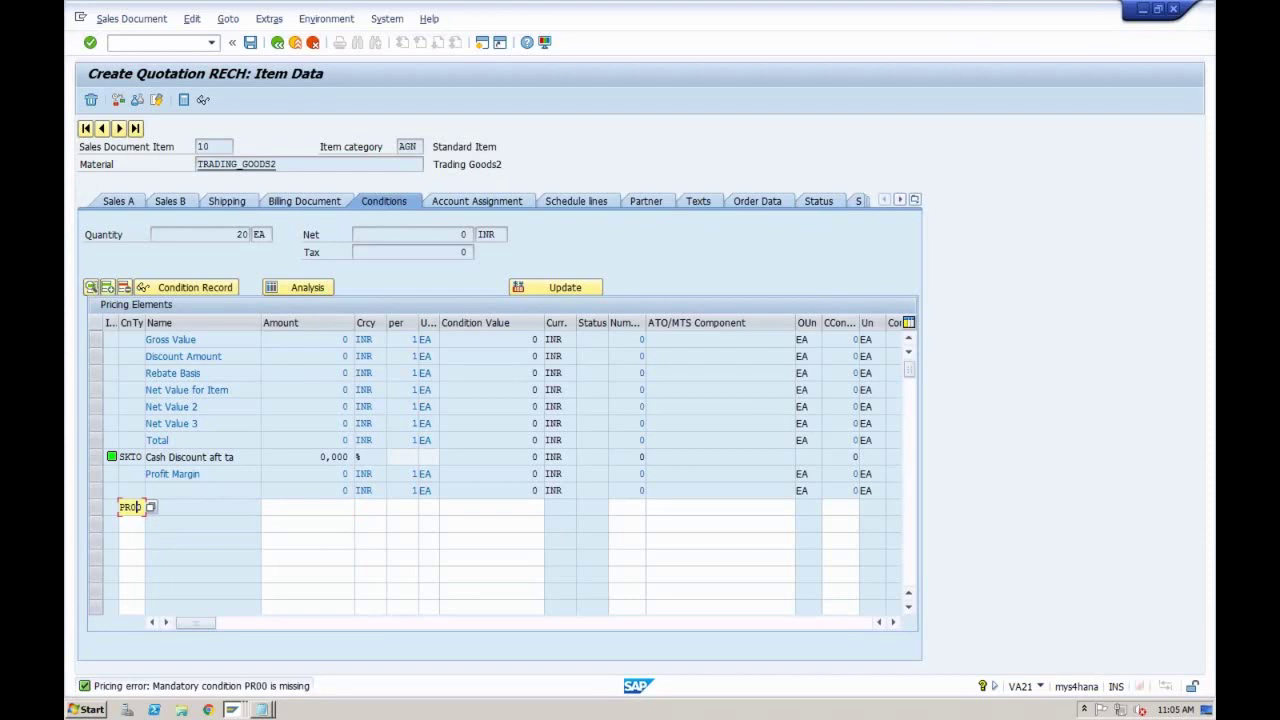
pyautogui.click(310, 510)
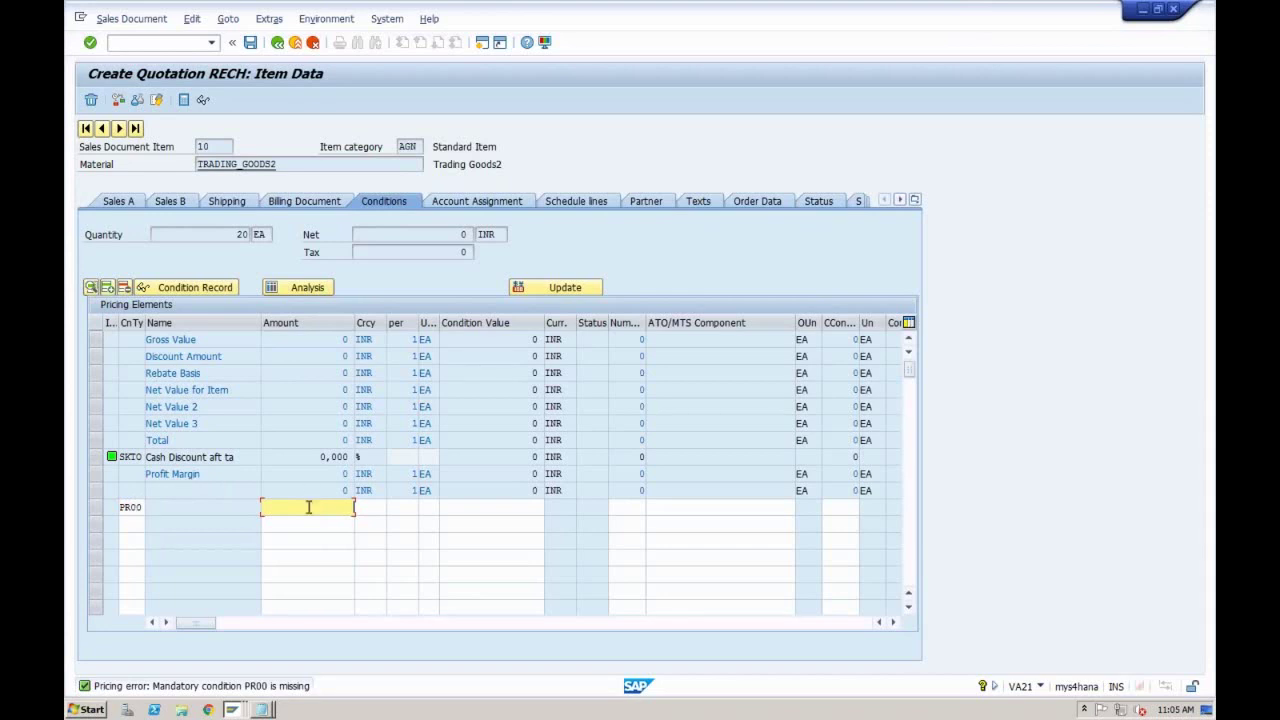
pyautogui.write('1000')
pyautogui.press('Return')
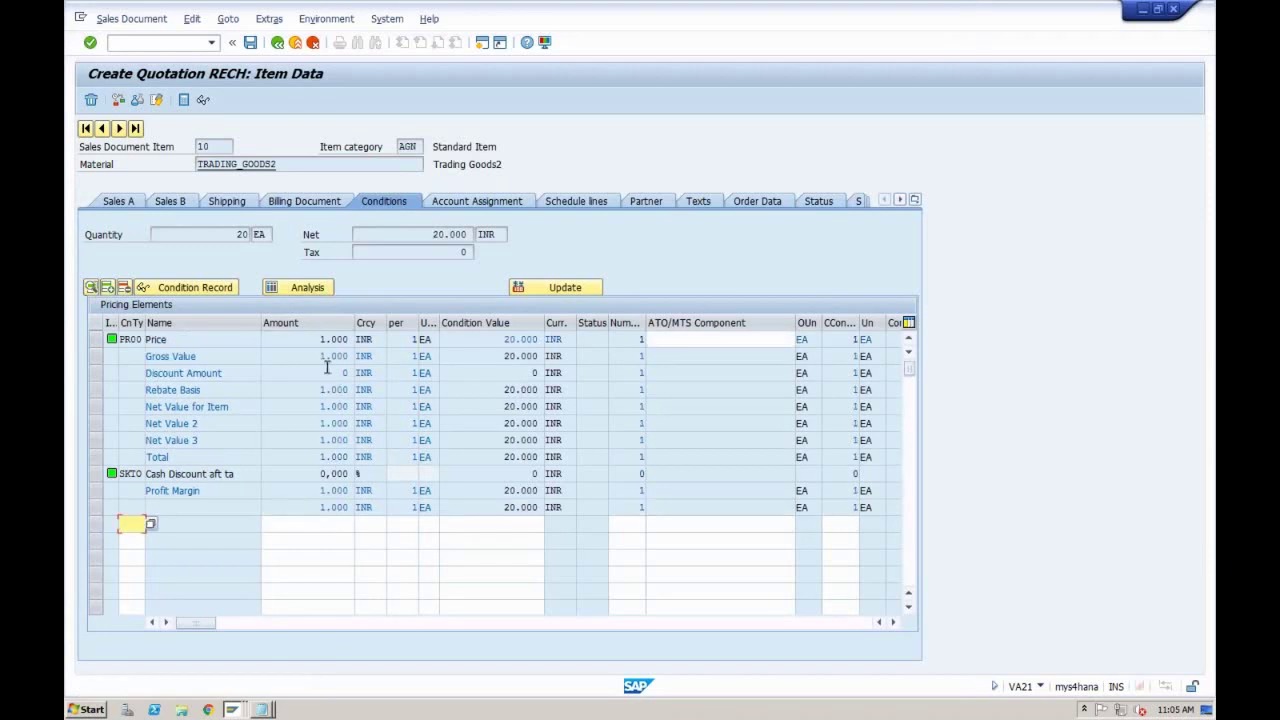
# Step: Check item 10's PR00 amount and INR net value, then go back to the overview
pyautogui.click(318, 342)
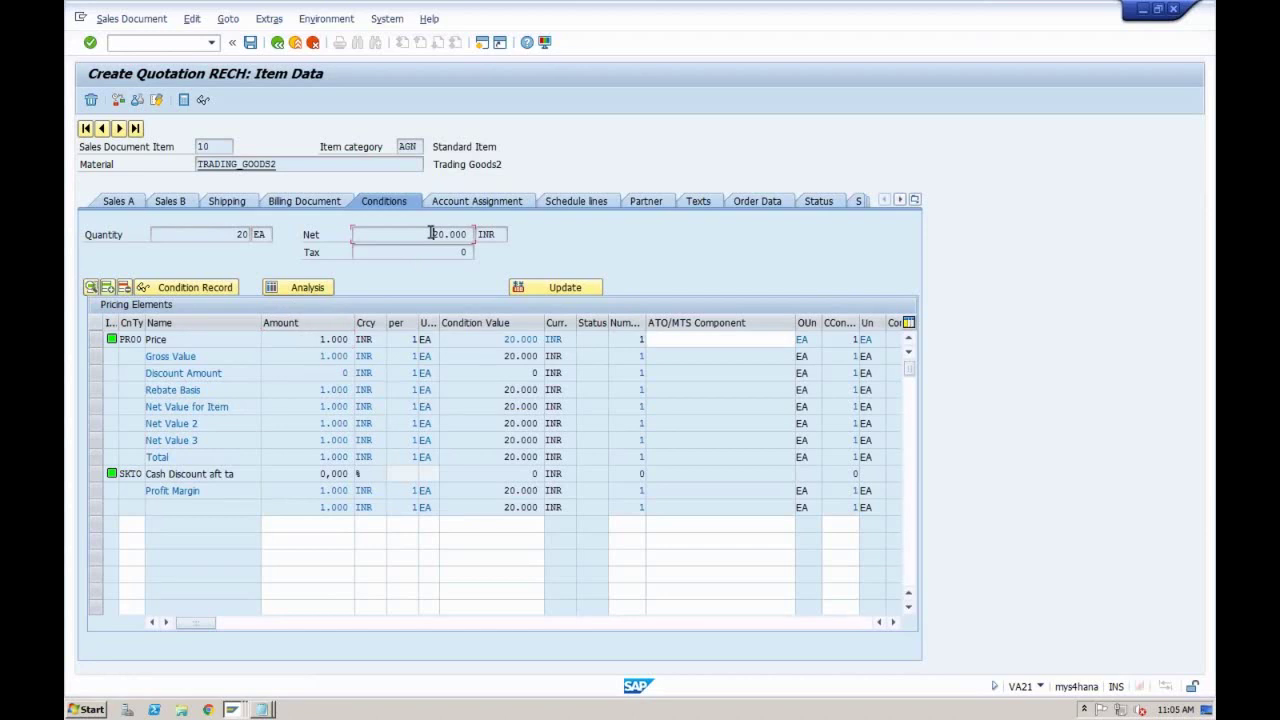
pyautogui.click(487, 234)
pyautogui.click(279, 46)
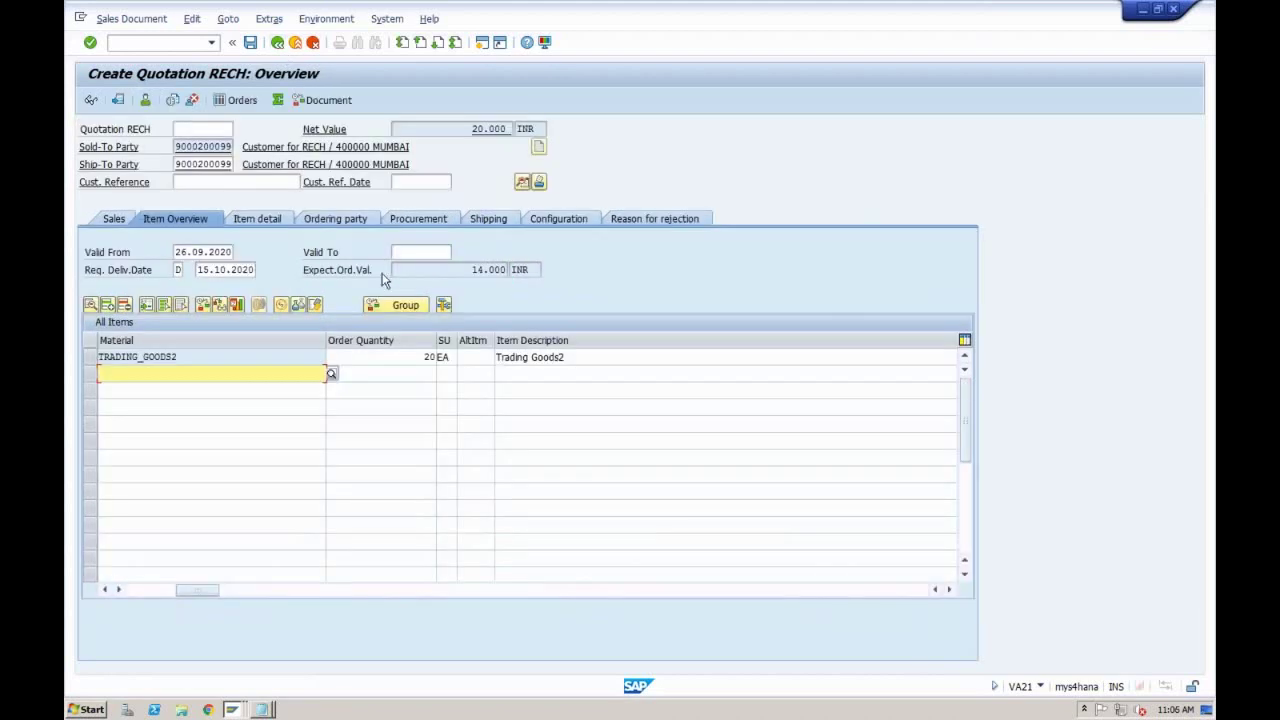
# Step: Review the header's sales office, sales group and order reason, leaving order reason empty
pyautogui.click(522, 182)
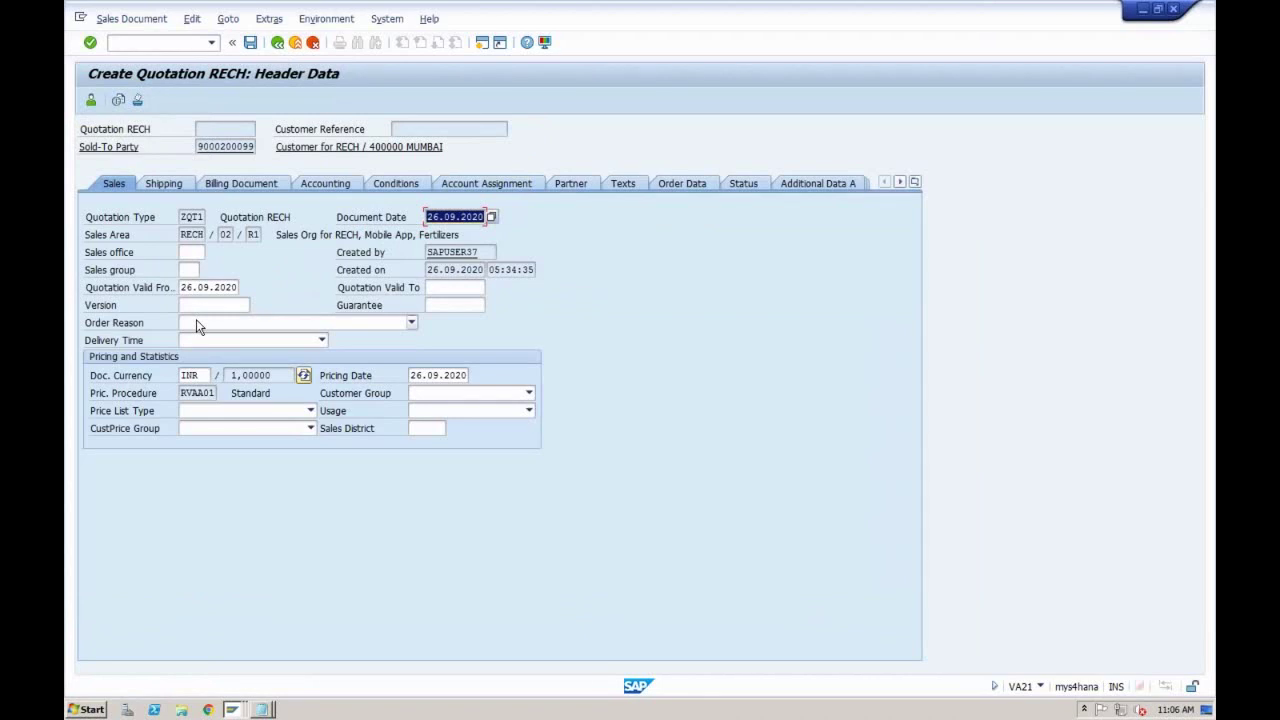
pyautogui.click(194, 254)
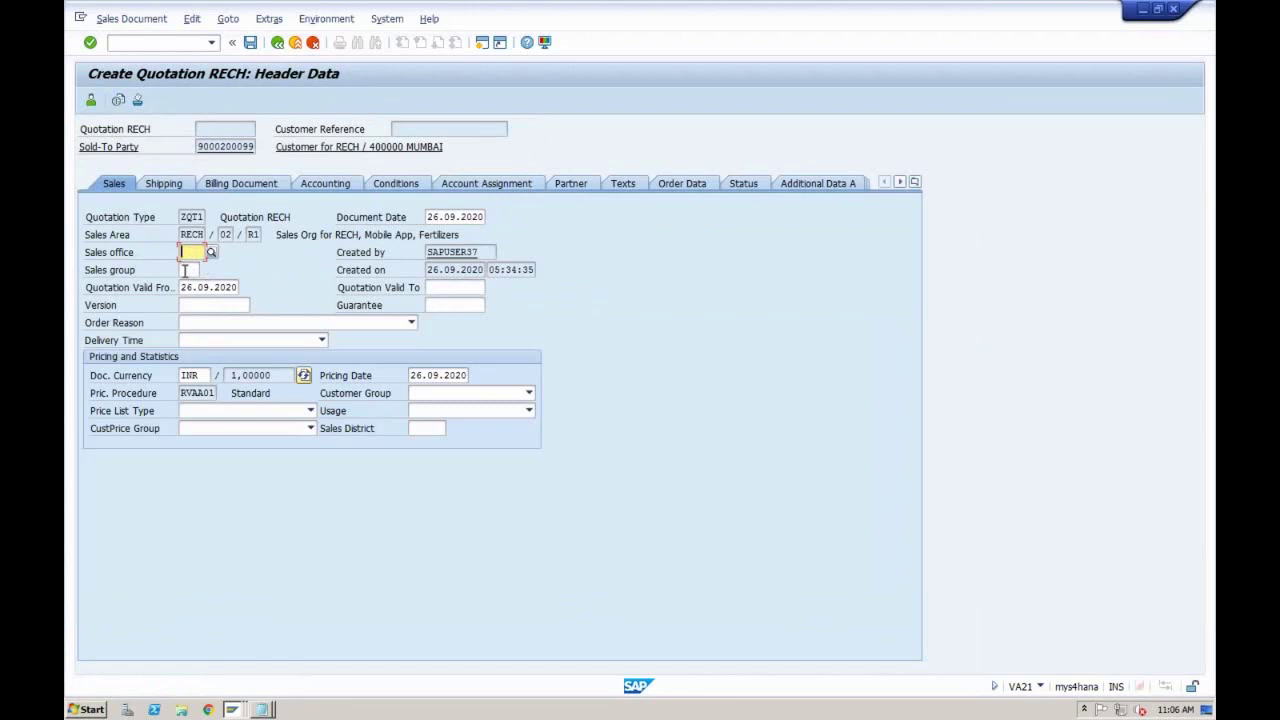
pyautogui.click(186, 270)
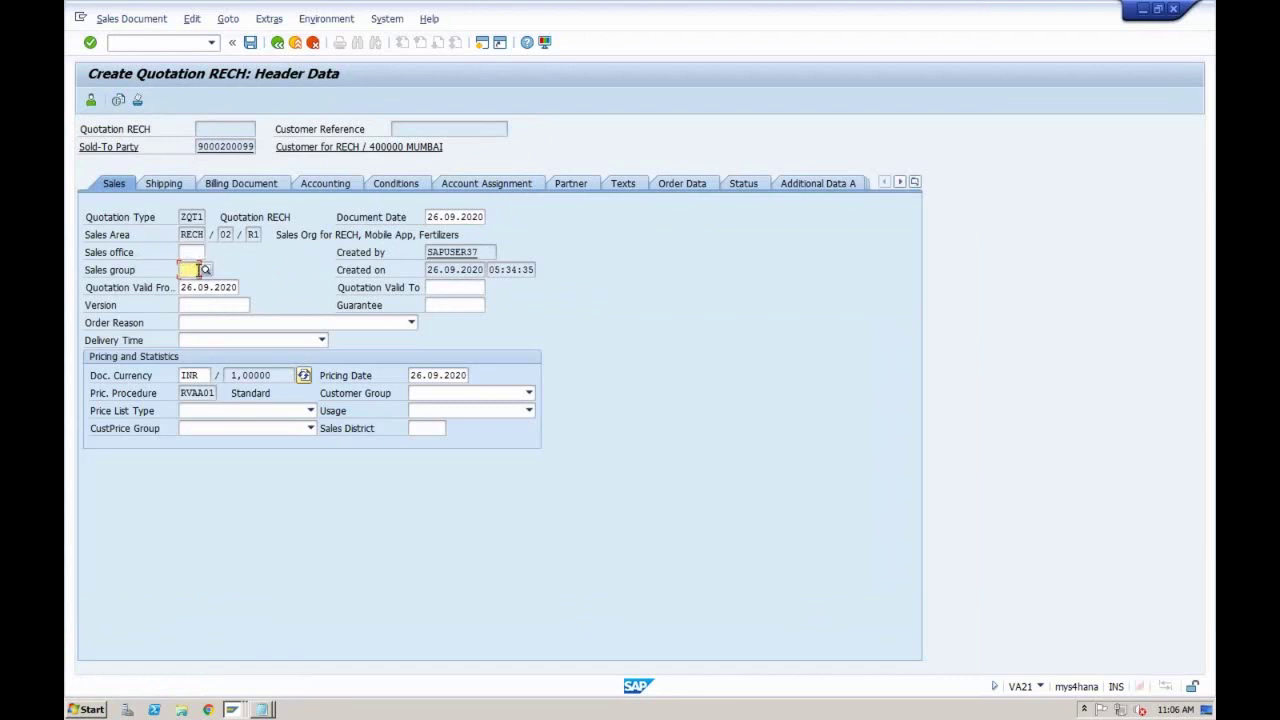
pyautogui.click(190, 253)
pyautogui.click(189, 269)
pyautogui.click(190, 324)
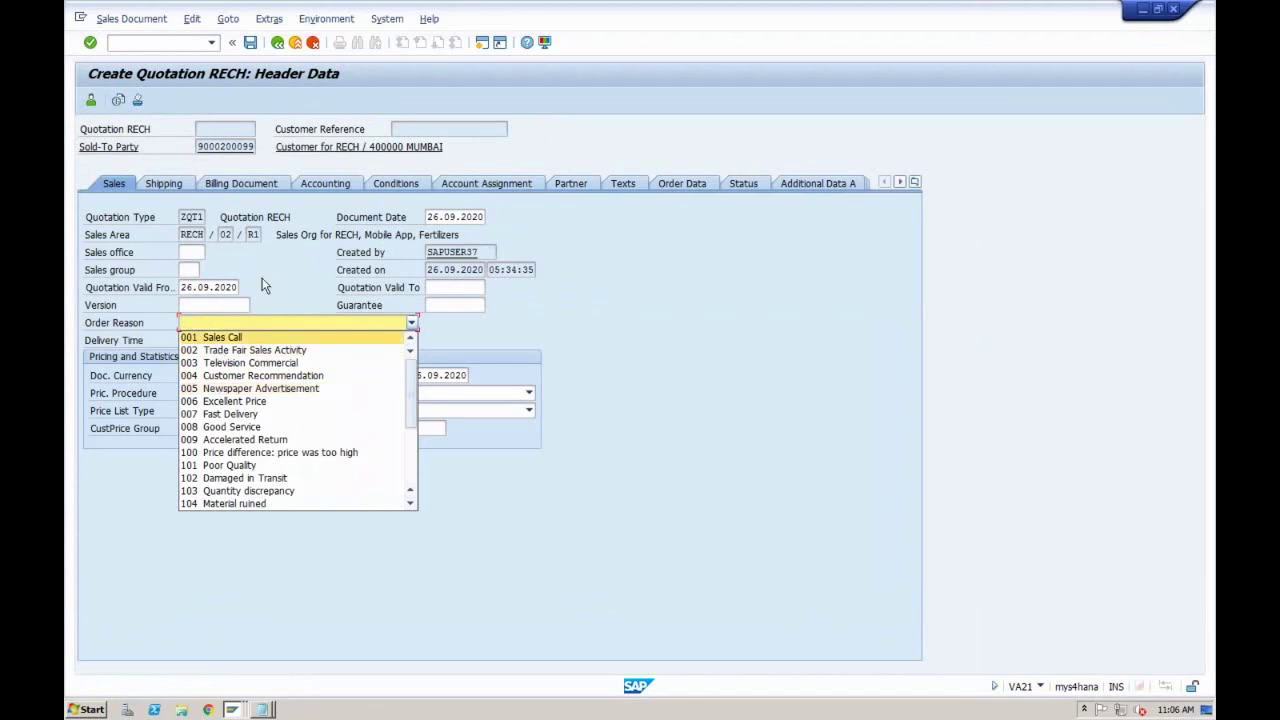
pyautogui.click(184, 323)
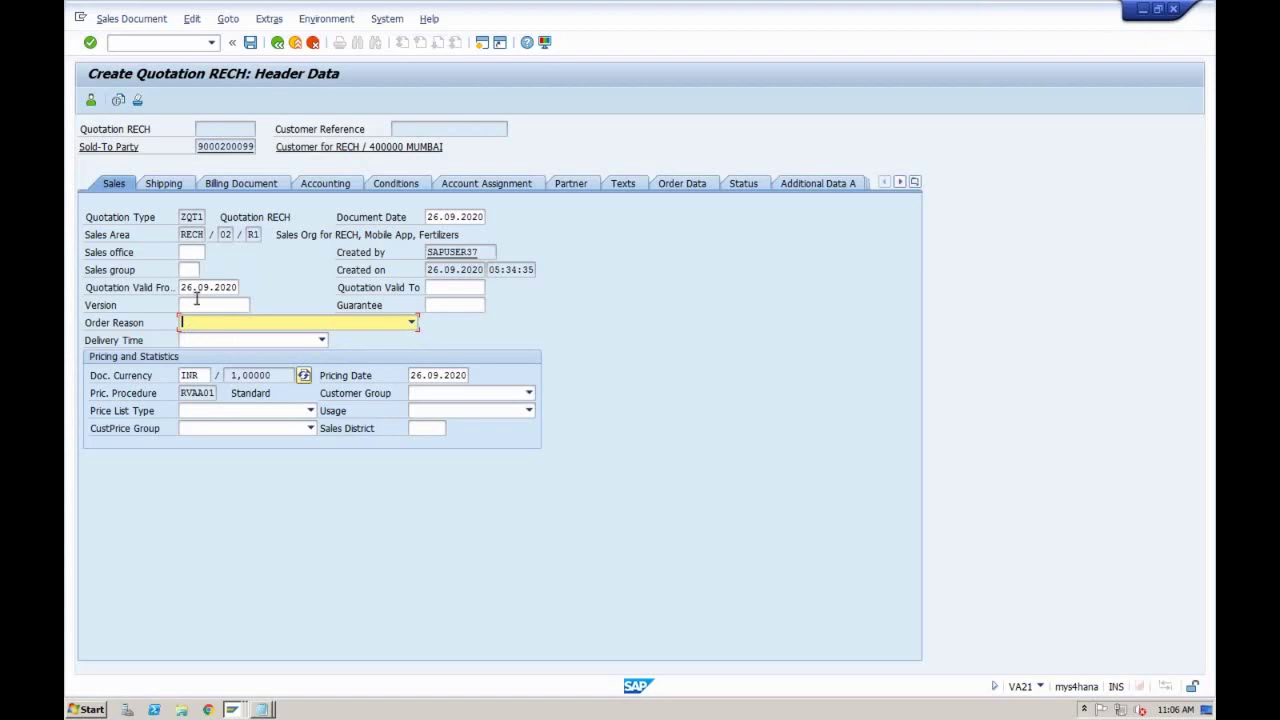
# Step: Enter 26.10.2020 as the quotation valid-to date and return to the overview
pyautogui.click(193, 287)
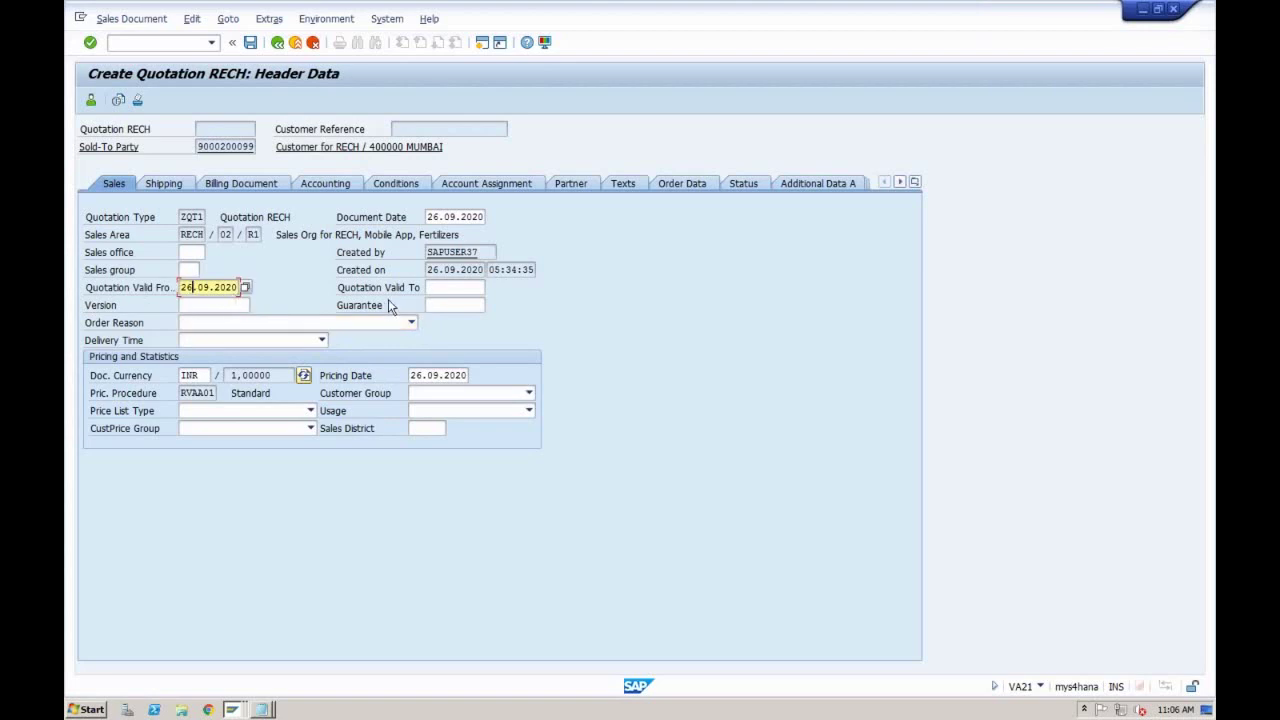
pyautogui.click(438, 289)
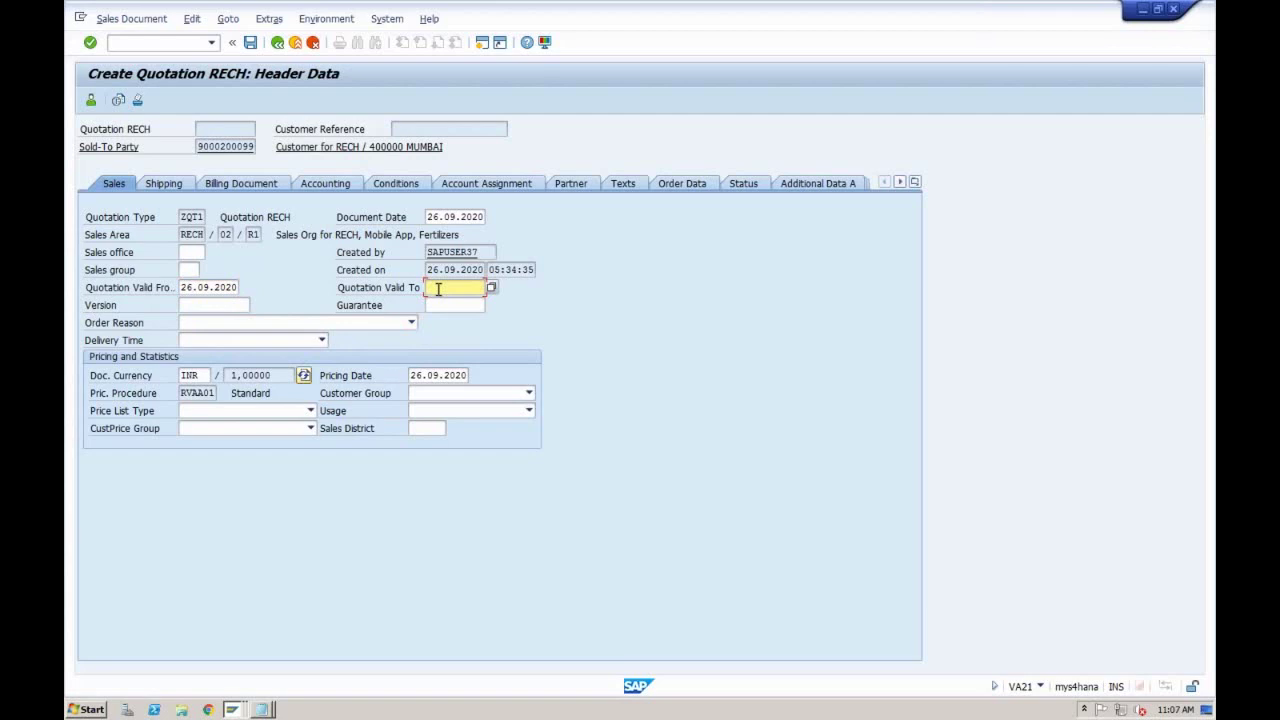
pyautogui.write('26102020')
pyautogui.click(281, 46)
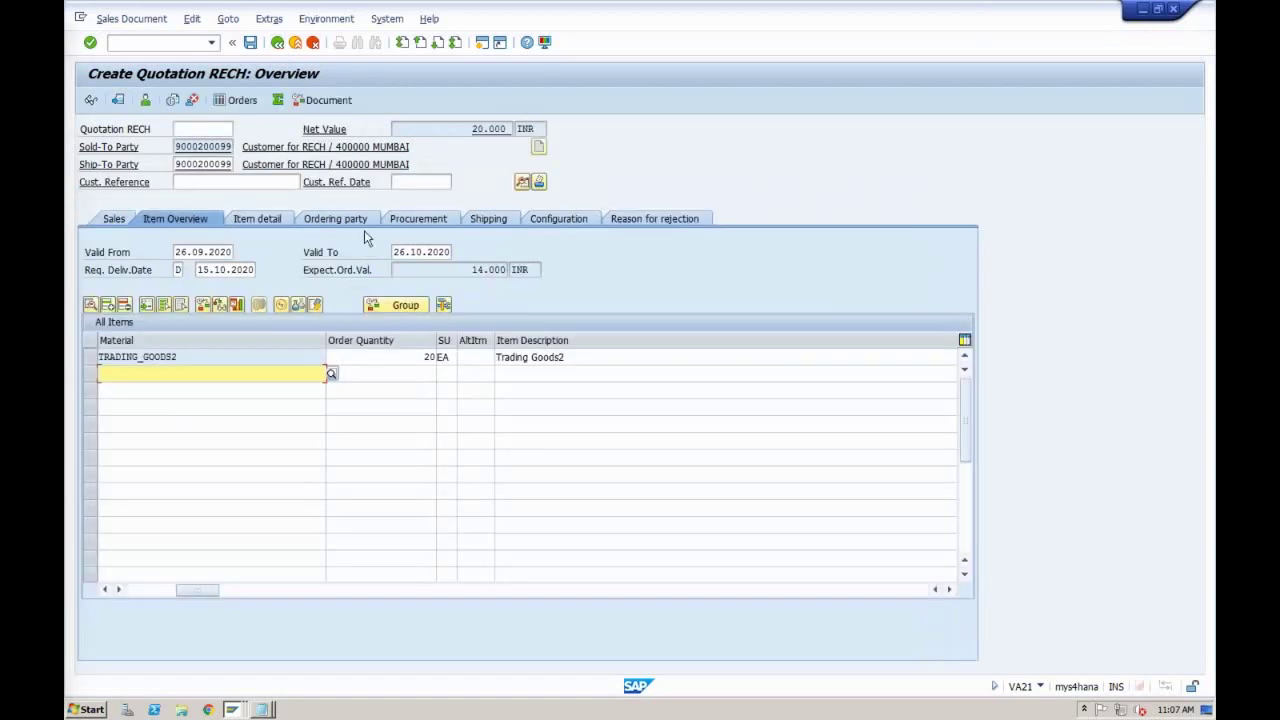
# Step: Check item 10's quantity and save the quotation, triggering the incomplete-document warning
pyautogui.click(408, 360)
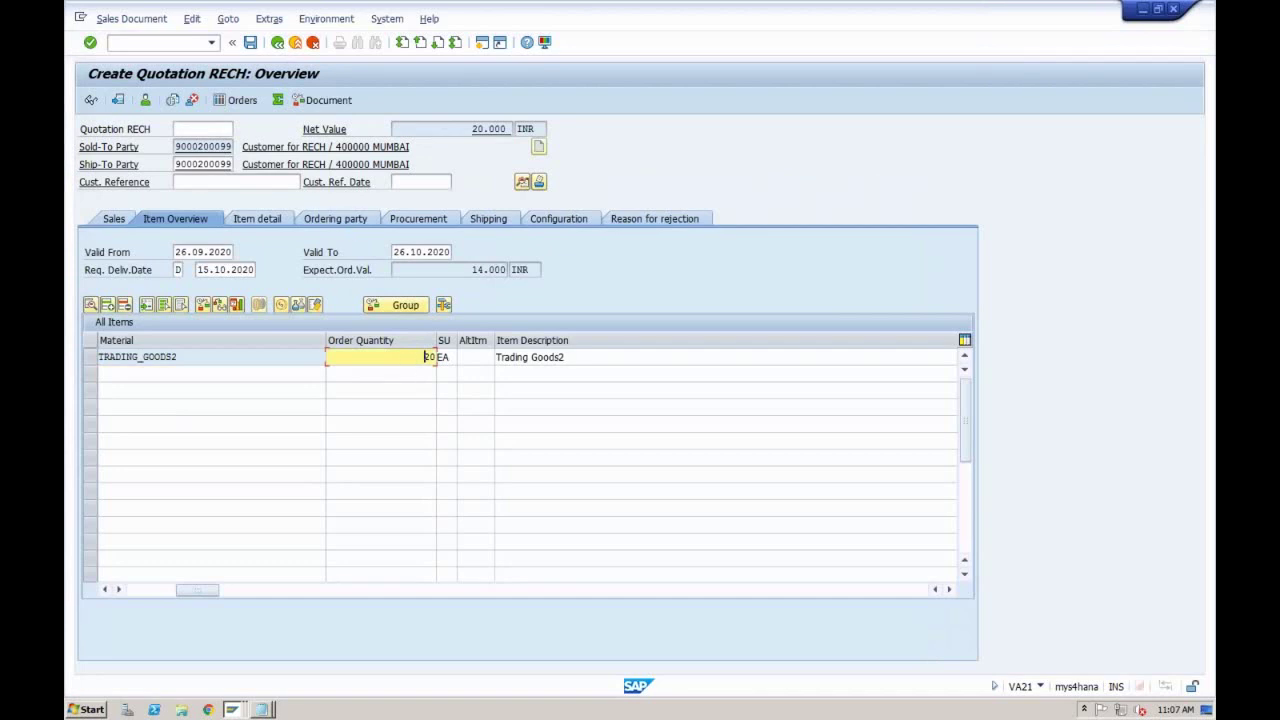
pyautogui.click(251, 44)
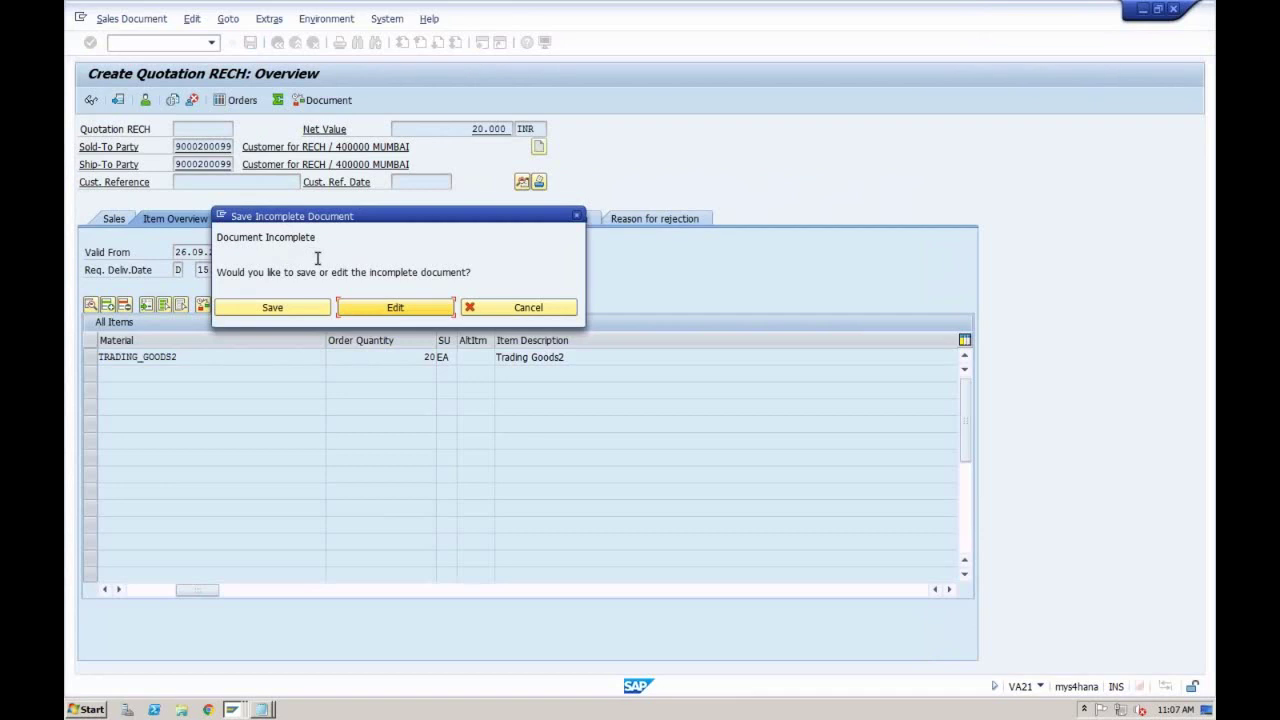
# Step: Choose to edit the missing data and assign plant RC01 to item 10
pyautogui.click(378, 305)
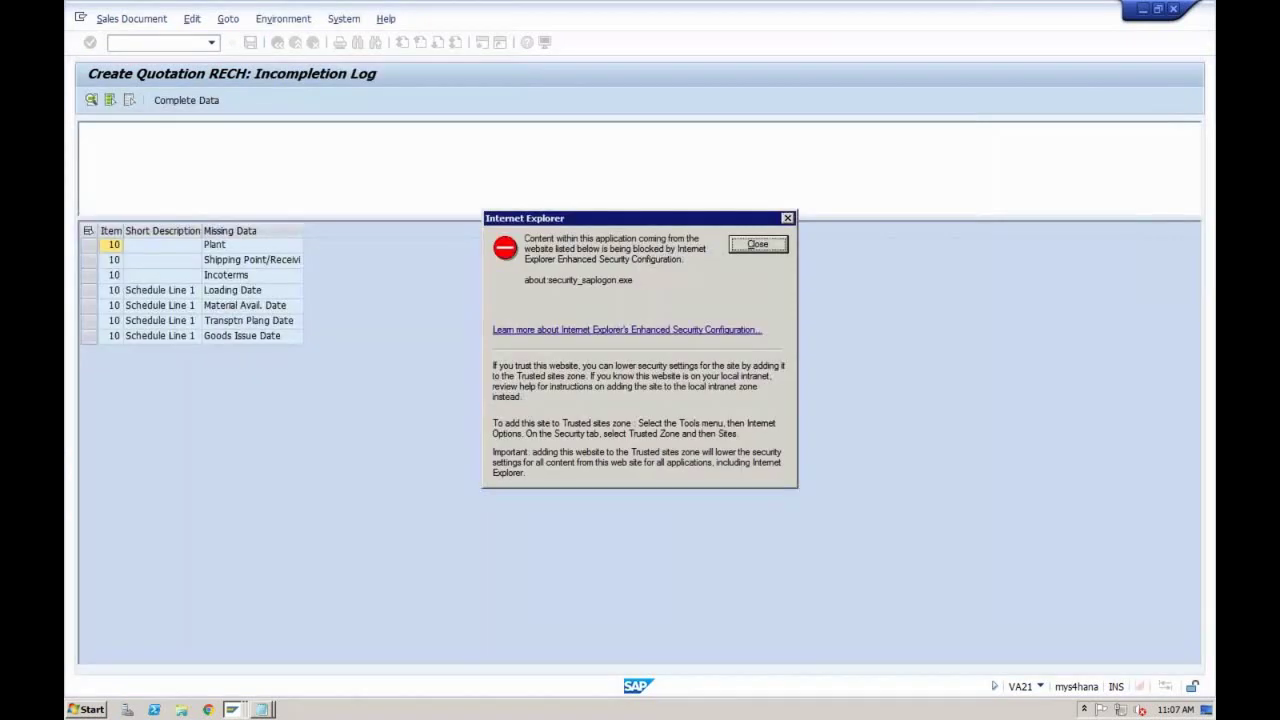
pyautogui.click(757, 244)
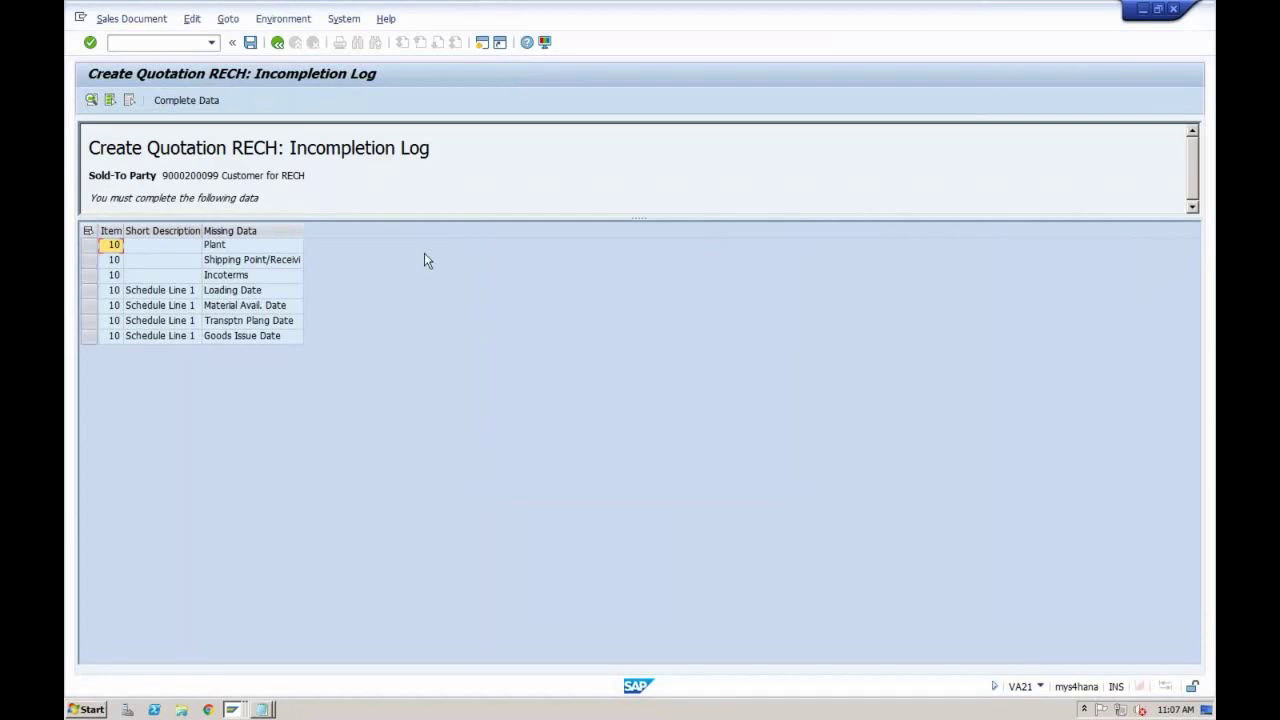
pyautogui.doubleClick(243, 247)
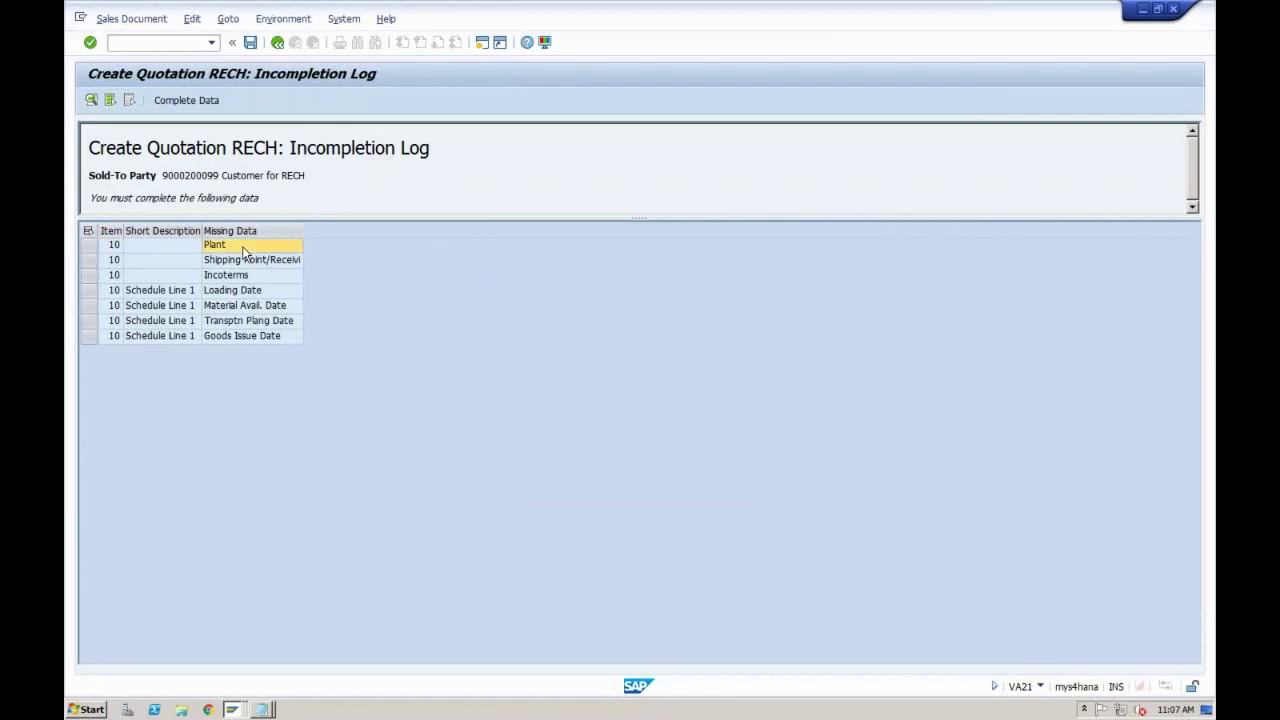
pyautogui.write('RC01')
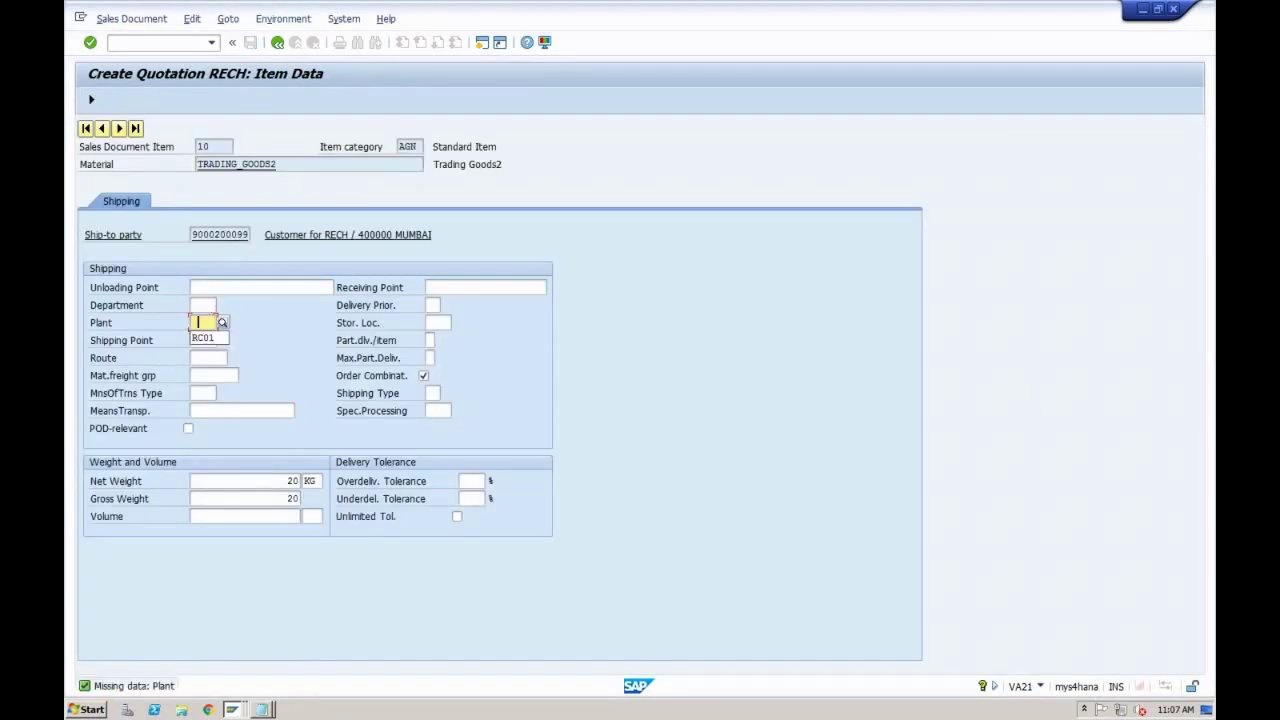
pyautogui.press('Return')
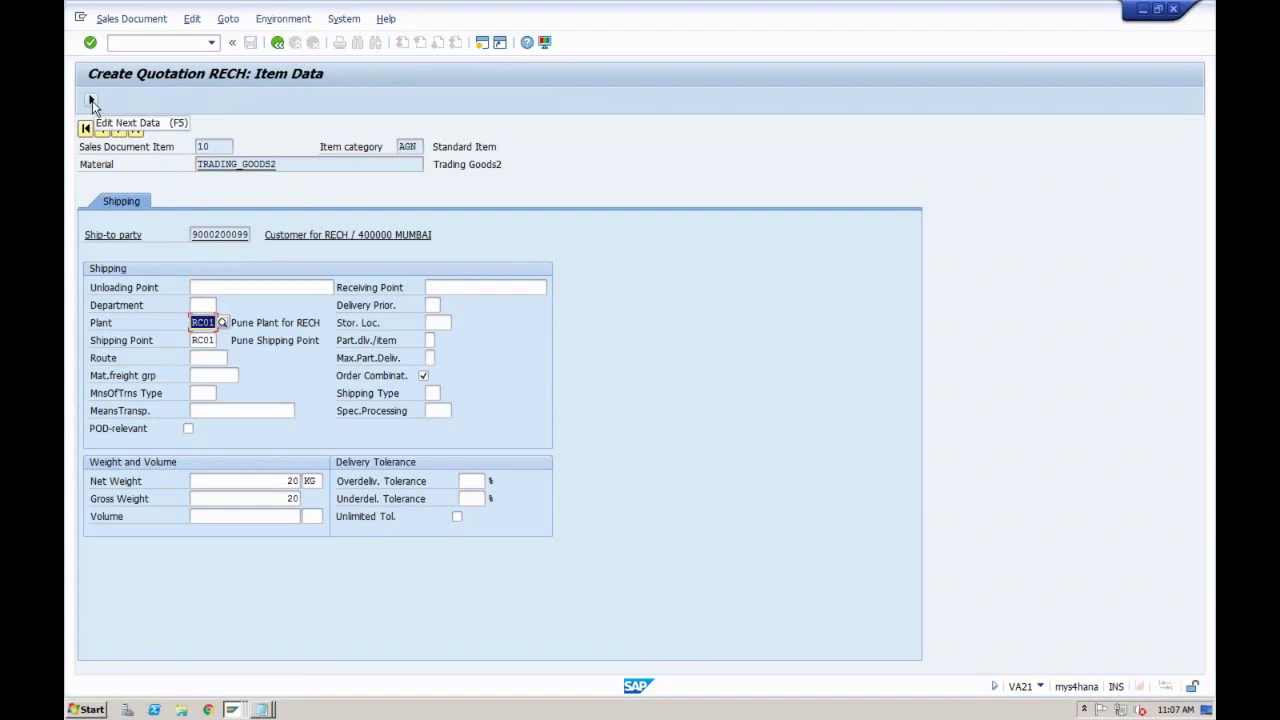
pyautogui.click(91, 102)
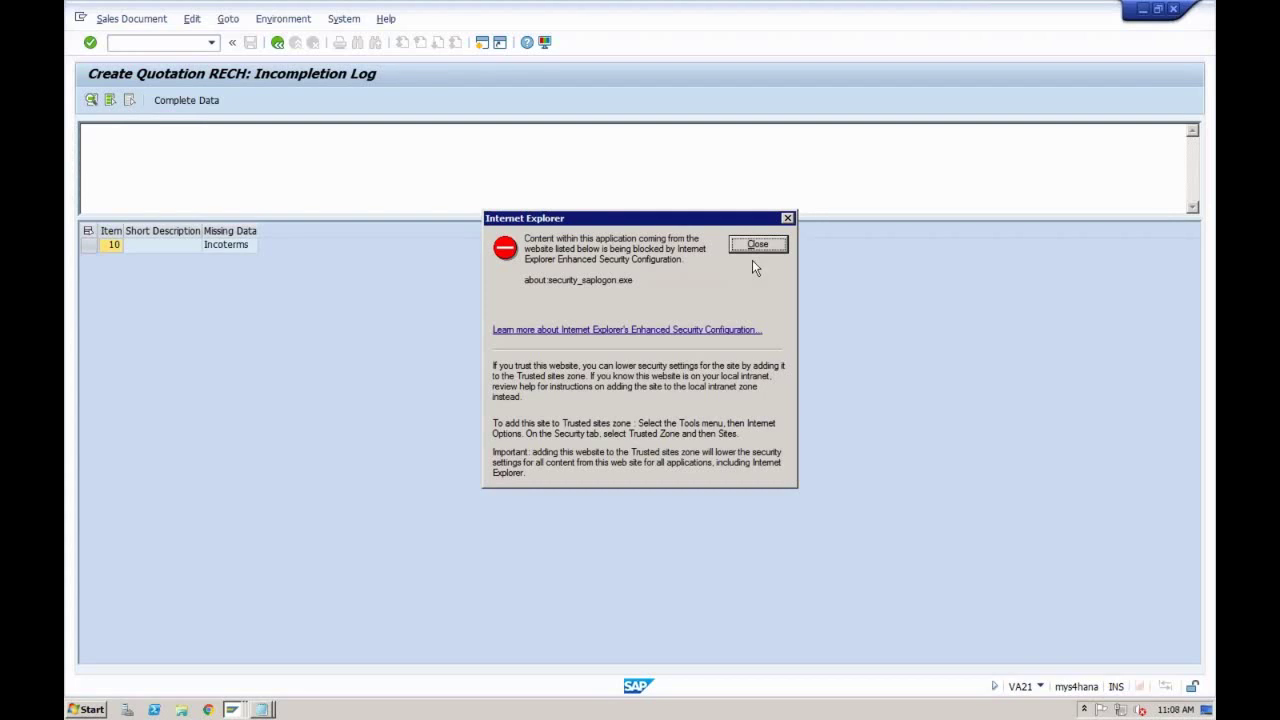
# Step: Set item 10's Incoterms to CFR (Costs and Freight) from the value list
pyautogui.click(757, 246)
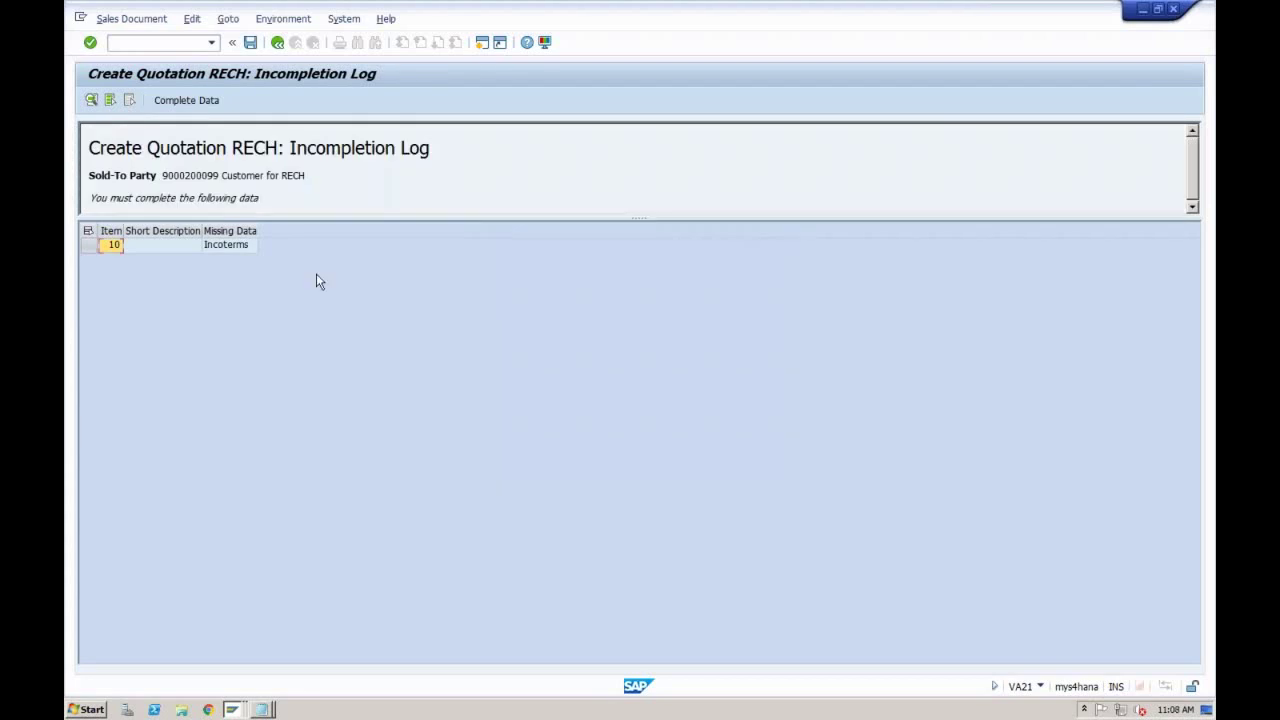
pyautogui.doubleClick(233, 246)
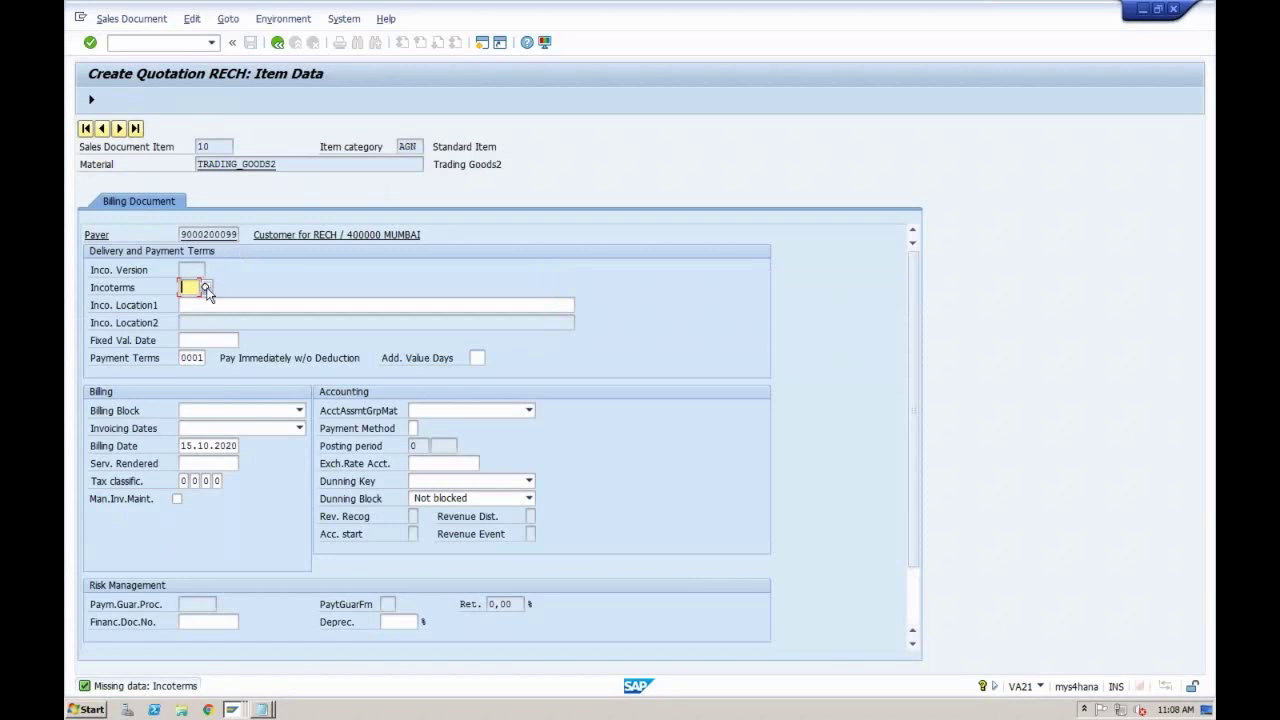
pyautogui.click(205, 288)
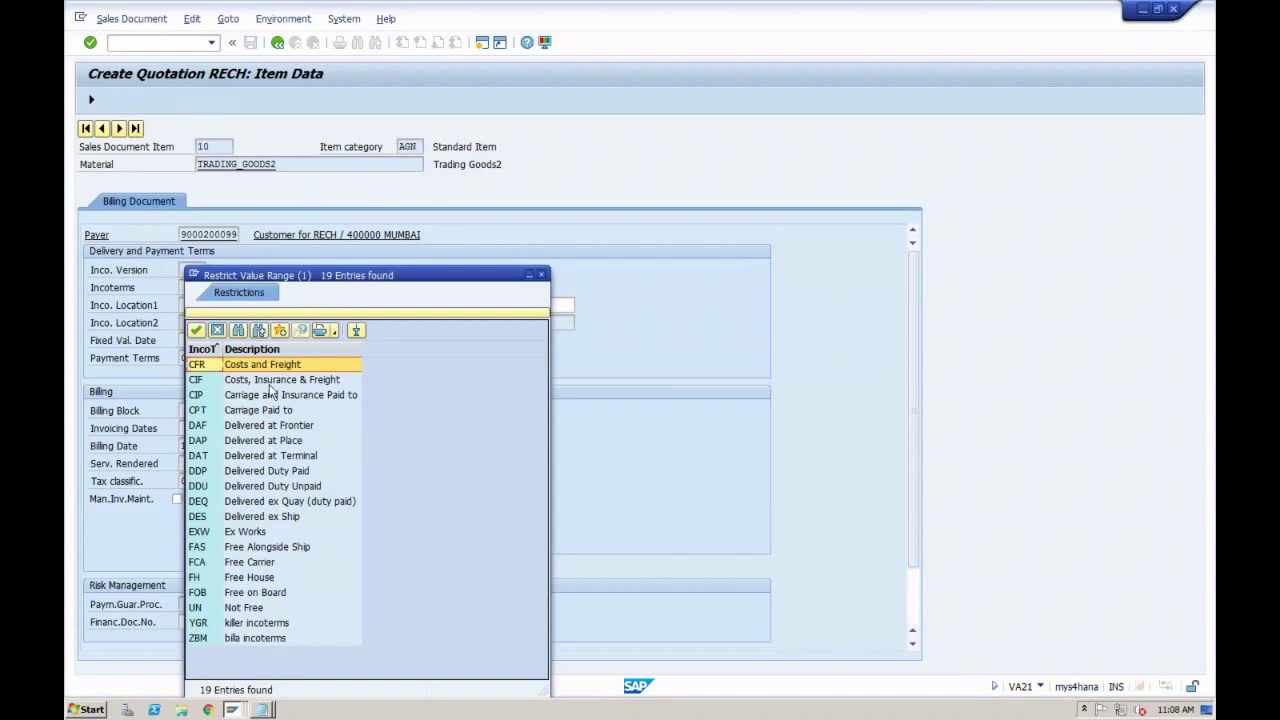
pyautogui.click(268, 382)
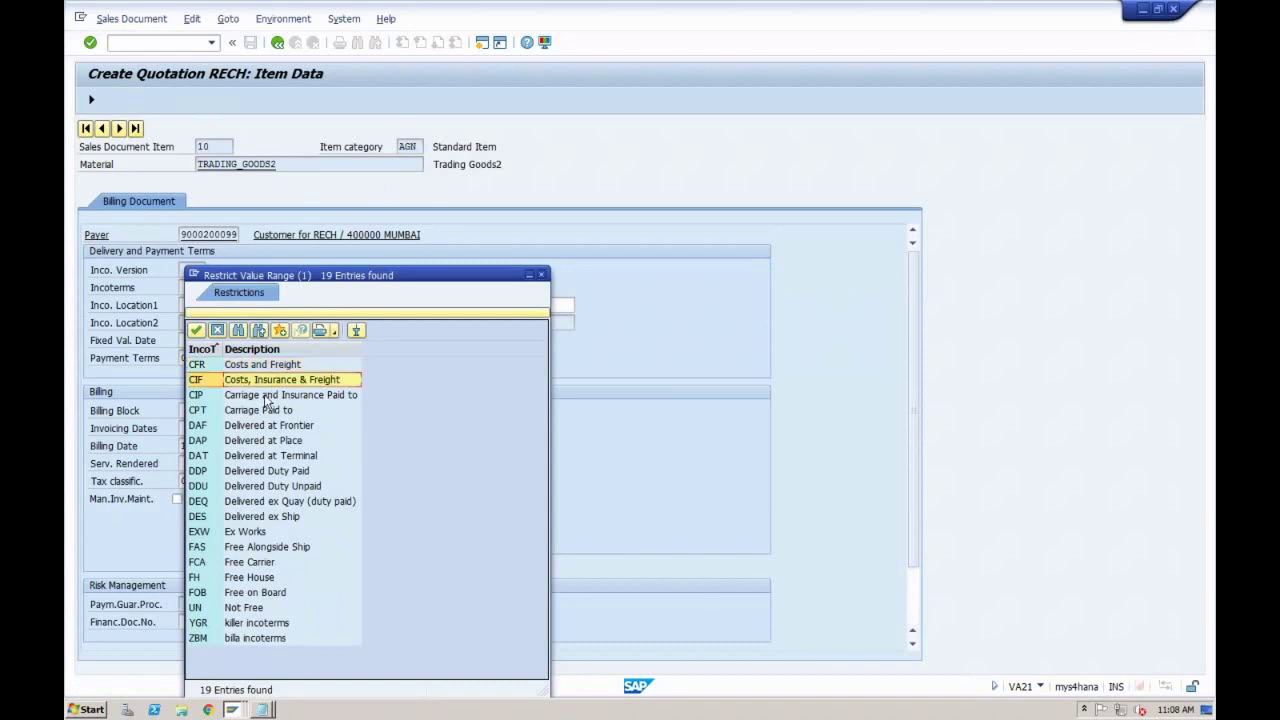
pyautogui.click(266, 397)
pyautogui.click(264, 411)
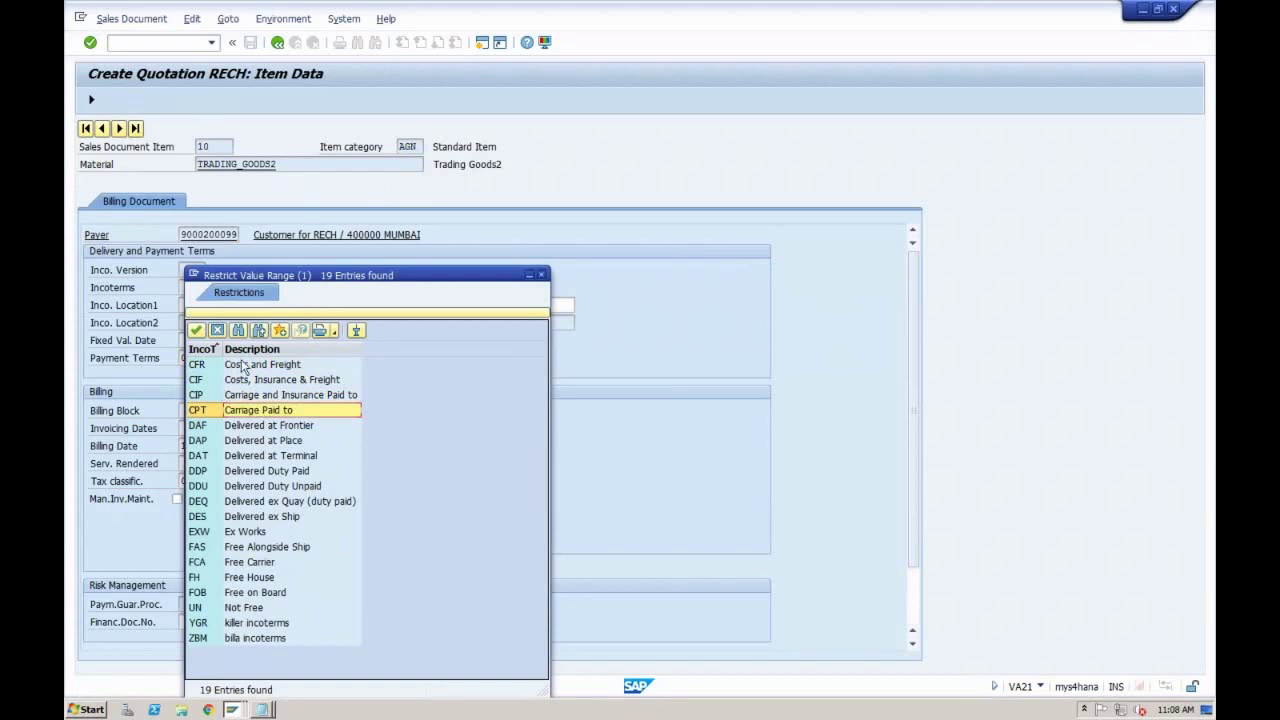
pyautogui.click(239, 366)
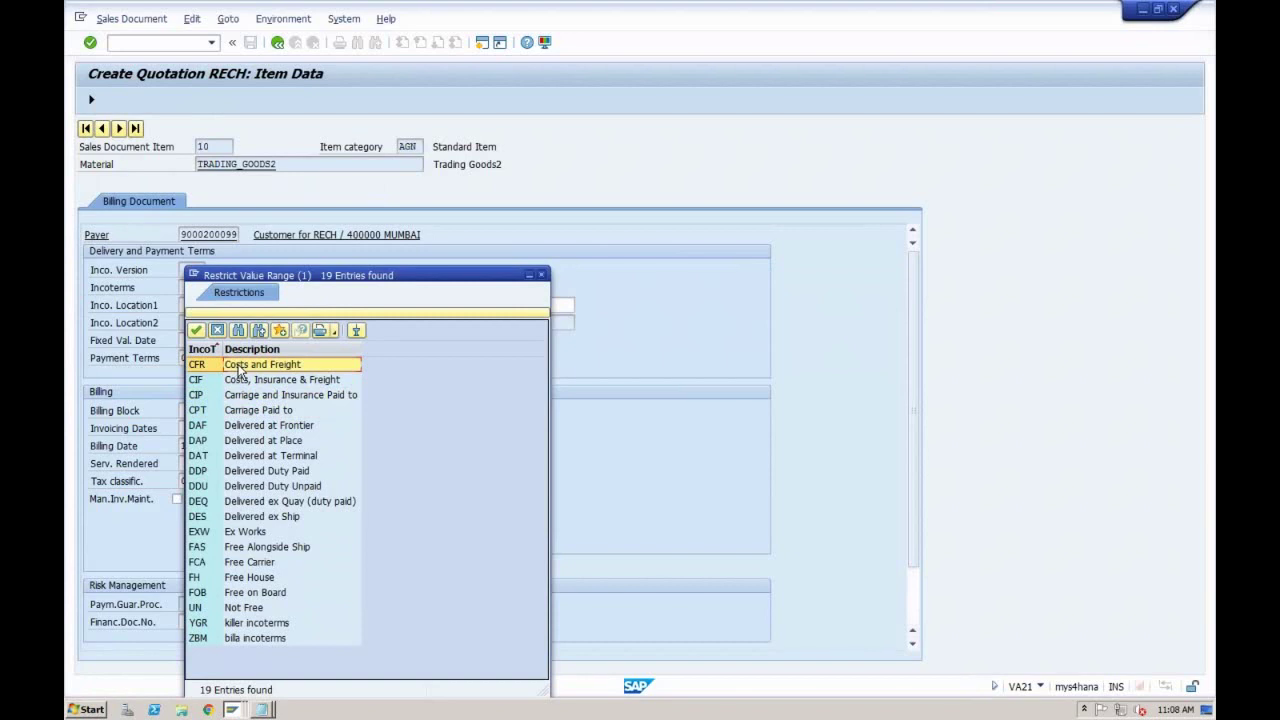
pyautogui.doubleClick(239, 366)
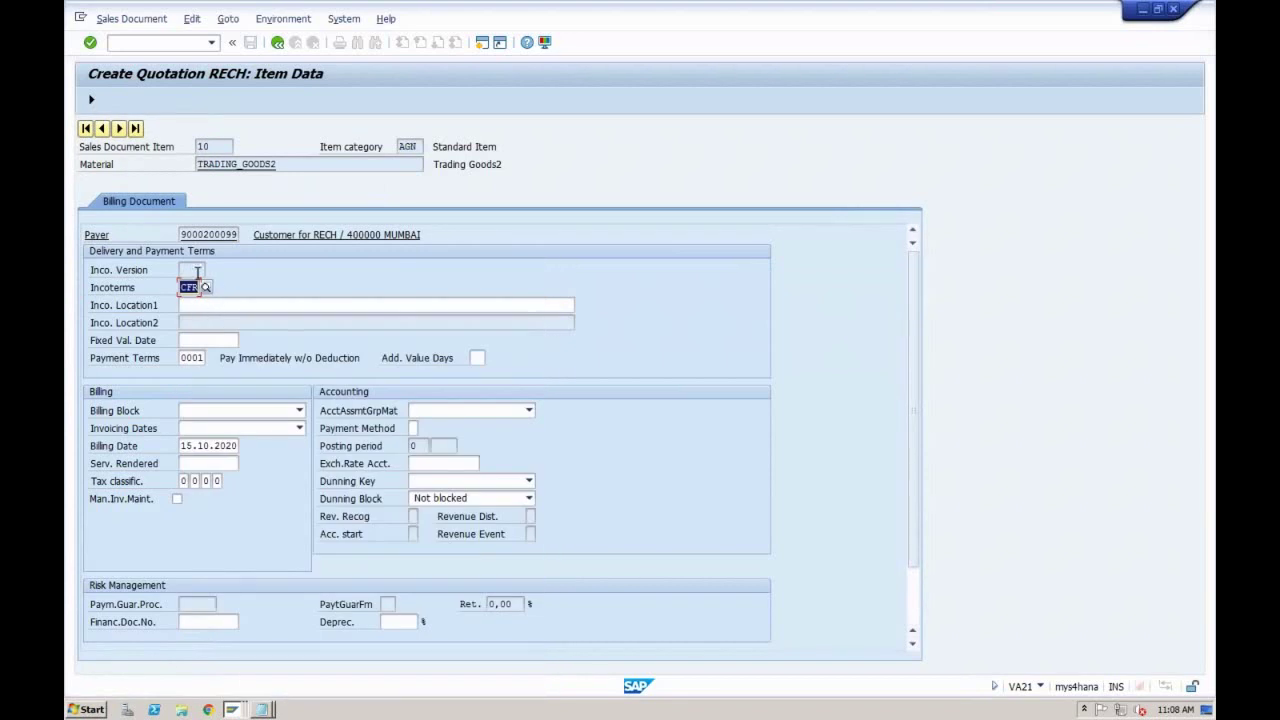
# Step: Enter 'Test' as the Incoterms location and confirm the Incoterms entries
pyautogui.click(209, 304)
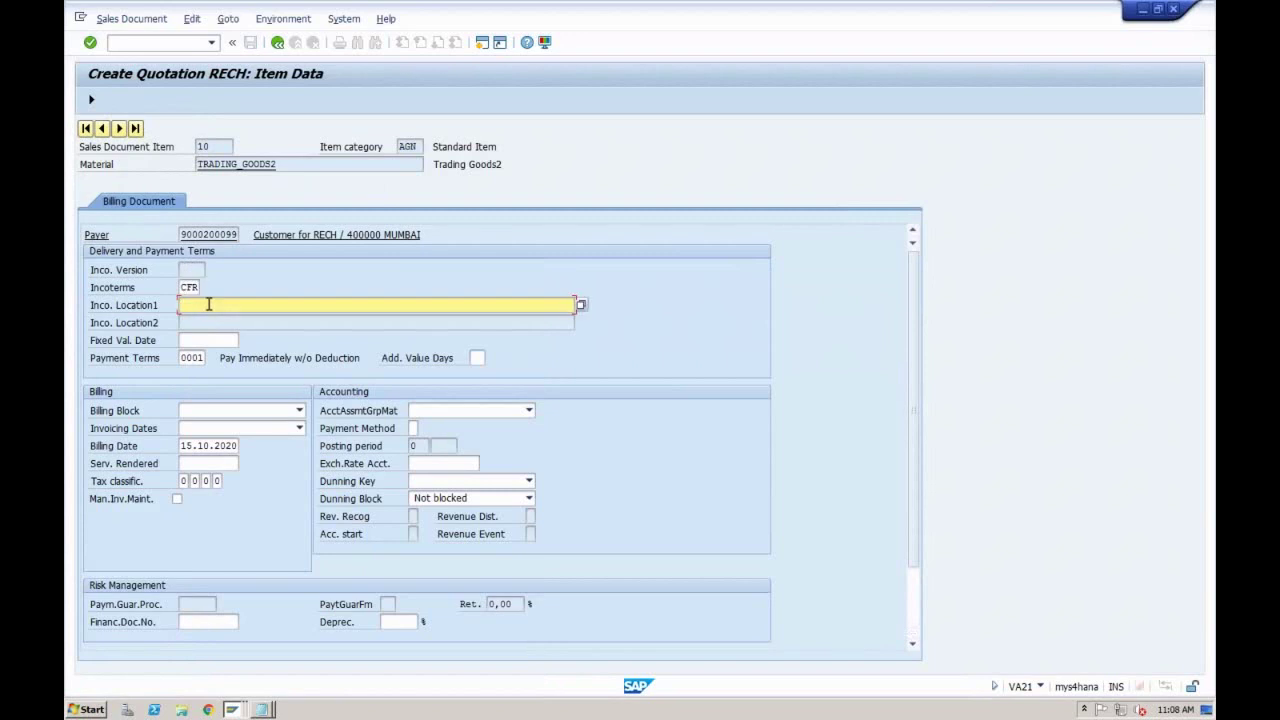
pyautogui.write('Test')
pyautogui.click(246, 272)
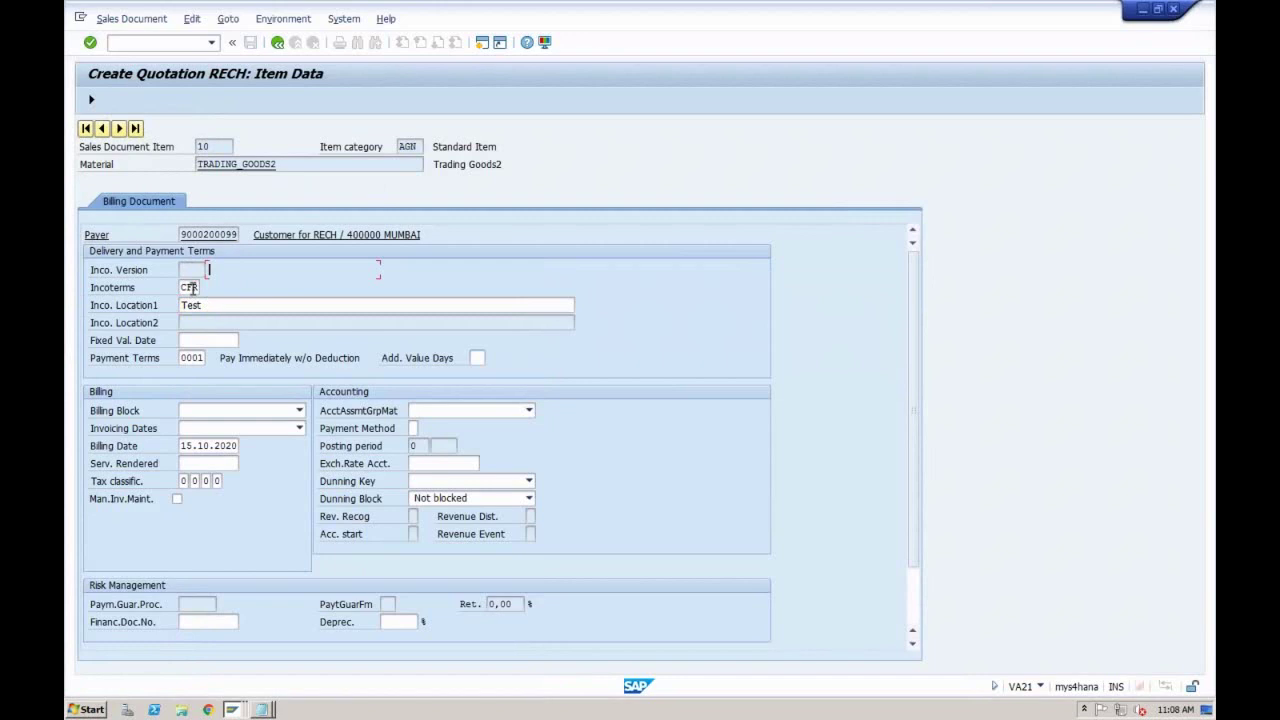
pyautogui.click(193, 288)
pyautogui.press('Tab')
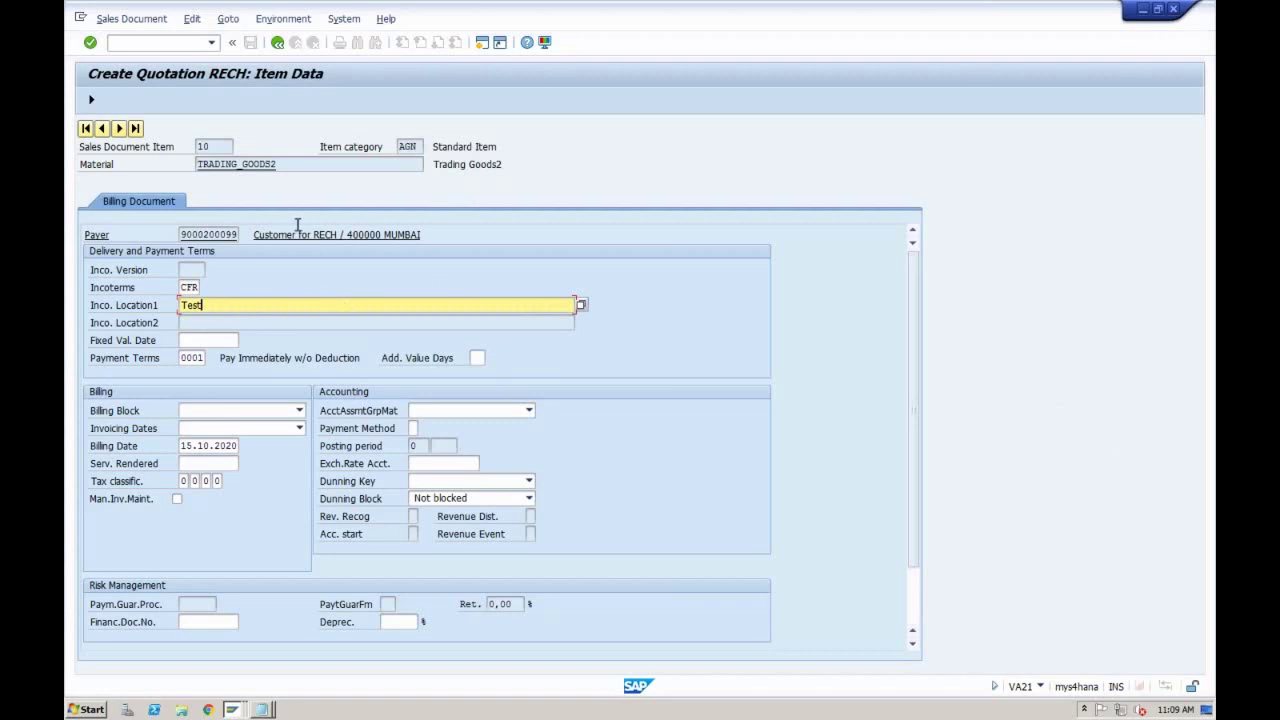
pyautogui.press('Return')
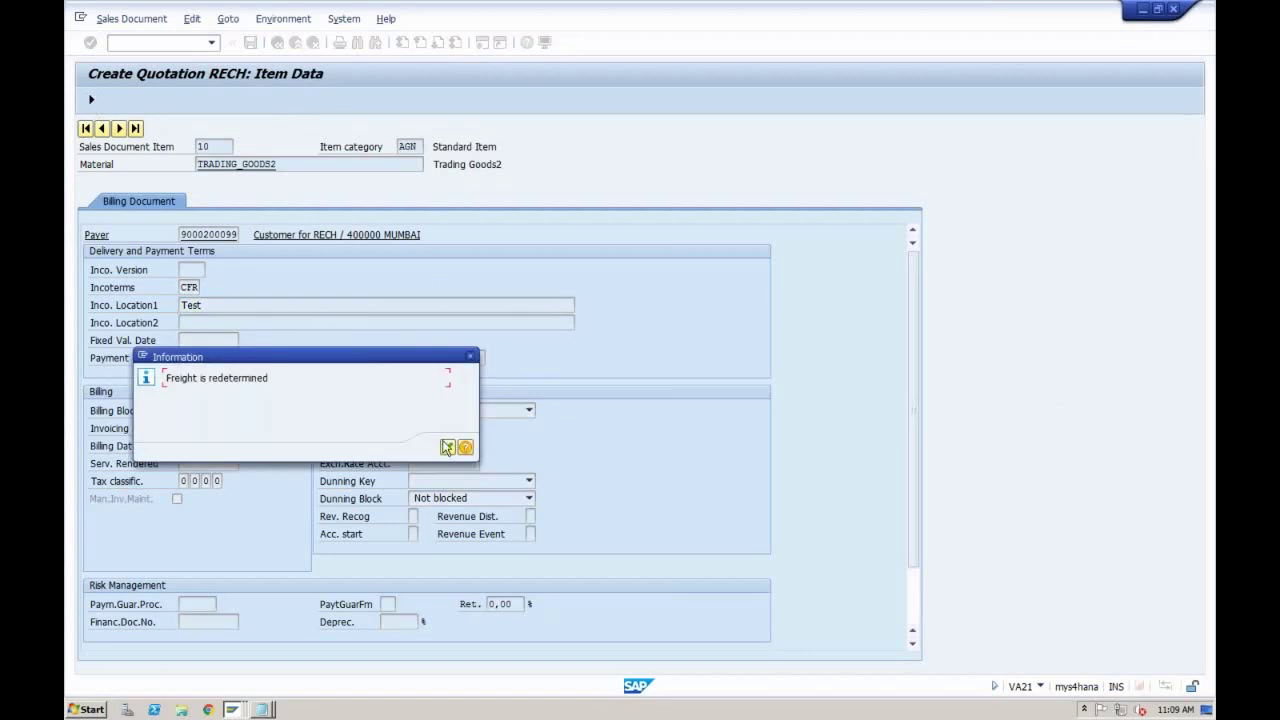
# Step: Acknowledge the freight redetermination notice and save the completed quotation
pyautogui.click(447, 446)
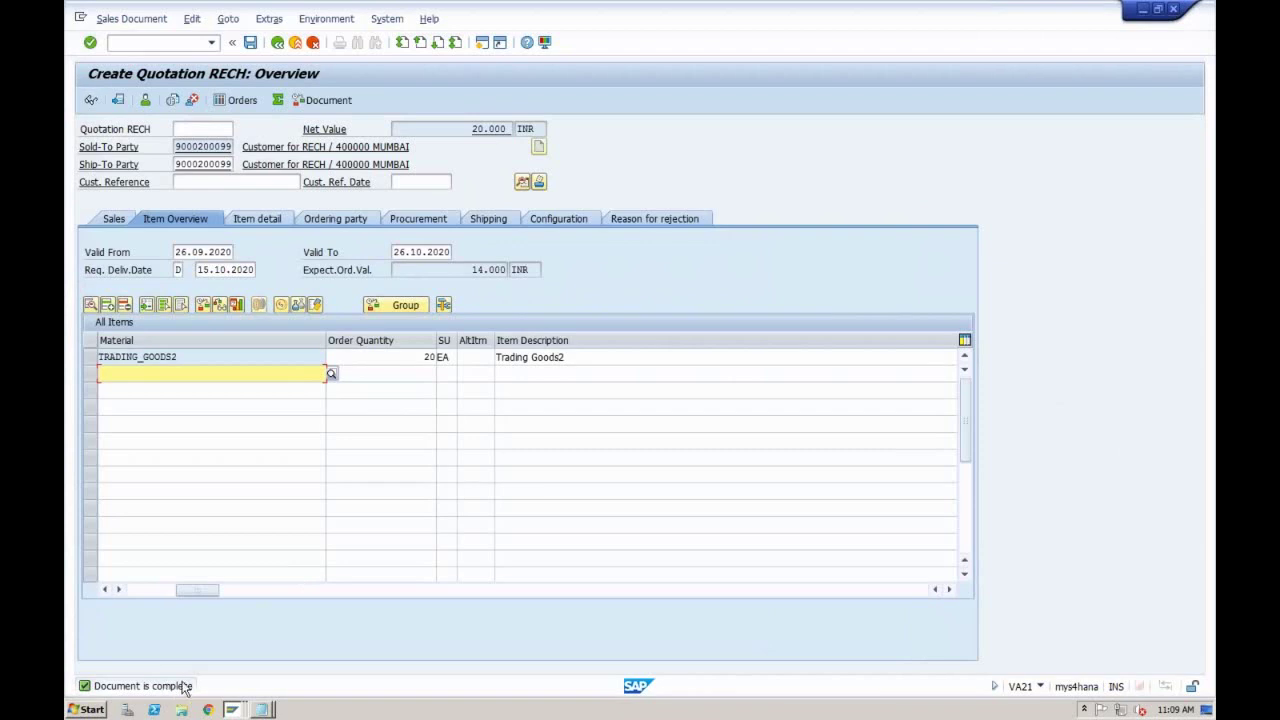
pyautogui.click(250, 42)
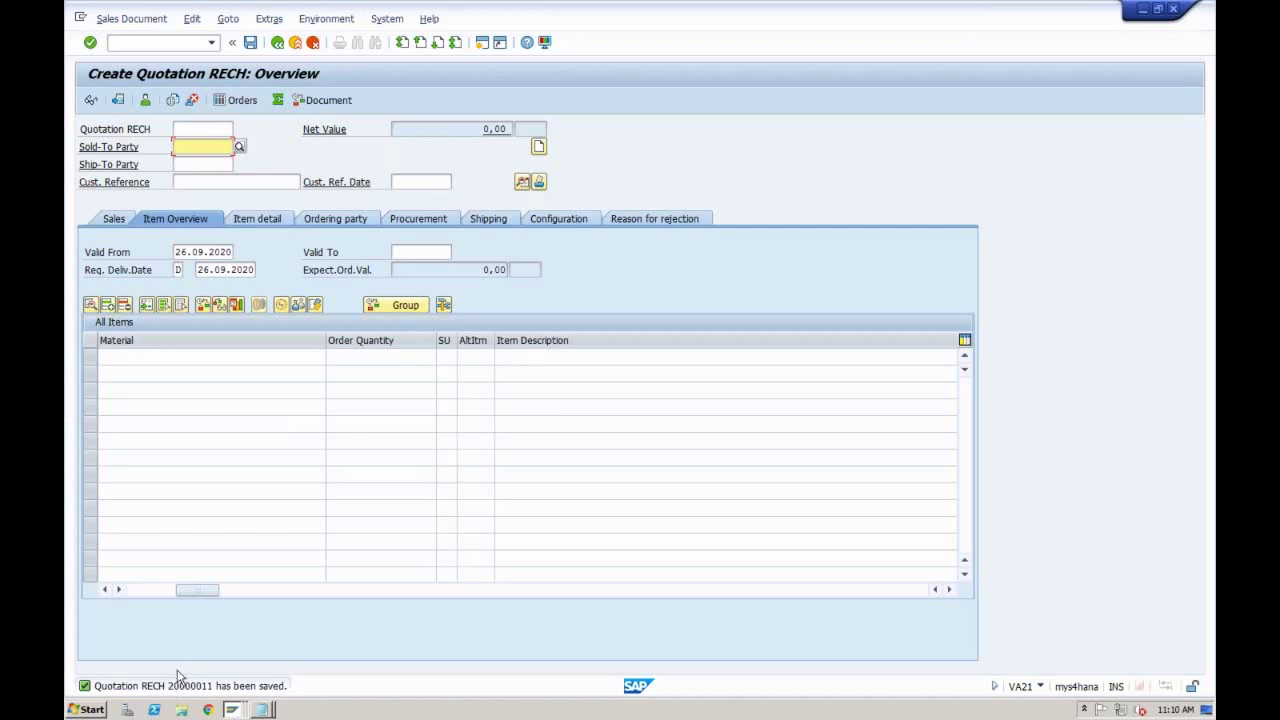
# Step: Display quotation 20000011 and open its header output print preview showing SALES_QUOTATION
pyautogui.click(131, 18)
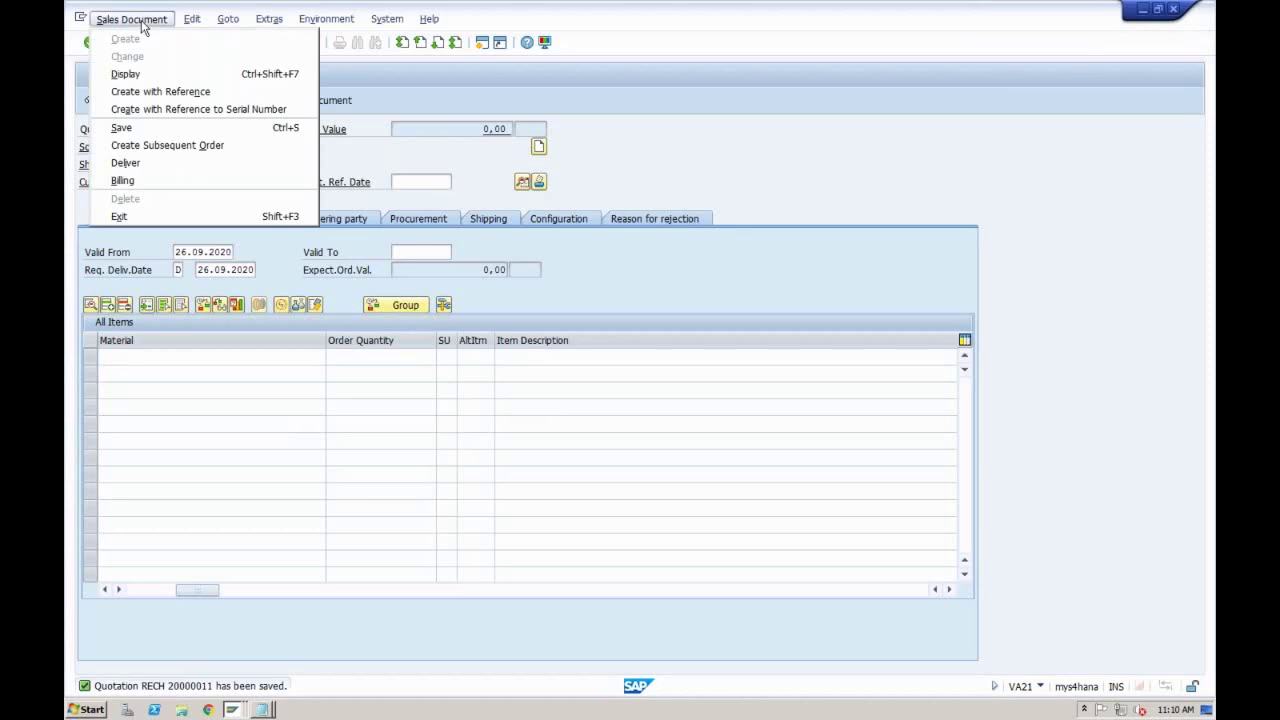
pyautogui.click(136, 74)
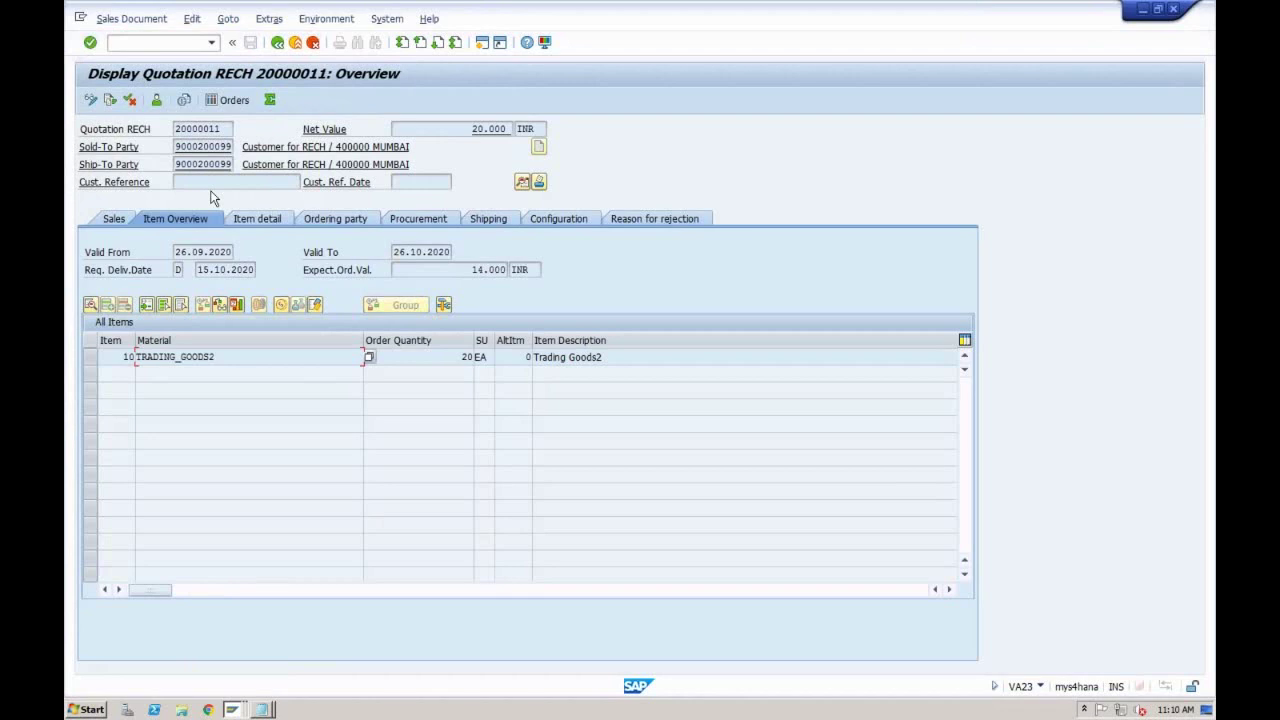
pyautogui.click(277, 24)
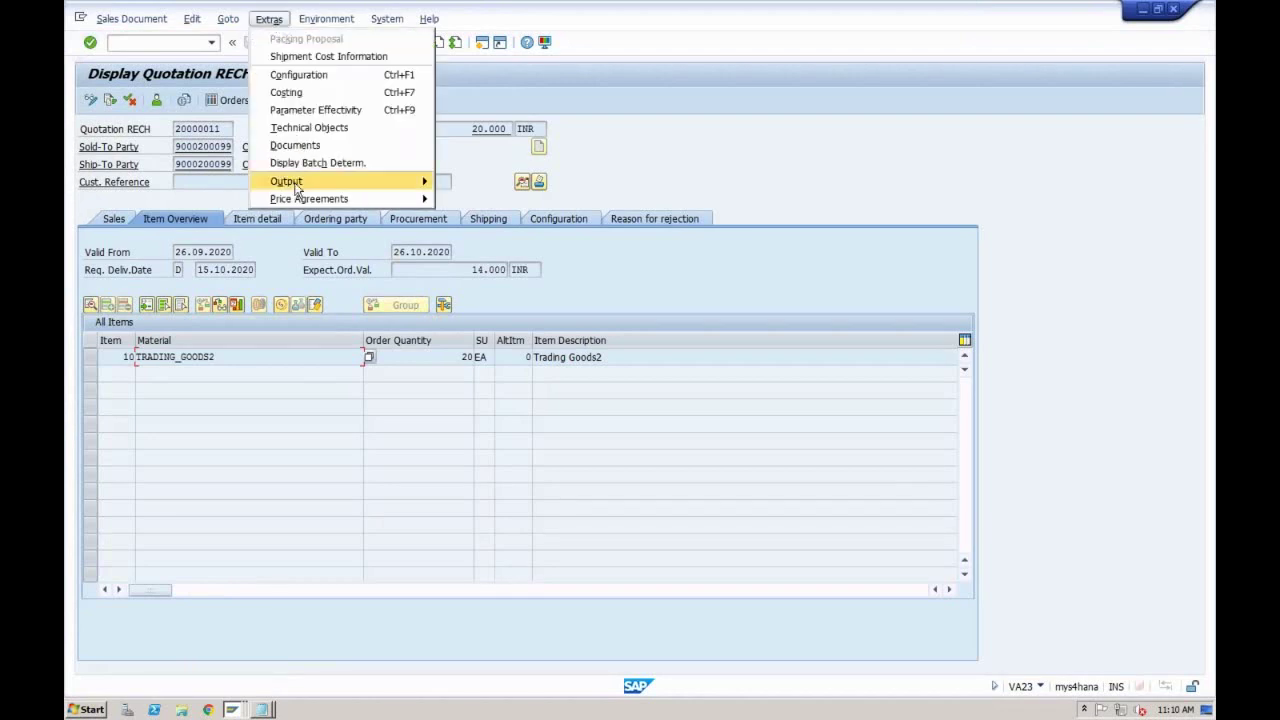
pyautogui.moveTo(364, 186)
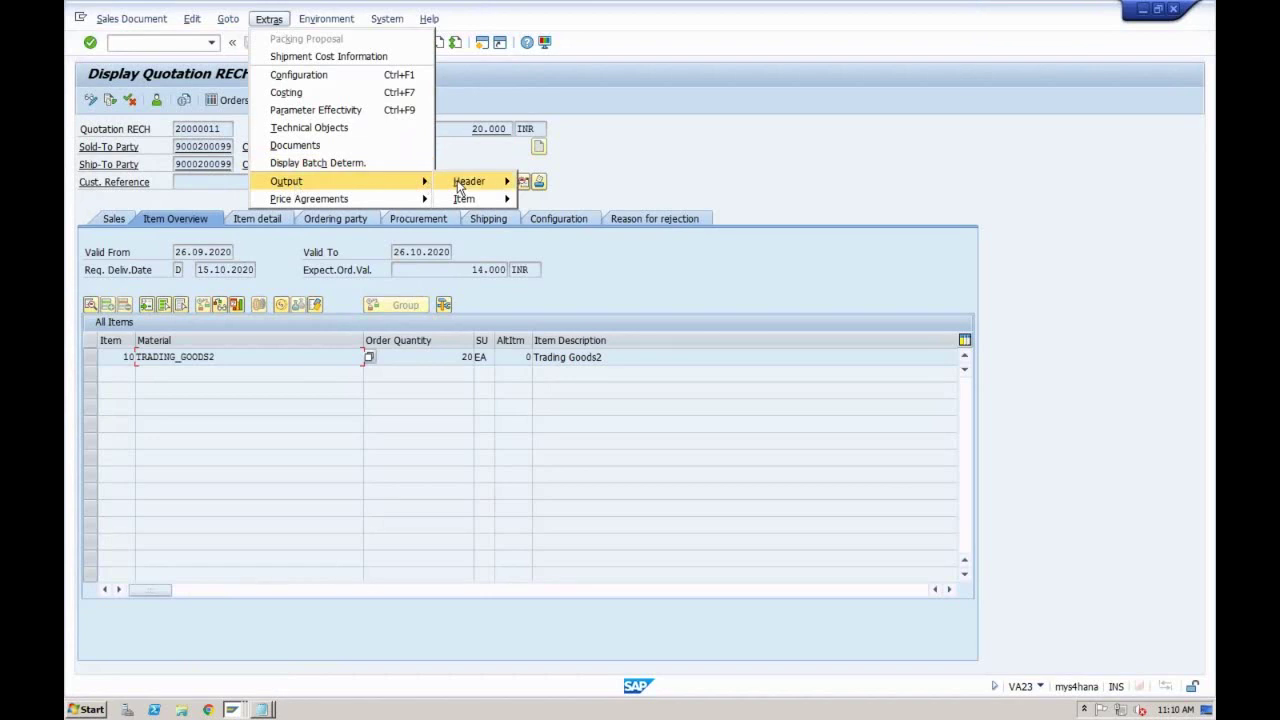
pyautogui.moveTo(466, 181)
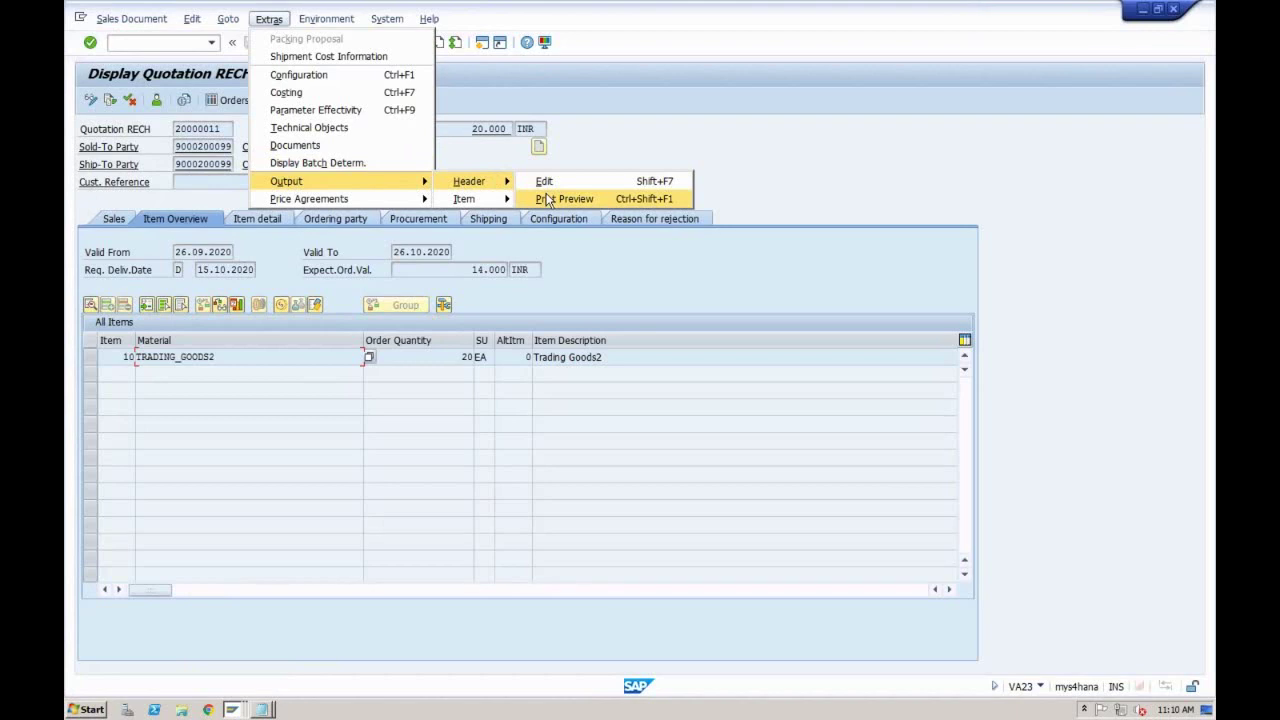
pyautogui.click(548, 200)
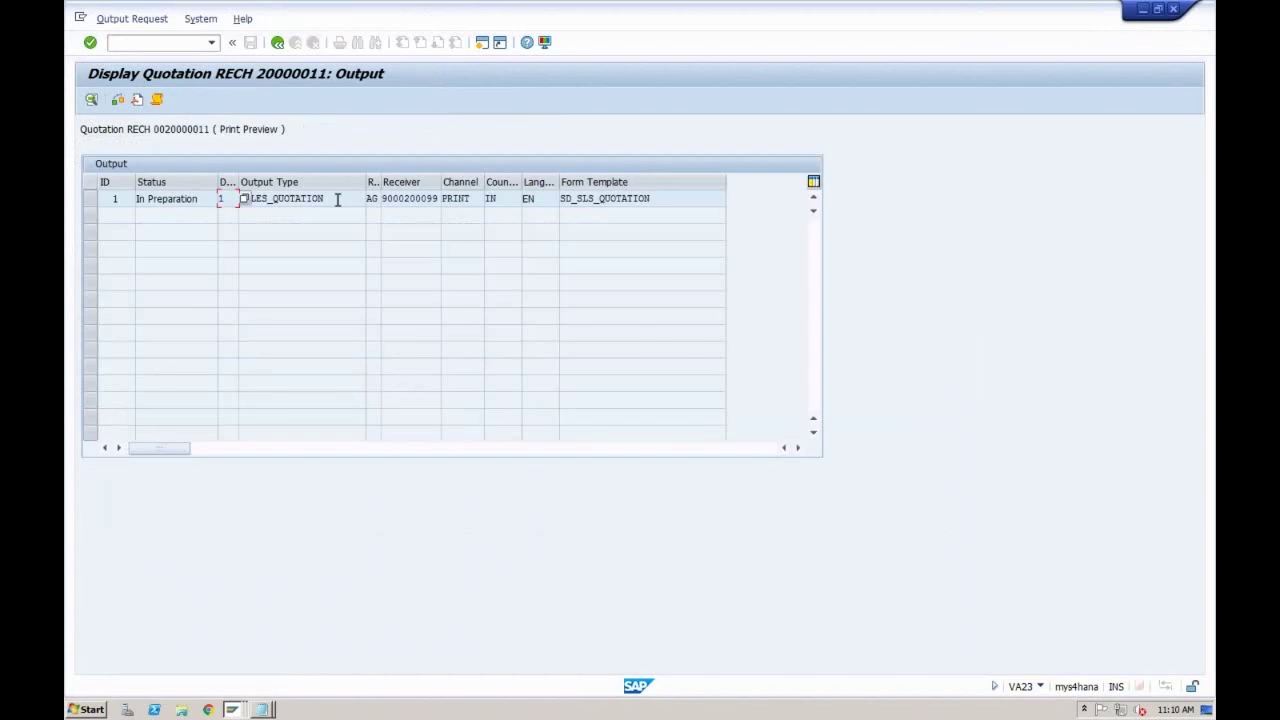
# Step: Open the SALES_QUOTATION output's detail screen and highlight its output type
pyautogui.doubleClick(337, 199)
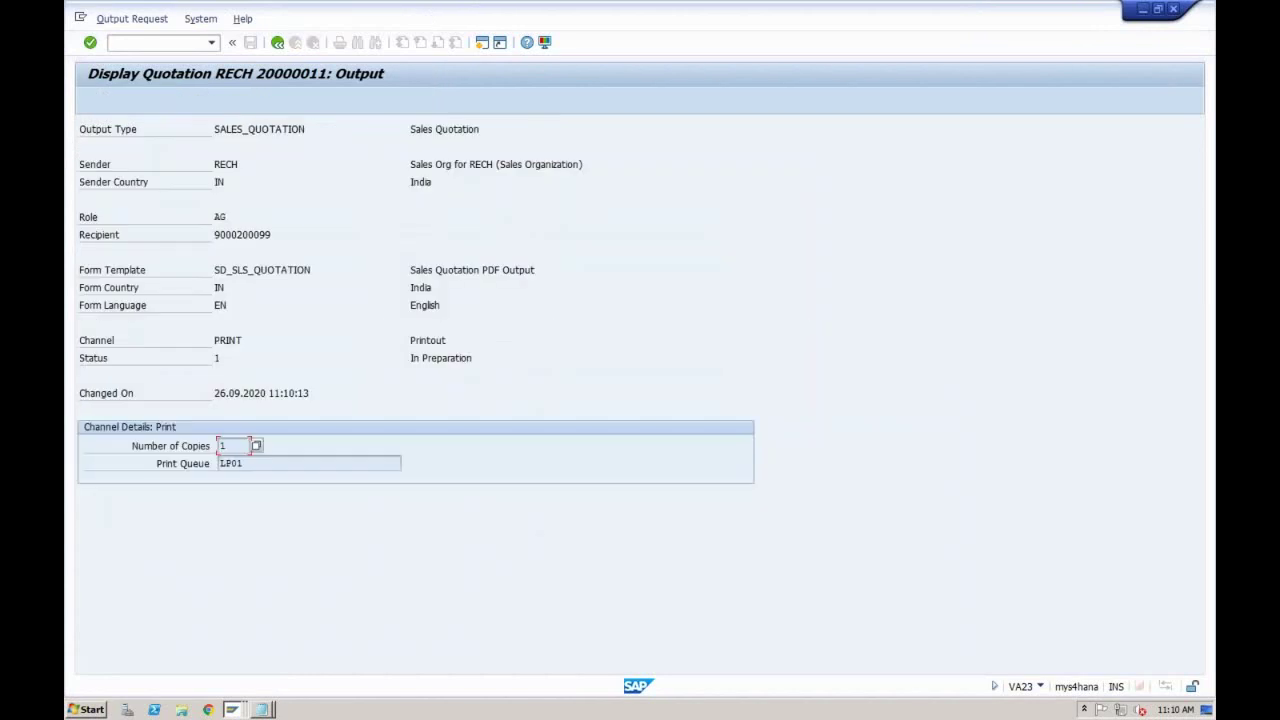
pyautogui.click(232, 130)
pyautogui.moveTo(233, 130); pyautogui.dragTo(308, 130)
pyautogui.click(307, 130)
# Step: Highlight the sender RECH, role AG, recipient number and form template SD_SLS_QUOTATION
pyautogui.moveTo(216, 166); pyautogui.dragTo(240, 165)
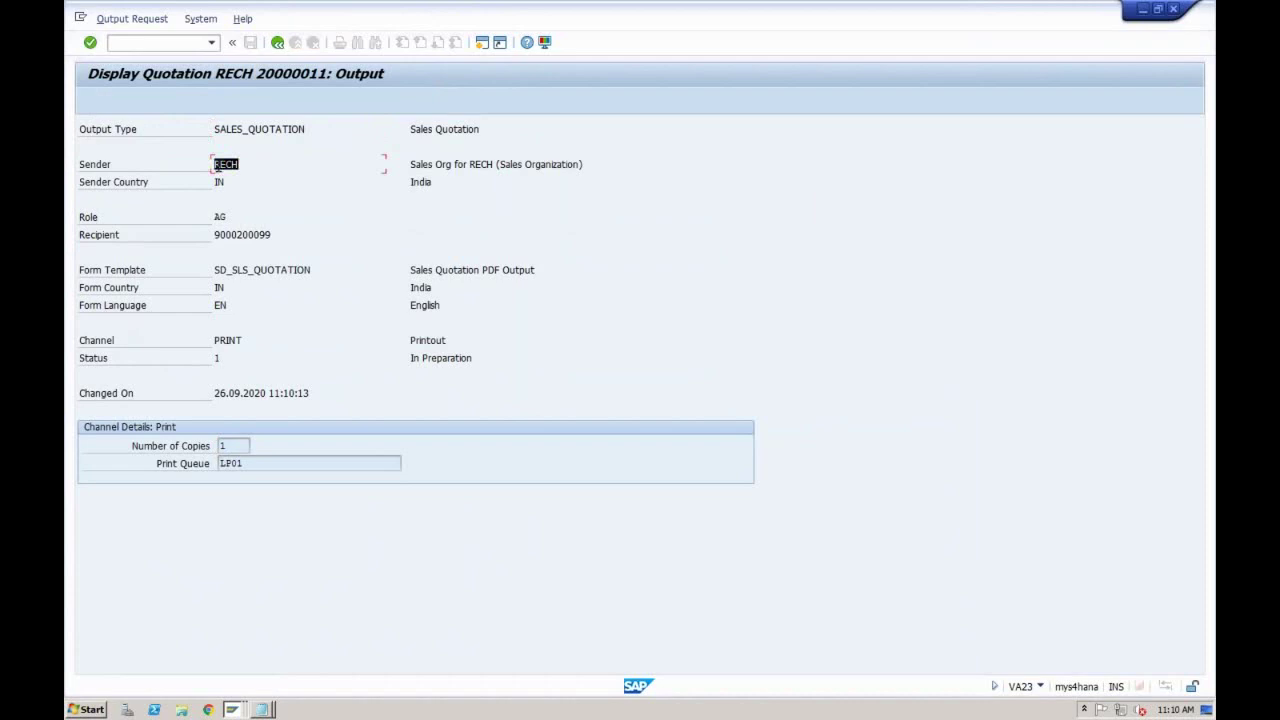
pyautogui.click(251, 163)
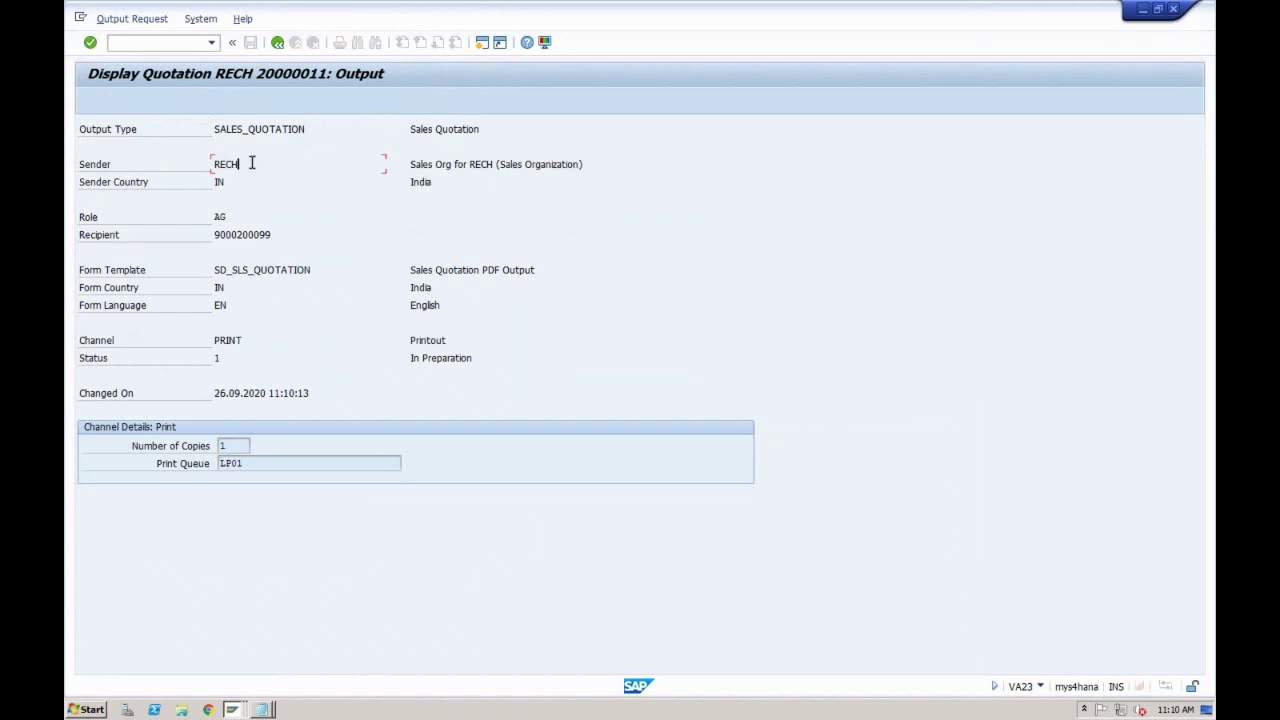
pyautogui.moveTo(213, 217); pyautogui.dragTo(272, 235)
pyautogui.click(213, 235)
pyautogui.click(272, 235)
pyautogui.moveTo(214, 269); pyautogui.dragTo(310, 269)
pyautogui.click(310, 270)
pyautogui.hotkey('ctrl', 'Left')
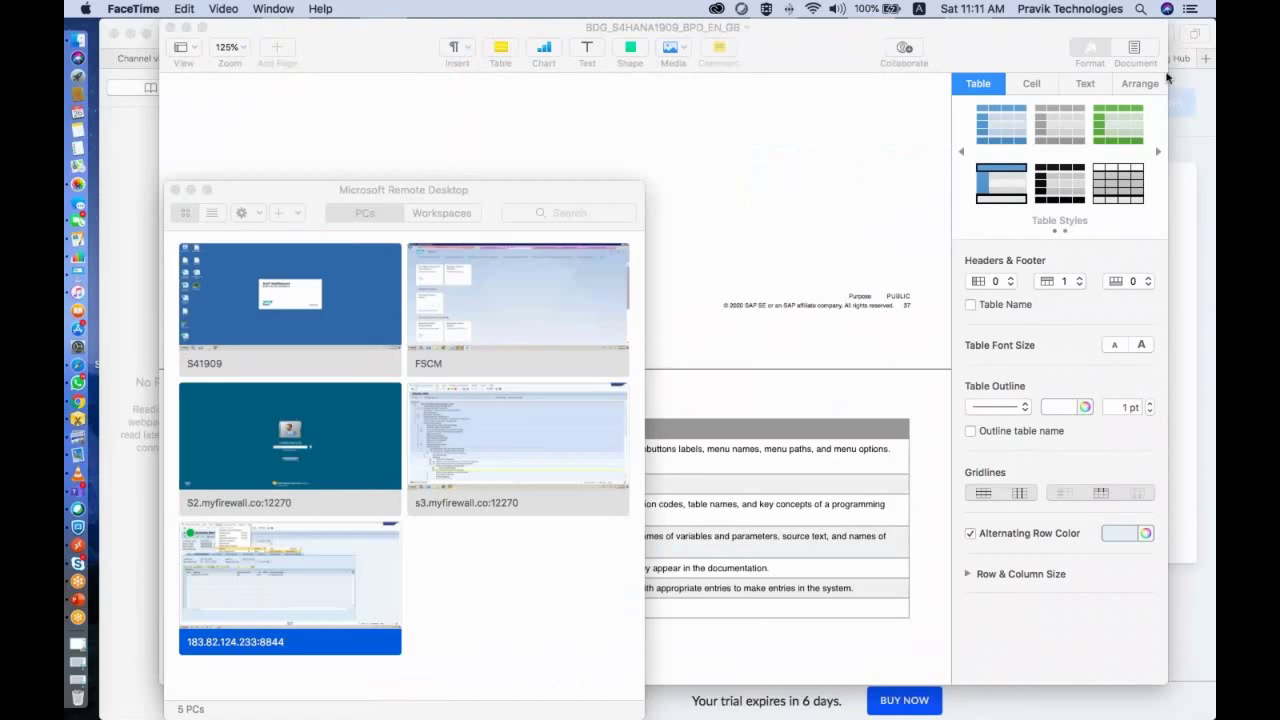
pyautogui.press('super+Tab')
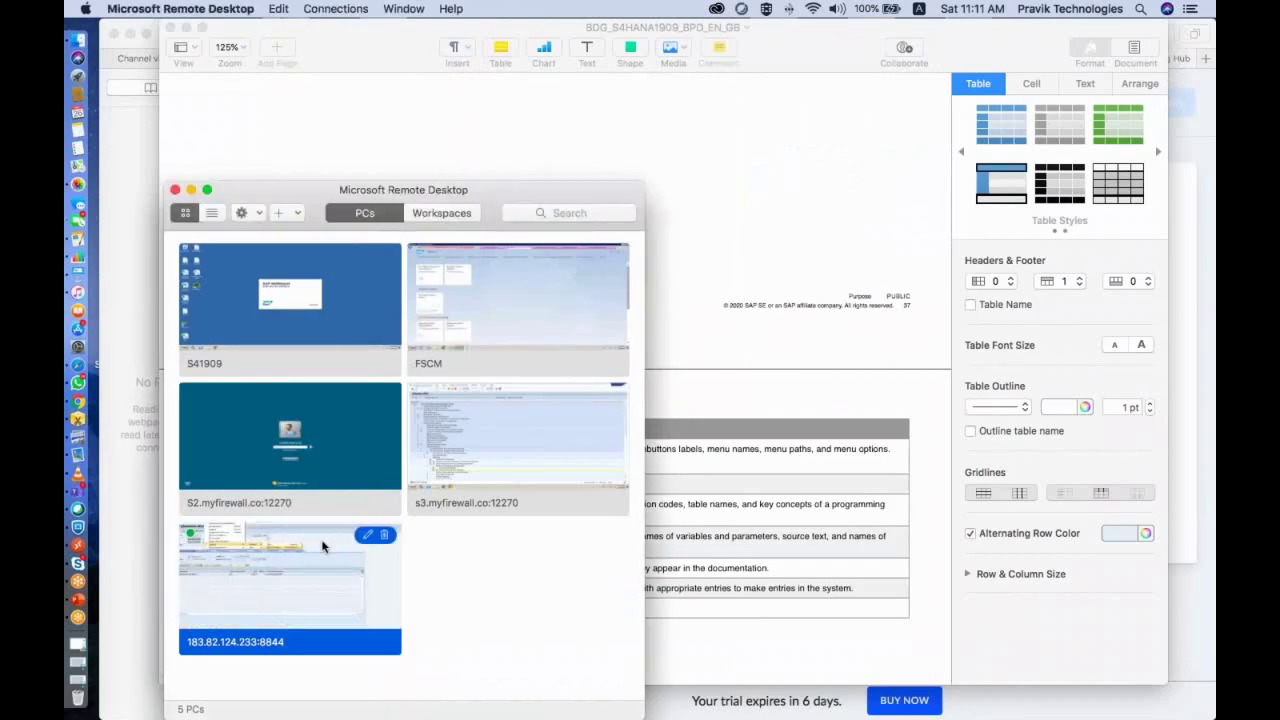
pyautogui.doubleClick(322, 546)
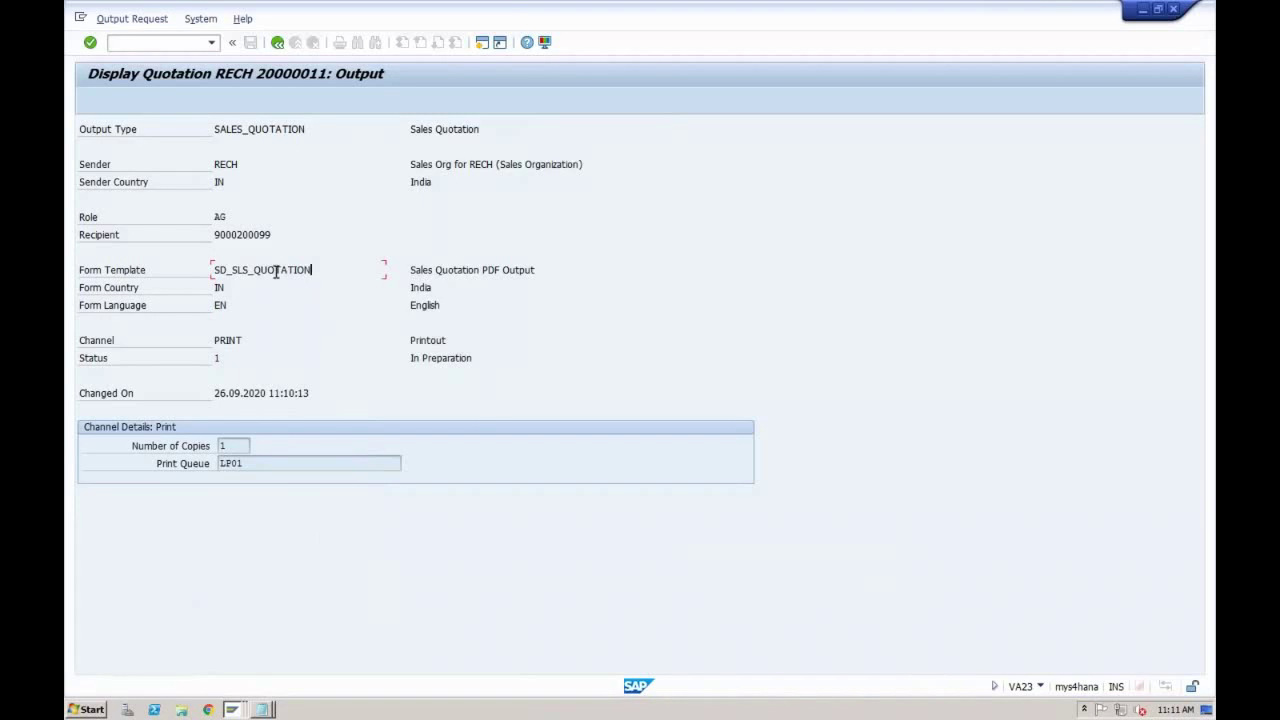